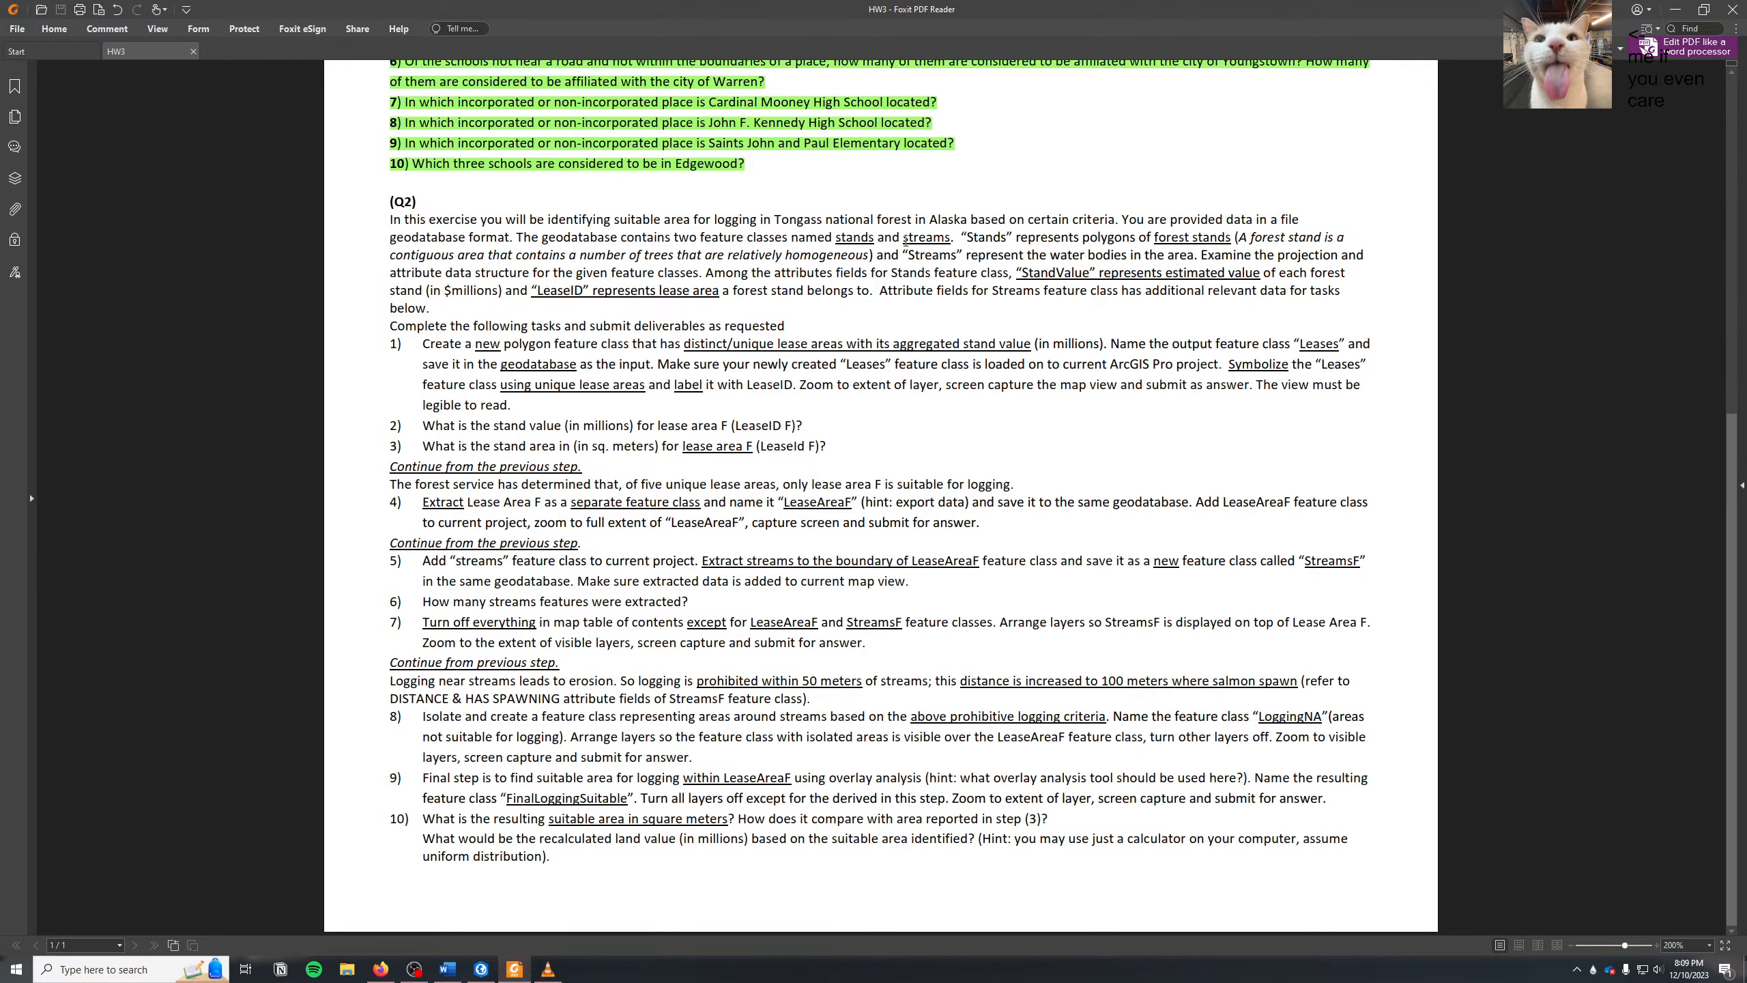
# - Switch to ArcGIS Pro, check the Stands and Streams feature classes in Tongass.gdb, and return to the HW3 PDF
pyautogui.click(481, 969)
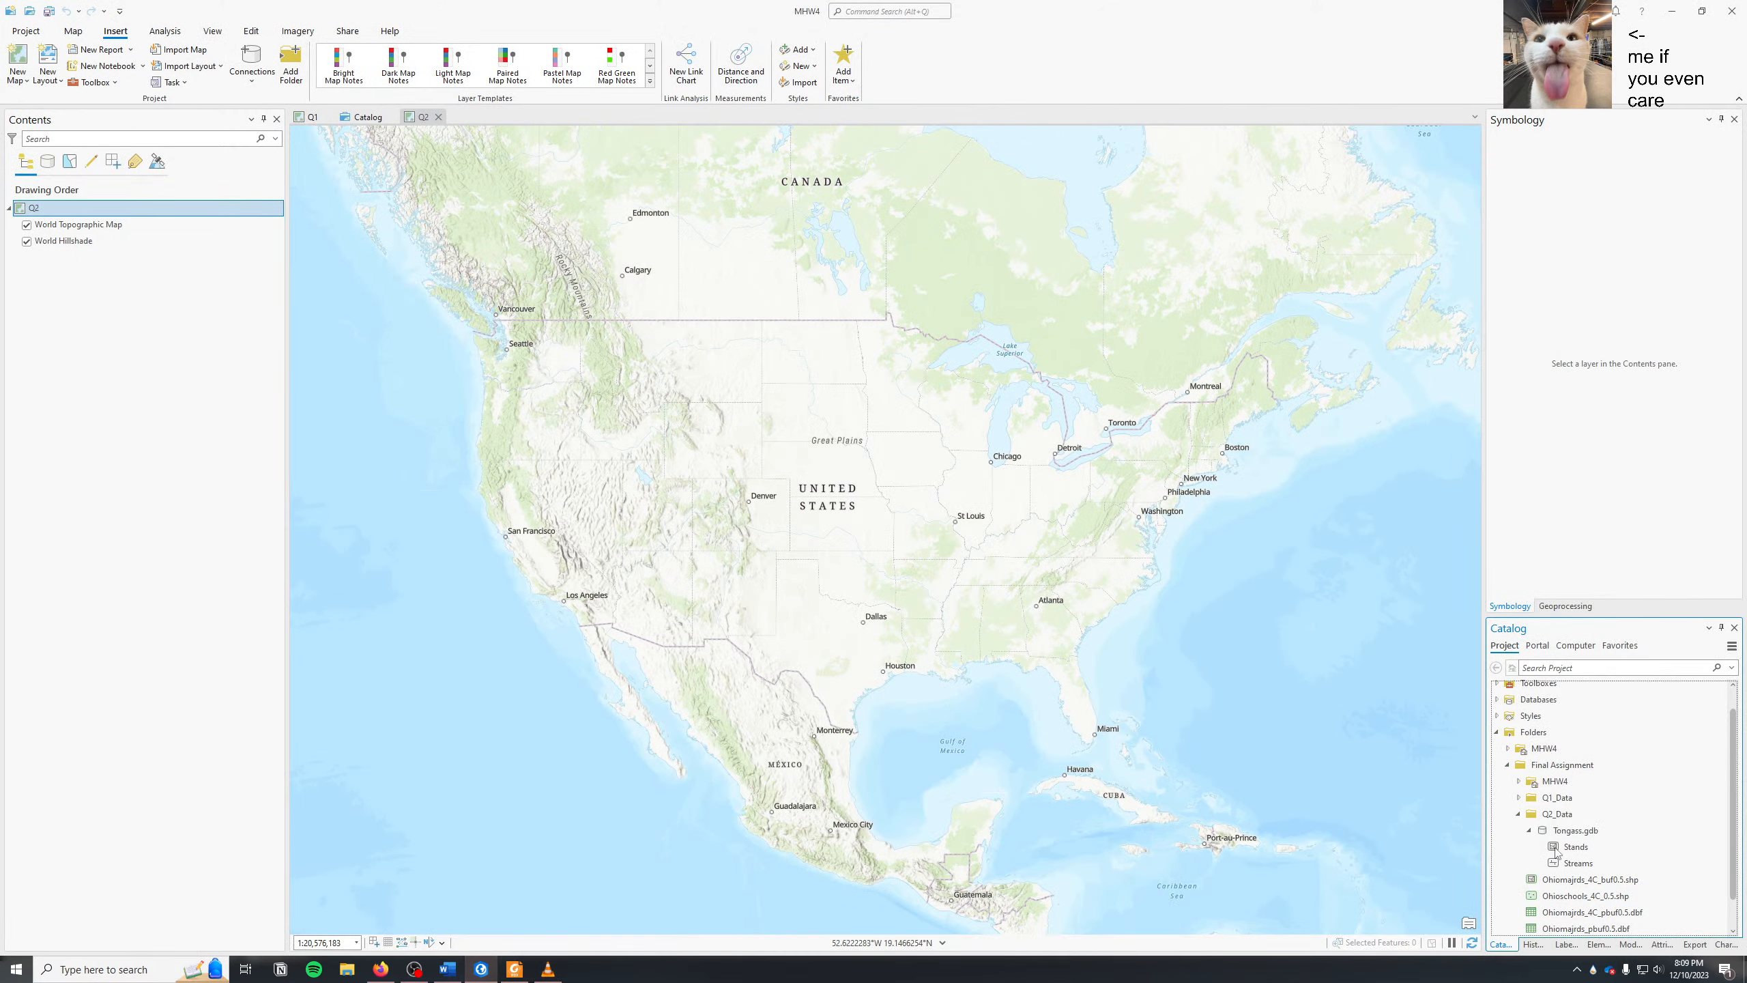
pyautogui.click(1577, 849)
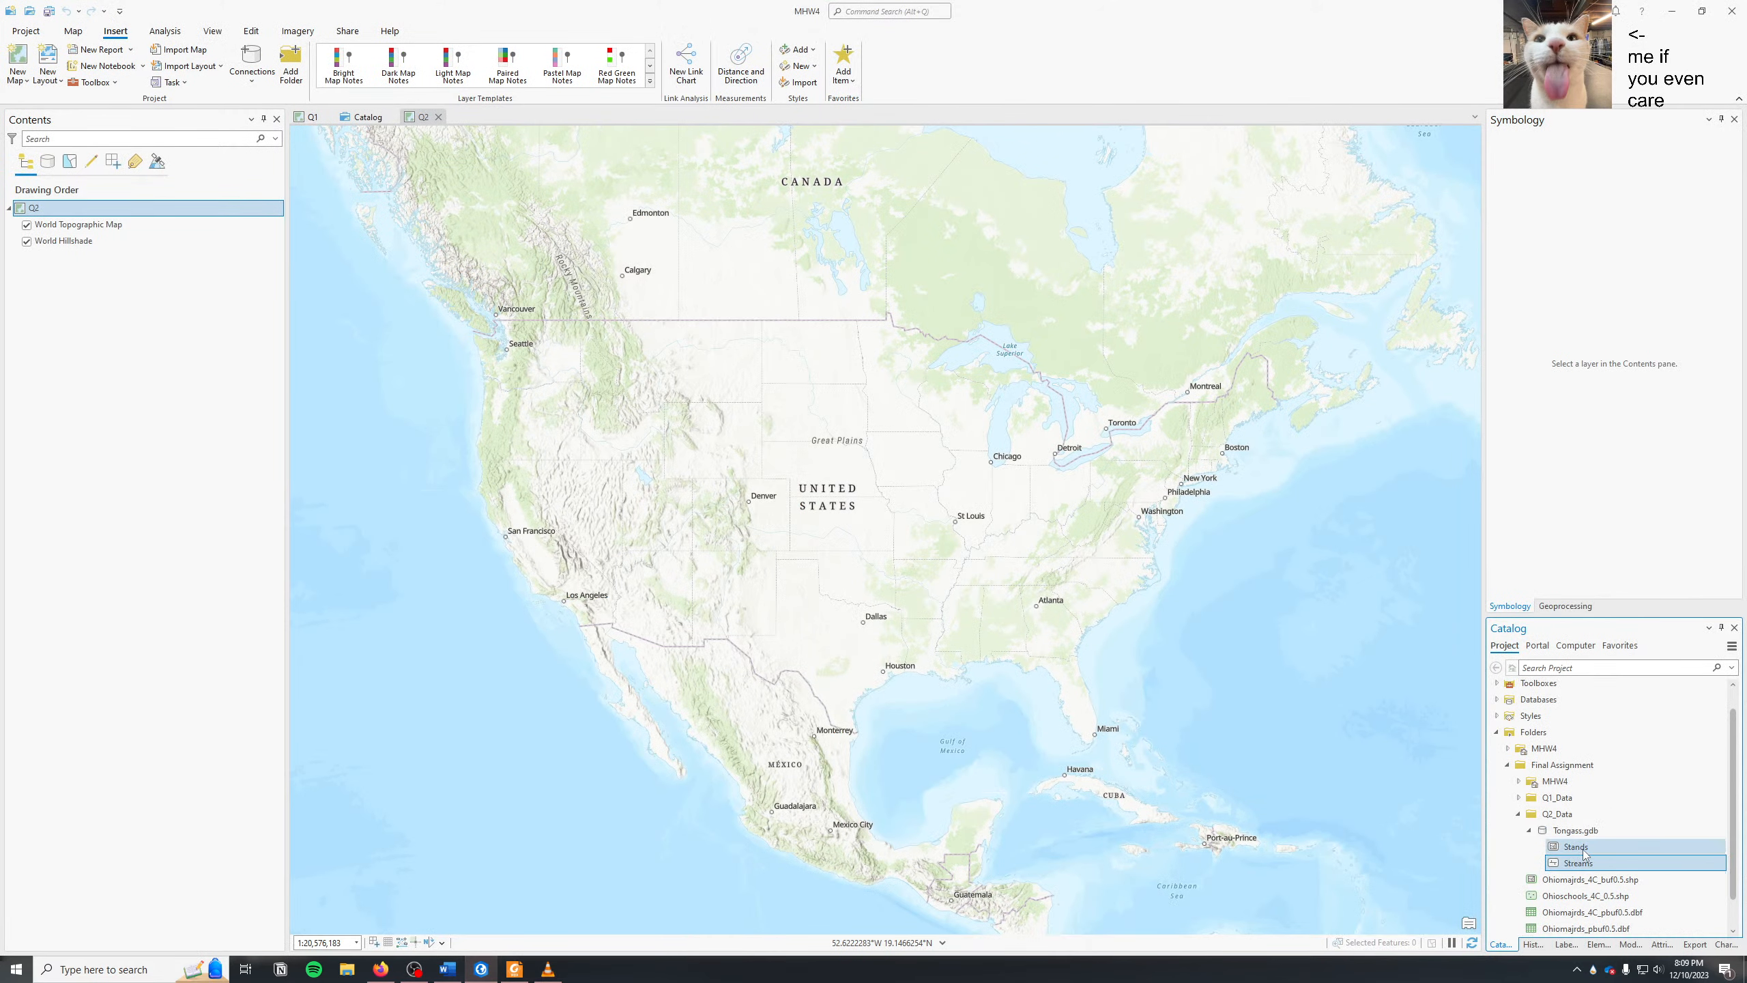
pyautogui.hotkey('alt', 'Tab')
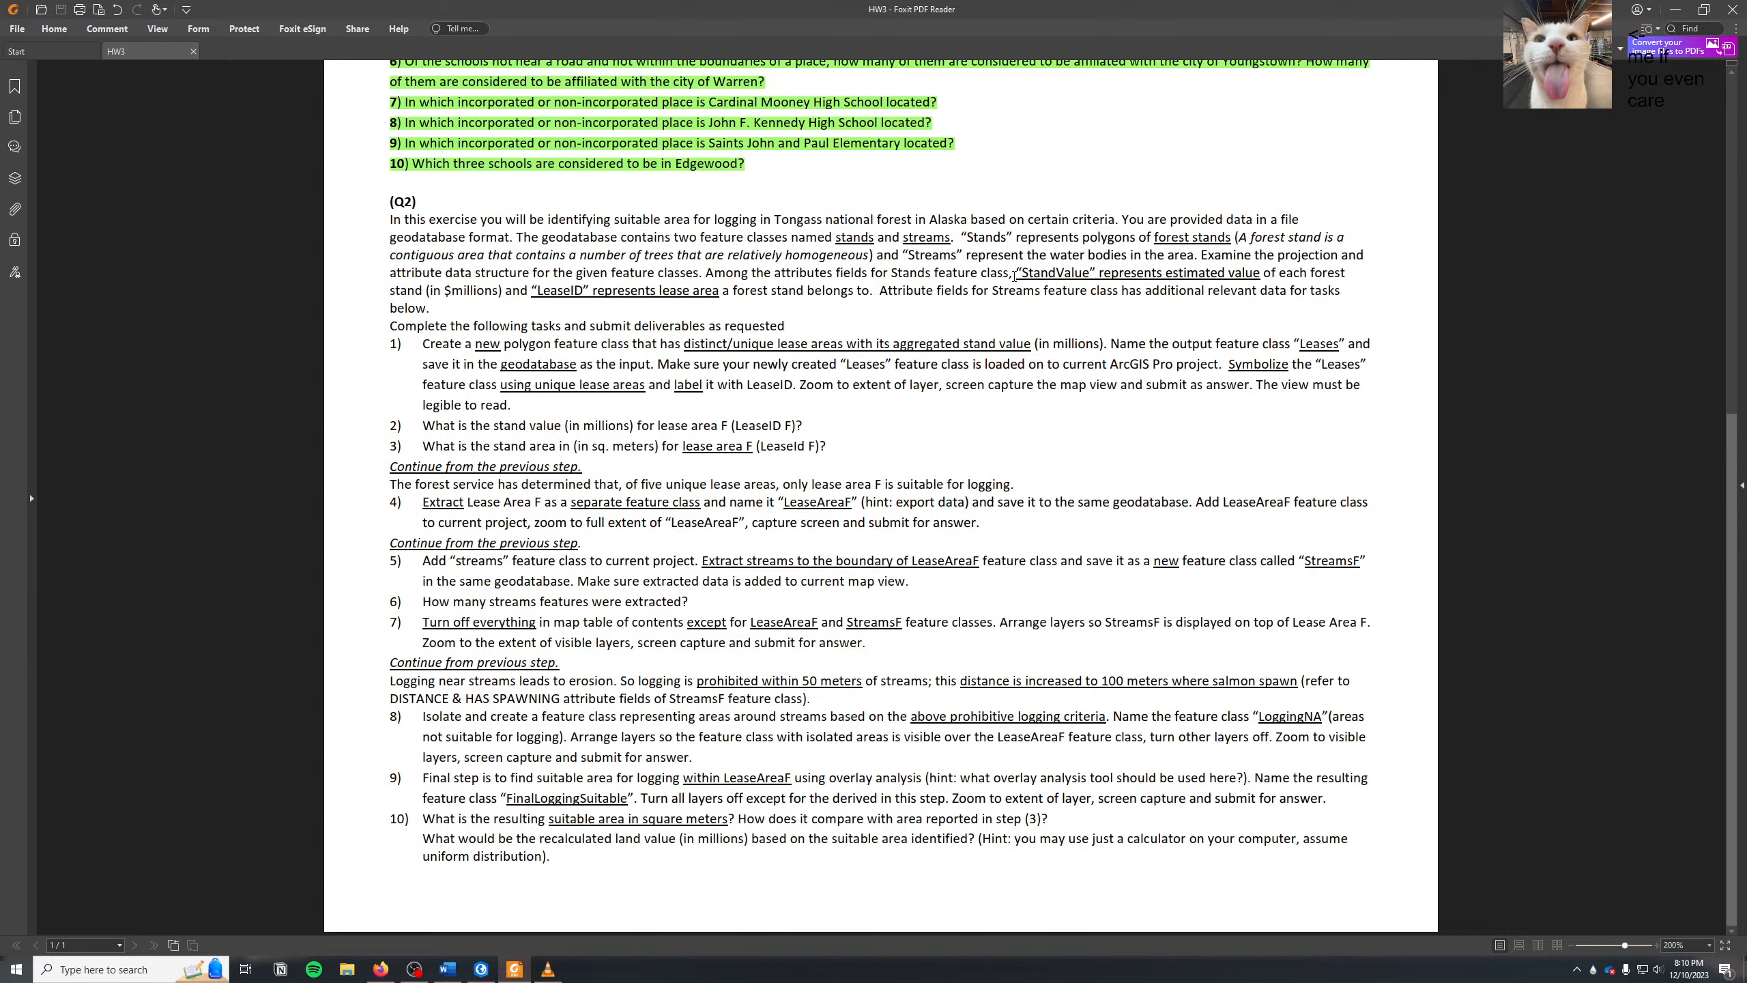
# - Highlight the Q2 phrases "StandValue" represents estimated value and "LeaseID" represents lease area in the HW3 PDF
pyautogui.moveTo(1016, 273); pyautogui.dragTo(1259, 275)
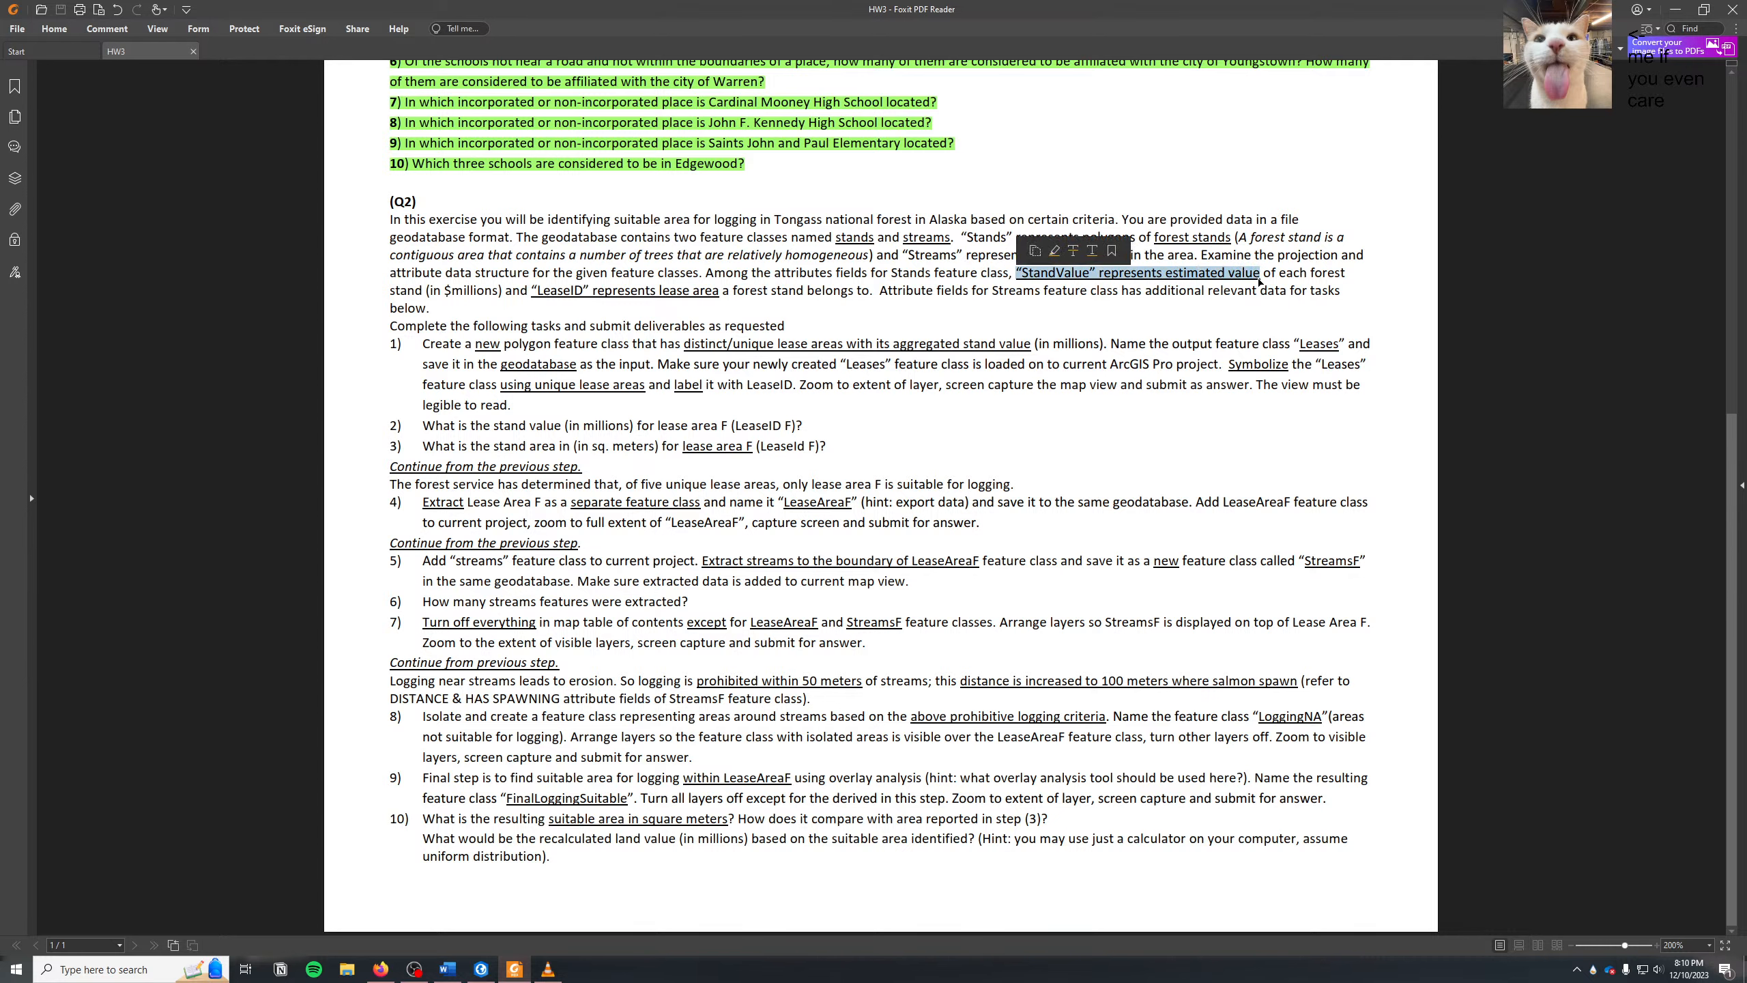
pyautogui.click(1053, 251)
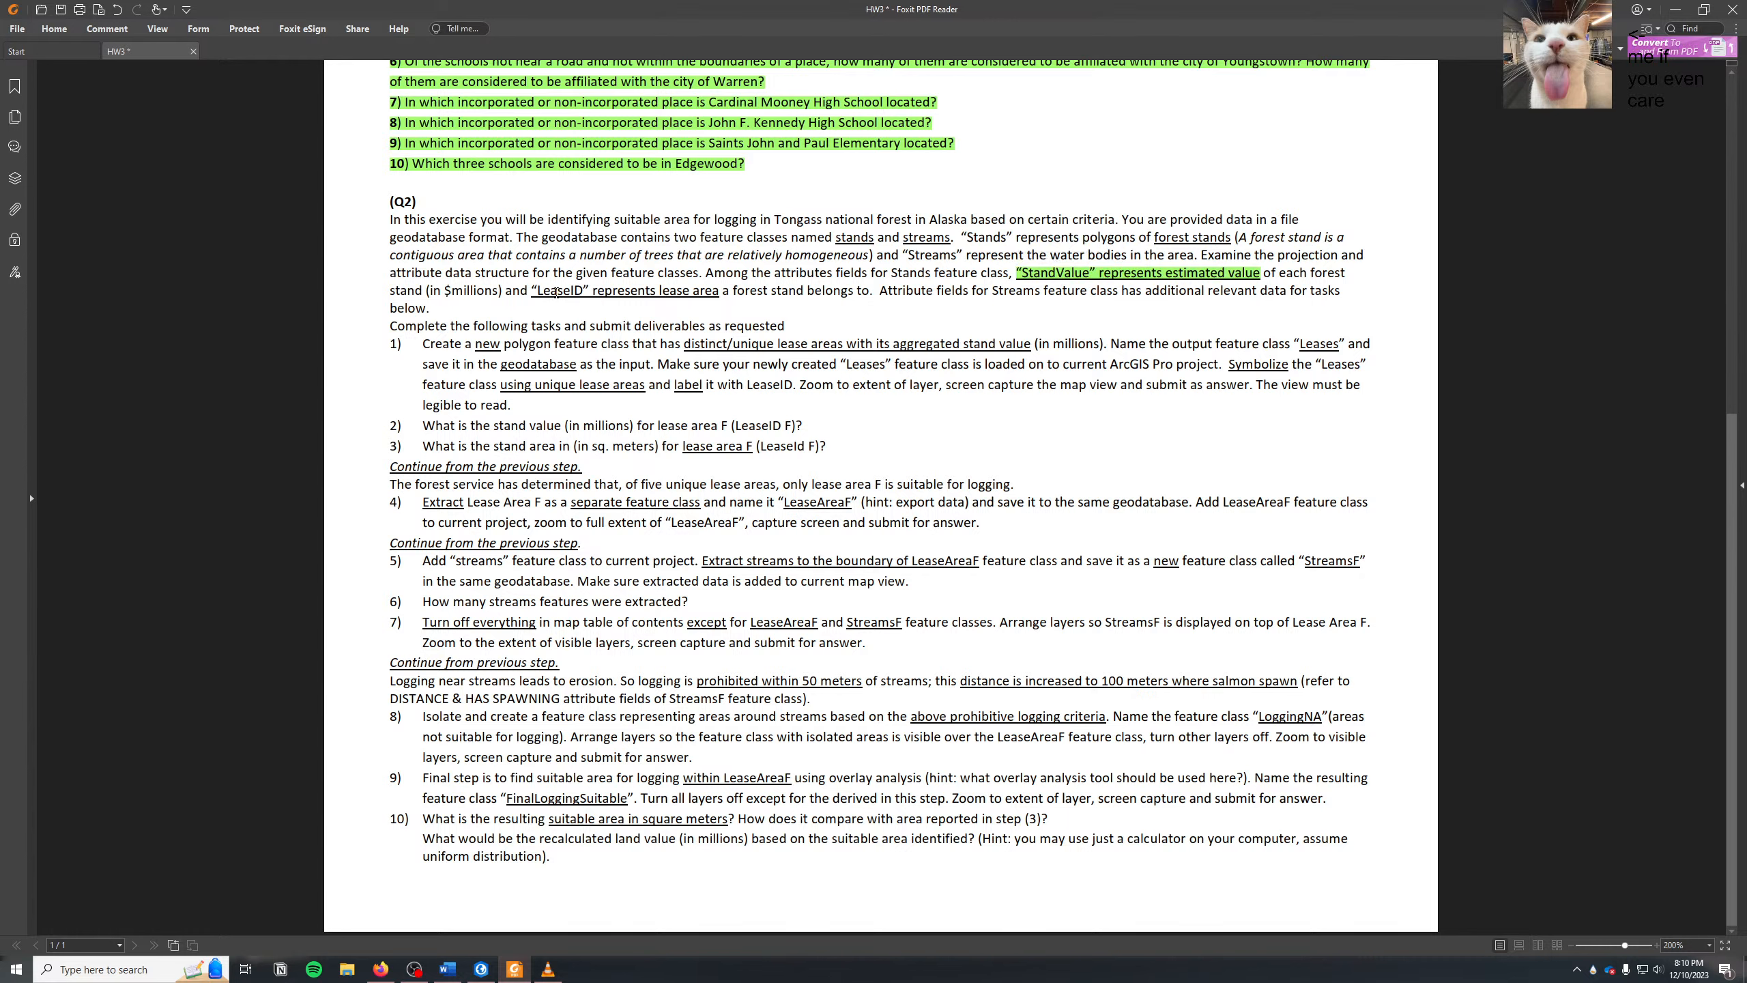
pyautogui.moveTo(531, 292); pyautogui.dragTo(723, 293)
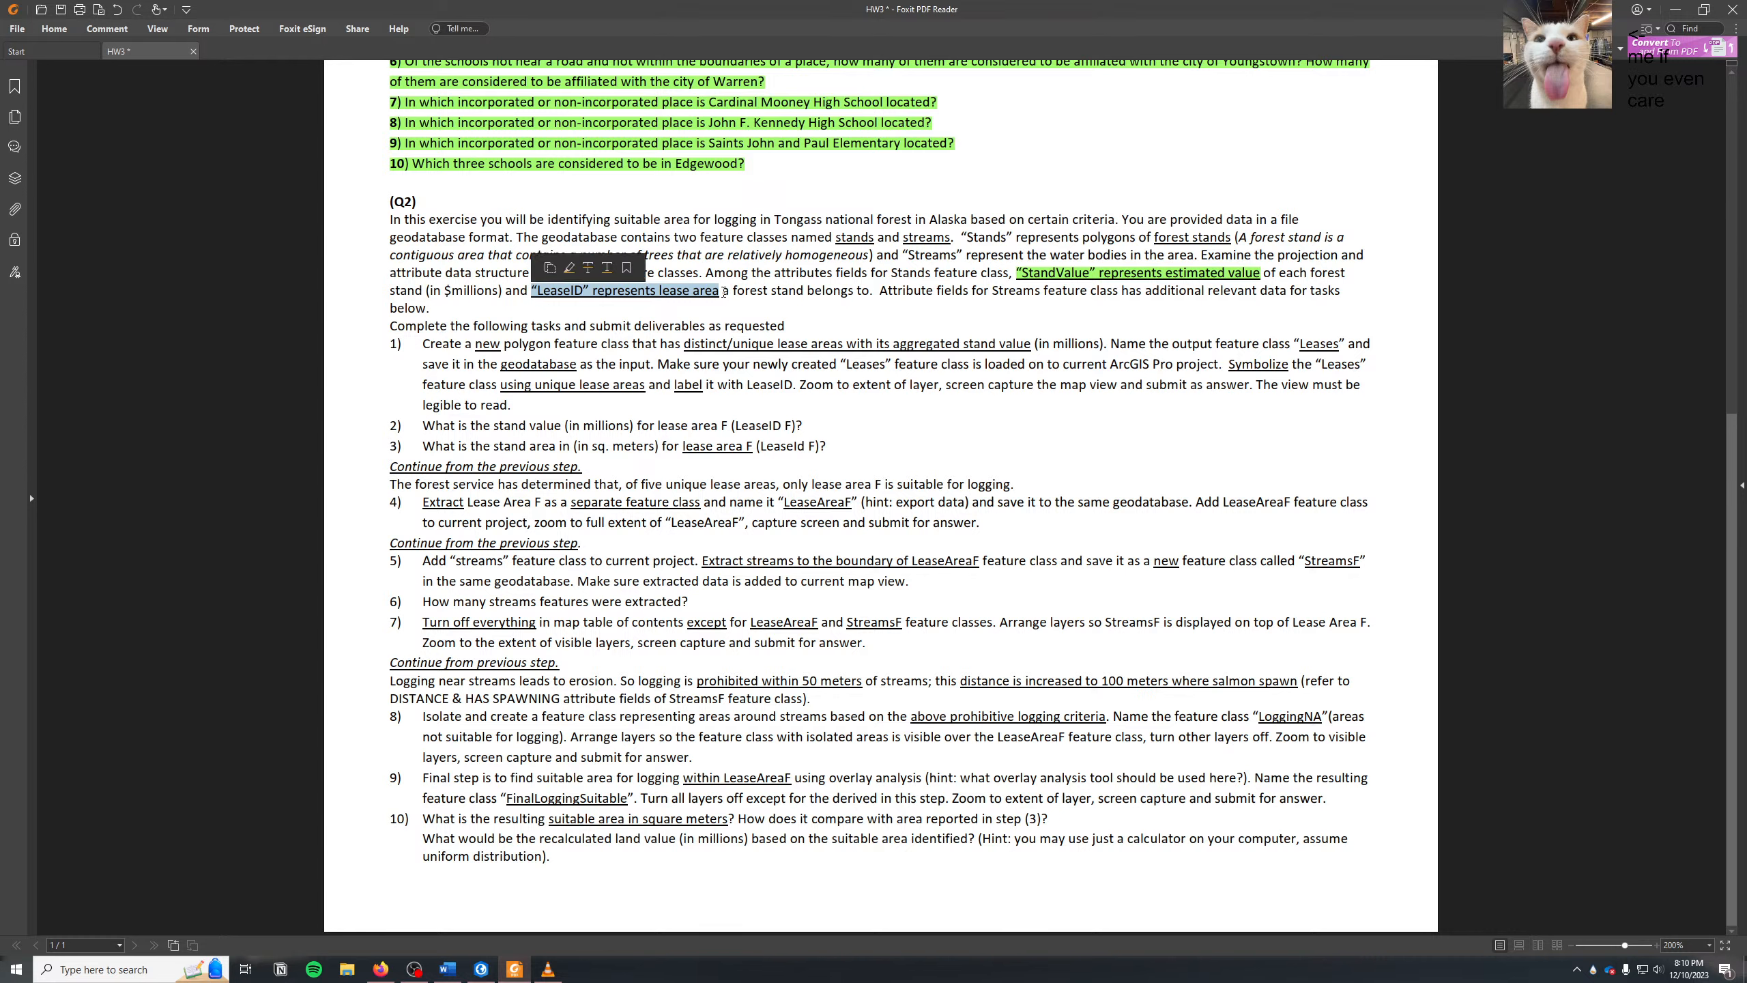
pyautogui.click(569, 267)
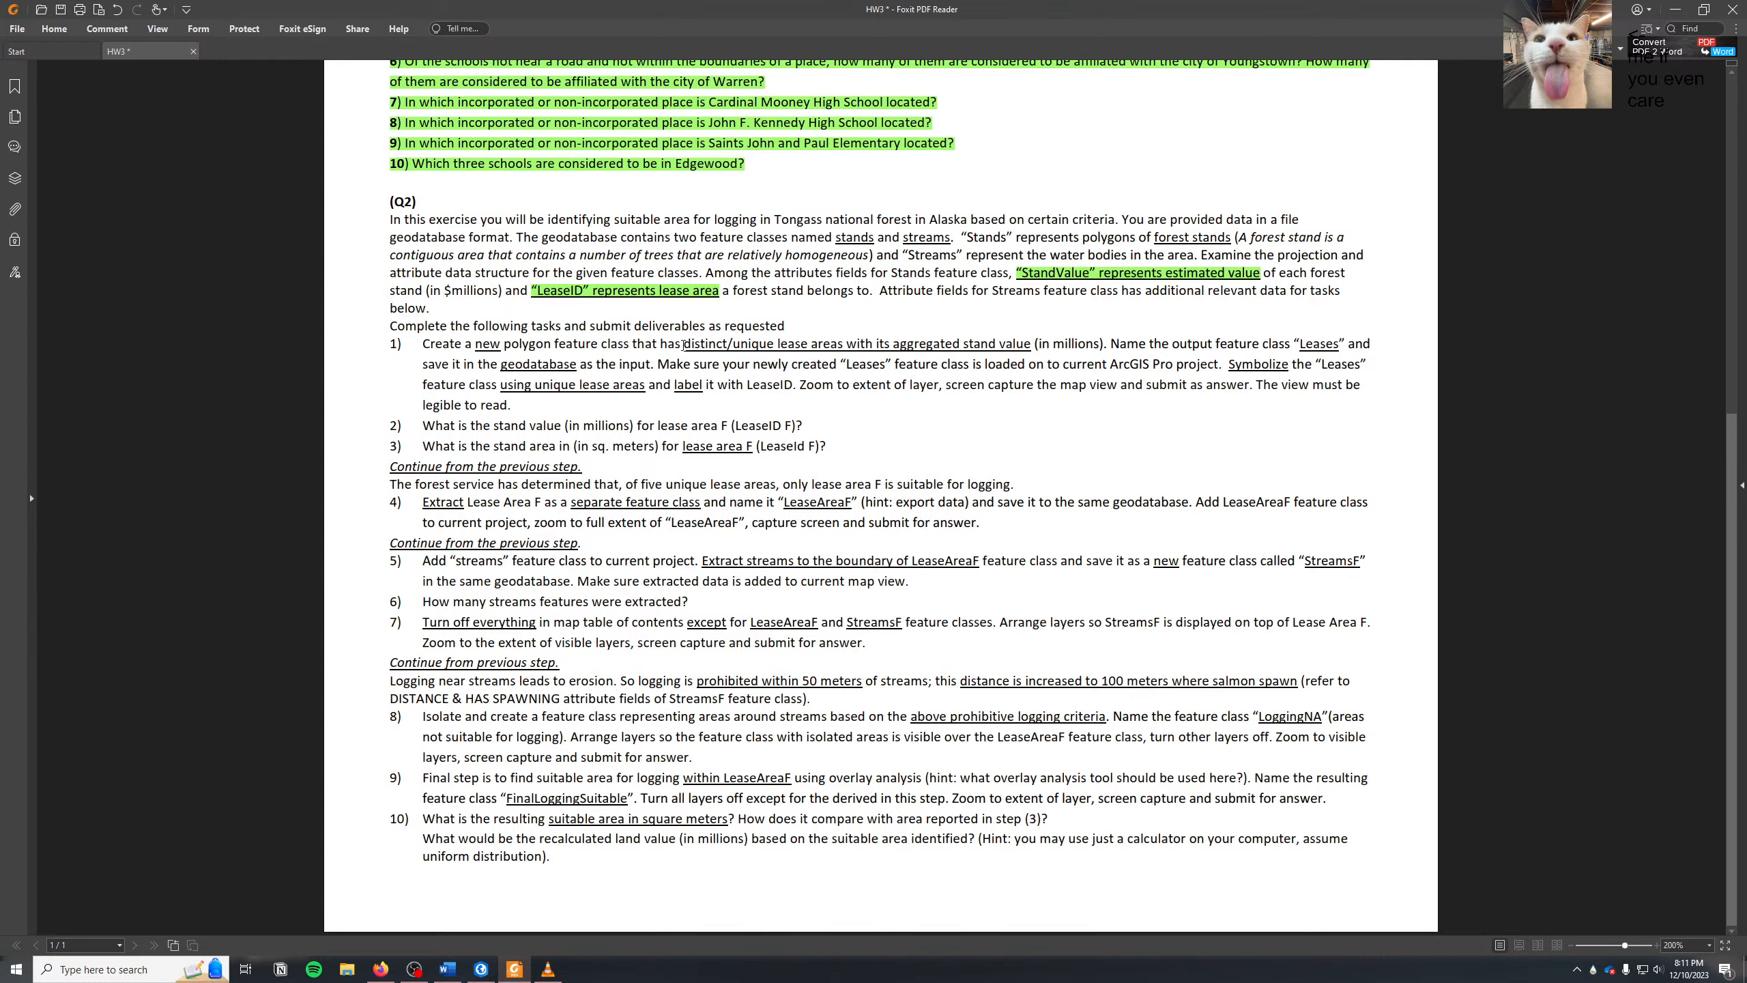
# - Switch to ArcGIS Pro and add the Stands feature class from Tongass.gdb to the Q2 map
pyautogui.hotkey('alt', 'Tab')
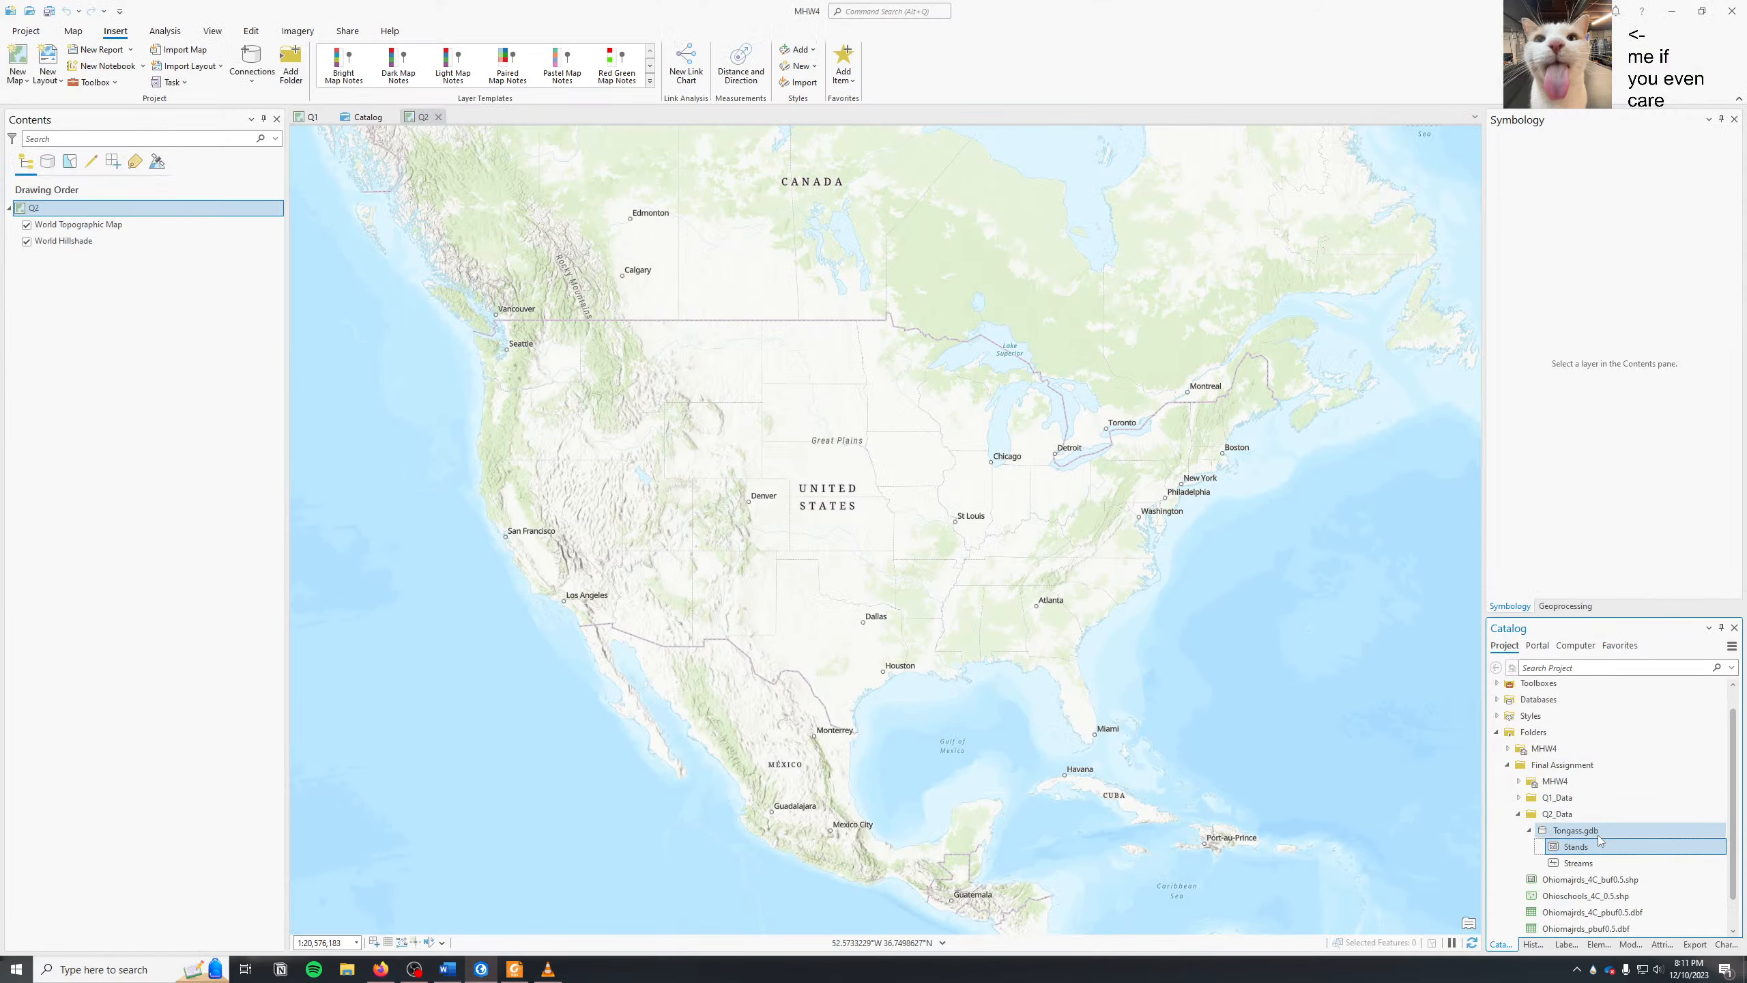
pyautogui.moveTo(1582, 848)
pyautogui.mouseDown()
pyautogui.moveTo(1596, 851)
pyautogui.moveTo(638, 430)
pyautogui.mouseUp()
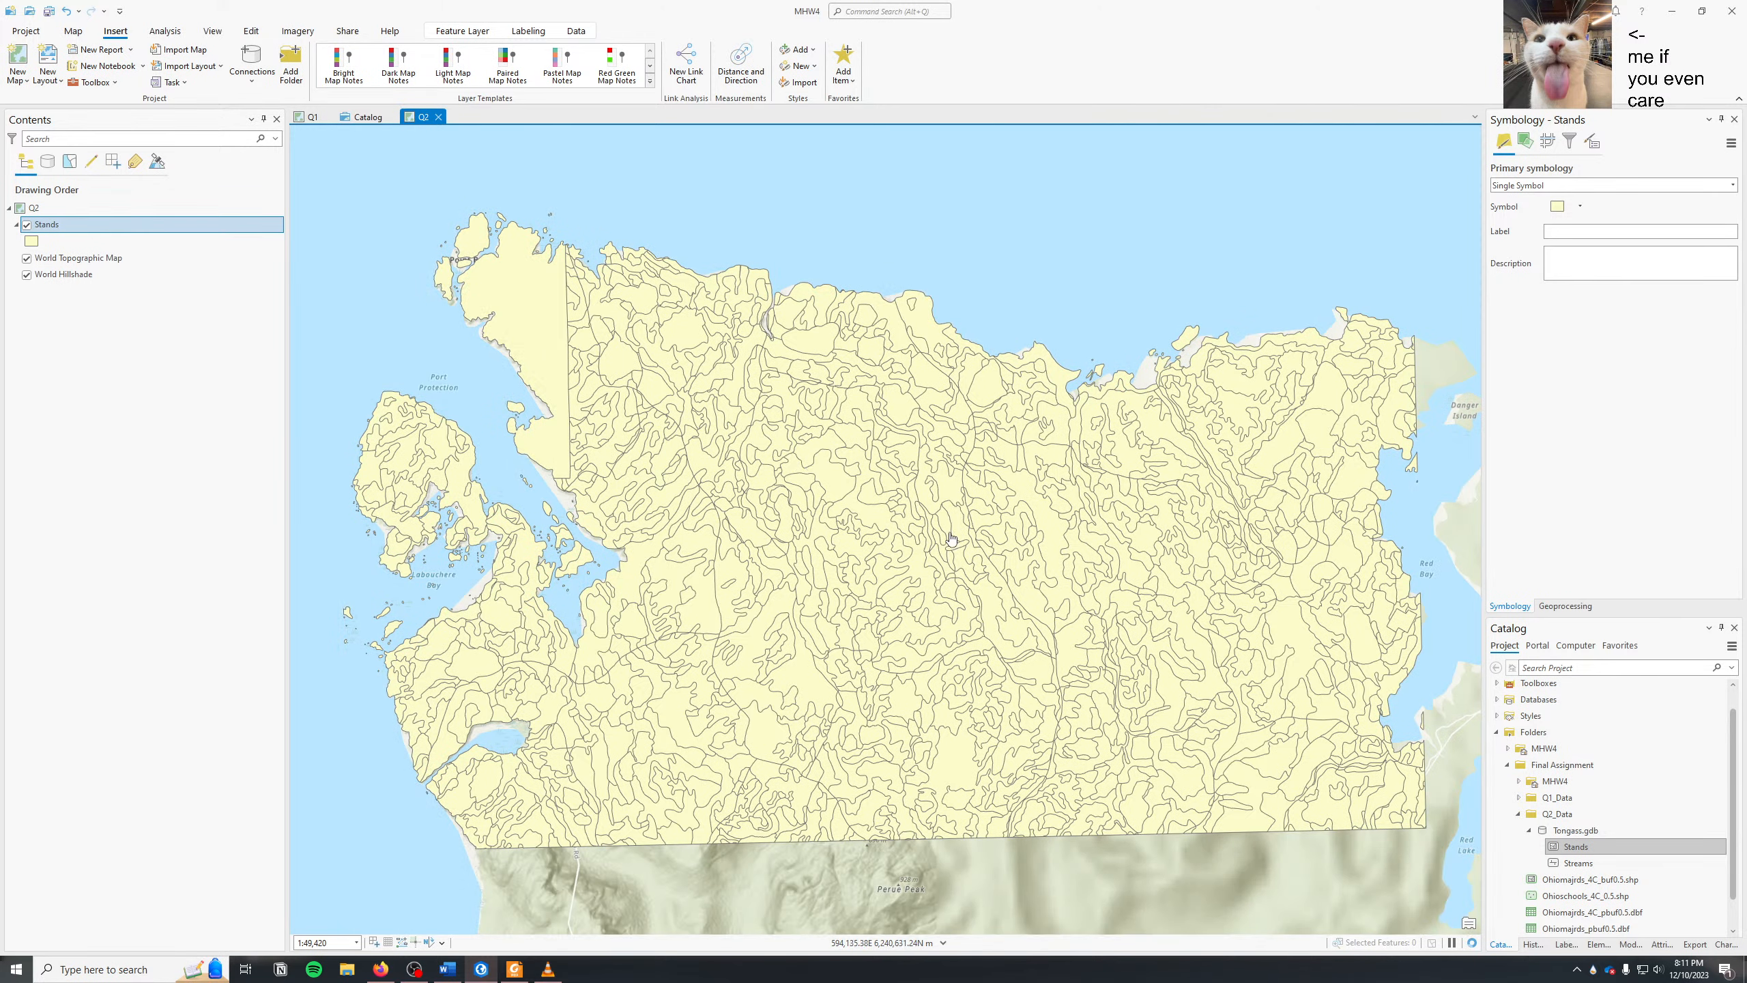
pyautogui.scroll(-5, 966, 559)
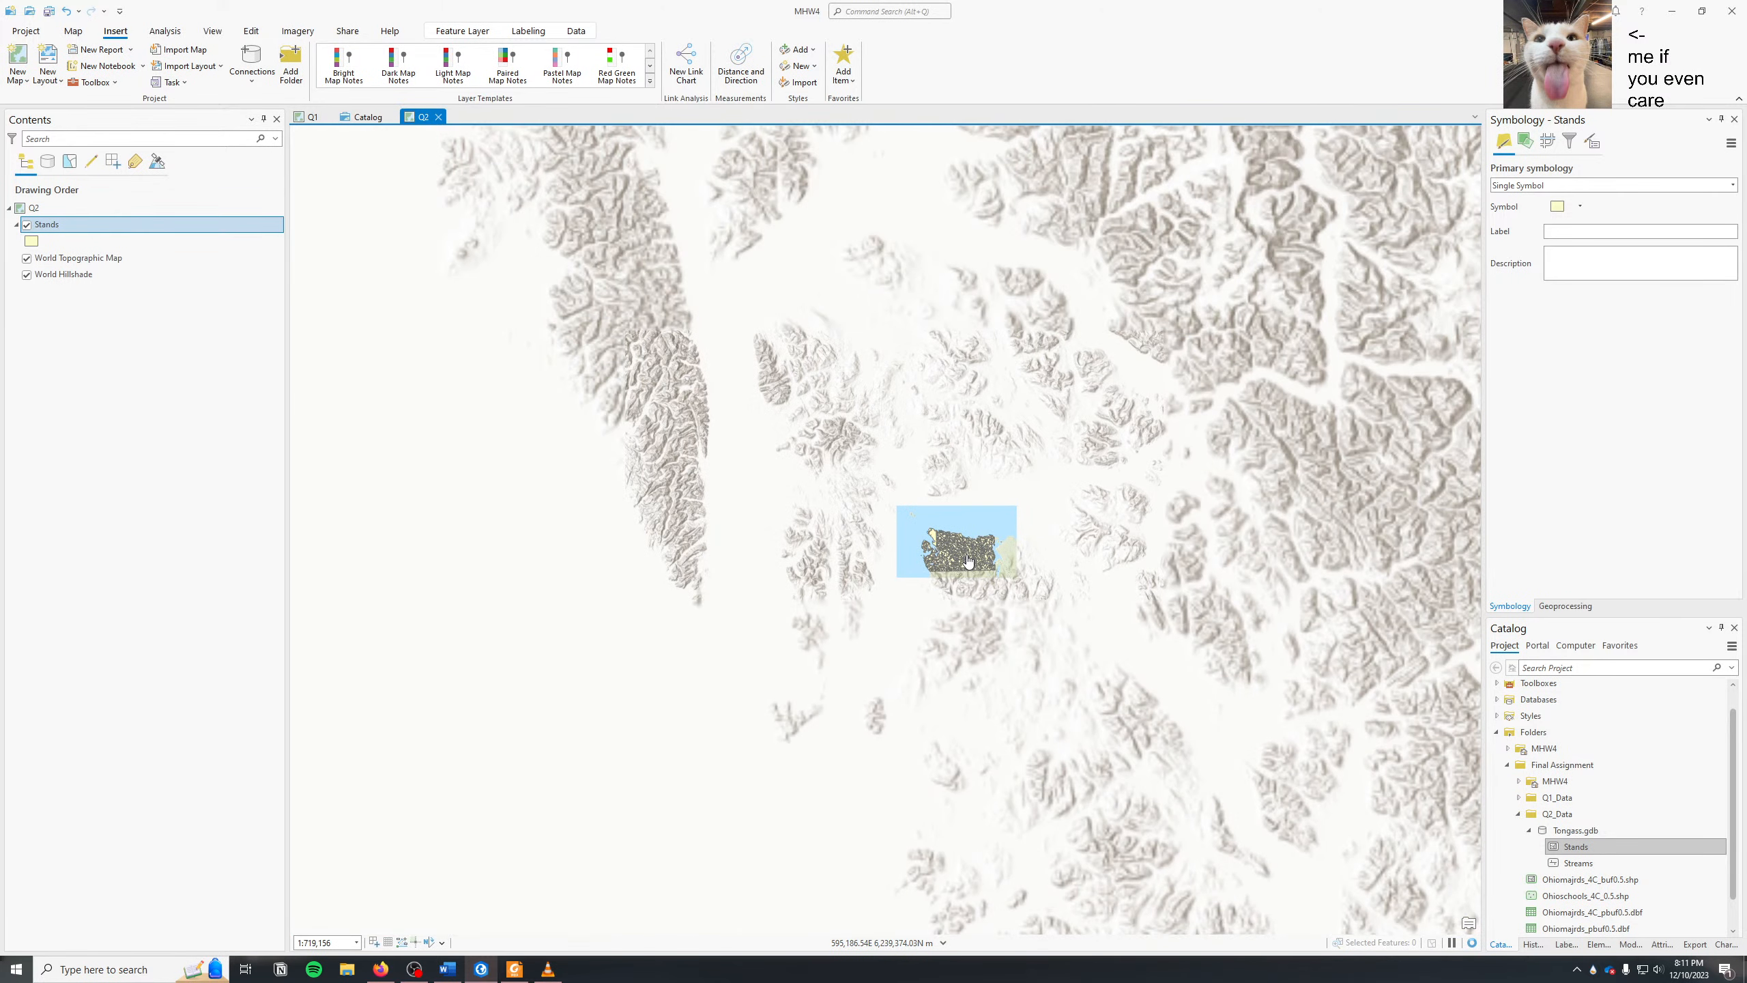
pyautogui.scroll(-1, 966, 559)
pyautogui.scroll(-2, 966, 559)
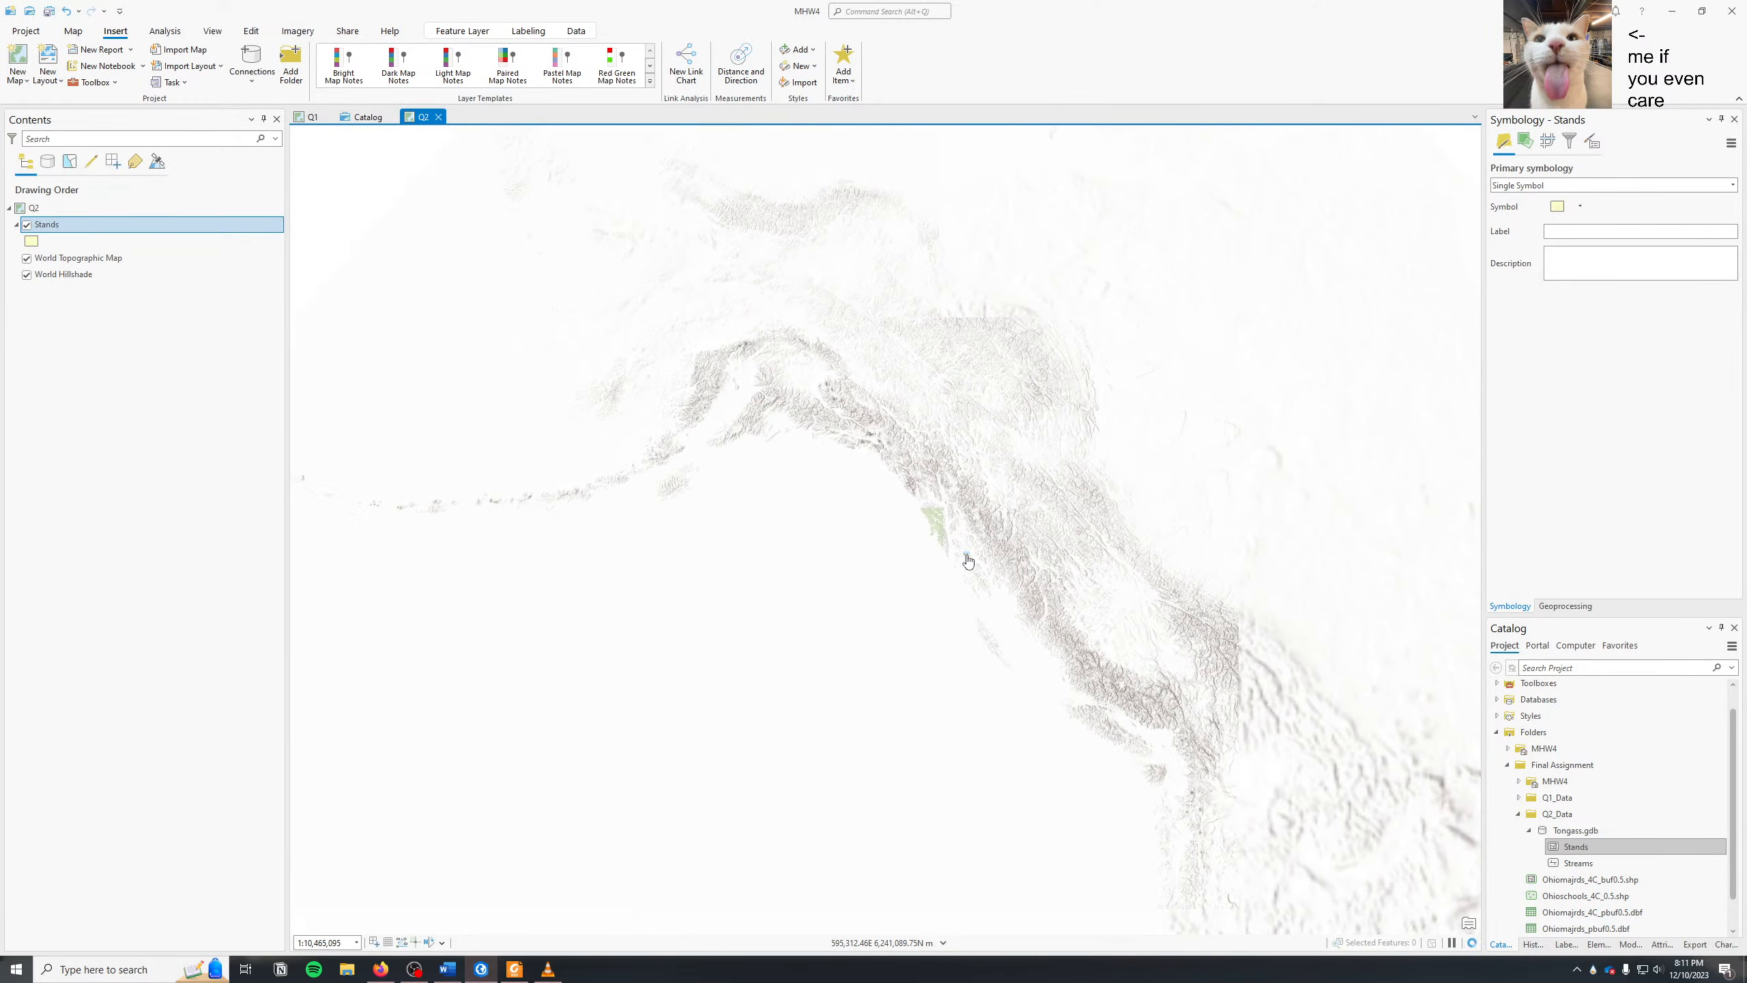
pyautogui.scroll(3, 969, 563)
pyautogui.scroll(6, 967, 562)
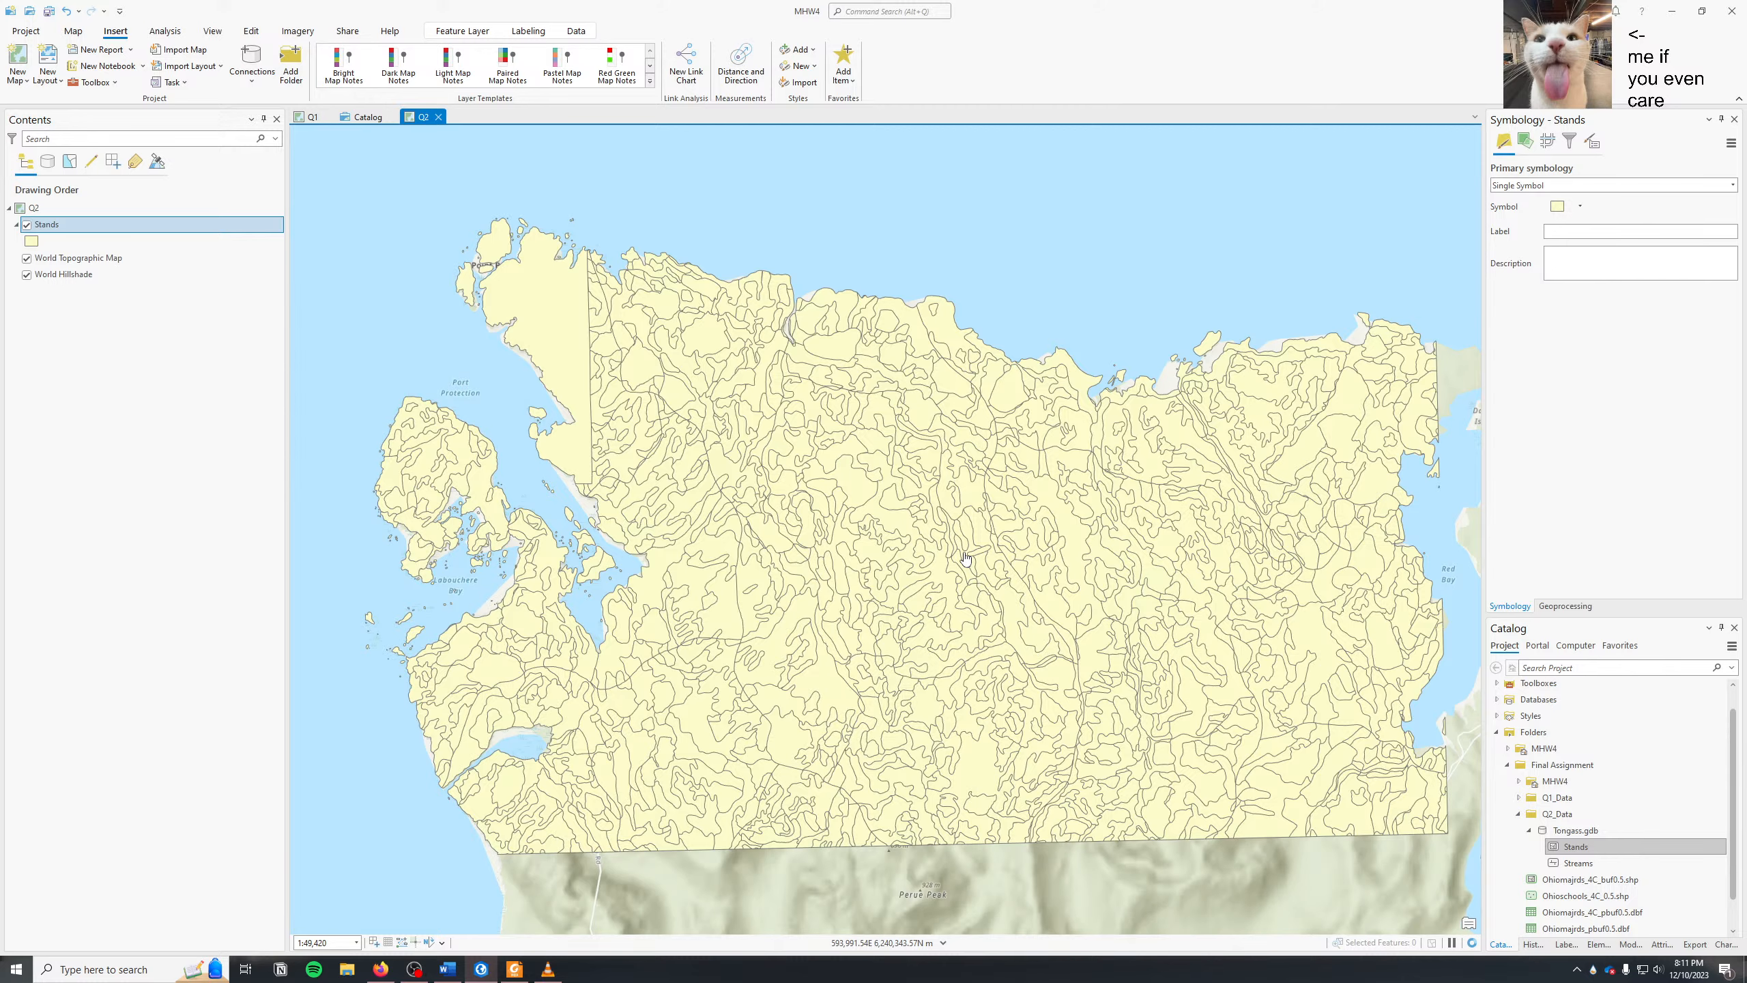
pyautogui.scroll(-2, 966, 559)
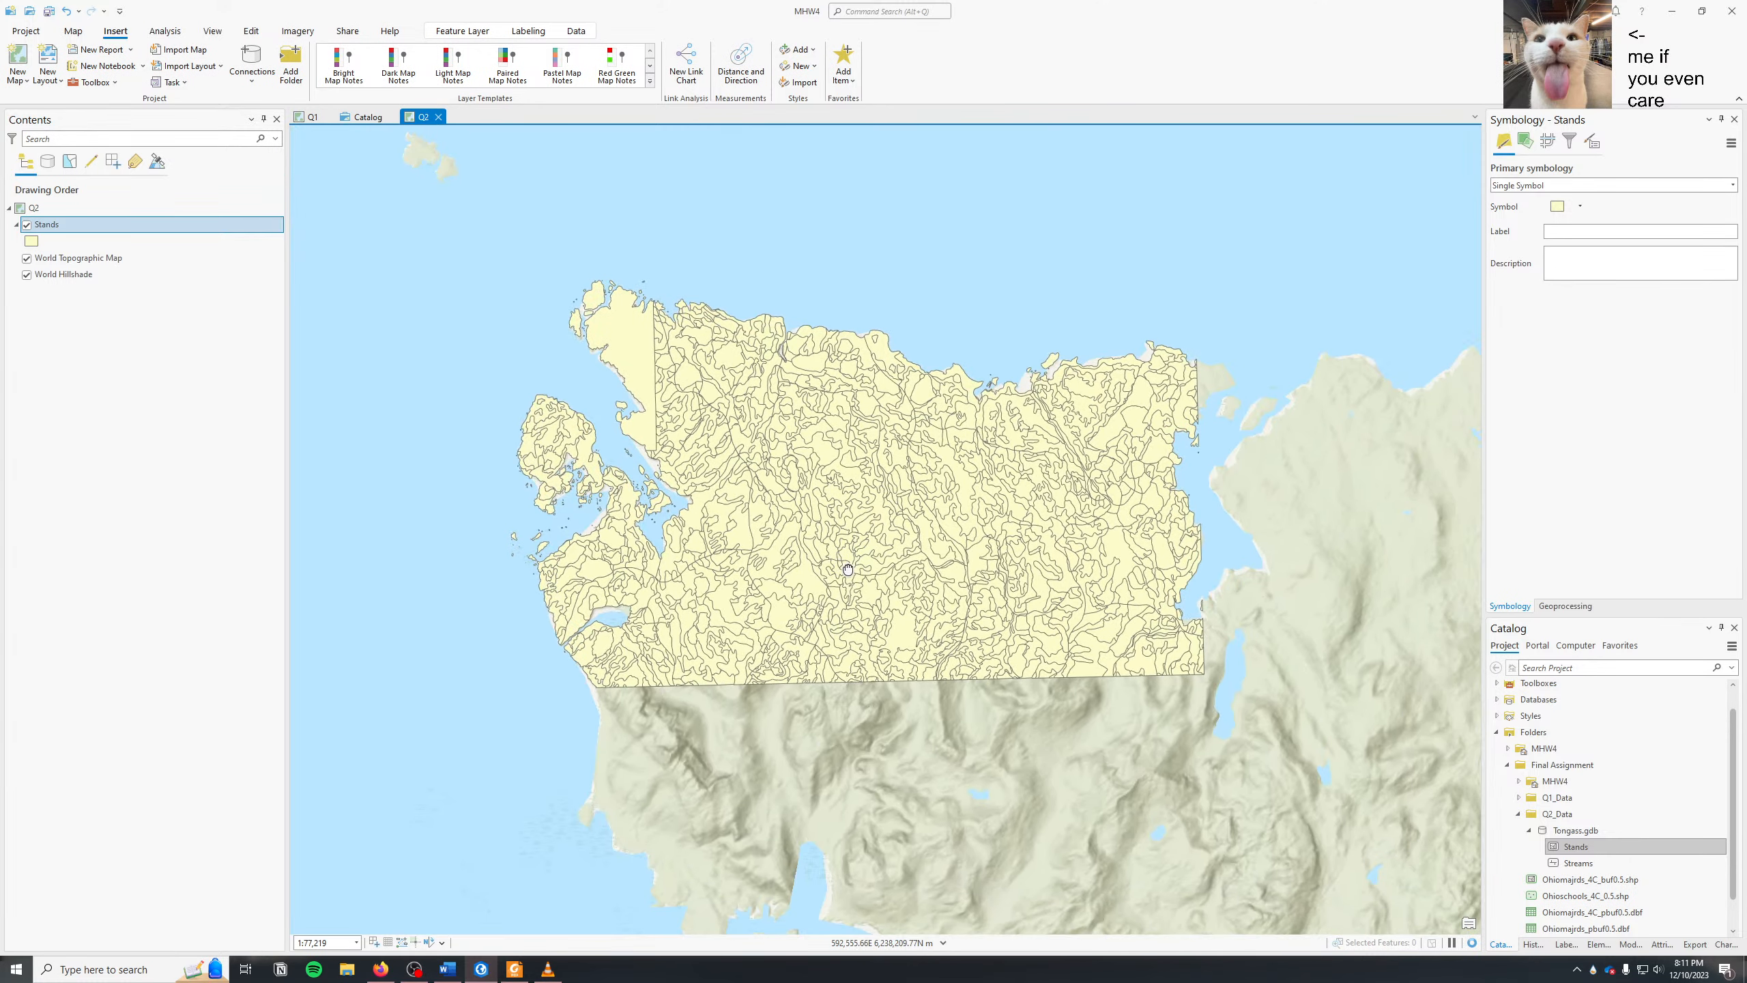
pyautogui.moveTo(847, 569); pyautogui.dragTo(884, 606)
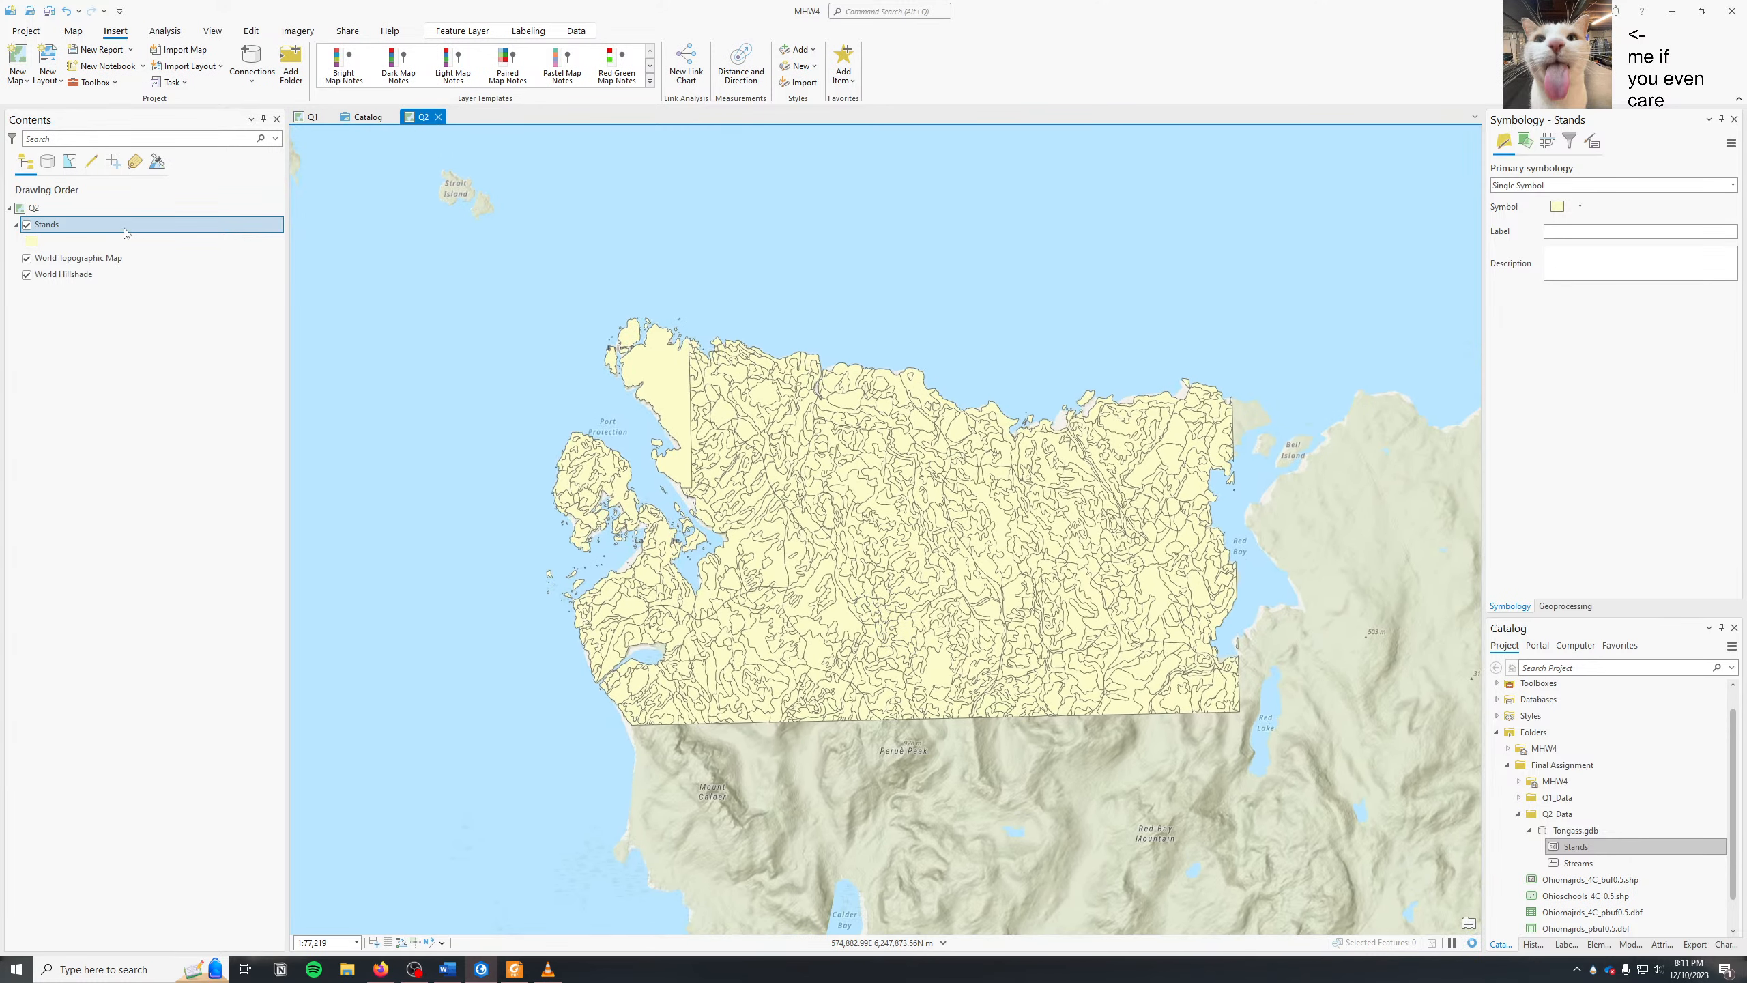
# - Open the Stands attribute table, enlarge it, and examine the LeaseID, StandValue, ValuePerMeter and StandID fields
pyautogui.hotkey('ctrl', 't')
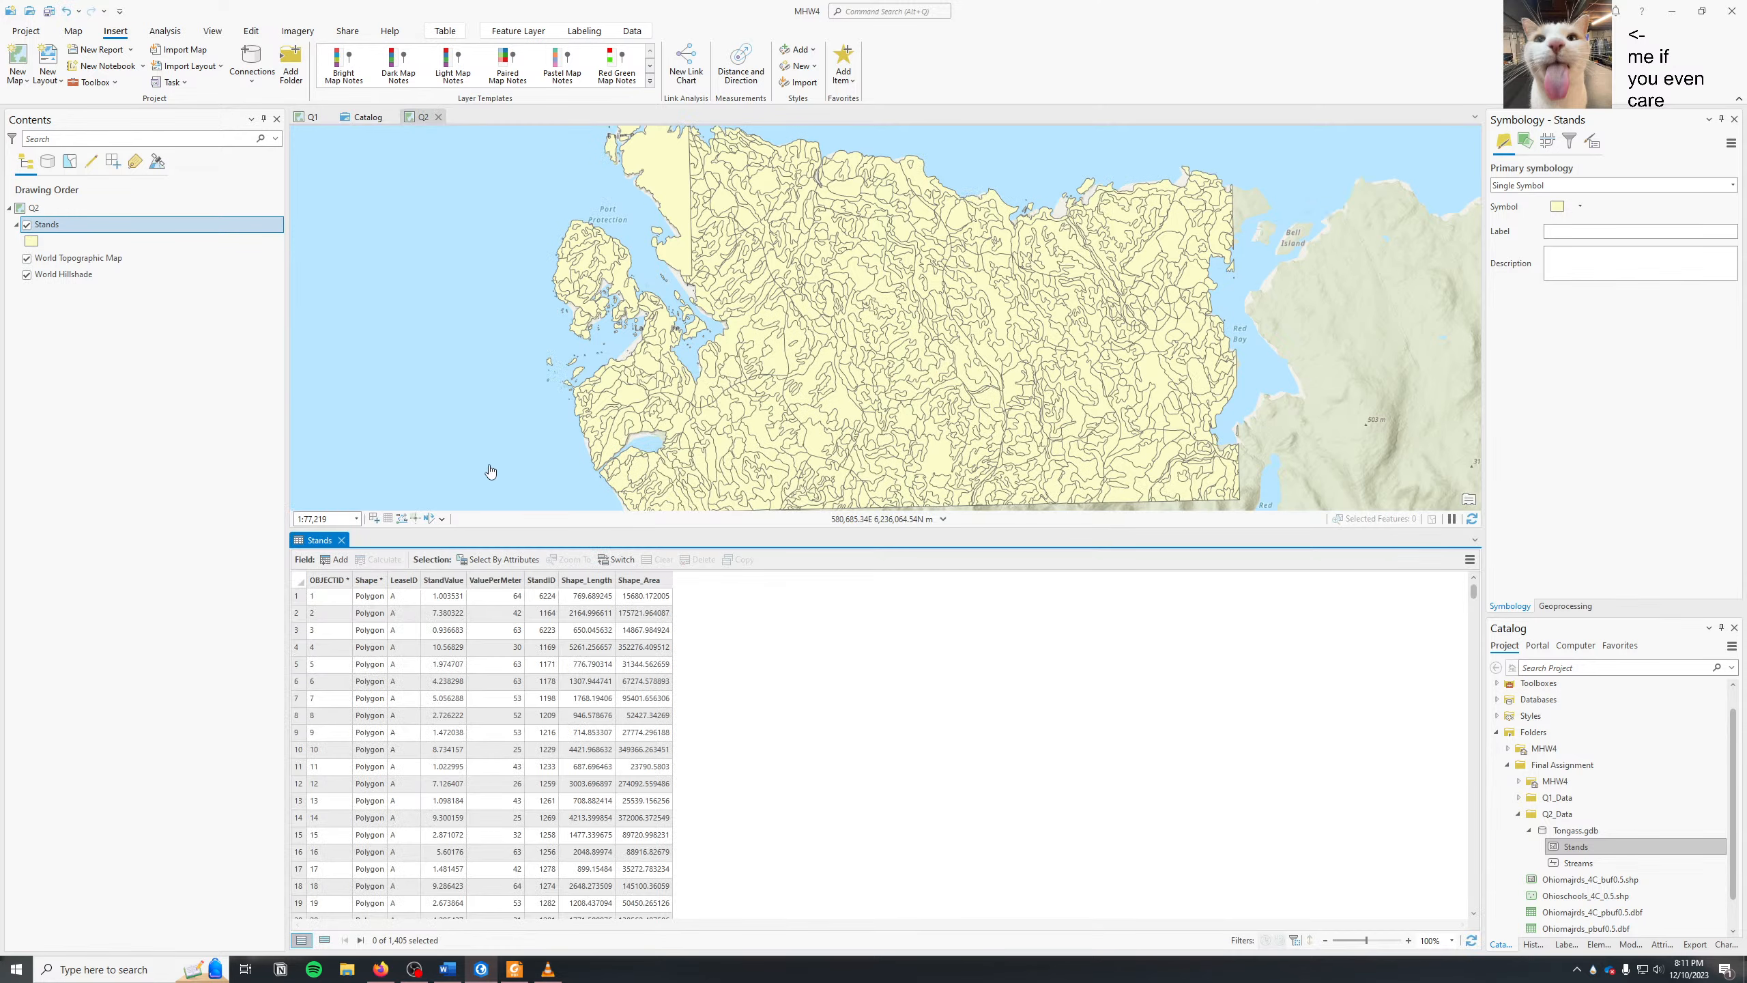
pyautogui.moveTo(543, 528); pyautogui.dragTo(543, 470)
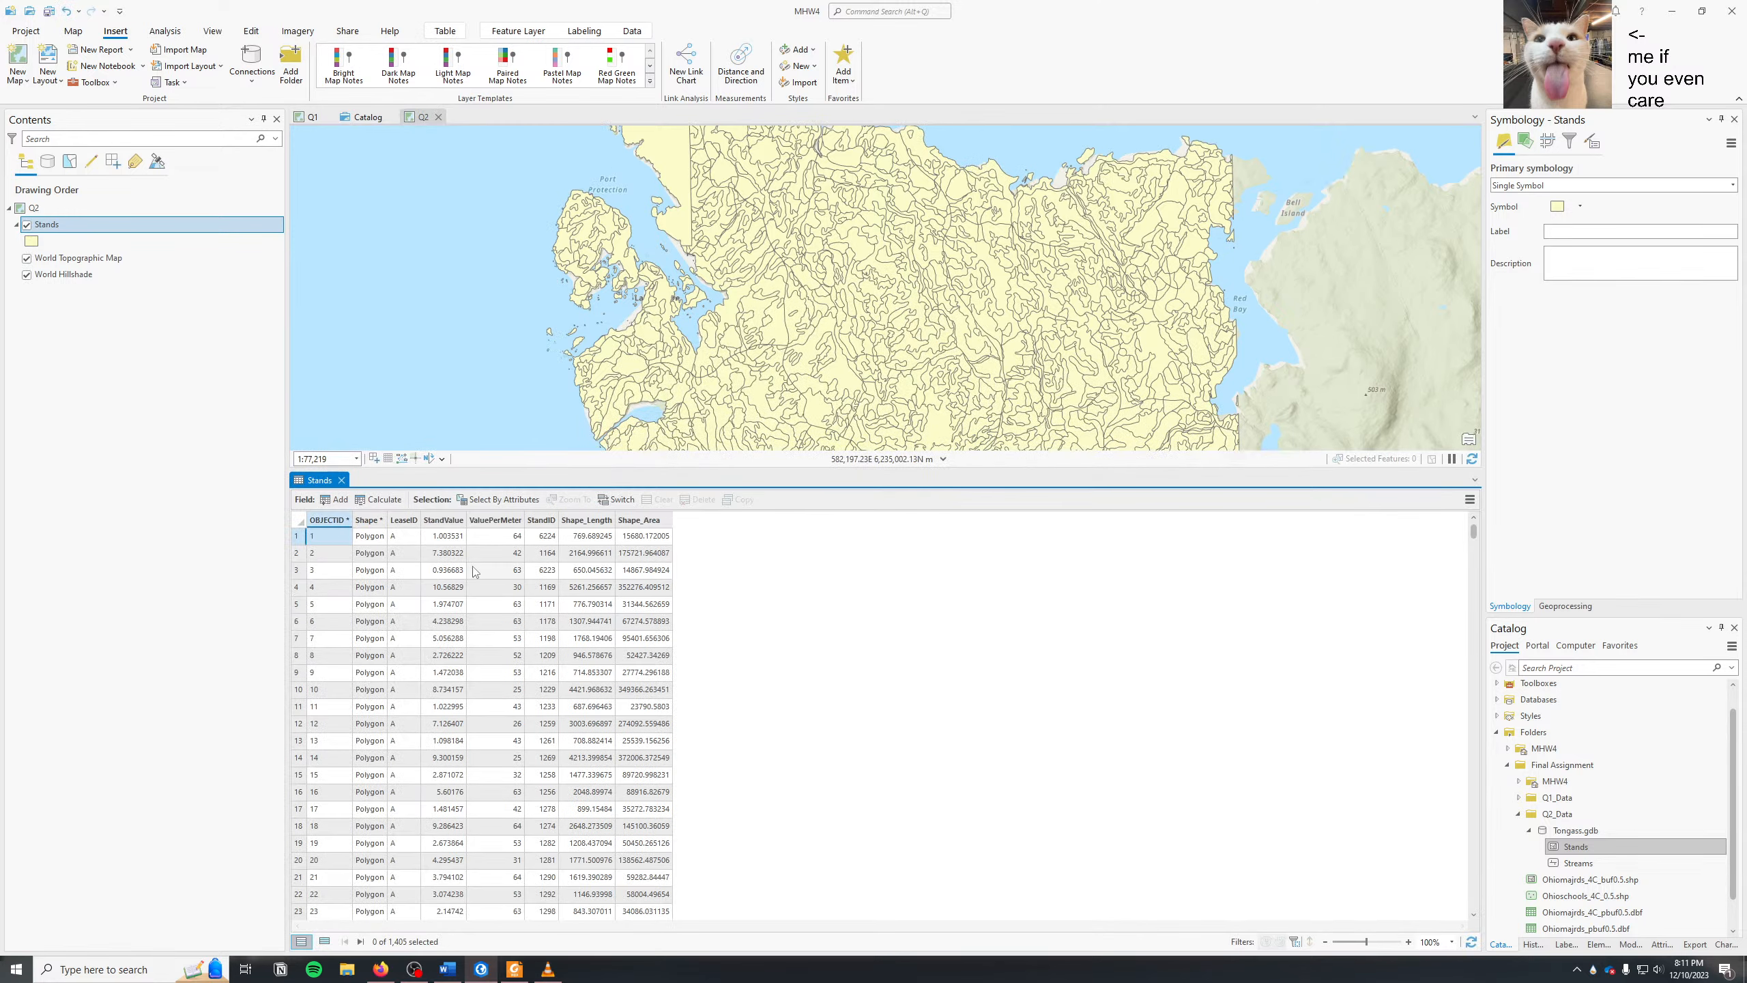
pyautogui.click(405, 521)
pyautogui.scroll(-15, 415, 565)
pyautogui.scroll(-20, 415, 564)
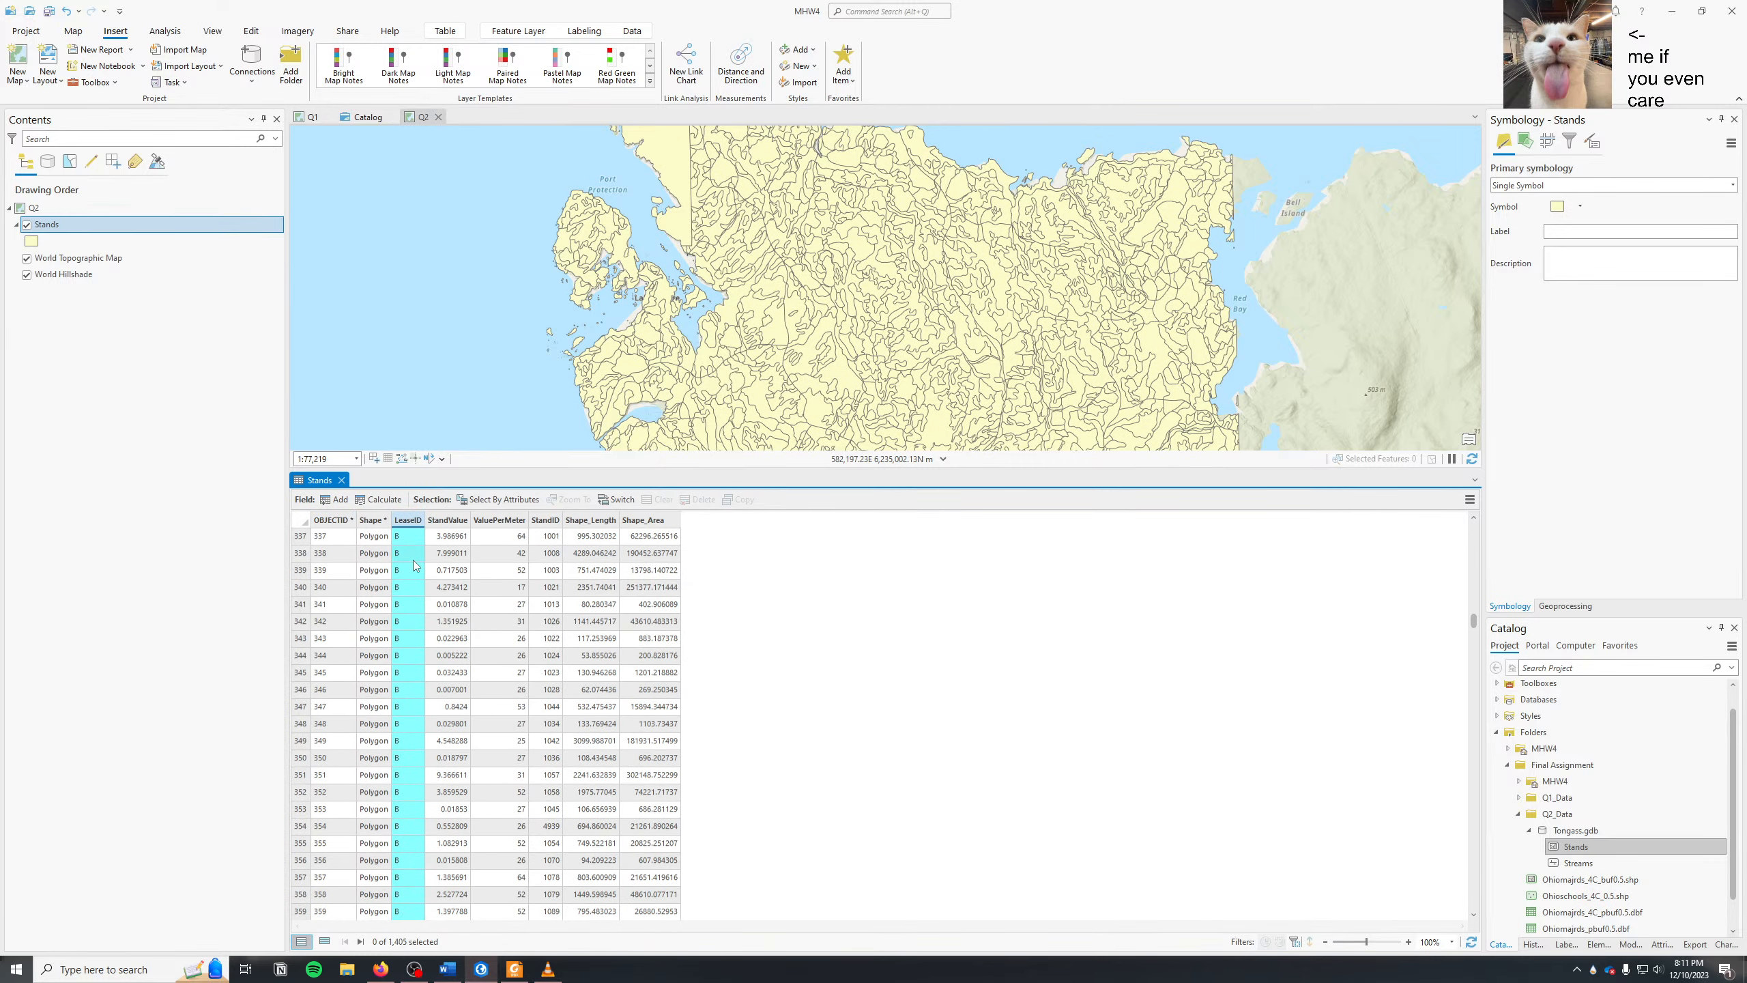
pyautogui.scroll(20, 415, 566)
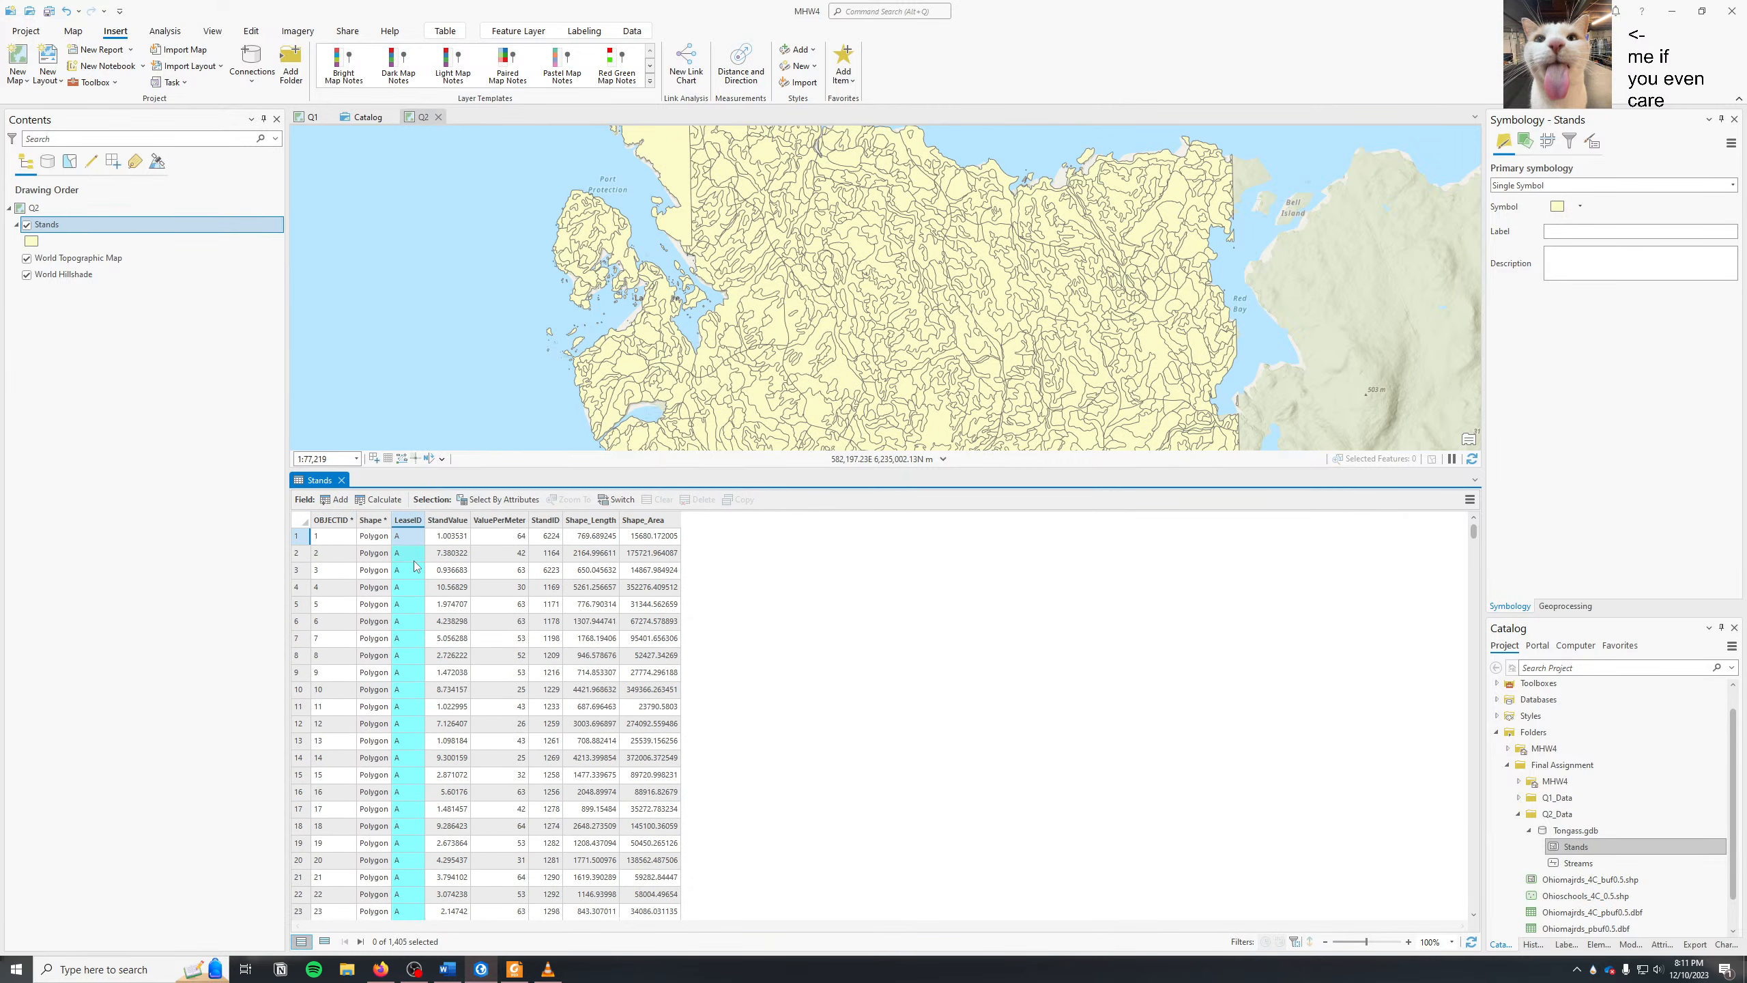
pyautogui.click(453, 522)
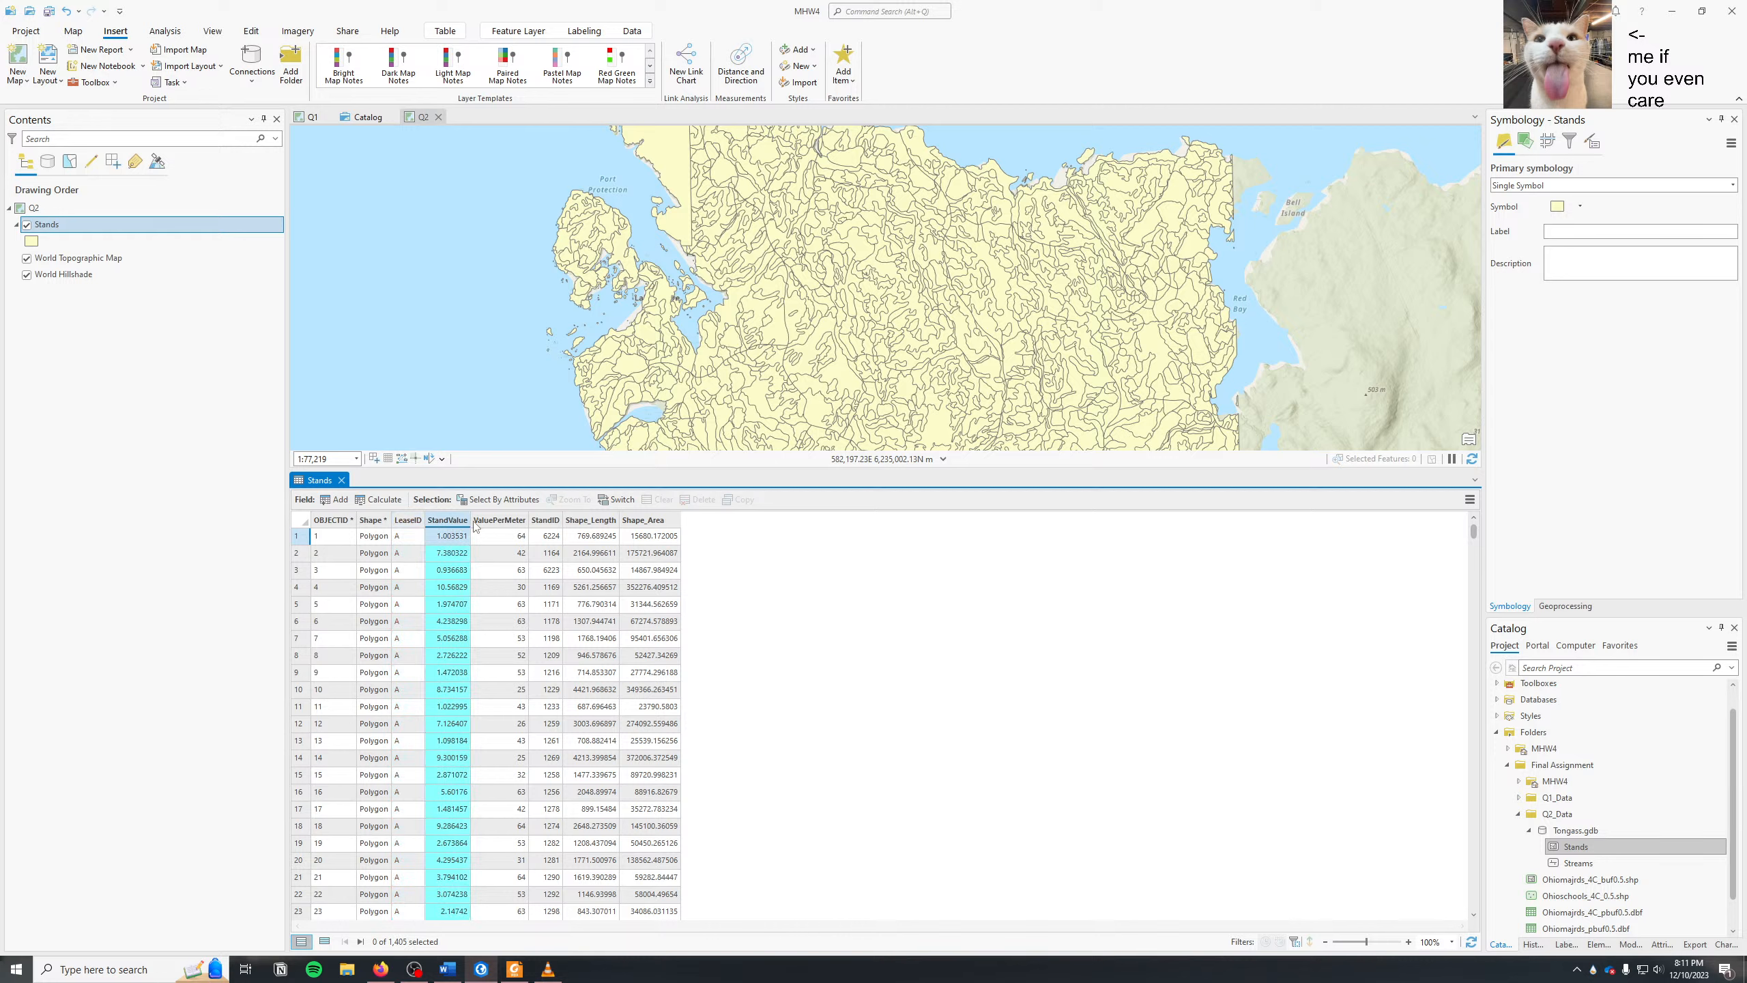
pyautogui.click(495, 522)
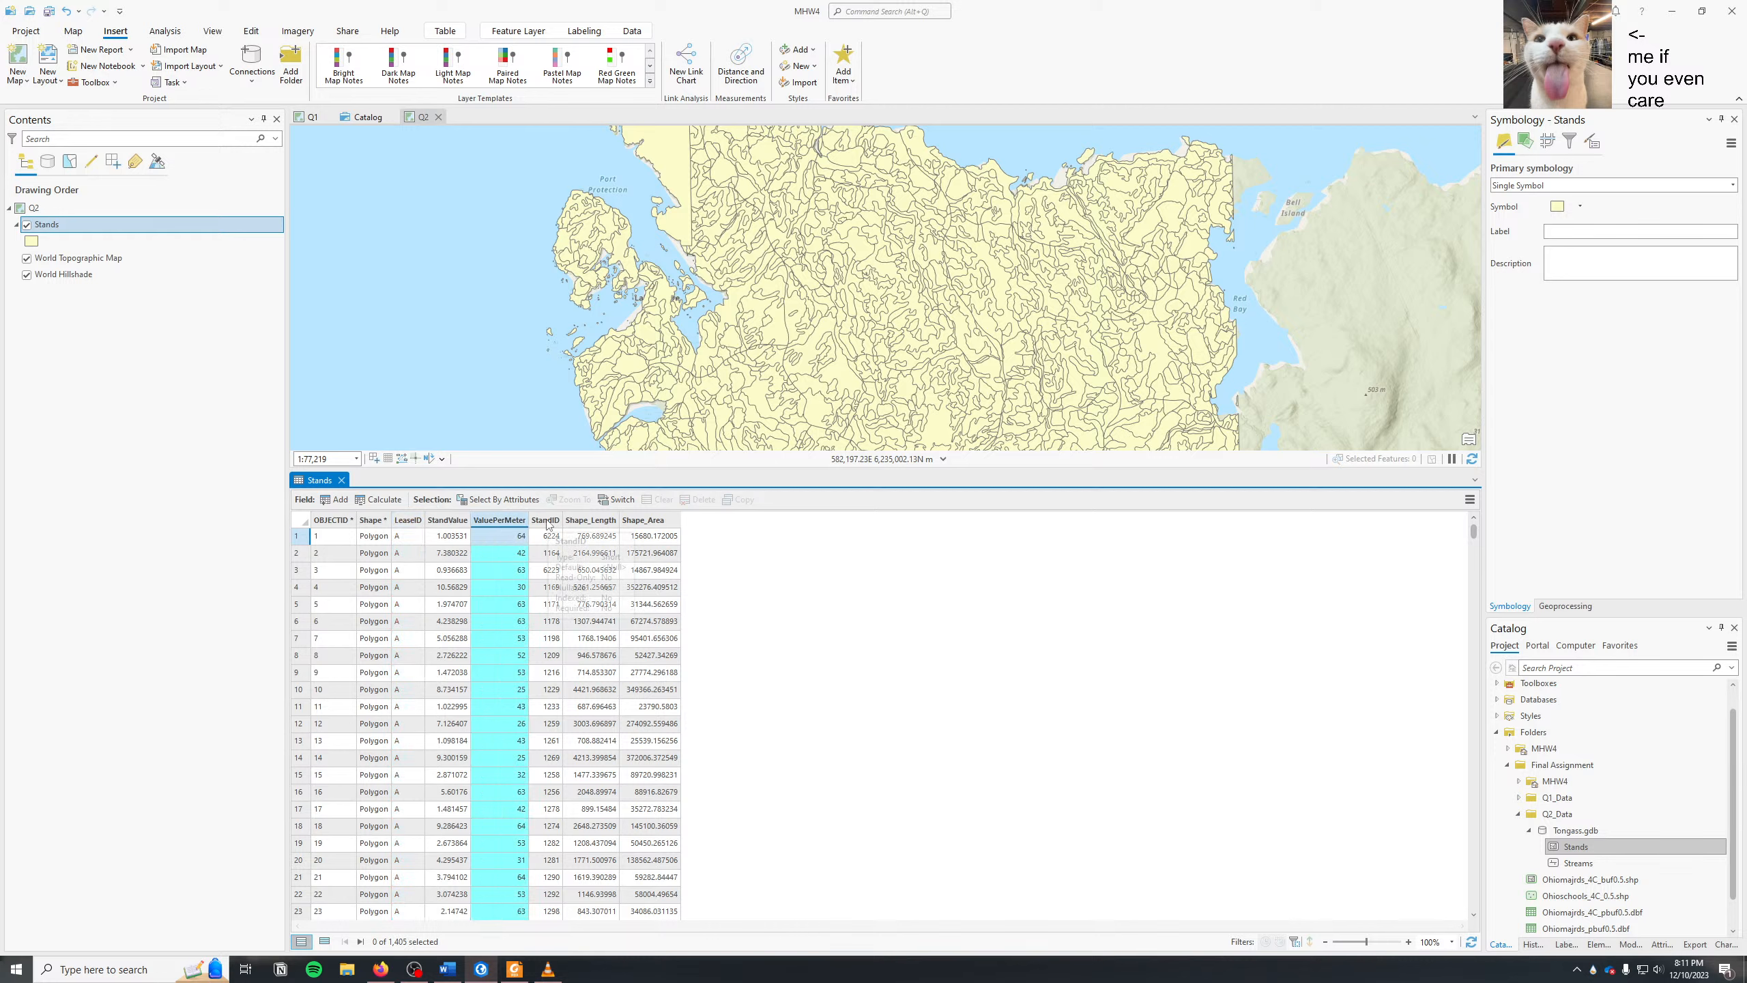
pyautogui.click(548, 523)
pyautogui.click(456, 525)
# - Switch to the HW3 PDF and review Q2 task 1's requirement for unique lease areas with aggregated stand value in millions
pyautogui.hotkey('alt', 'Tab')
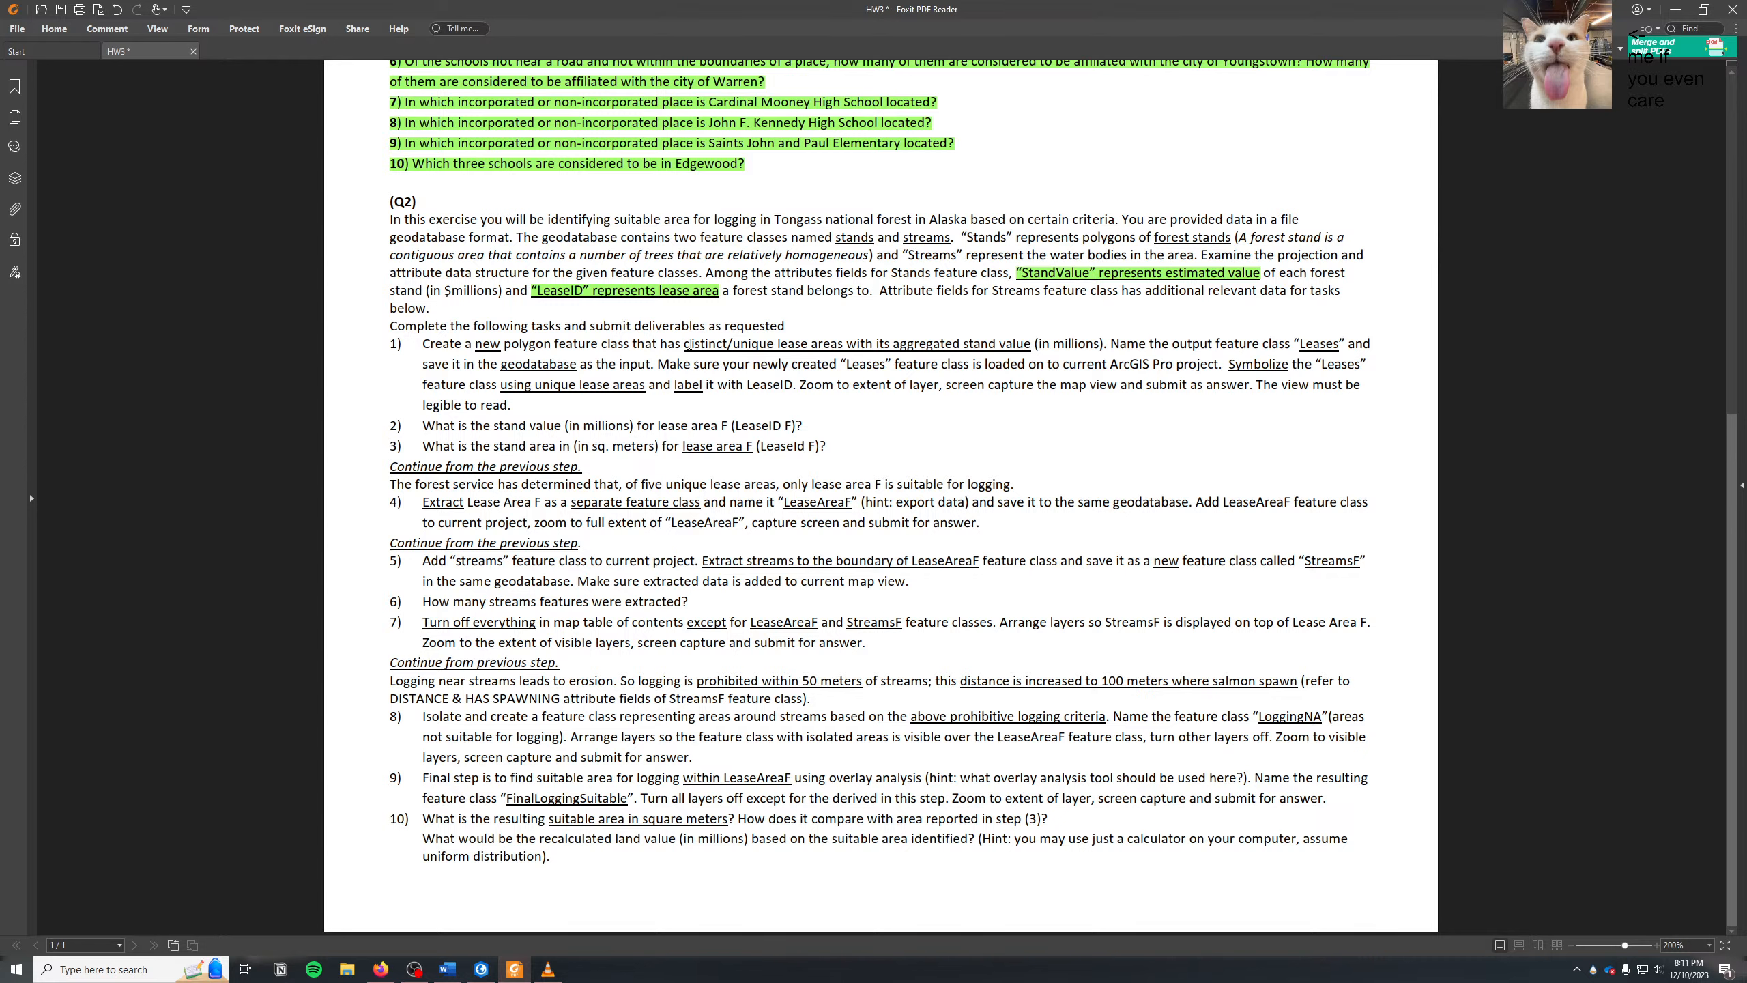
pyautogui.moveTo(688, 344); pyautogui.dragTo(849, 344)
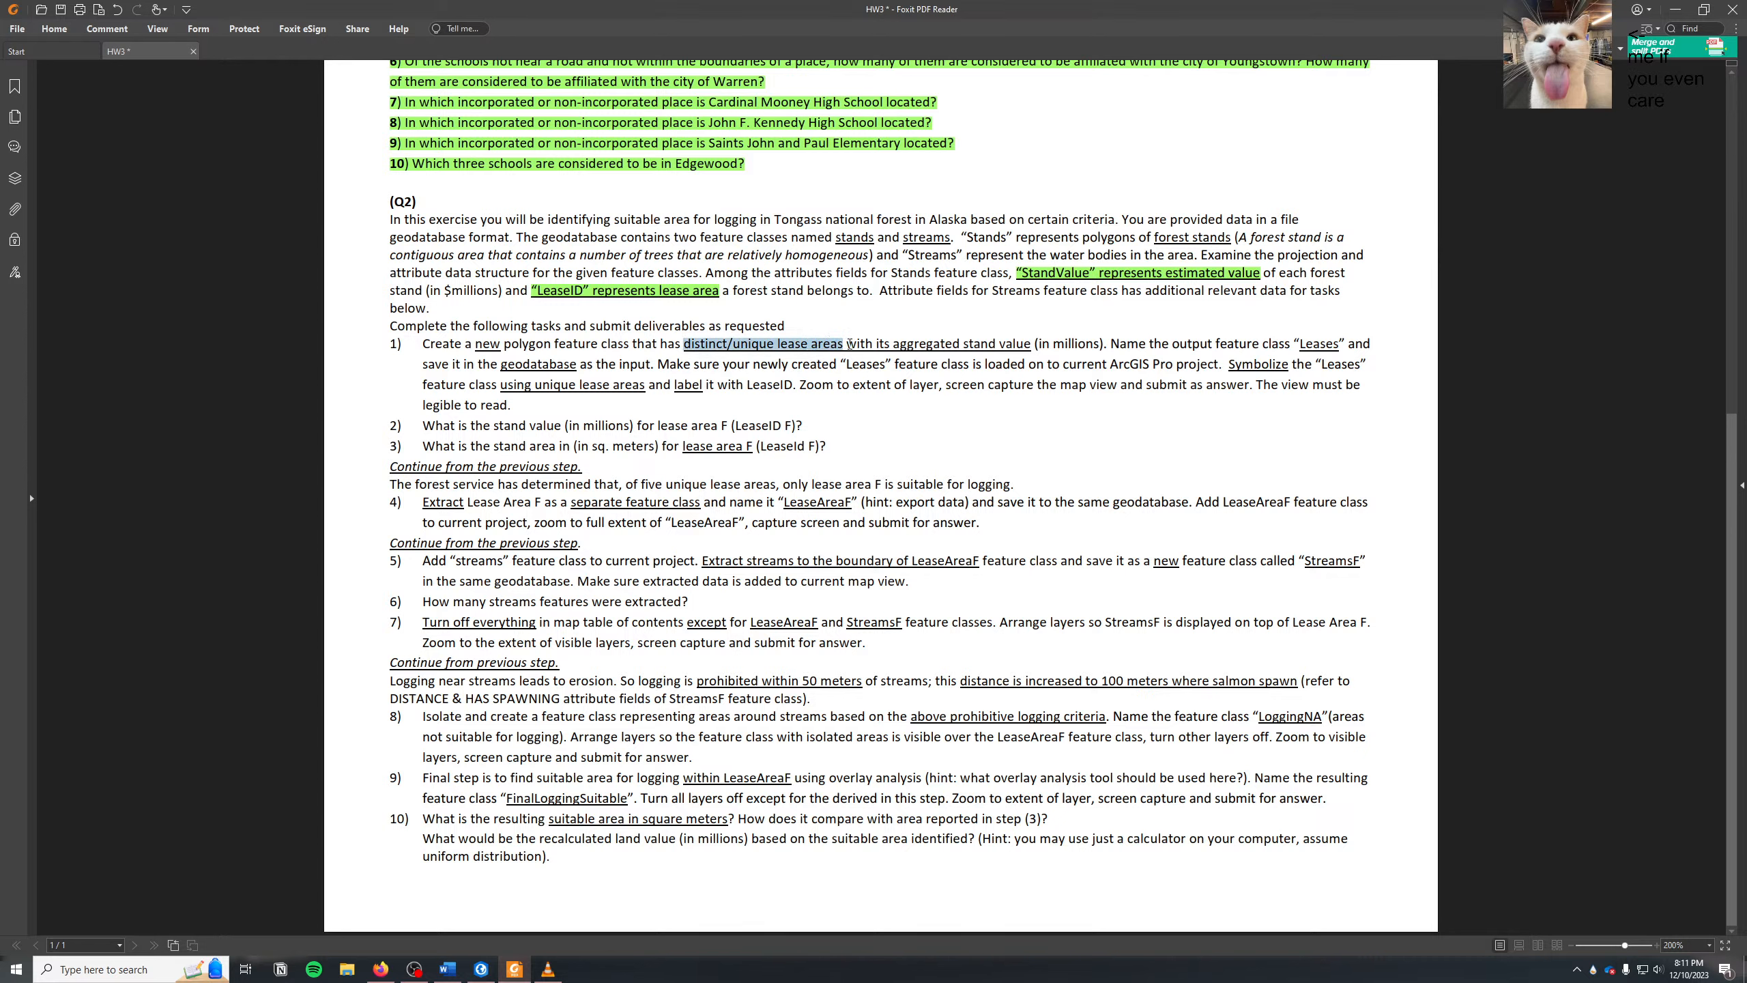
pyautogui.click(862, 358)
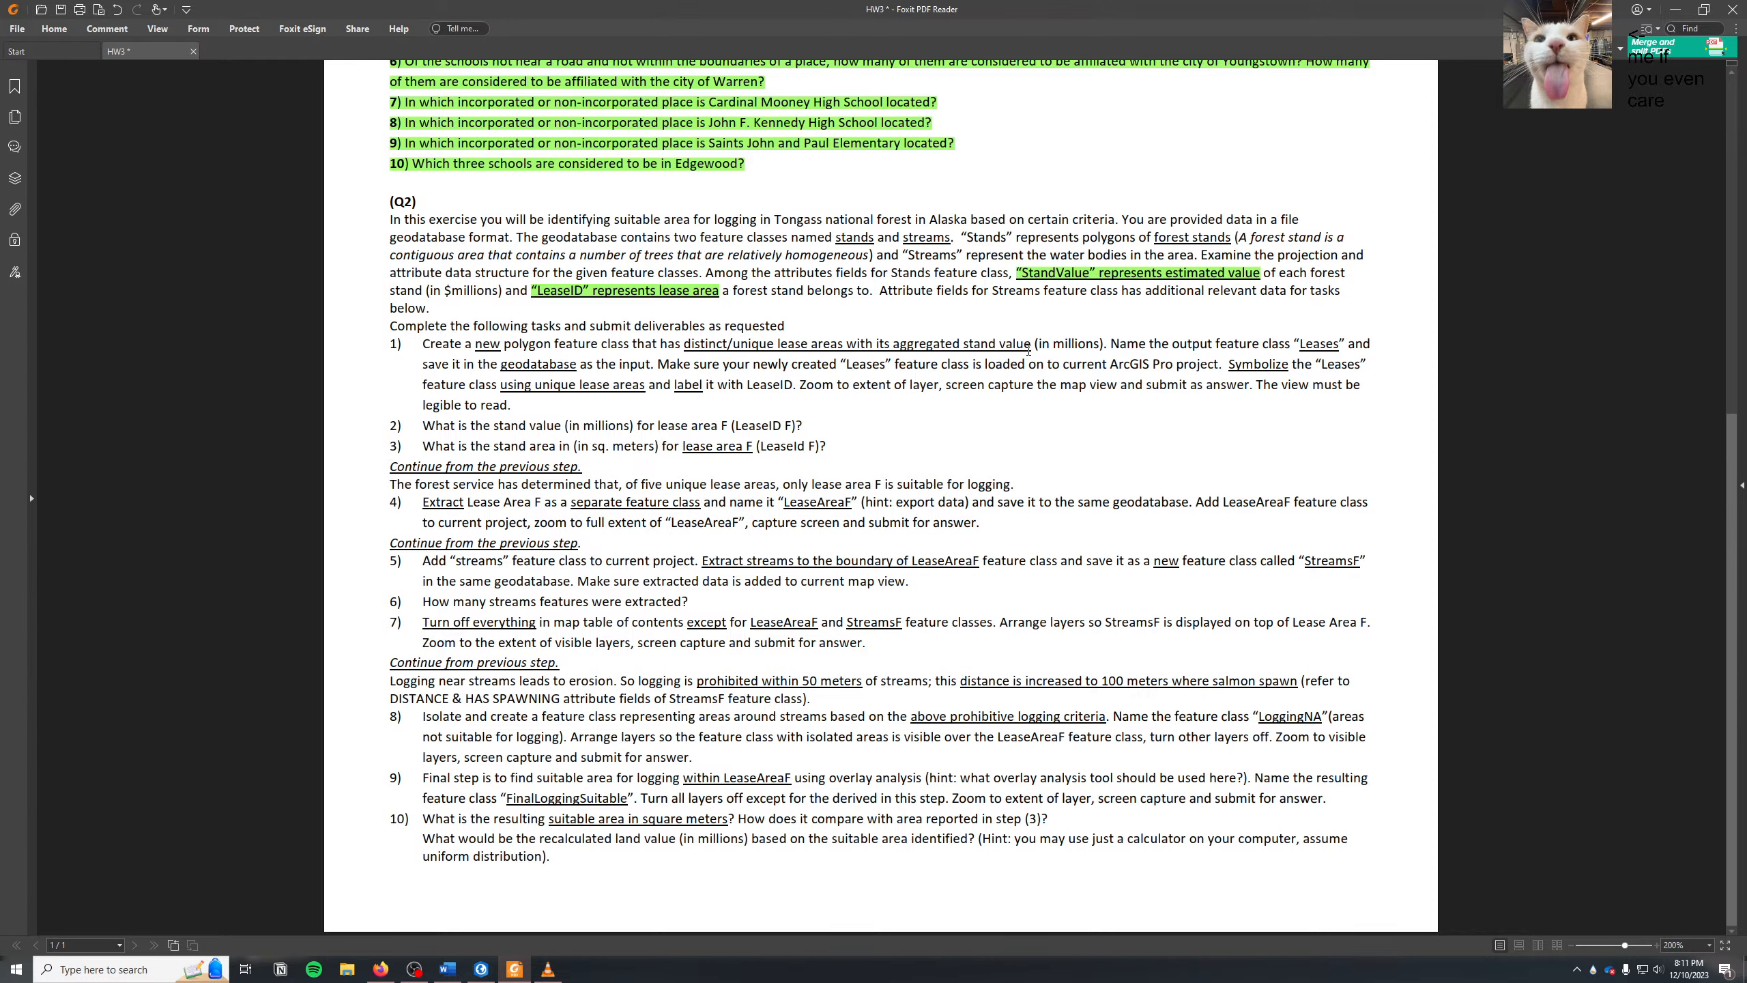
pyautogui.moveTo(1030, 351); pyautogui.dragTo(1107, 346)
pyautogui.click(1105, 364)
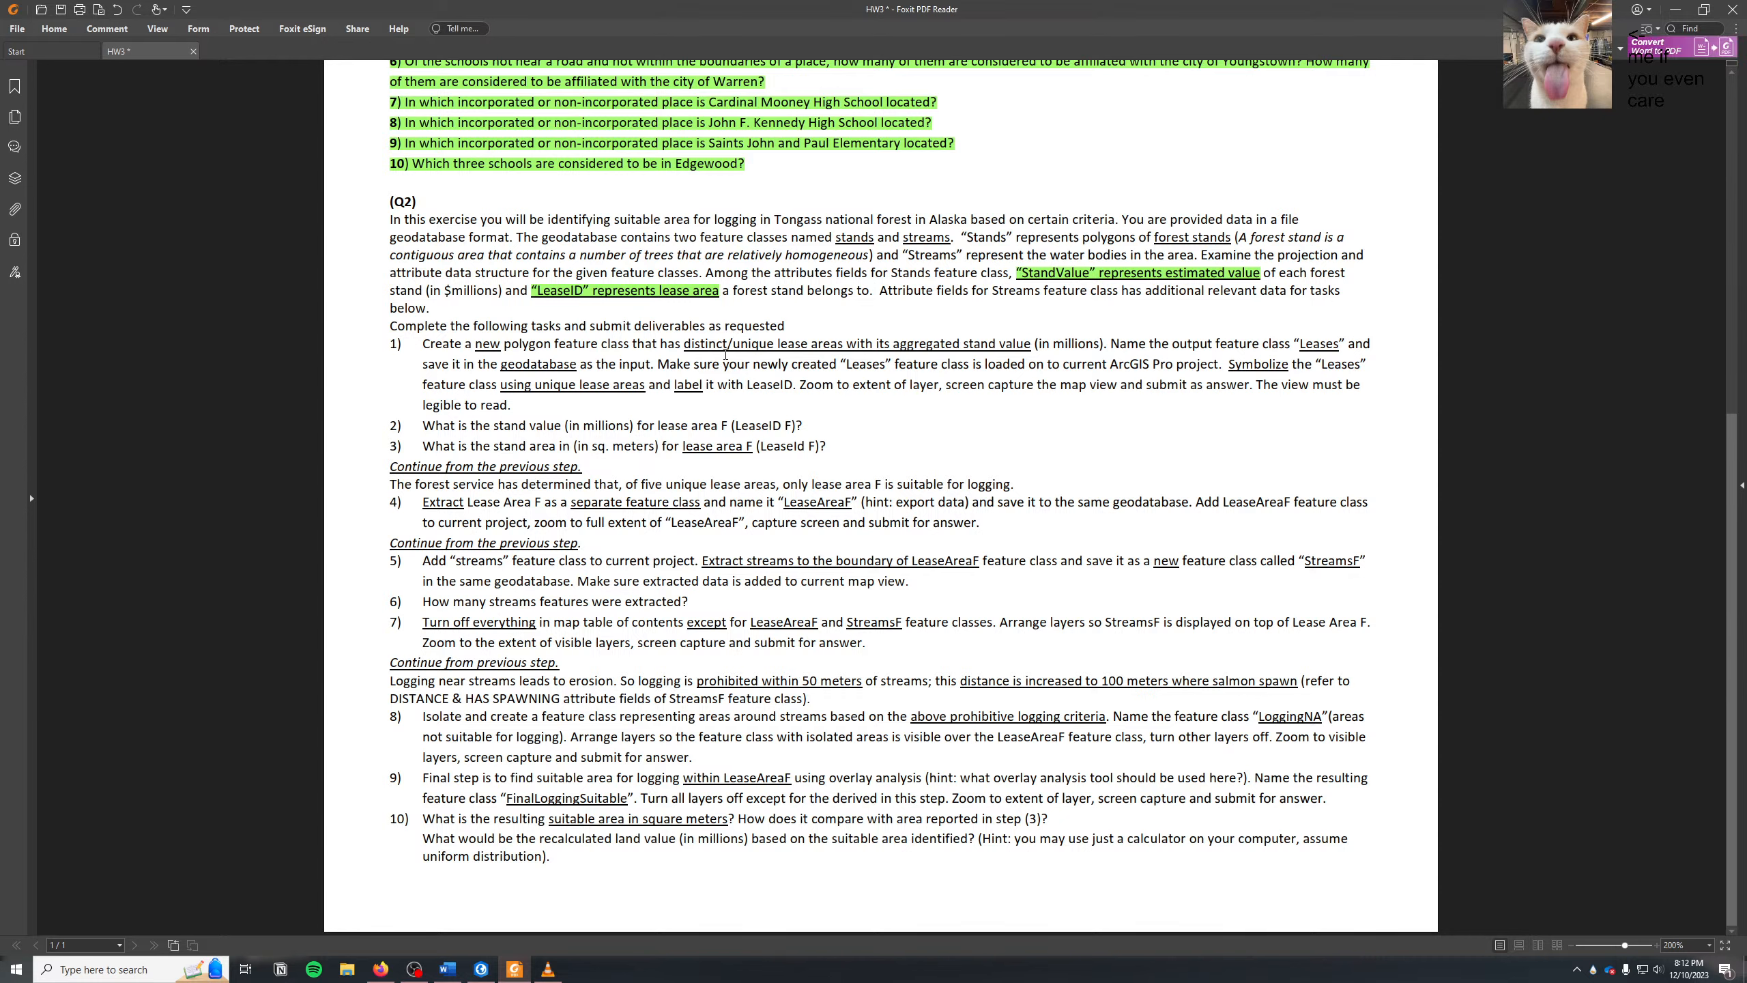
# - Return to ArcGIS Pro and examine the LeaseID and StandValue columns in the Stands table
pyautogui.hotkey('alt', 'Tab')
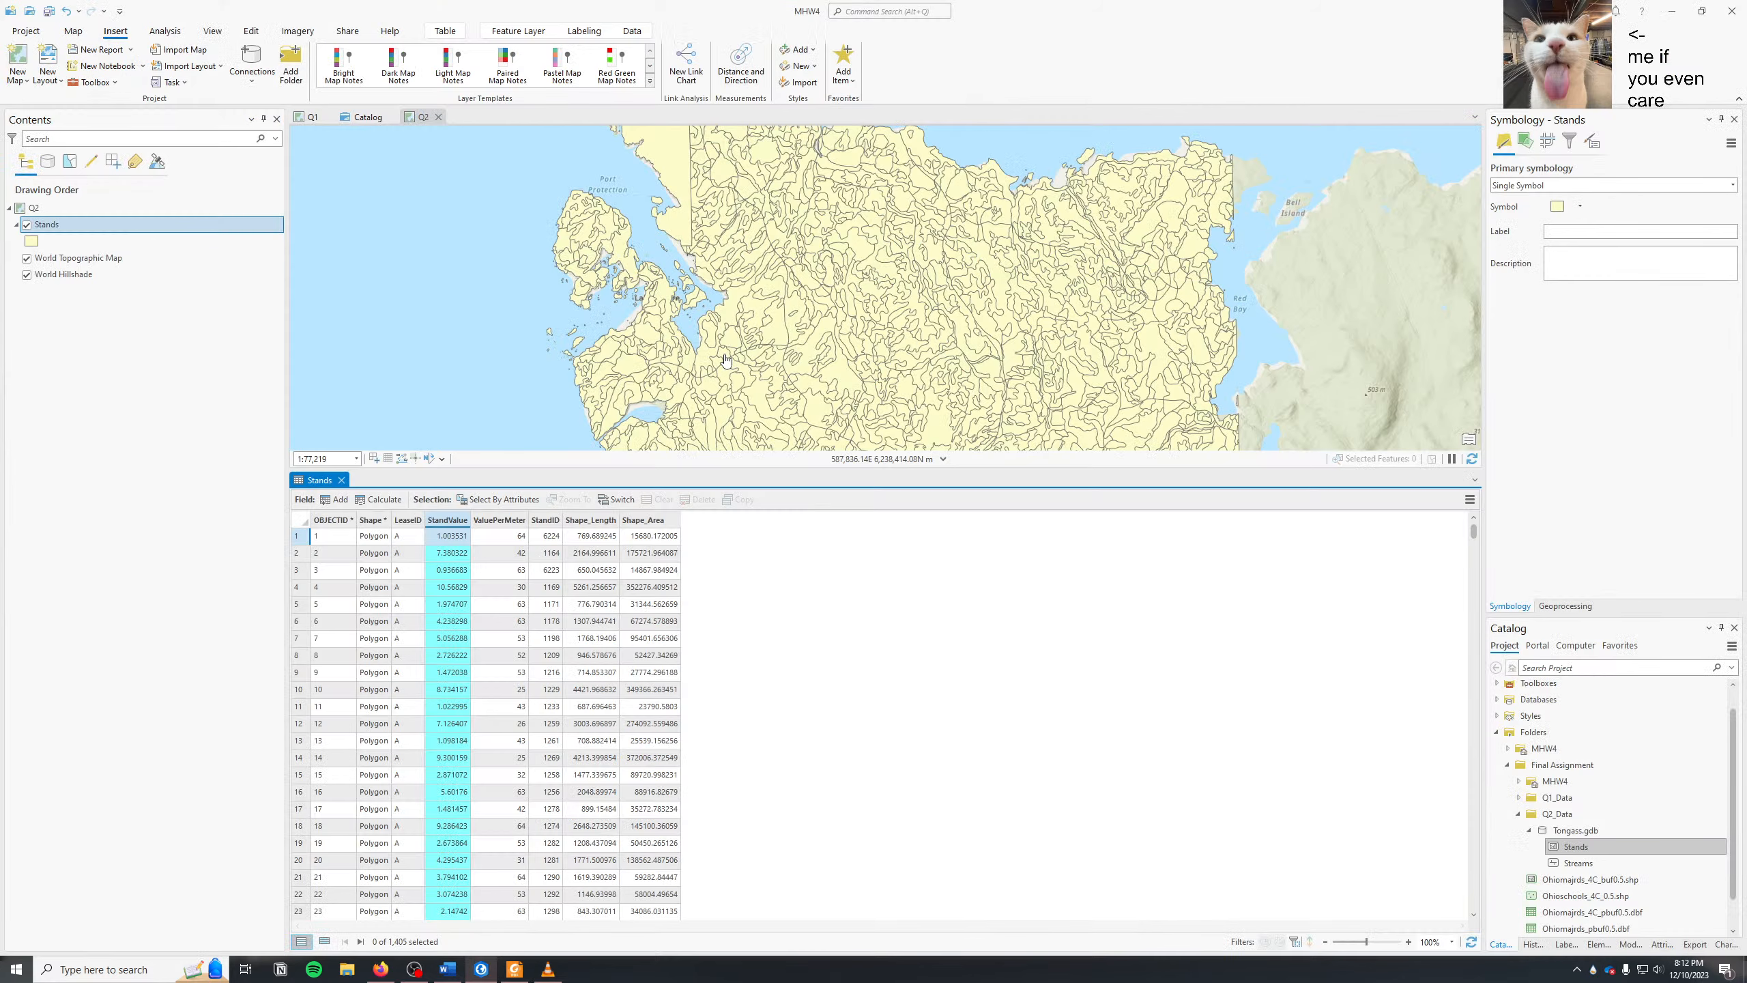
pyautogui.click(401, 537)
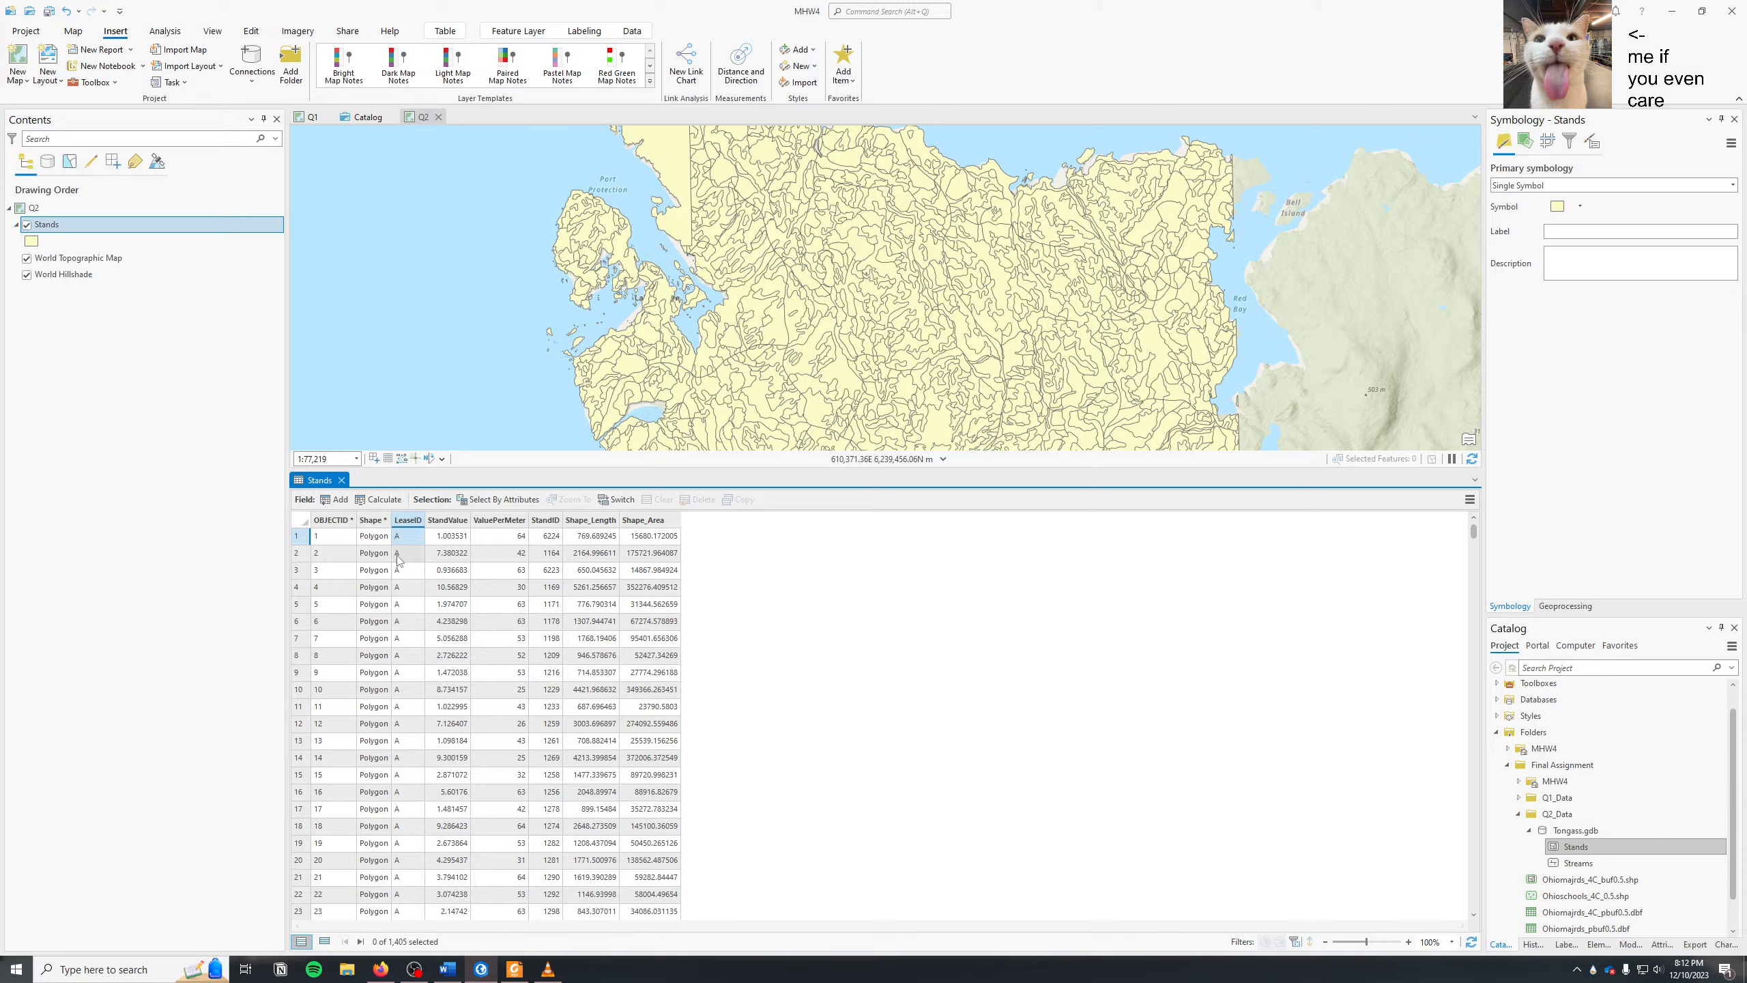
pyautogui.click(403, 523)
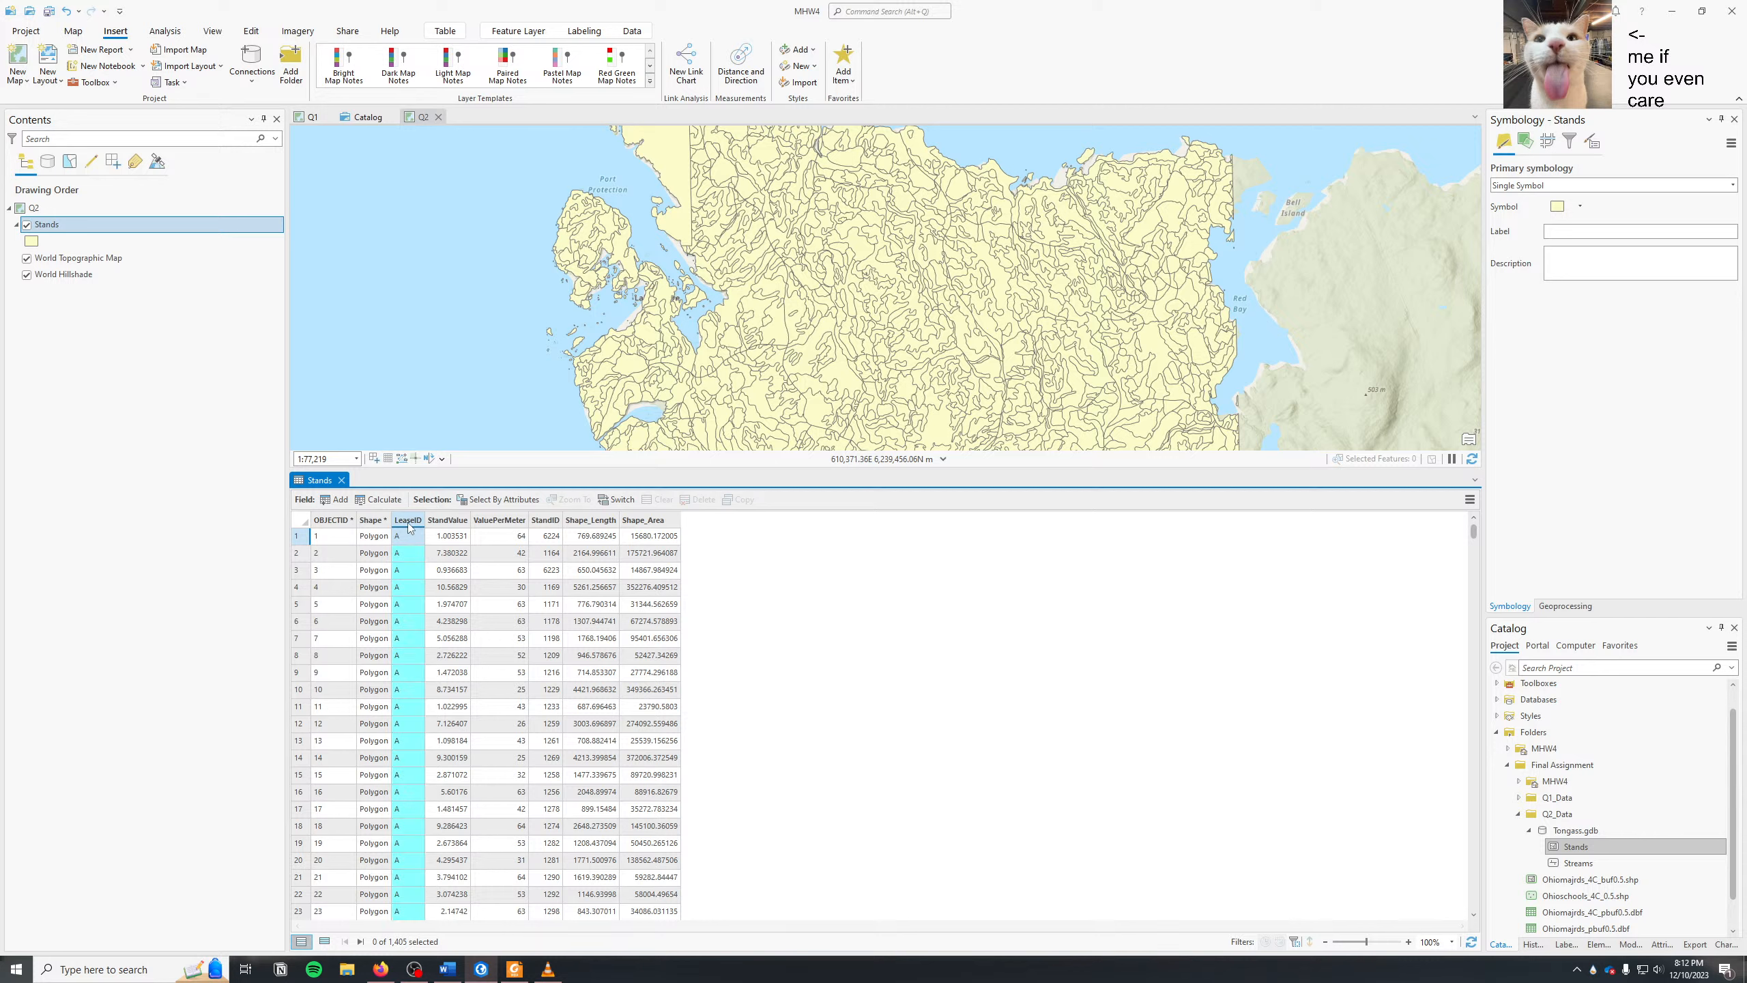
pyautogui.click(438, 522)
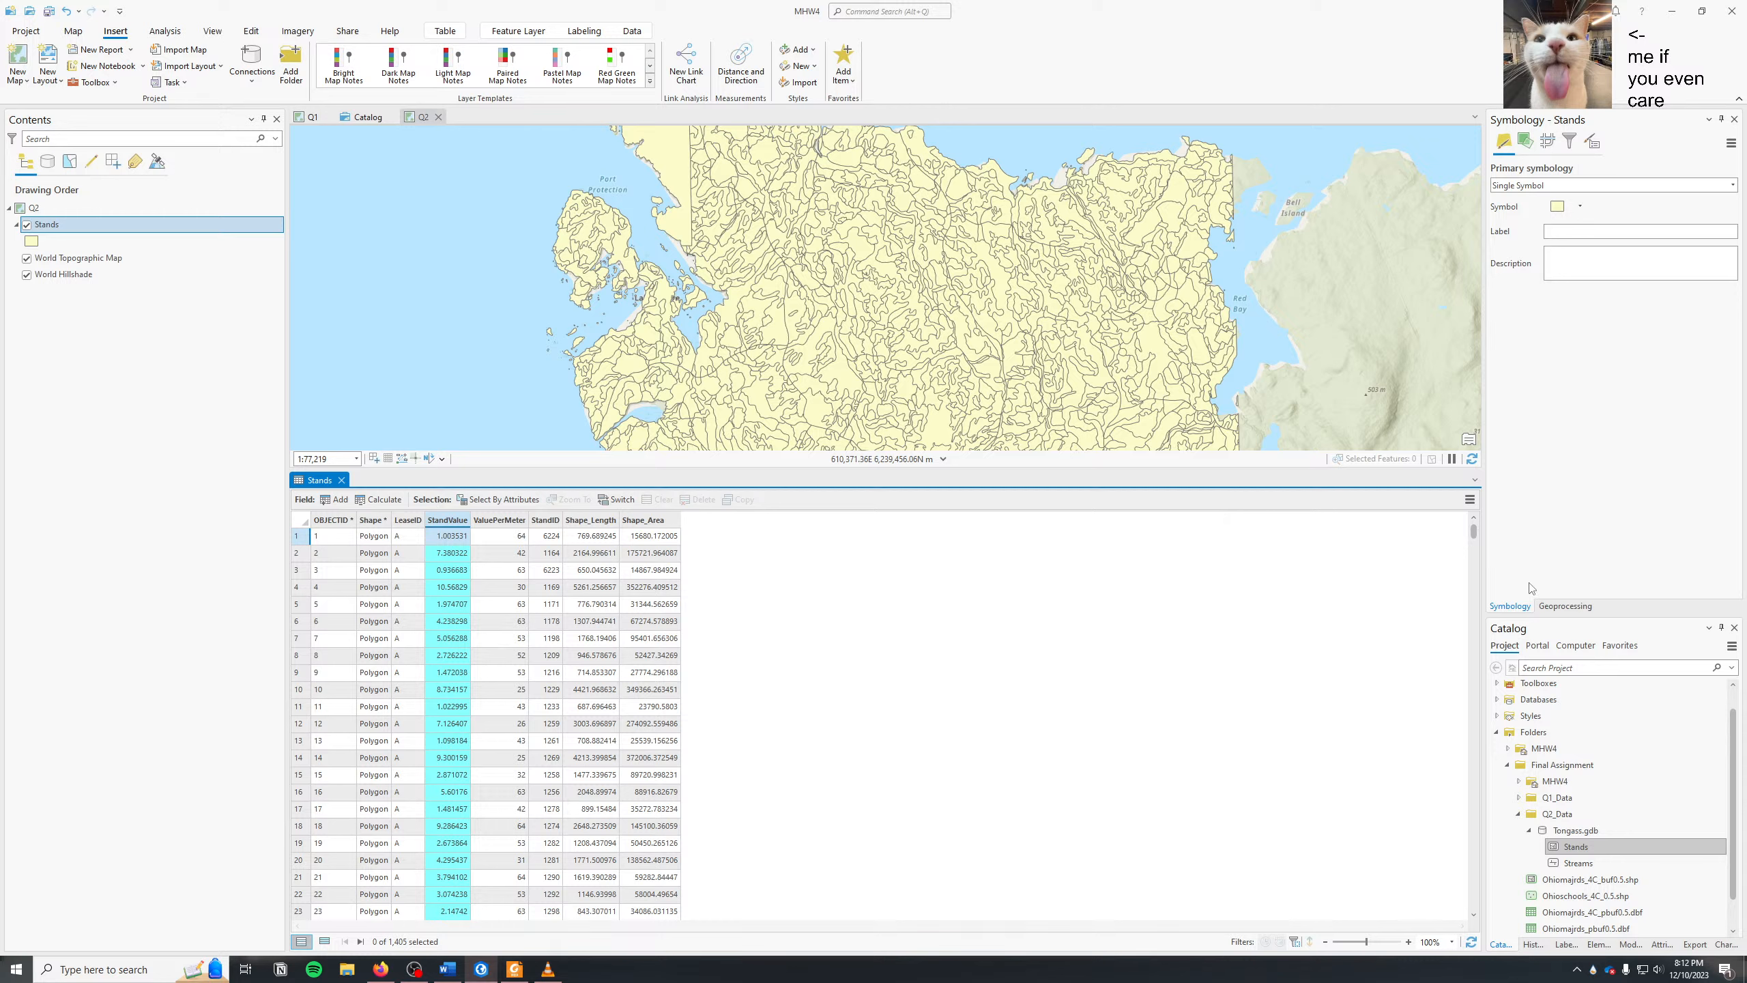
# - Search the geoprocessing tools for "make feature" and open the Export Features tool
pyautogui.click(1565, 605)
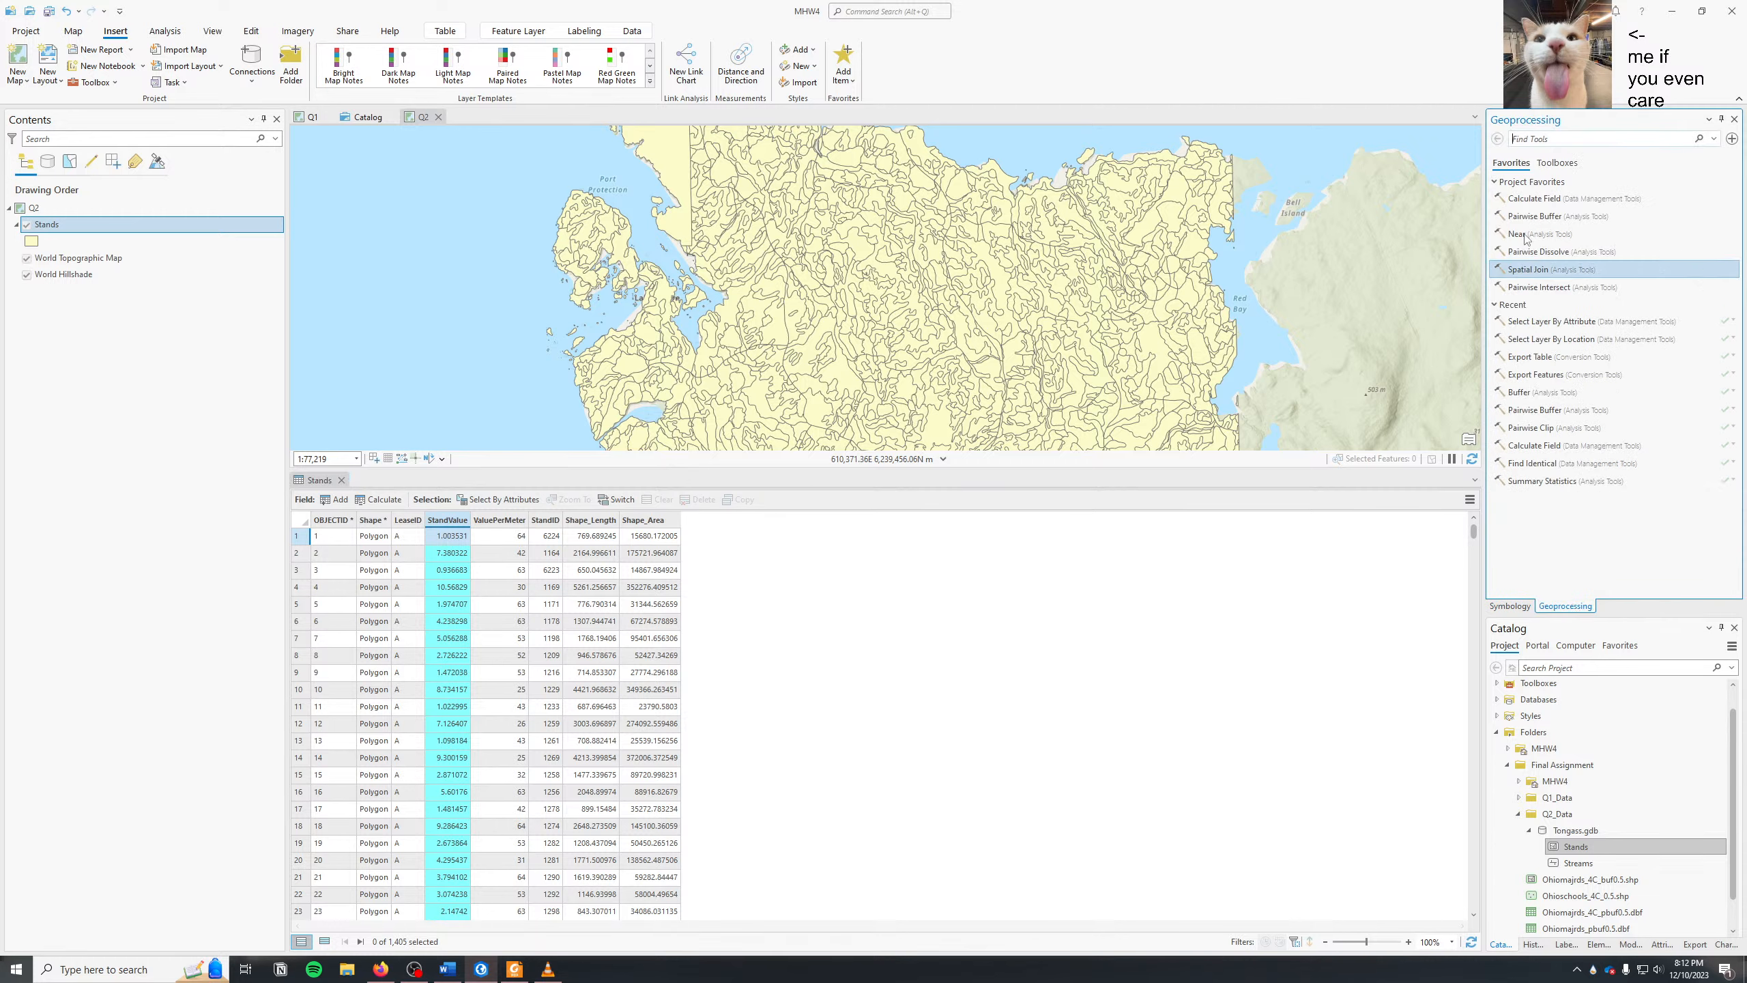
pyautogui.write('make')
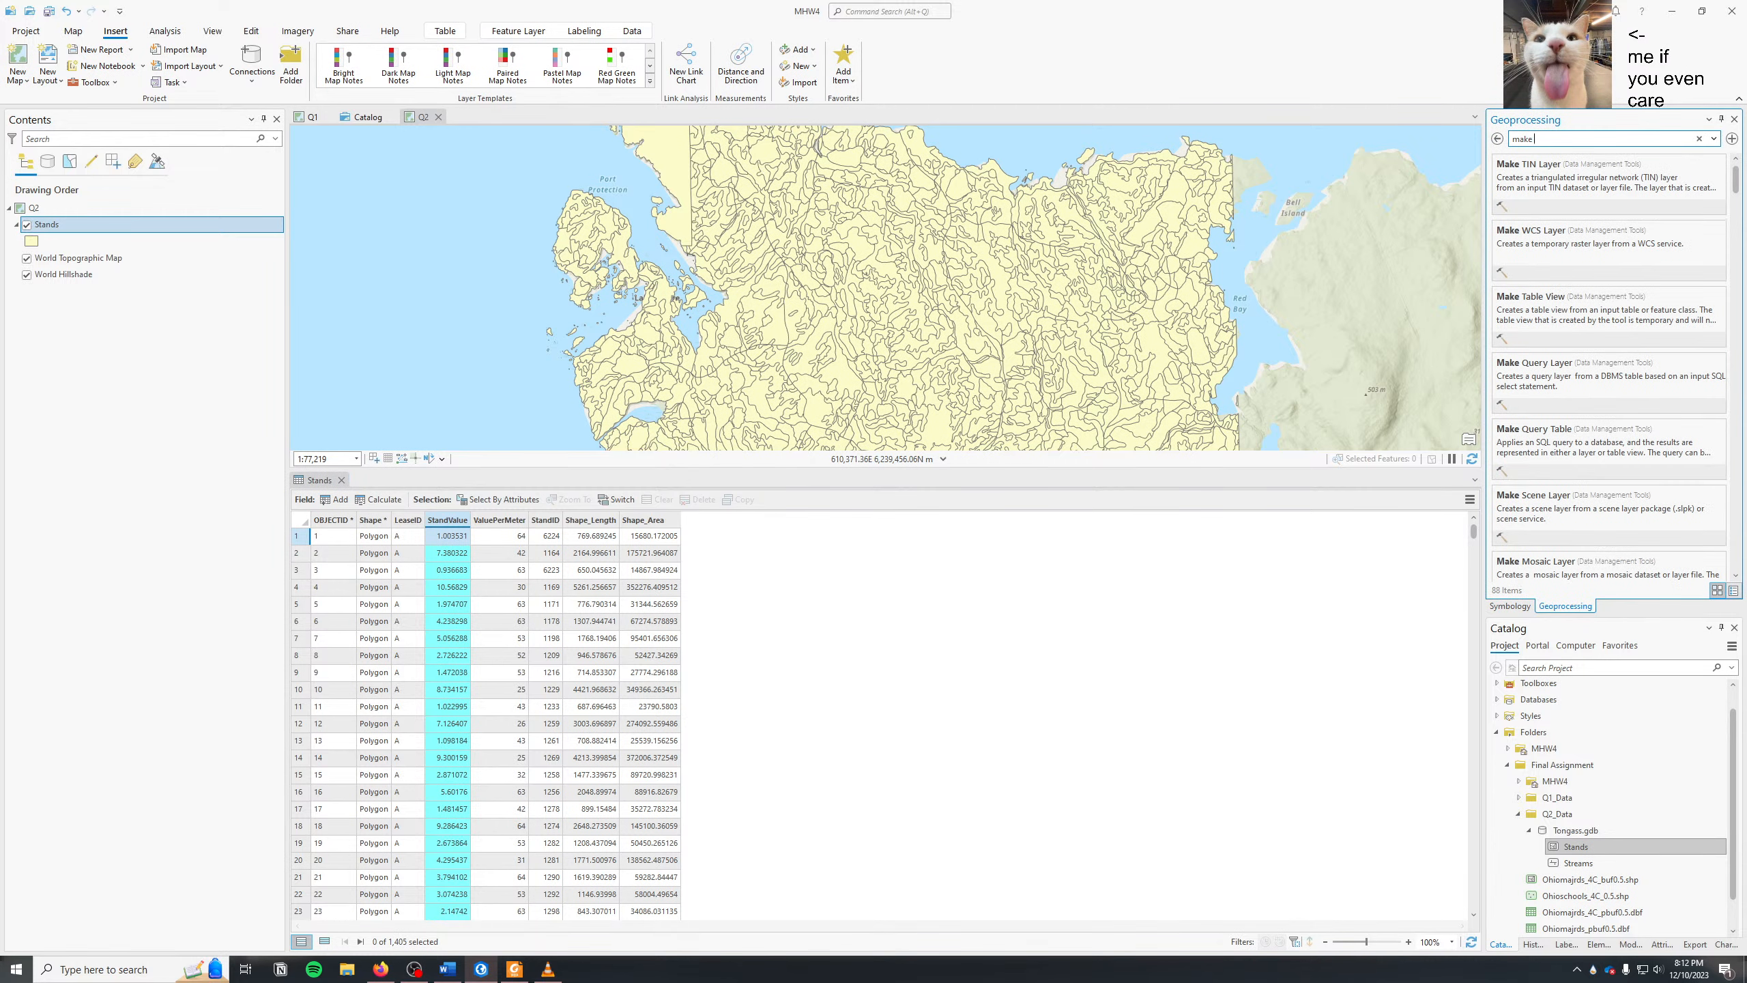
pyautogui.write(' feature')
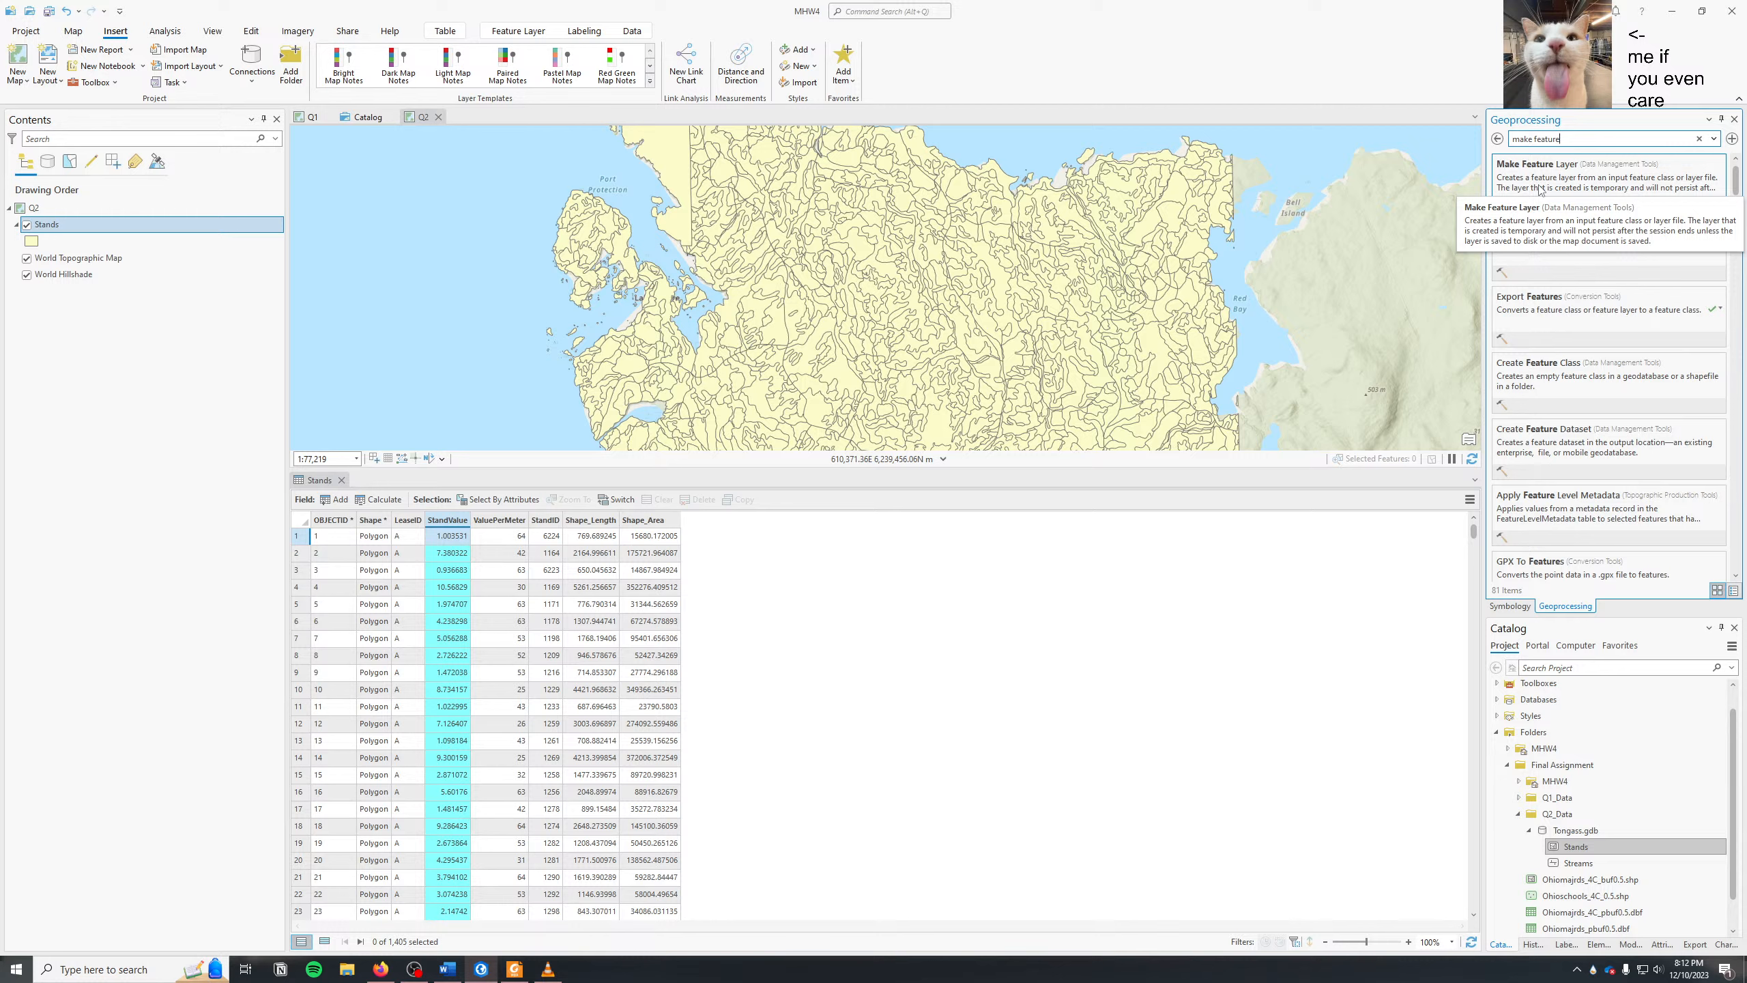
pyautogui.click(1565, 305)
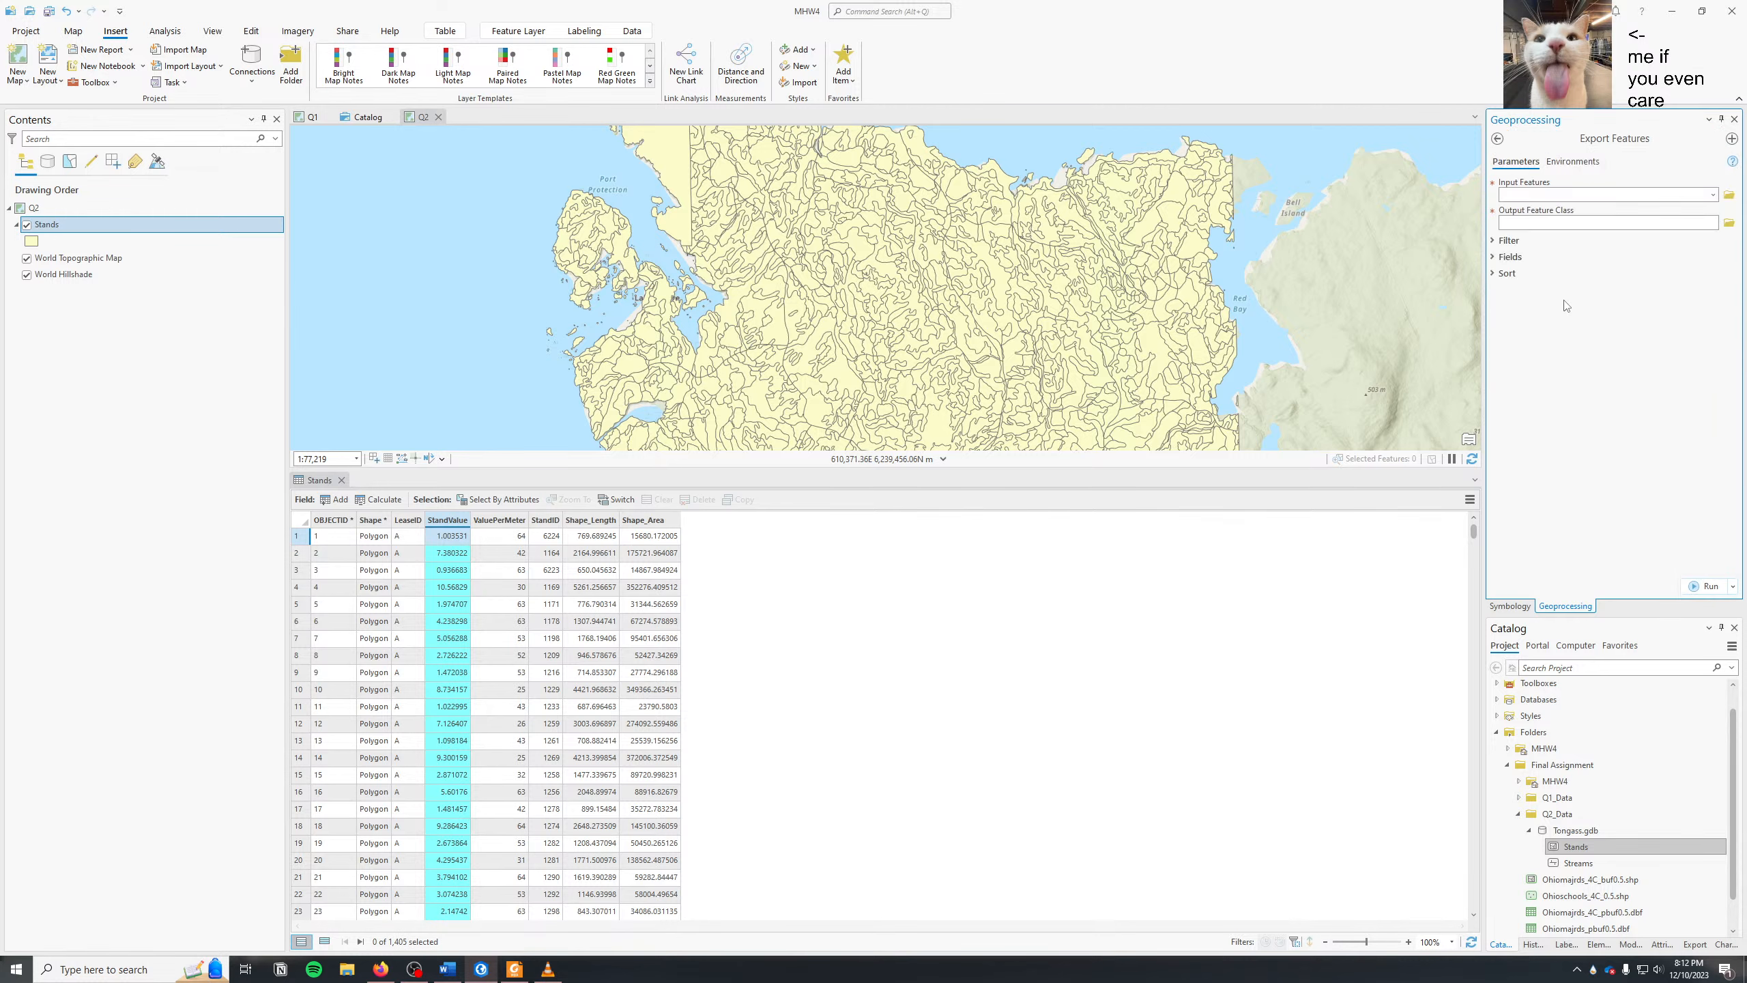
# - Examine the Filter and Fields parameters of the Export Features tool
pyautogui.click(1494, 241)
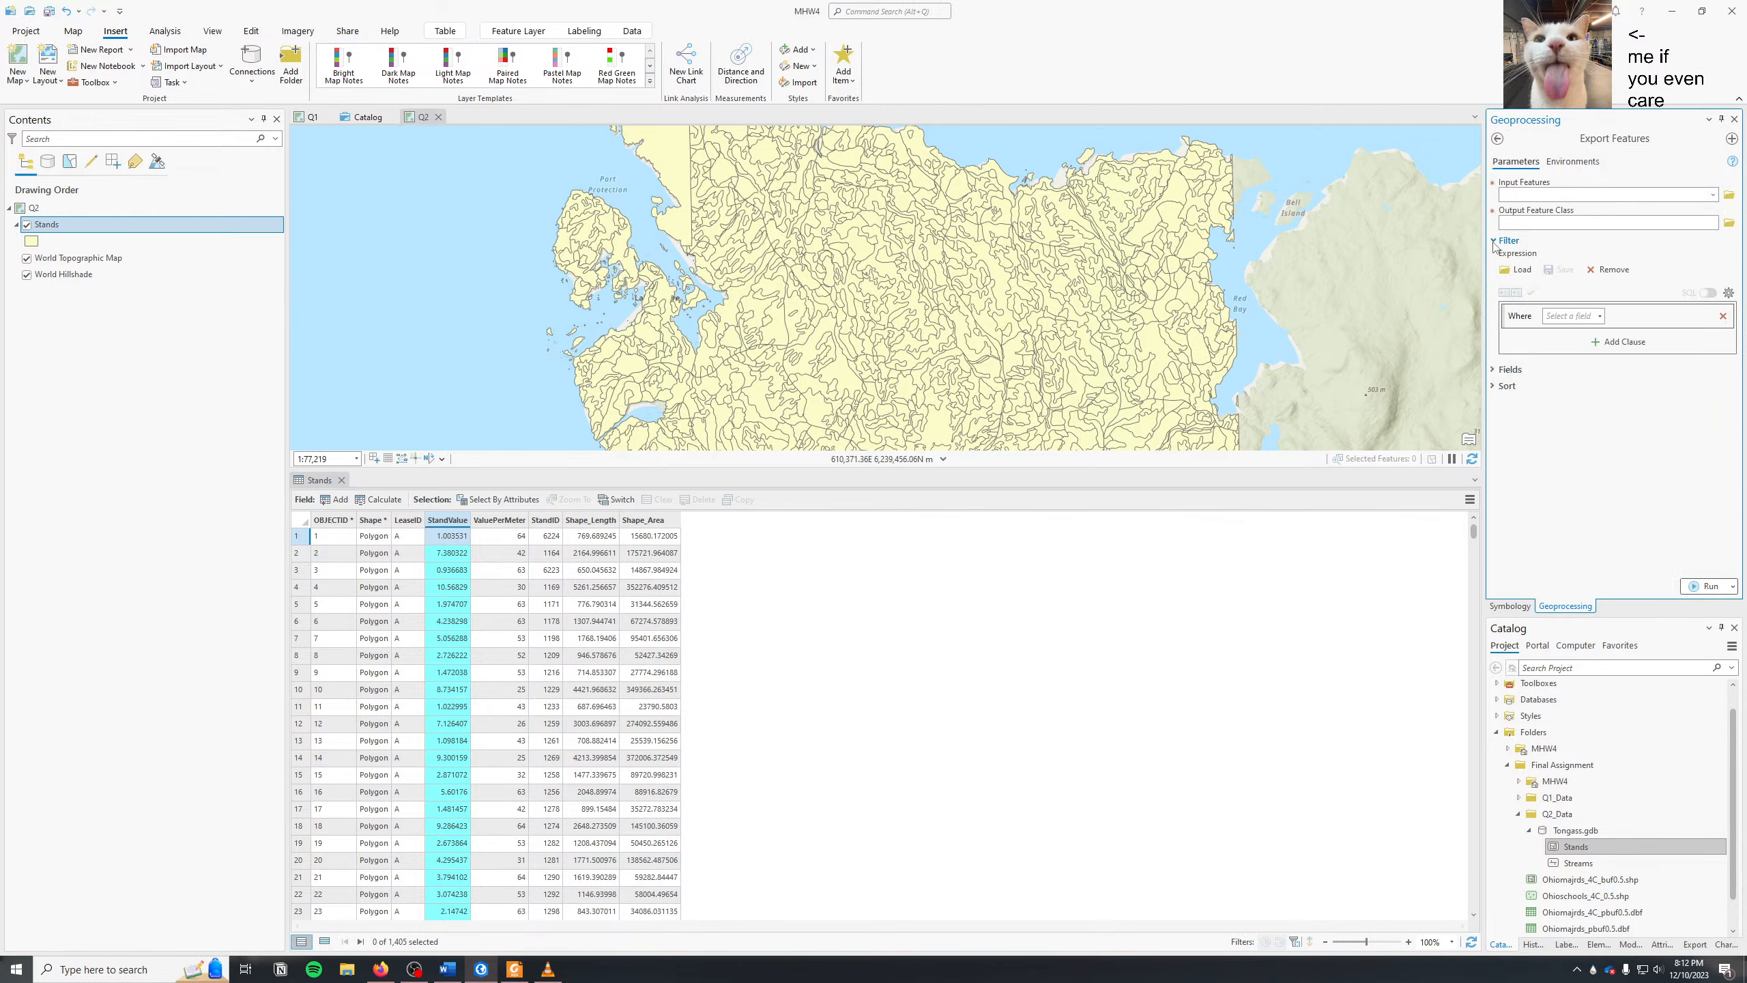
pyautogui.click(1493, 242)
pyautogui.click(1493, 242)
pyautogui.click(1494, 242)
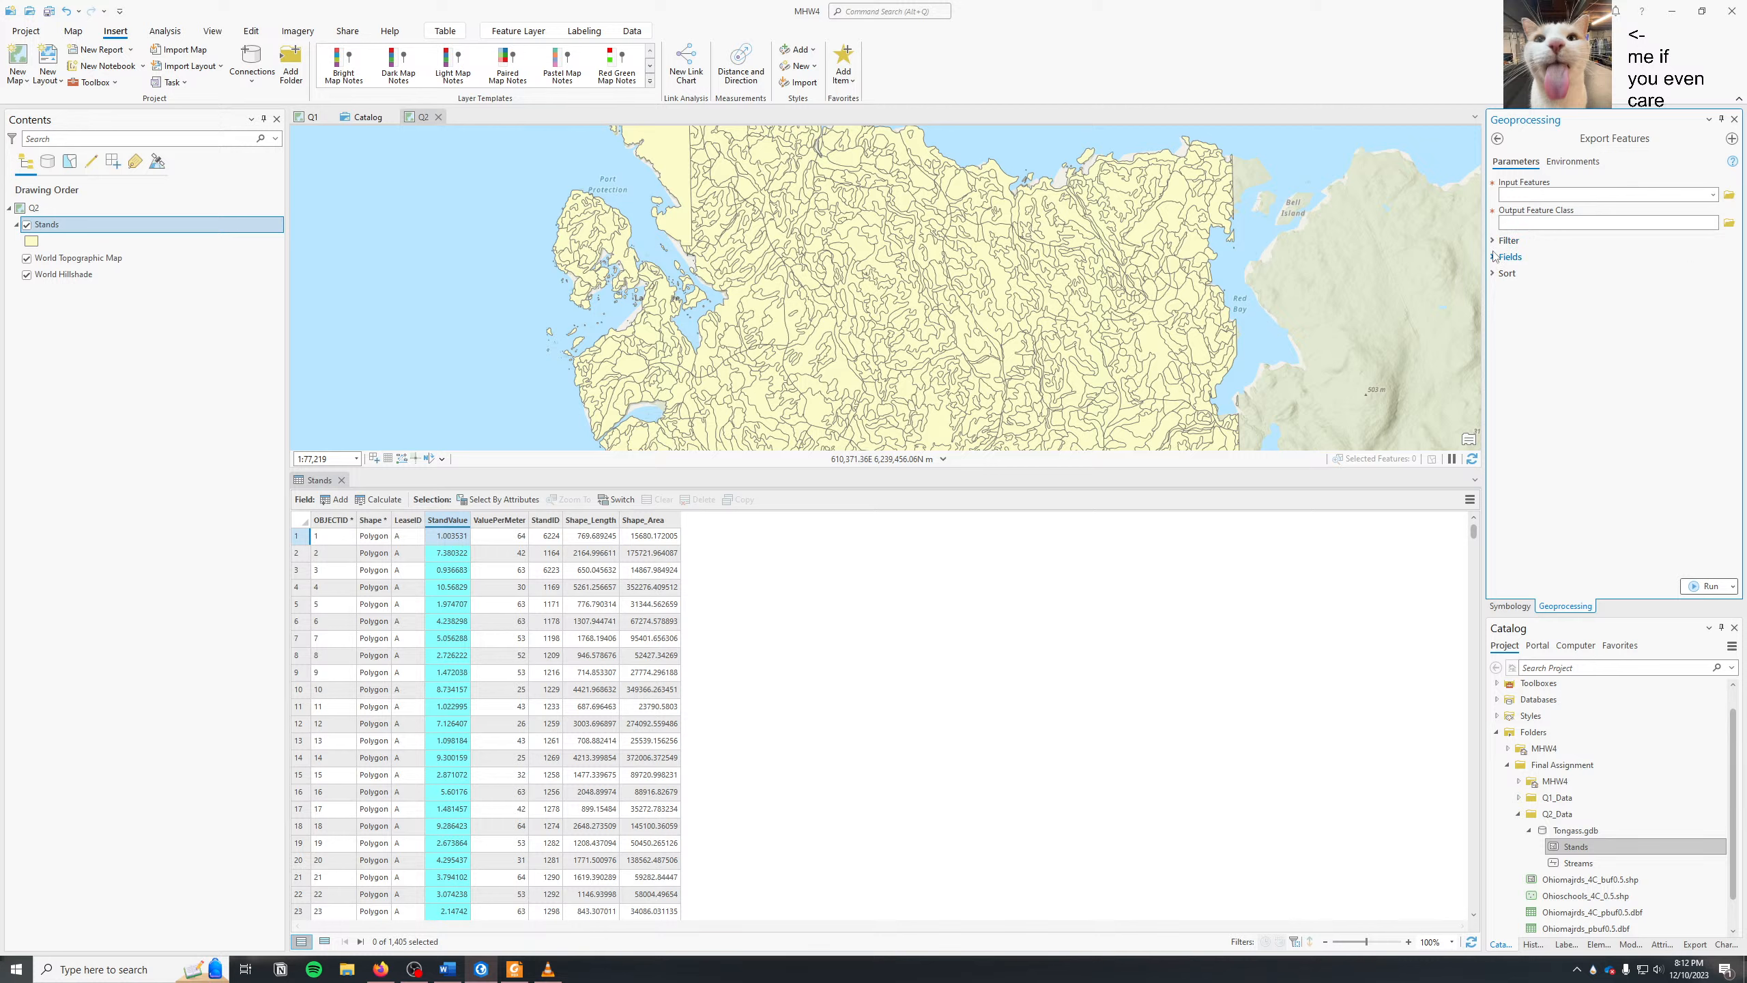
pyautogui.click(1494, 258)
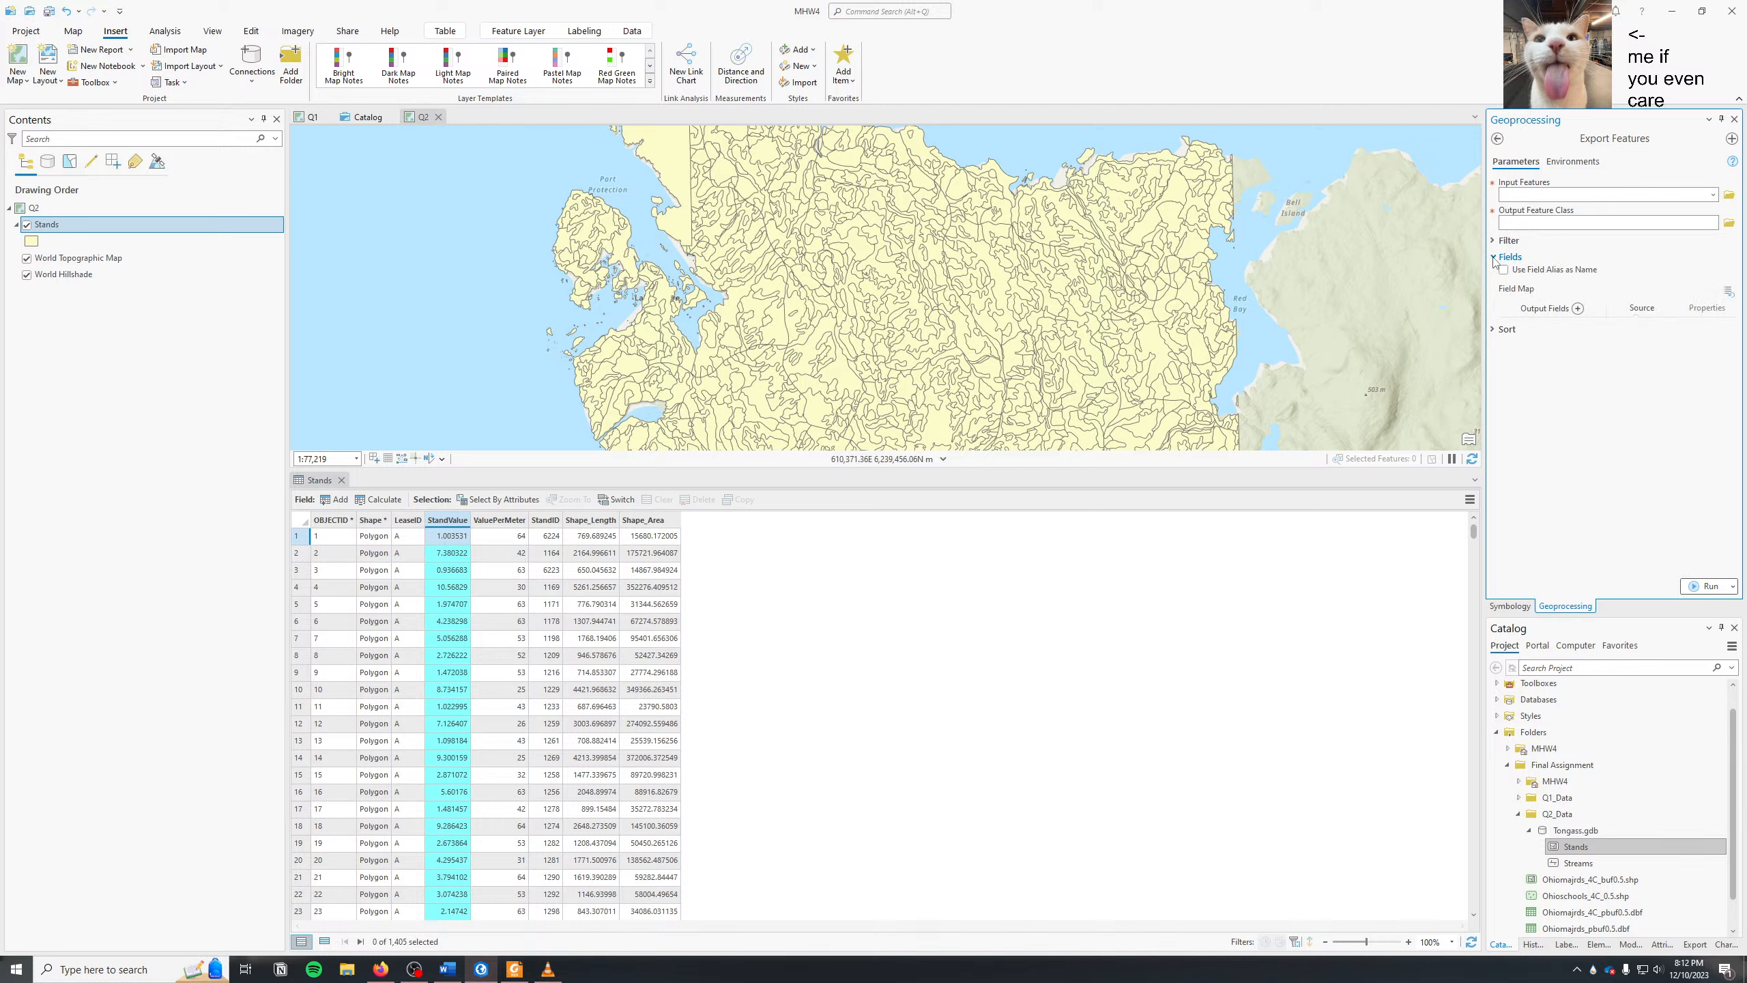
# - Set Stands as the input features for the Export Features tool
pyautogui.click(1498, 331)
pyautogui.click(1496, 330)
pyautogui.click(1716, 196)
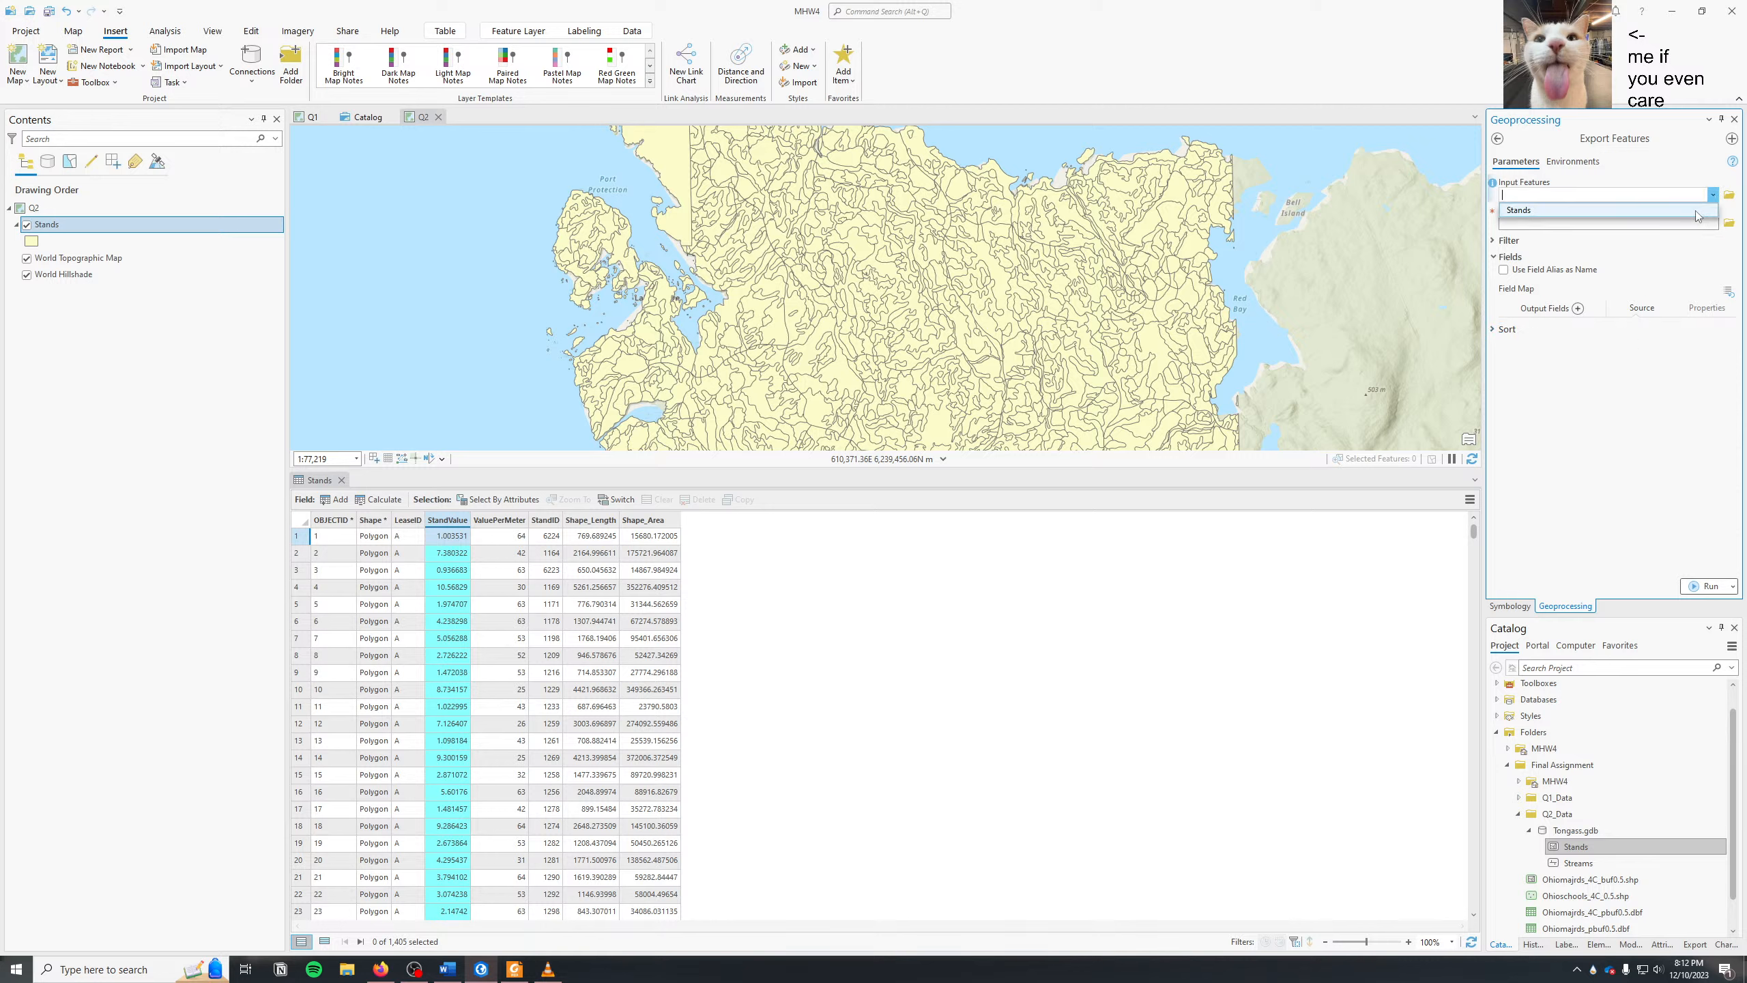
pyautogui.click(1713, 211)
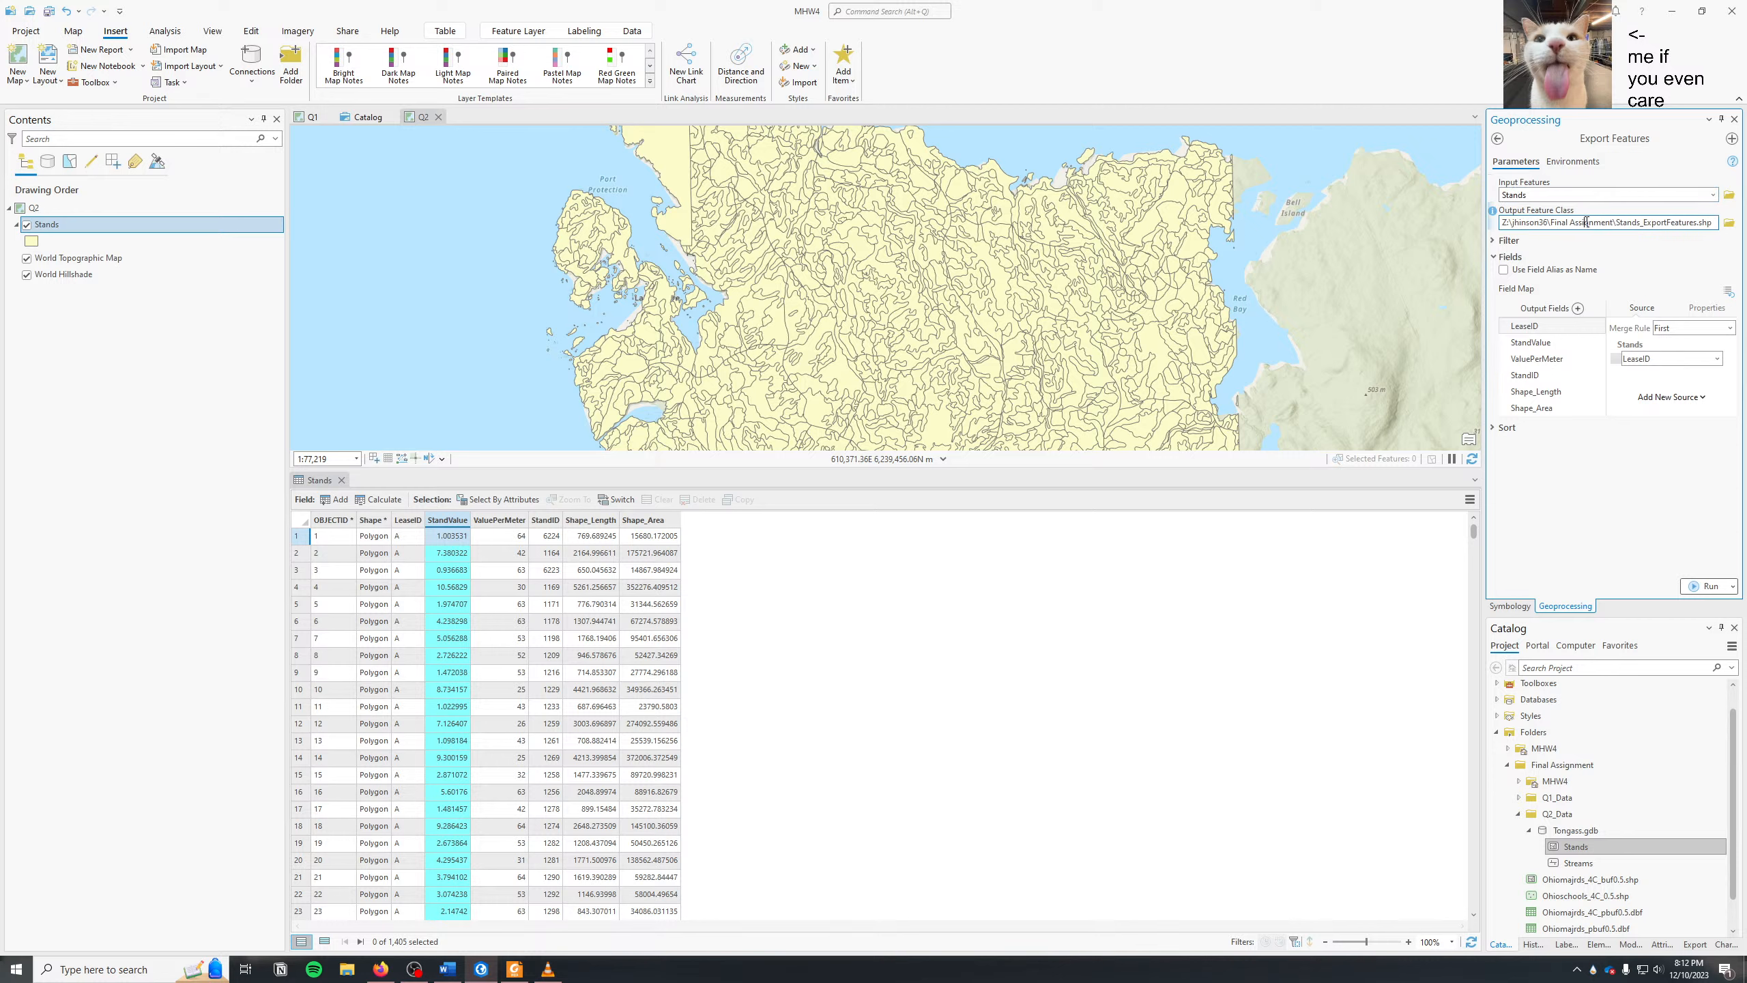
# - Set the output feature class to Stands inside the MHW4.gdb geodatabase
pyautogui.click(1731, 224)
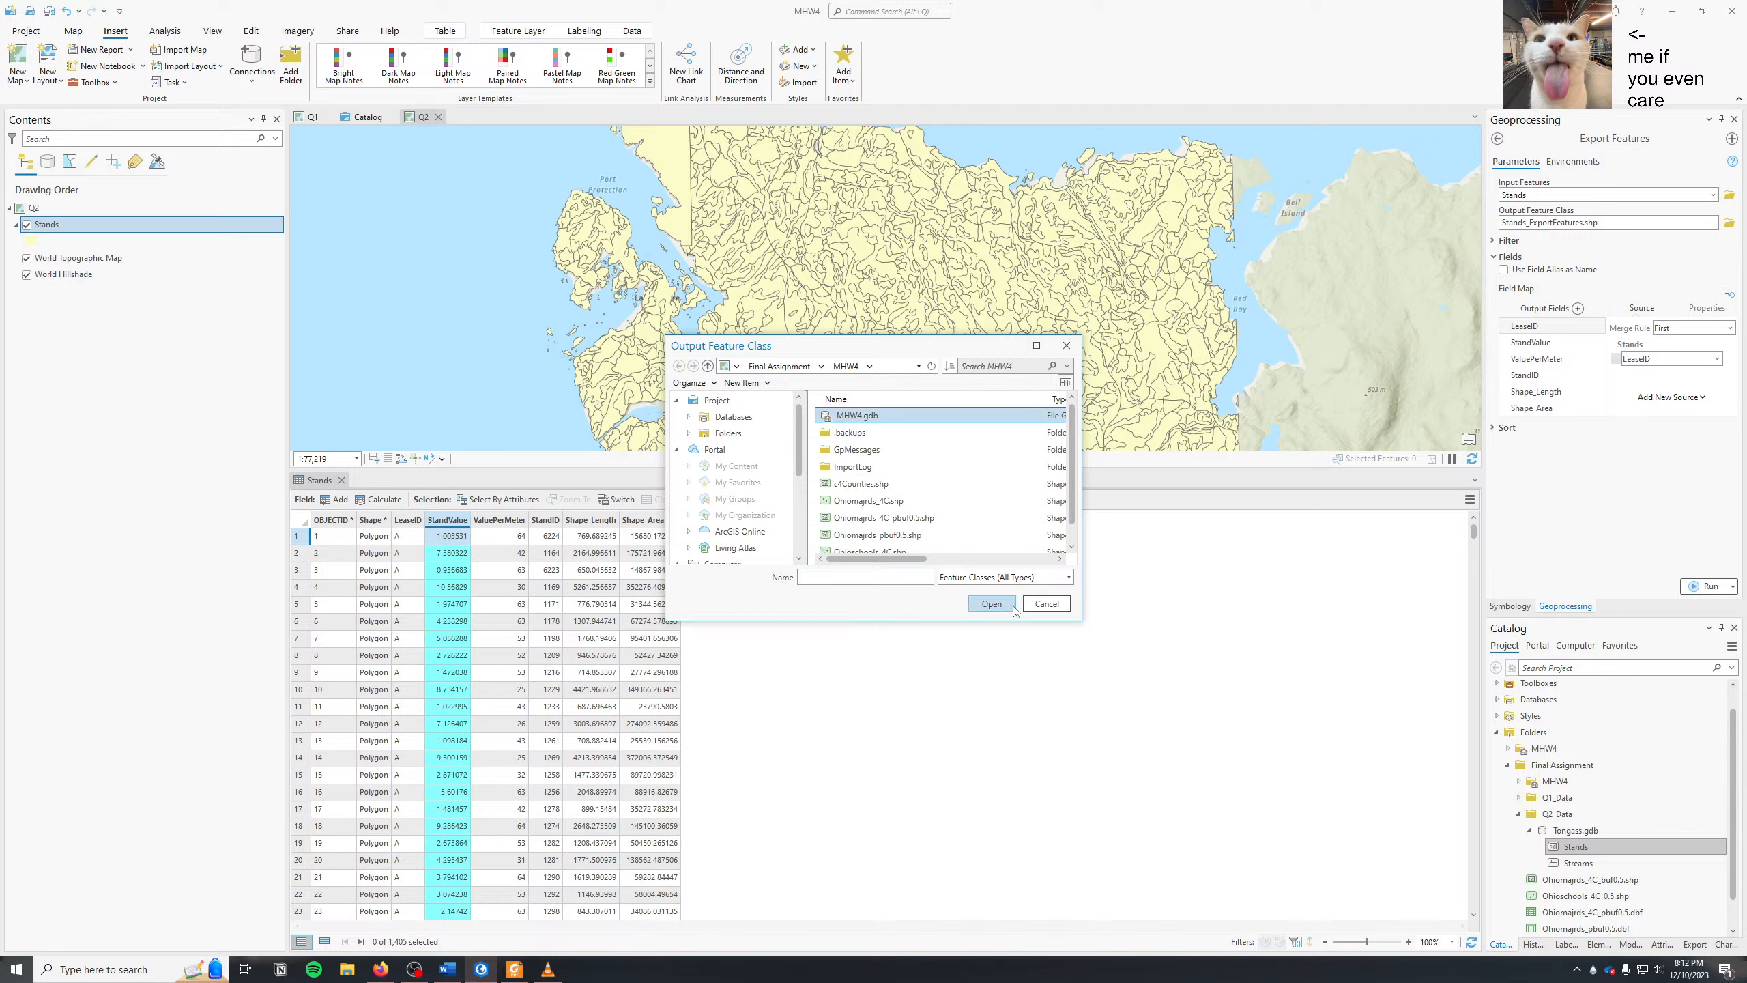
pyautogui.click(1015, 610)
pyautogui.click(869, 576)
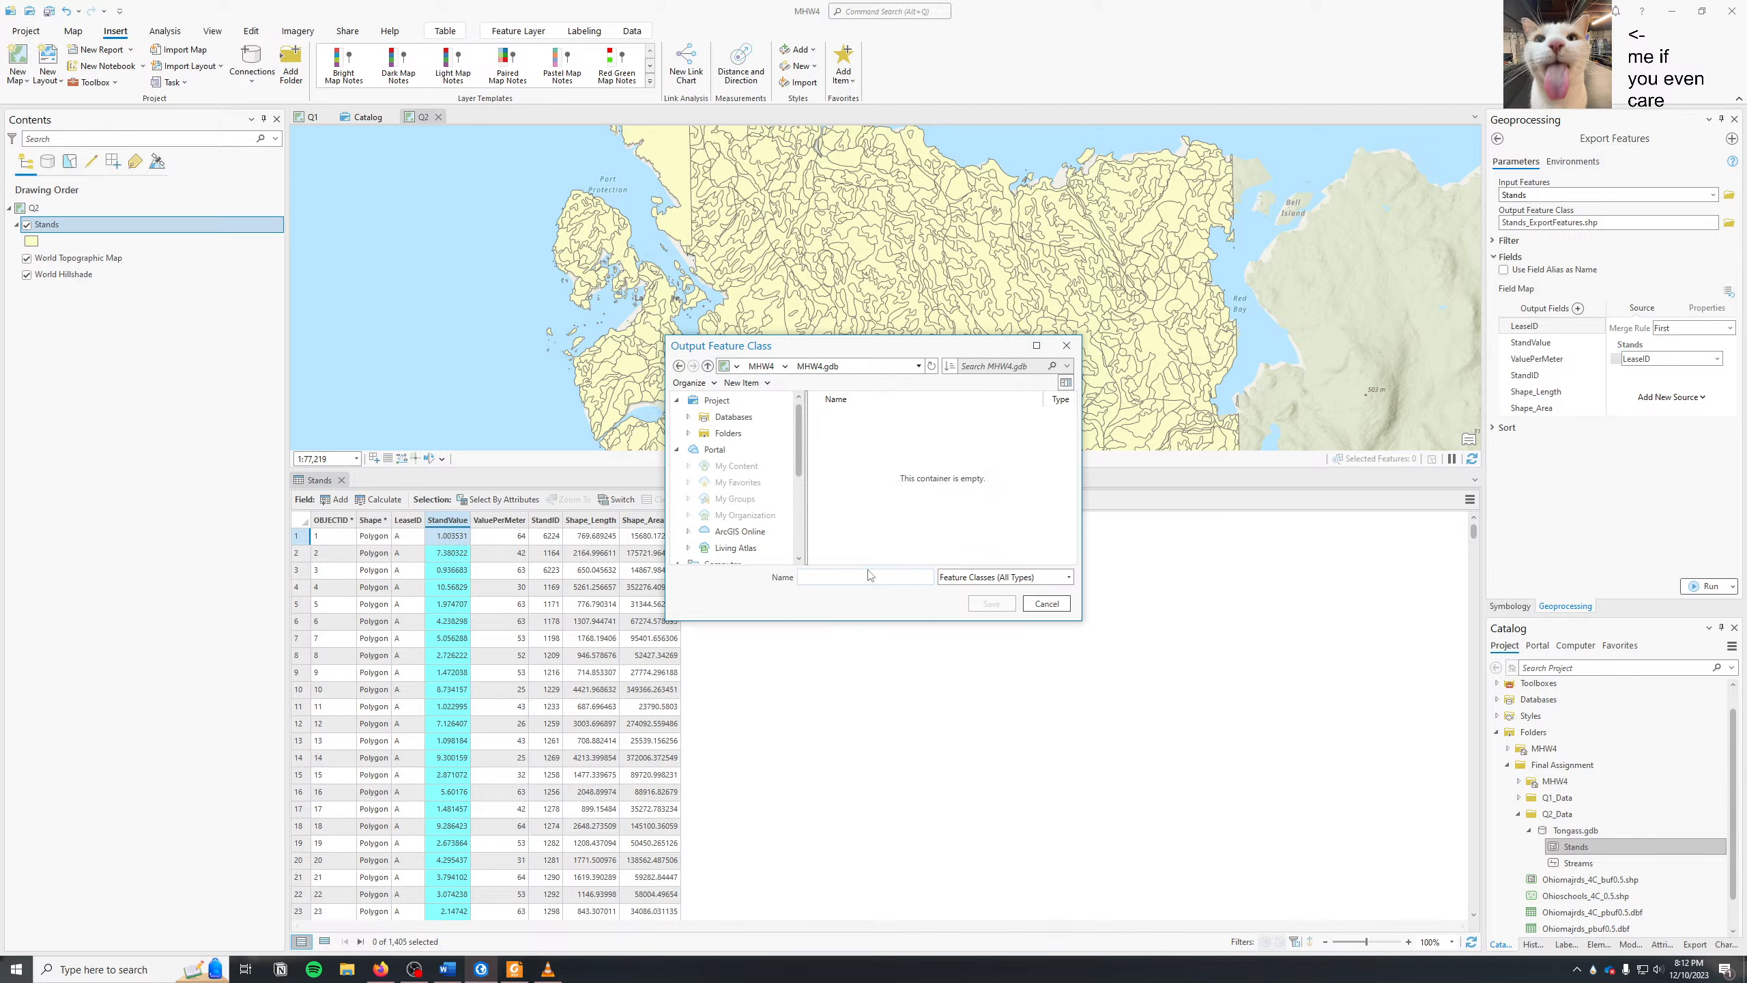
pyautogui.write('Stands')
pyautogui.click(991, 604)
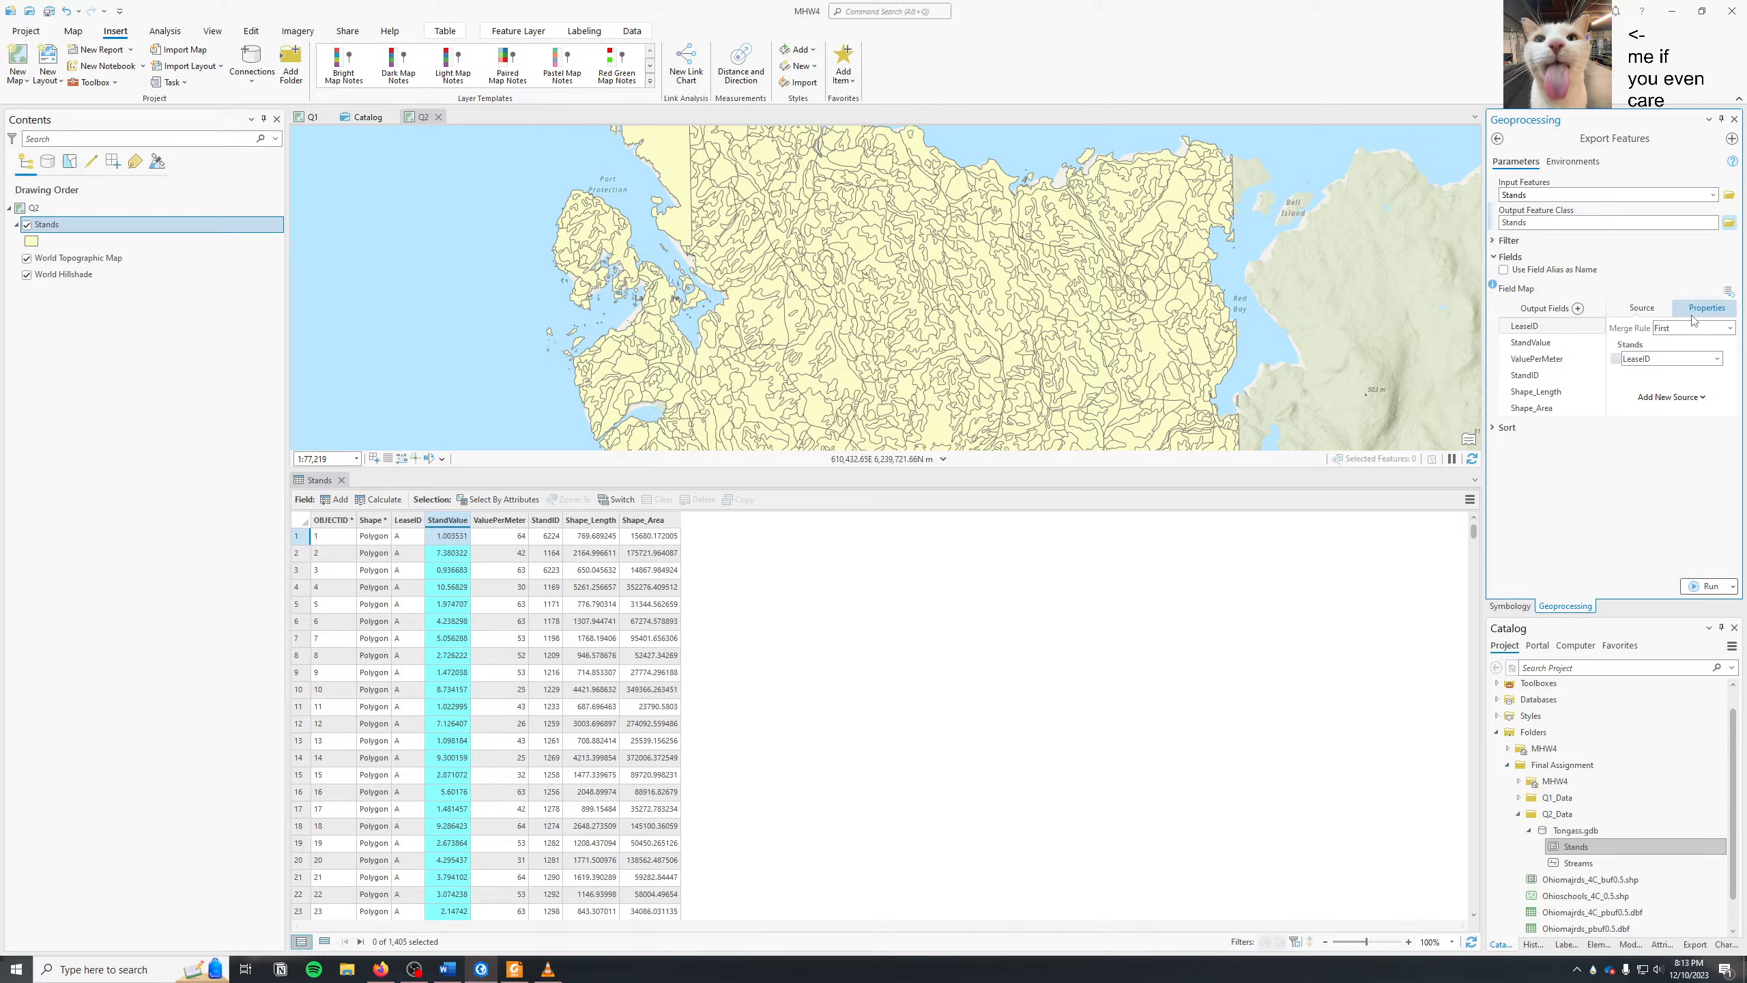
# - Examine the field map sources and merge rules for LeaseID and StandValue, and read the Field Map parameter's help
pyautogui.click(1541, 342)
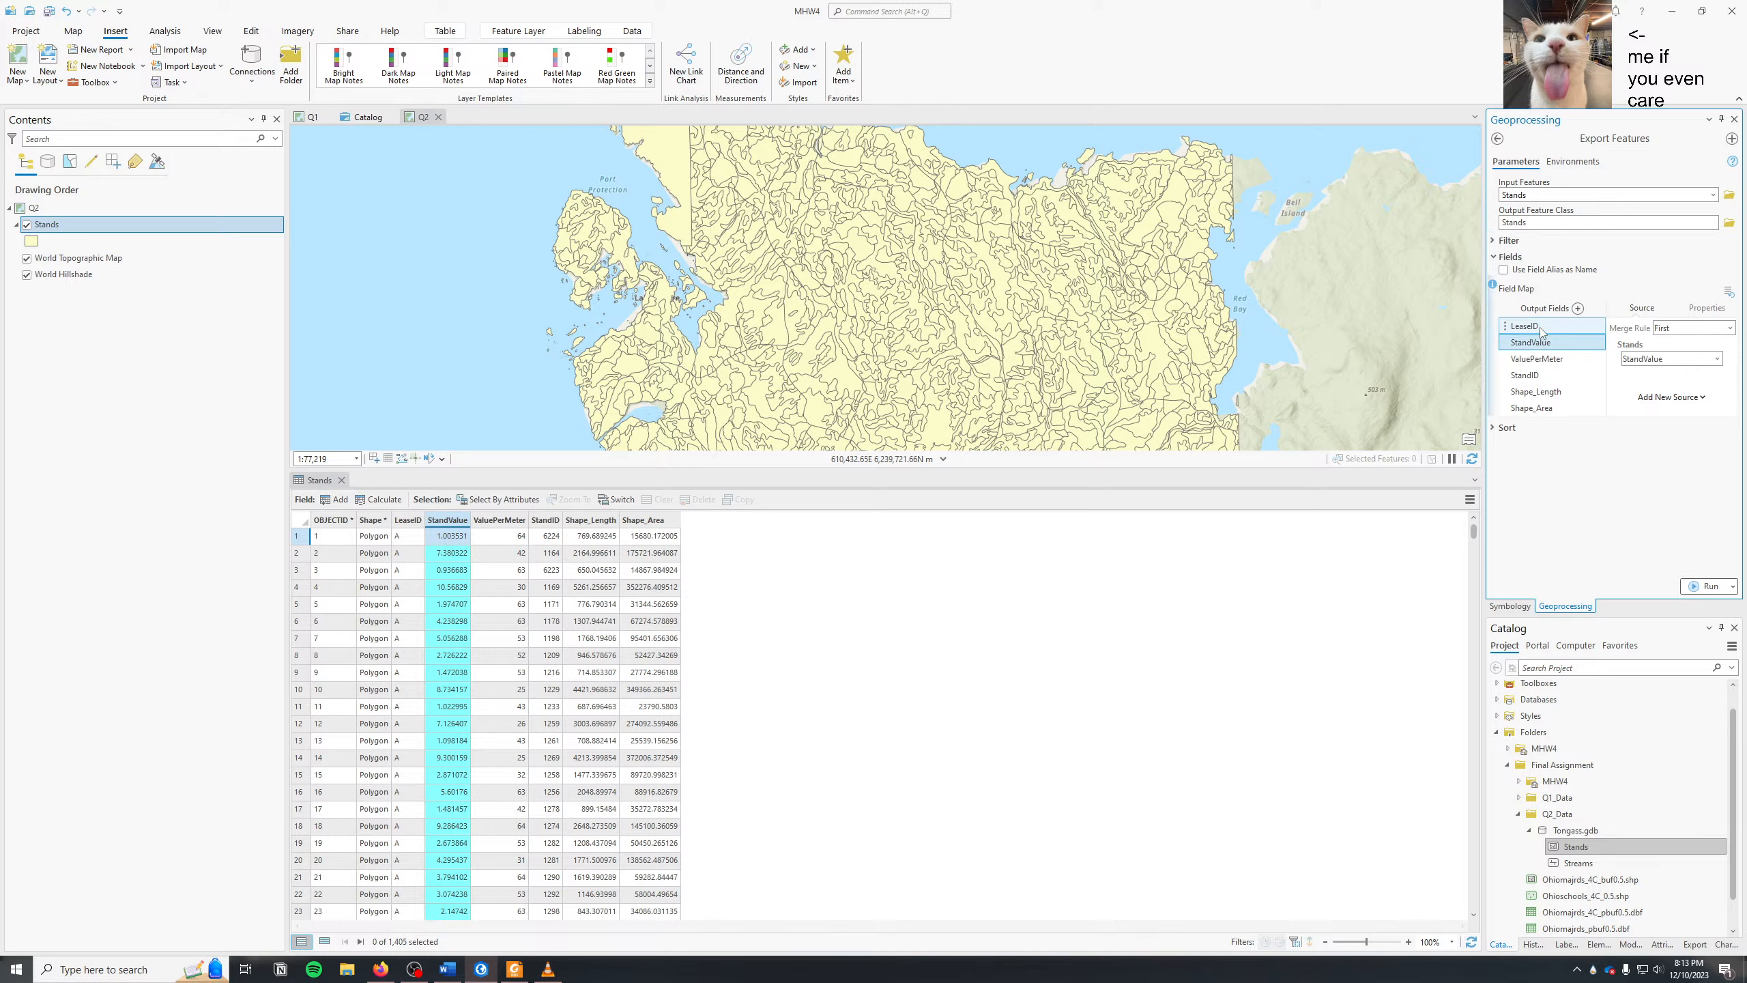
pyautogui.click(1541, 328)
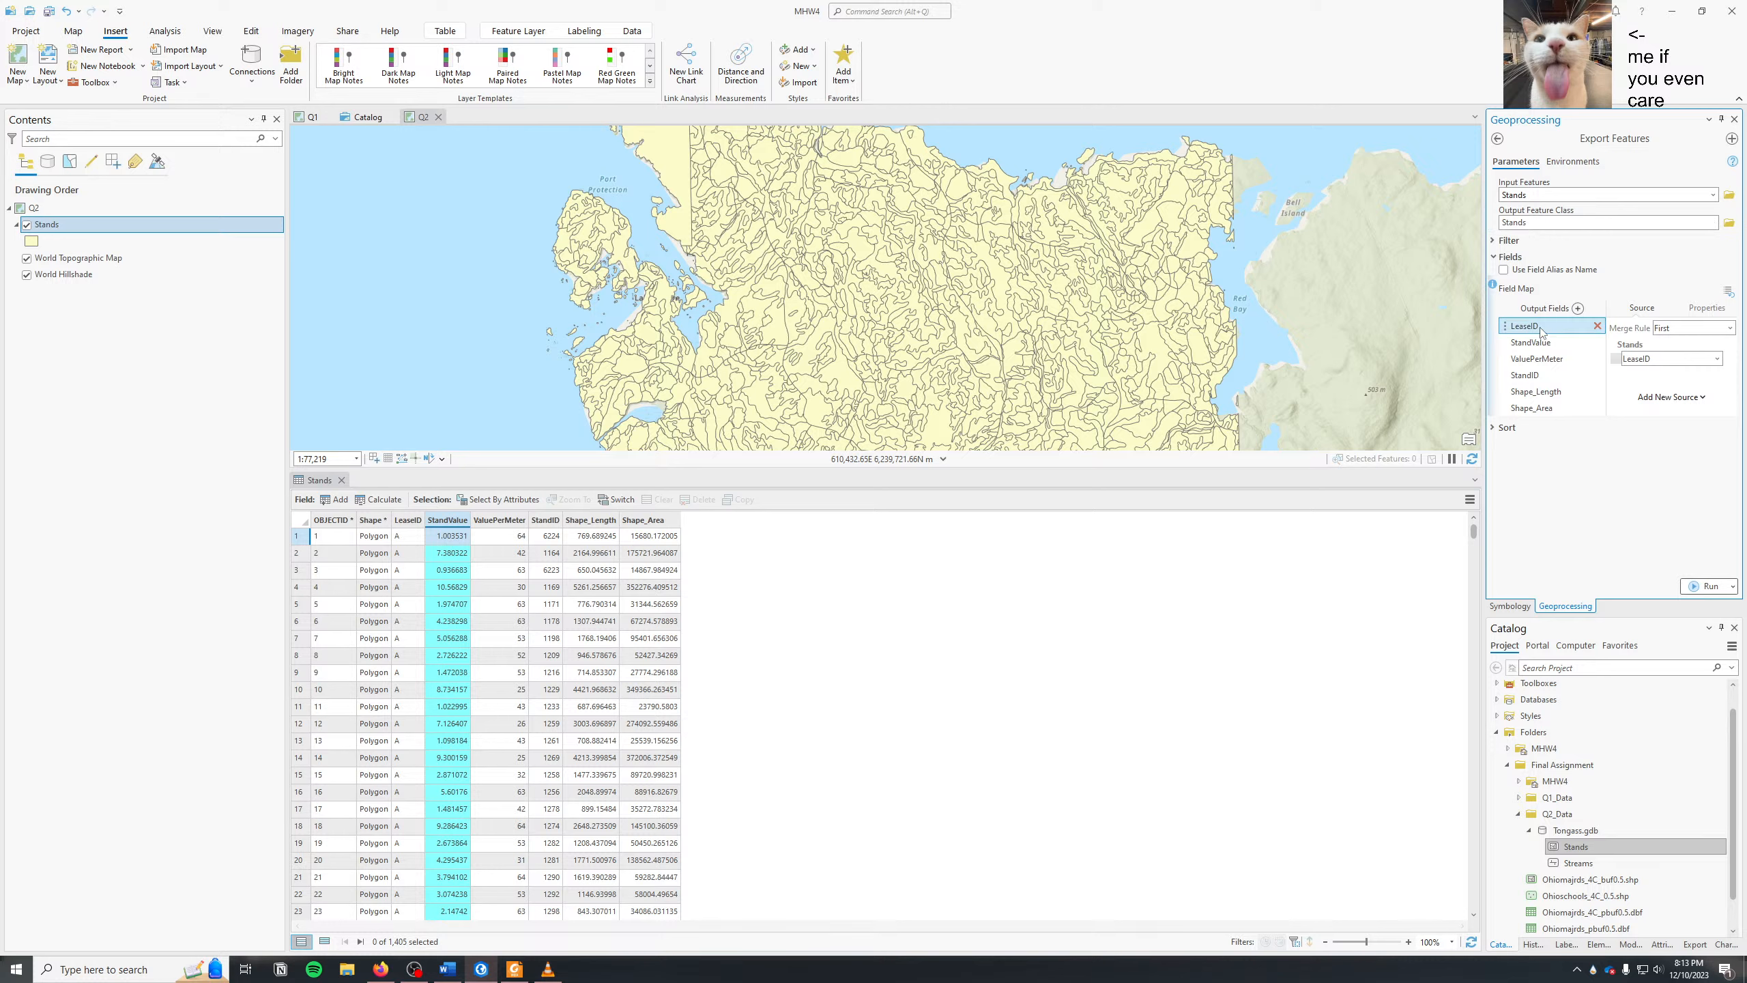
pyautogui.click(1731, 329)
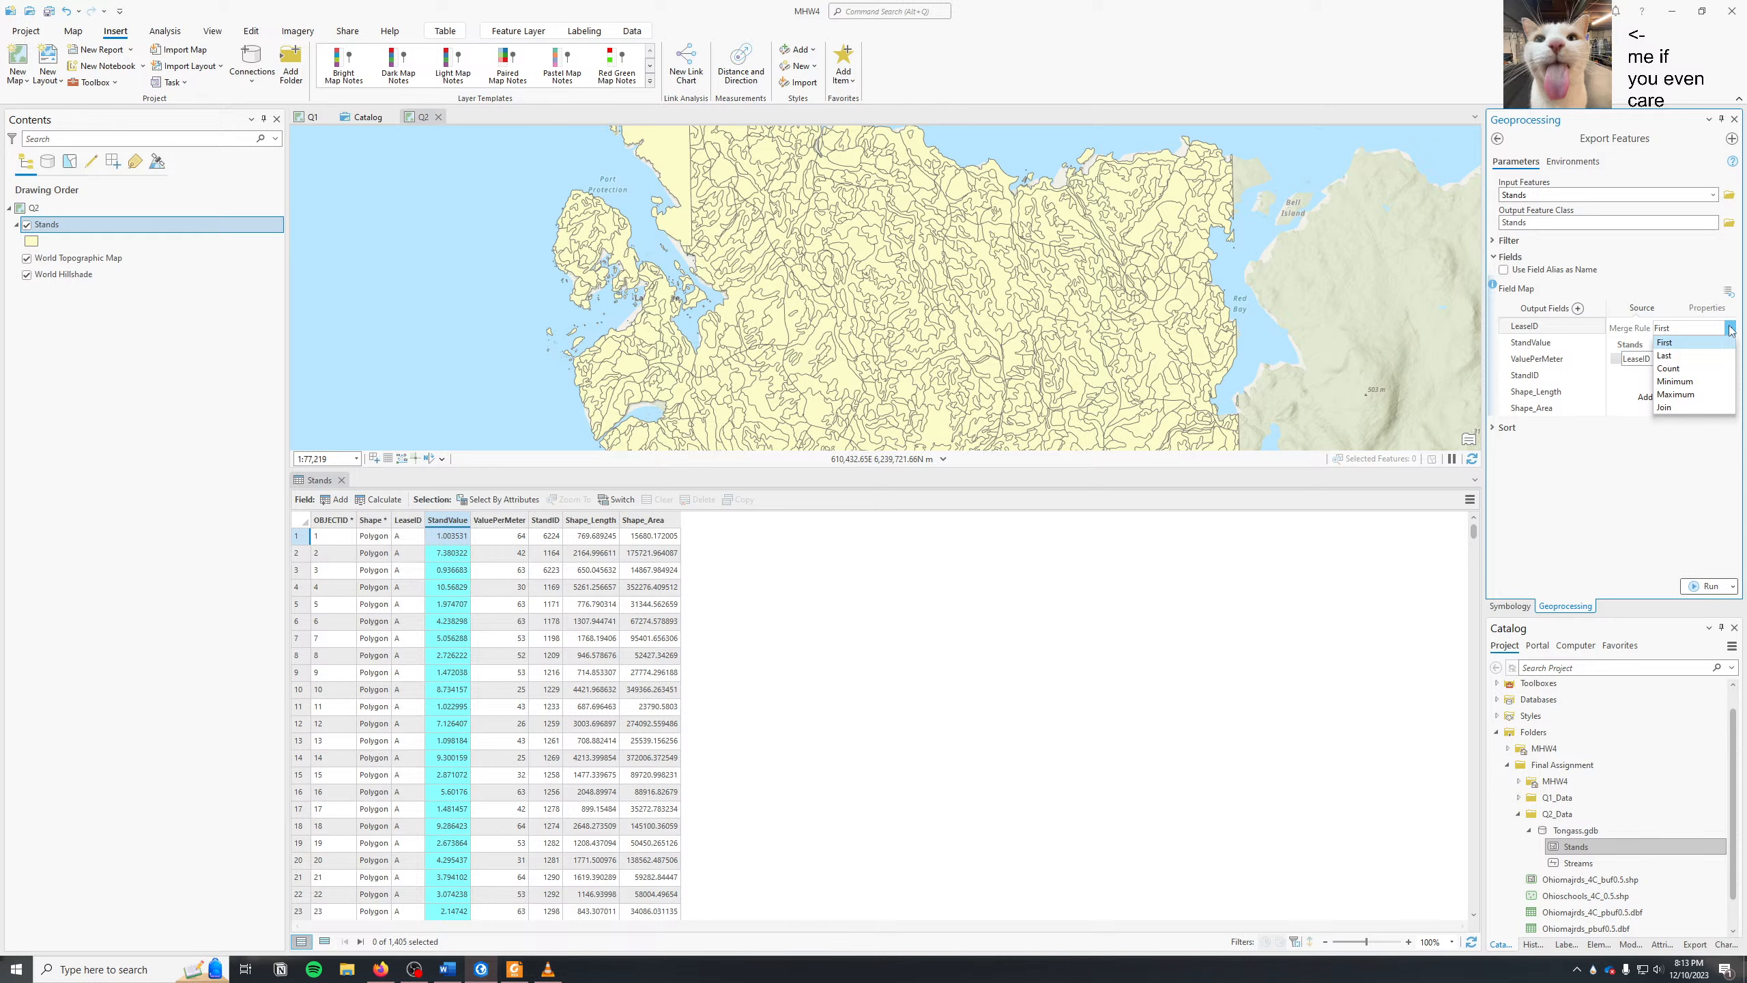
pyautogui.click(1730, 328)
pyautogui.click(1730, 328)
pyautogui.click(1730, 328)
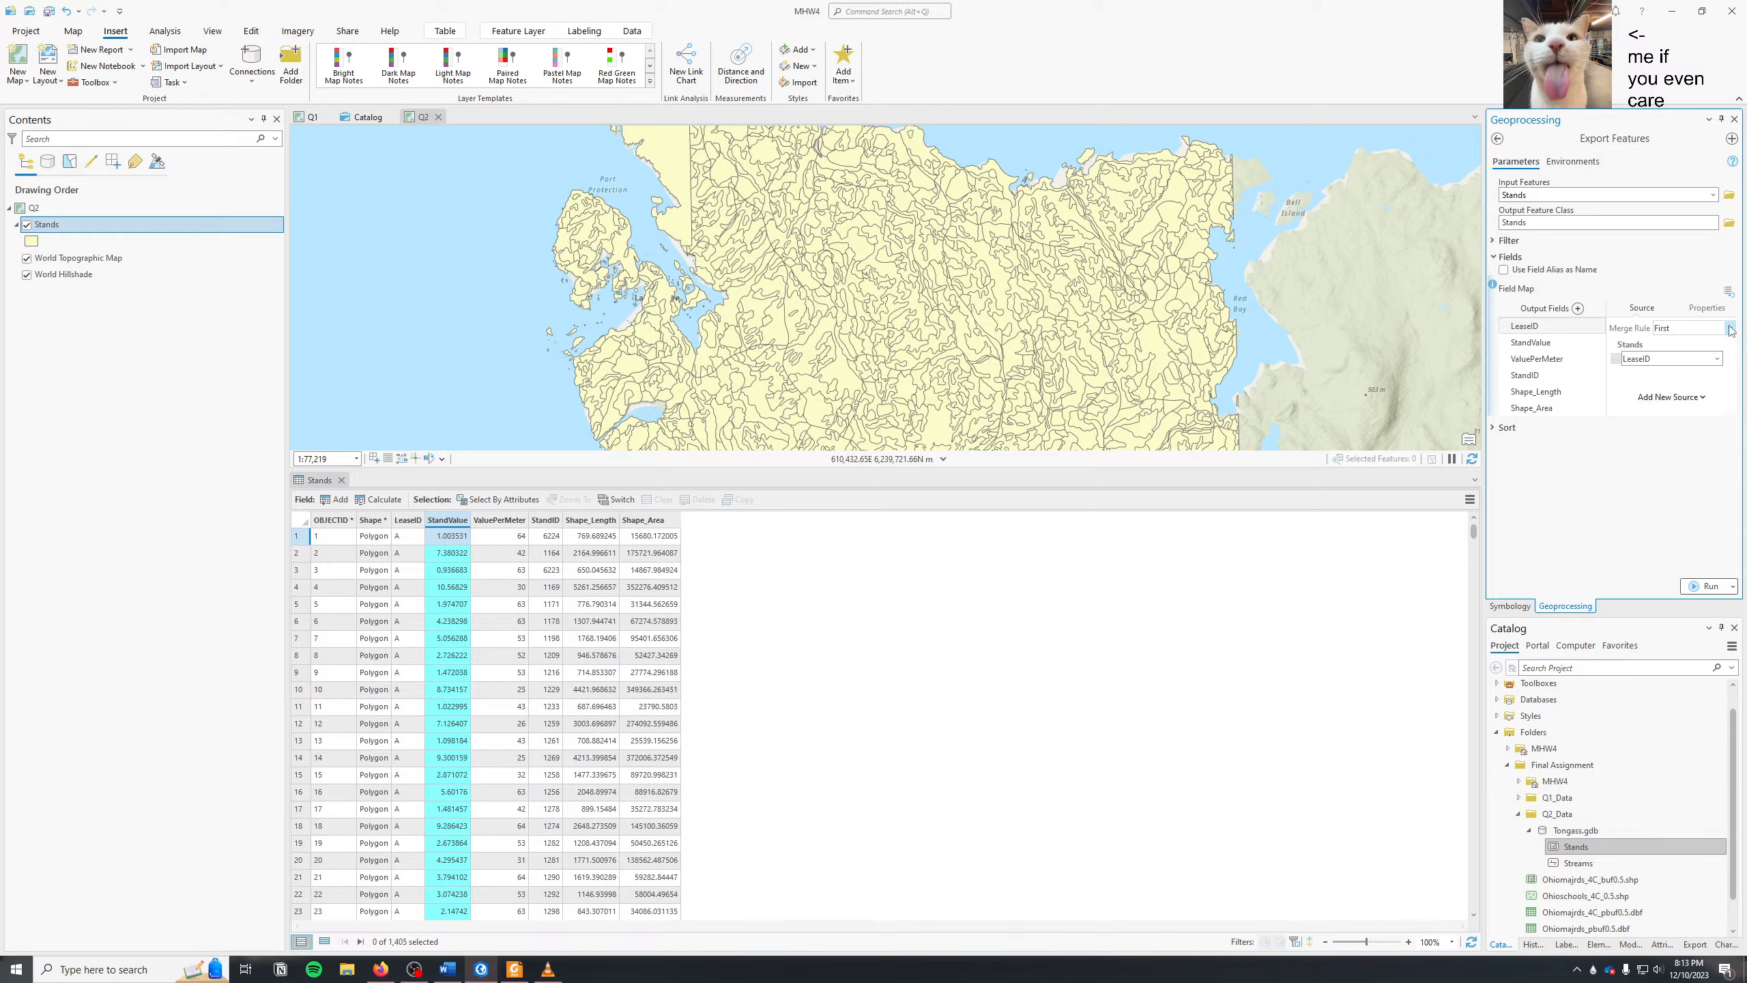
pyautogui.click(1718, 359)
pyautogui.click(1718, 358)
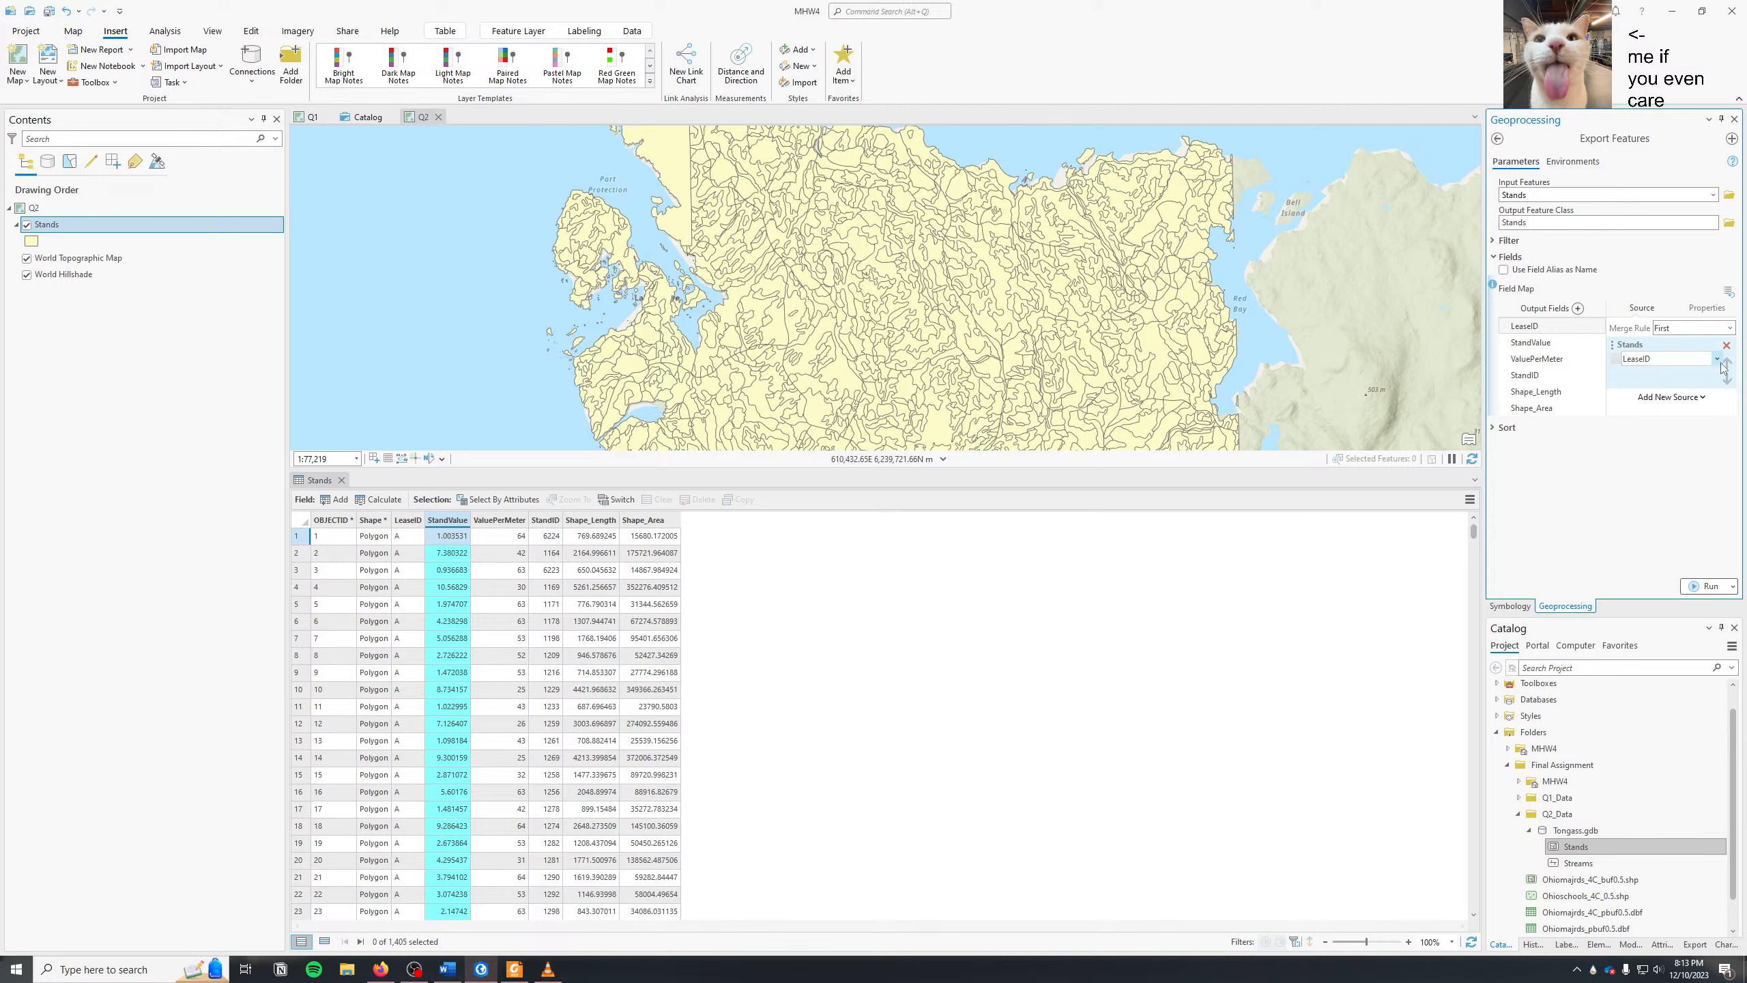
pyautogui.click(1708, 309)
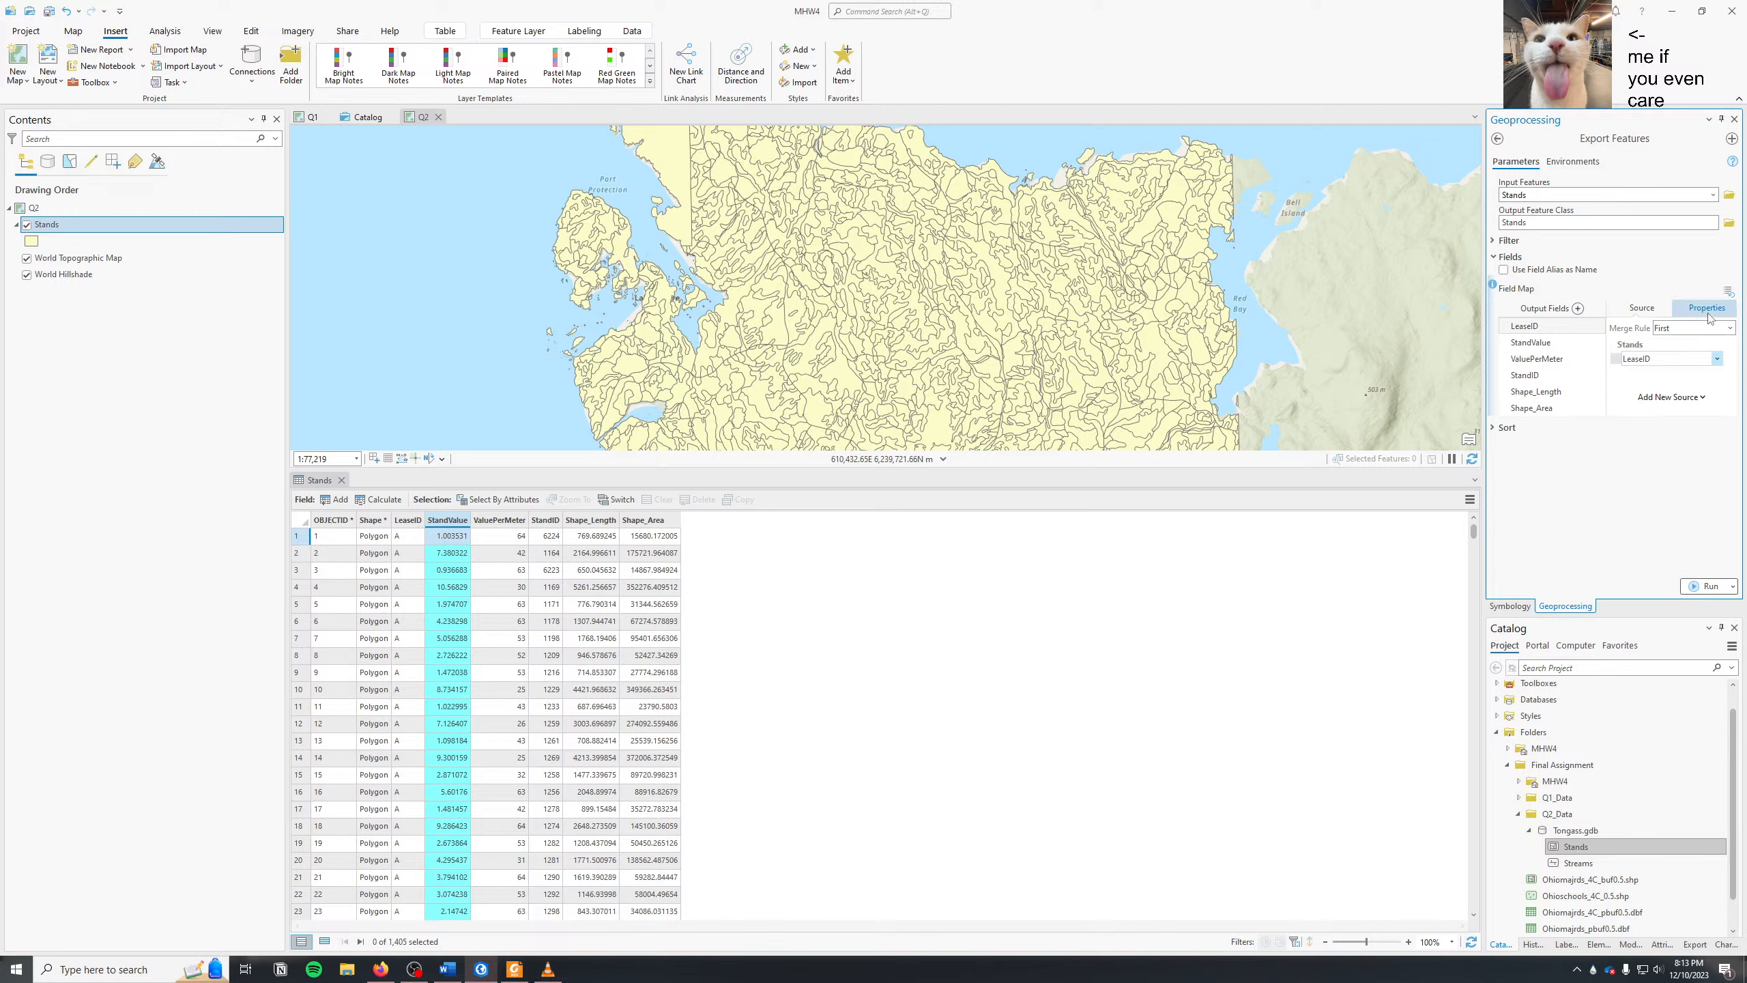
pyautogui.click(1643, 308)
pyautogui.click(1541, 342)
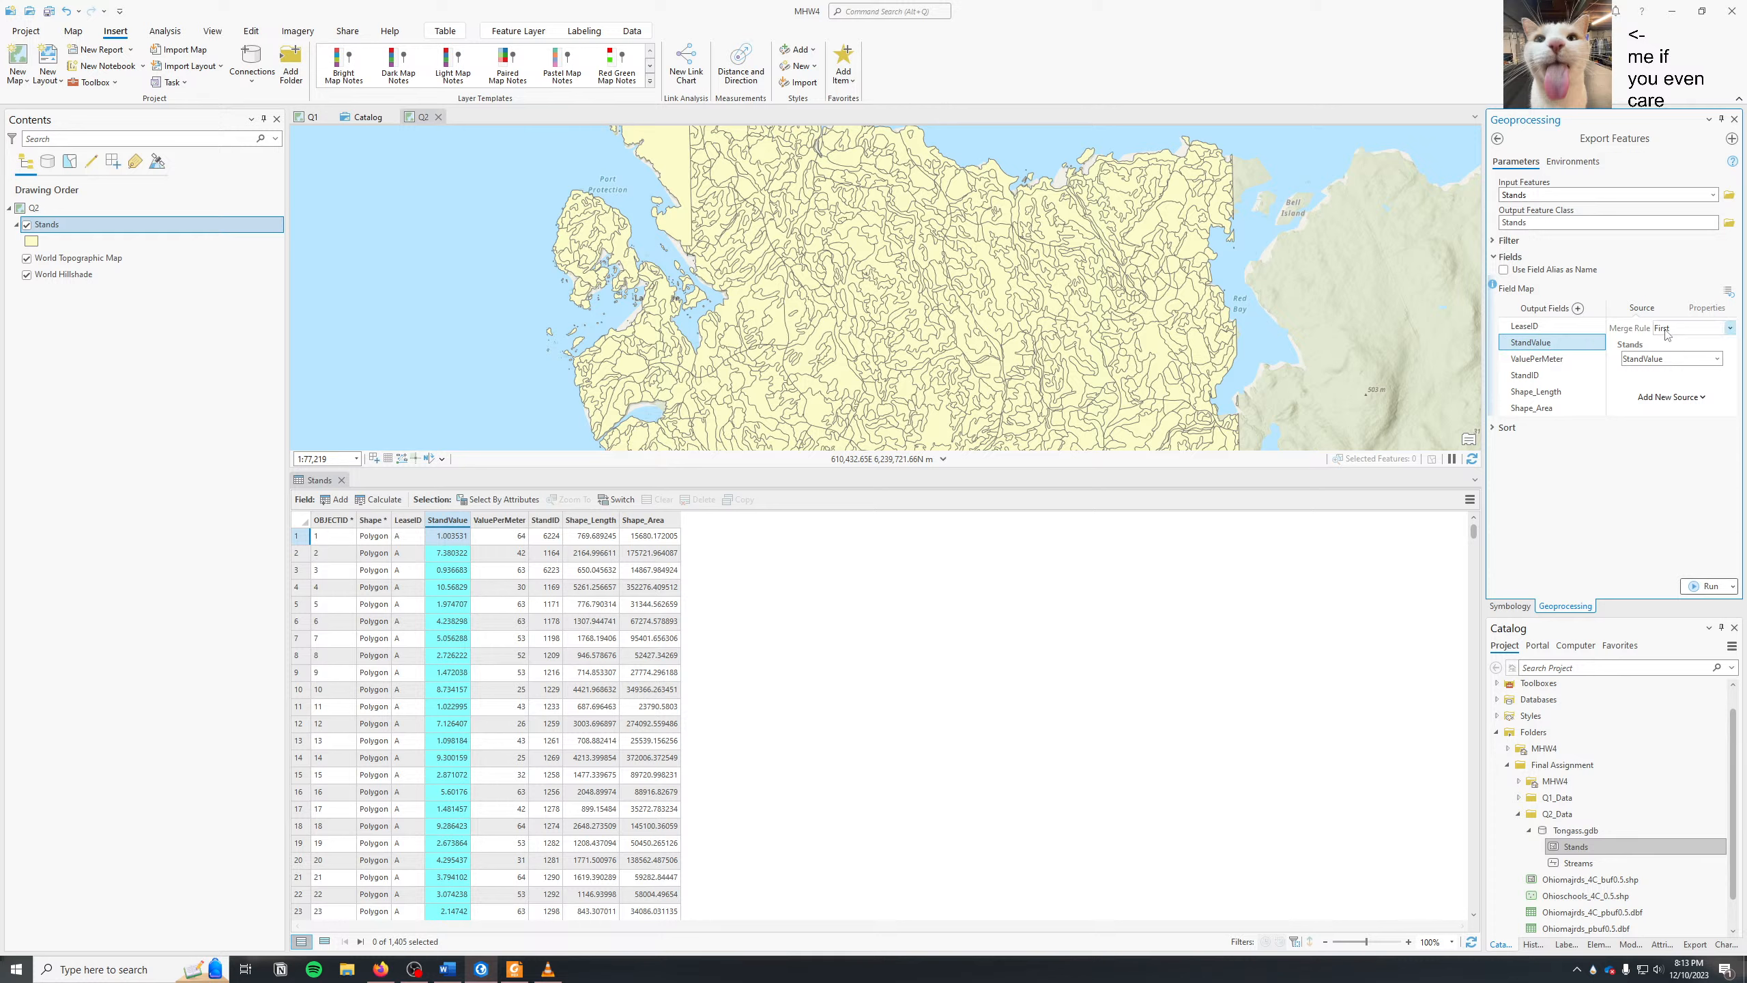
pyautogui.click(1541, 327)
pyautogui.click(1729, 329)
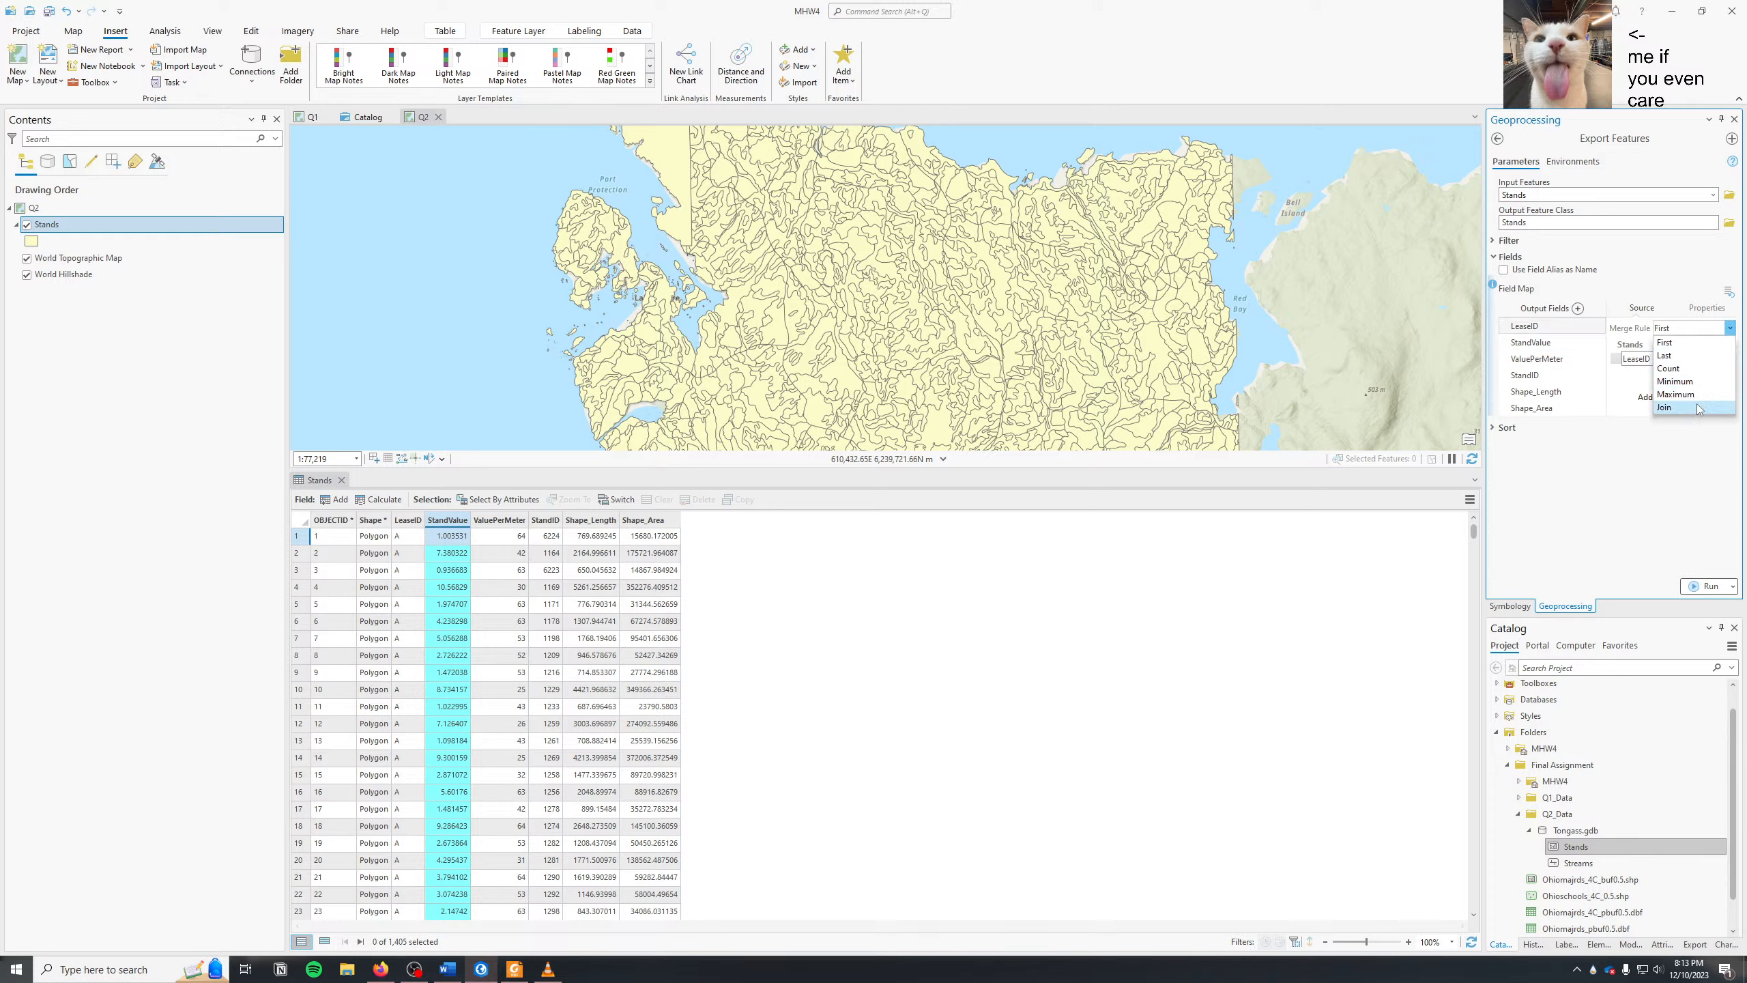
pyautogui.click(1493, 287)
pyautogui.moveTo(1494, 289)
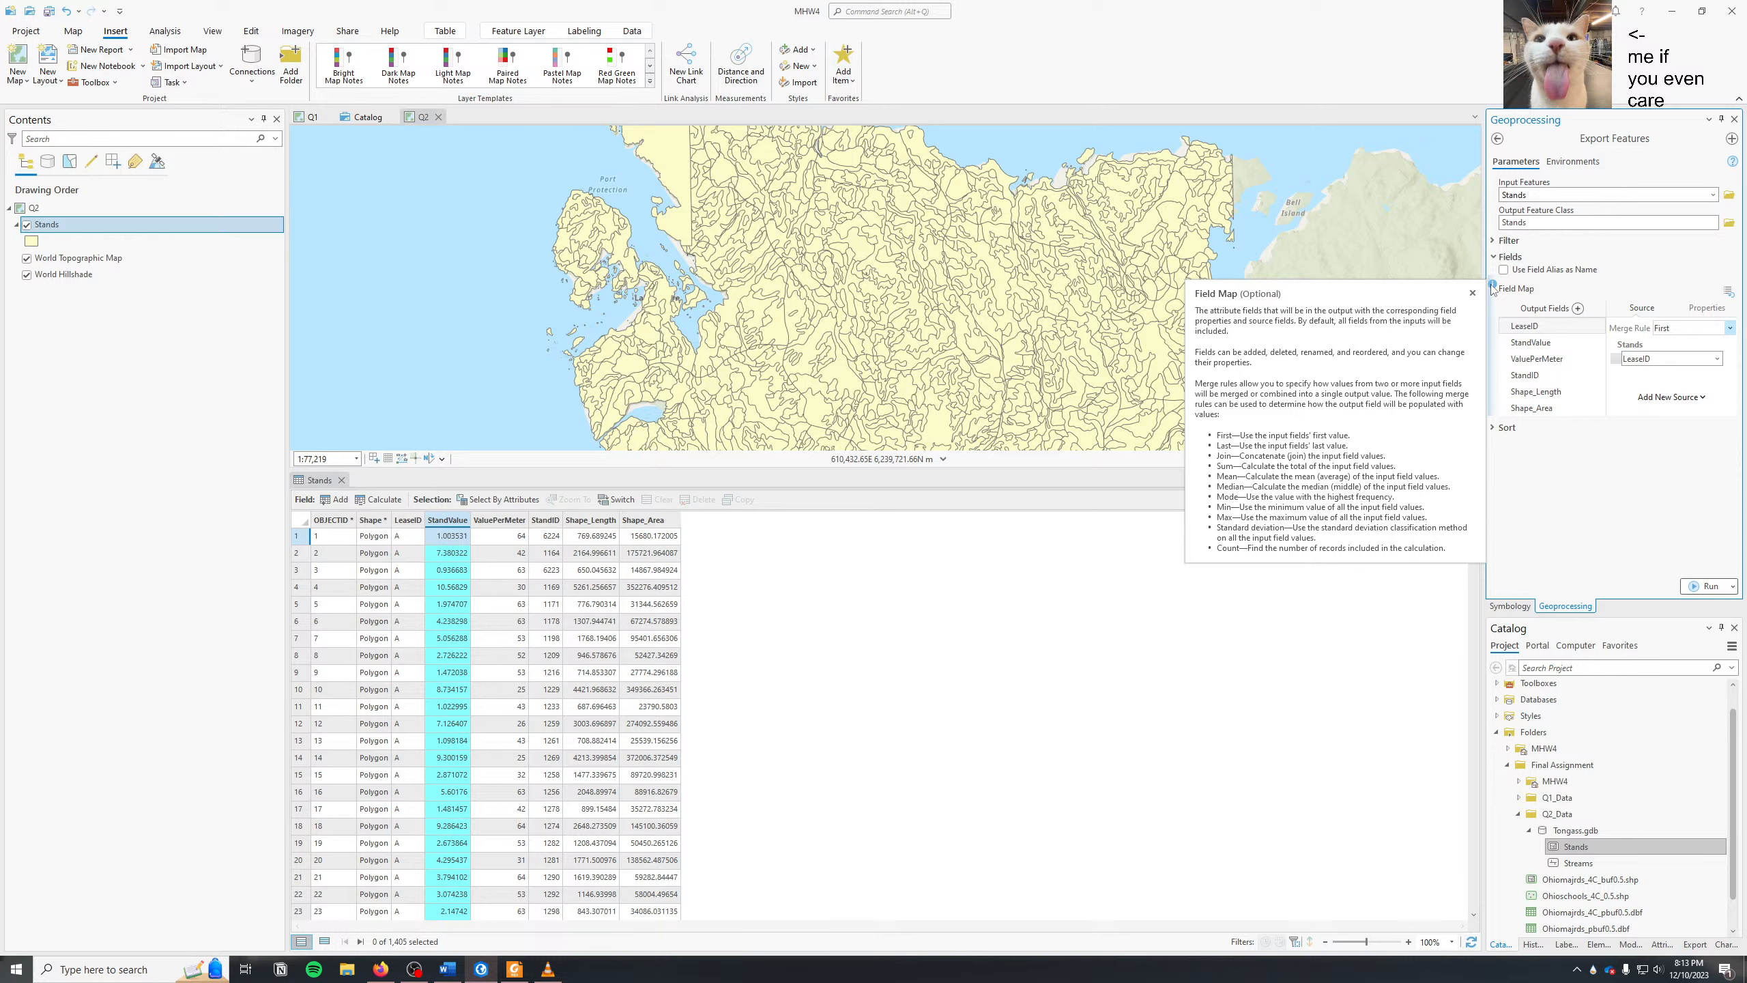
# - Check the export tool's environment settings and the fields available for a filter expression
pyautogui.click(1562, 163)
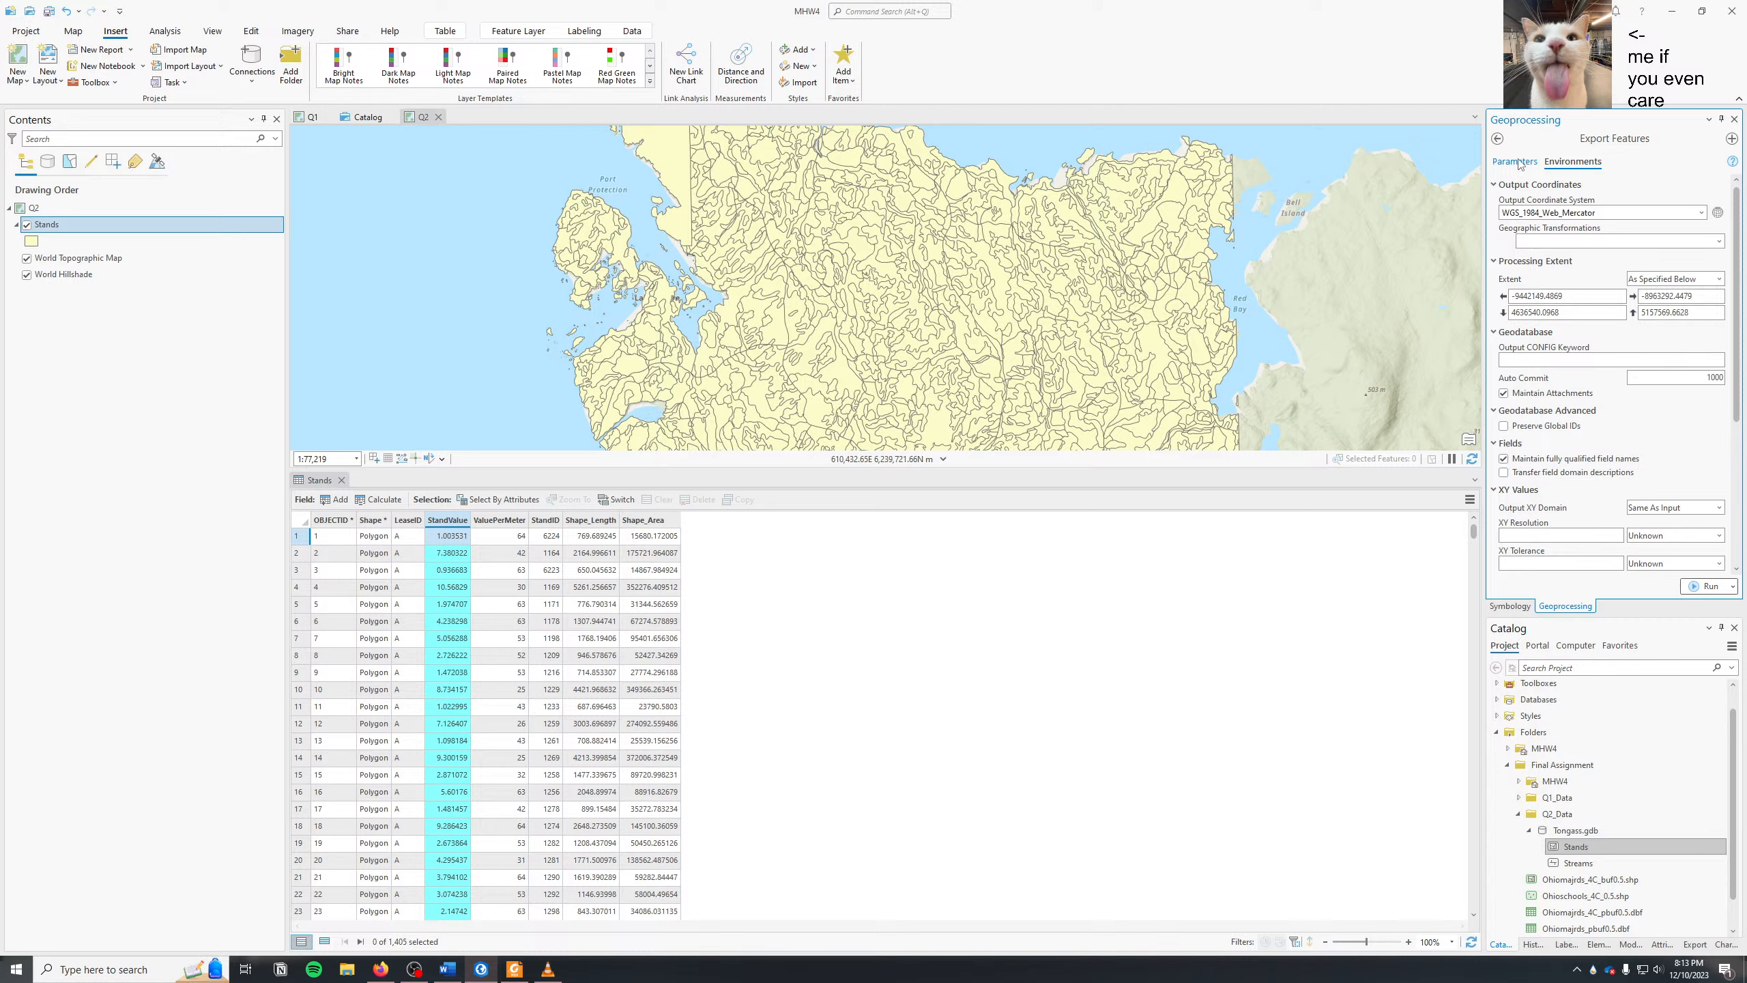
pyautogui.click(1519, 163)
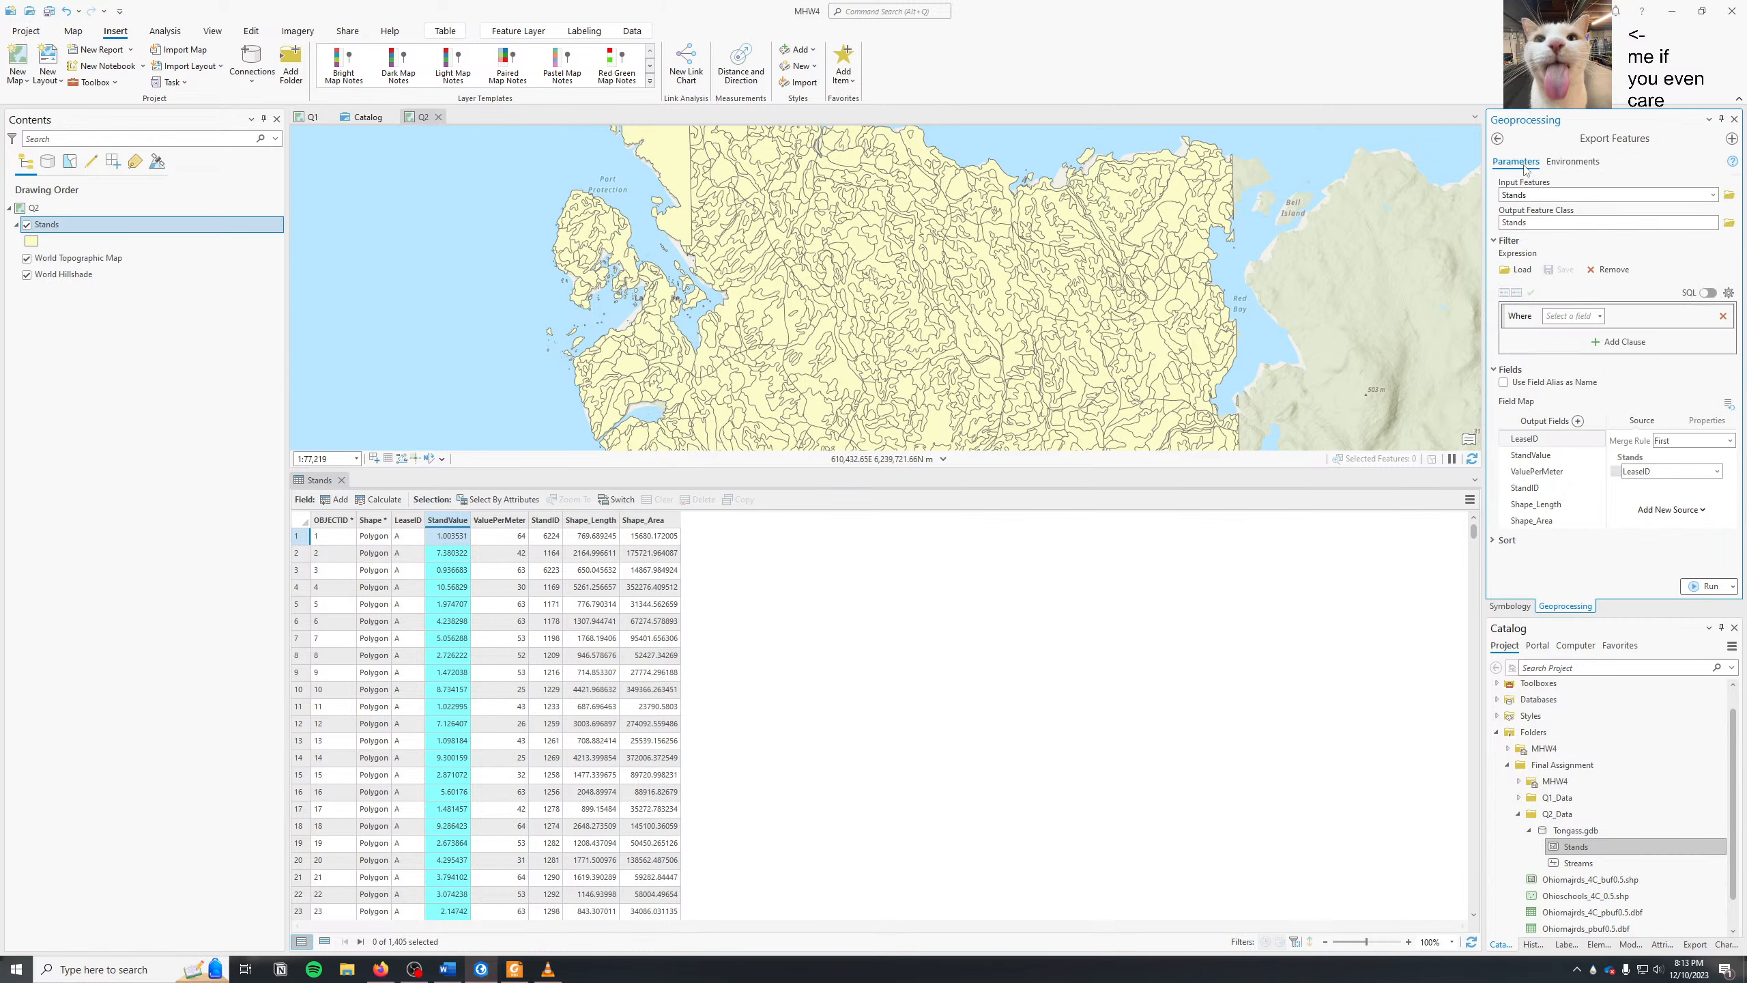
pyautogui.click(1600, 316)
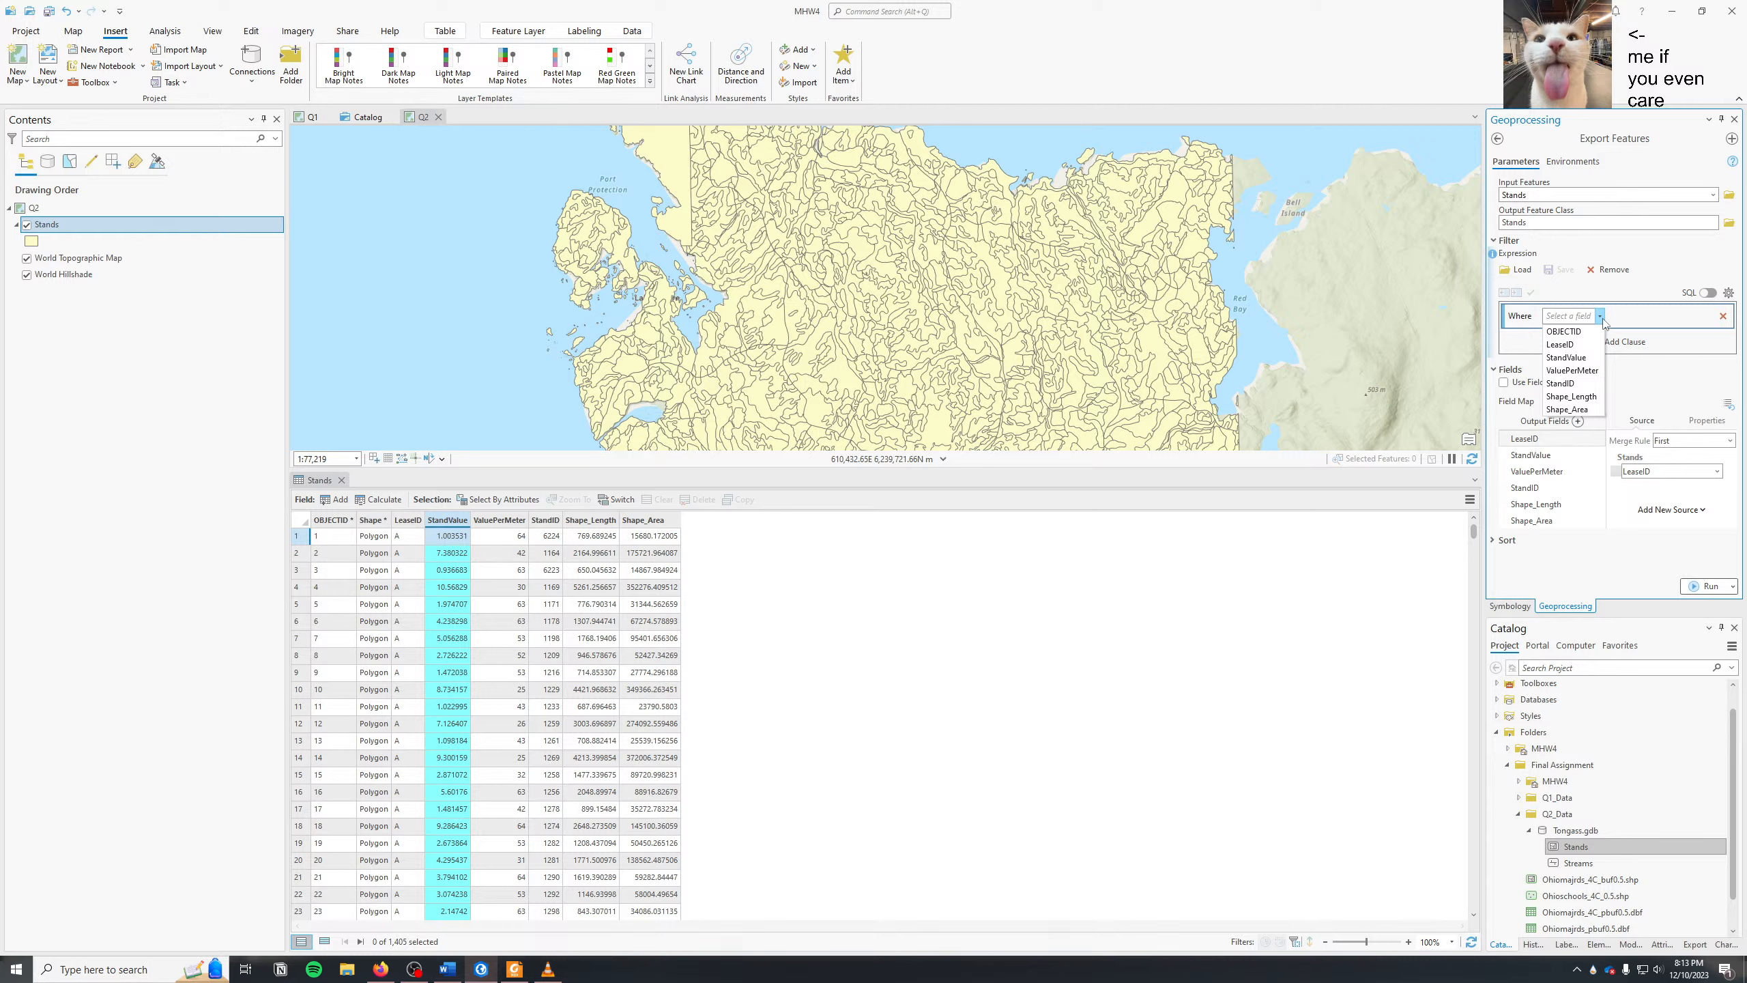
pyautogui.click(1603, 322)
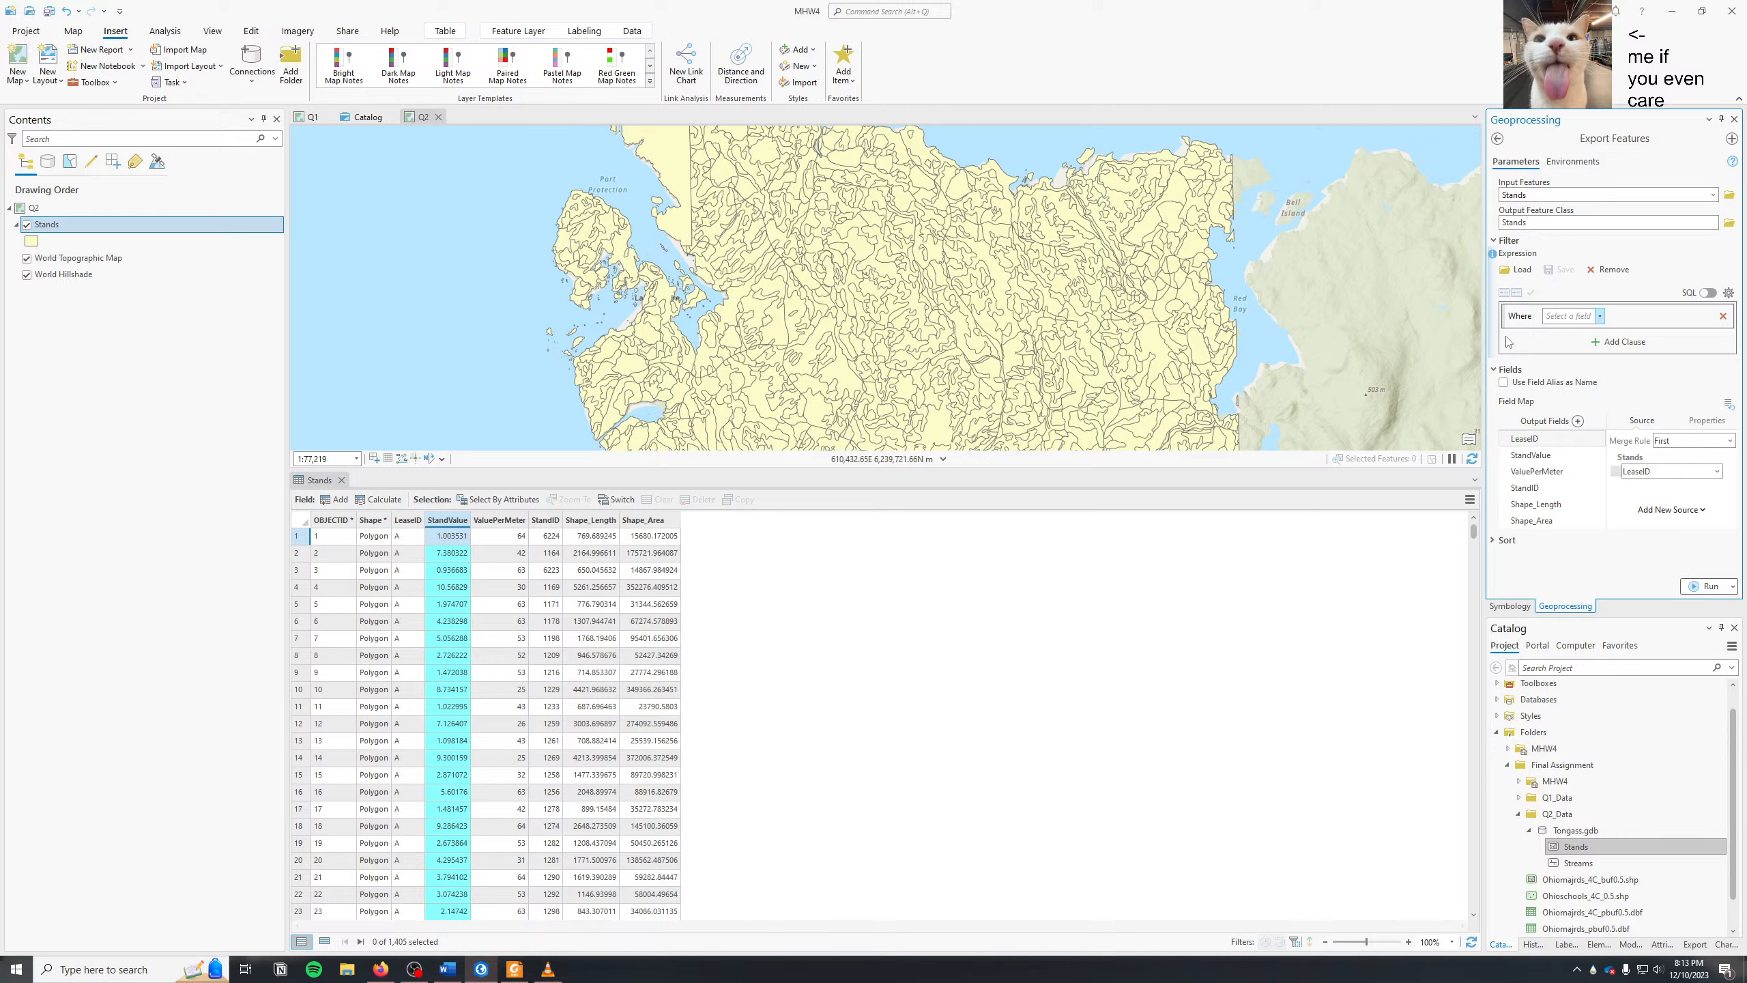
pyautogui.click(1504, 241)
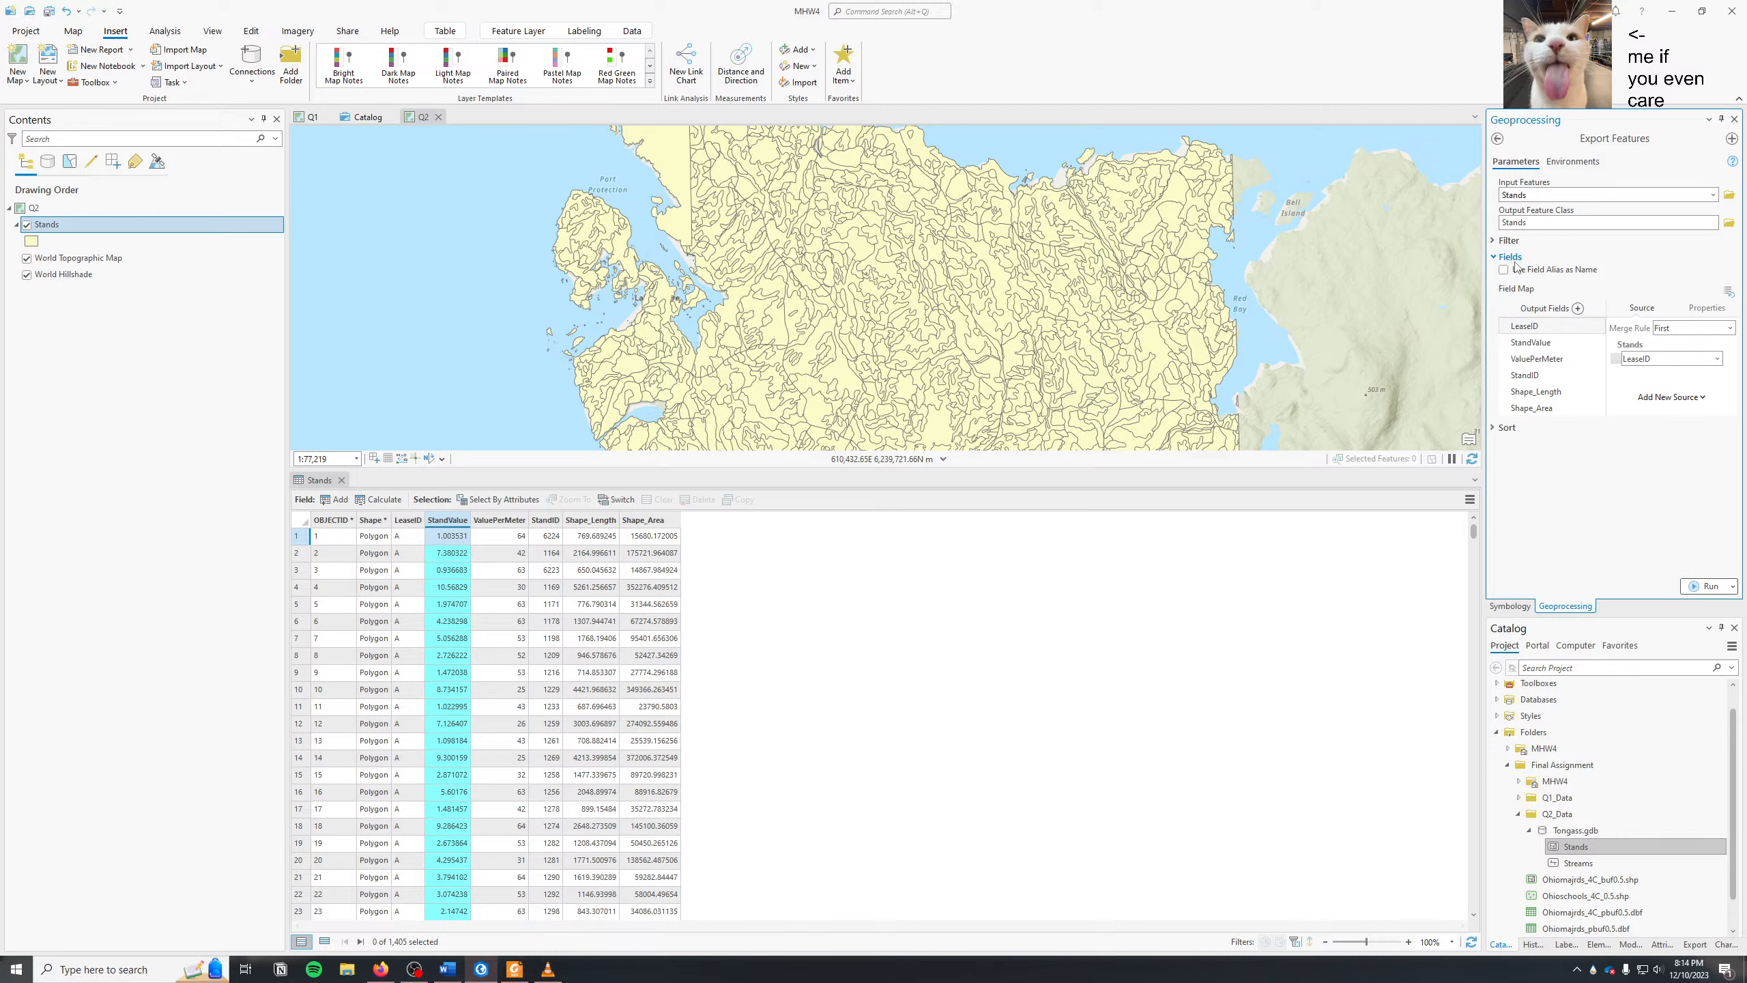
# - Try the Join merge rule on the LeaseID output field and restore it to First
pyautogui.click(1731, 329)
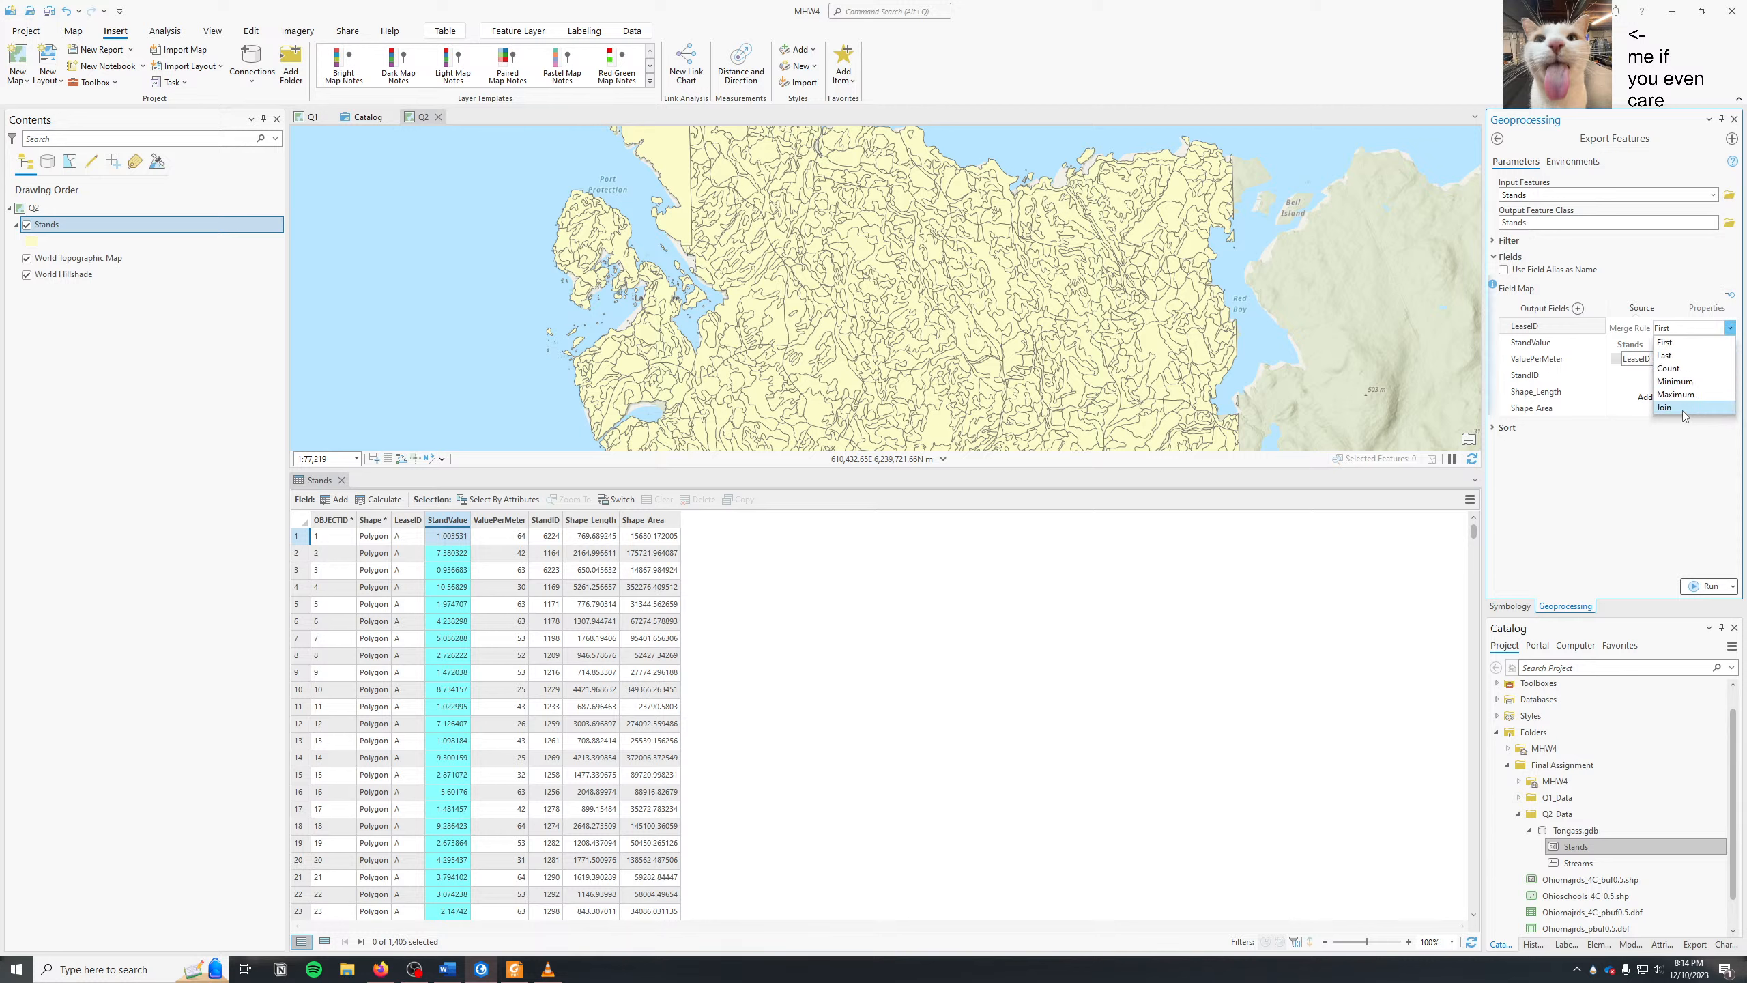
pyautogui.click(1682, 409)
pyautogui.click(1717, 343)
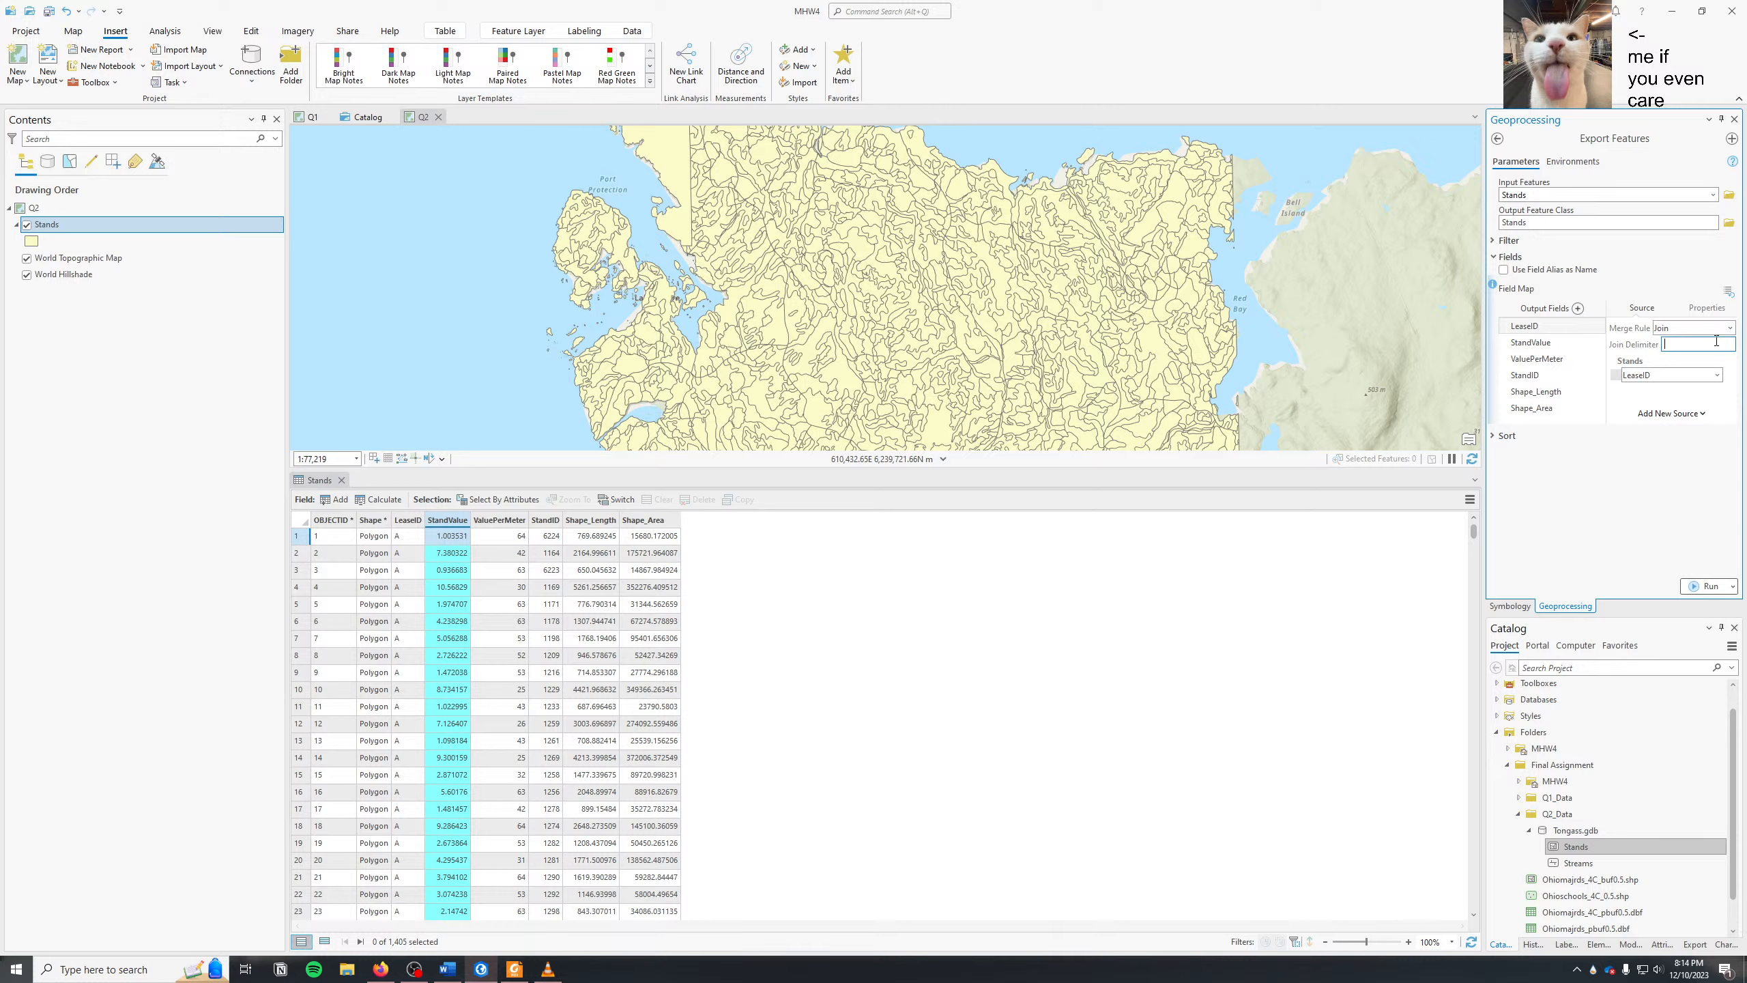
pyautogui.click(1731, 328)
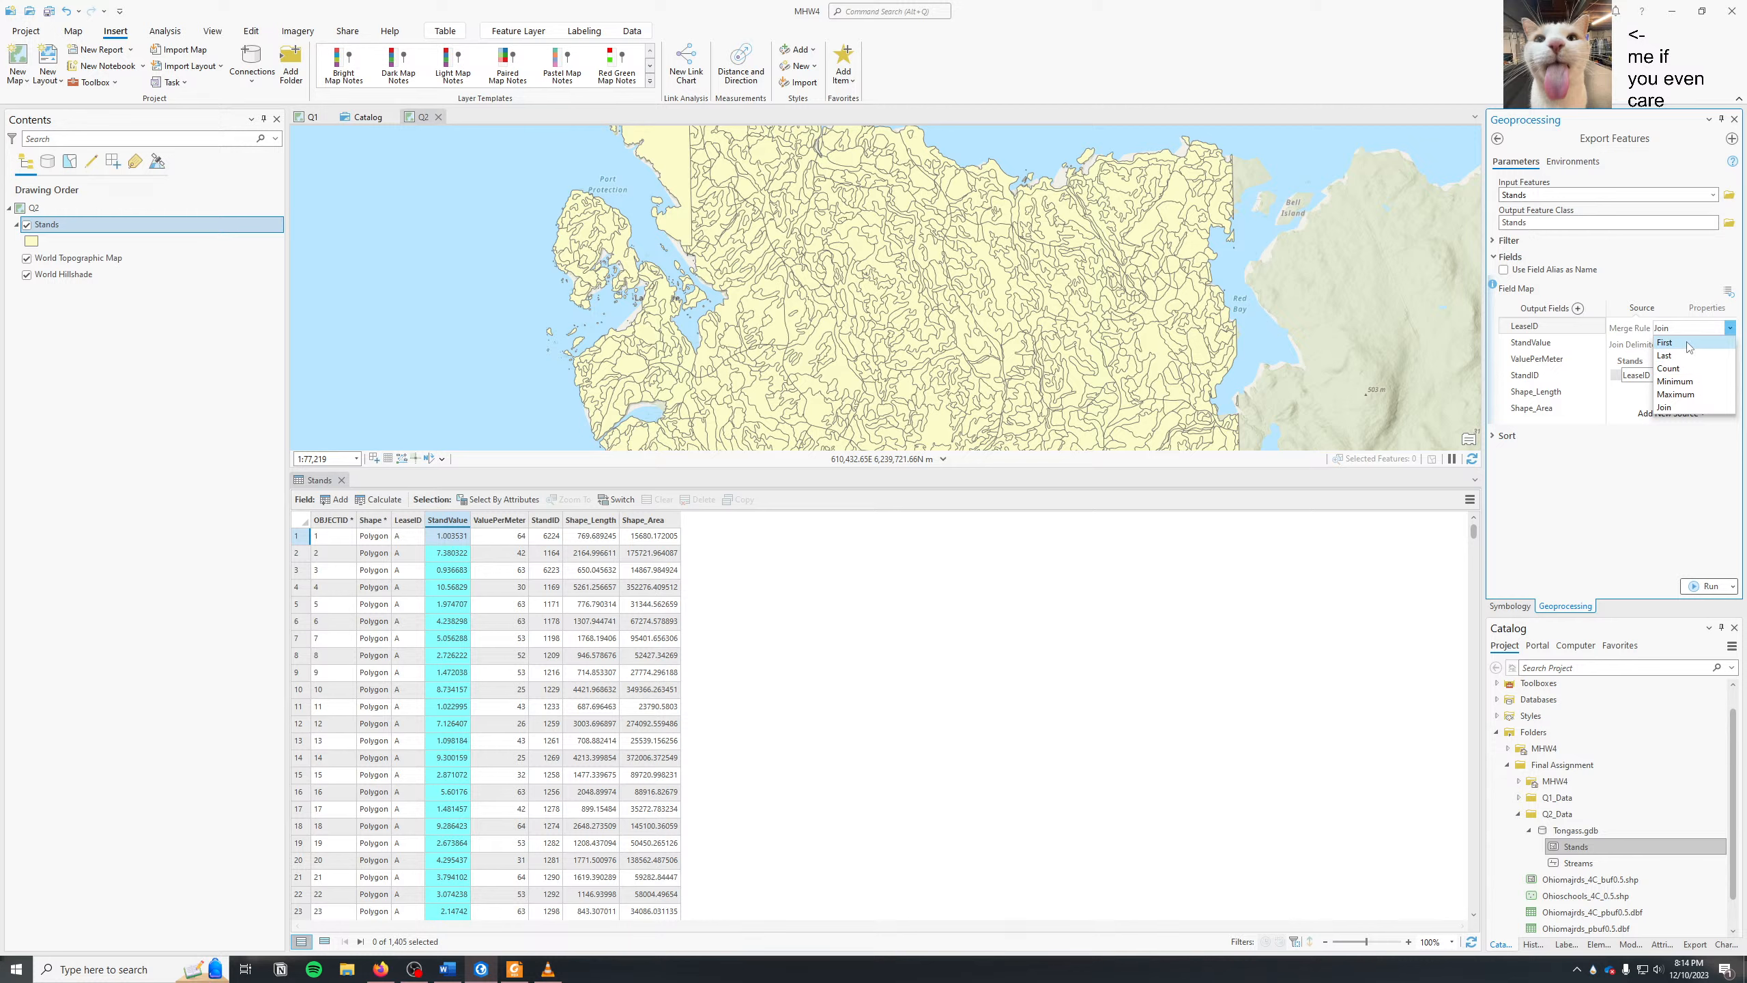
pyautogui.click(1666, 343)
# - Set the merge rule of the StandValue output field to Sum
pyautogui.click(1531, 342)
pyautogui.click(1731, 329)
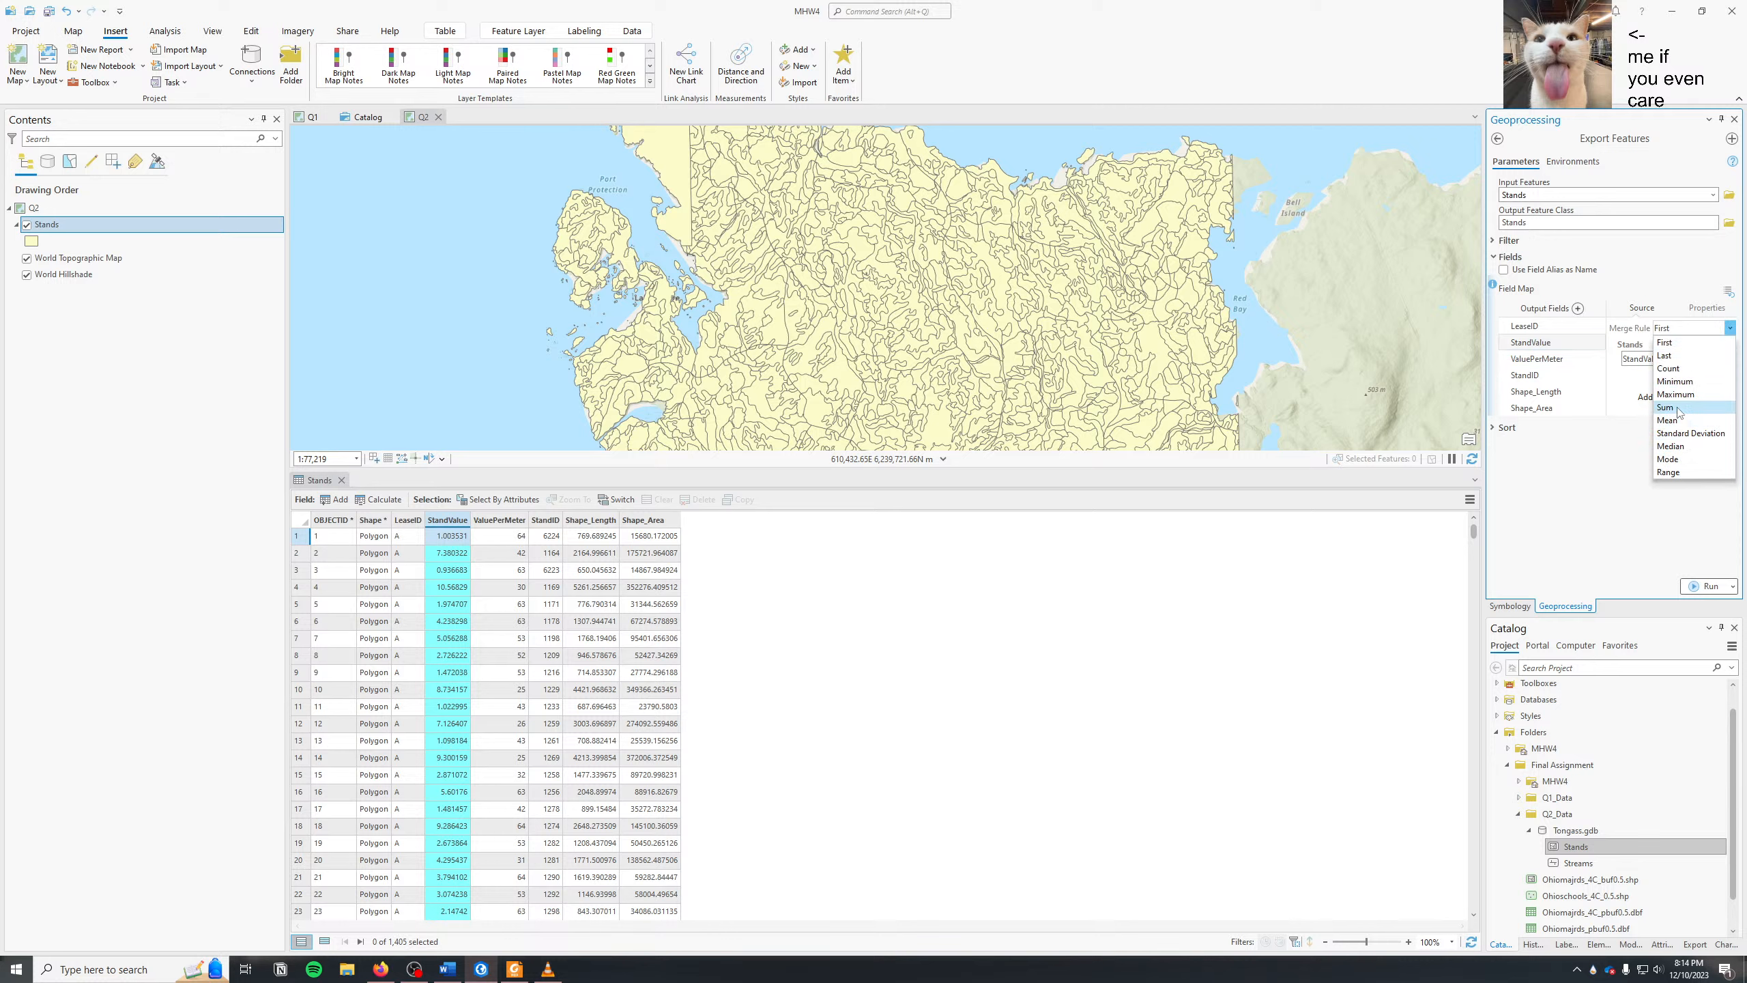
pyautogui.click(1676, 409)
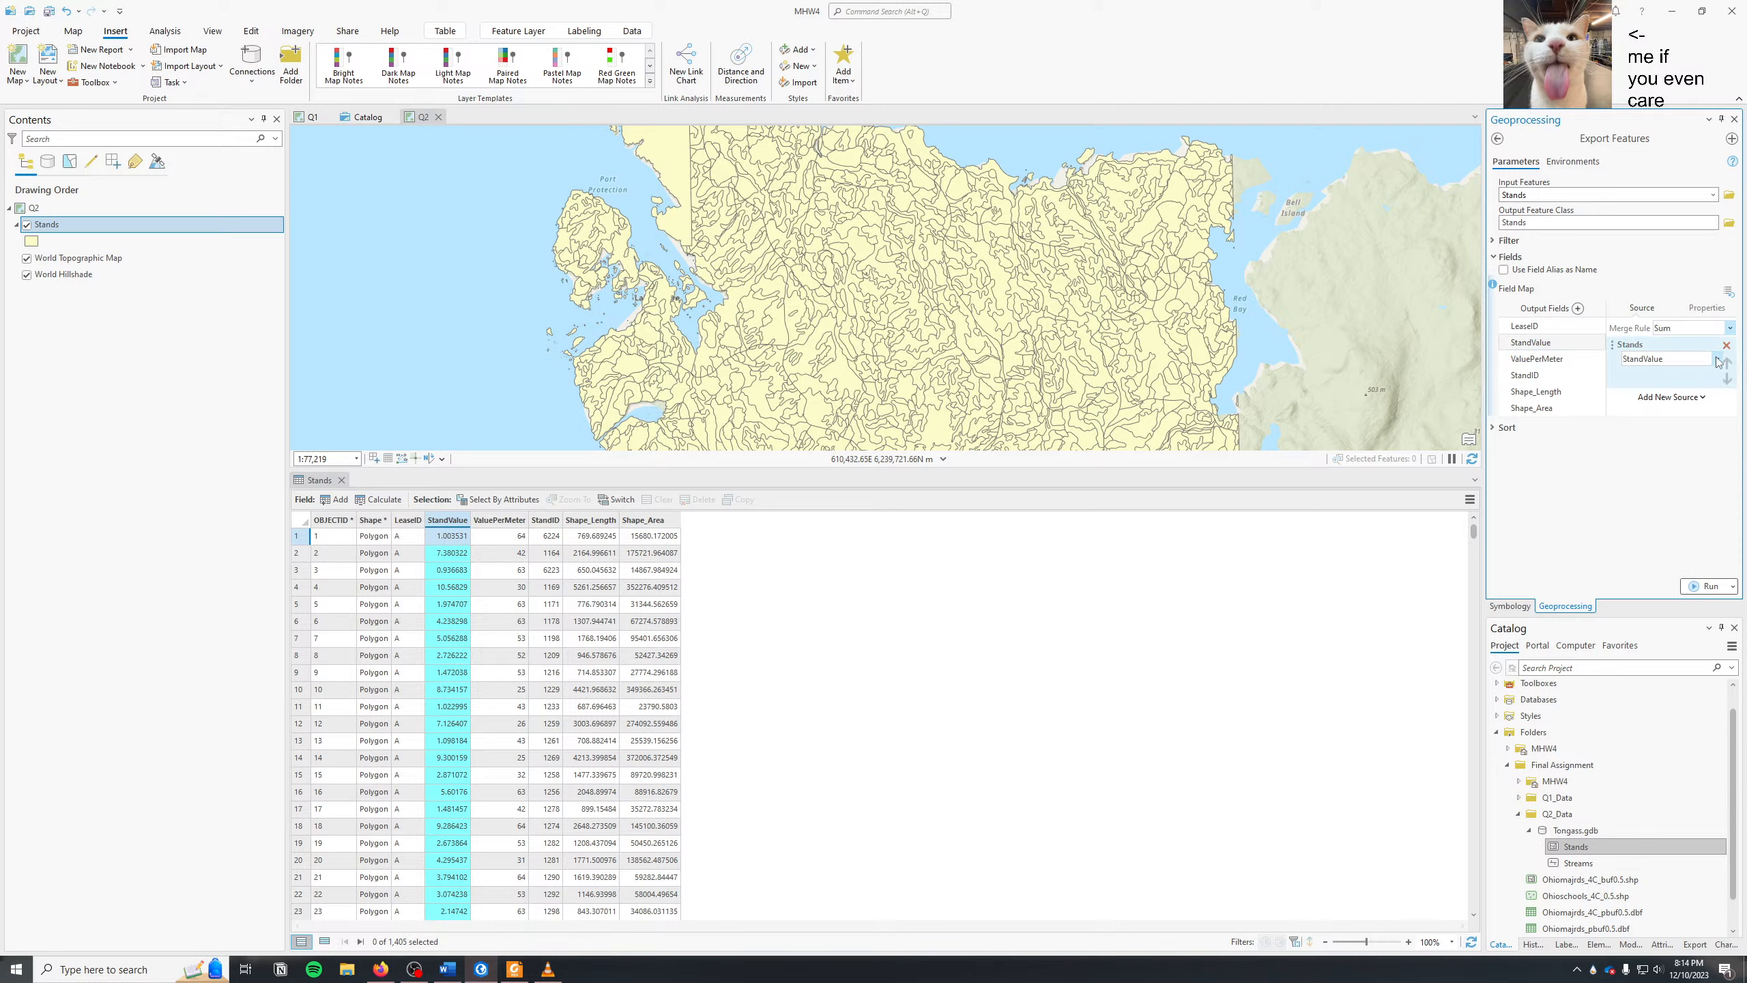
# - Try adding LeaseID as a second source for the StandValue output field, and remove it again
pyautogui.click(1702, 398)
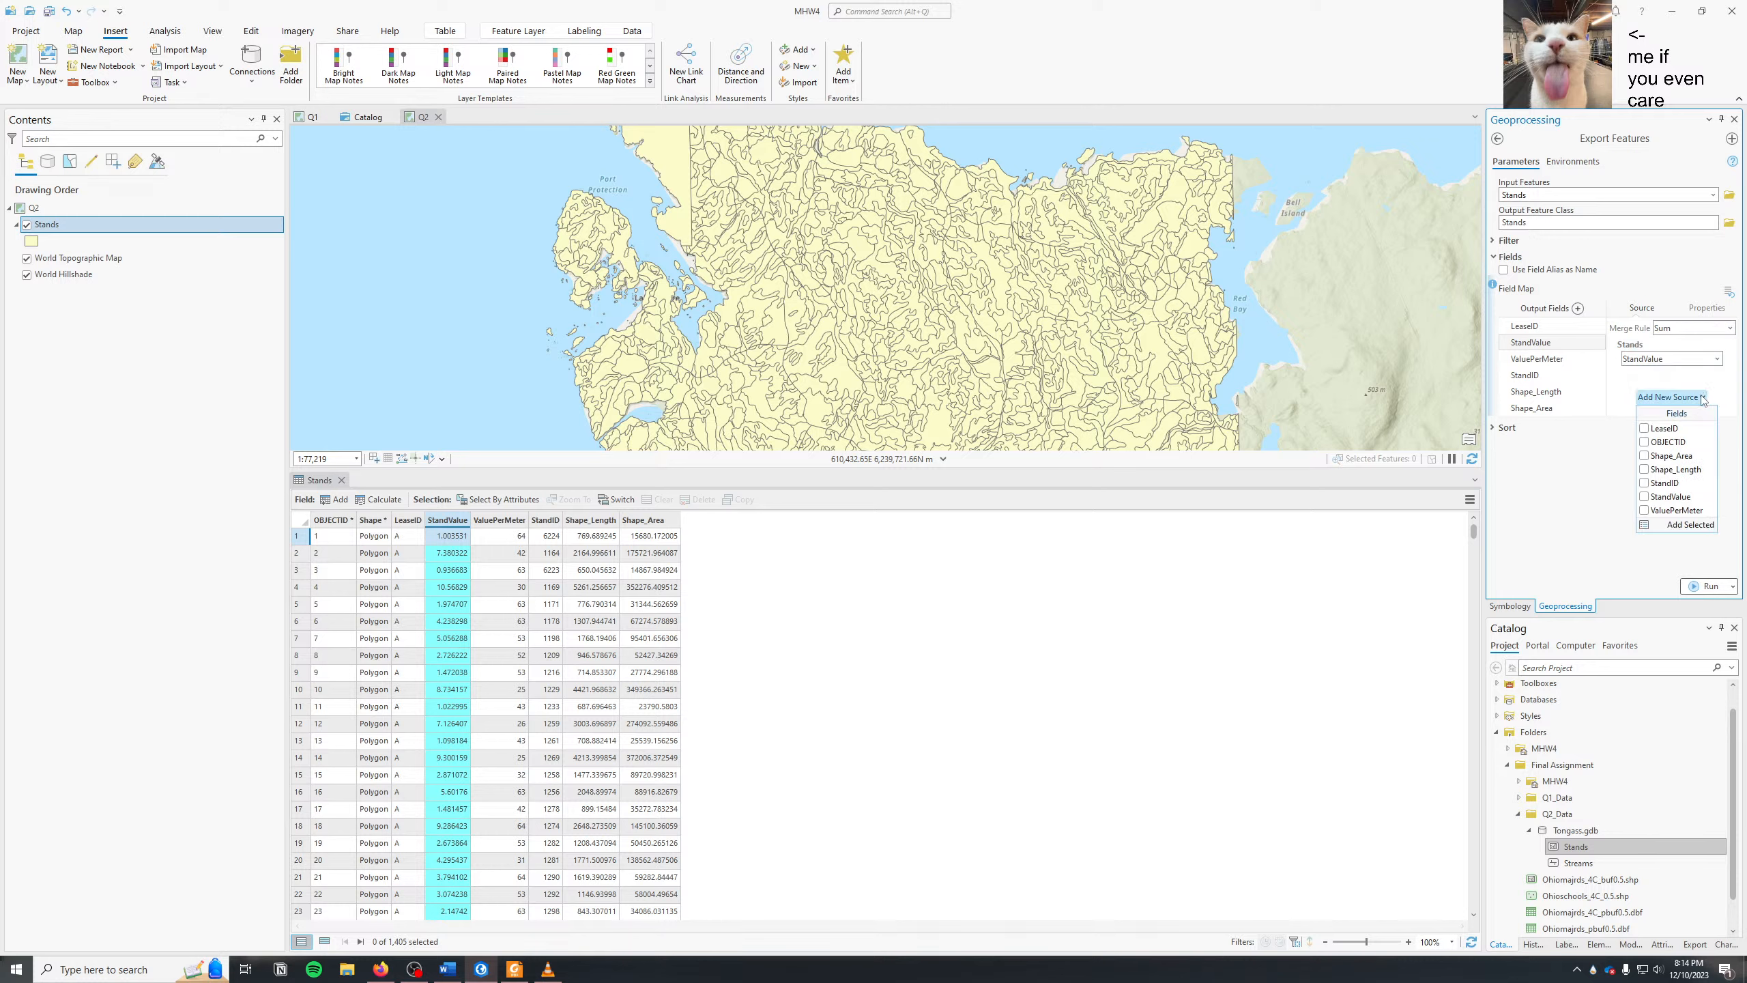
pyautogui.click(1644, 428)
pyautogui.click(1645, 428)
pyautogui.click(1645, 525)
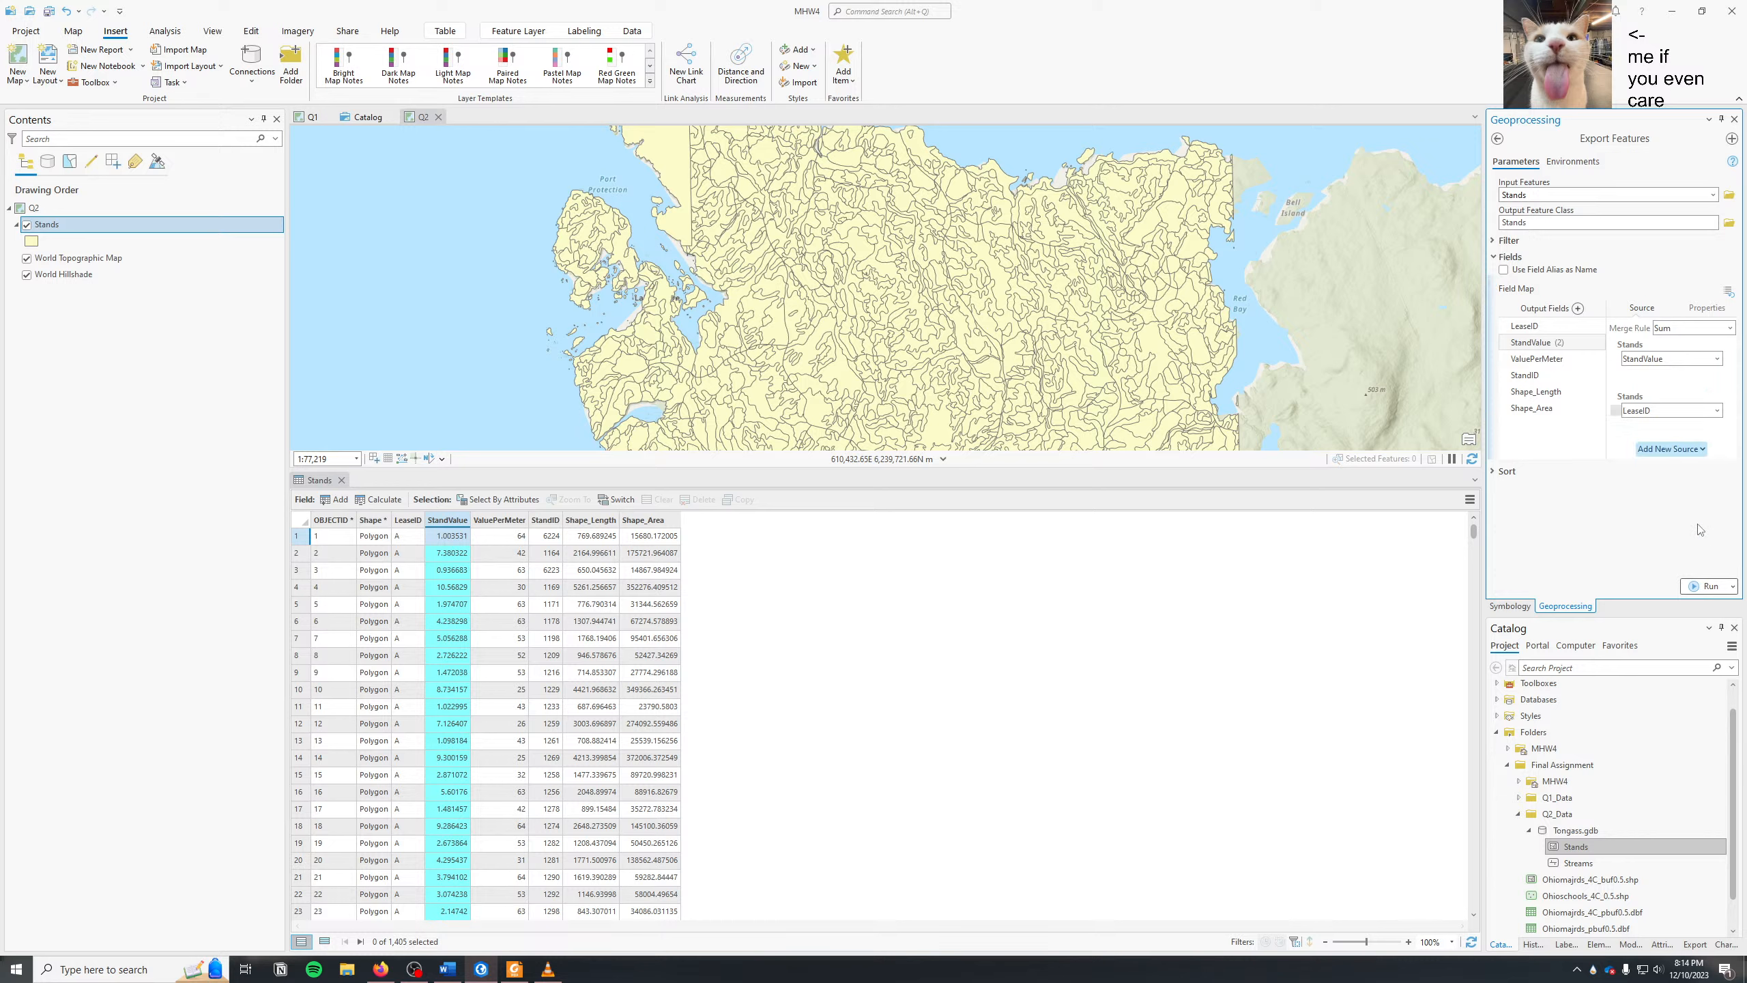
pyautogui.click(1679, 425)
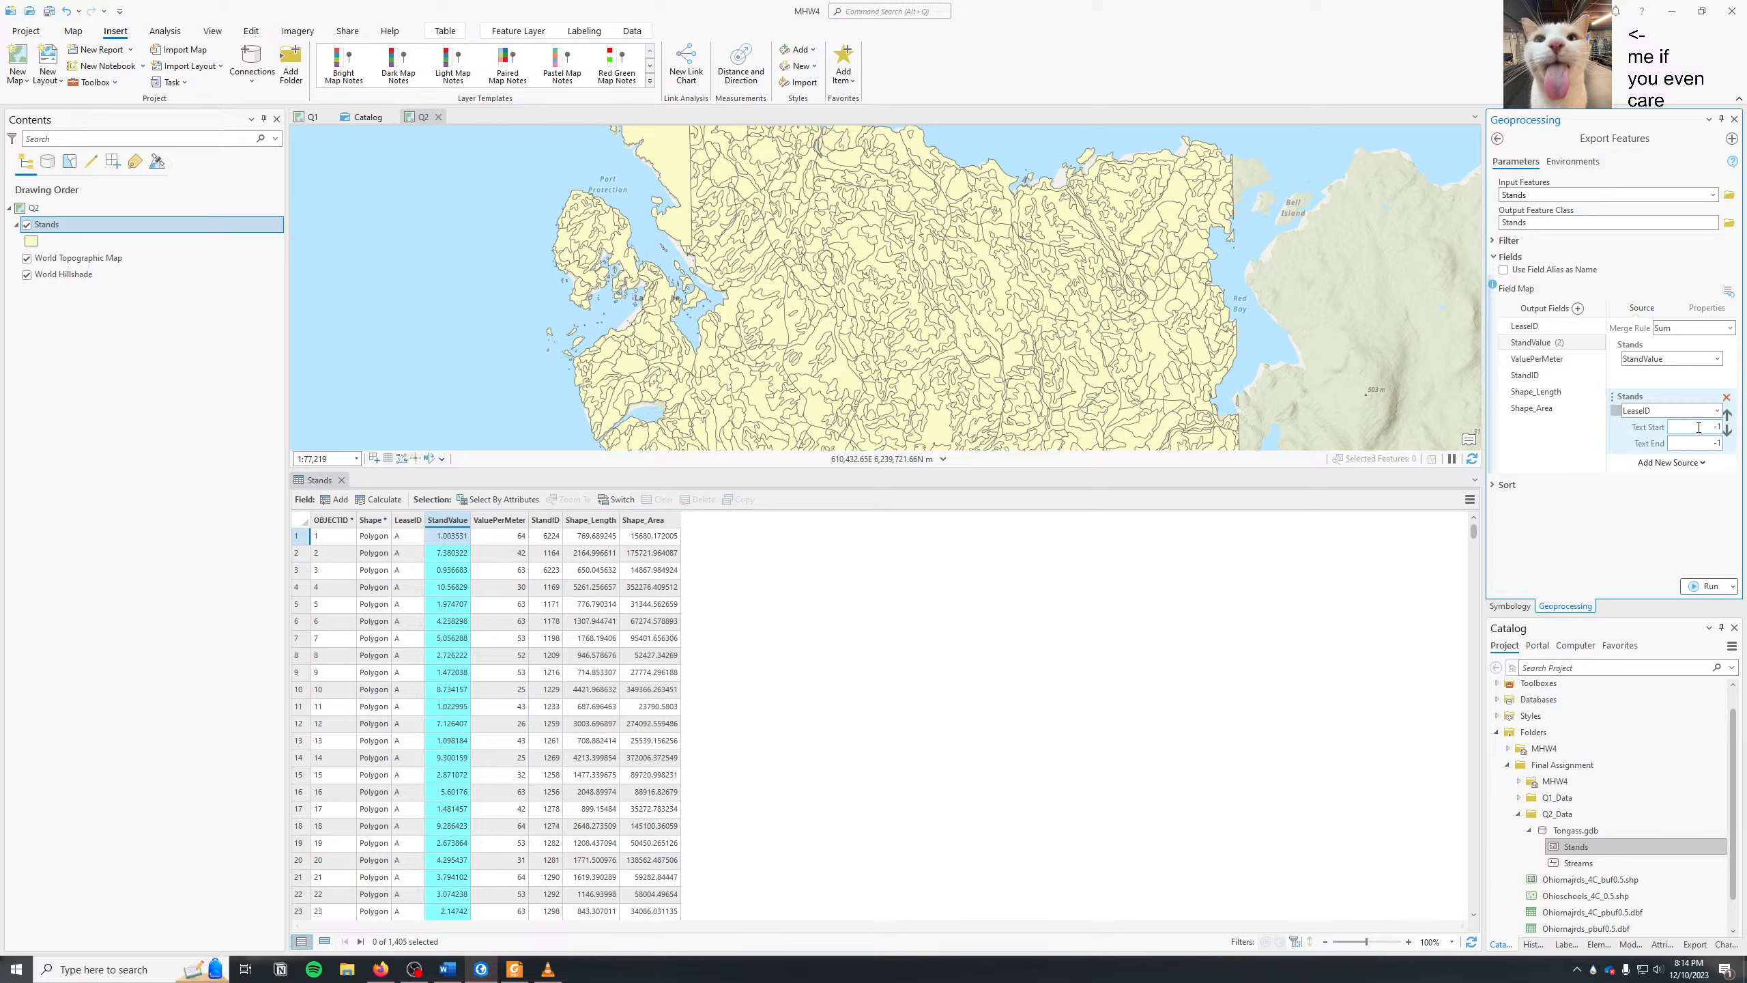
pyautogui.click(1727, 397)
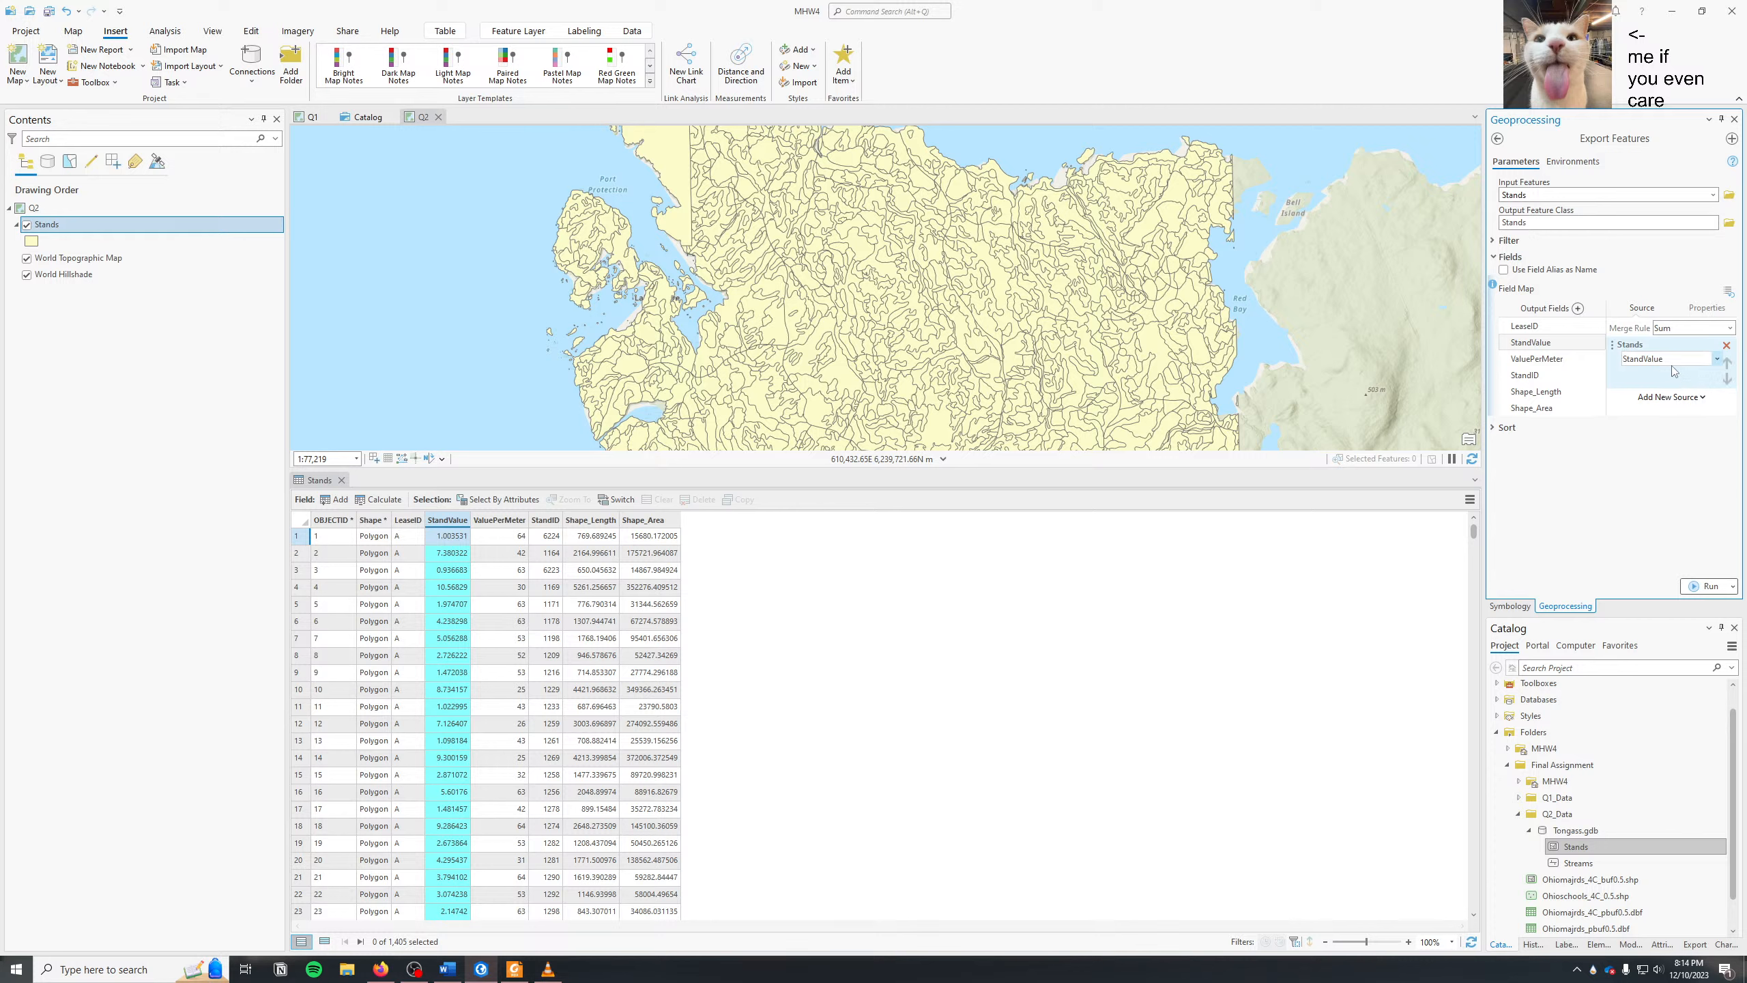
# - Check the StandValue field properties and the source settings of the ValuePerMeter and StandID output fields
pyautogui.click(1707, 308)
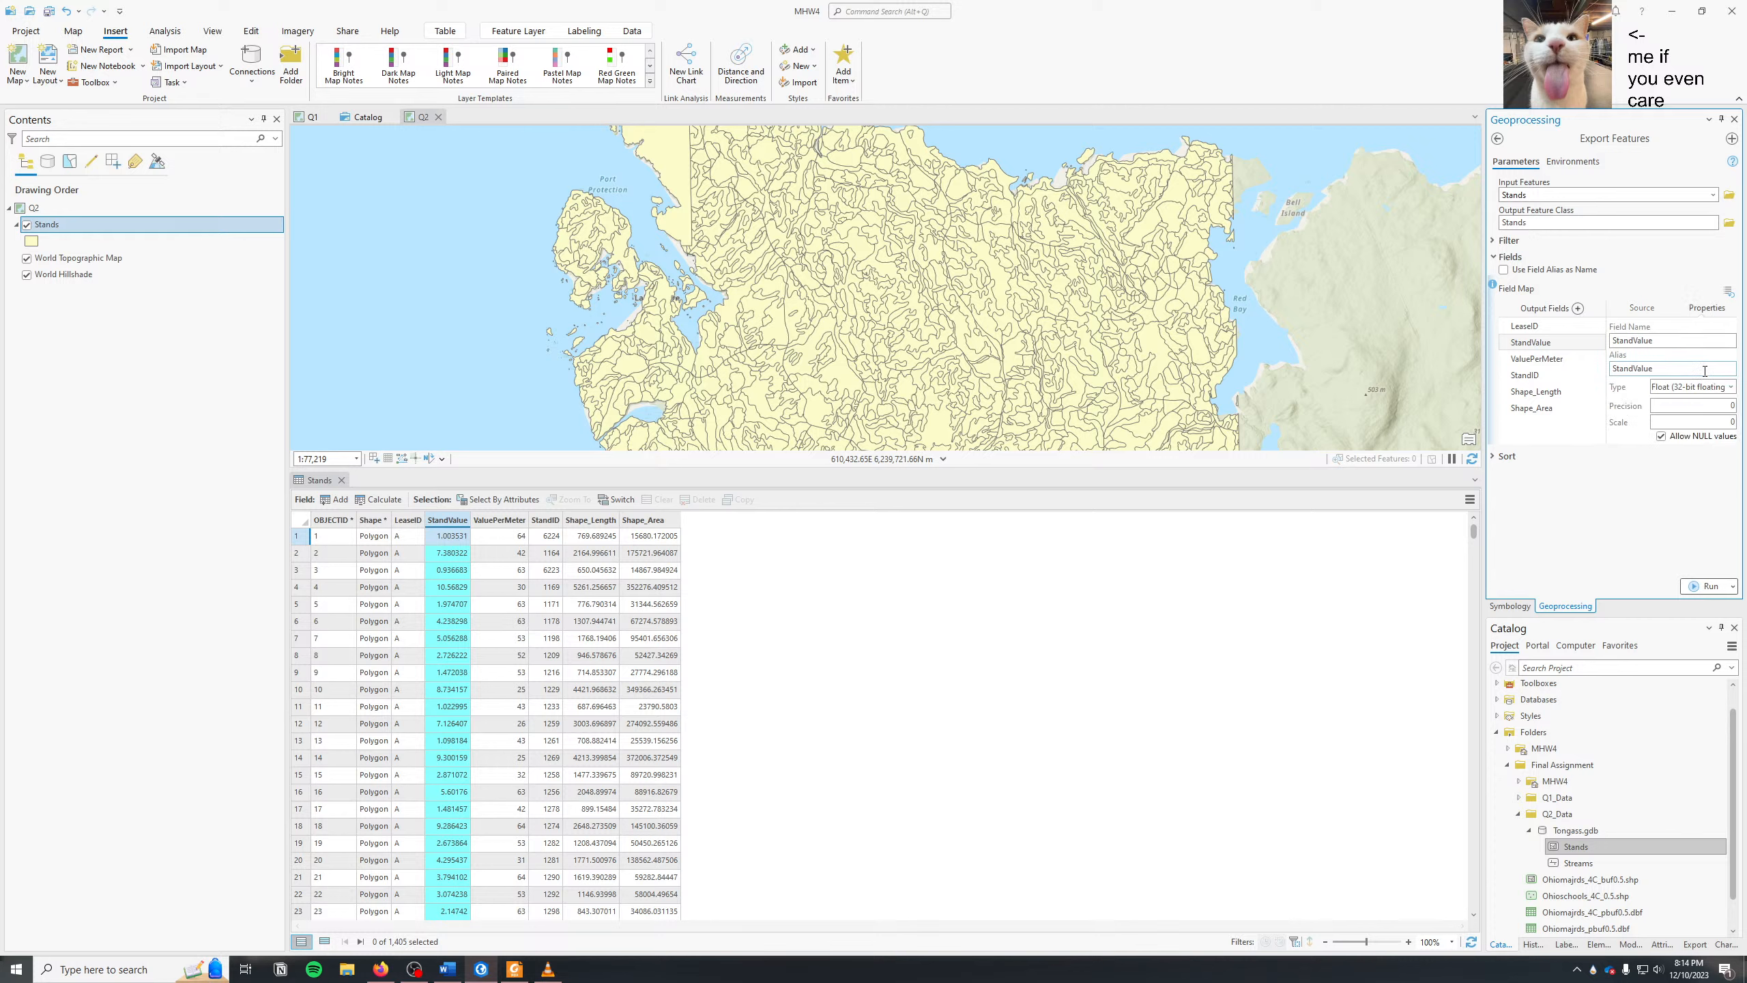
pyautogui.click(1642, 308)
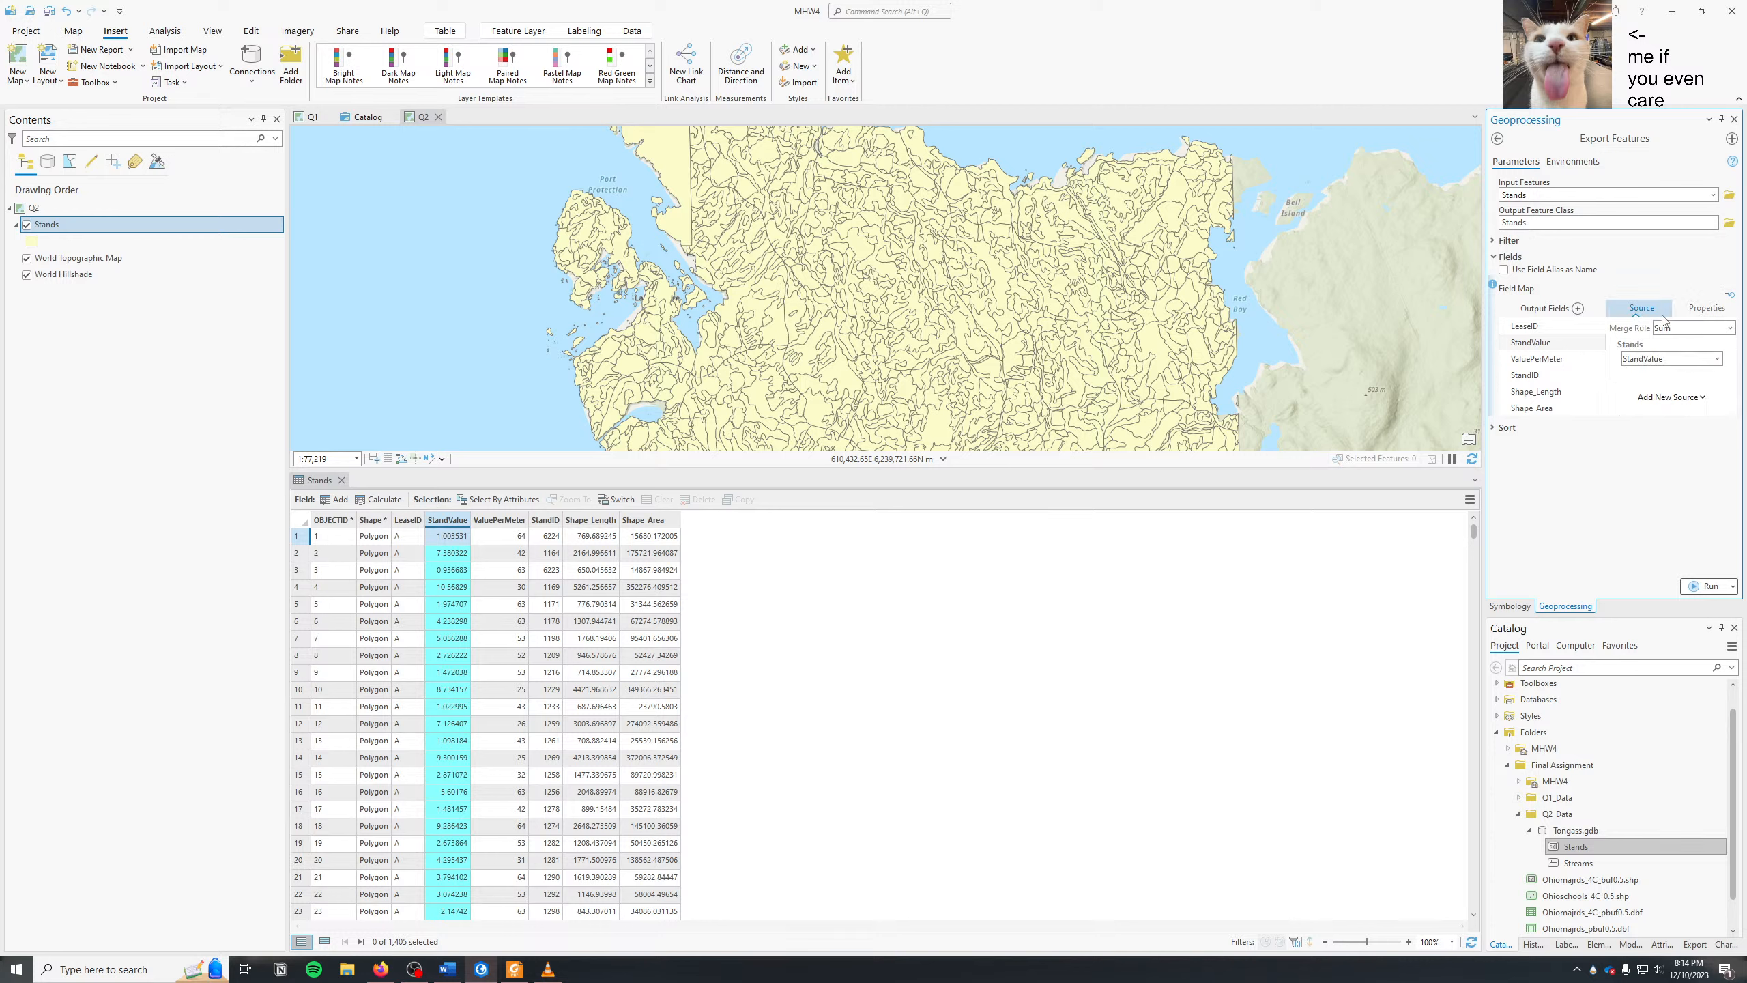
pyautogui.click(1538, 358)
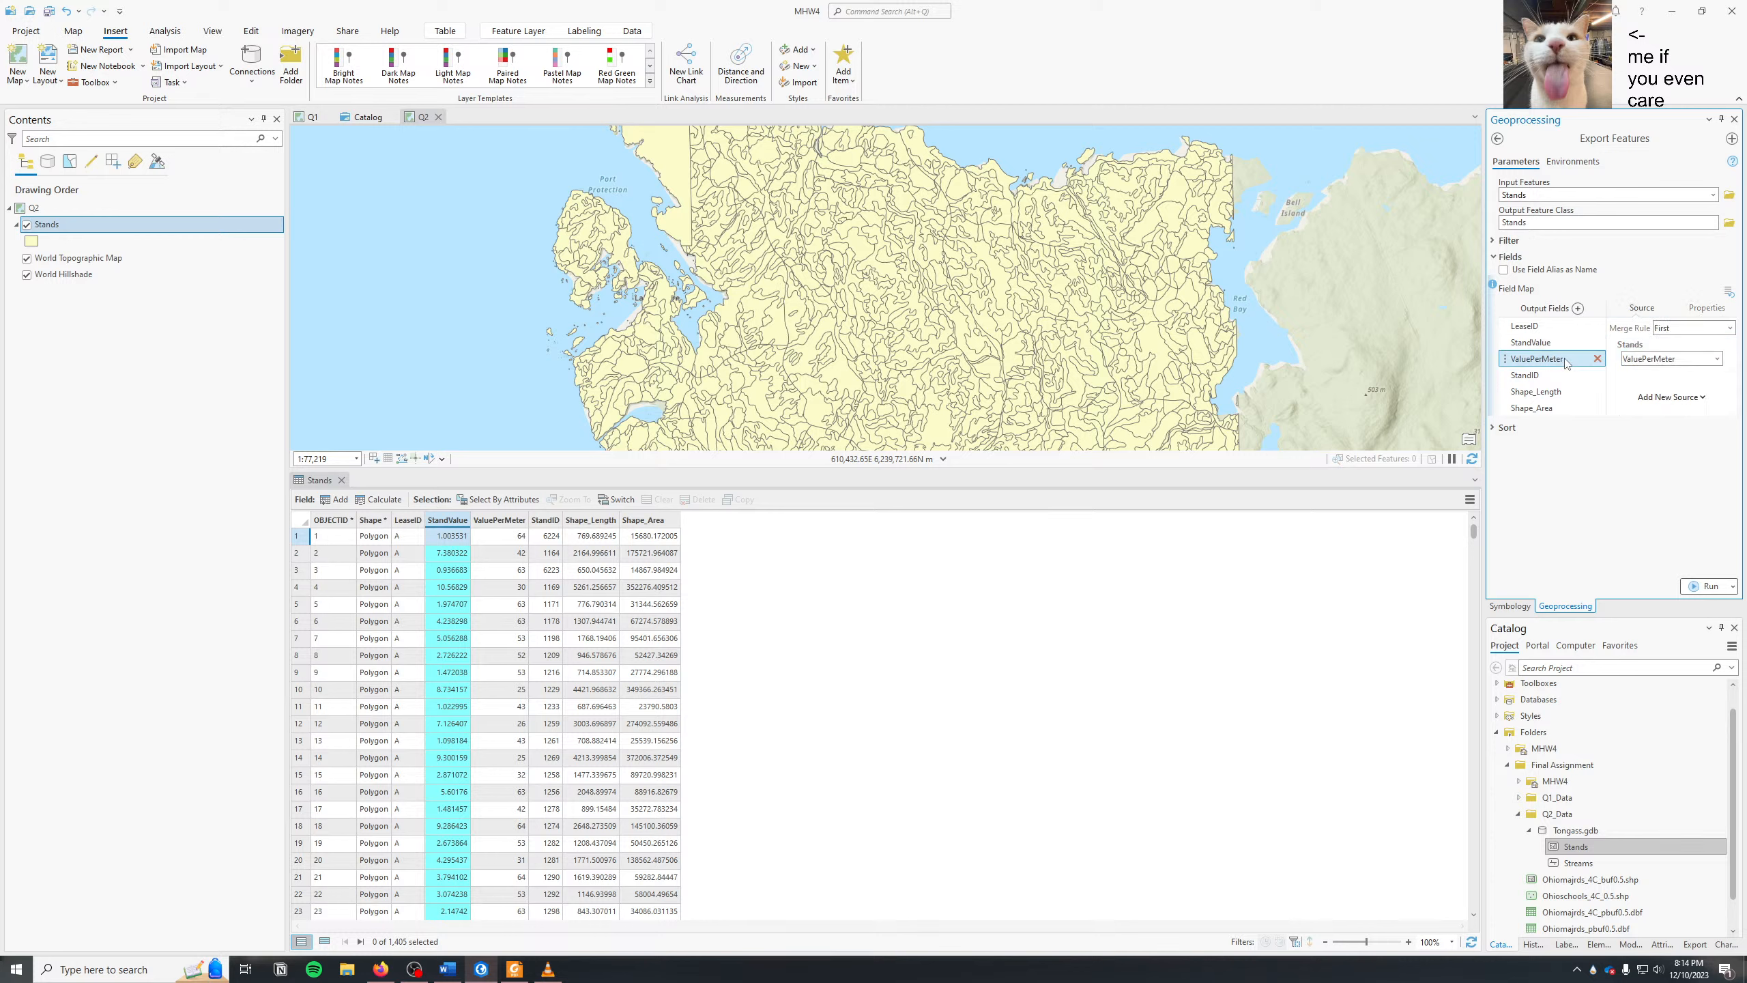
pyautogui.click(1535, 375)
pyautogui.click(1552, 361)
# - Check the sort field and order options, leave them empty, and run Export Features on Stands
pyautogui.click(1504, 428)
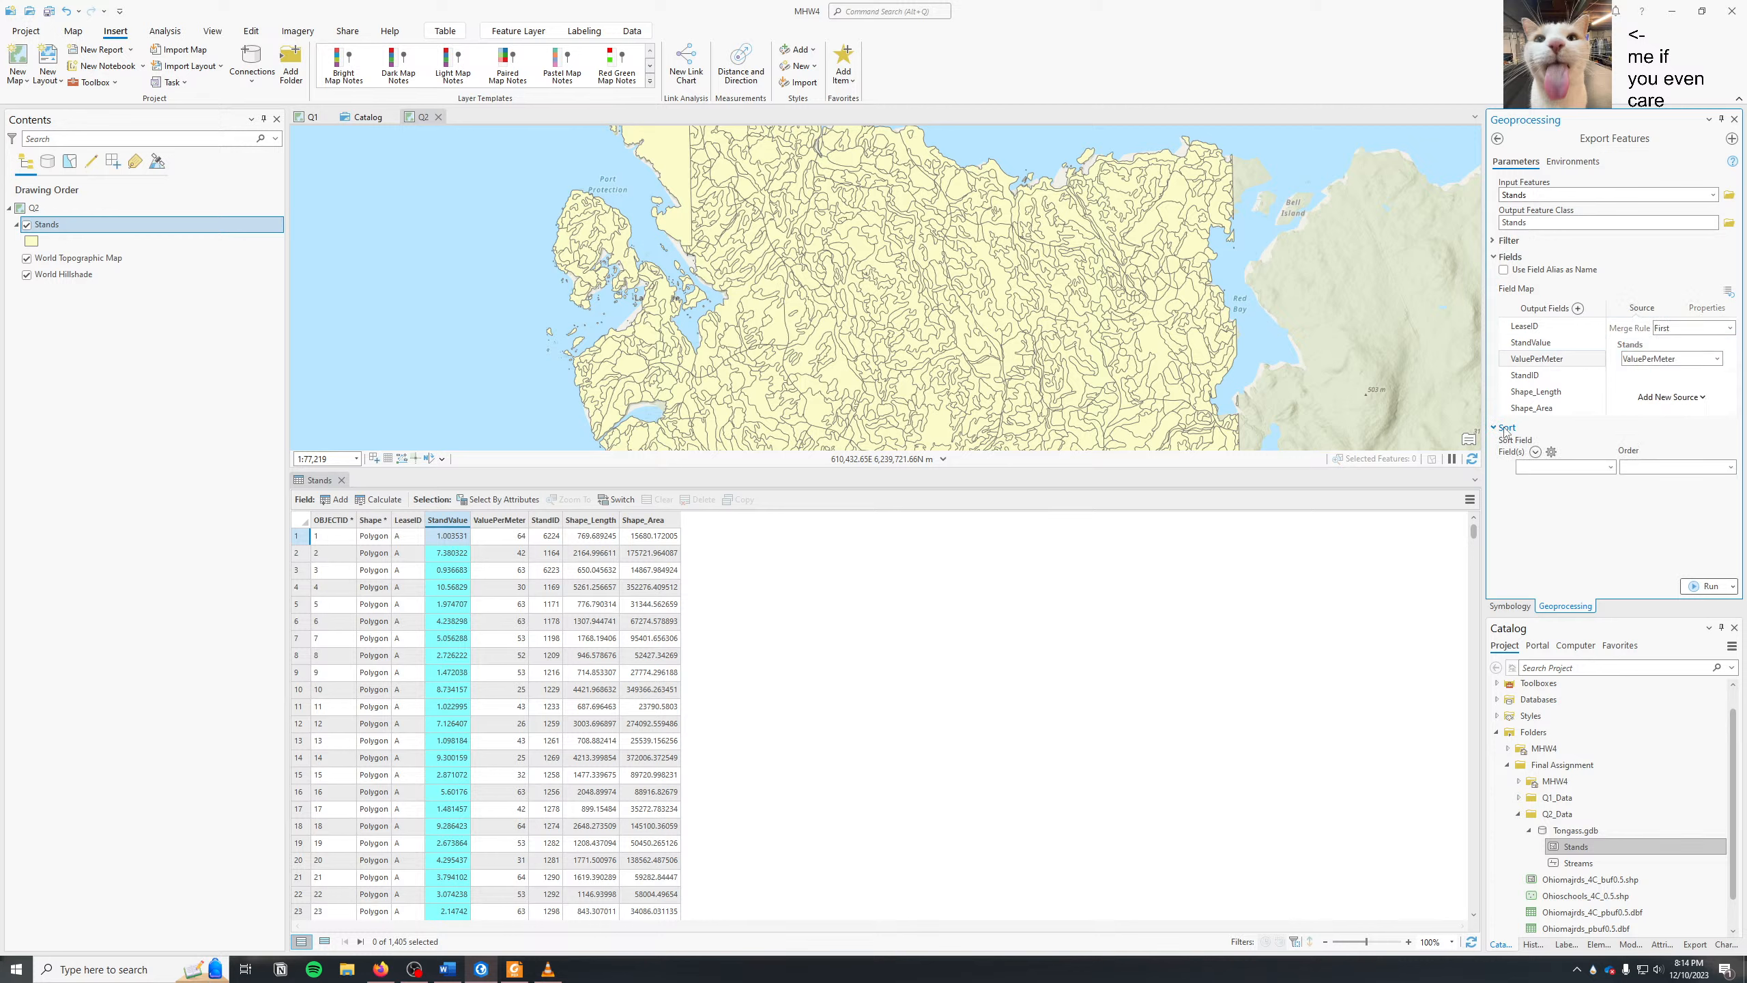
pyautogui.click(1611, 470)
pyautogui.click(1610, 470)
pyautogui.click(1732, 471)
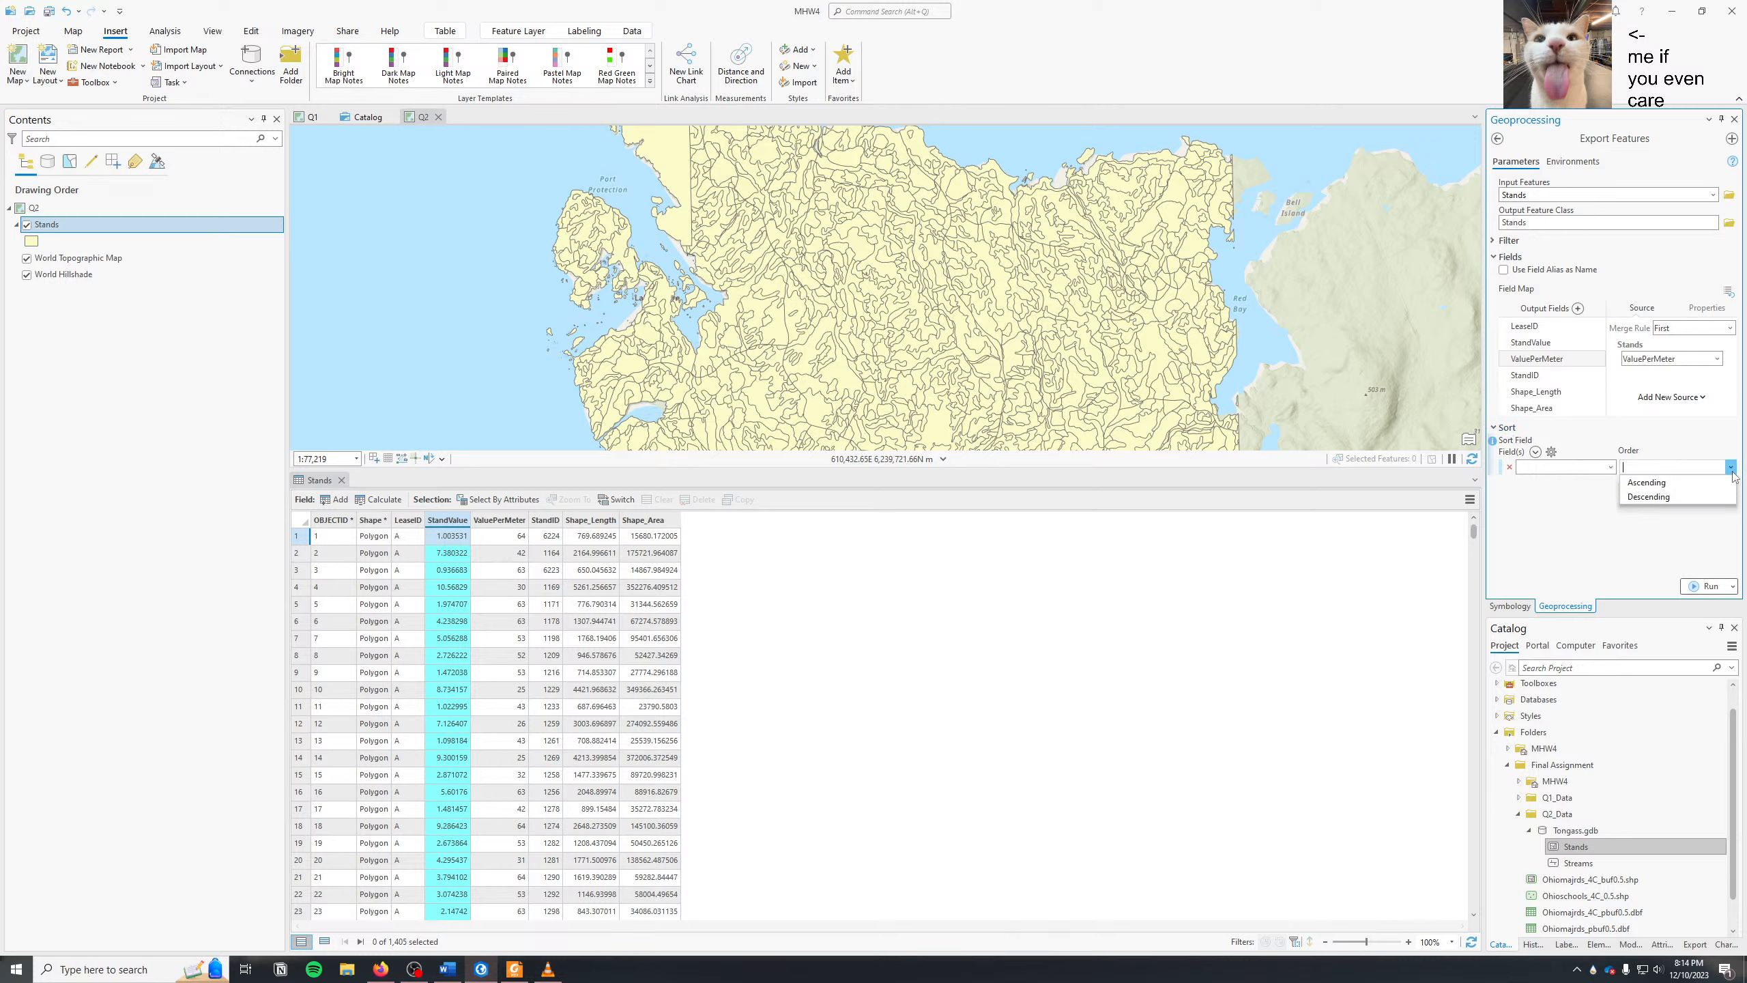
pyautogui.click(1733, 471)
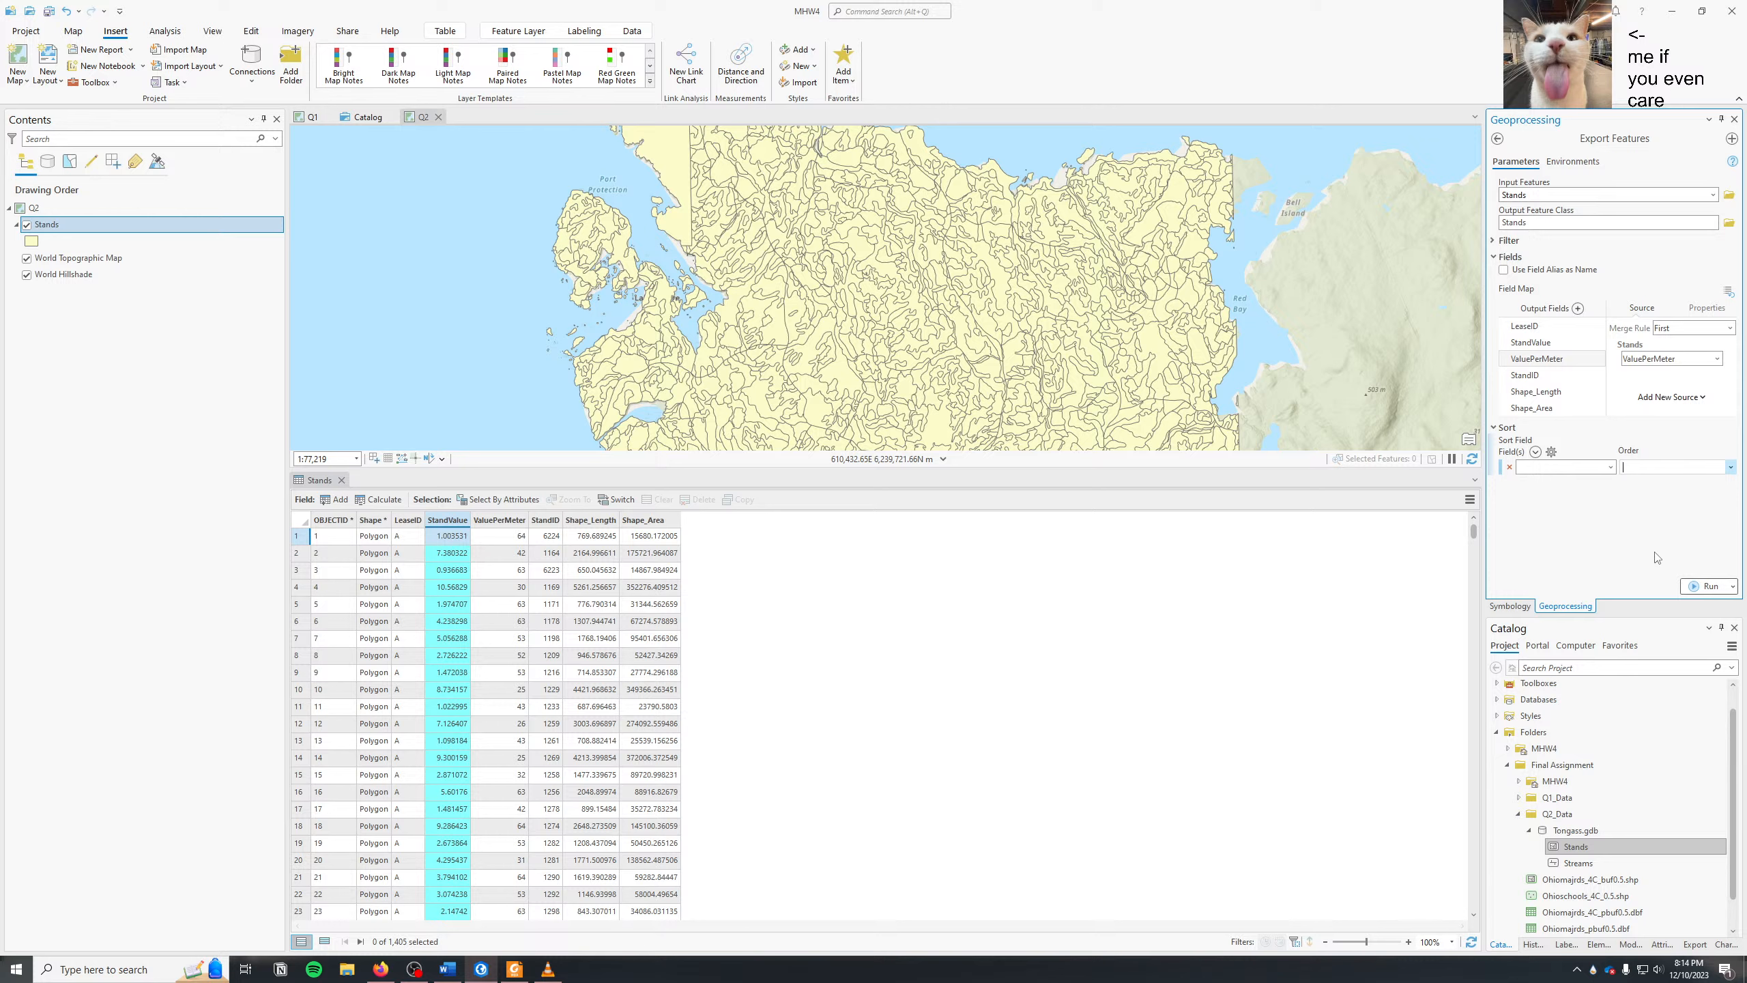
pyautogui.click(1708, 586)
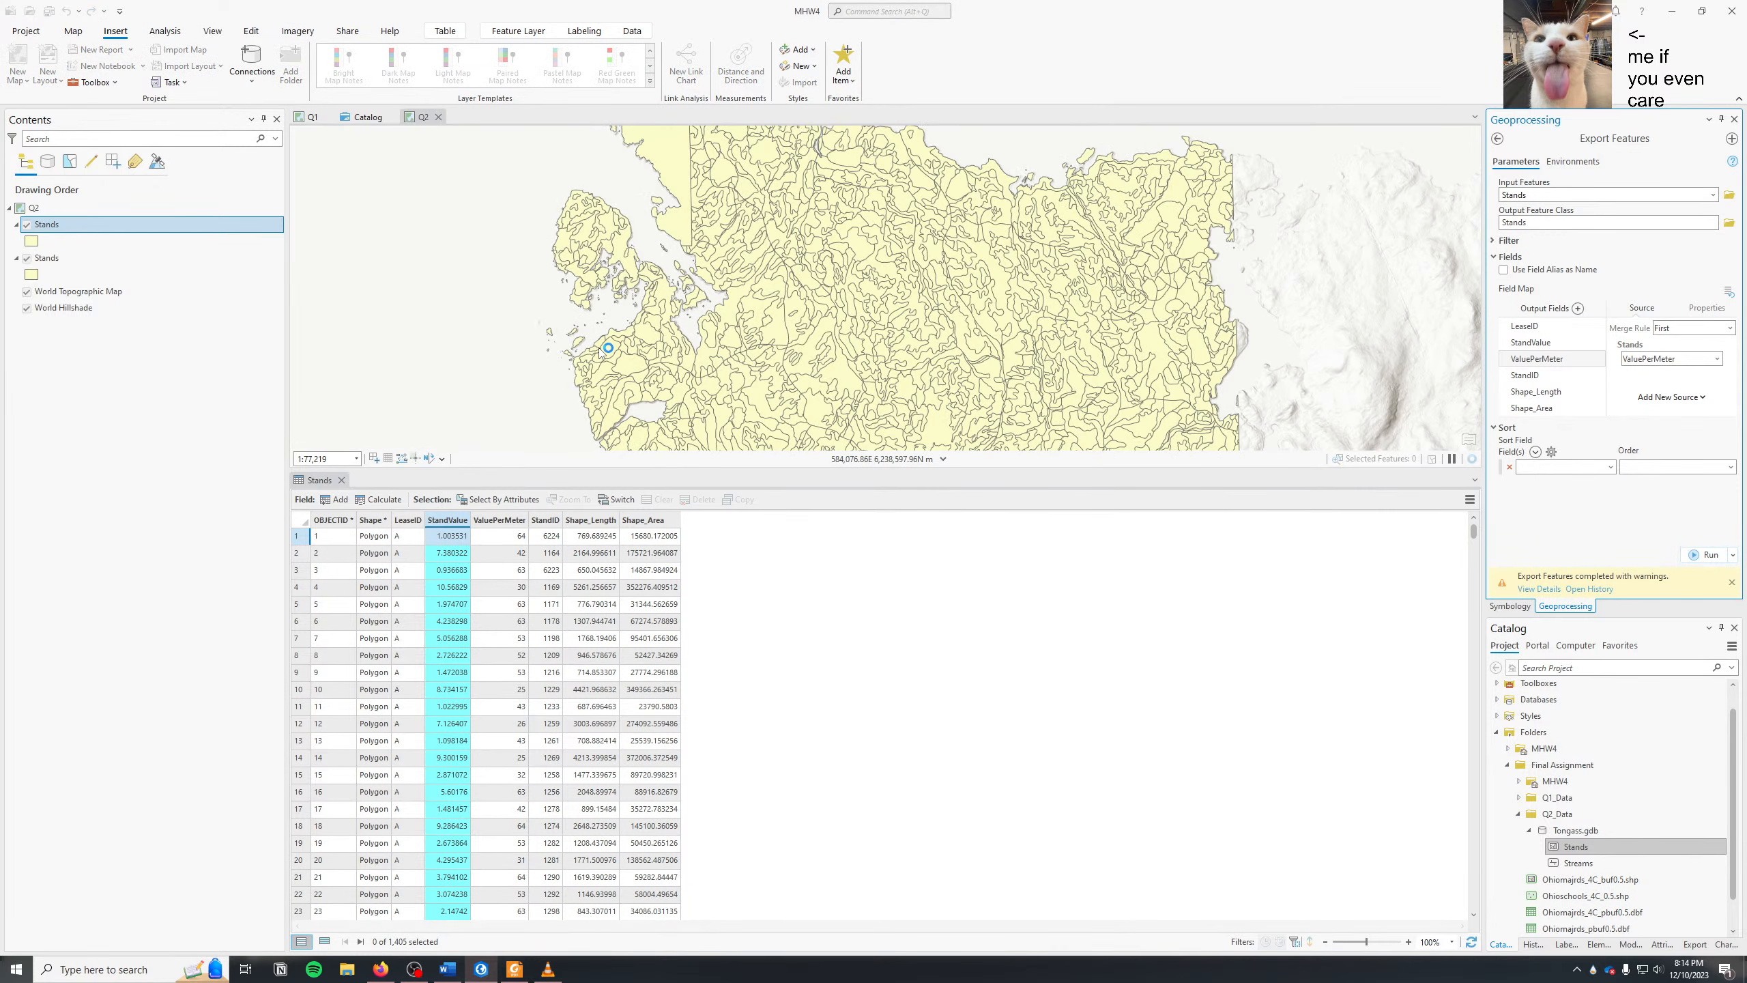
# - Hide the original Stands layer and open the exported Stands layer's attribute table
pyautogui.click(27, 258)
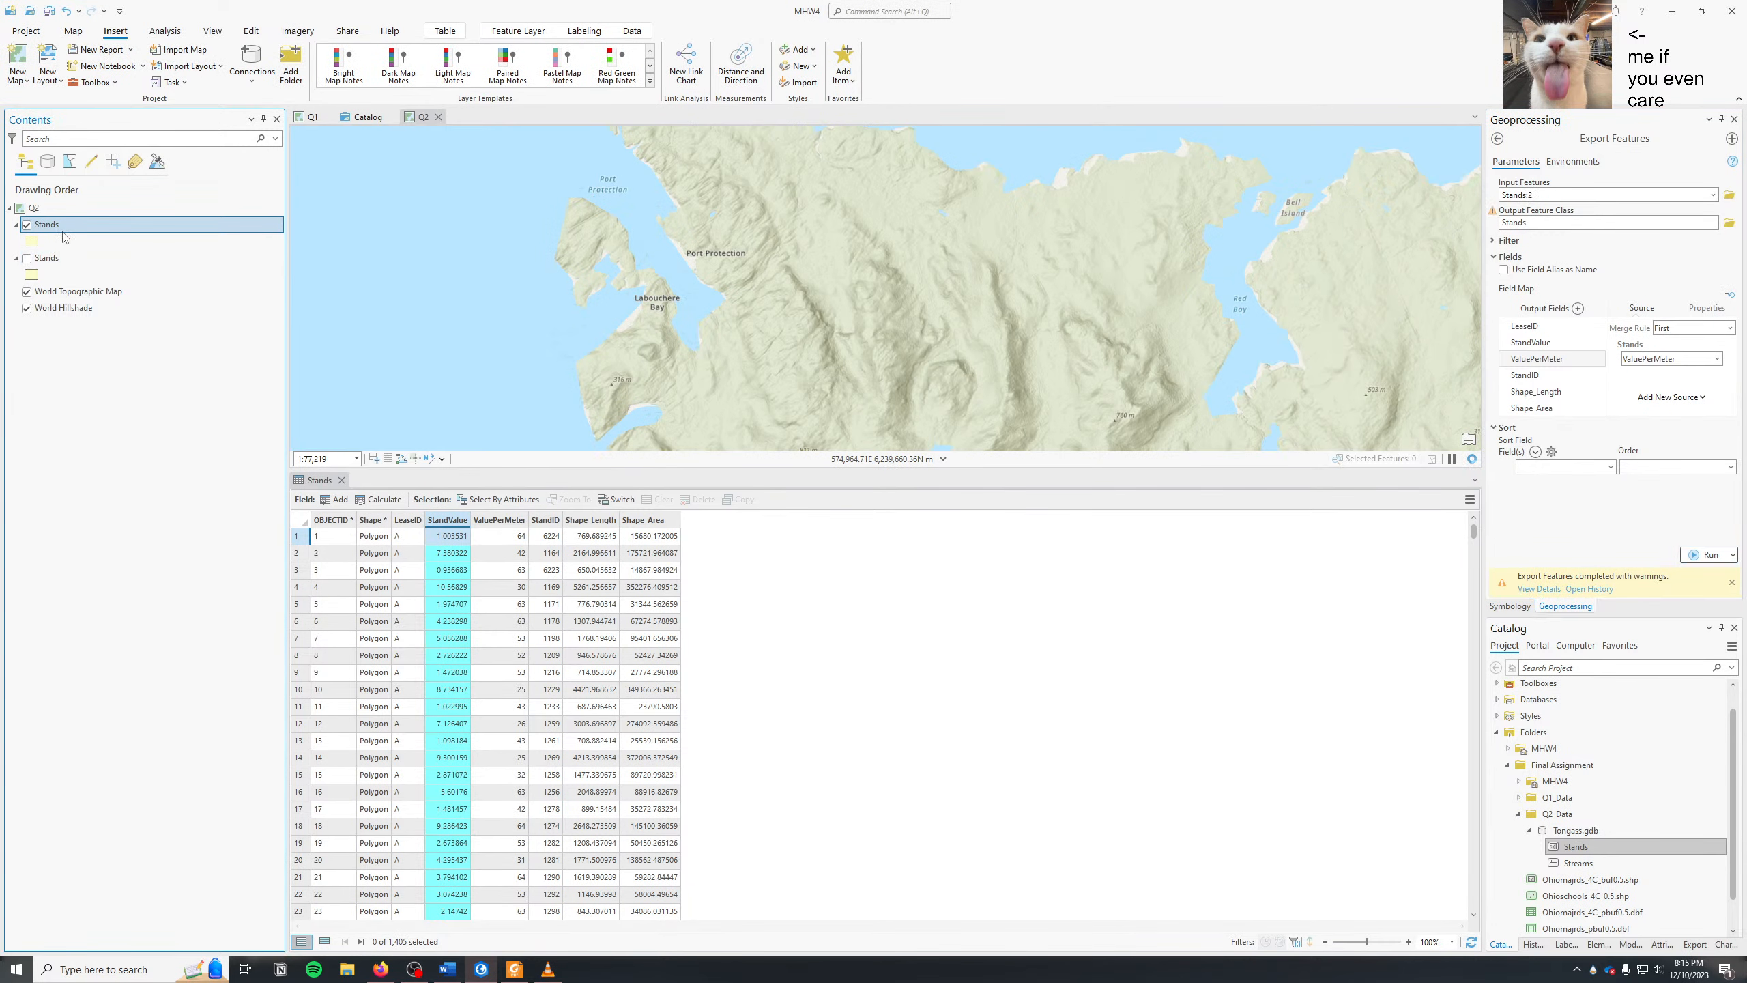
pyautogui.hotkey('ctrl', 'shift', 'a')
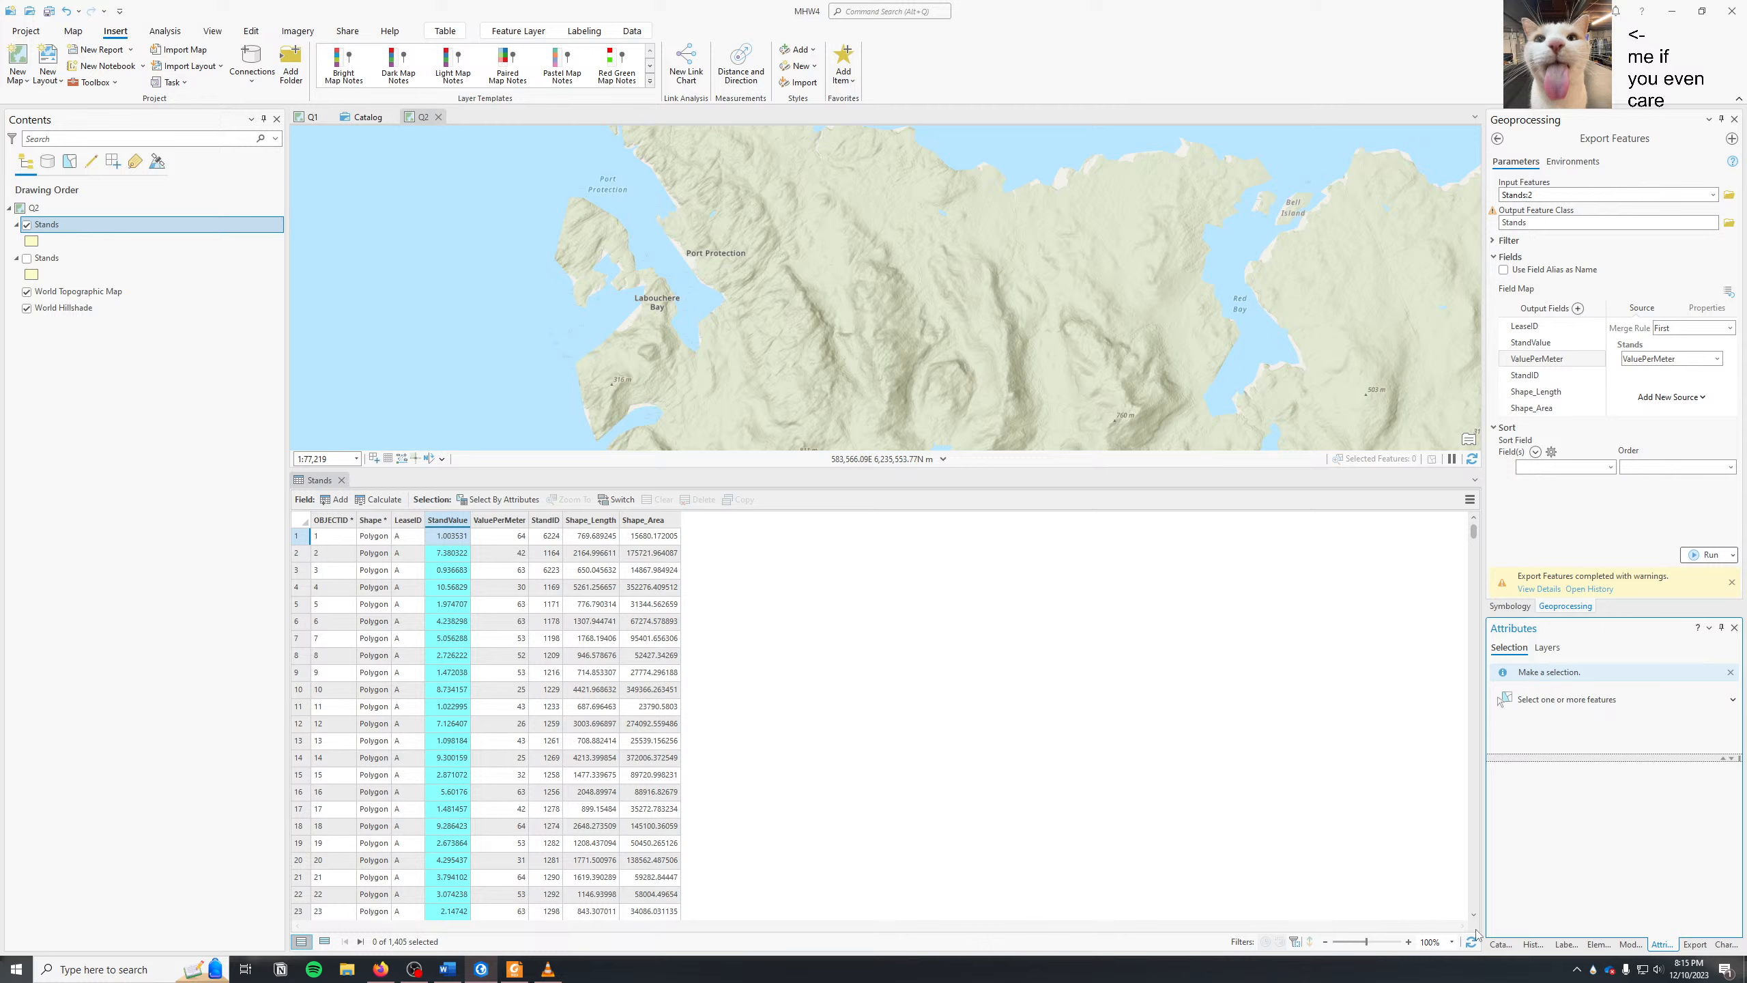
pyautogui.click(1500, 944)
pyautogui.hotkey('ctrl', 't')
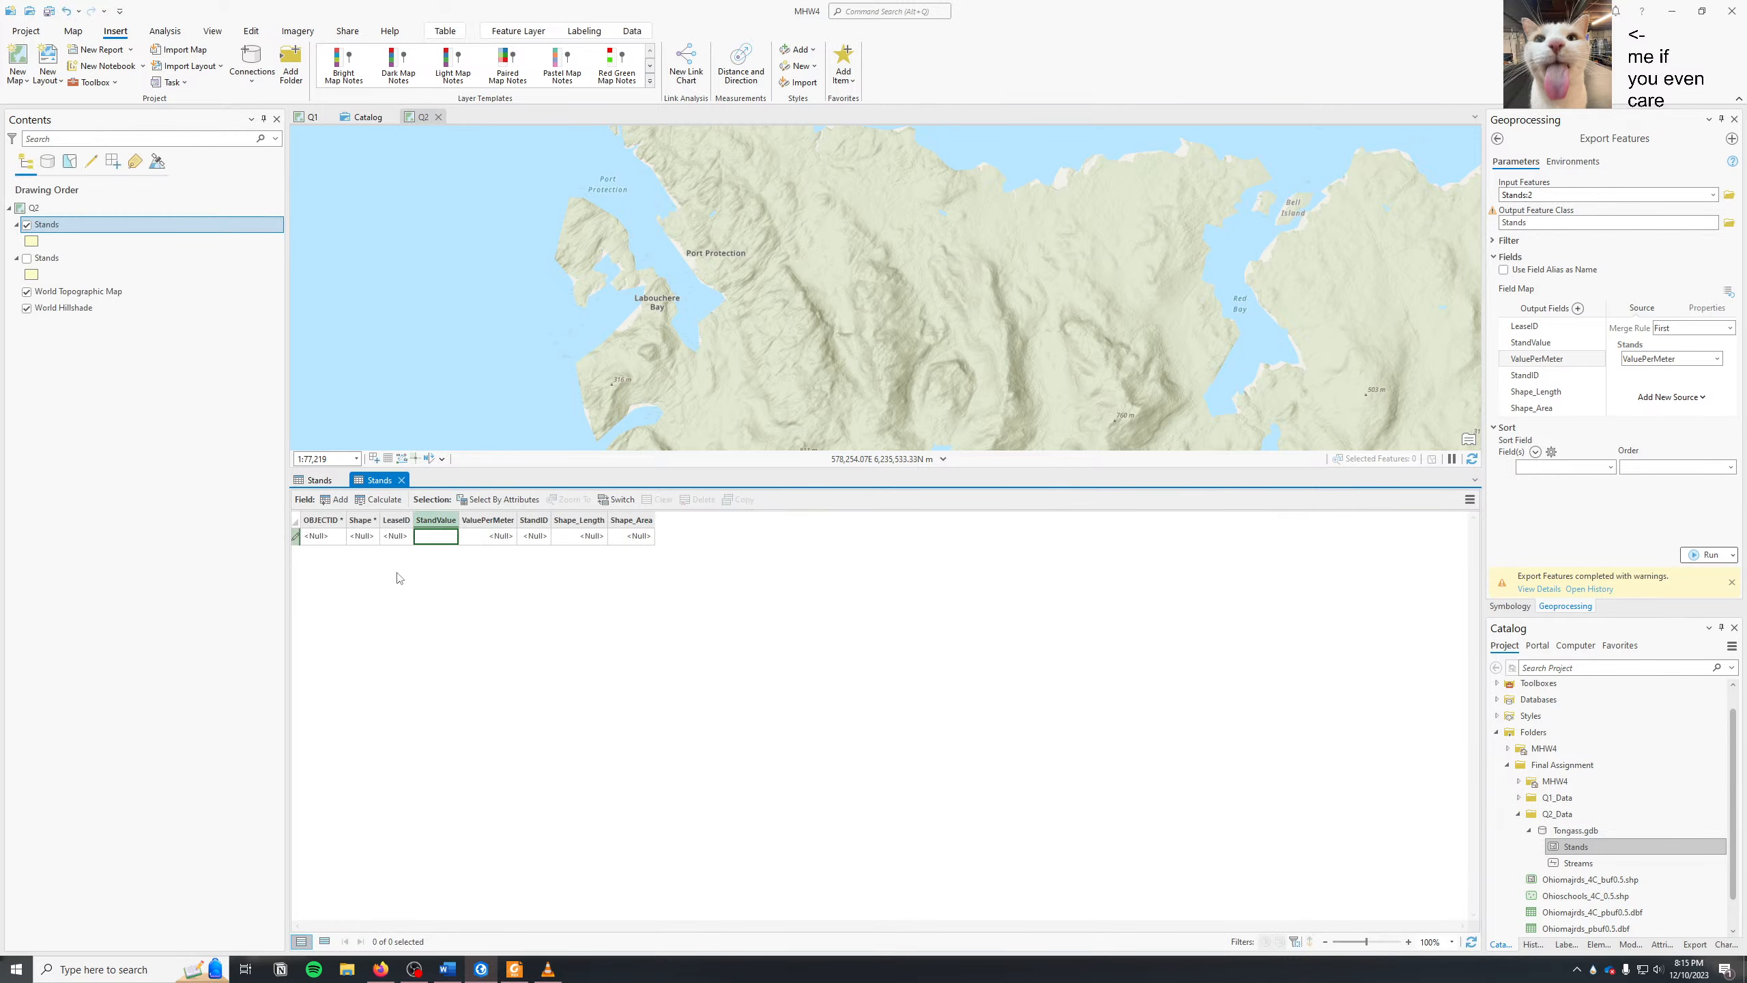
# - Compare the exported and original Stands tables, close the exported layer's table, and show the original layer again
pyautogui.click(333, 480)
pyautogui.click(375, 480)
pyautogui.click(320, 480)
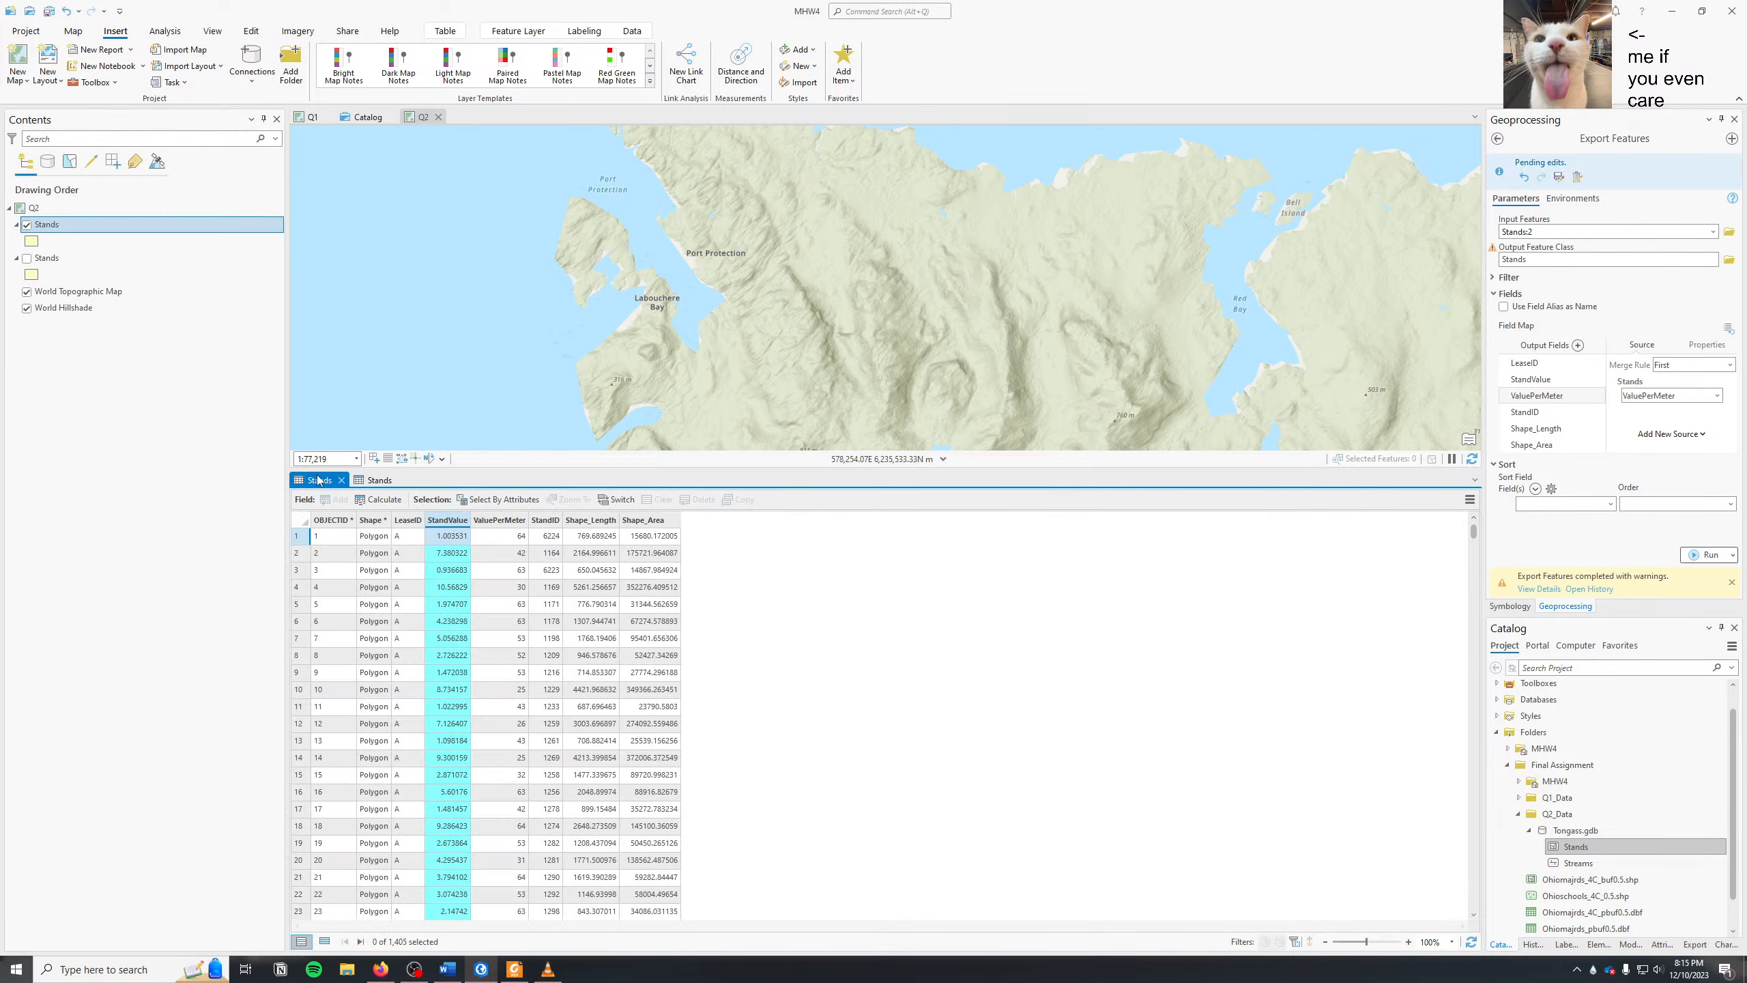
pyautogui.click(378, 480)
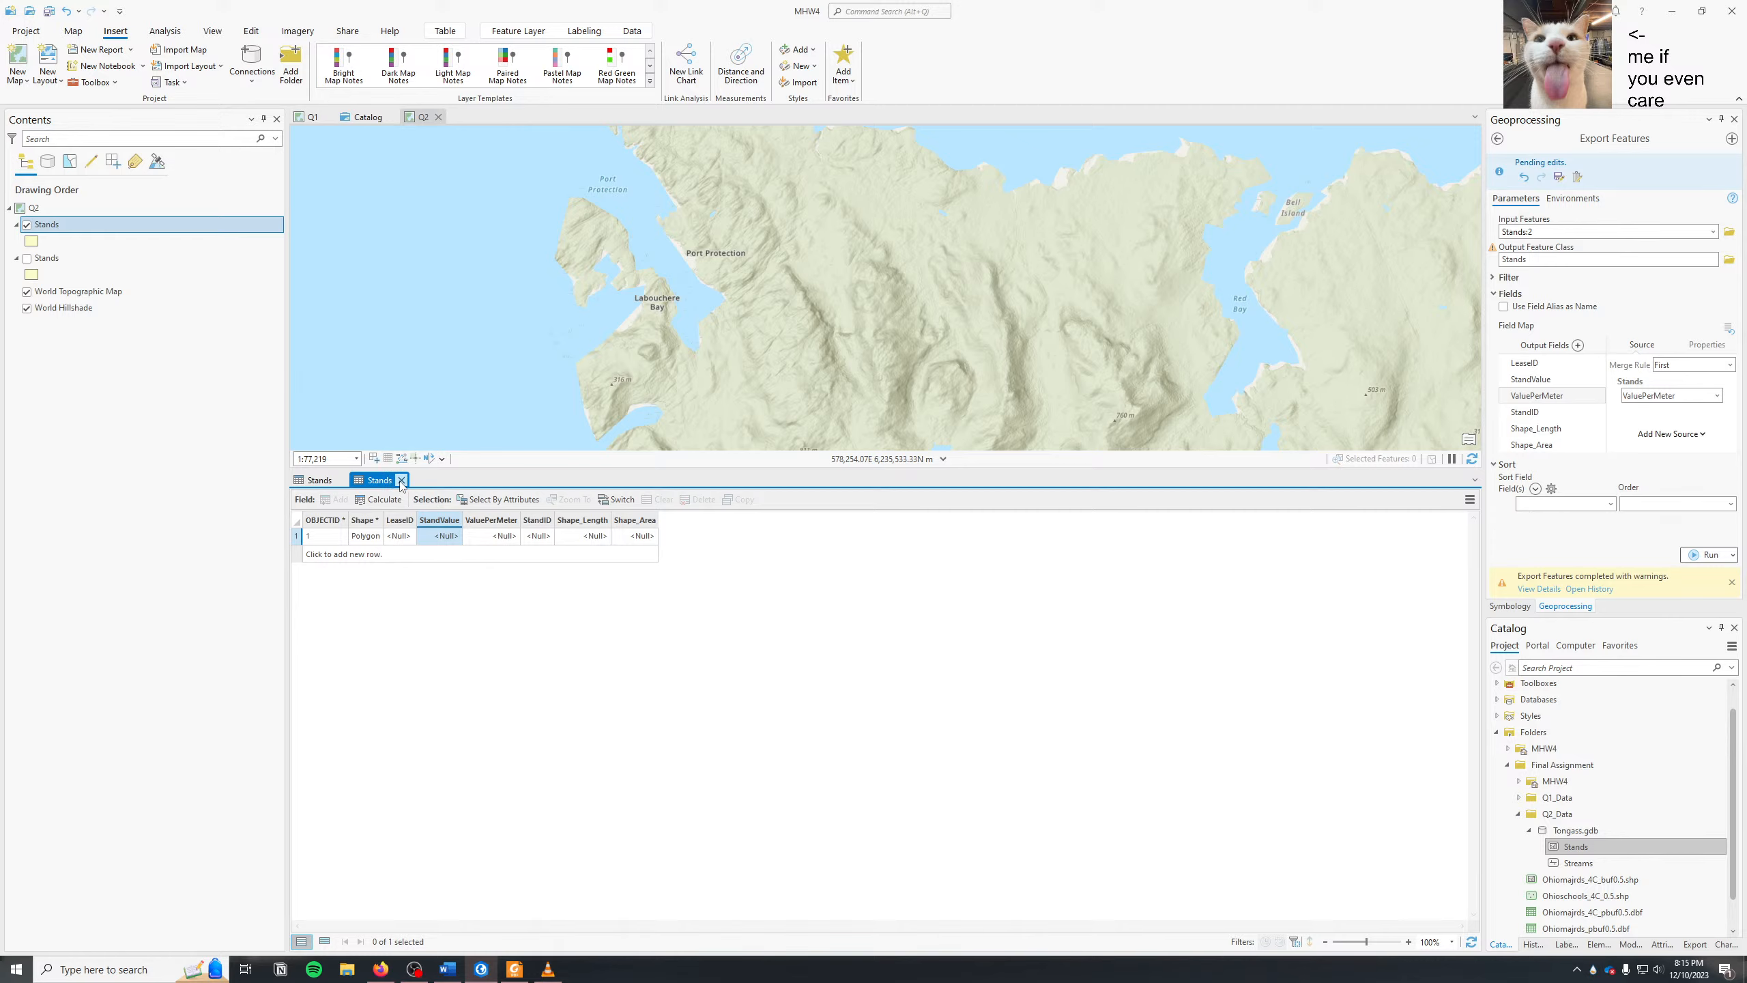
pyautogui.click(402, 480)
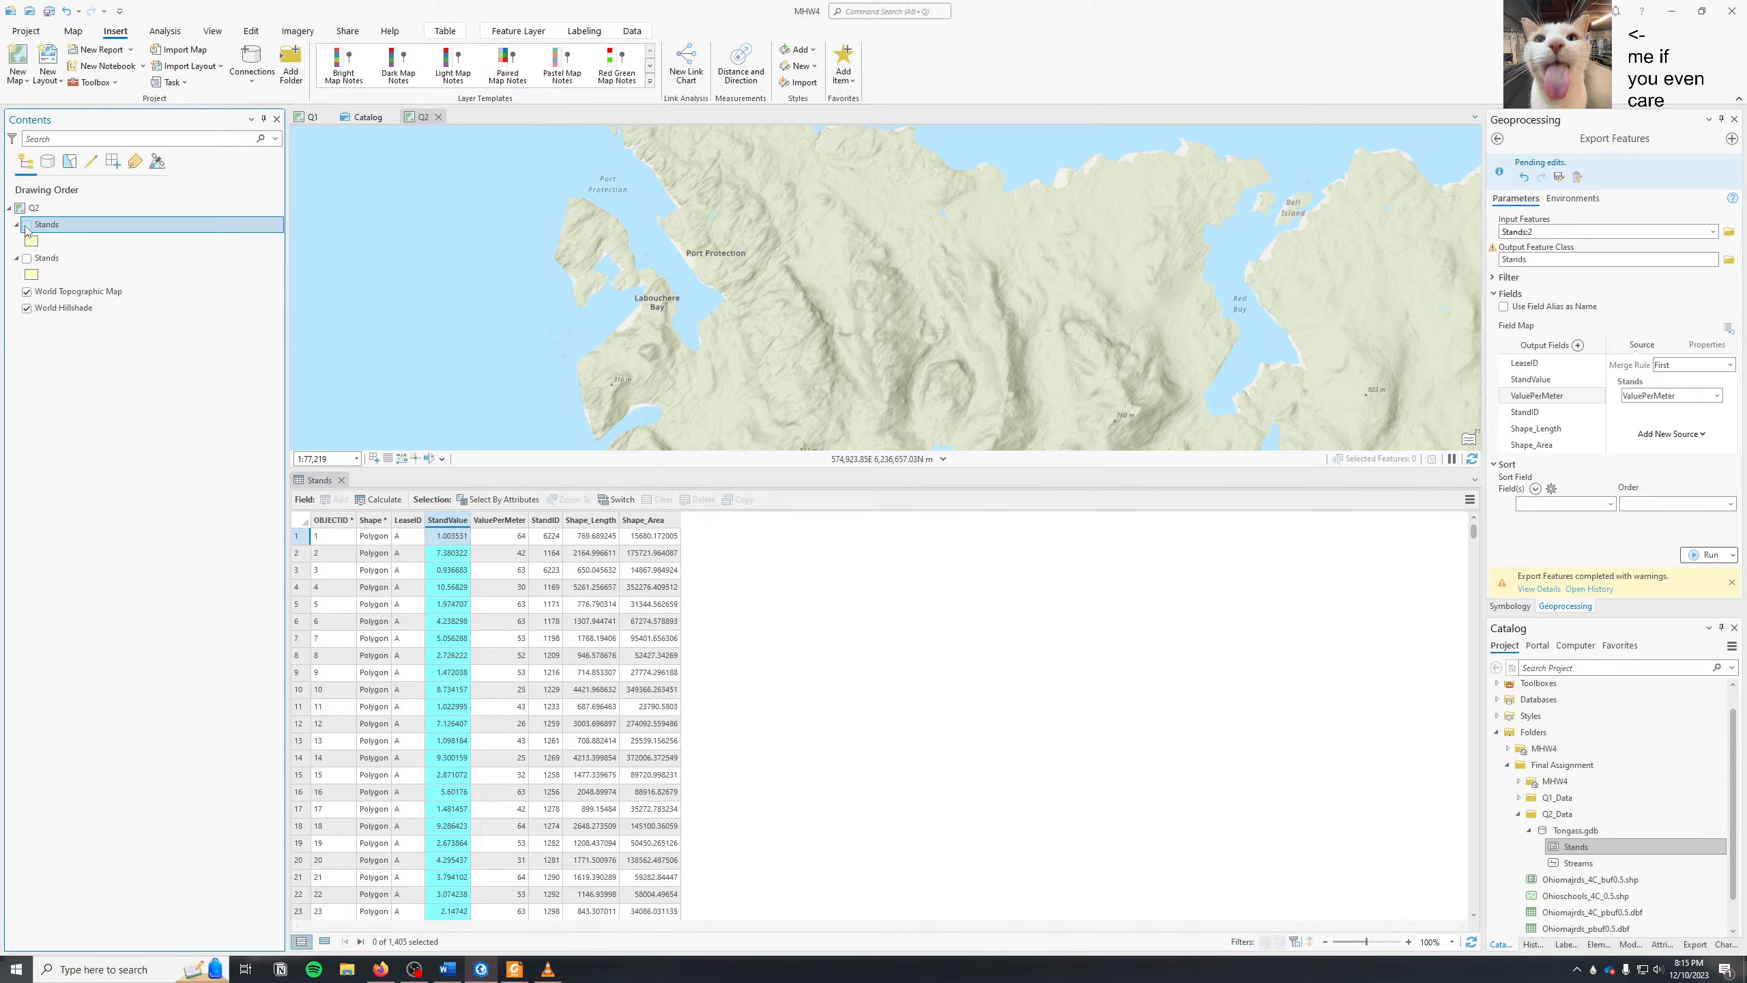
pyautogui.click(26, 258)
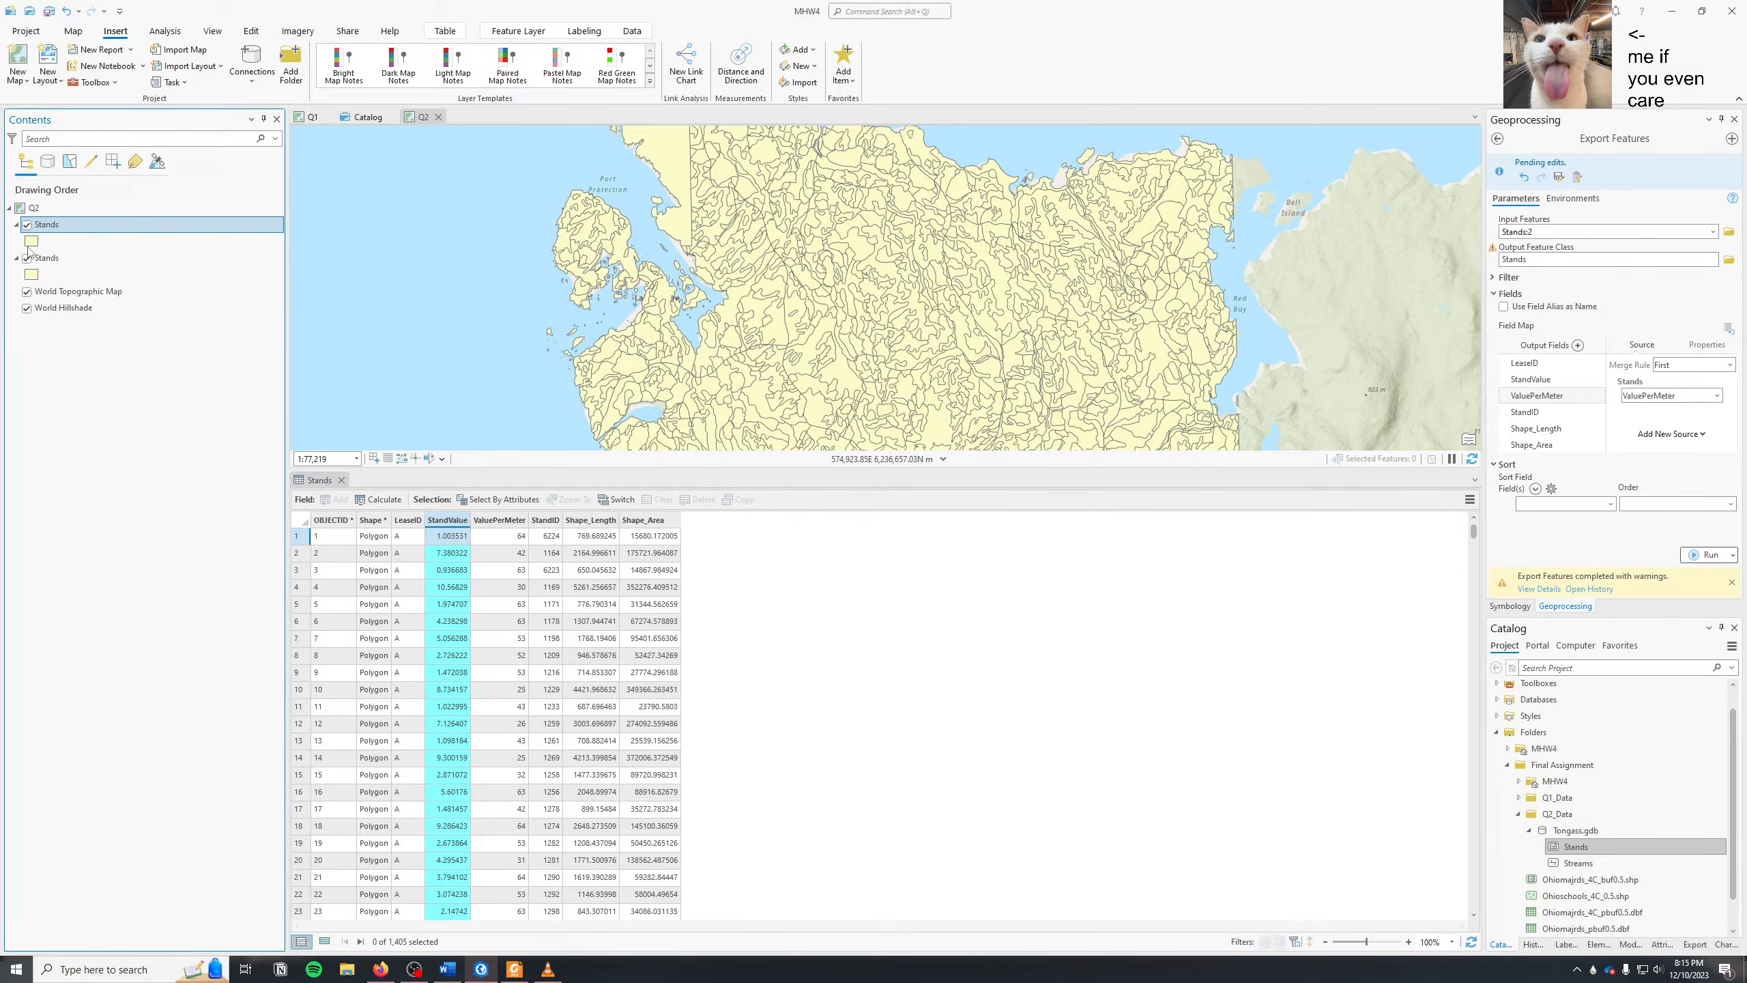
pyautogui.rightClick(56, 228)
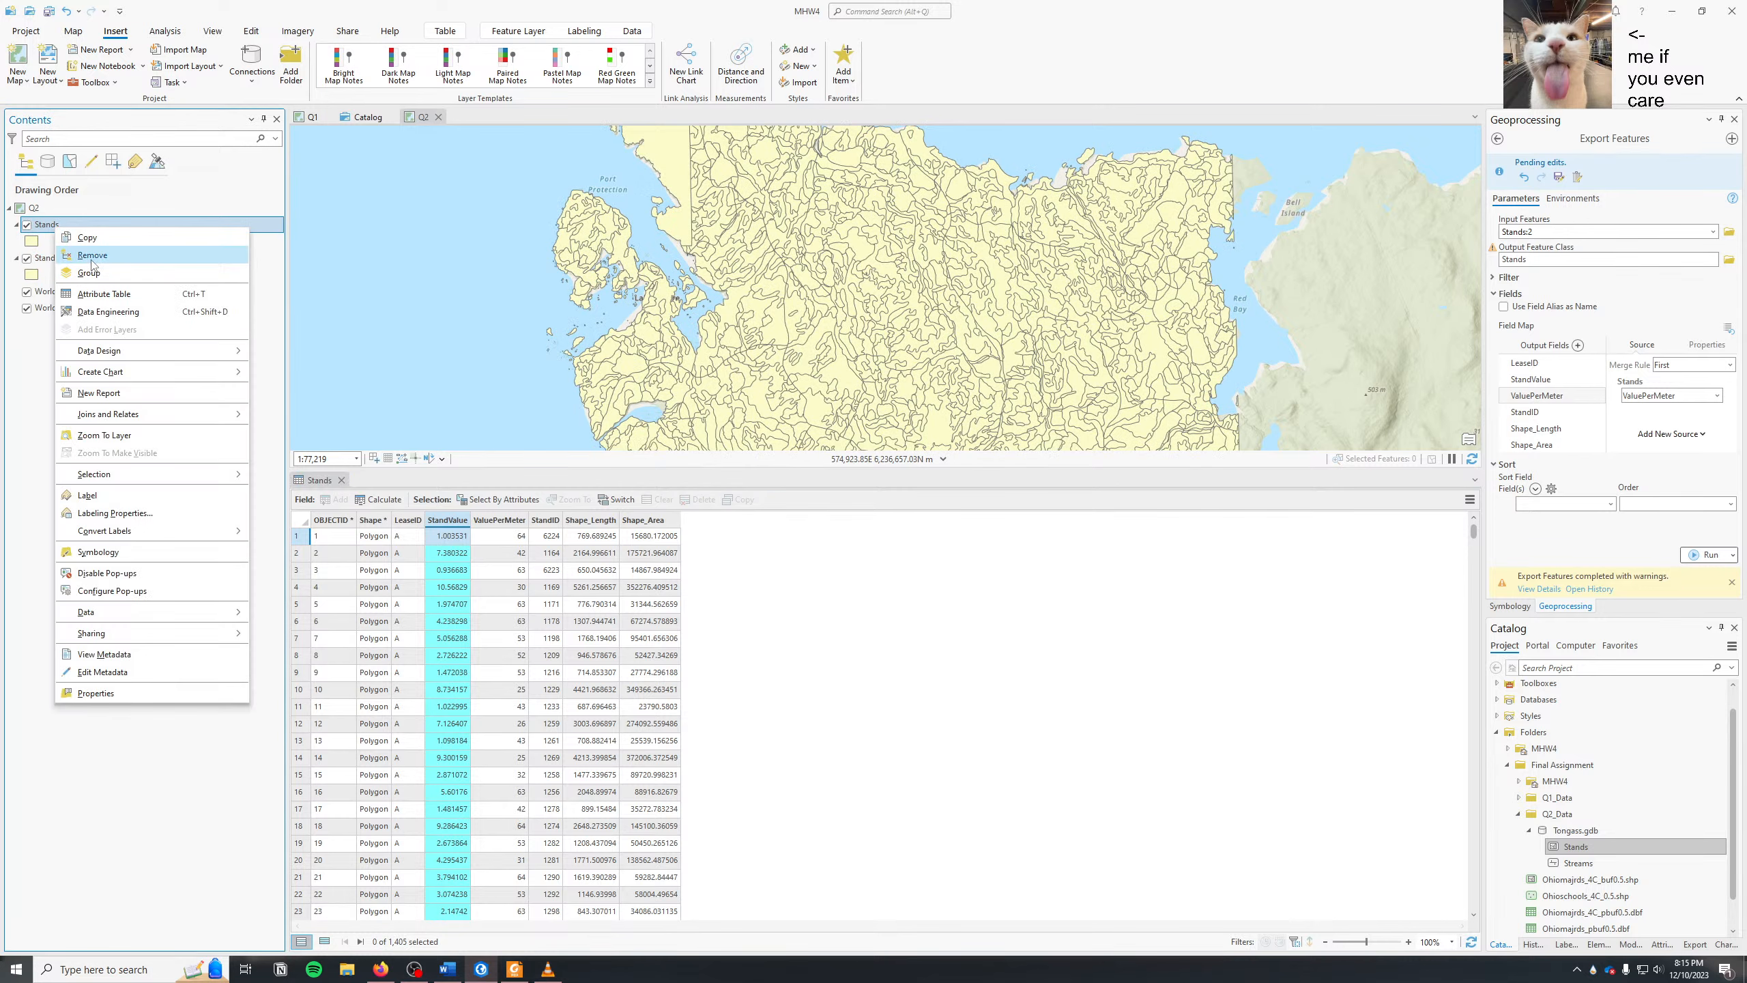
pyautogui.click(183, 9)
pyautogui.click(165, 31)
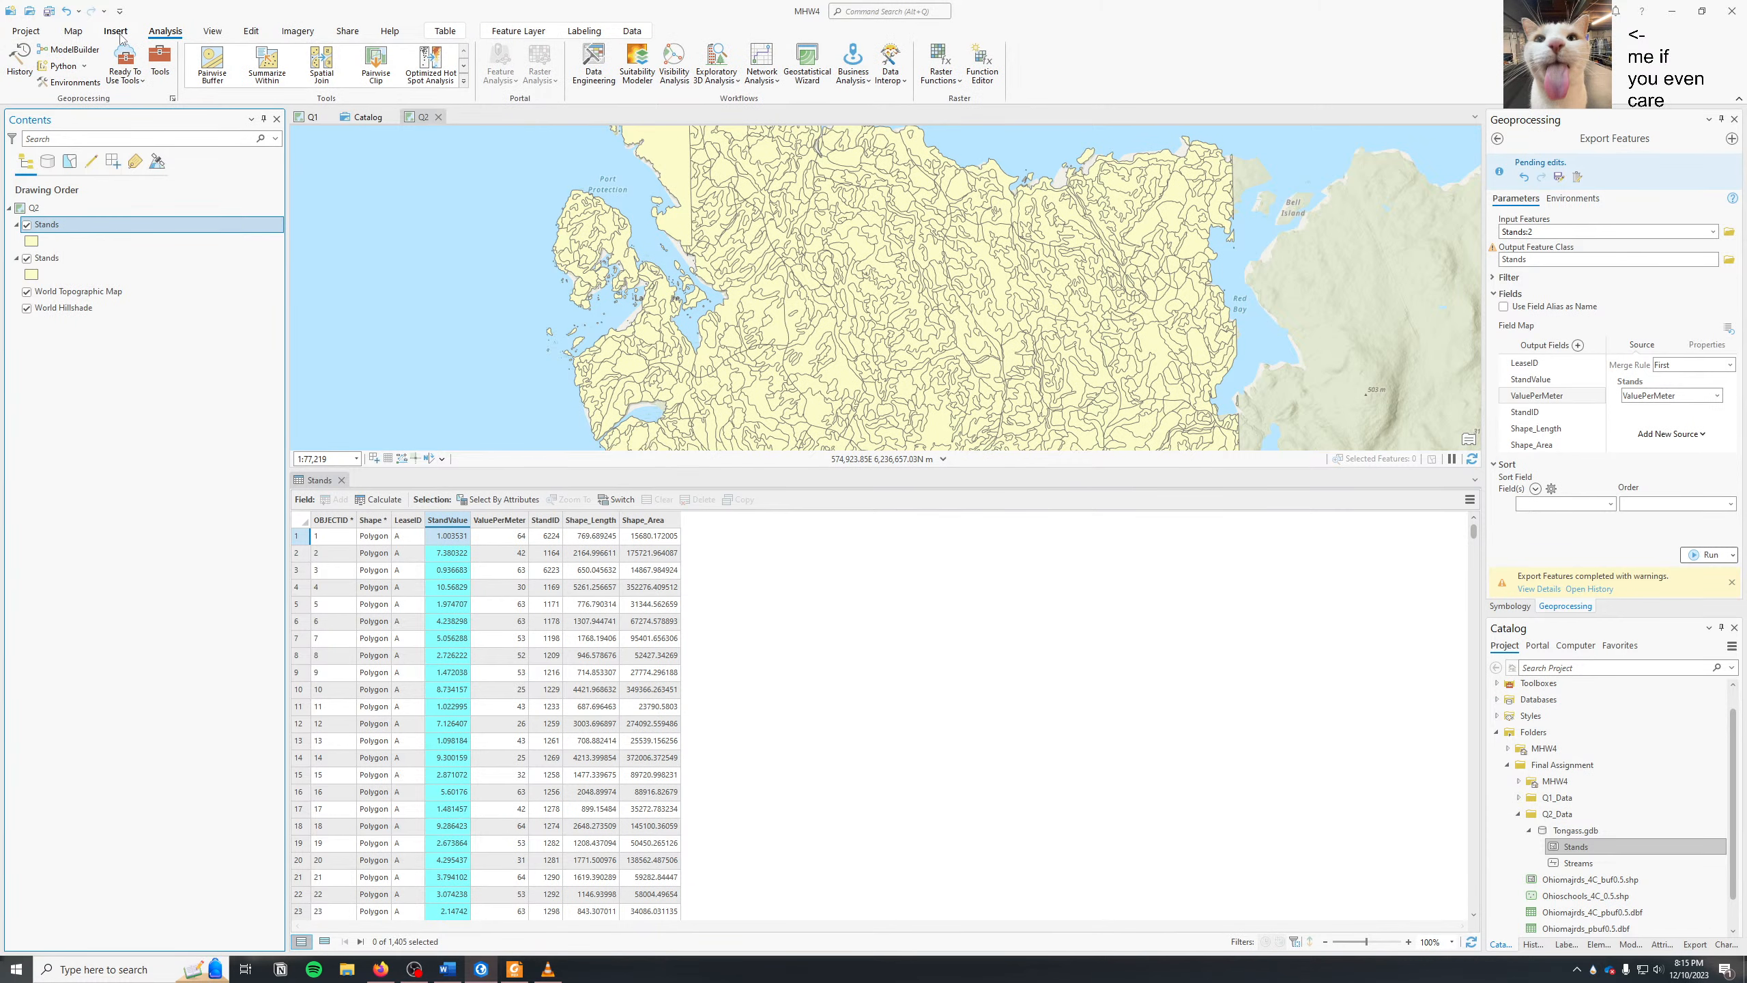
pyautogui.click(110, 33)
pyautogui.click(166, 30)
# - Open a catalog view and browse through the project's MHW4 folder to MHW4.gdb
pyautogui.click(212, 30)
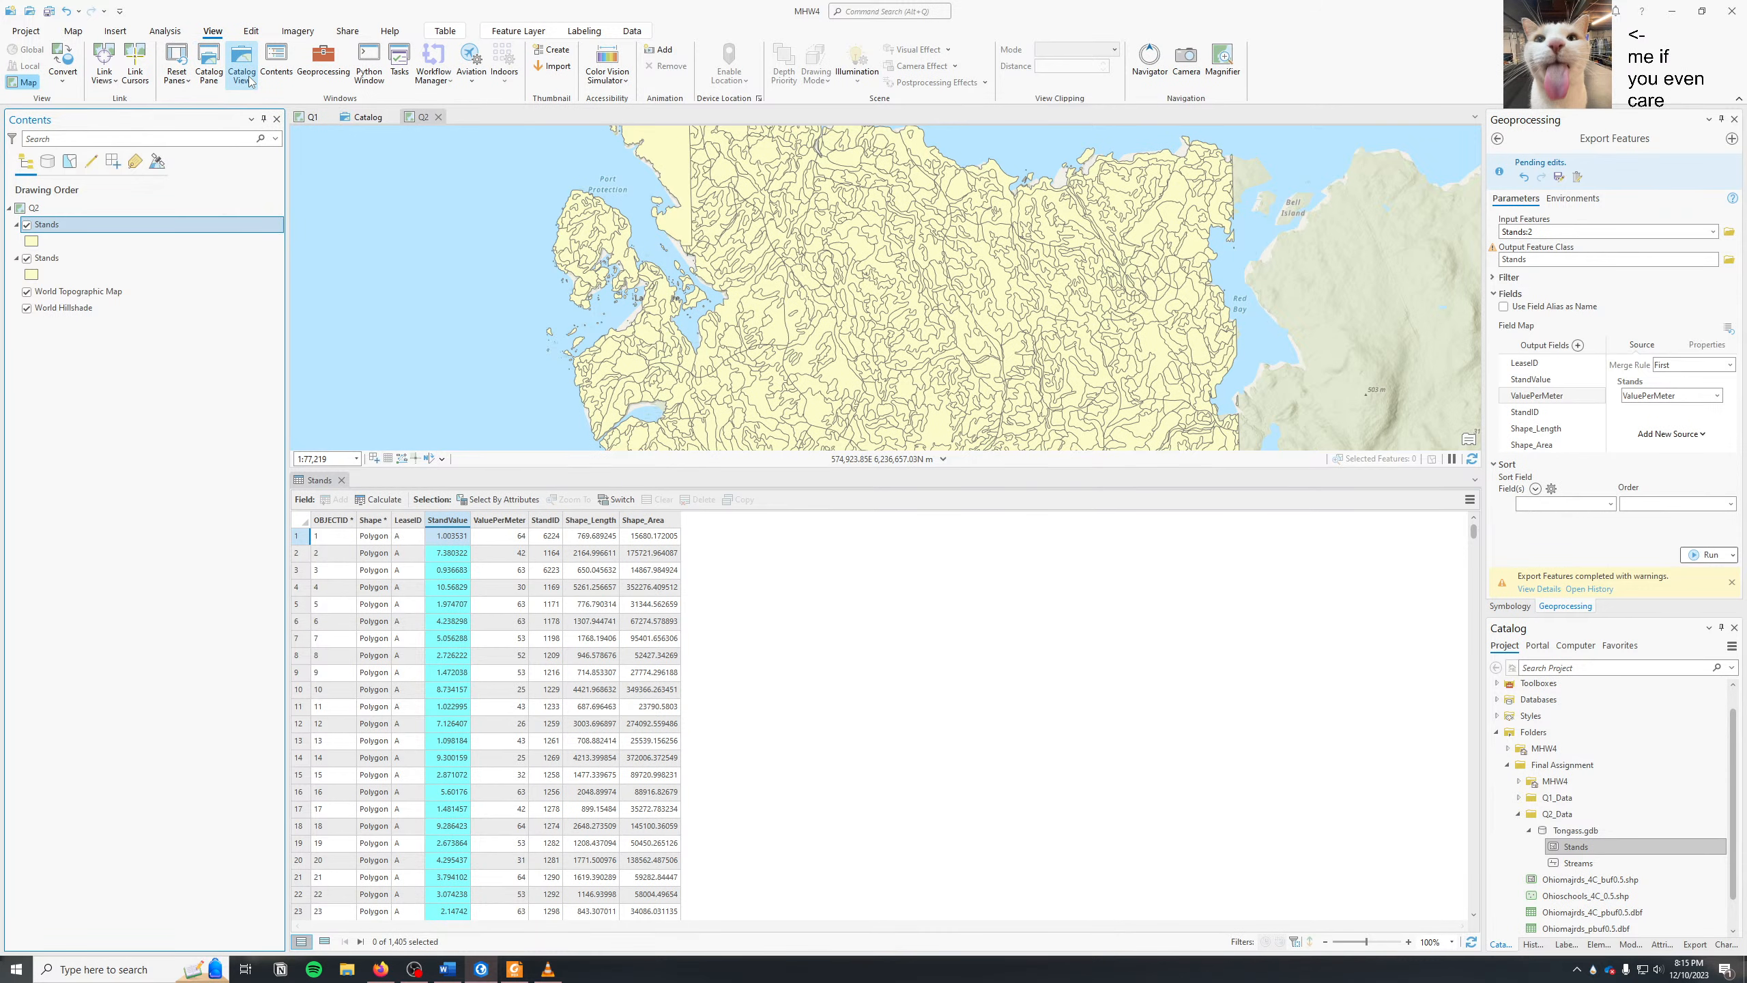
pyautogui.click(242, 62)
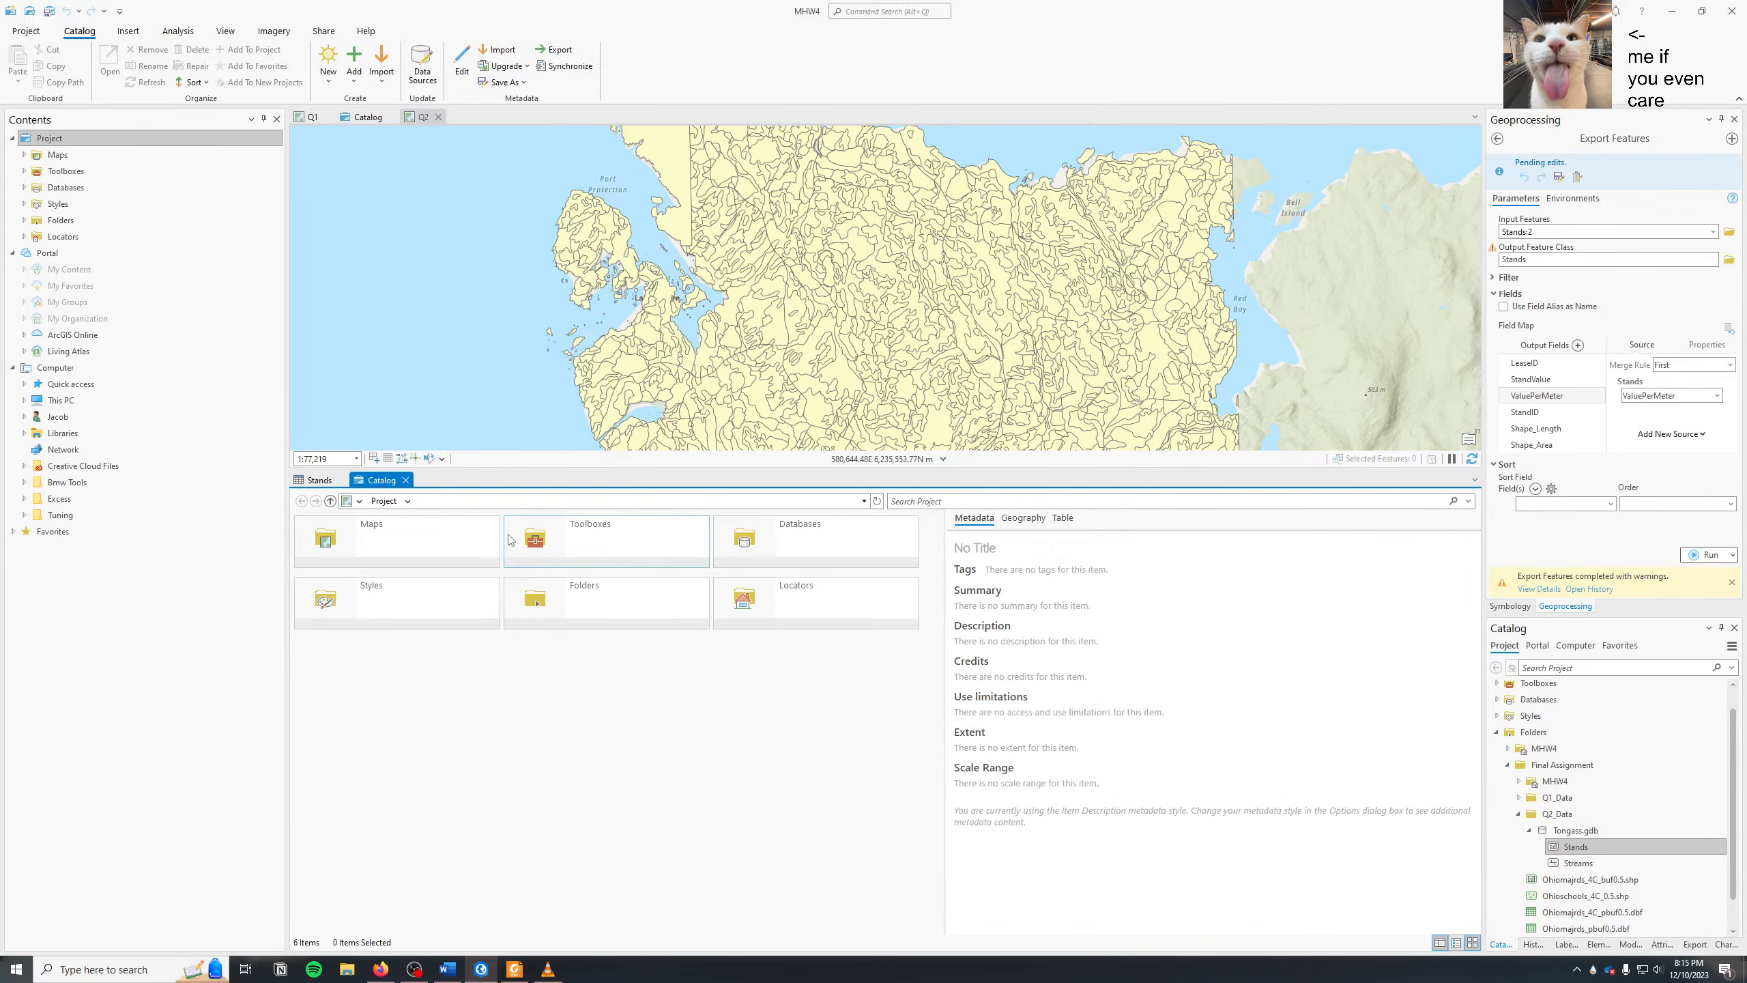
pyautogui.click(656, 612)
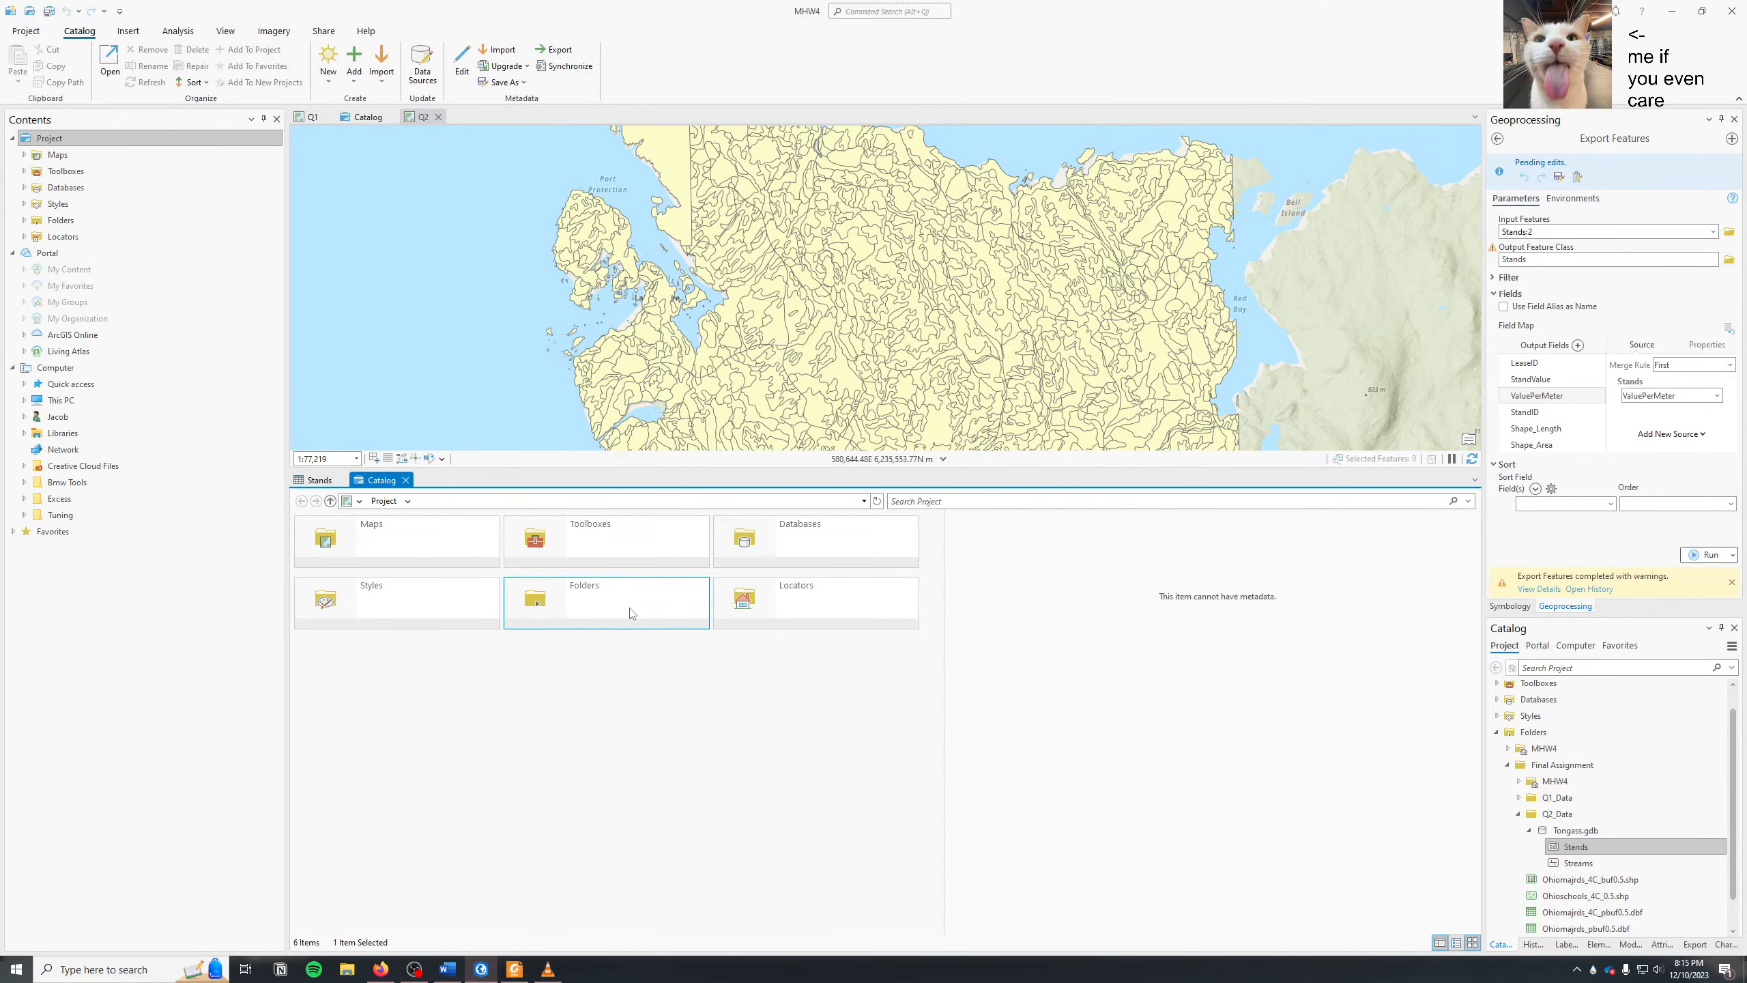
pyautogui.doubleClick(605, 597)
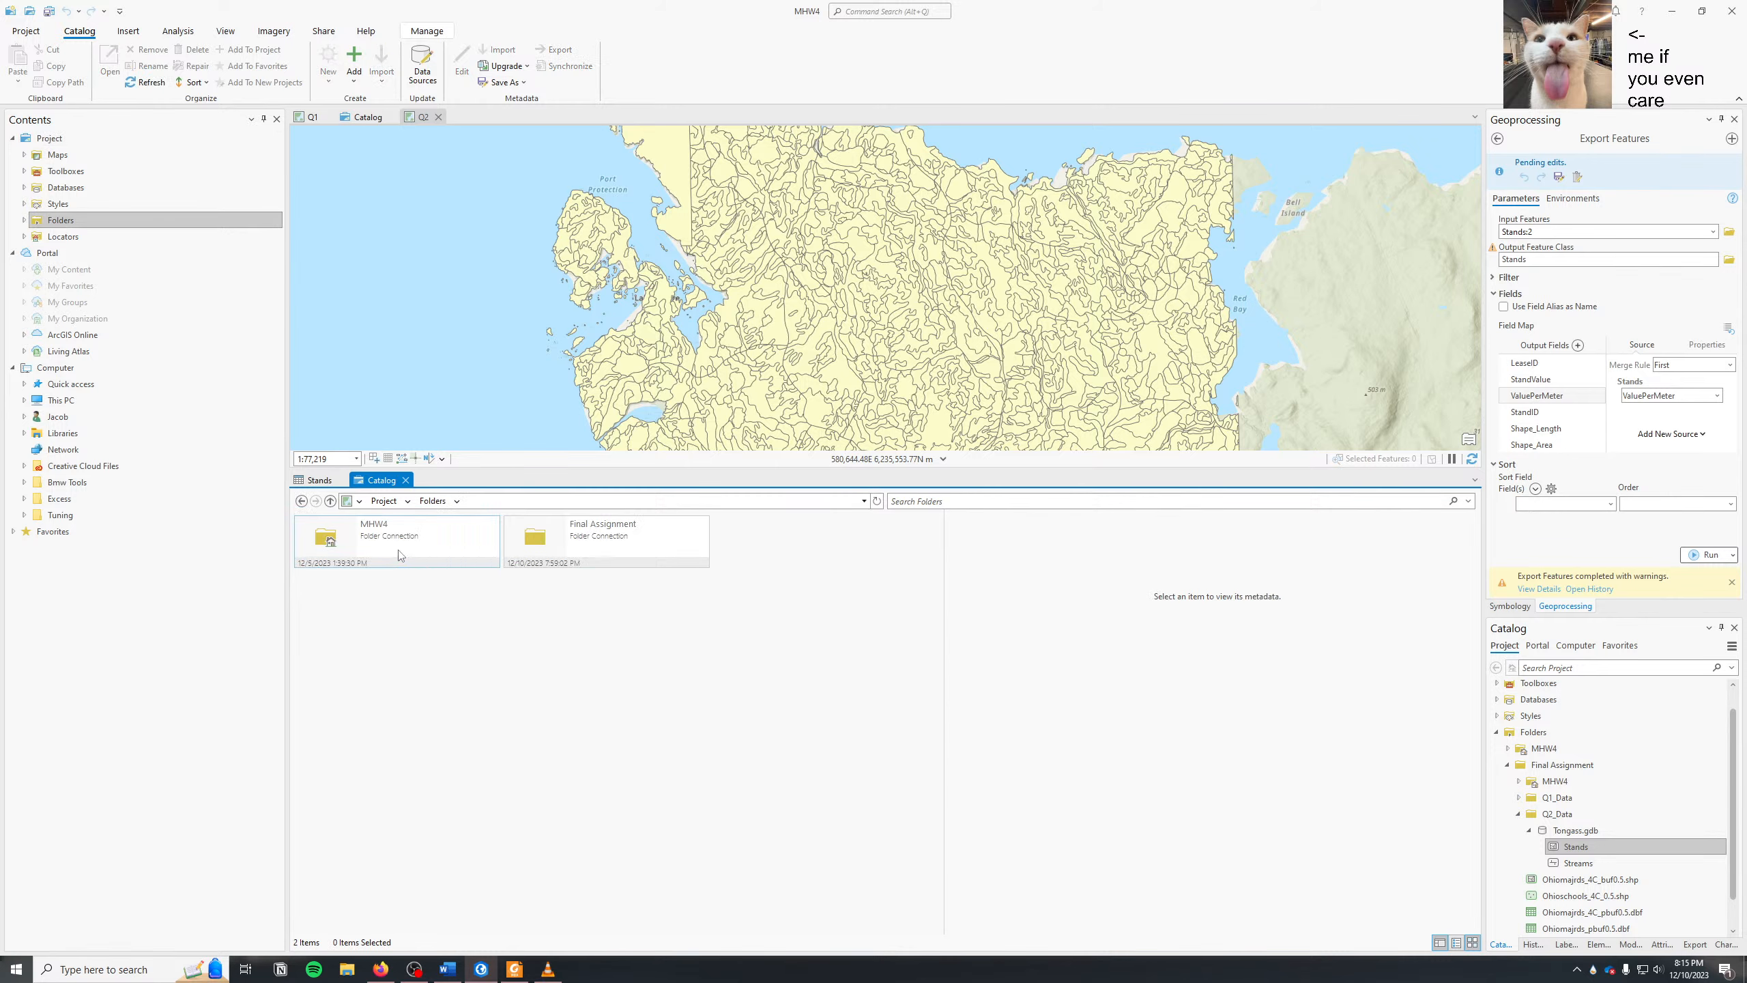
pyautogui.doubleClick(490, 546)
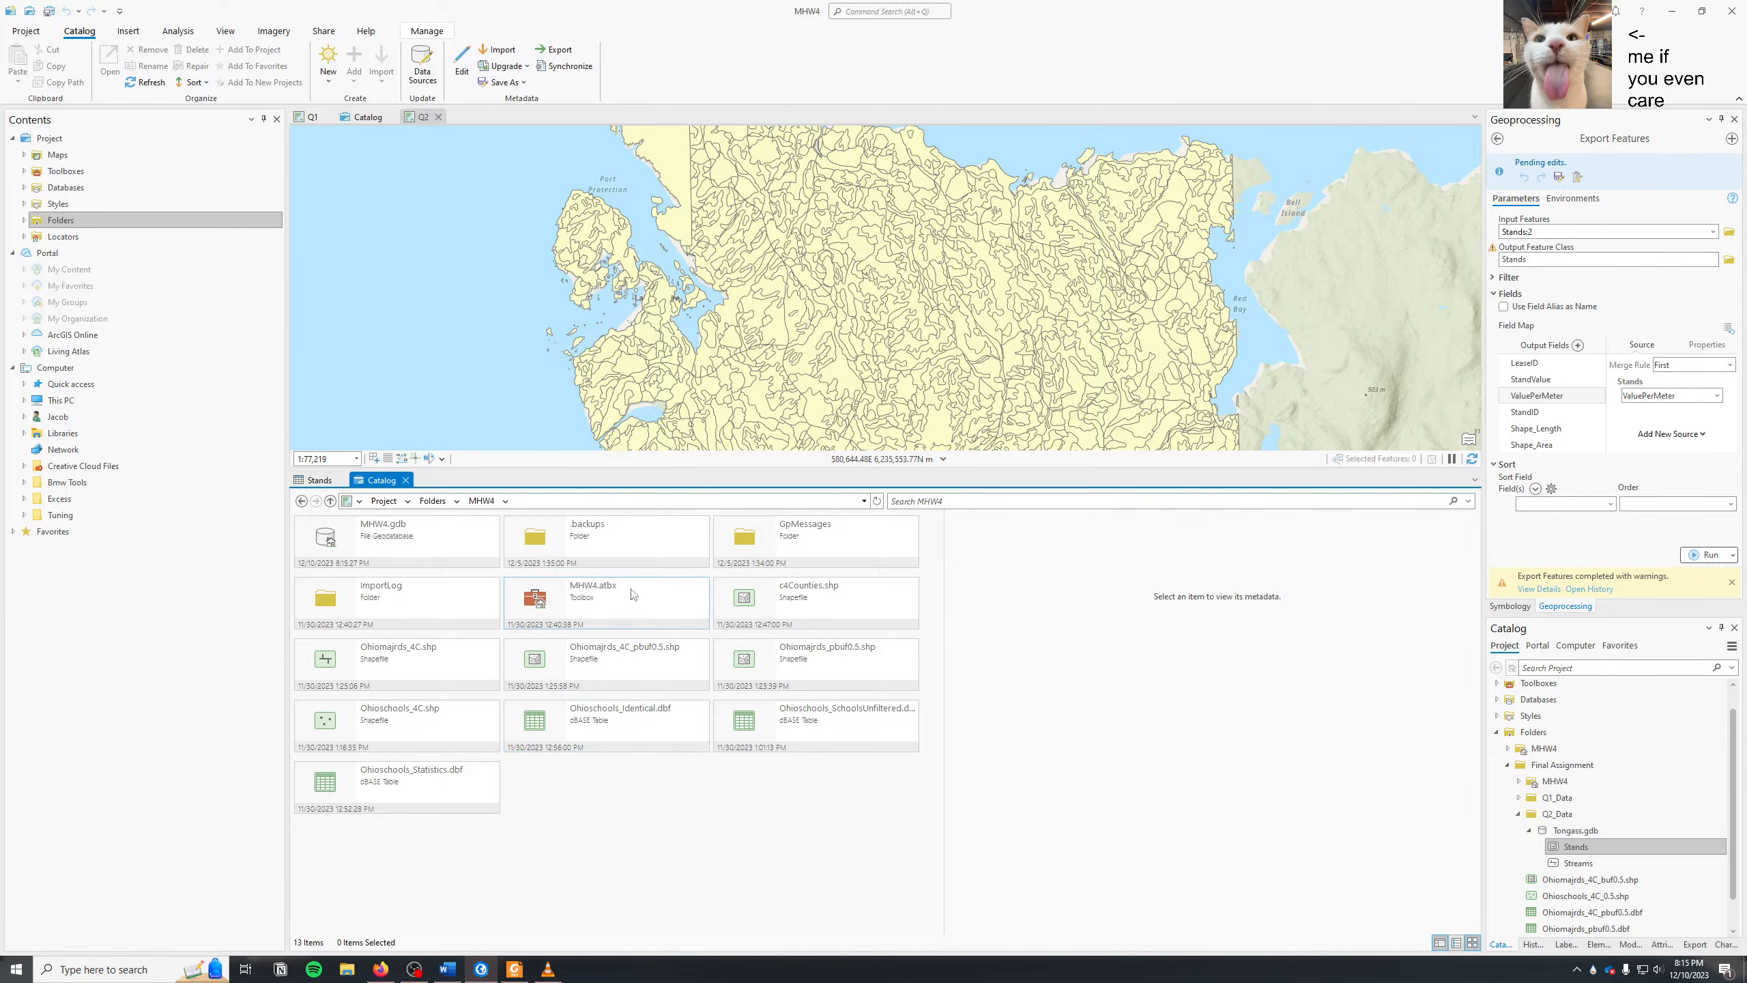
pyautogui.doubleClick(422, 547)
# - Try to delete the Stands feature class from MHW4.gdb
pyautogui.click(422, 547)
pyautogui.rightClick(416, 548)
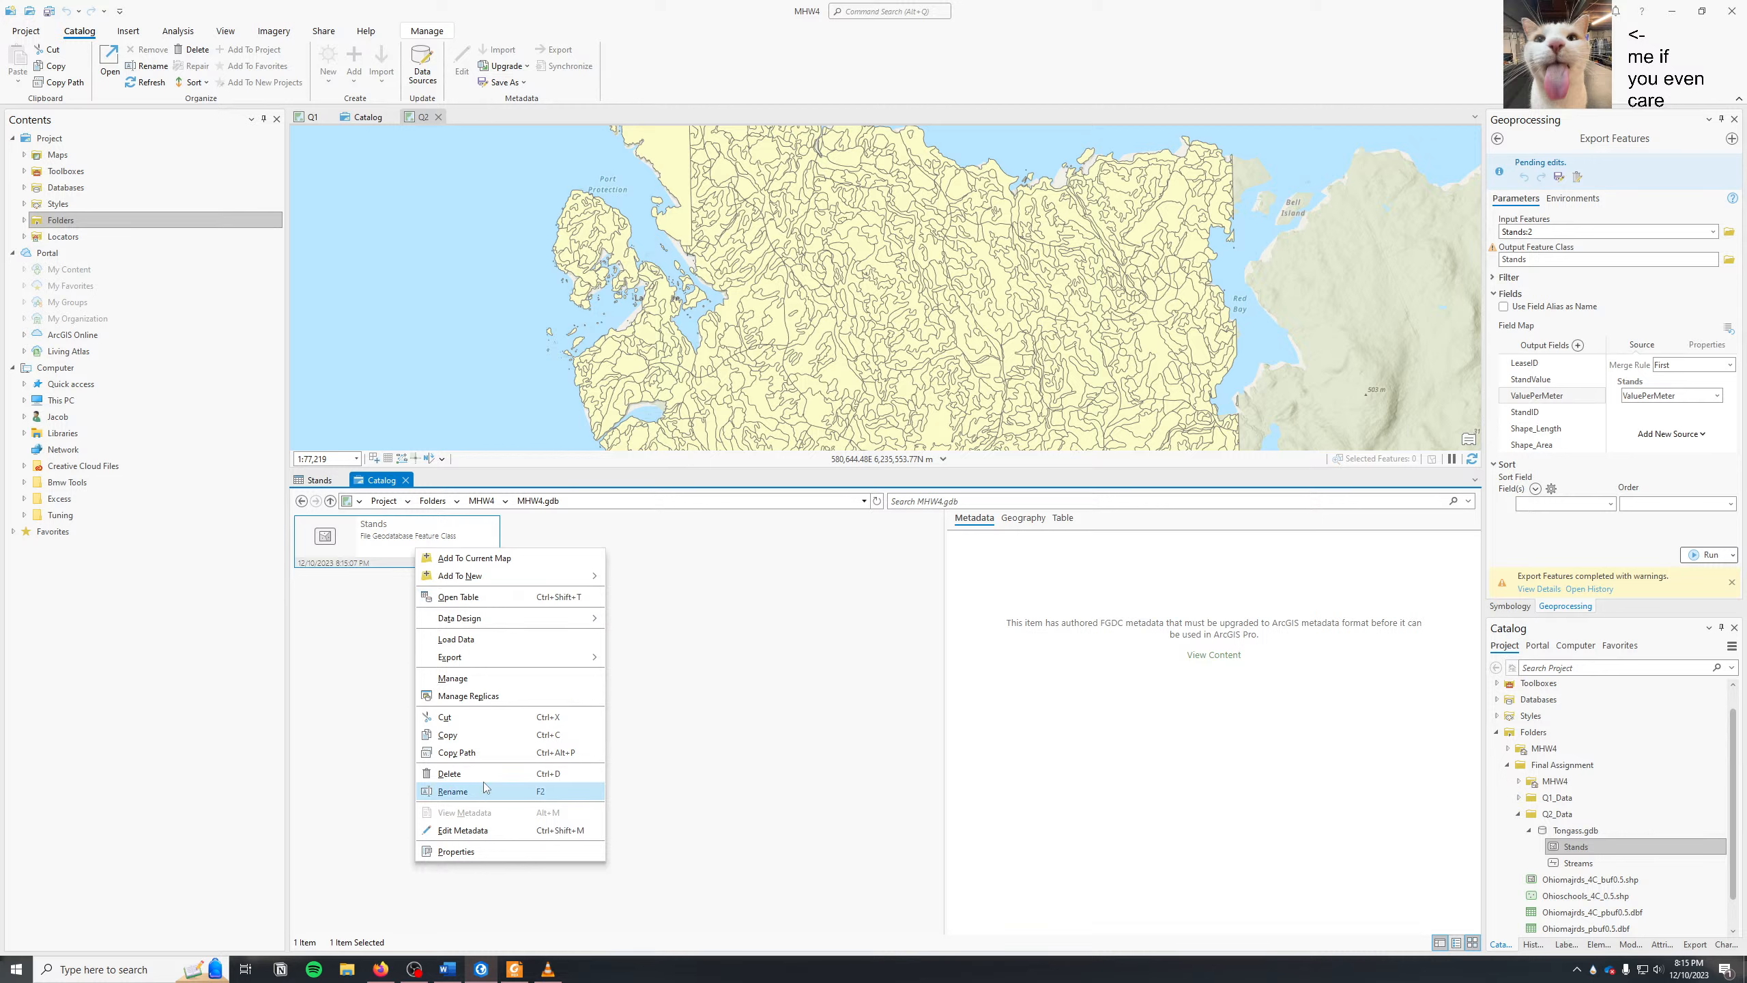
pyautogui.click(450, 773)
pyautogui.click(920, 512)
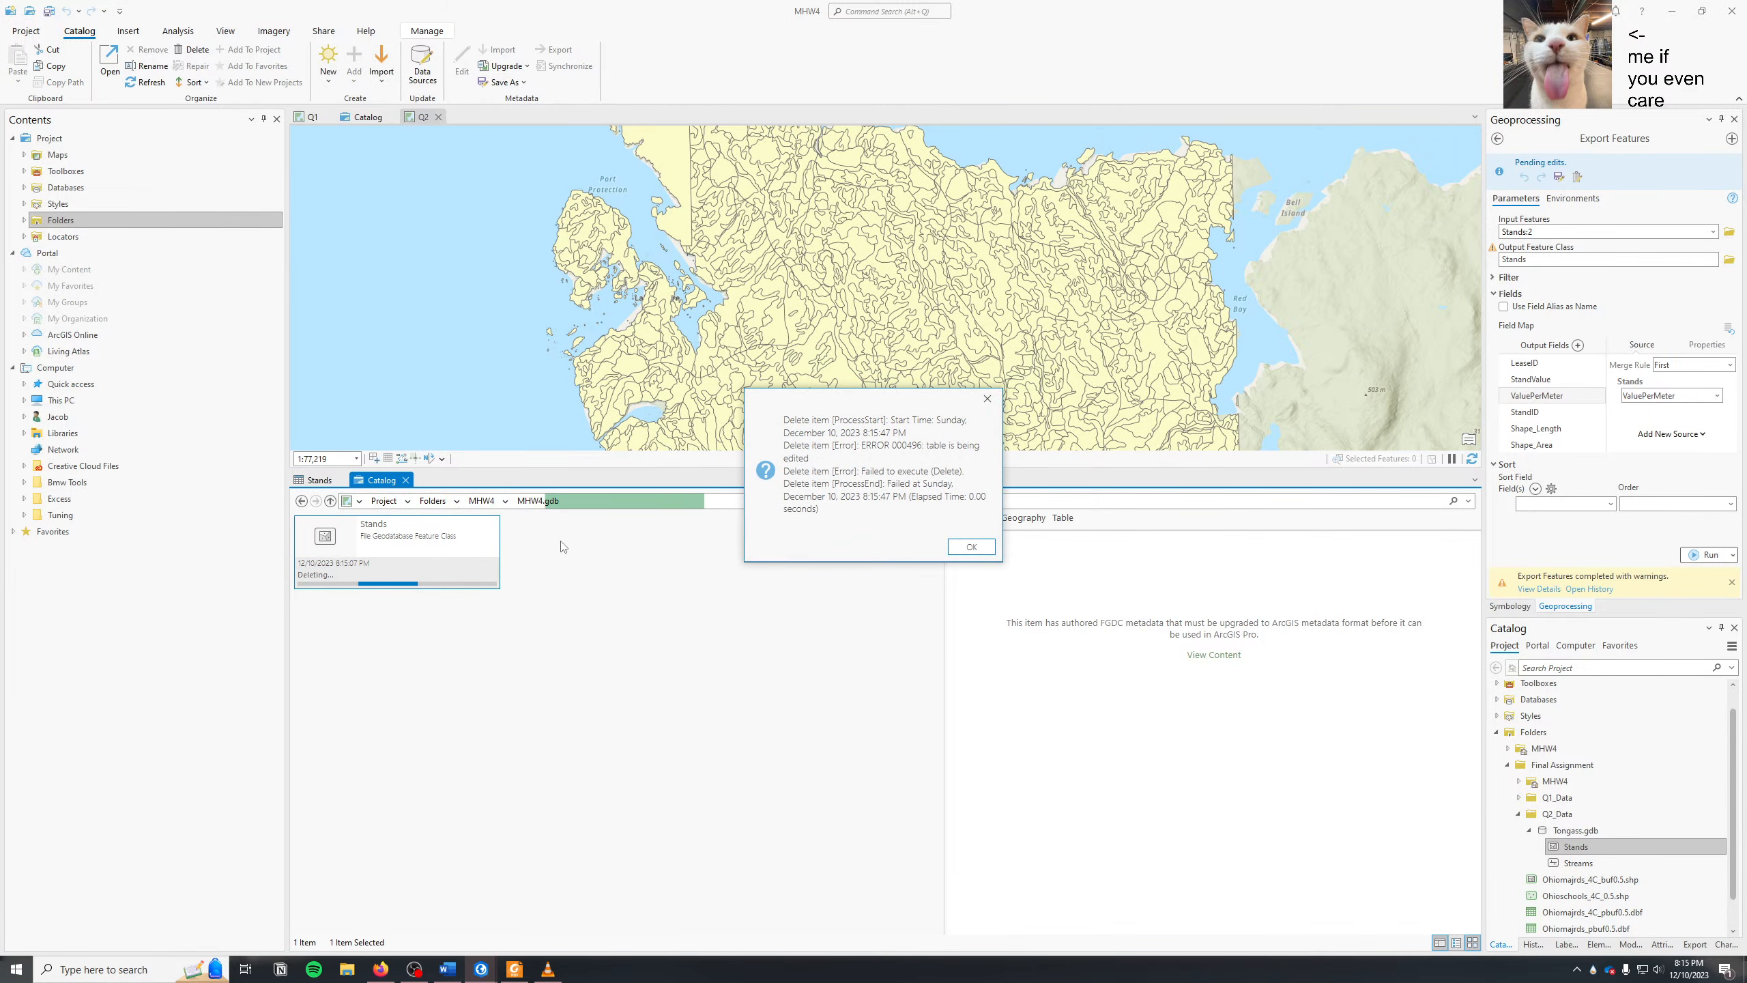
pyautogui.click(963, 550)
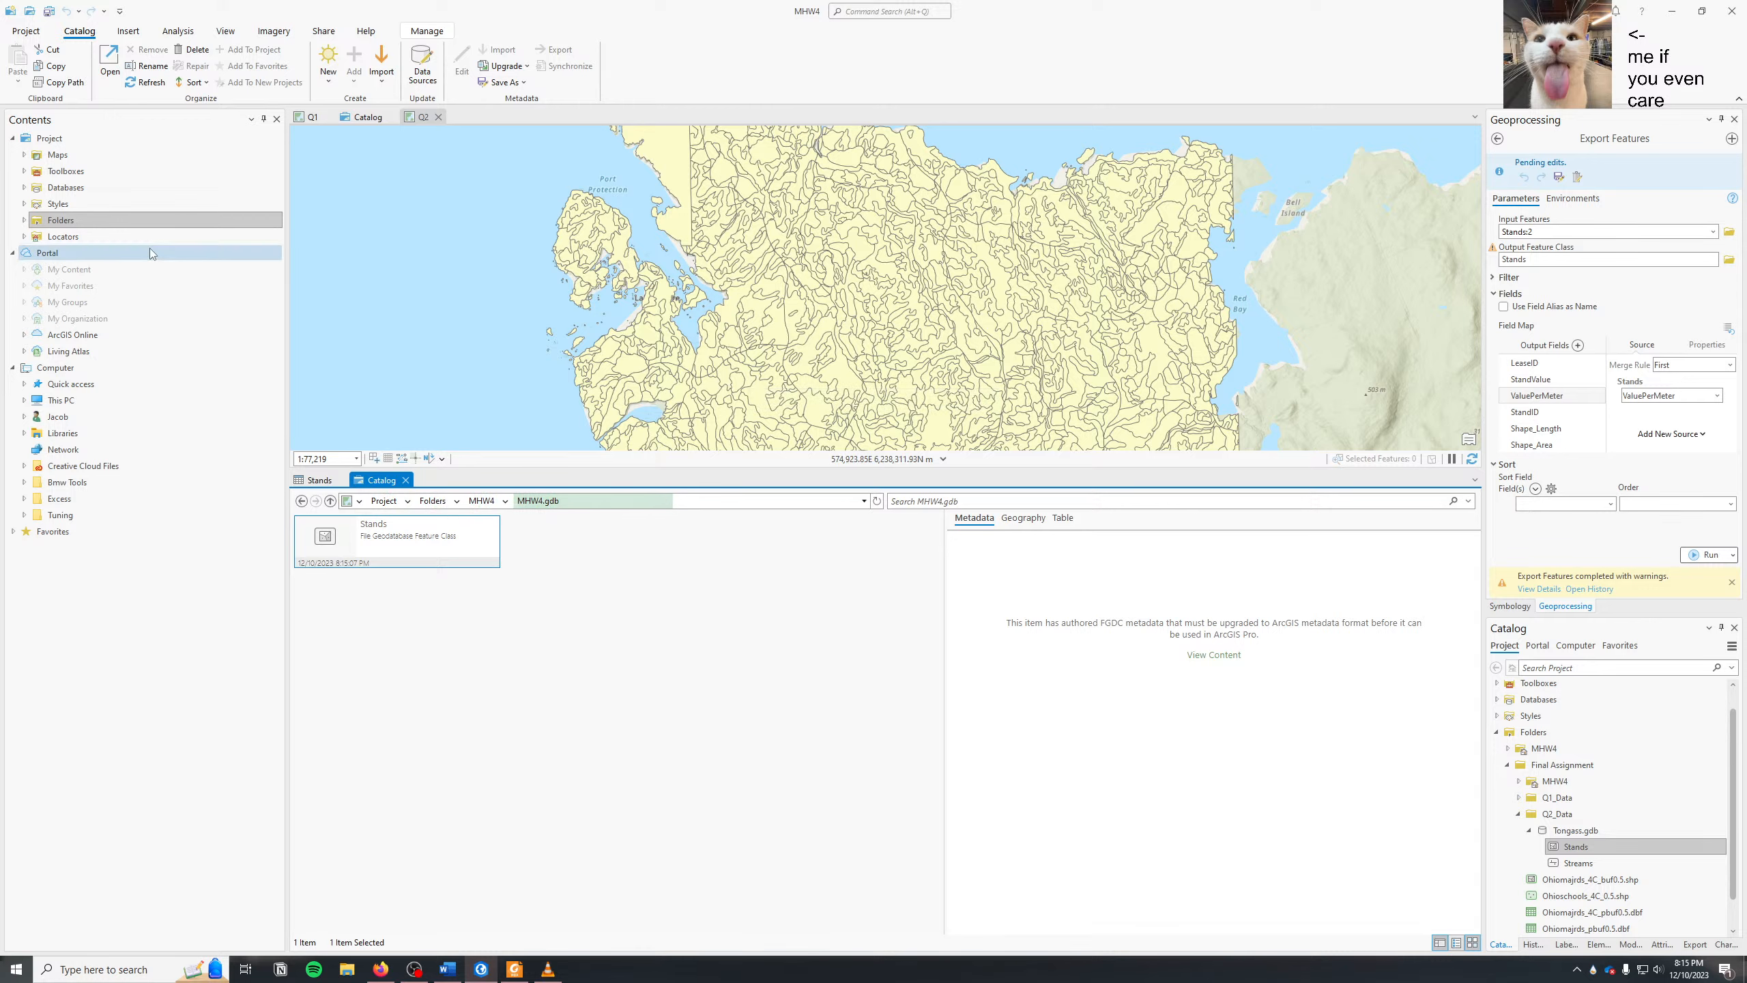
# - Close the Q1 map view, the extra catalog view and the original Stands attribute table
pyautogui.click(365, 117)
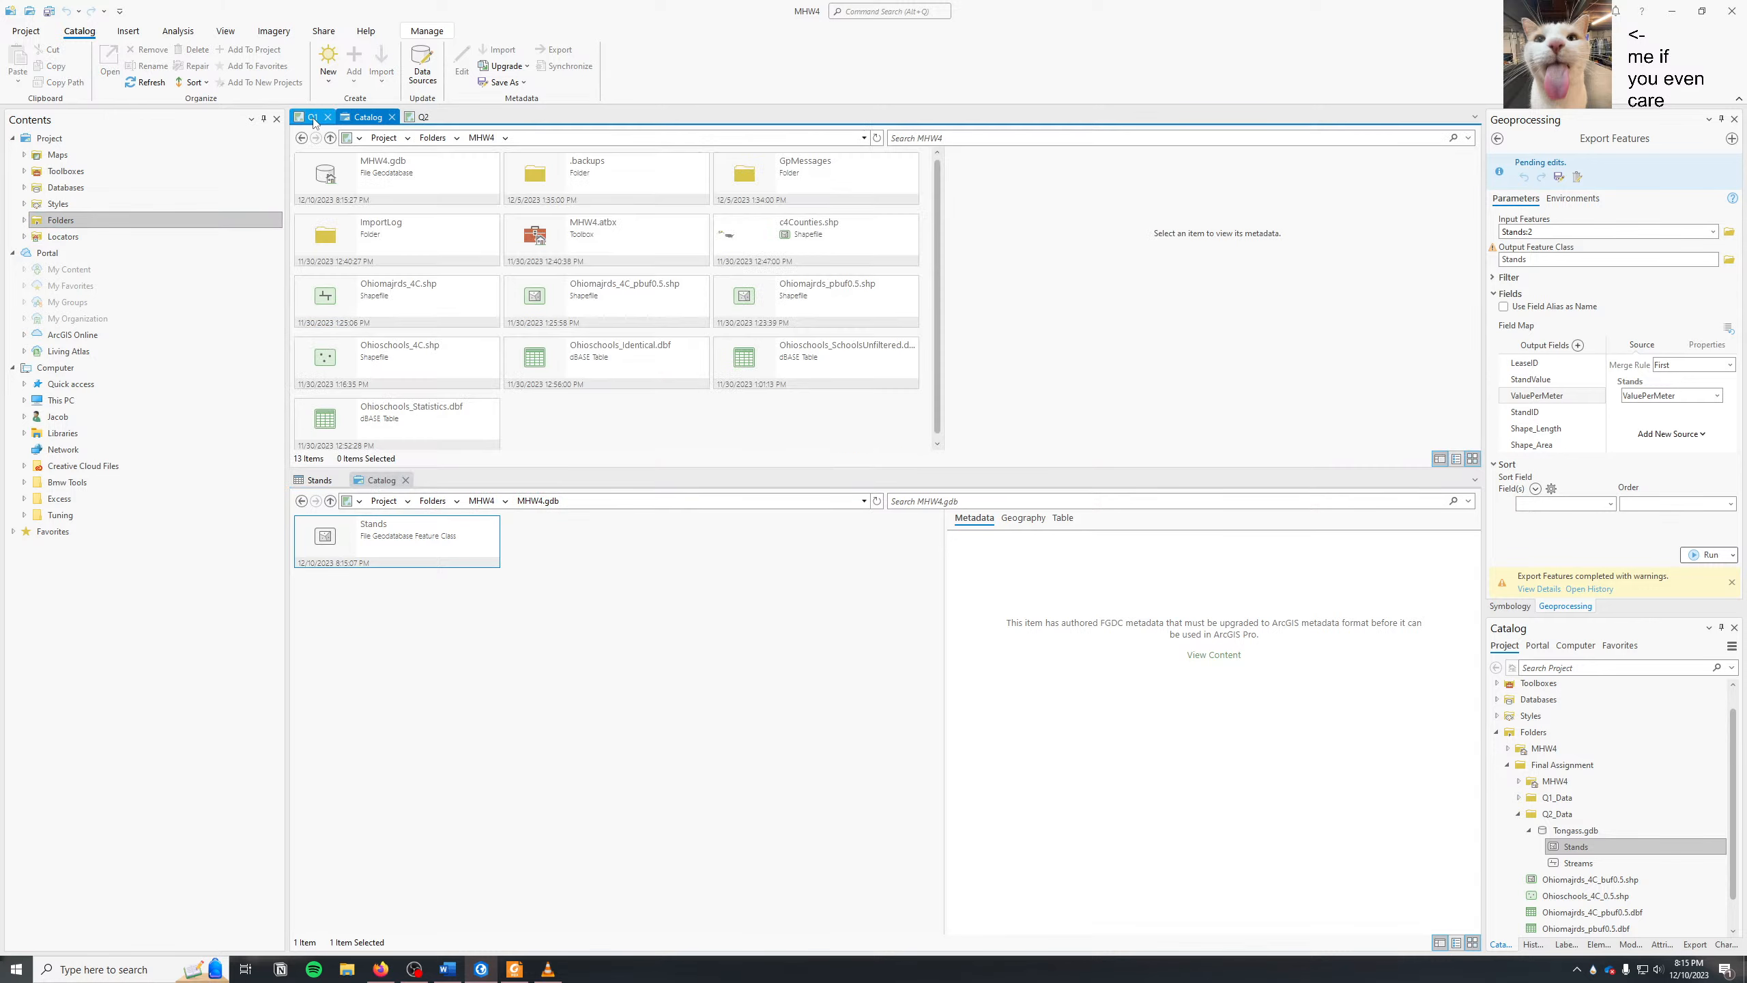
pyautogui.click(313, 120)
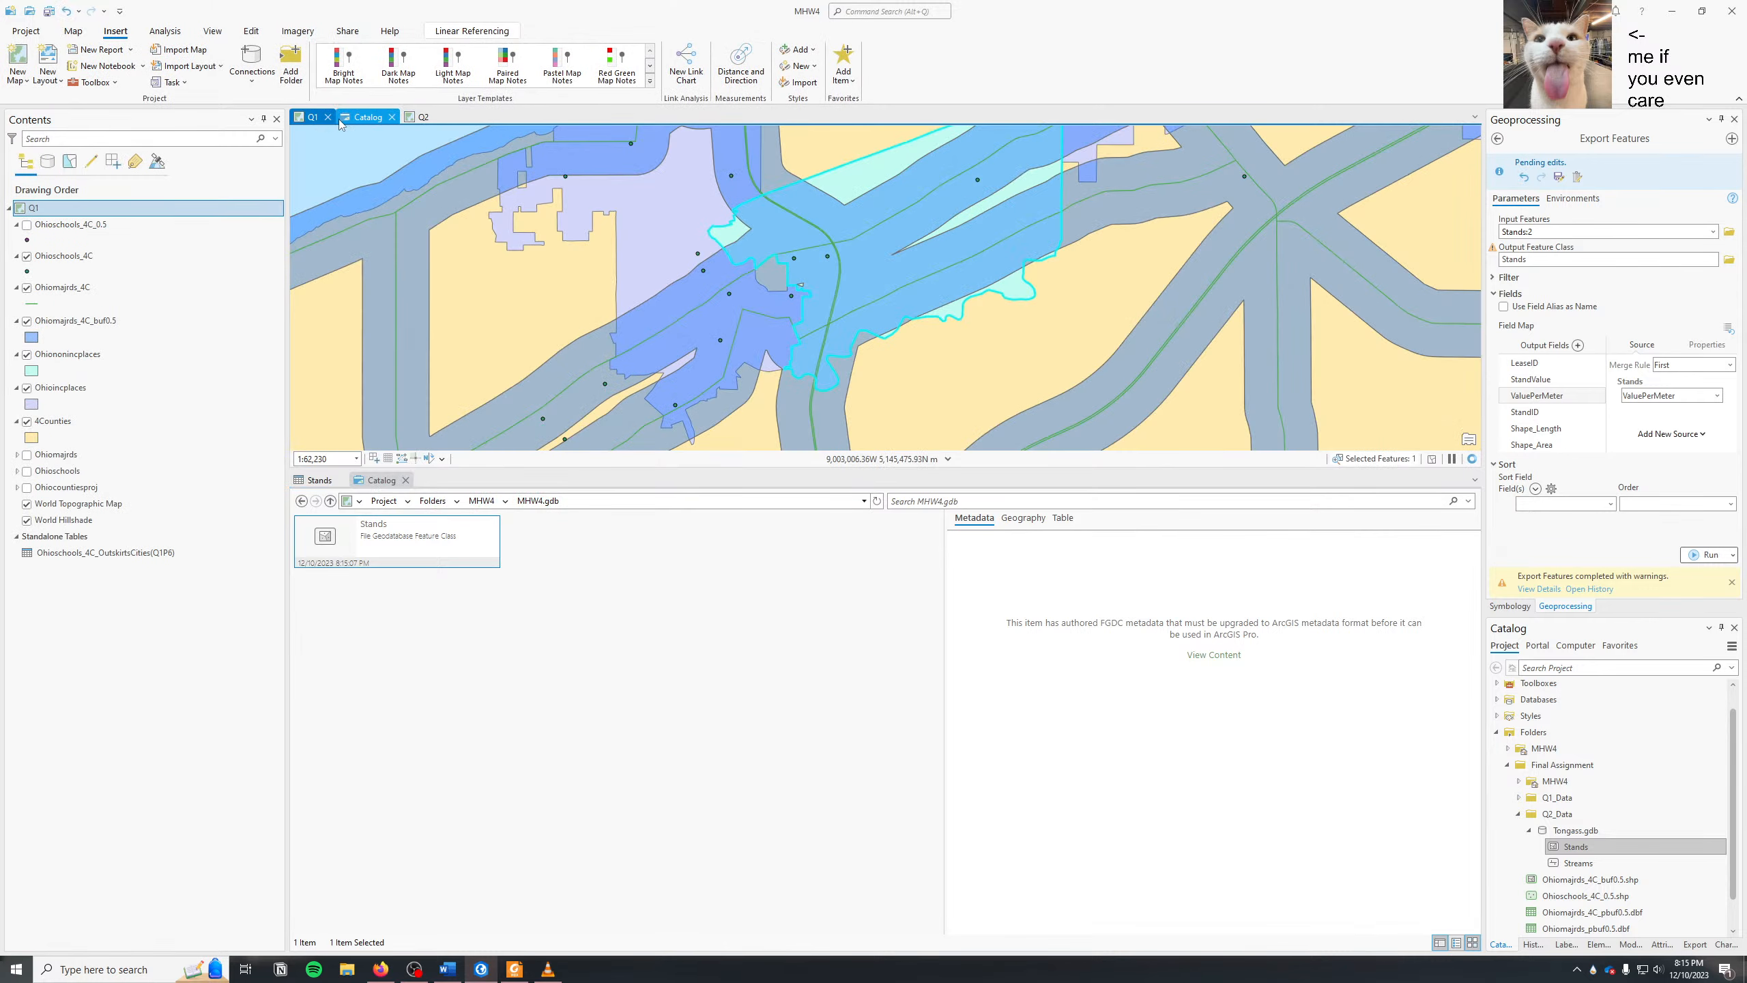
pyautogui.click(329, 117)
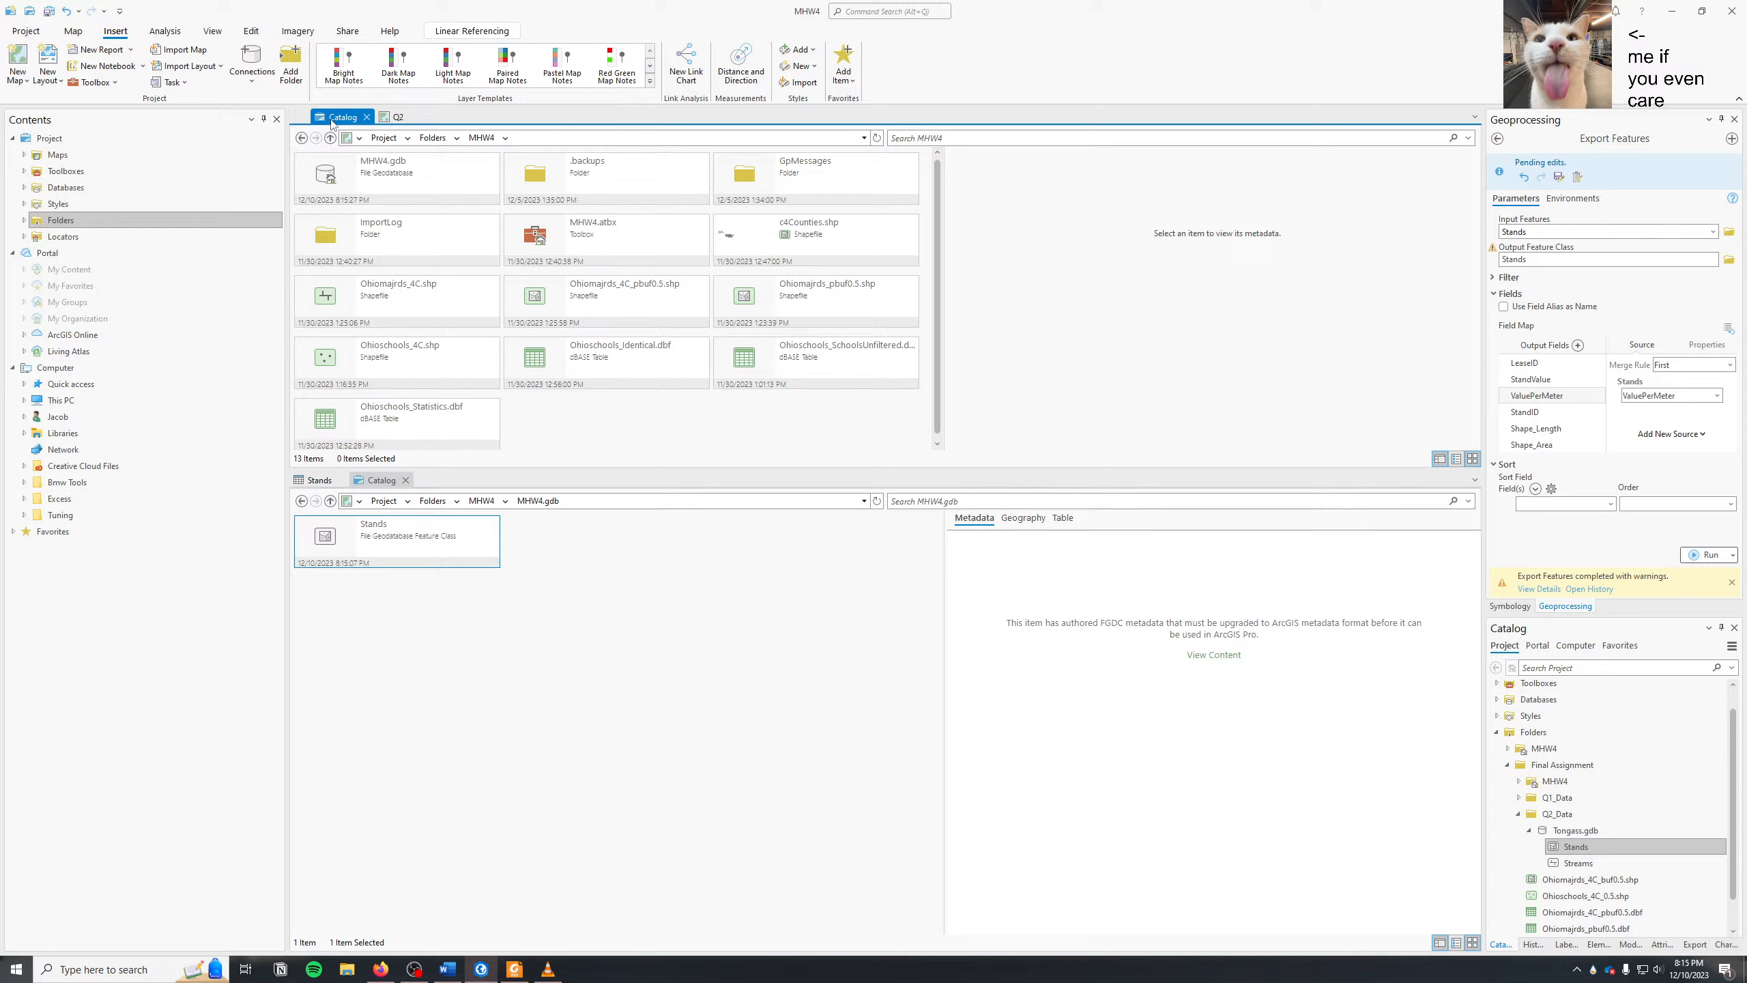
pyautogui.click(406, 480)
pyautogui.click(343, 480)
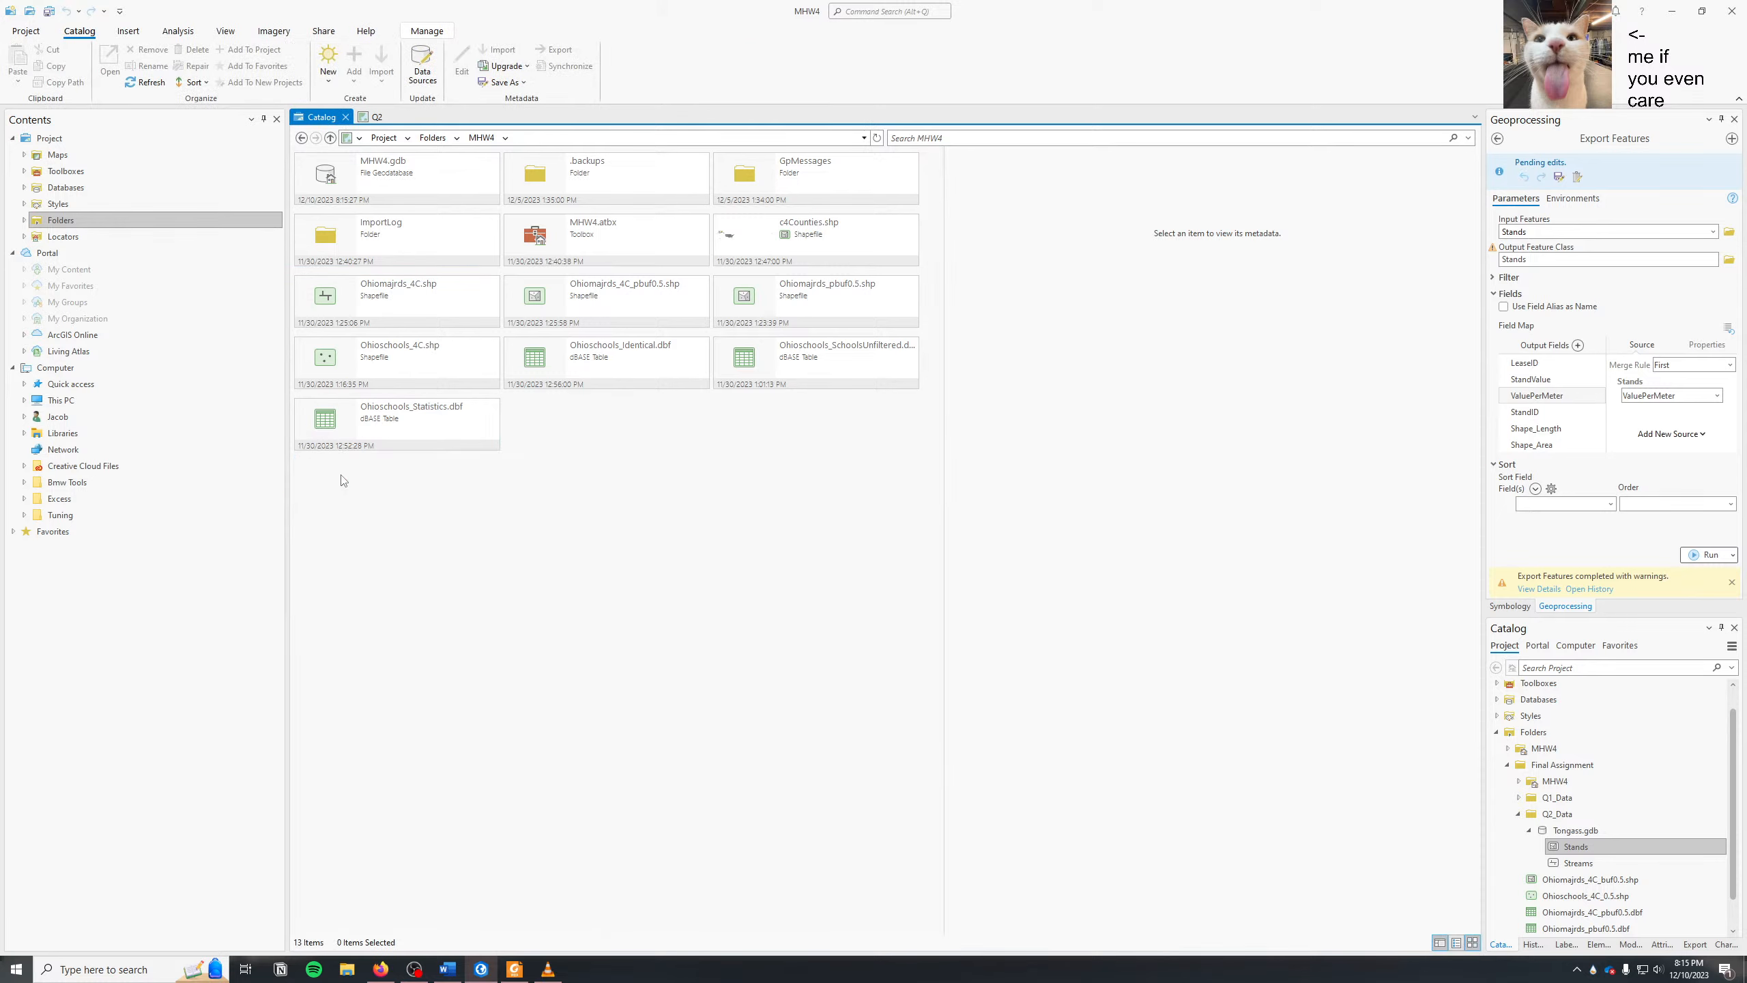
# - Remove the exported Stands layer from the Q2 map and discard its pending edits
pyautogui.click(375, 117)
pyautogui.click(157, 260)
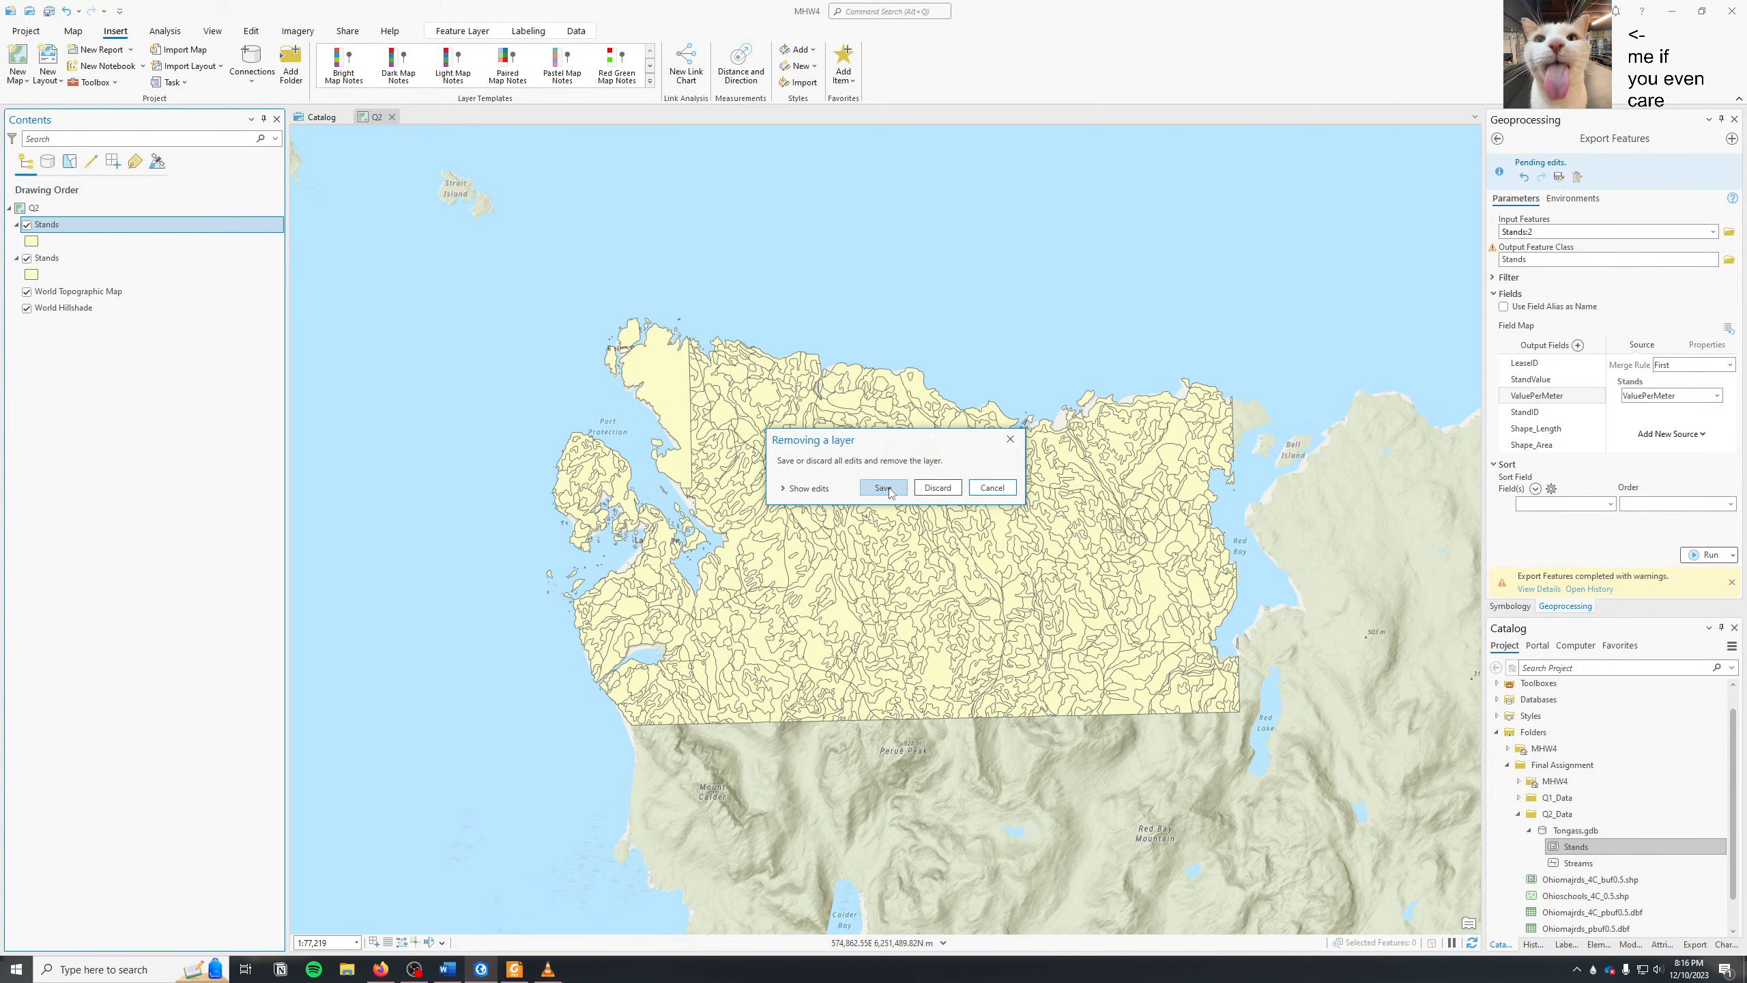
pyautogui.click(938, 487)
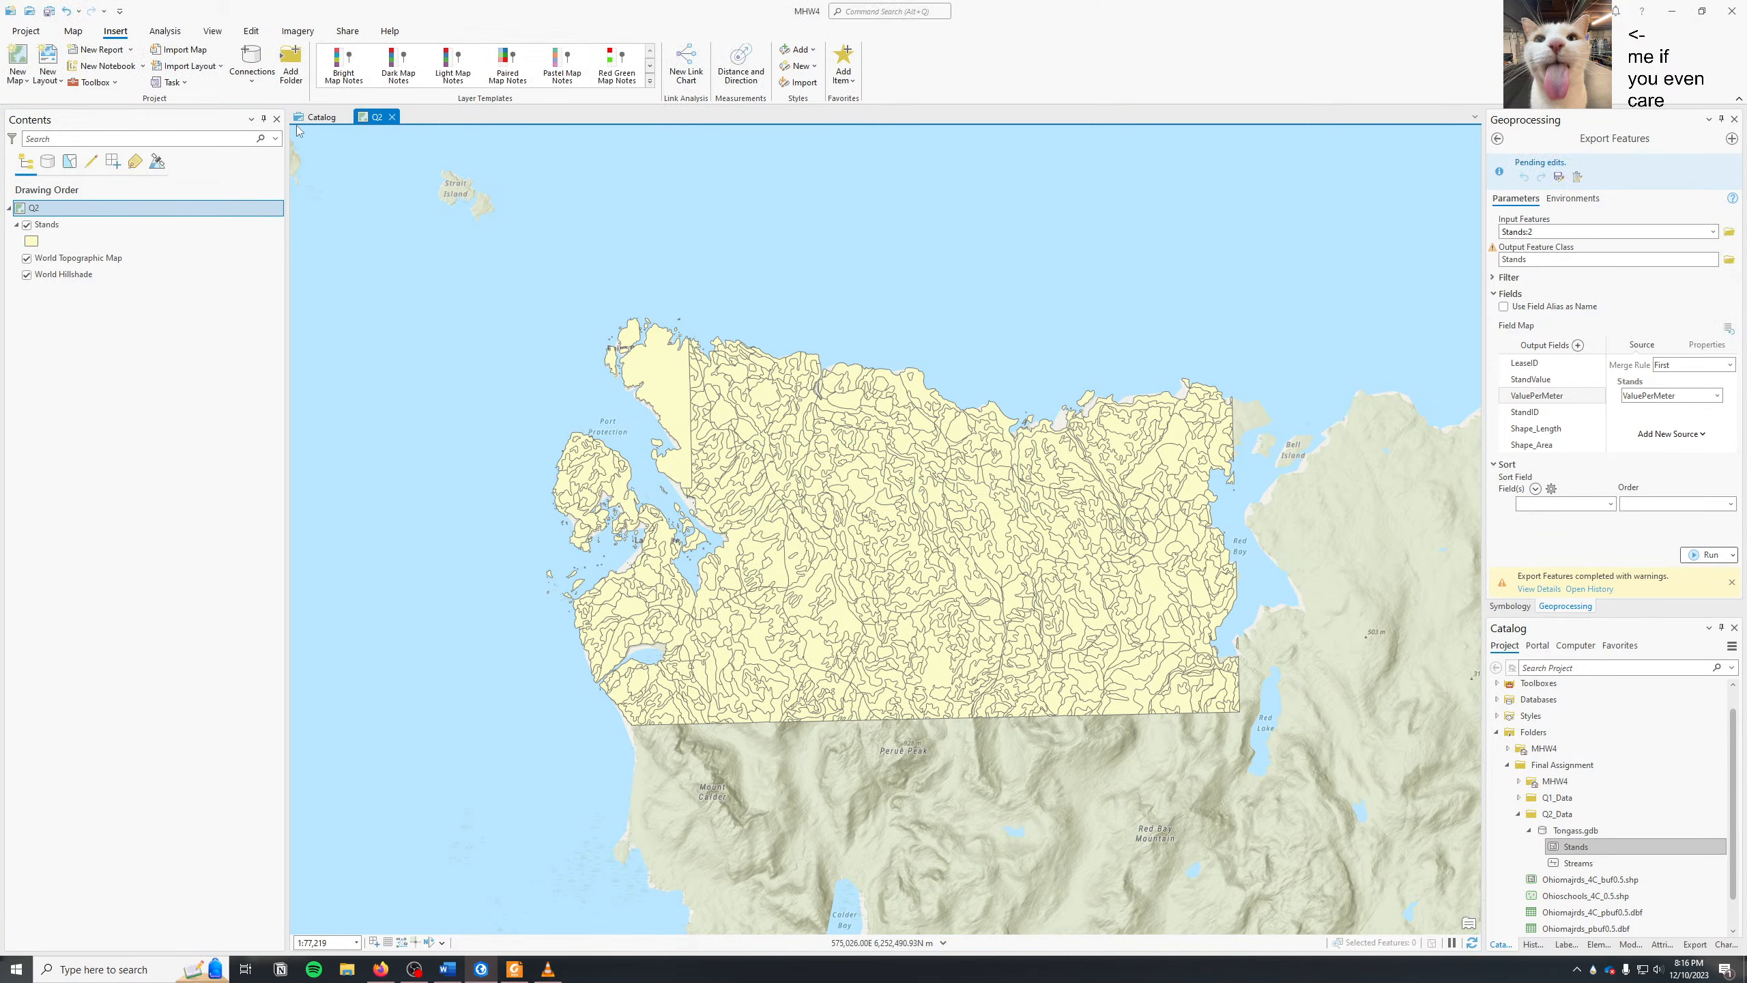
# - Permanently delete the Stands feature class from MHW4.gdb and return to the Q2 map
pyautogui.click(318, 116)
pyautogui.doubleClick(404, 176)
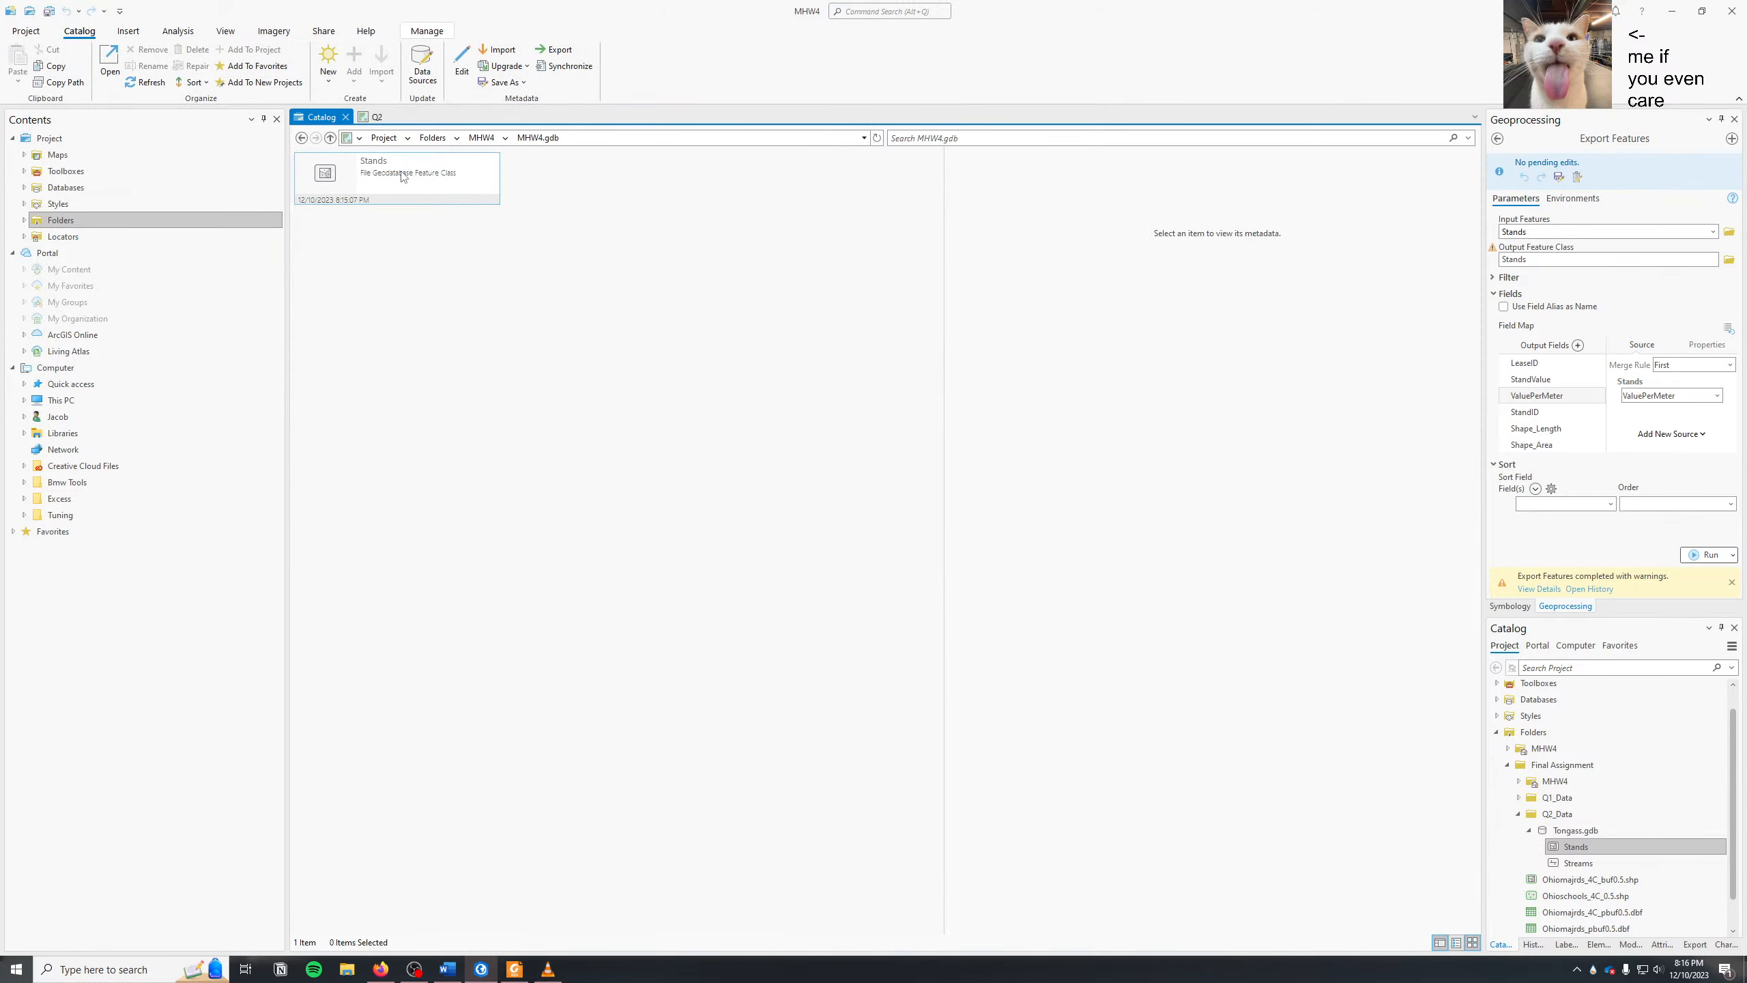
pyautogui.click(404, 176)
pyautogui.press('Delete')
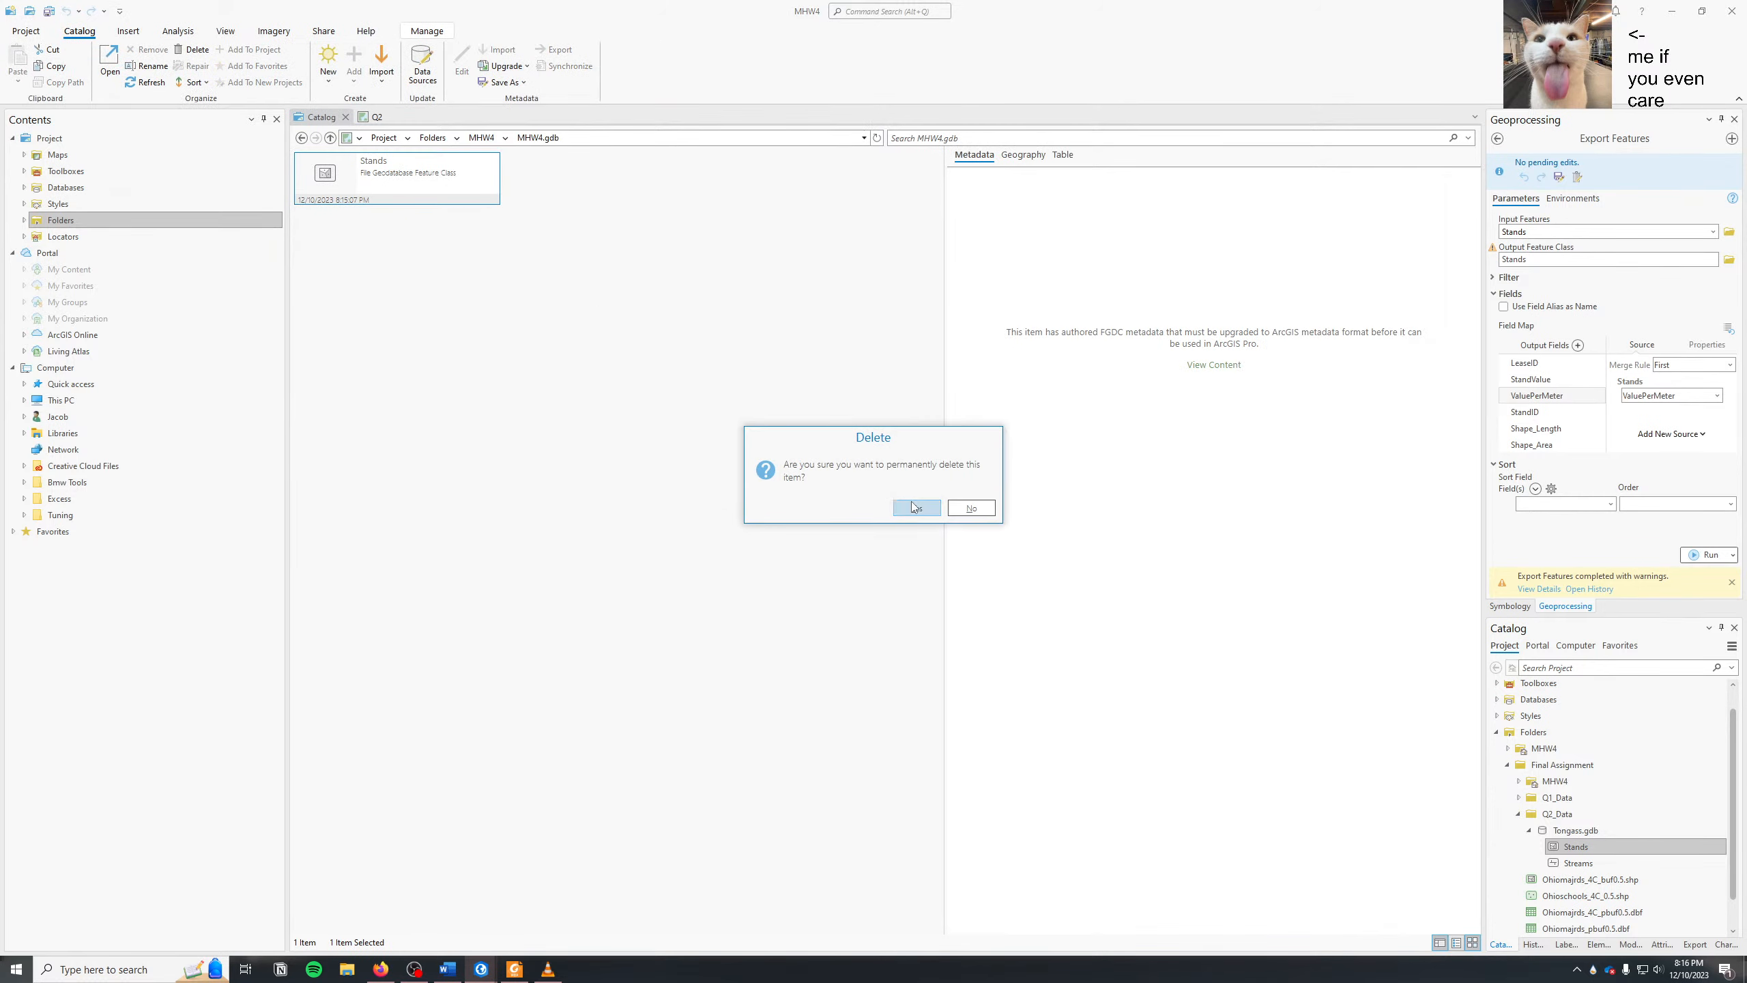
pyautogui.click(915, 507)
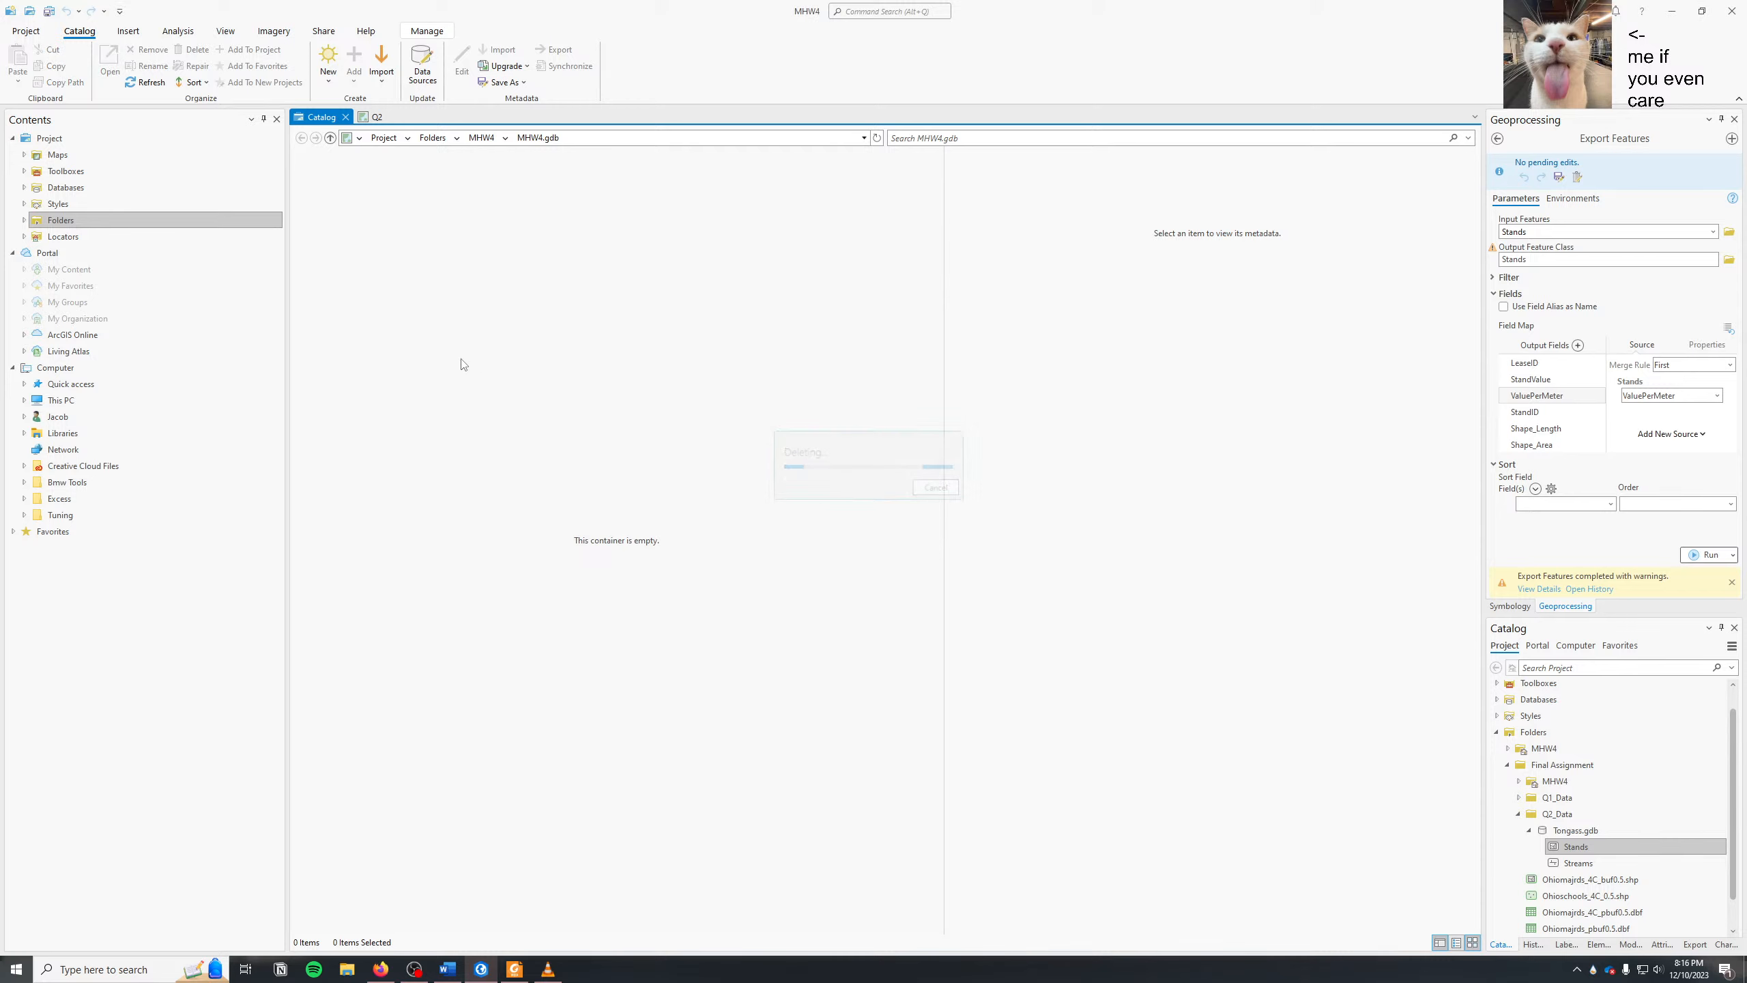
pyautogui.click(376, 117)
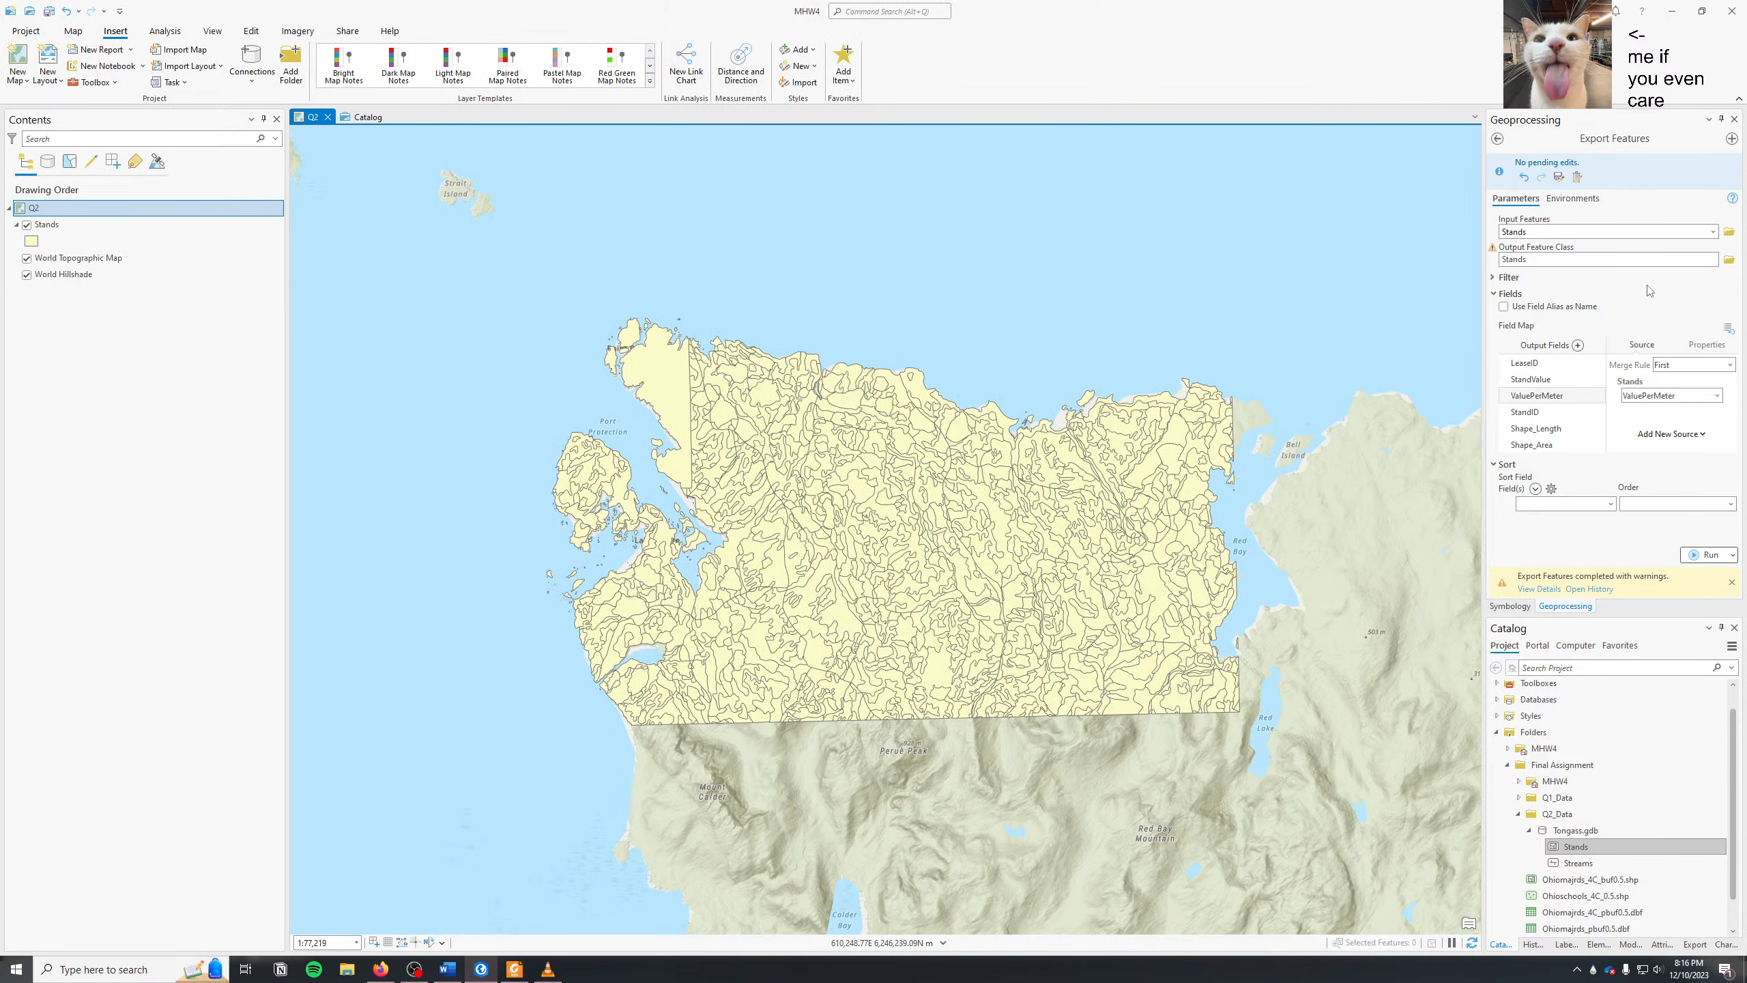
# - Switch to Firefox and enter the query "how to create new feature layer in arcgis pro" in a new tab
pyautogui.click(371, 972)
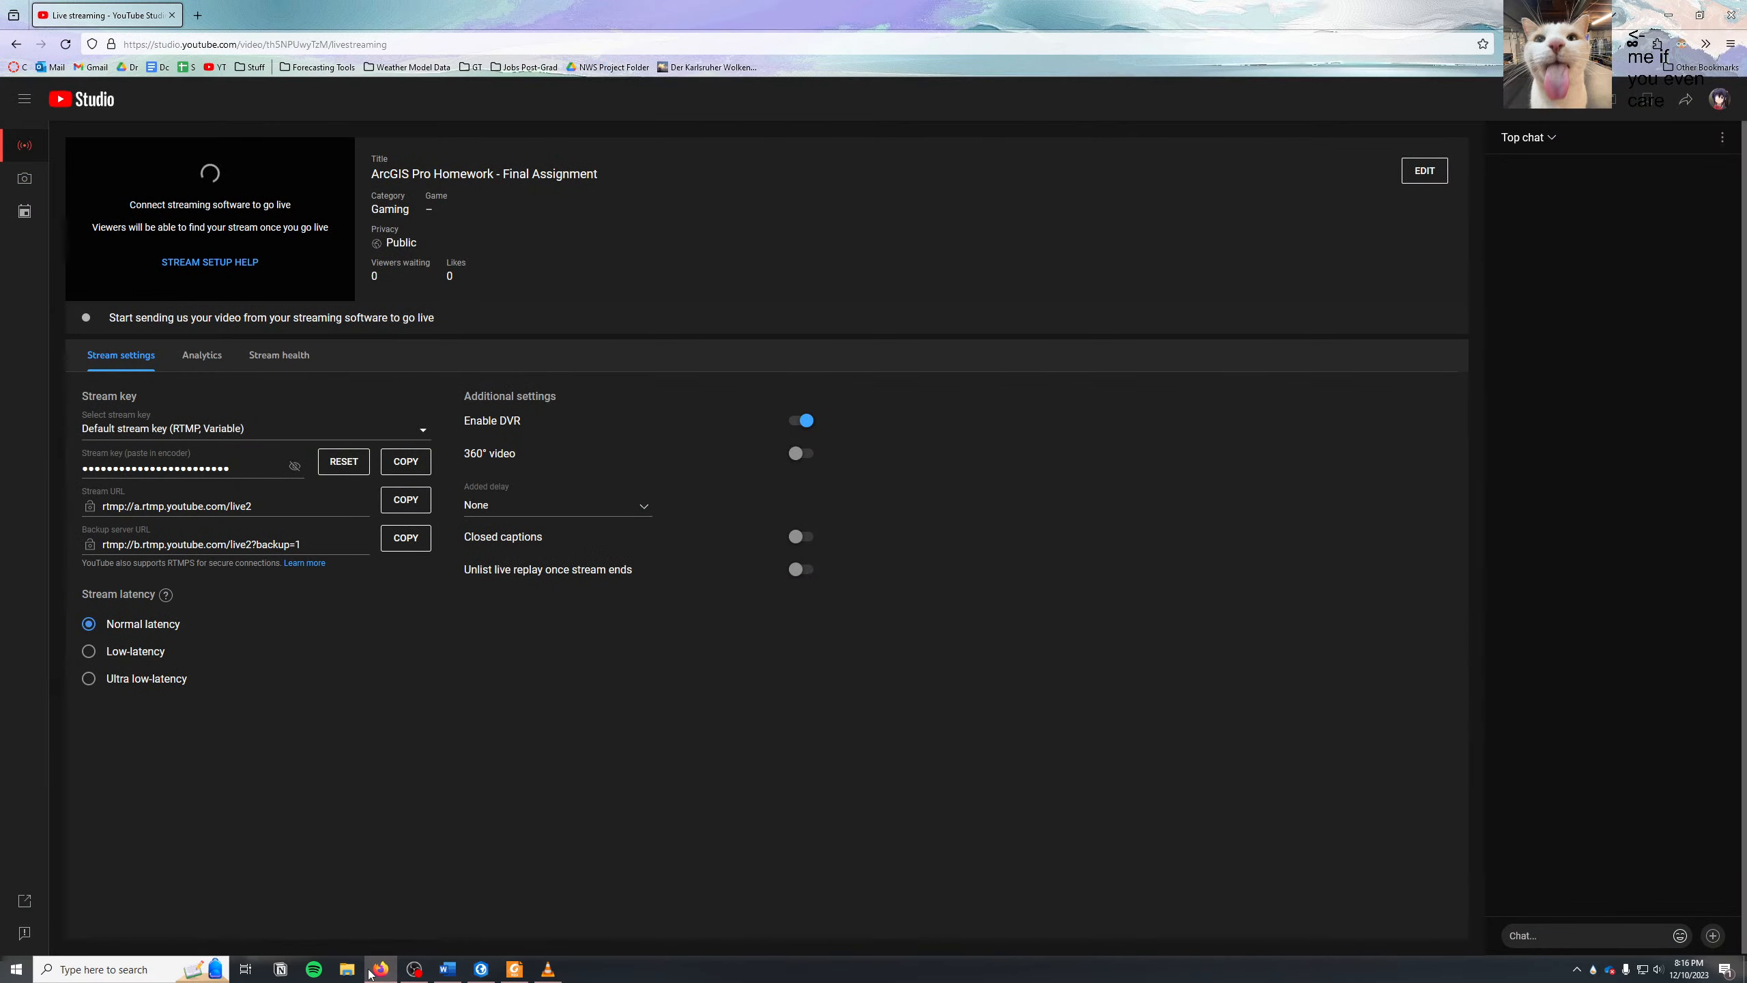
pyautogui.click(198, 15)
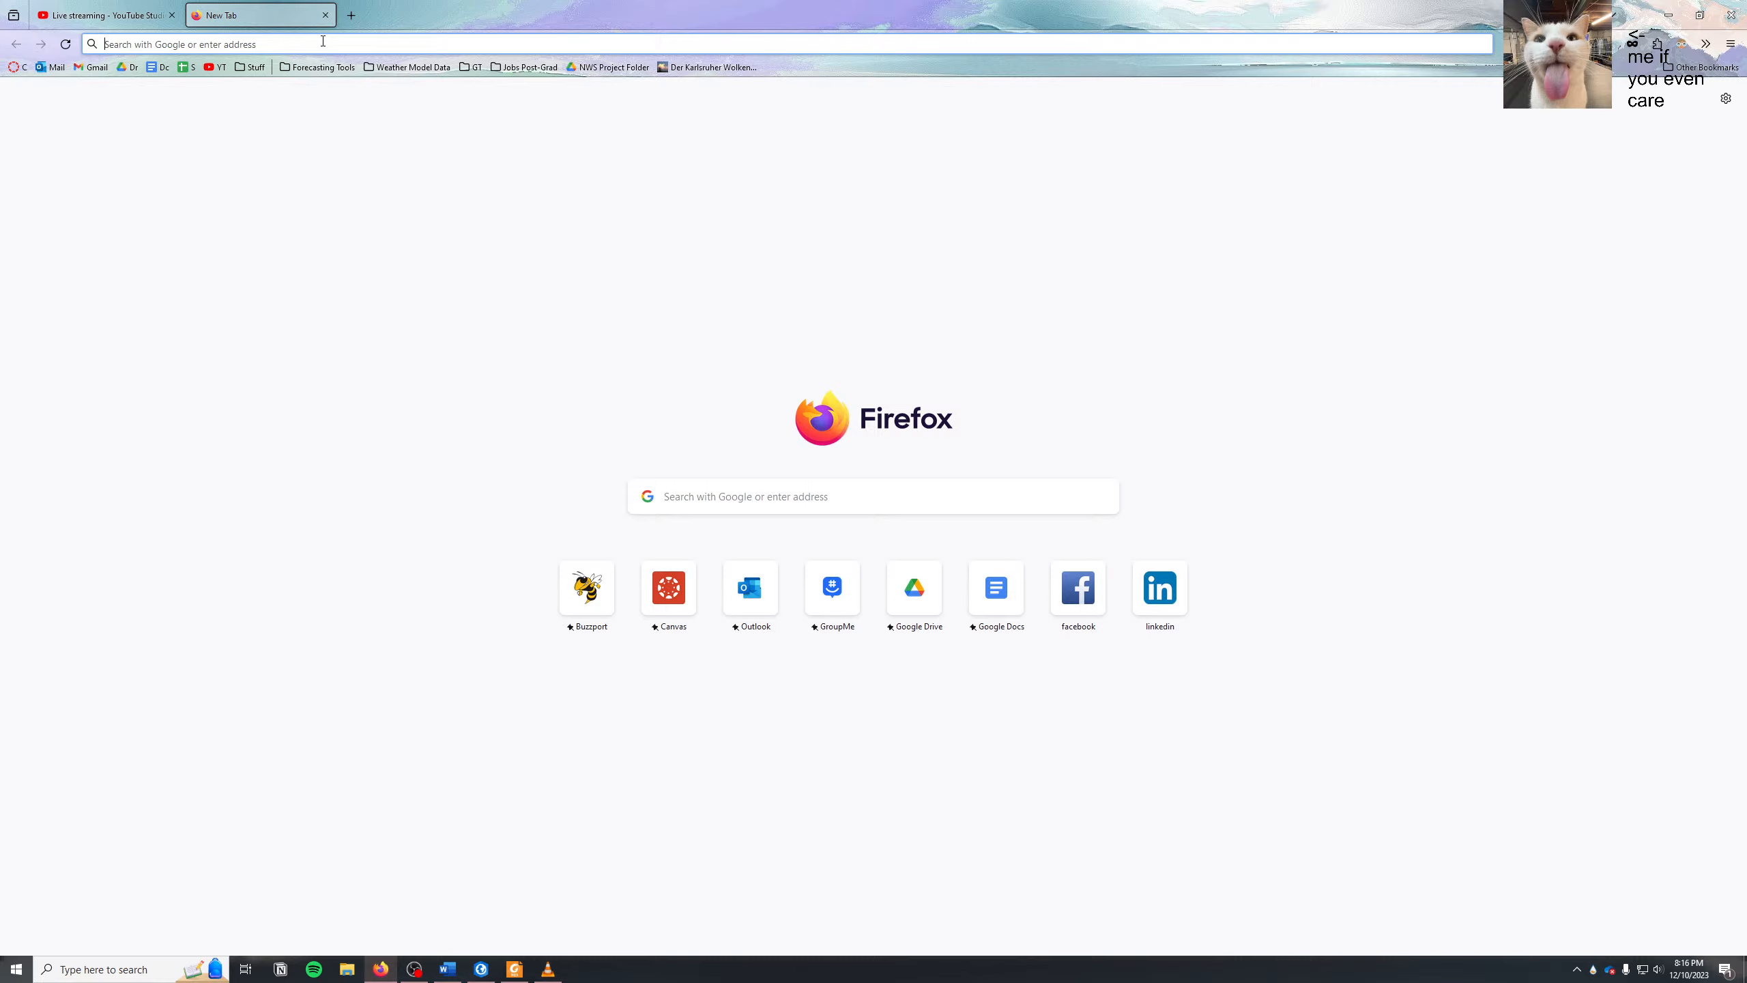
pyautogui.write('how to')
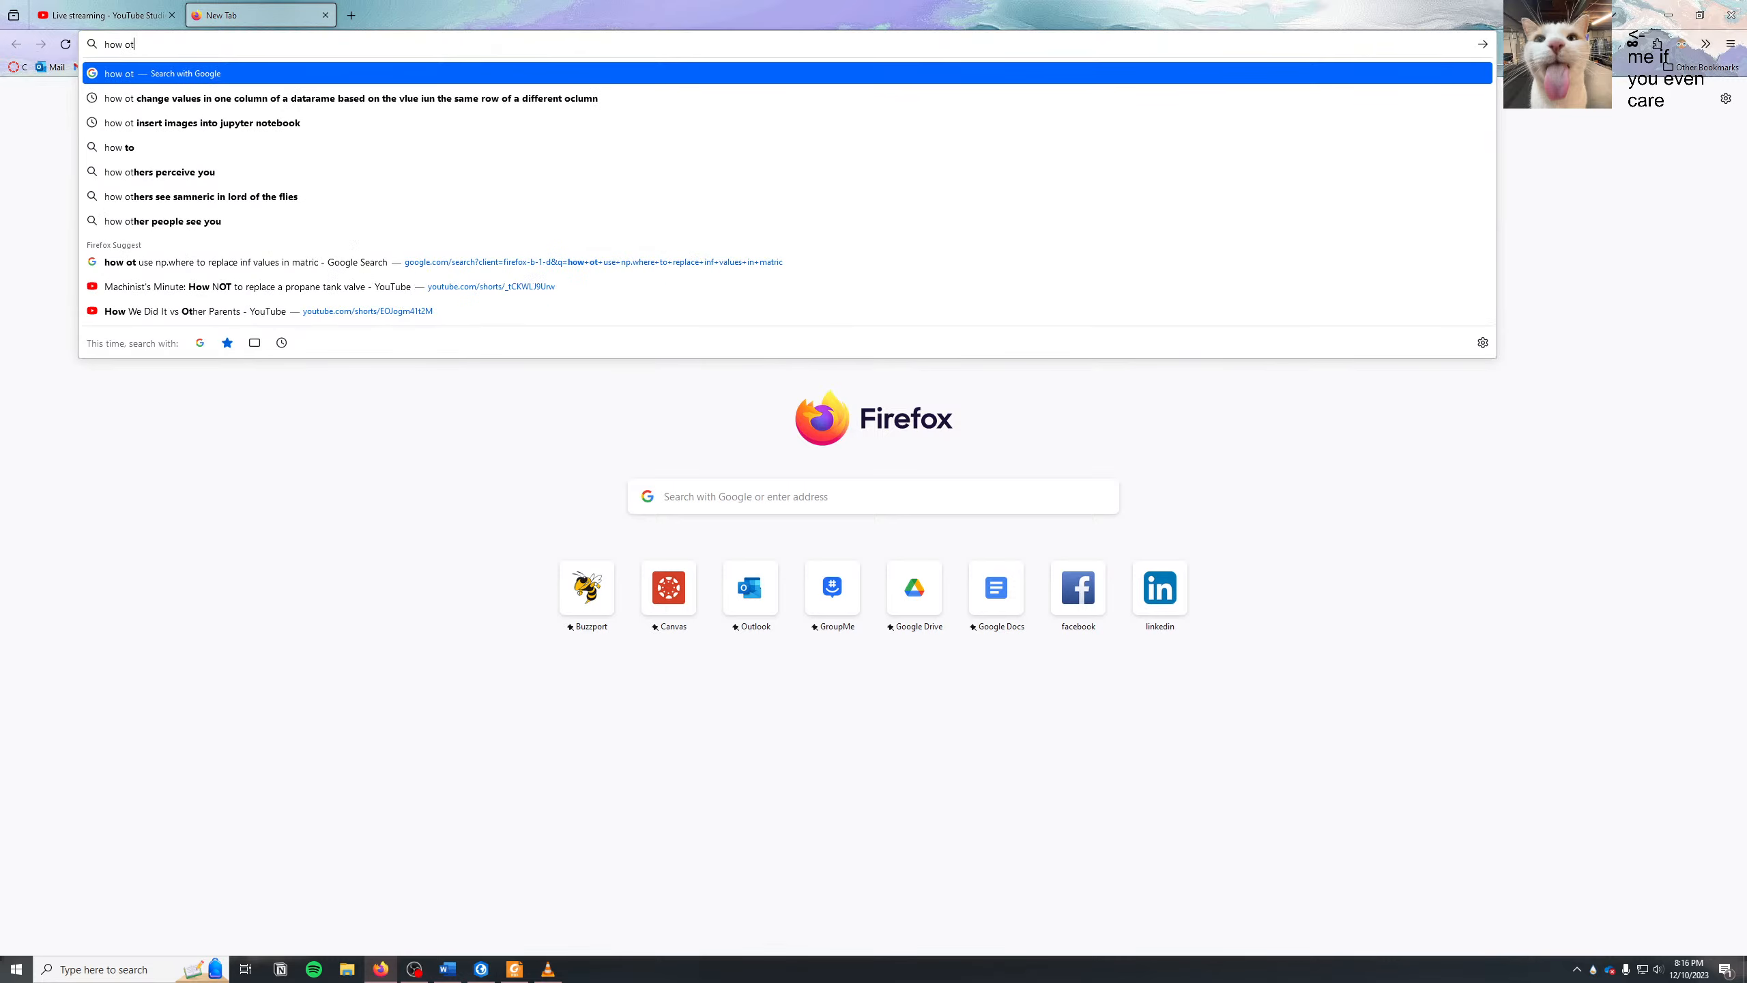
pyautogui.write(' create ne')
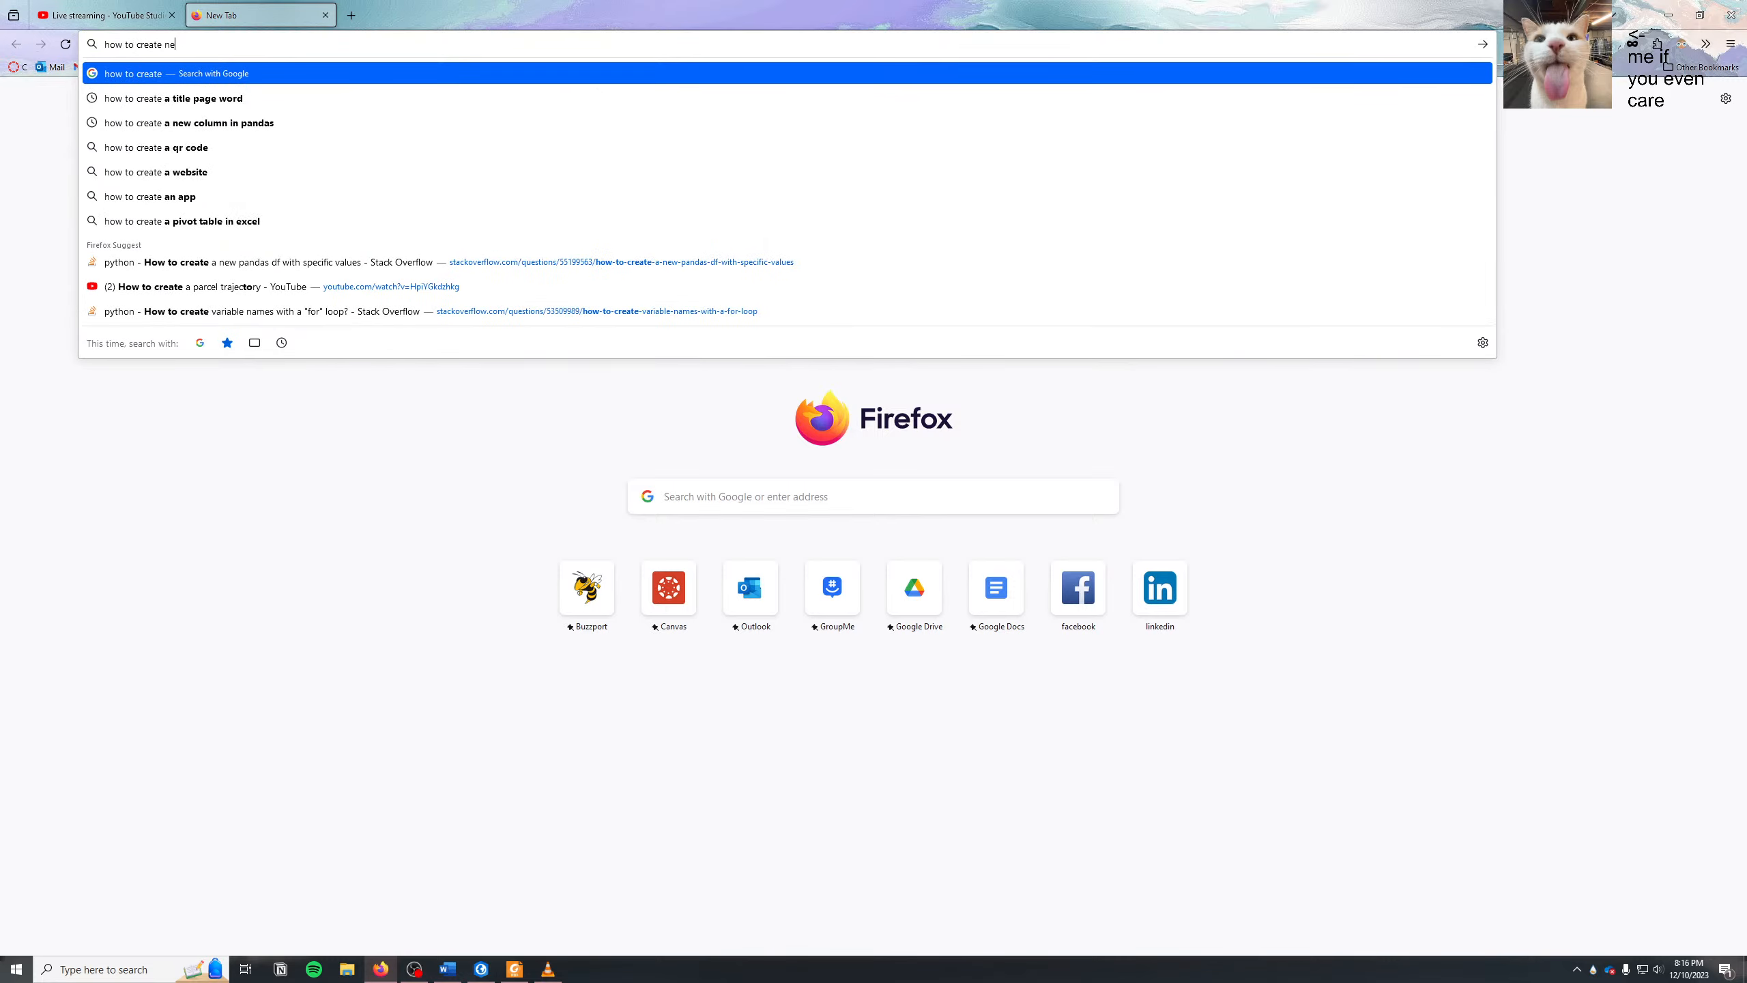
pyautogui.write('w feature layer')
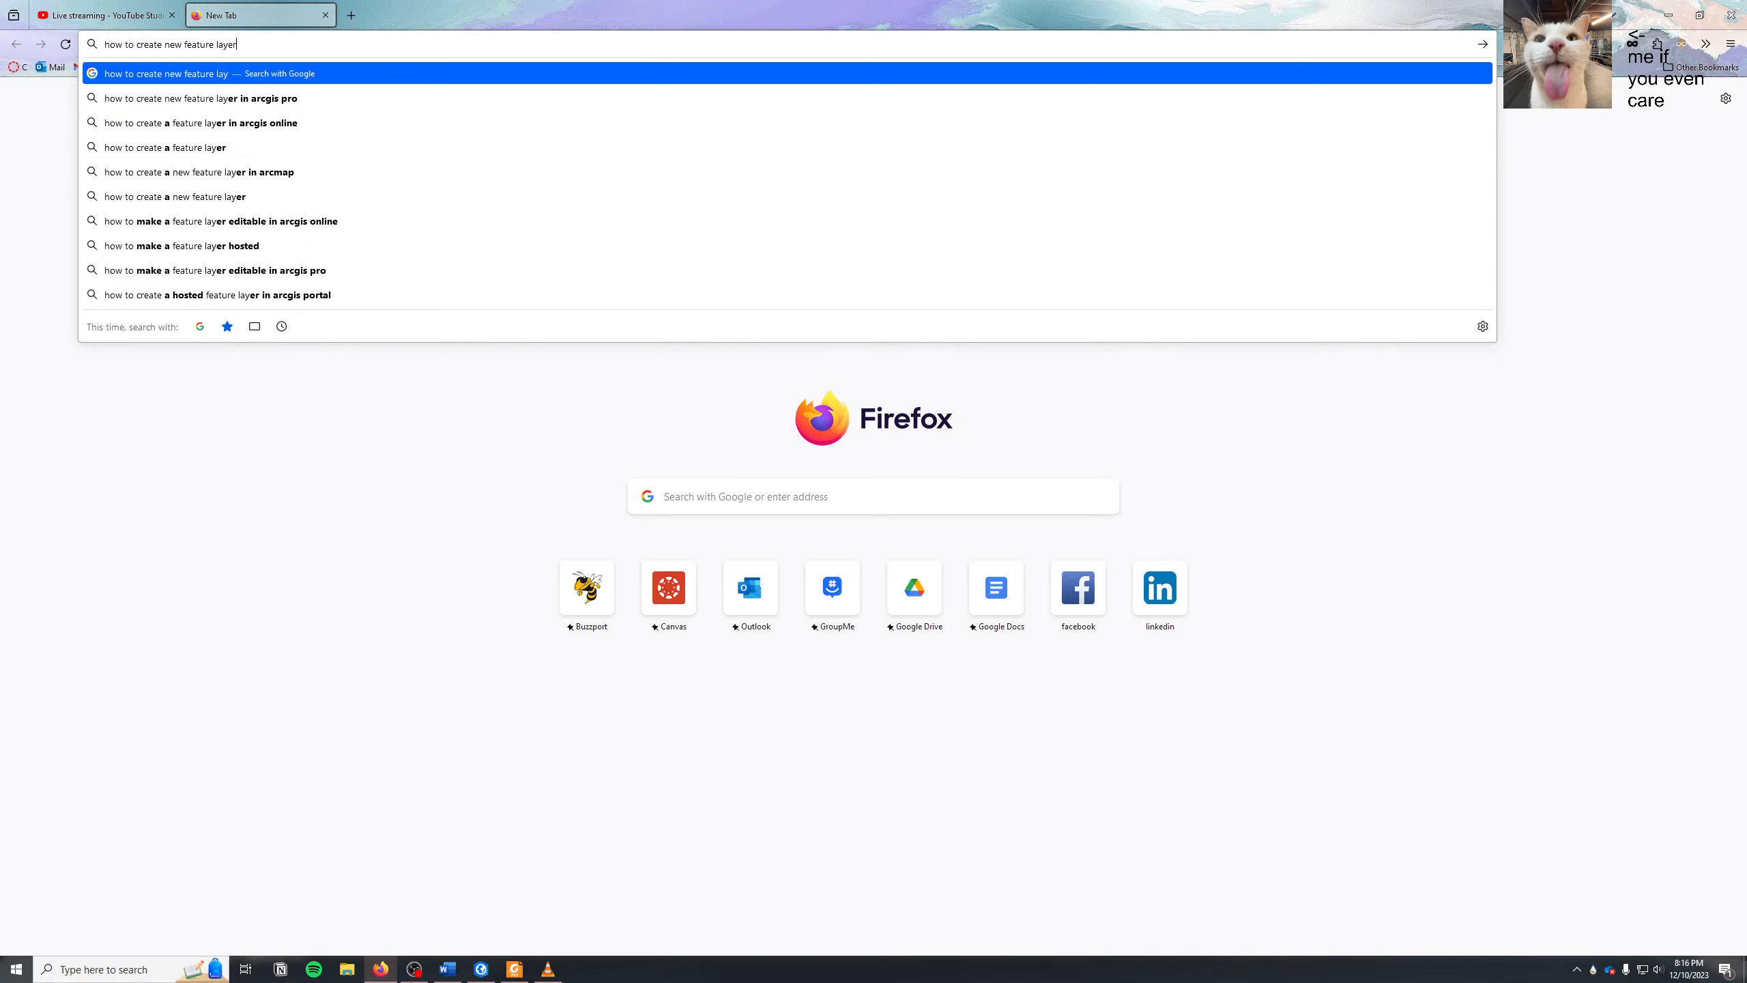
pyautogui.write(' in arcgis pro ')
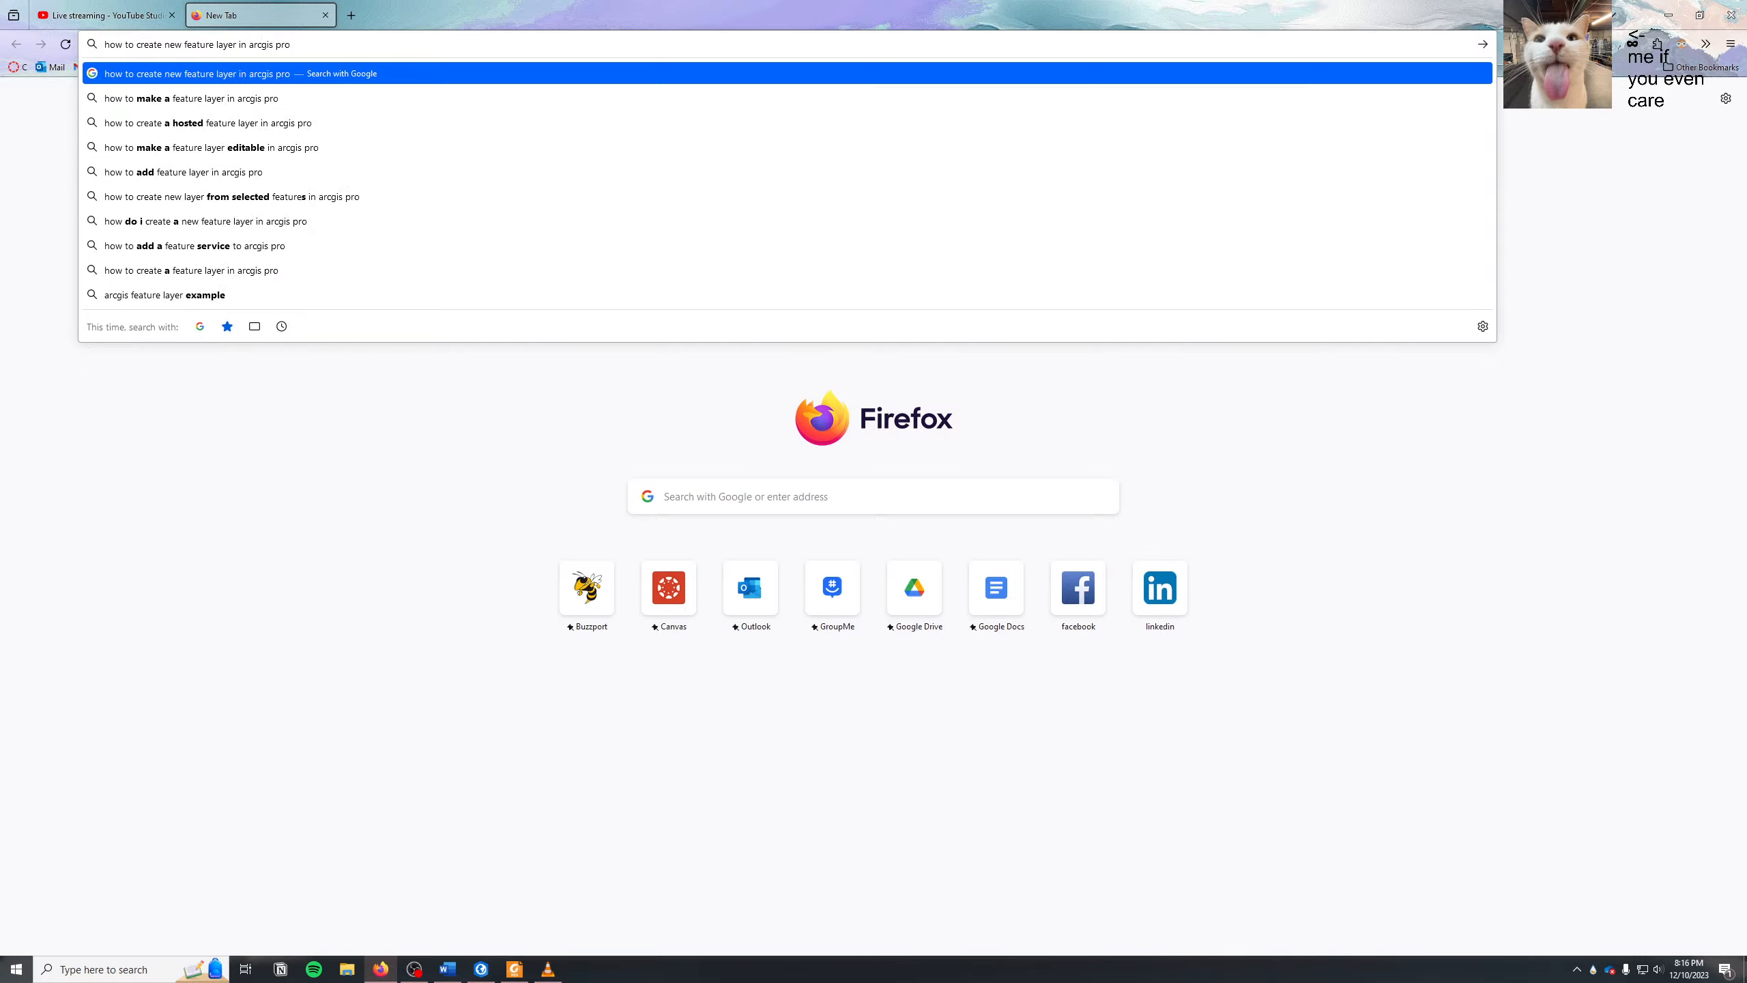
pyautogui.write('with the sum')
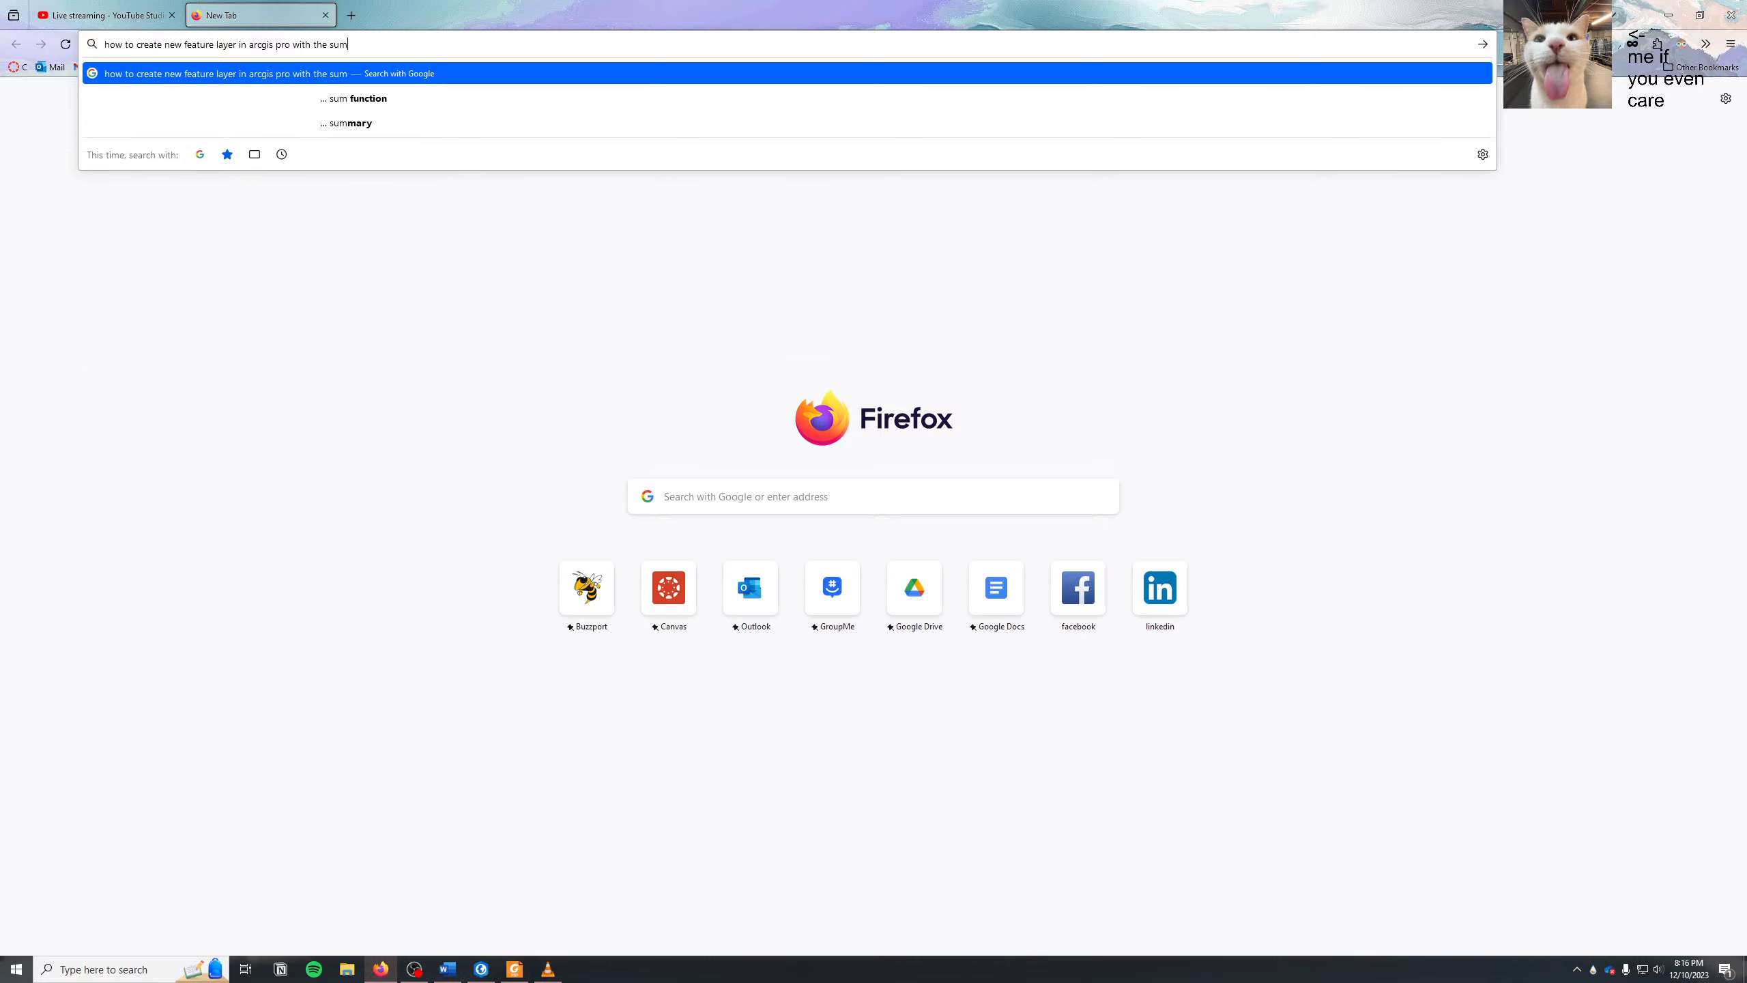
pyautogui.press('BackSpace')
pyautogui.press('BackSpace')
pyautogui.press('BackSpace')
pyautogui.press('BackSpace')
pyautogui.press('BackSpace')
pyautogui.press('BackSpace')
pyautogui.press('BackSpace')
pyautogui.press('BackSpace')
pyautogui.press('BackSpace')
pyautogui.press('BackSpace')
pyautogui.press('BackSpace')
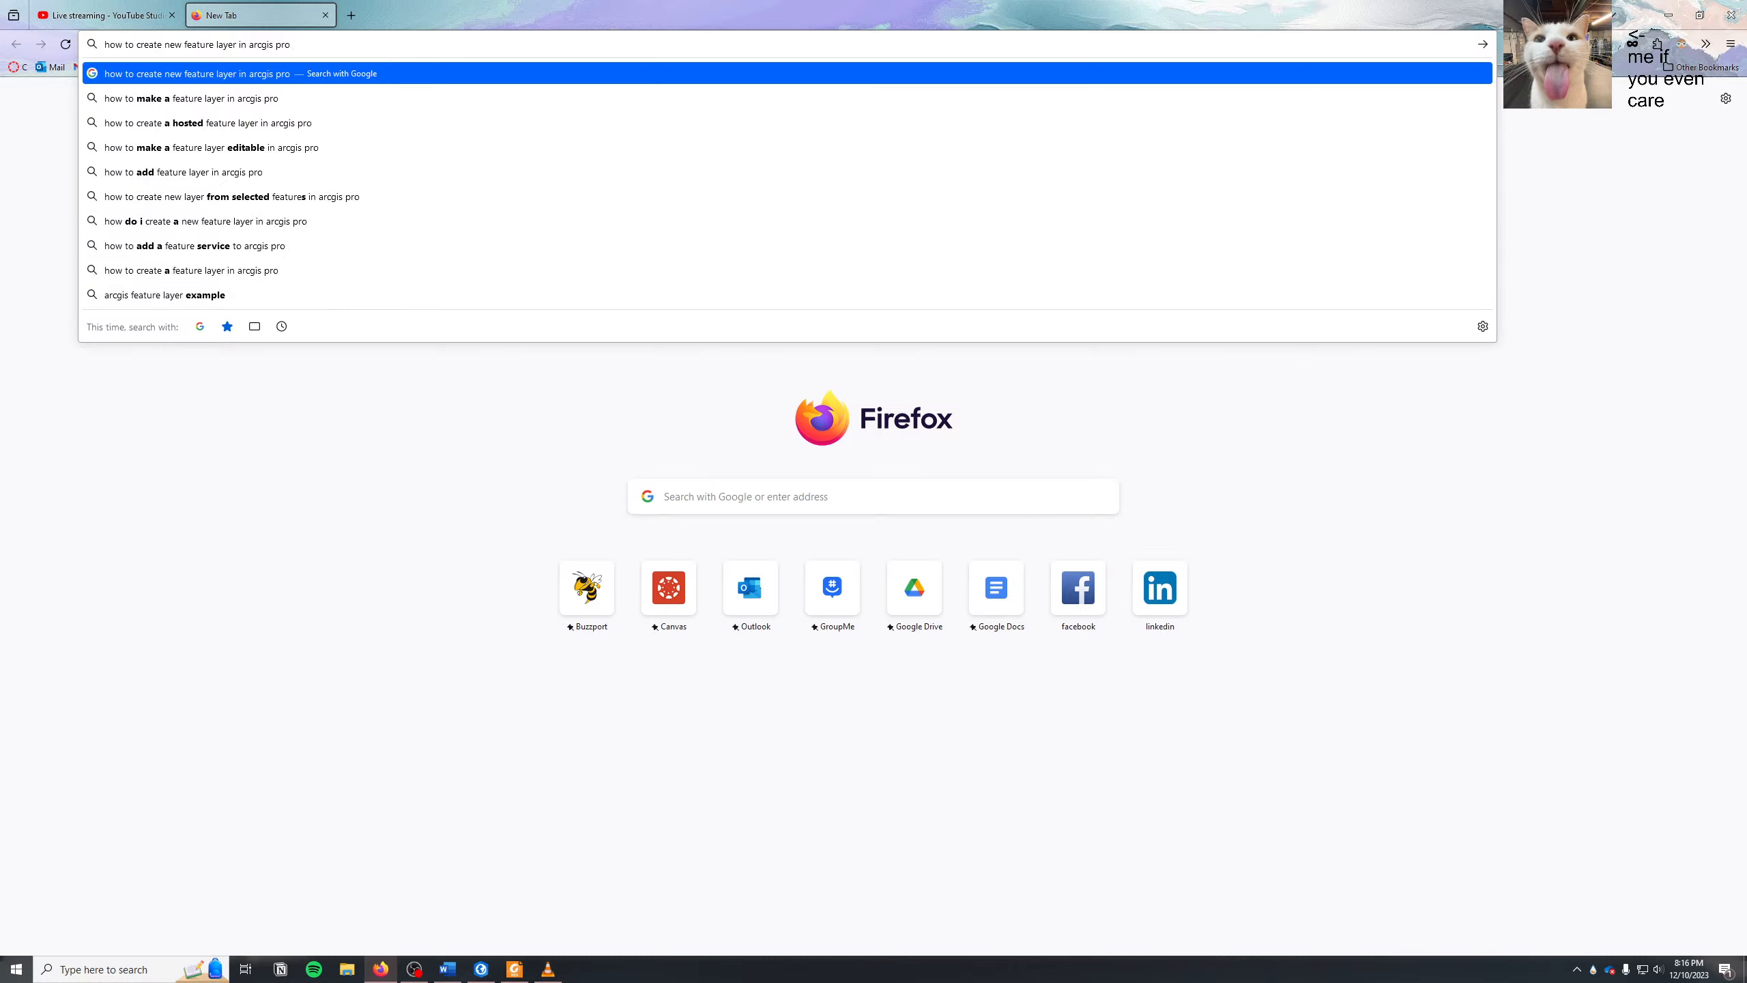
# - Complete the search with "while joining all like attributes in the table" and open Esri's "Merge features into one feature" page
pyautogui.write('while summing')
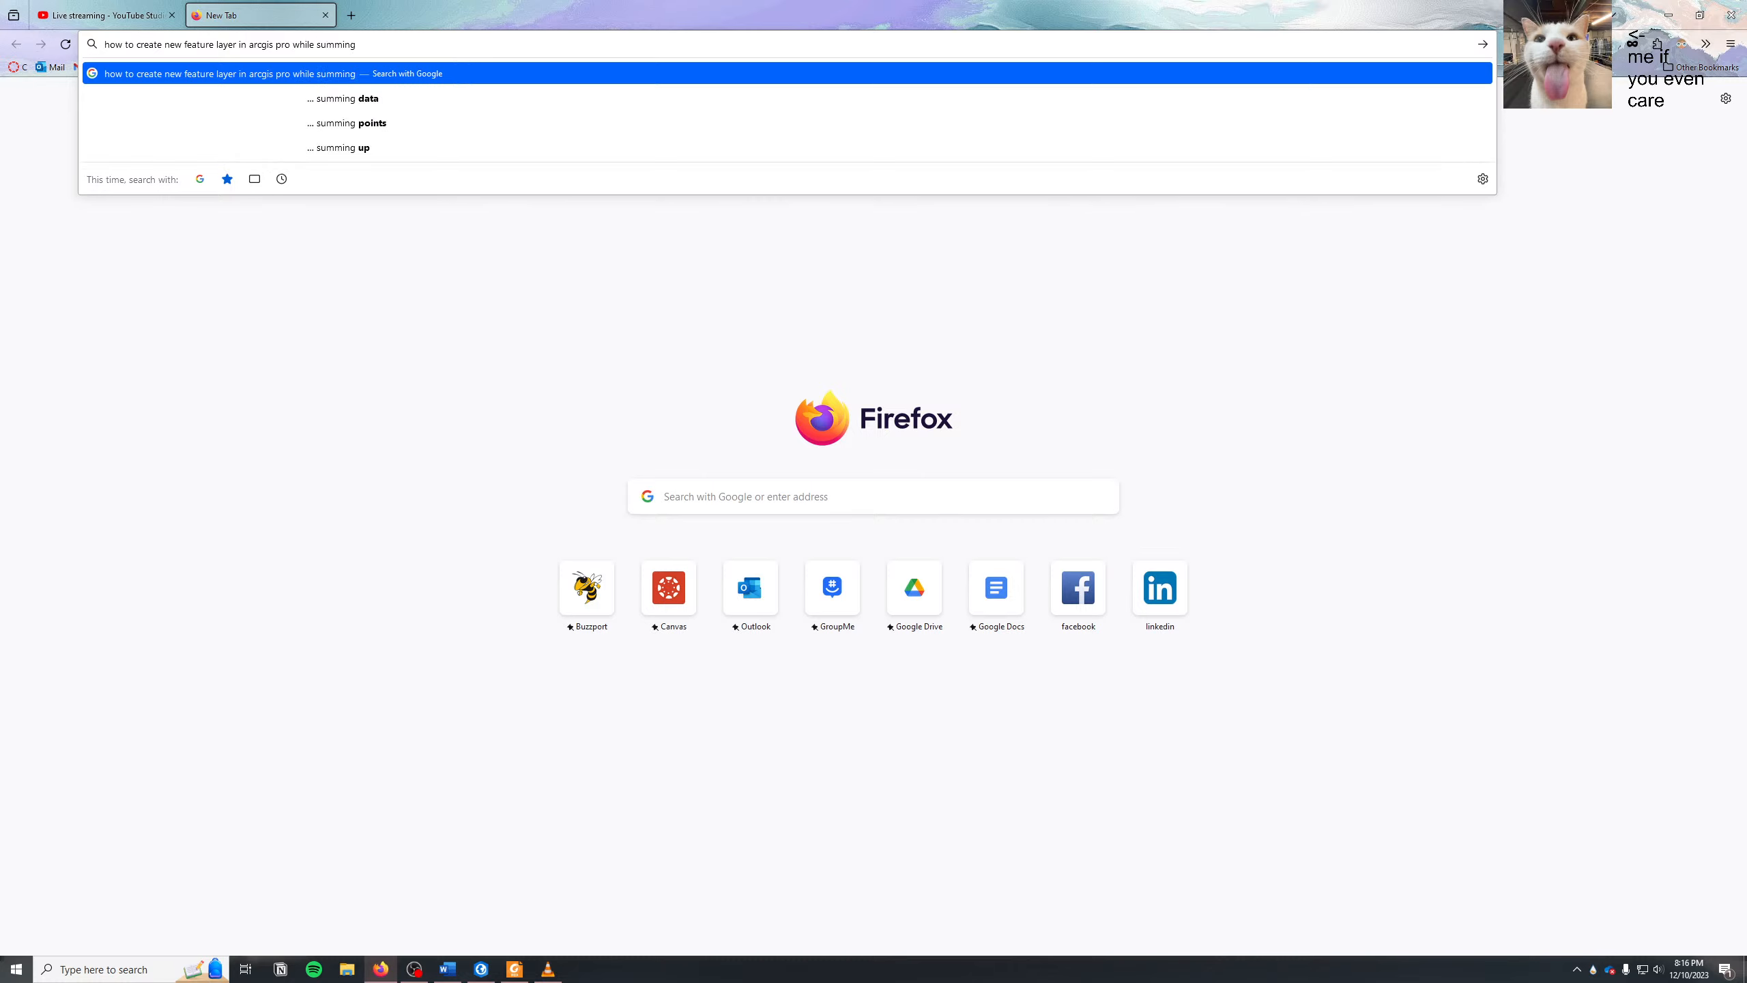
pyautogui.press('BackSpace')
pyautogui.press('BackSpace')
pyautogui.press('BackSpace')
pyautogui.press('BackSpace')
pyautogui.press('BackSpace')
pyautogui.press('BackSpace')
pyautogui.press('BackSpace')
pyautogui.press('BackSpace')
pyautogui.write('joining all like')
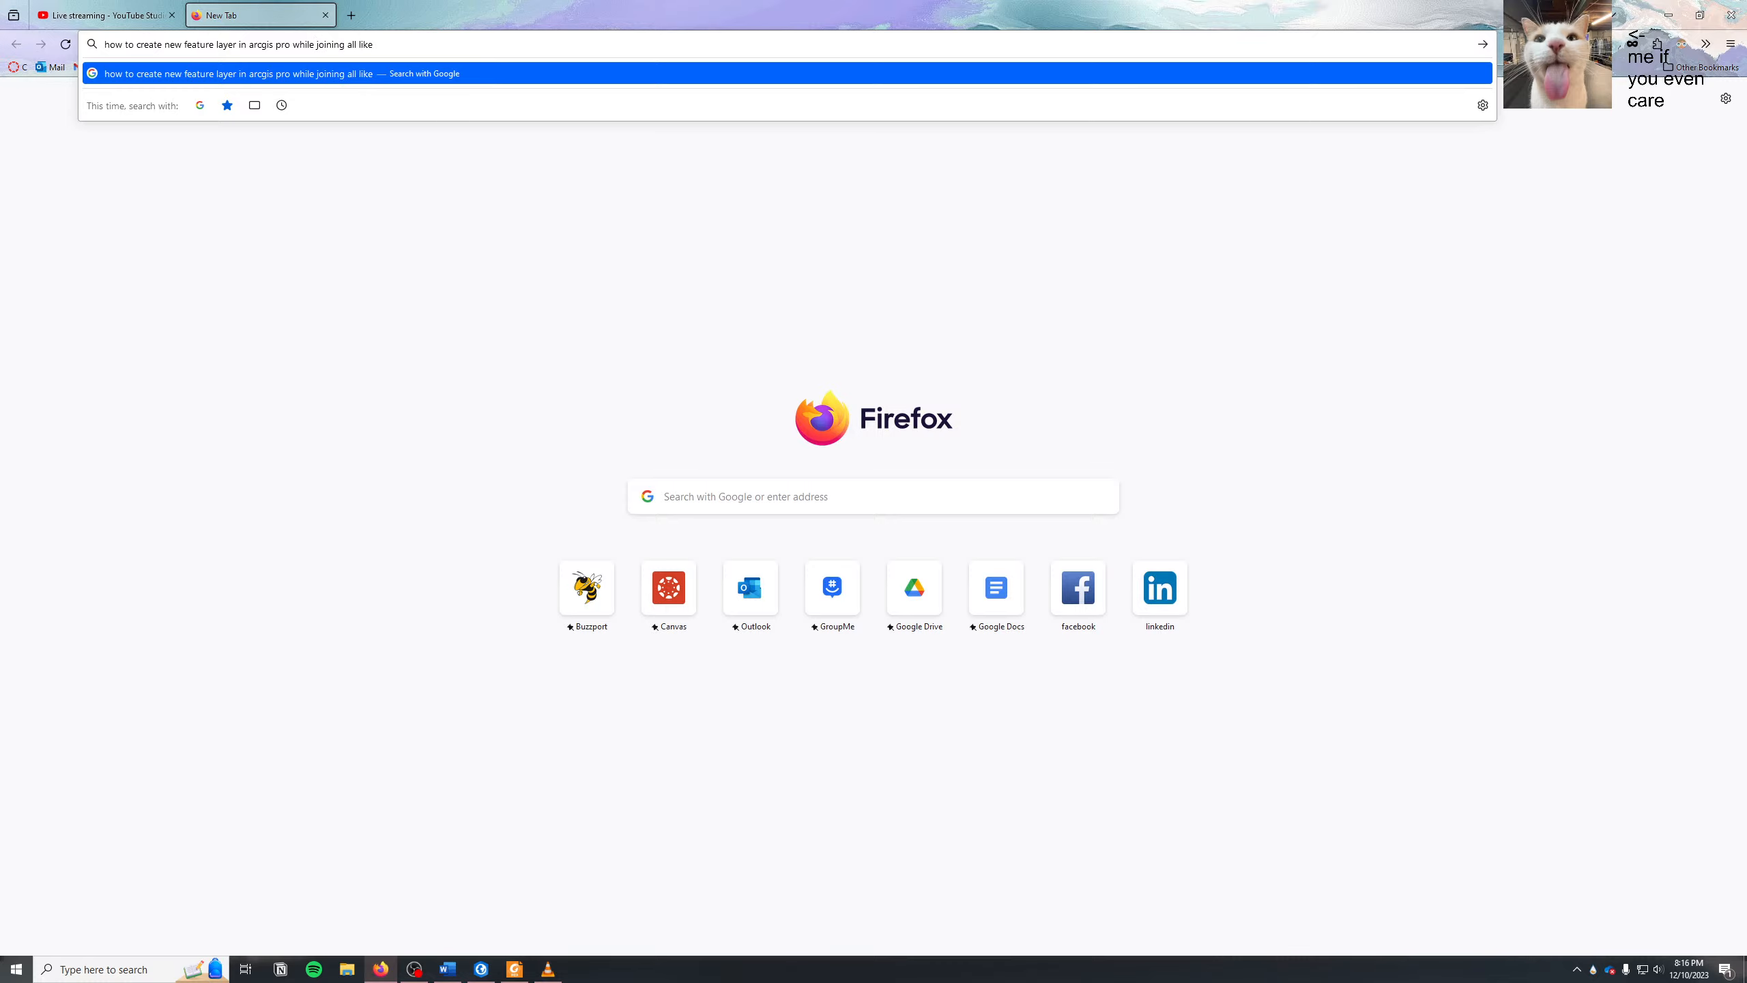
pyautogui.write(' t')
pyautogui.press('BackSpace')
pyautogui.write('attributes in the table')
pyautogui.press('Return')
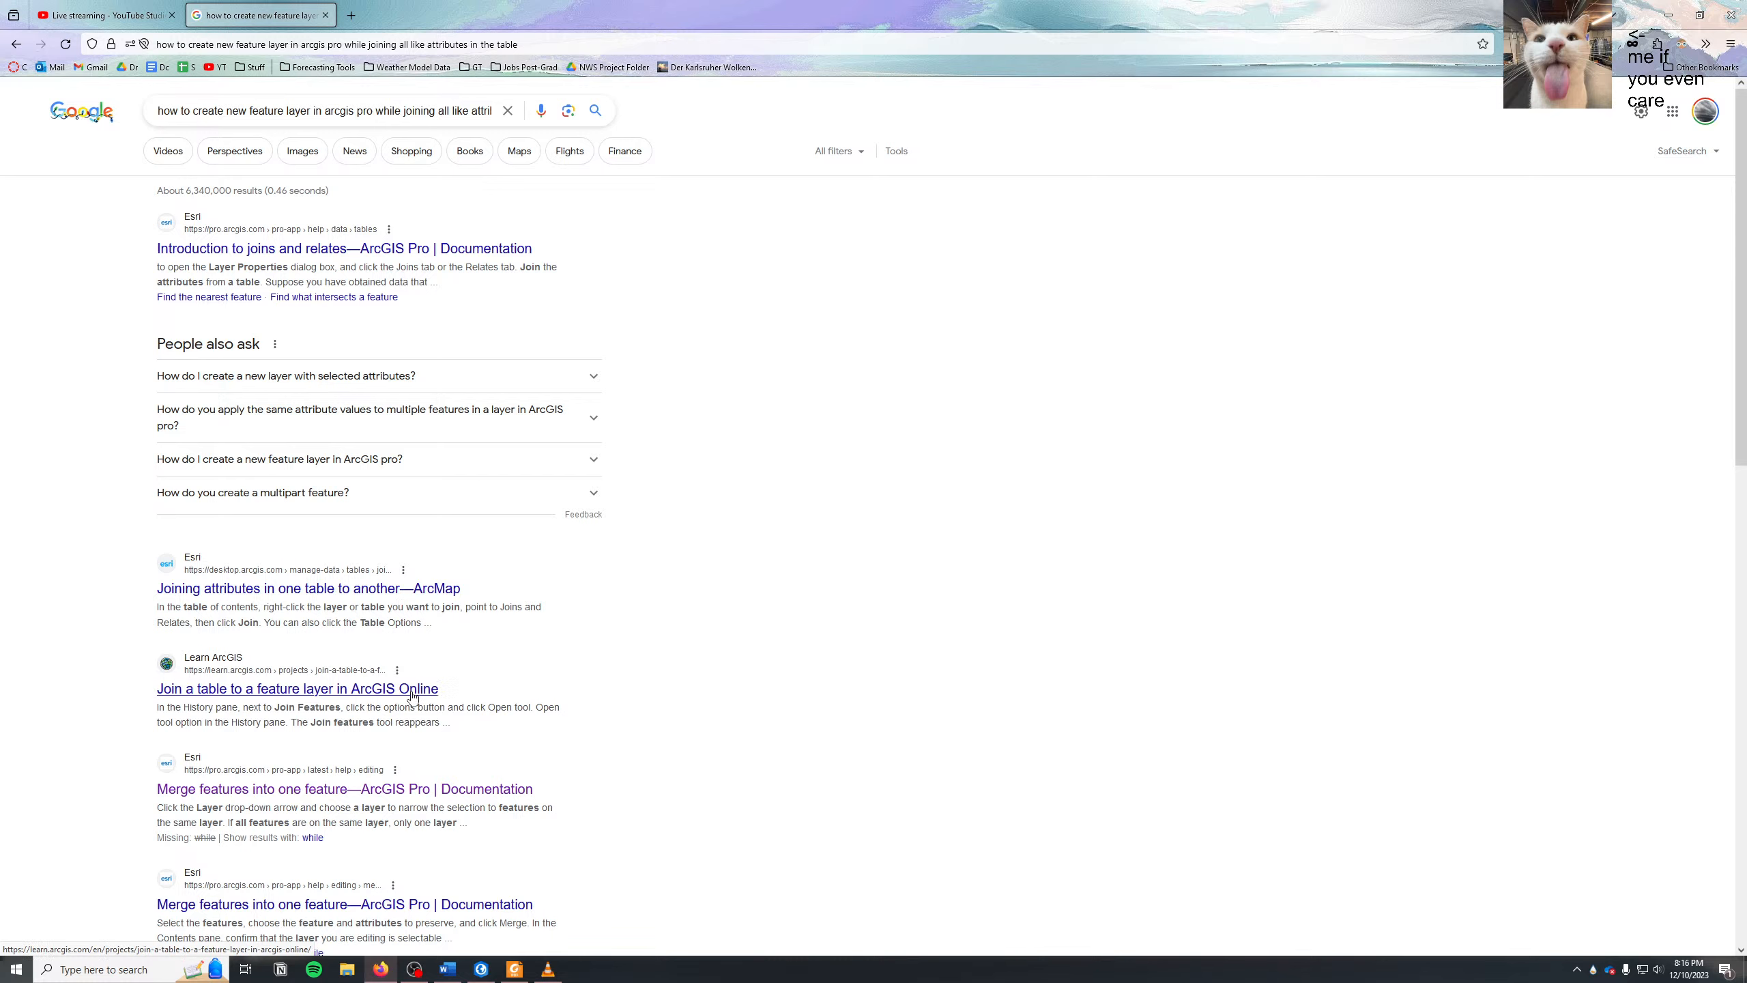
pyautogui.scroll(-2, 413, 697)
pyautogui.click(507, 649)
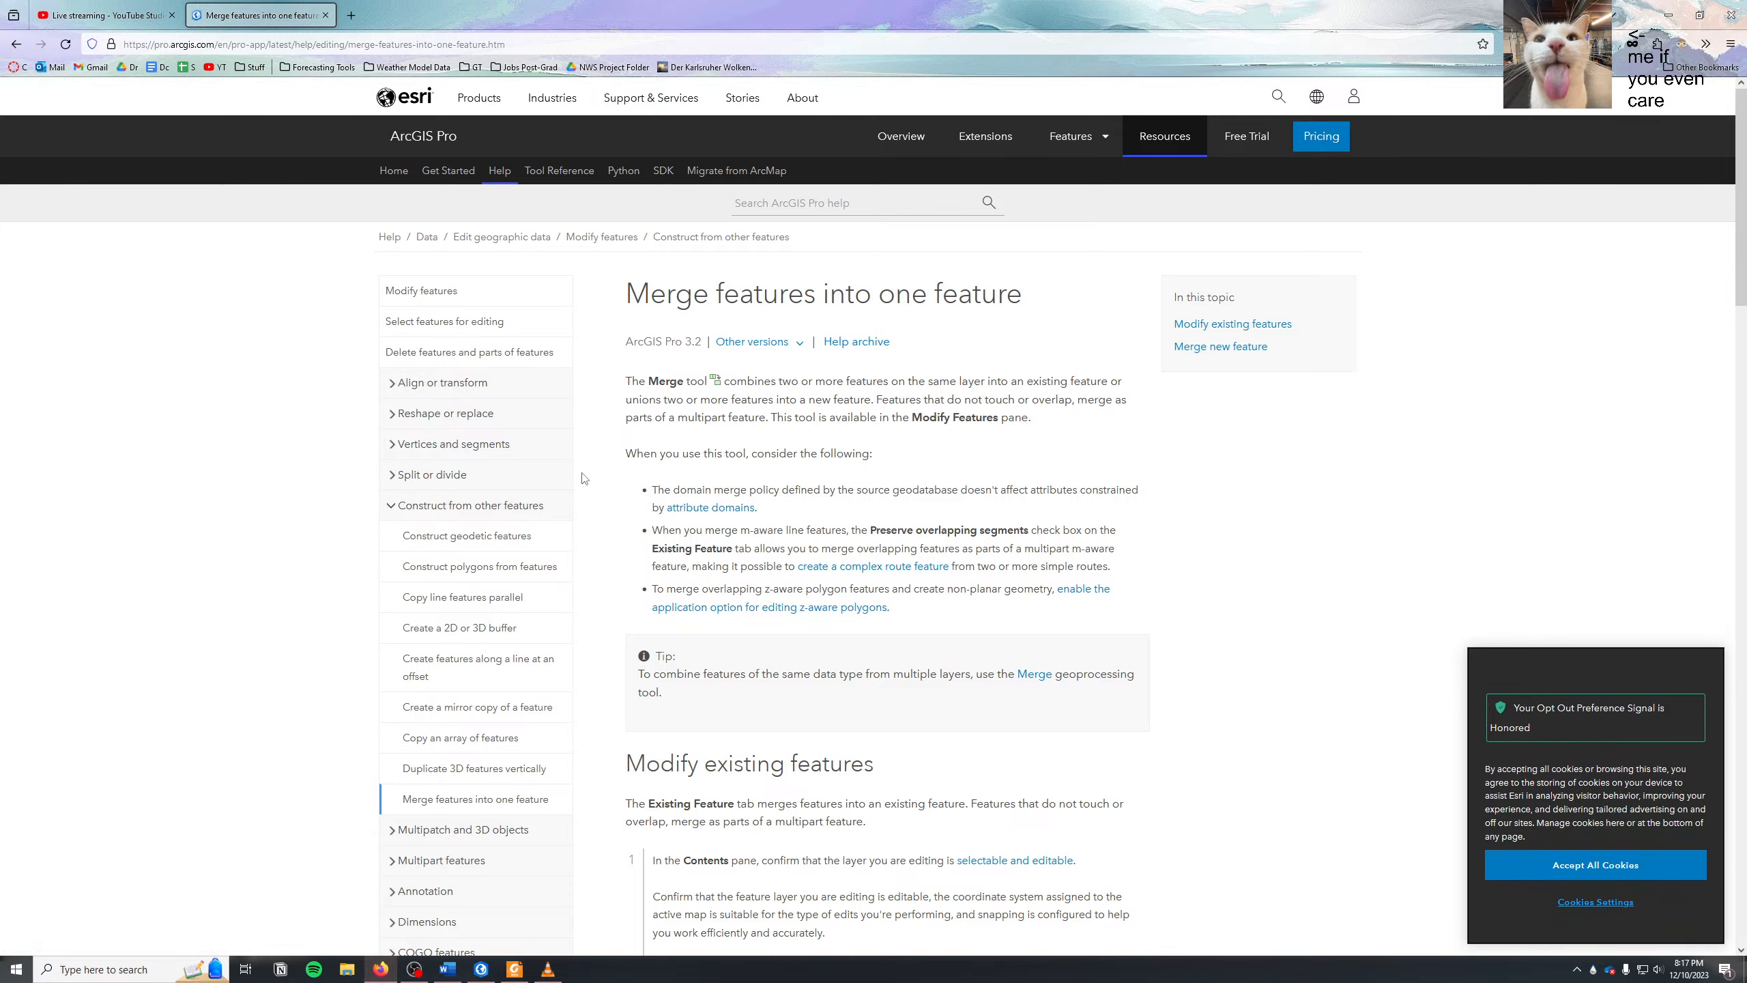
# - Switch to ArcGIS Pro, find the Merge geoprocessing tool and set Stands as its input dataset
pyautogui.hotkey('alt', 'Tab')
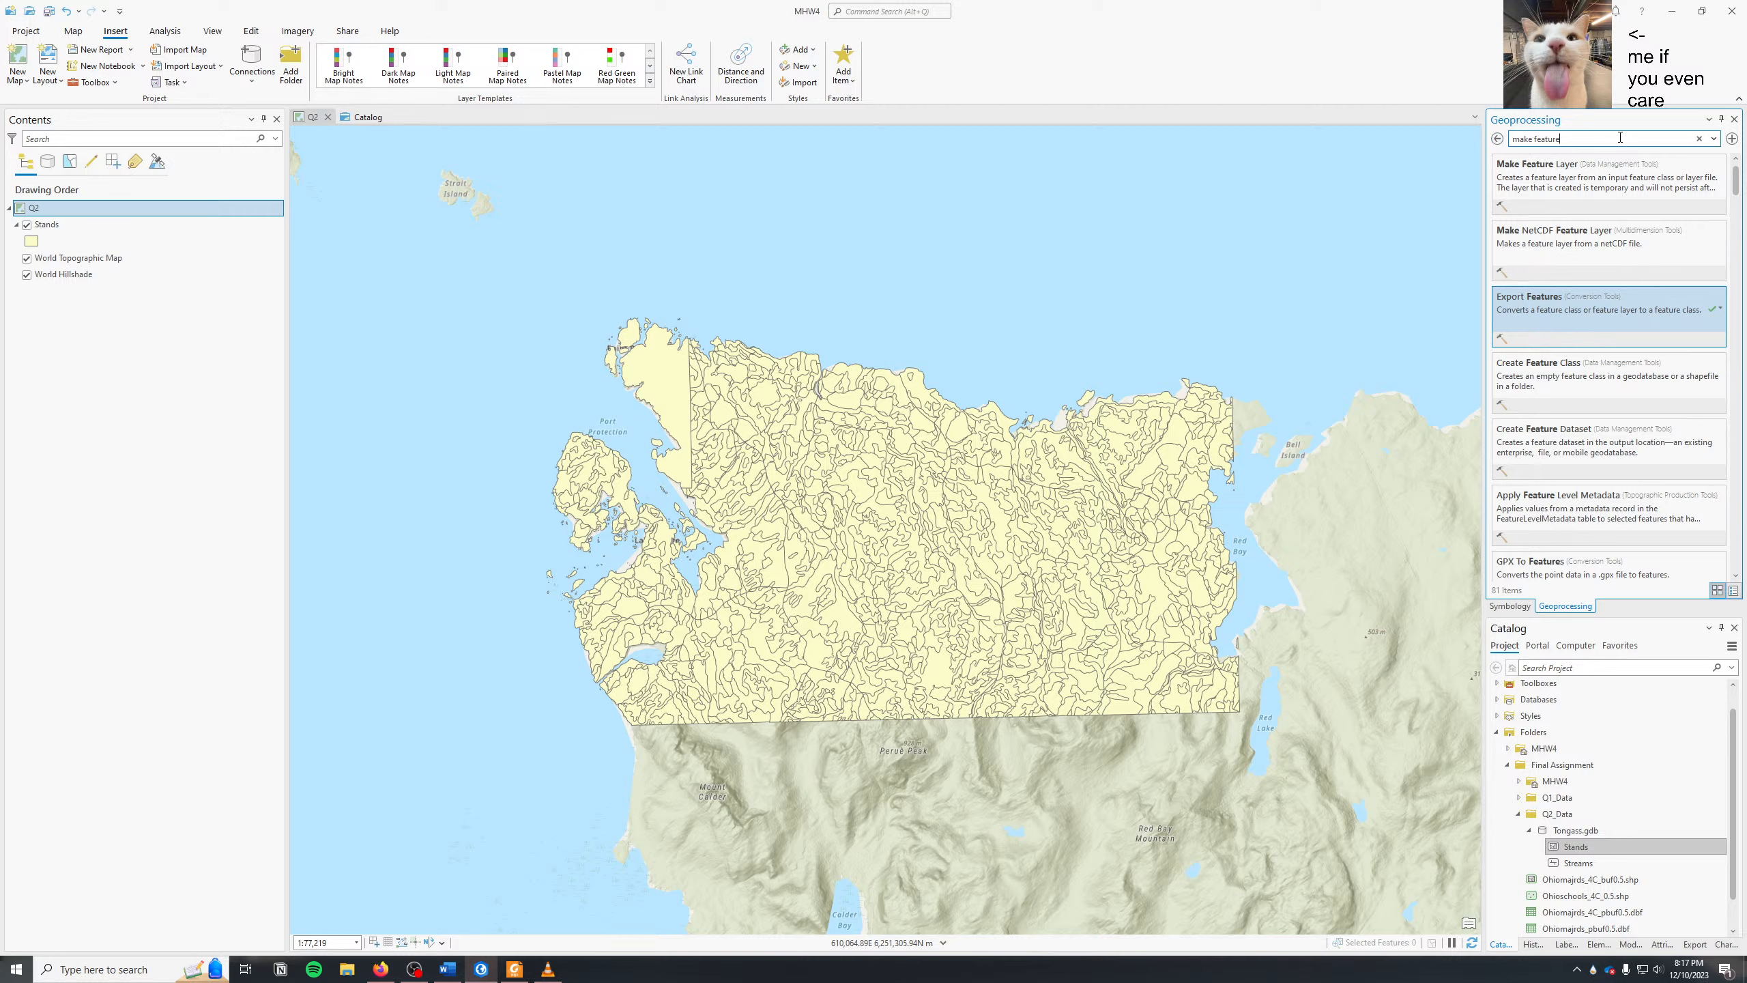
pyautogui.tripleClick(1620, 139)
pyautogui.write('merge')
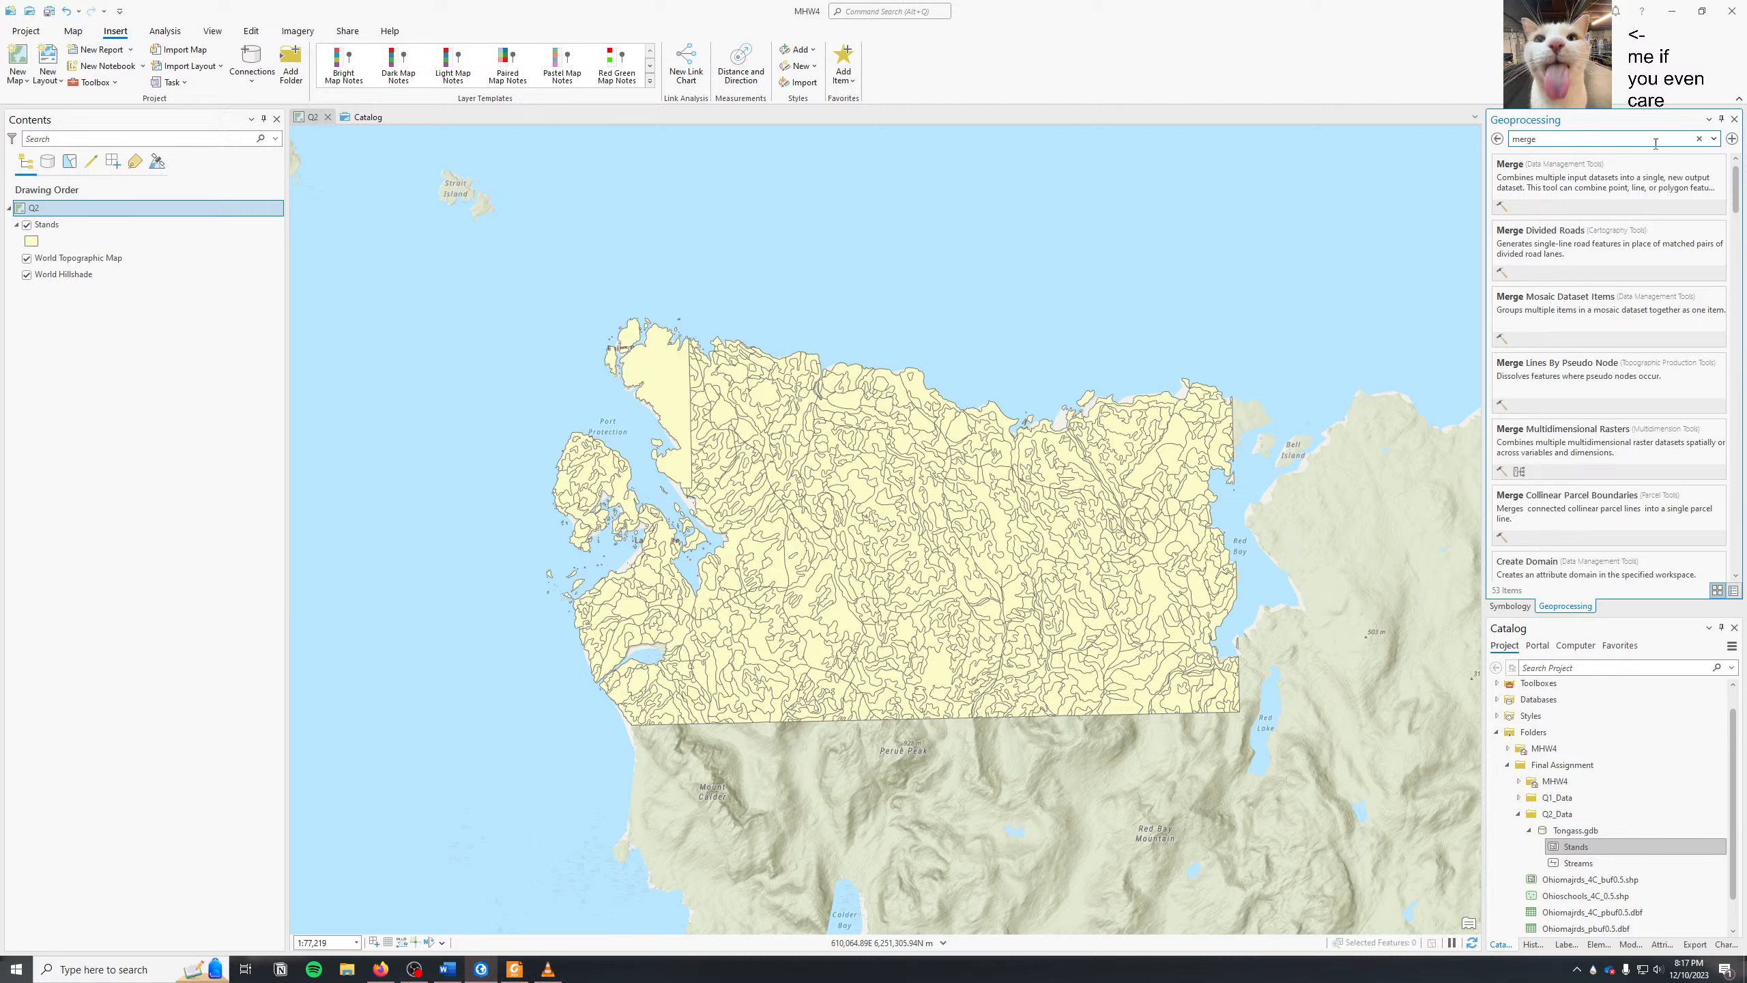
pyautogui.click(1654, 171)
pyautogui.click(1713, 197)
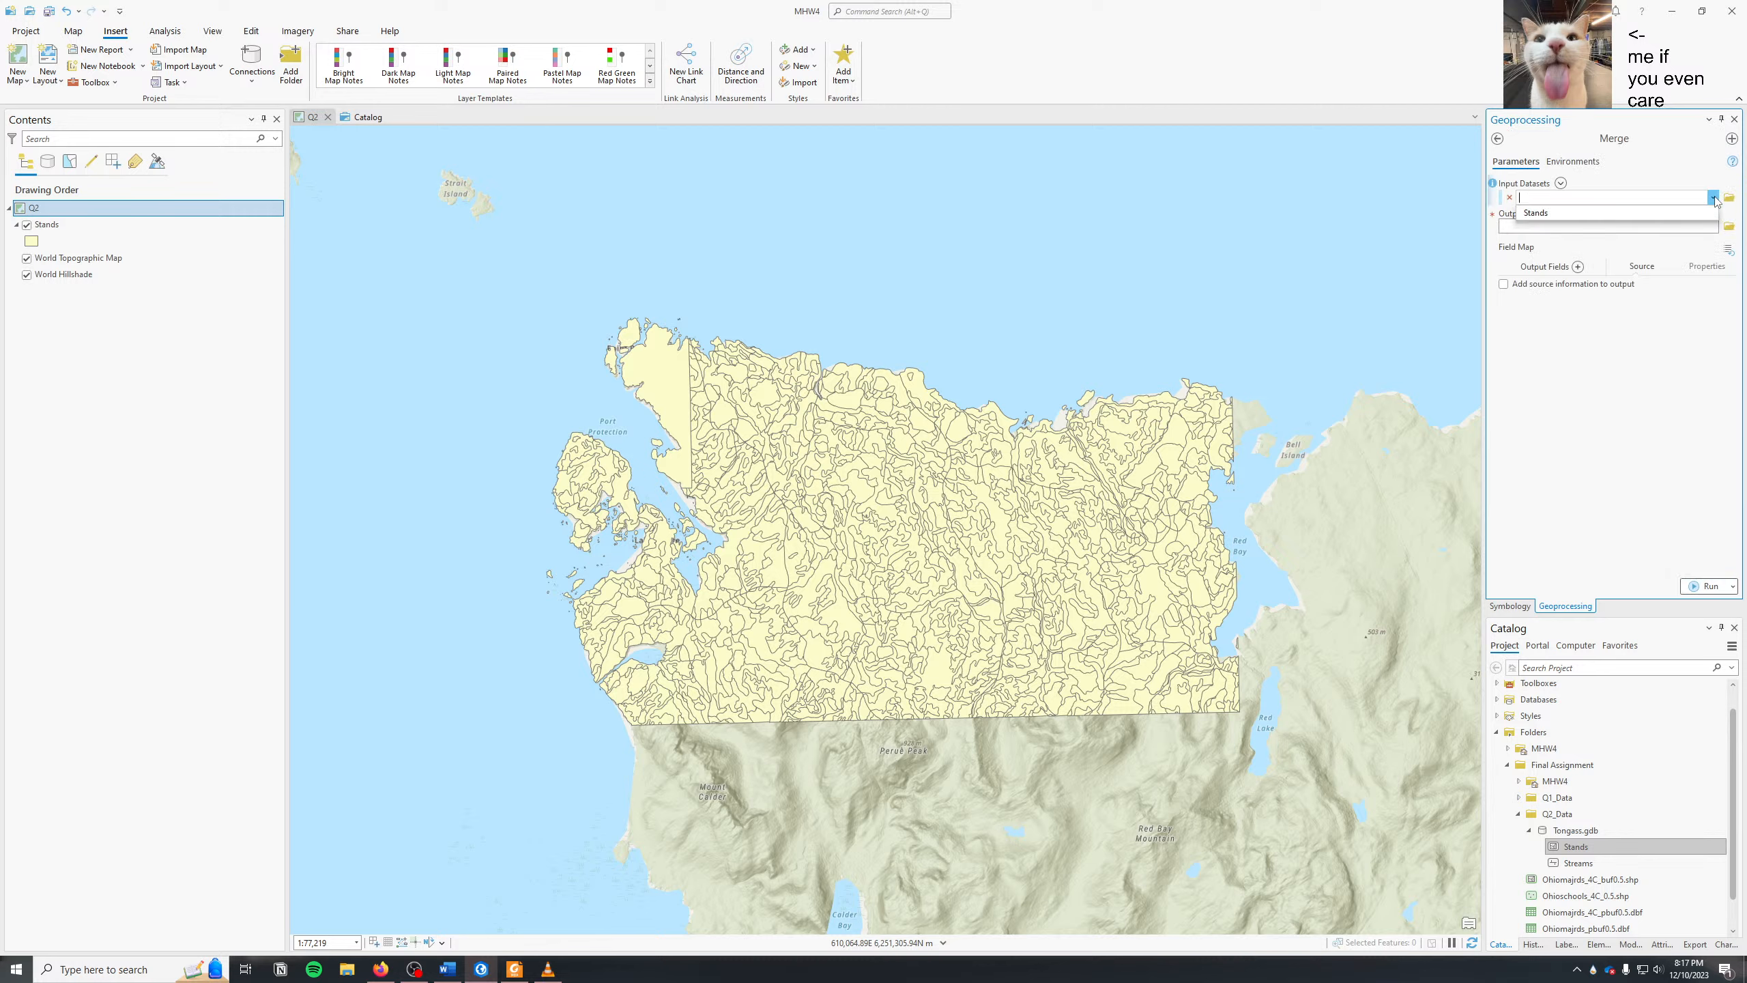
pyautogui.click(1699, 213)
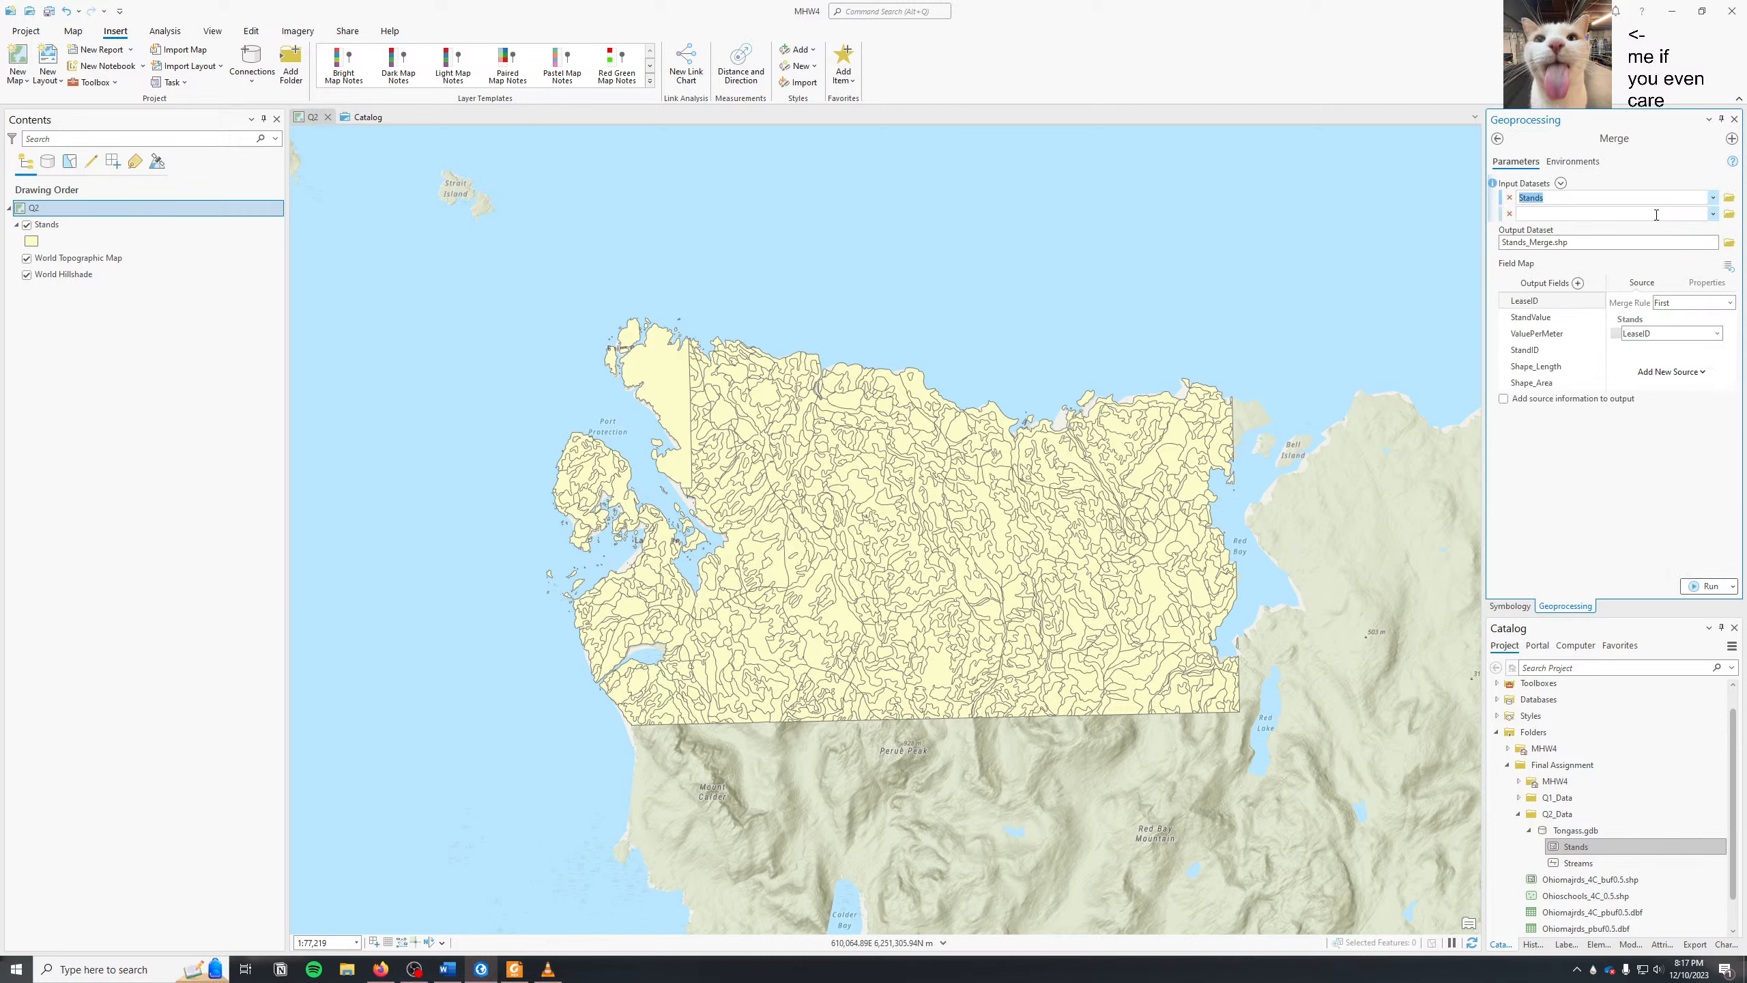
# - Set the Merge output dataset to Stands in MHW4.gdb
pyautogui.click(1729, 242)
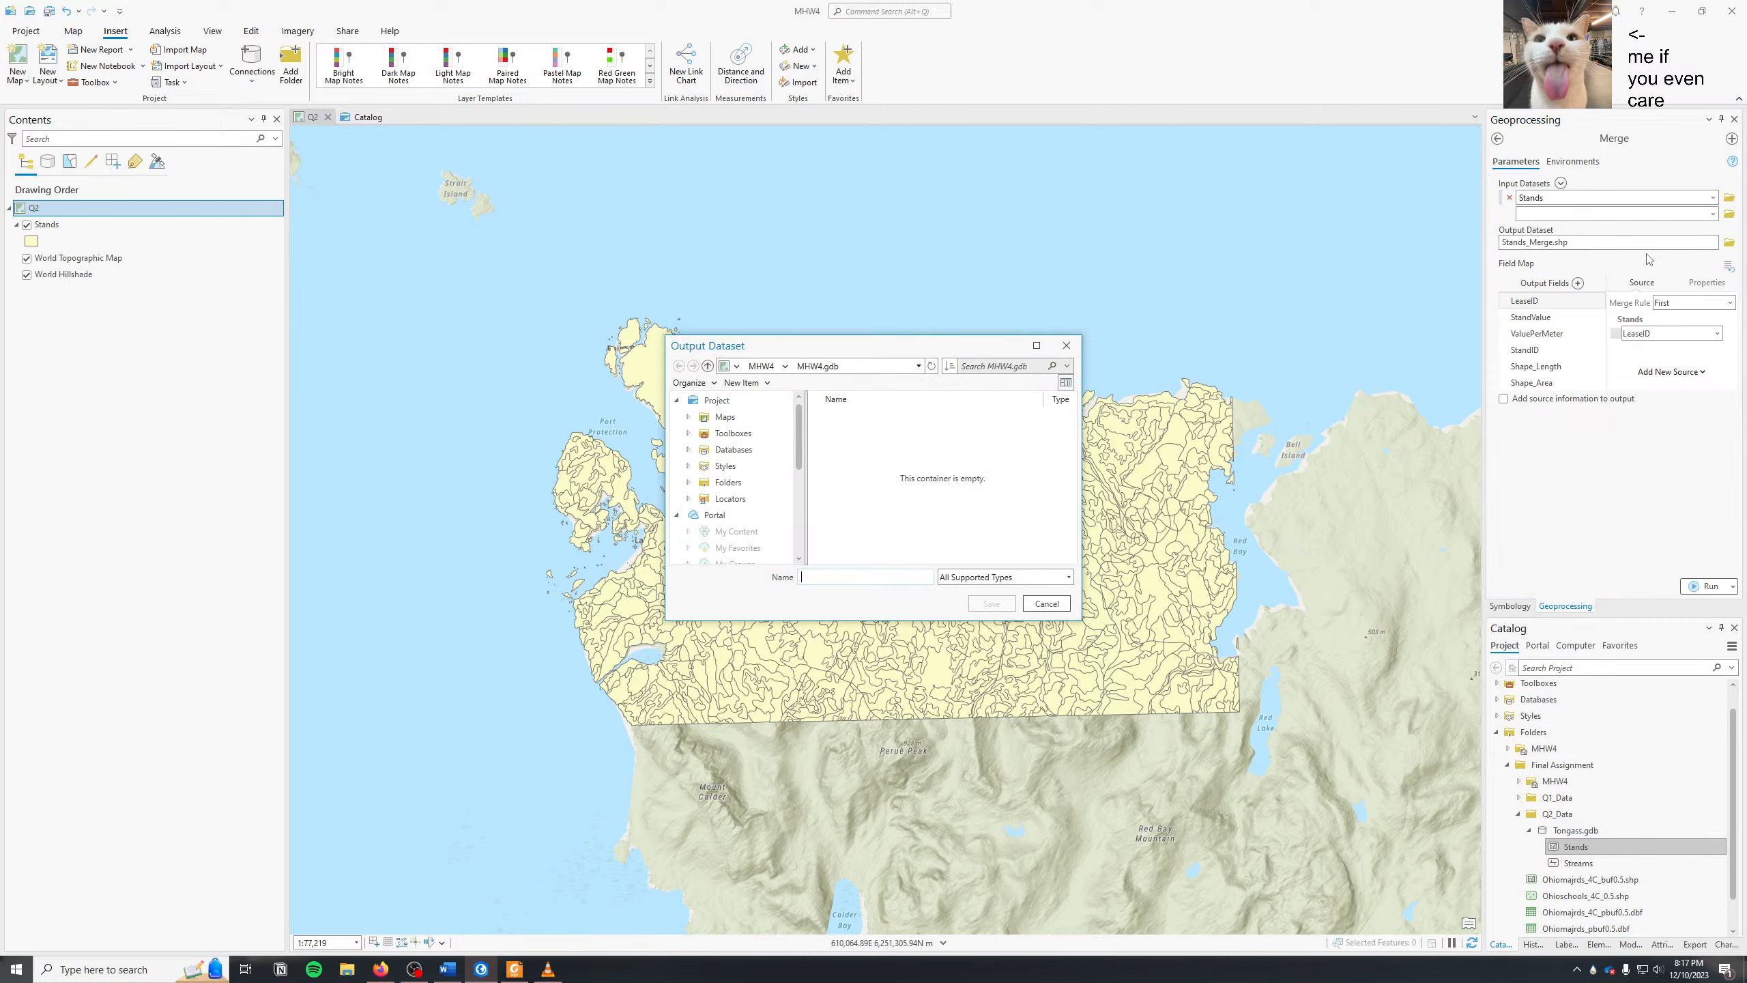
pyautogui.click(884, 576)
pyautogui.write('Stands')
pyautogui.click(992, 605)
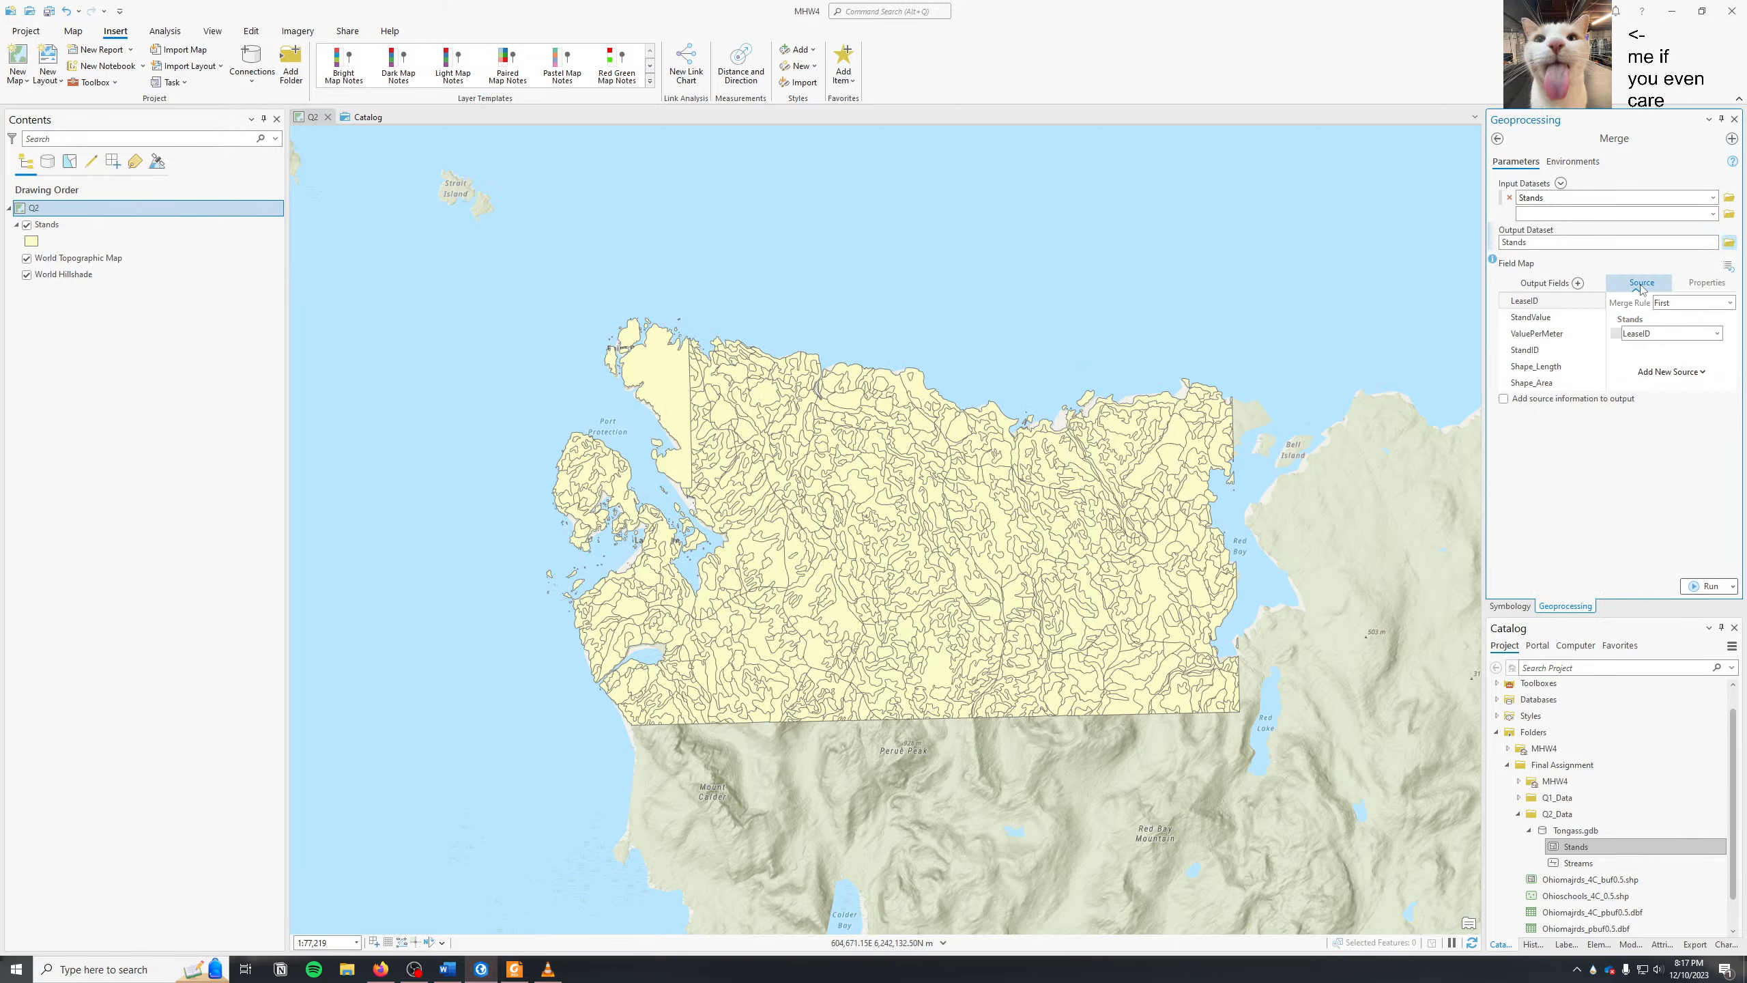
# - Examine the field map's source and properties settings for LeaseID, StandValue, ValuePerMeter and StandID
pyautogui.click(1707, 282)
pyautogui.click(1643, 281)
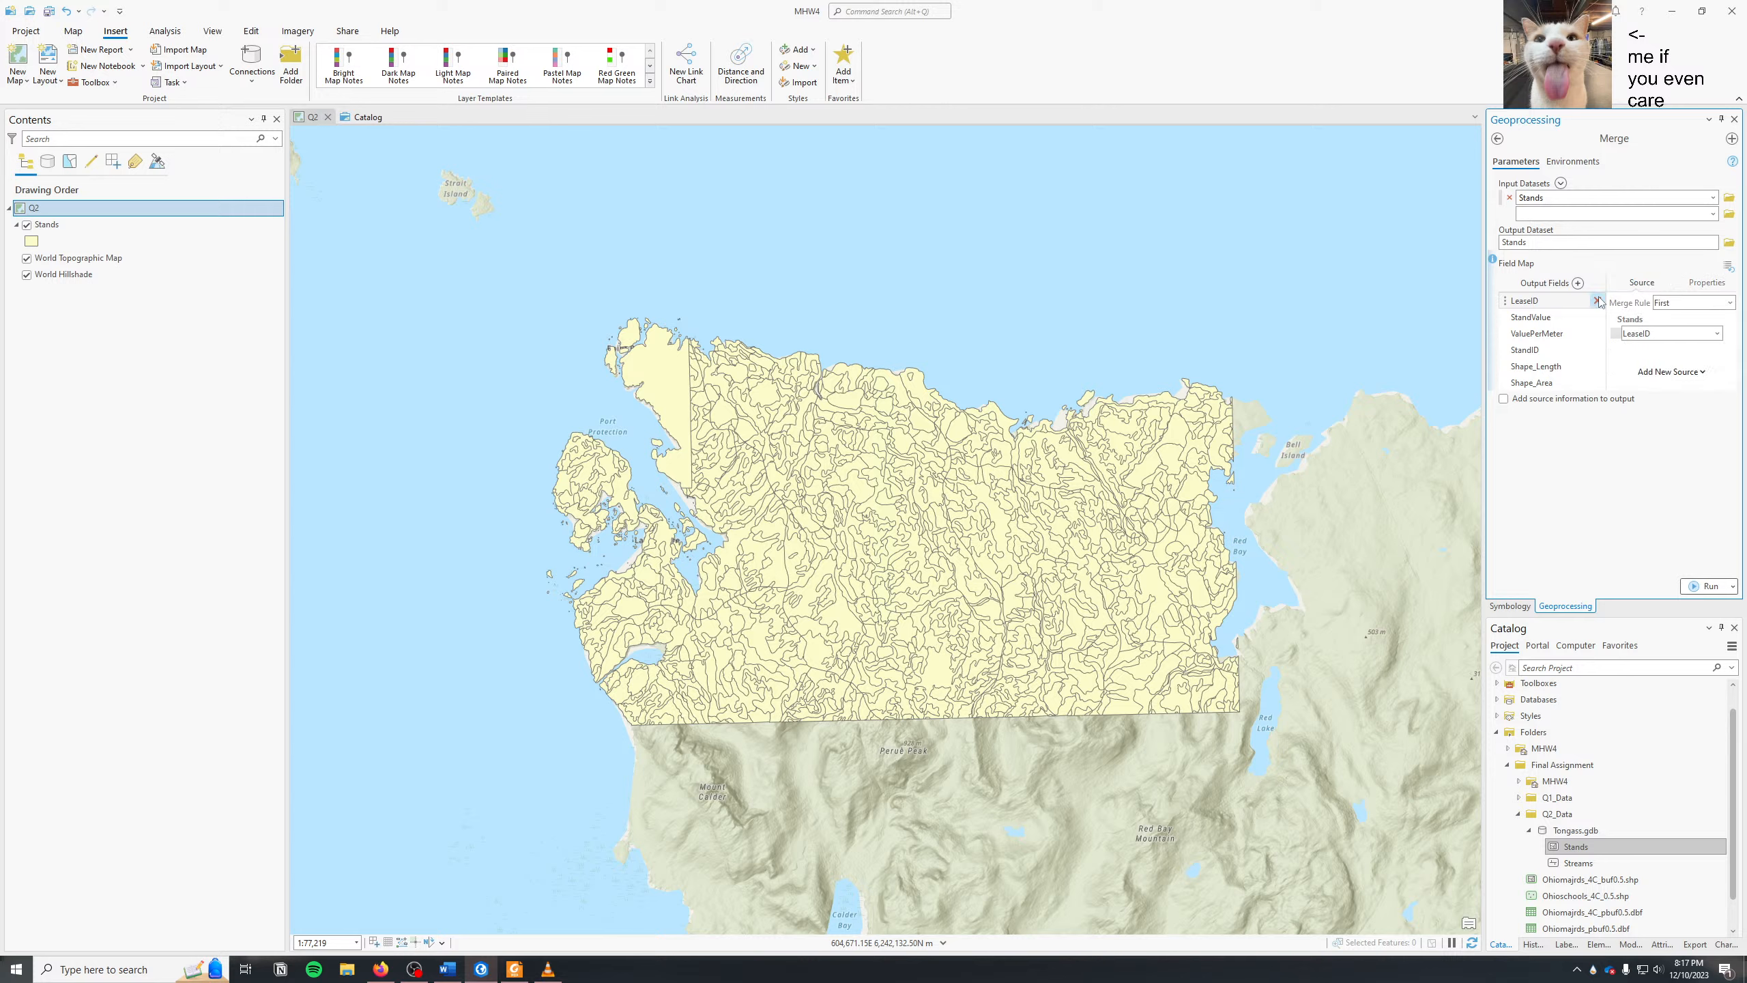
pyautogui.click(1564, 318)
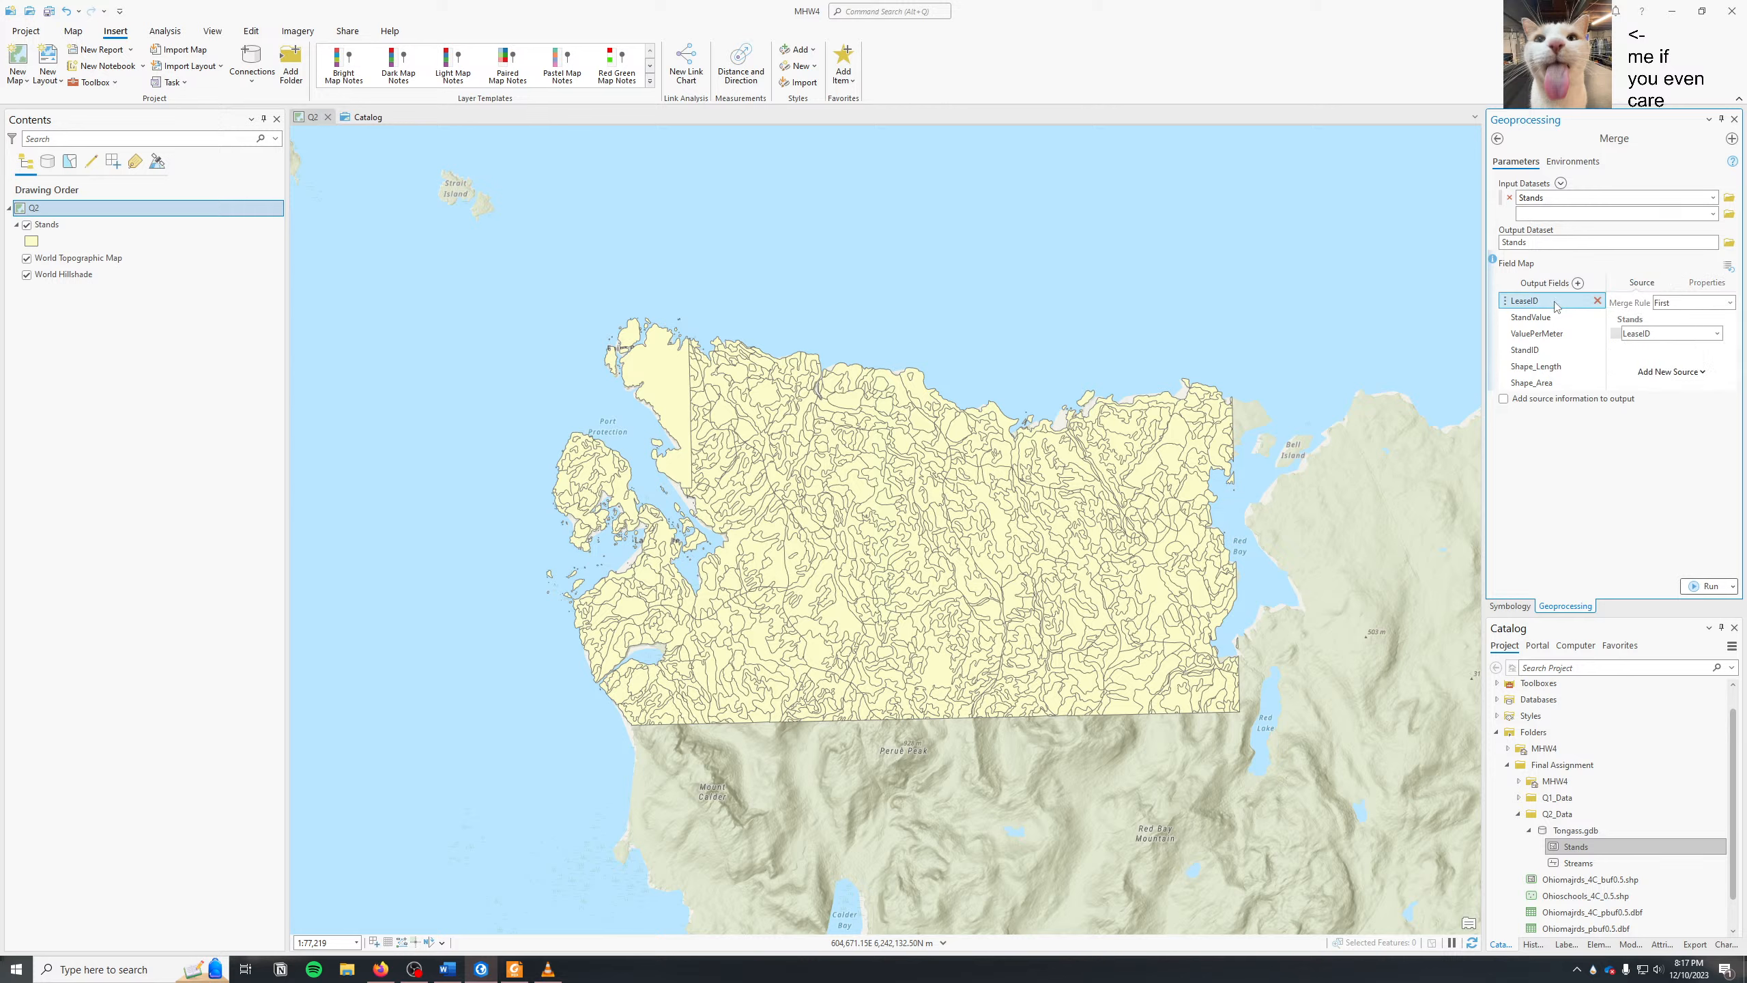
pyautogui.click(1553, 304)
pyautogui.click(1552, 318)
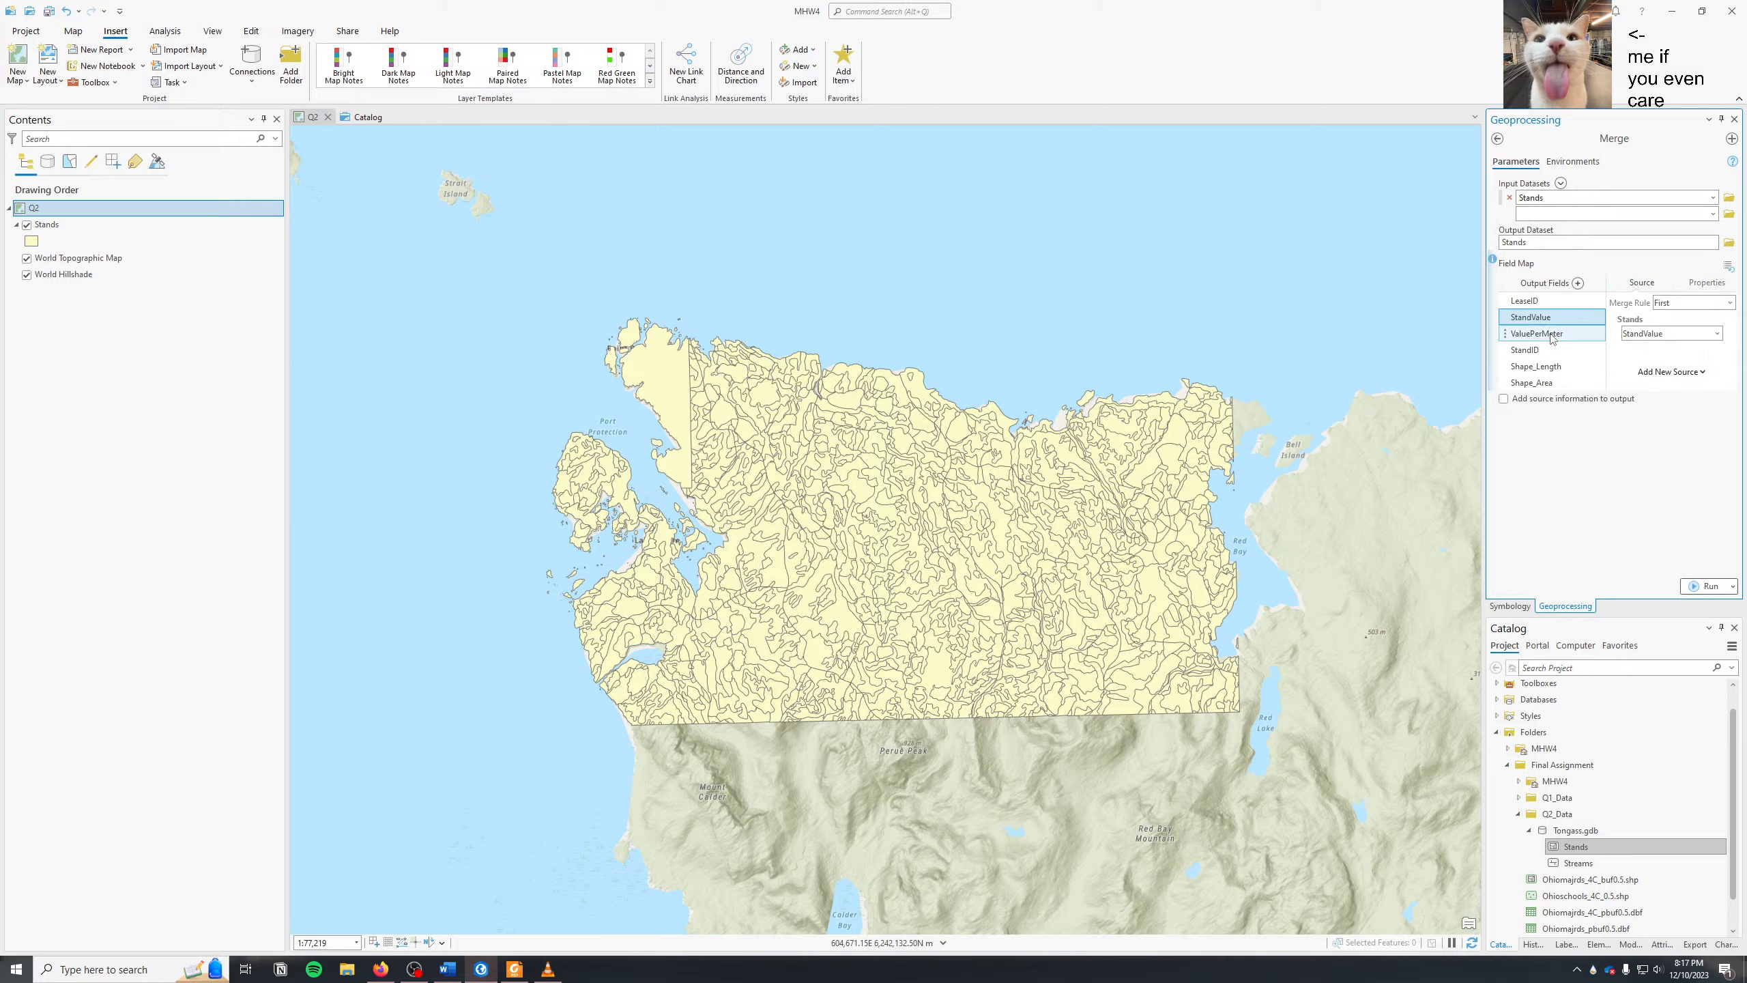
pyautogui.click(1552, 334)
pyautogui.click(1552, 349)
pyautogui.click(1553, 317)
pyautogui.click(1542, 302)
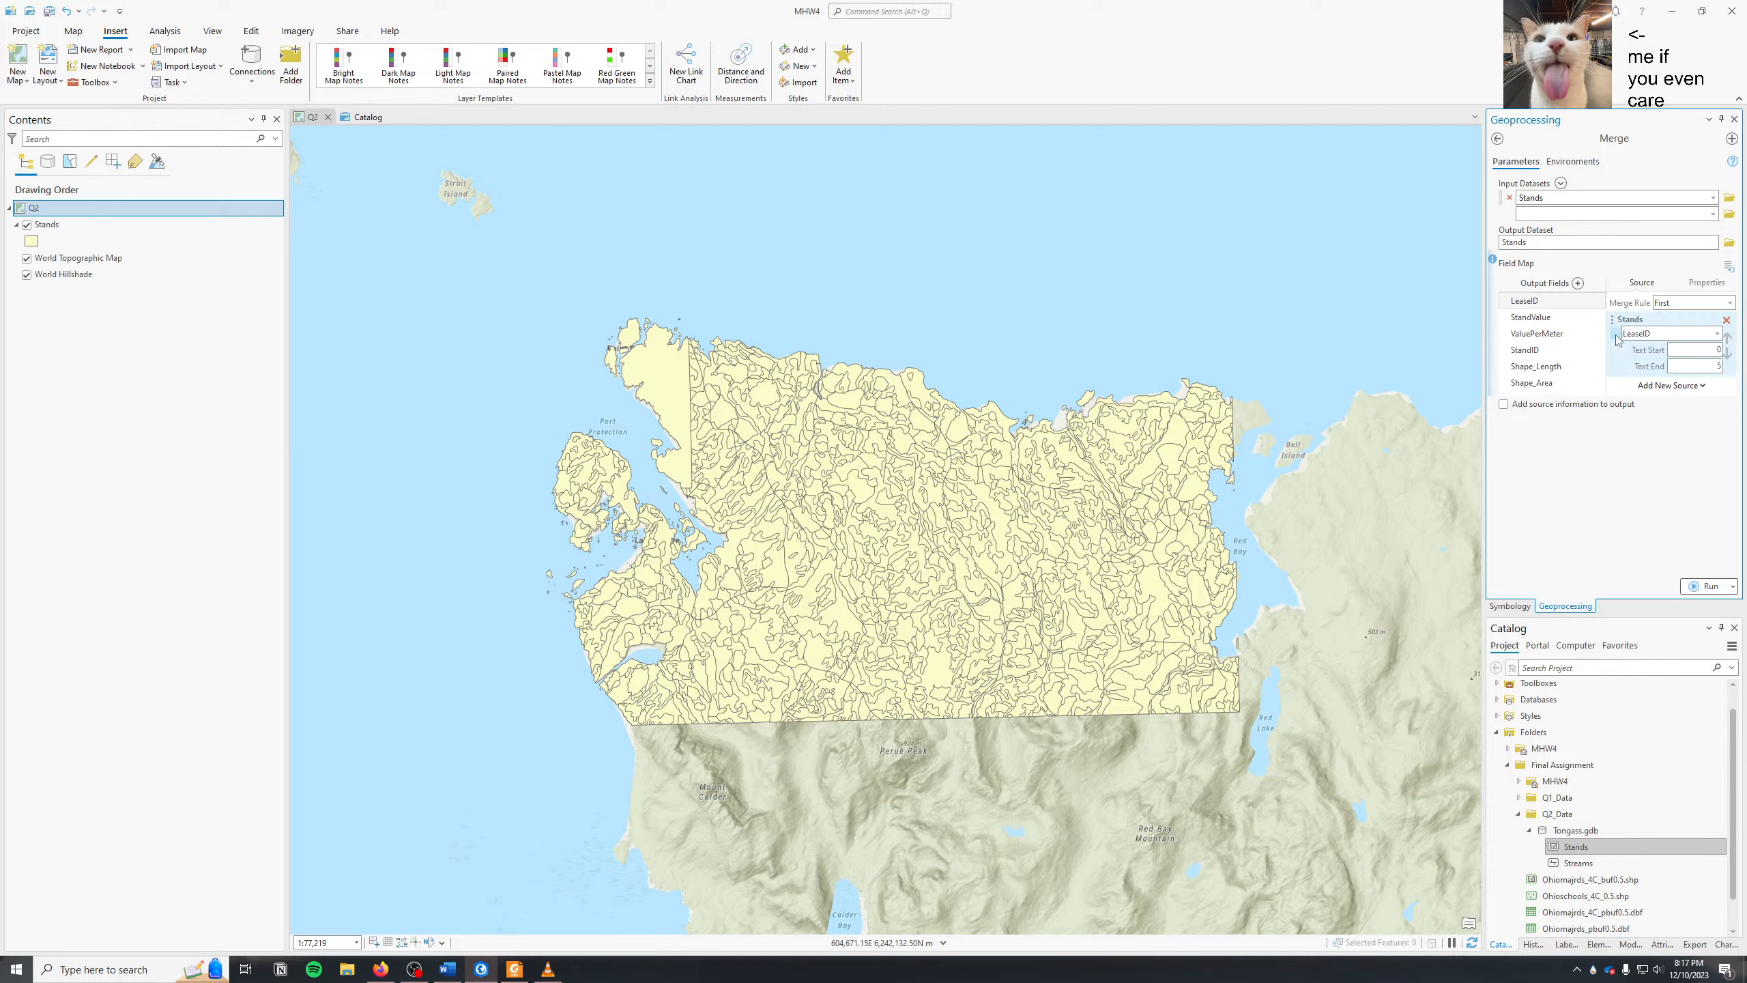
# - Remove the Stands source from the LeaseID output field and add it back
pyautogui.click(1727, 319)
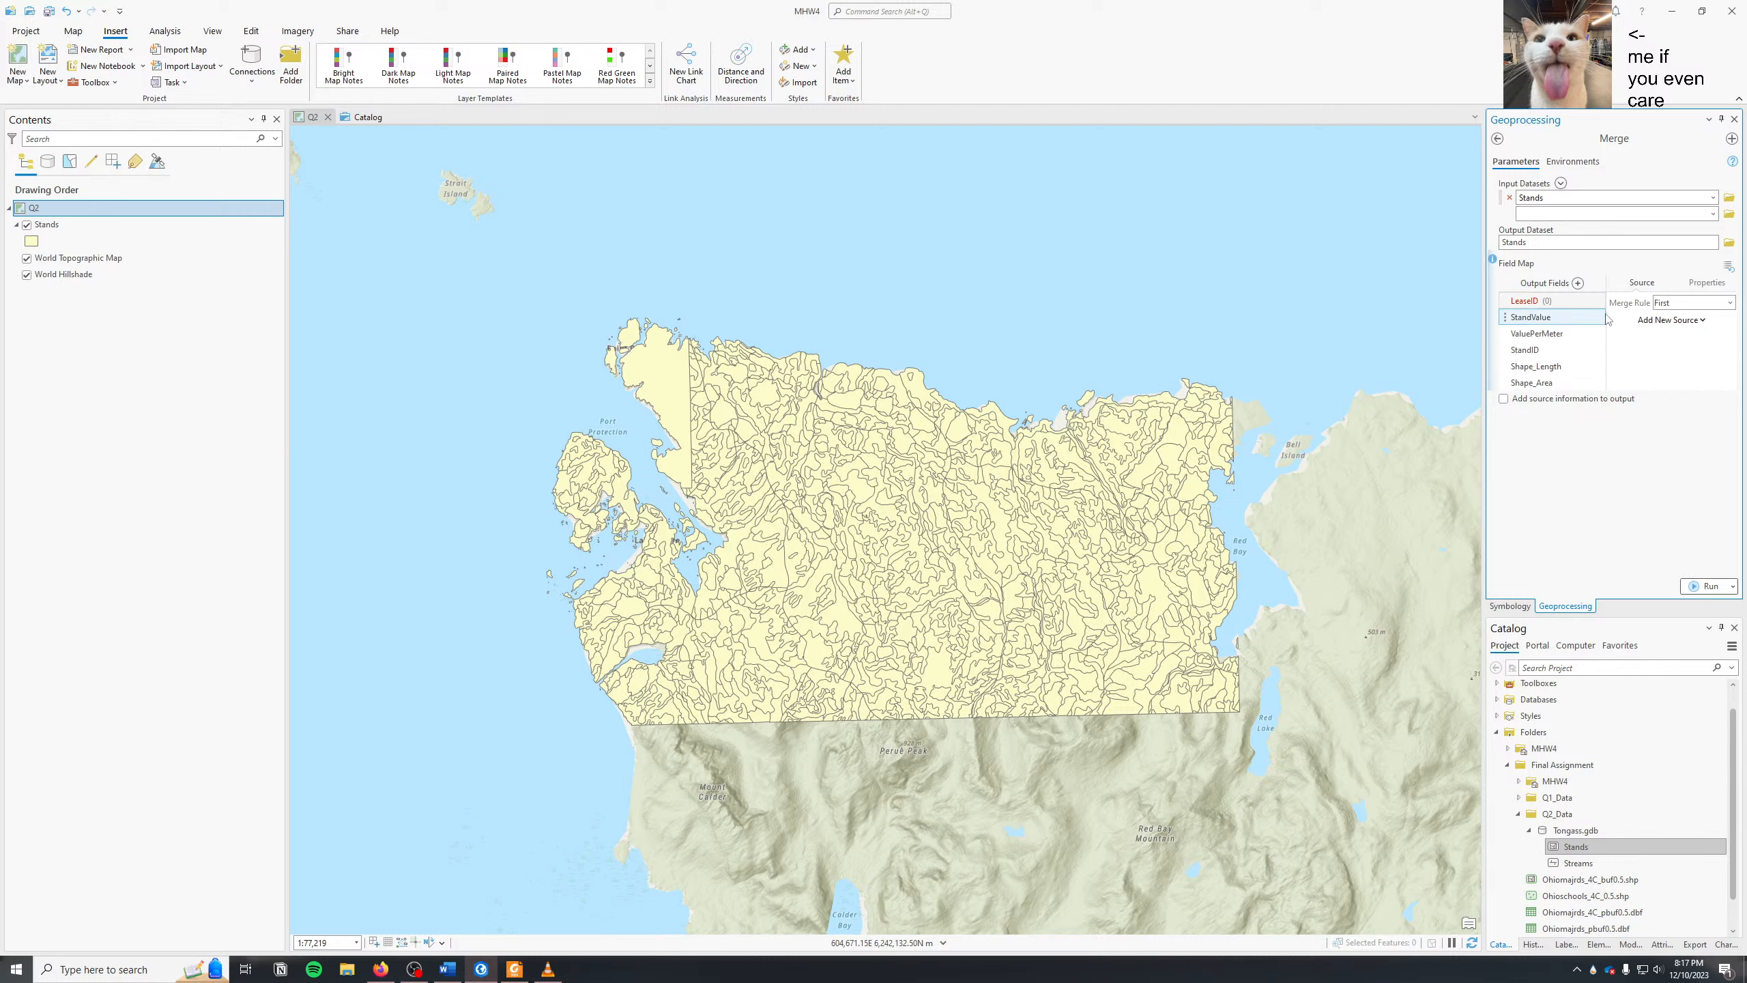
pyautogui.click(1670, 320)
pyautogui.click(1645, 351)
pyautogui.click(1690, 447)
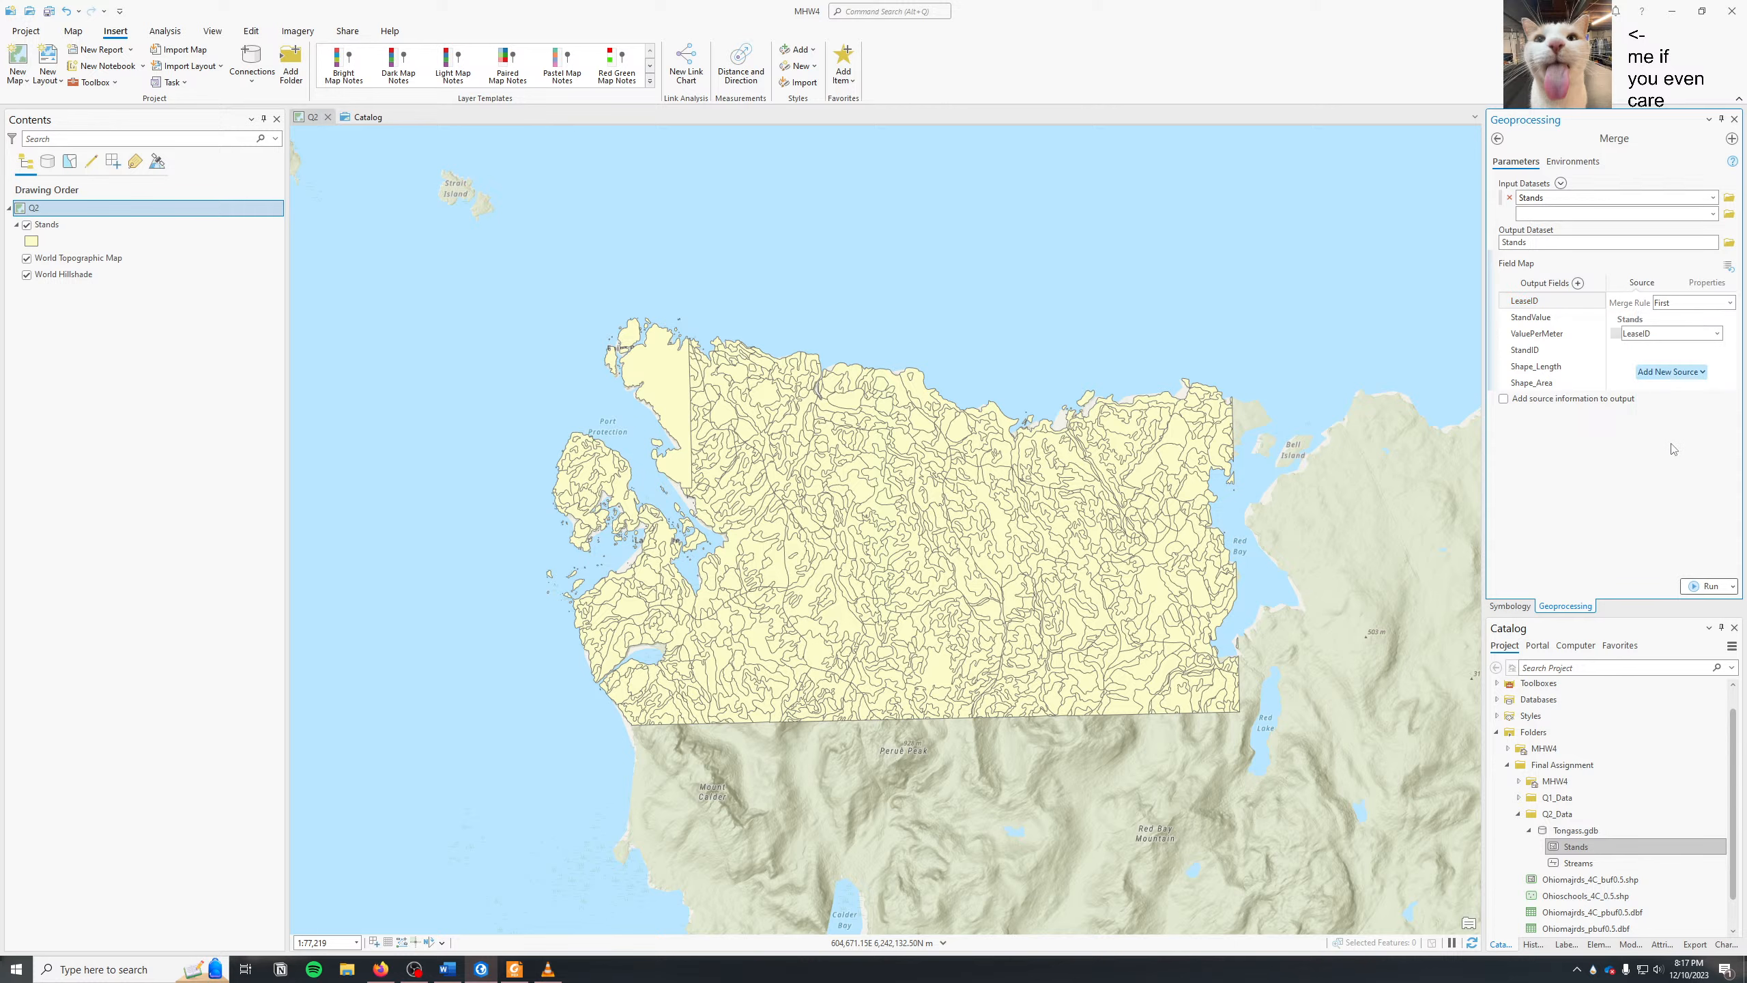
# - Widen the Merge tool's settings area and set the StandValue field's merge rule to Sum
pyautogui.click(1533, 319)
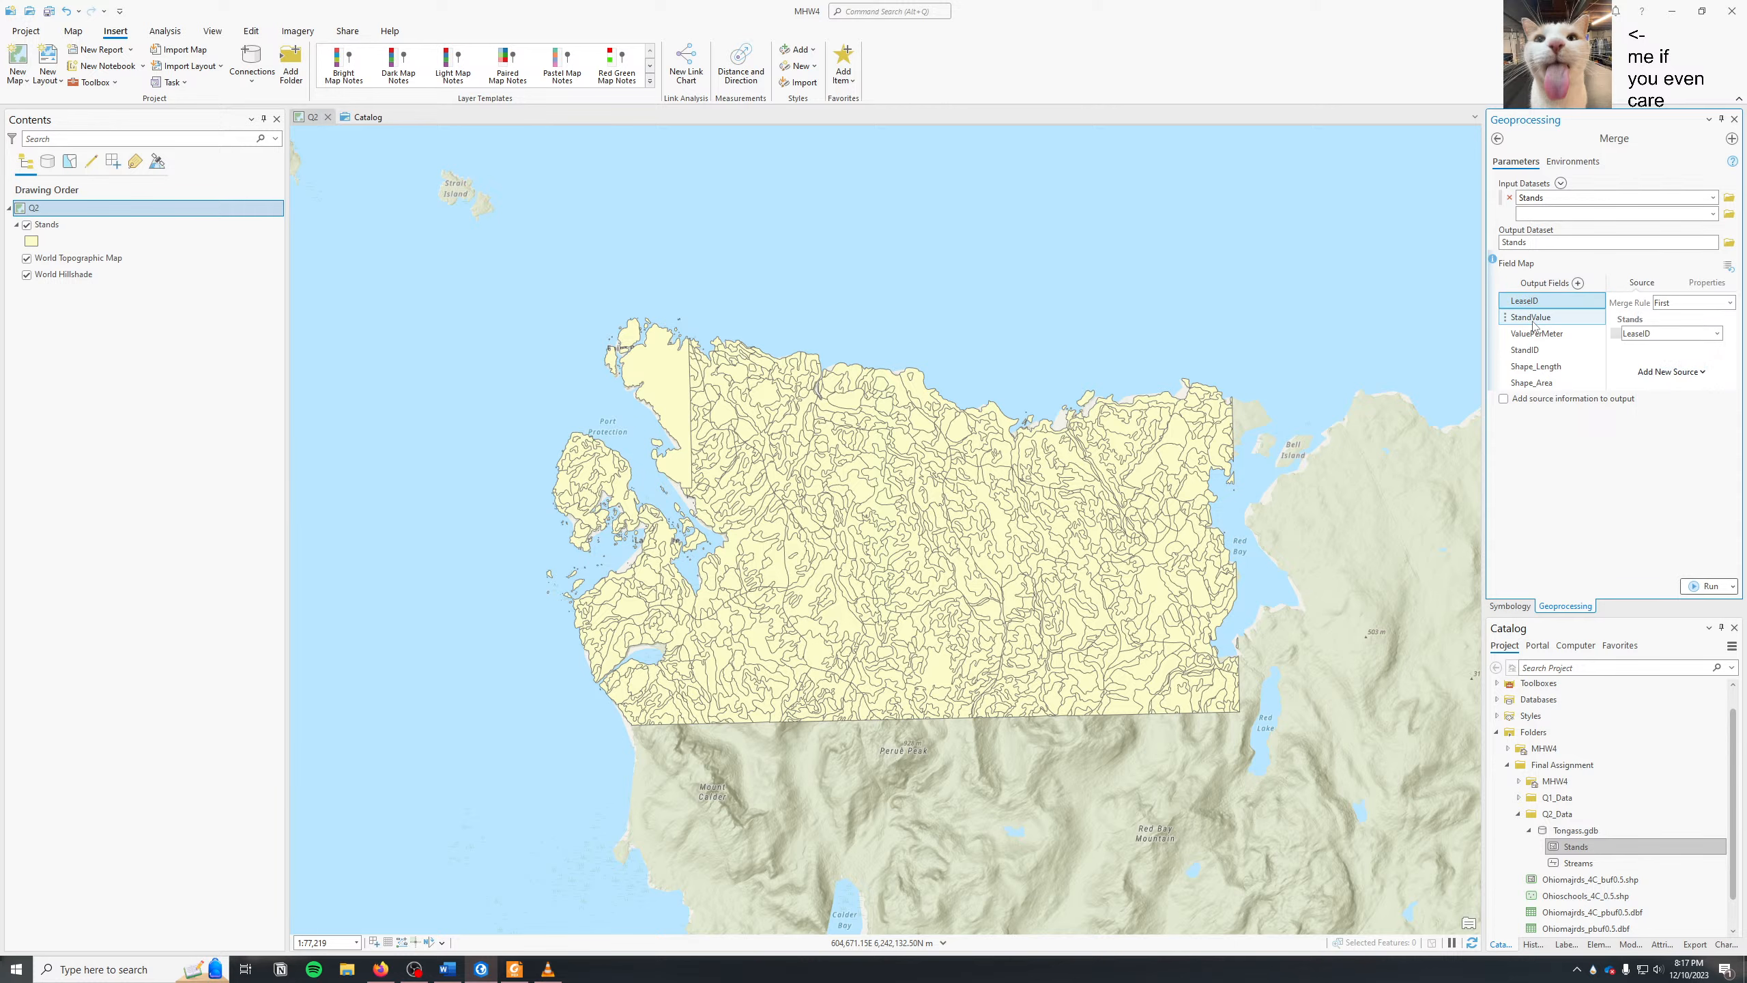
pyautogui.moveTo(1485, 283); pyautogui.dragTo(1429, 283)
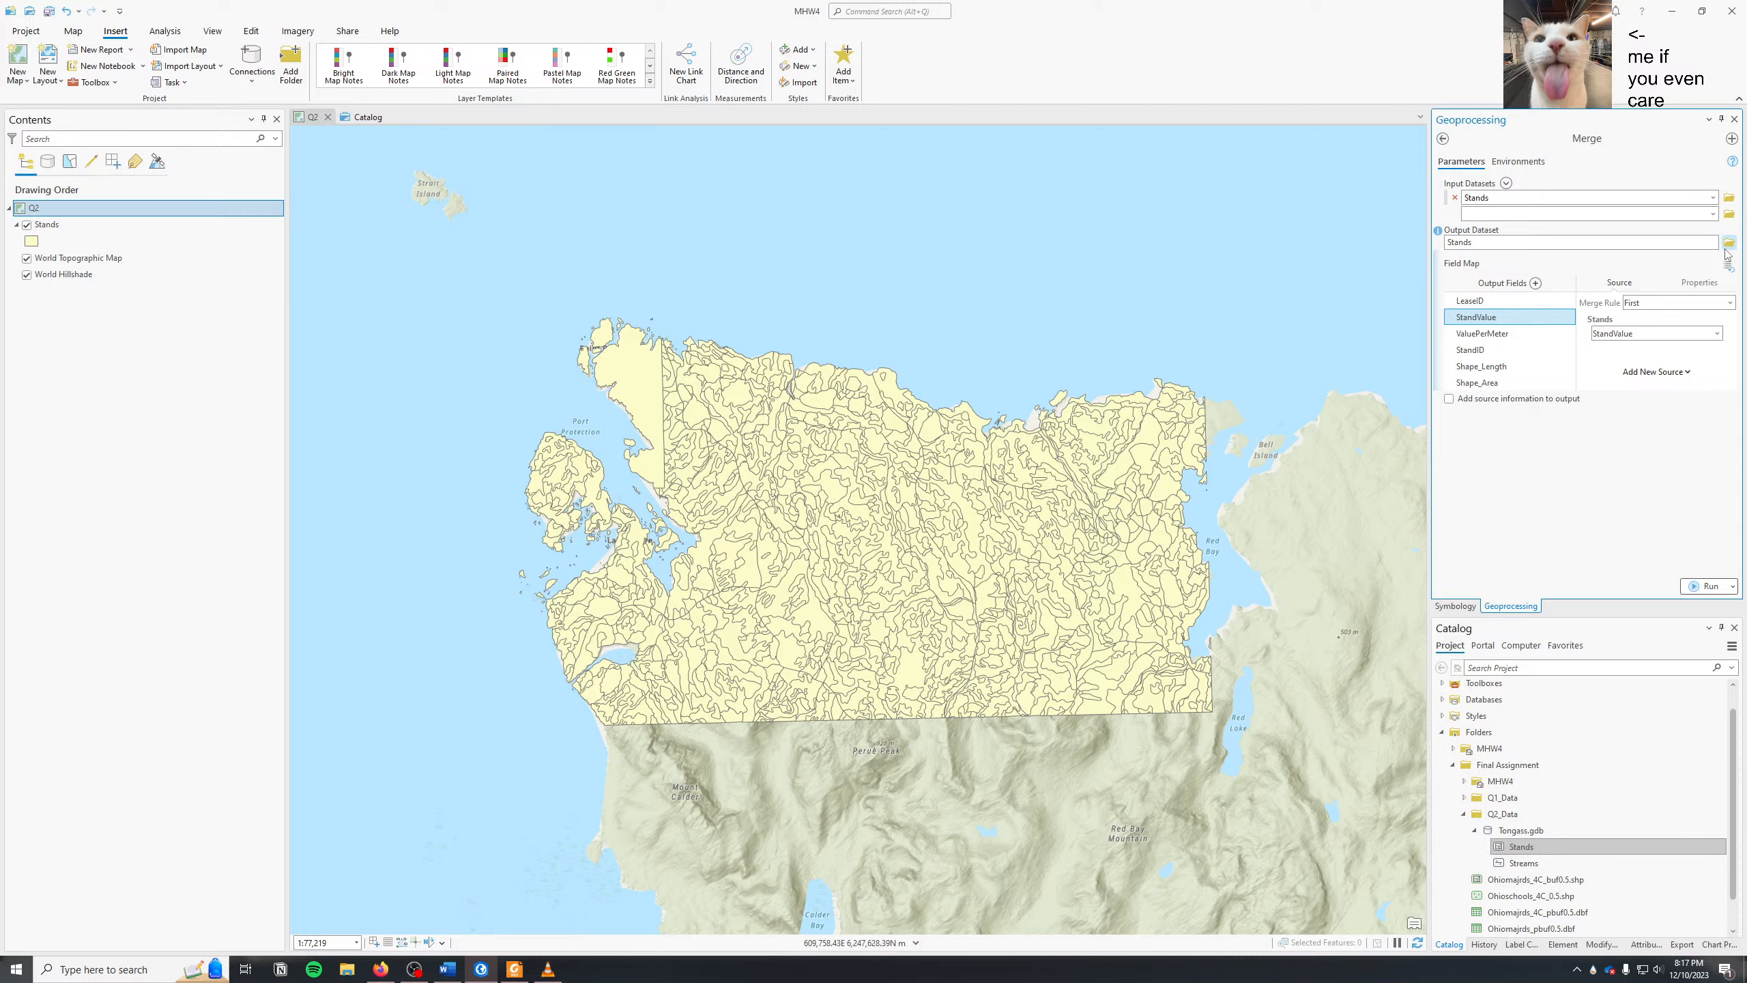
pyautogui.click(1698, 283)
pyautogui.click(1621, 284)
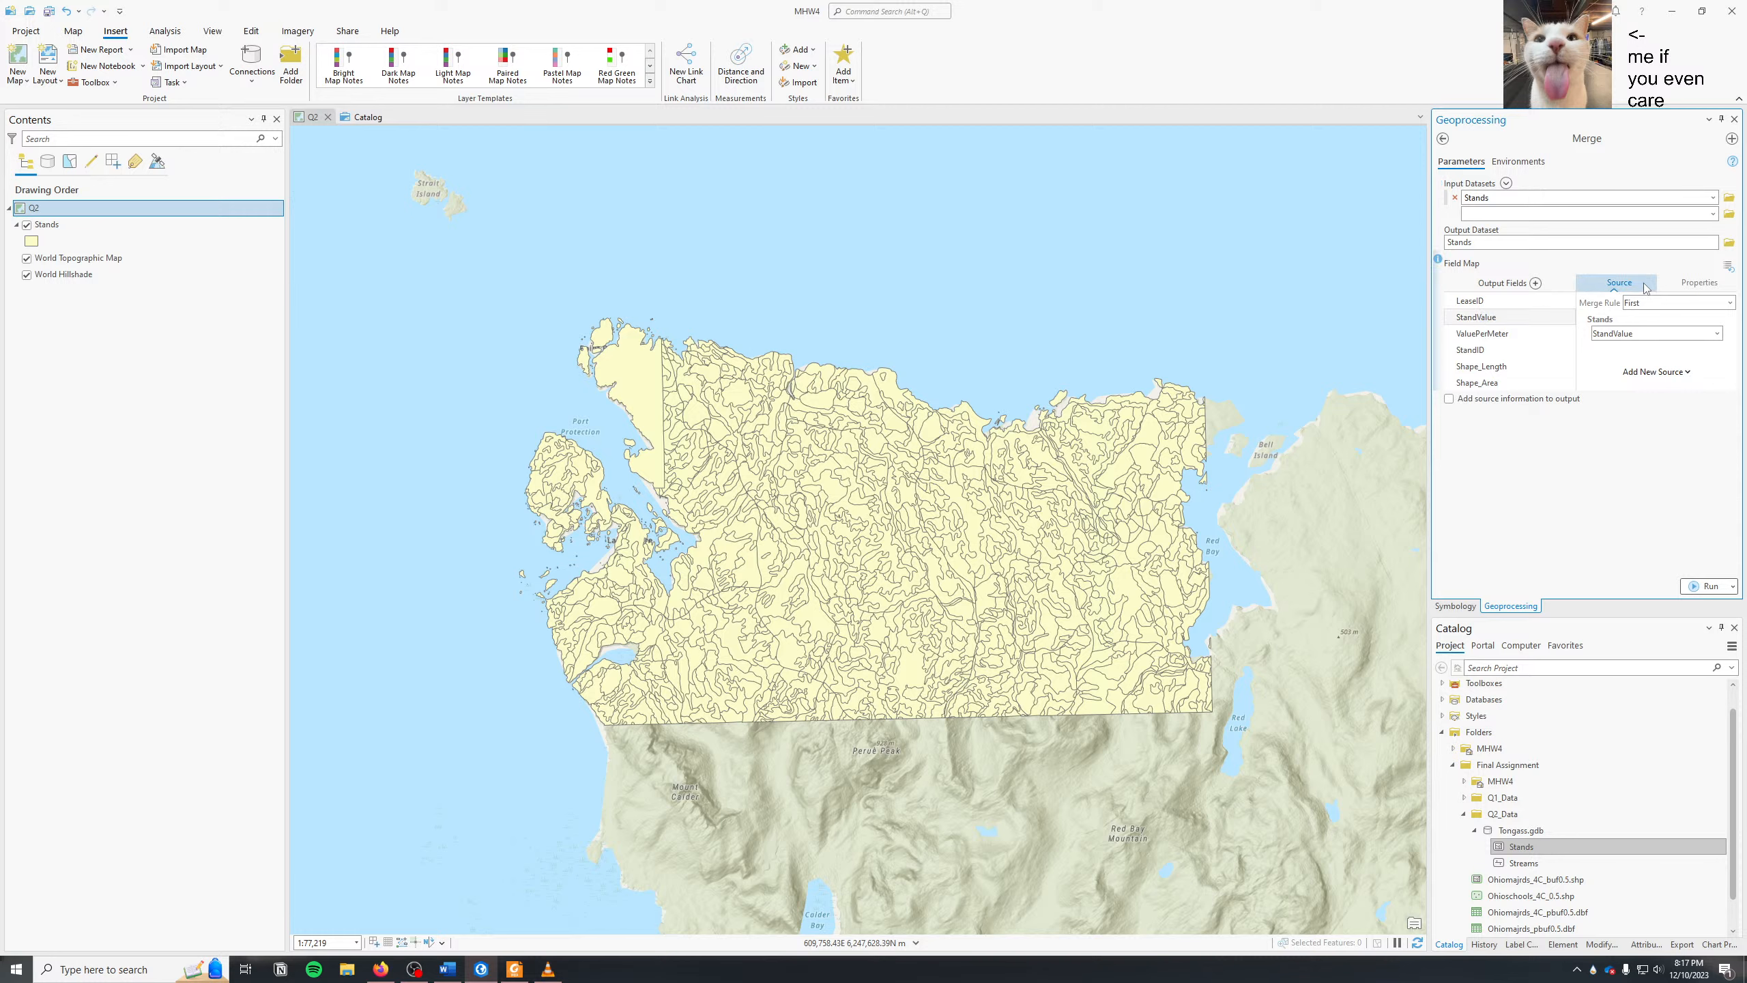
pyautogui.click(1678, 303)
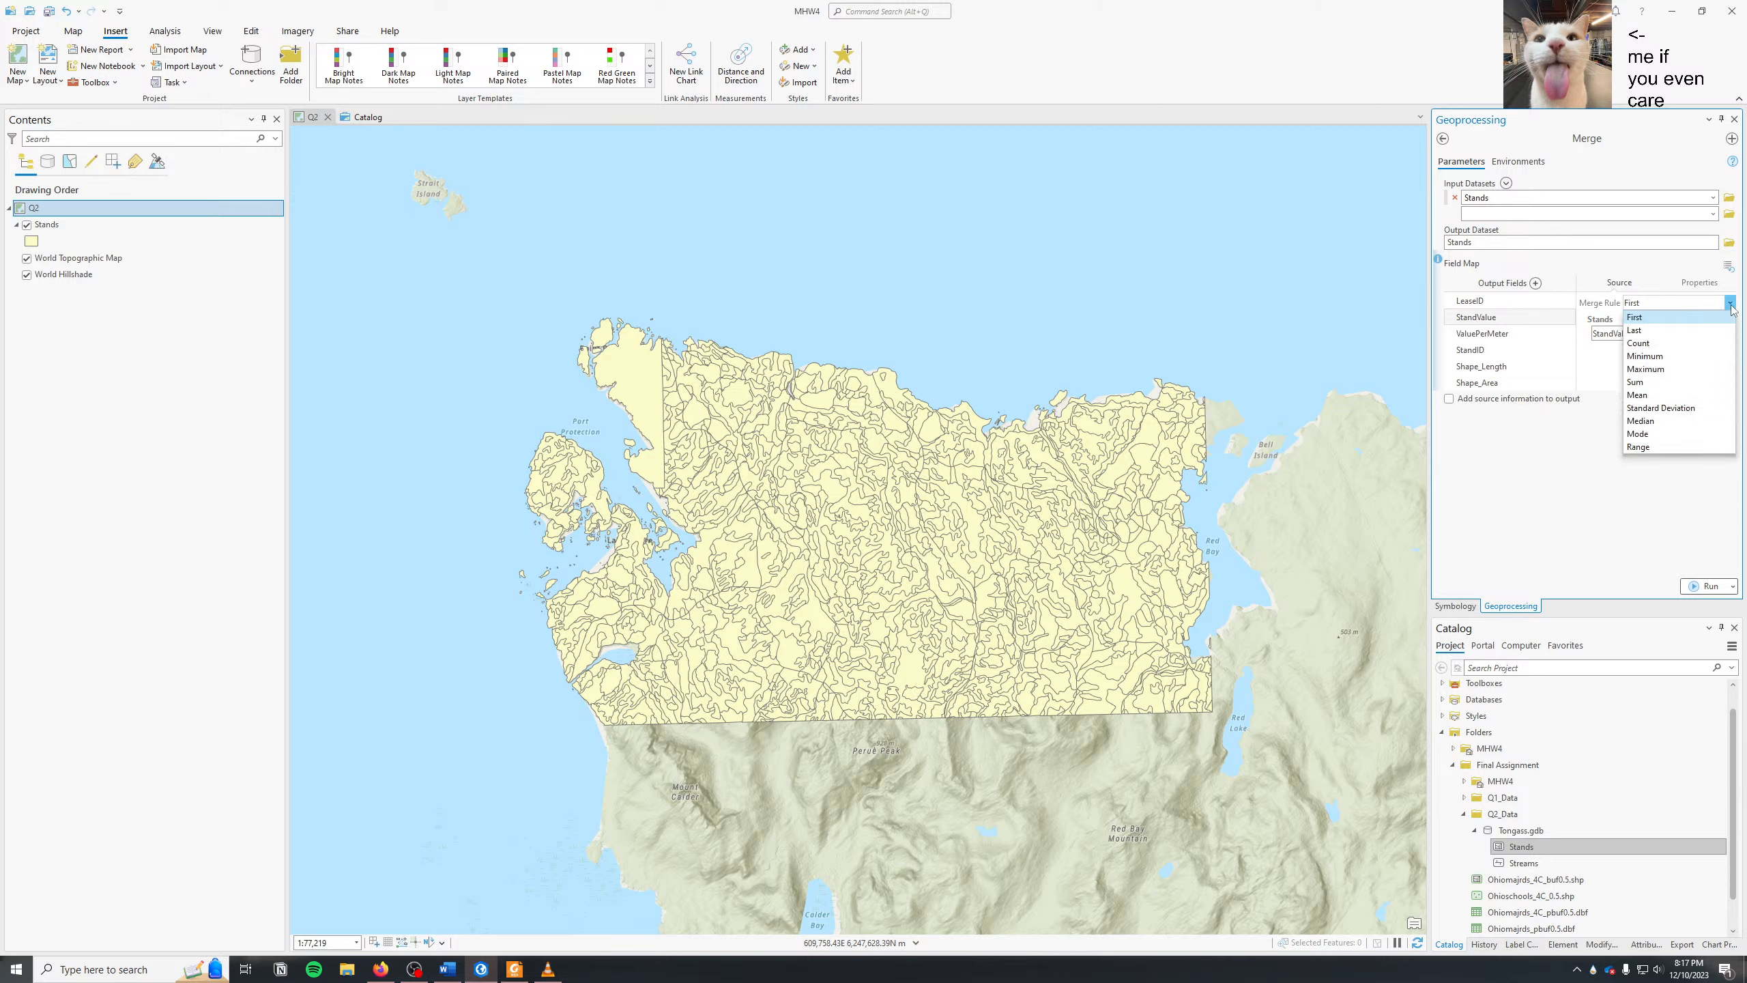
pyautogui.click(1654, 389)
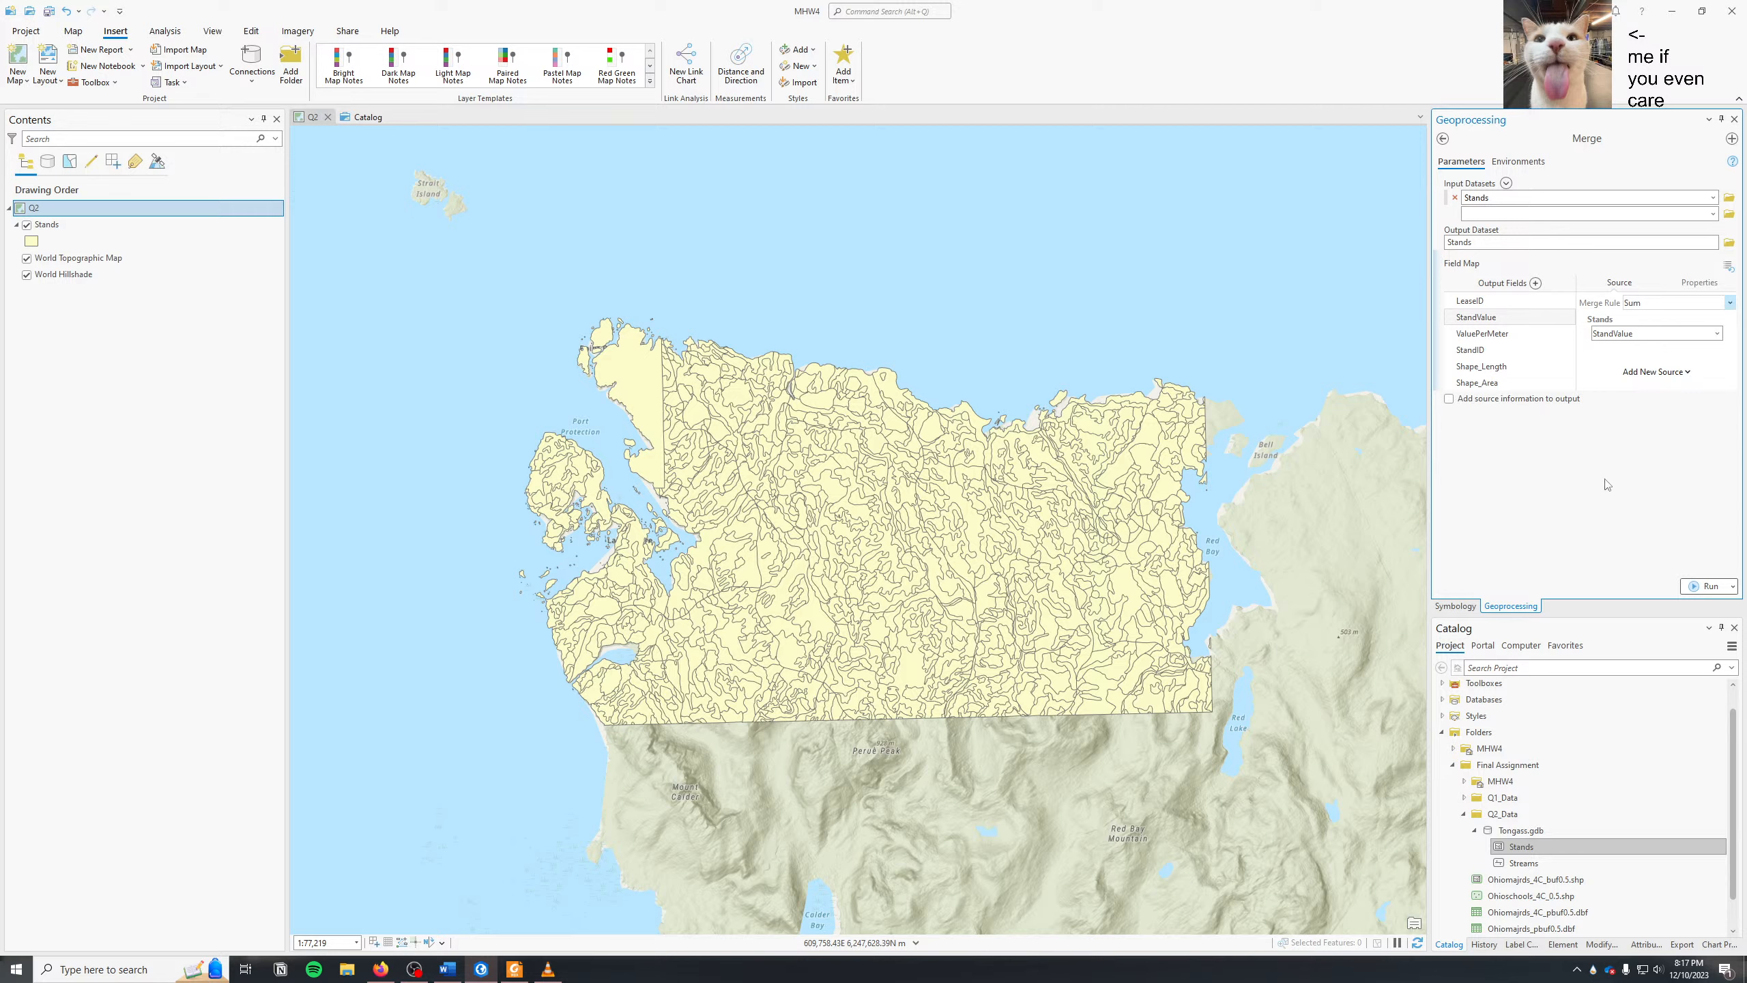
# - Check the LeaseID field's merge rule, run the Merge tool and review its run details
pyautogui.click(1488, 302)
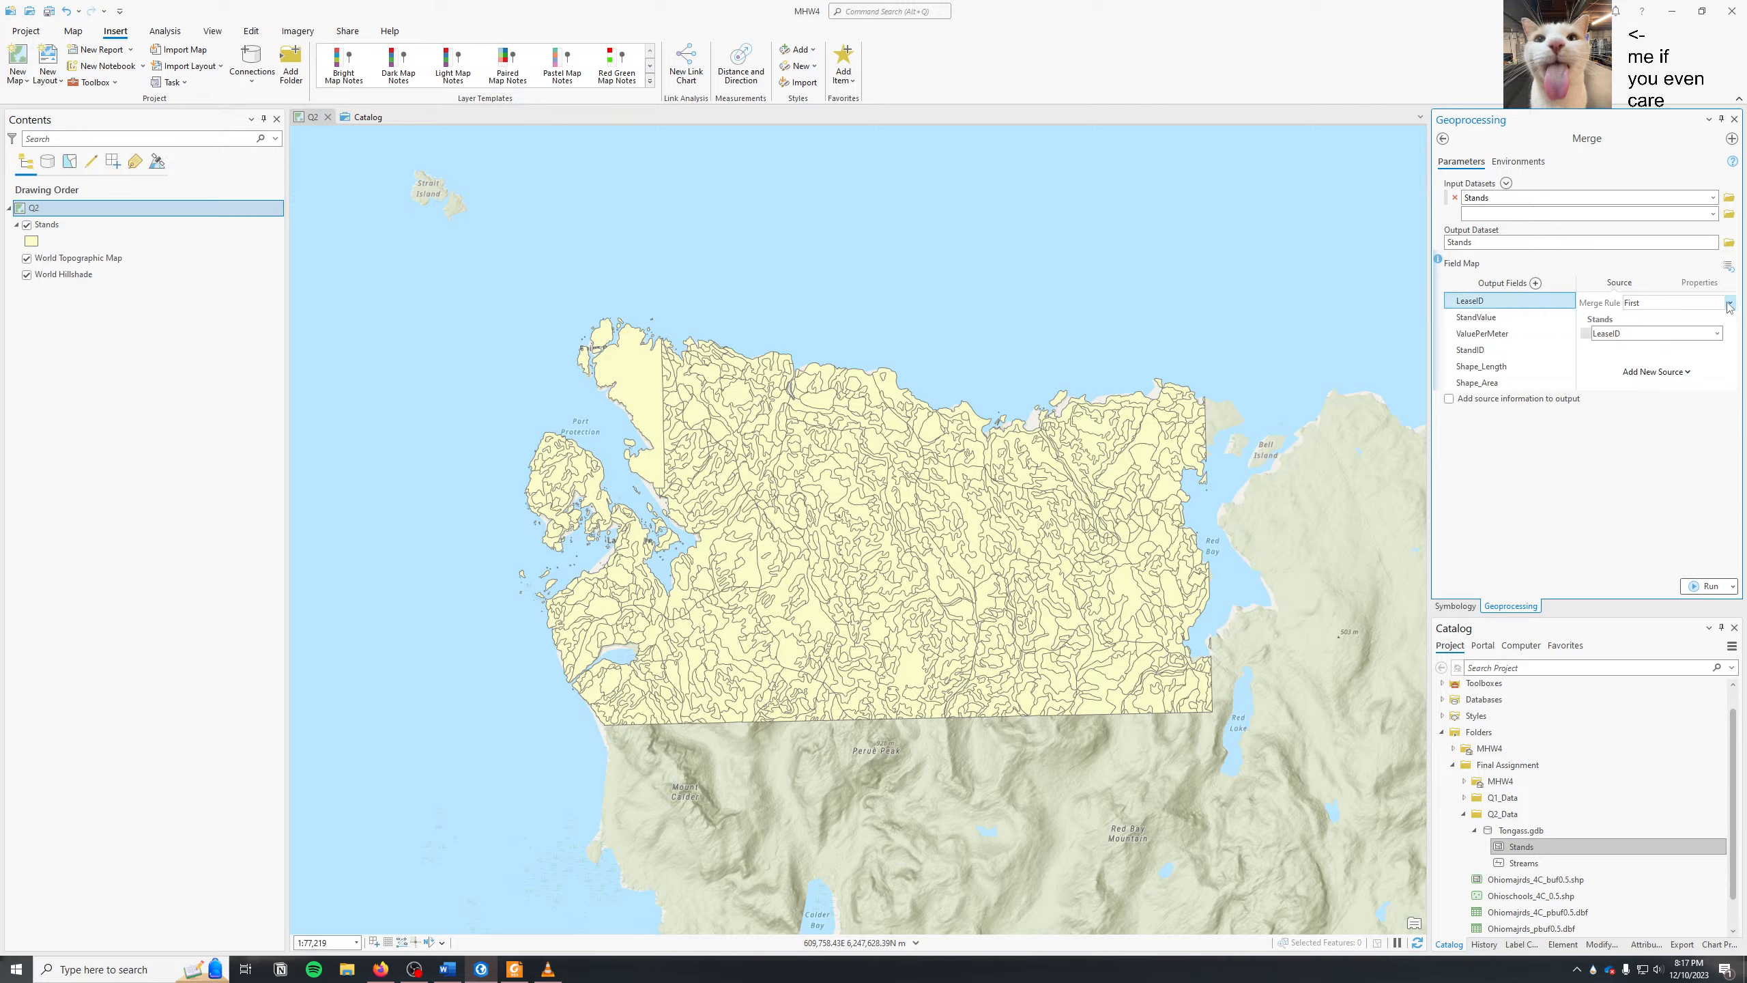
pyautogui.click(1697, 587)
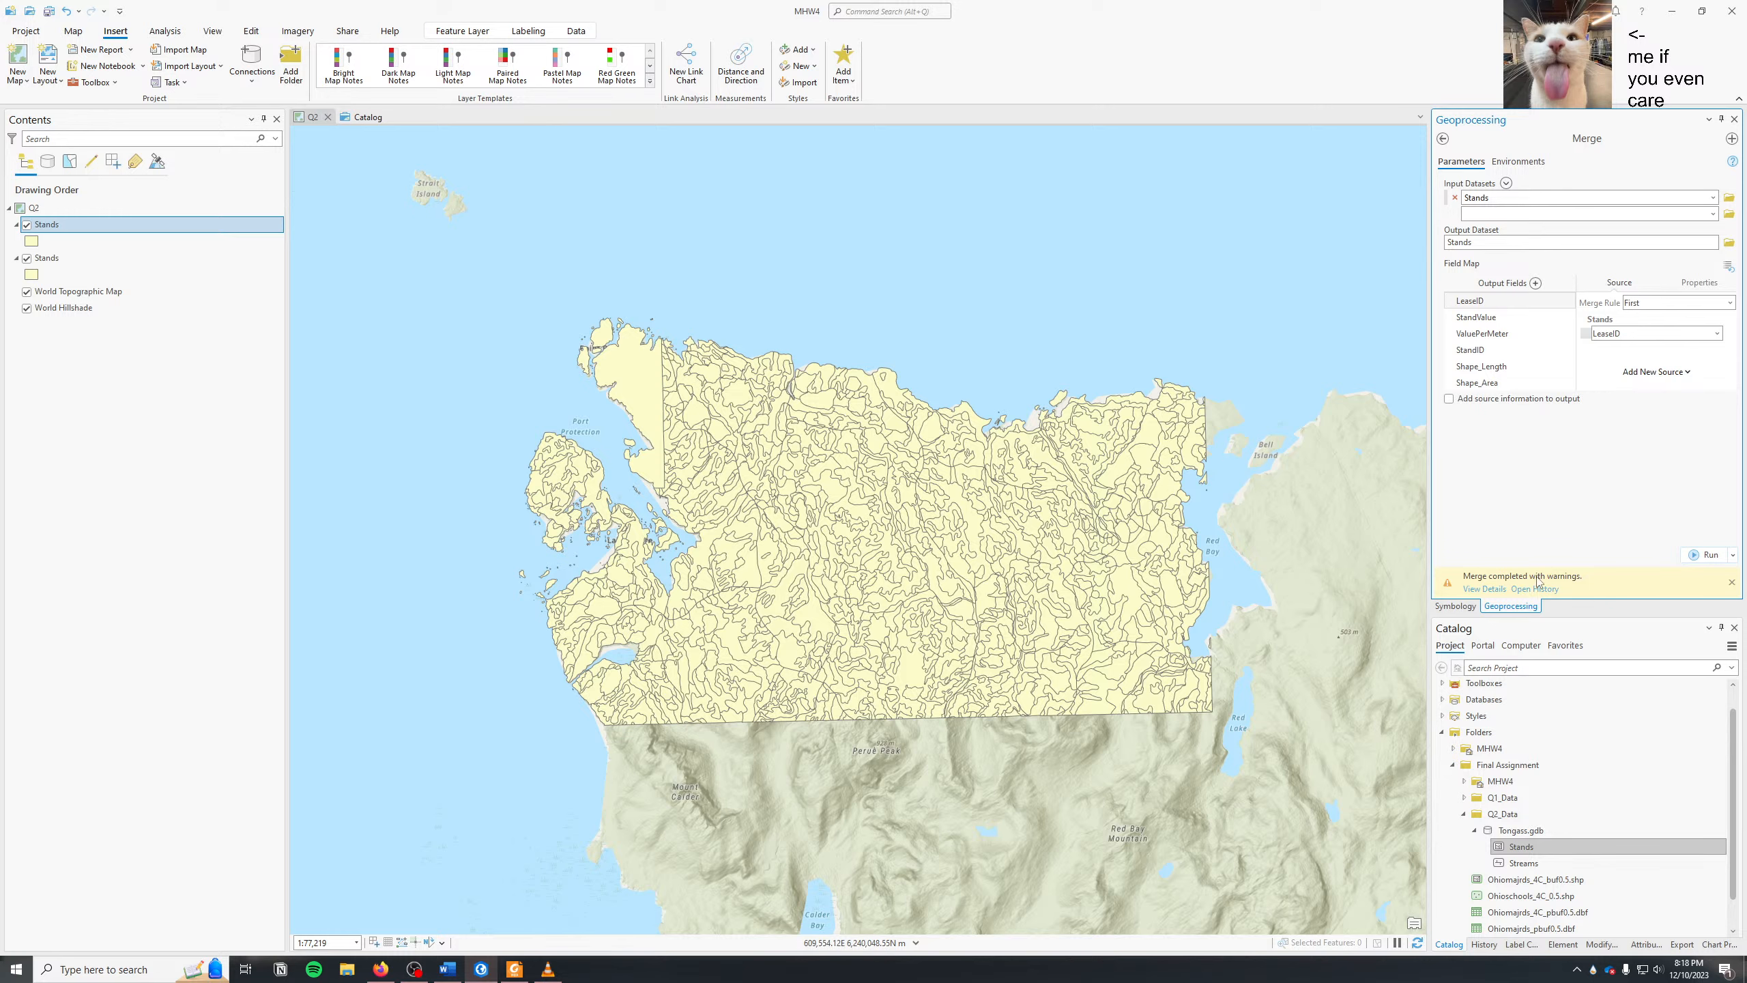
pyautogui.click(1484, 589)
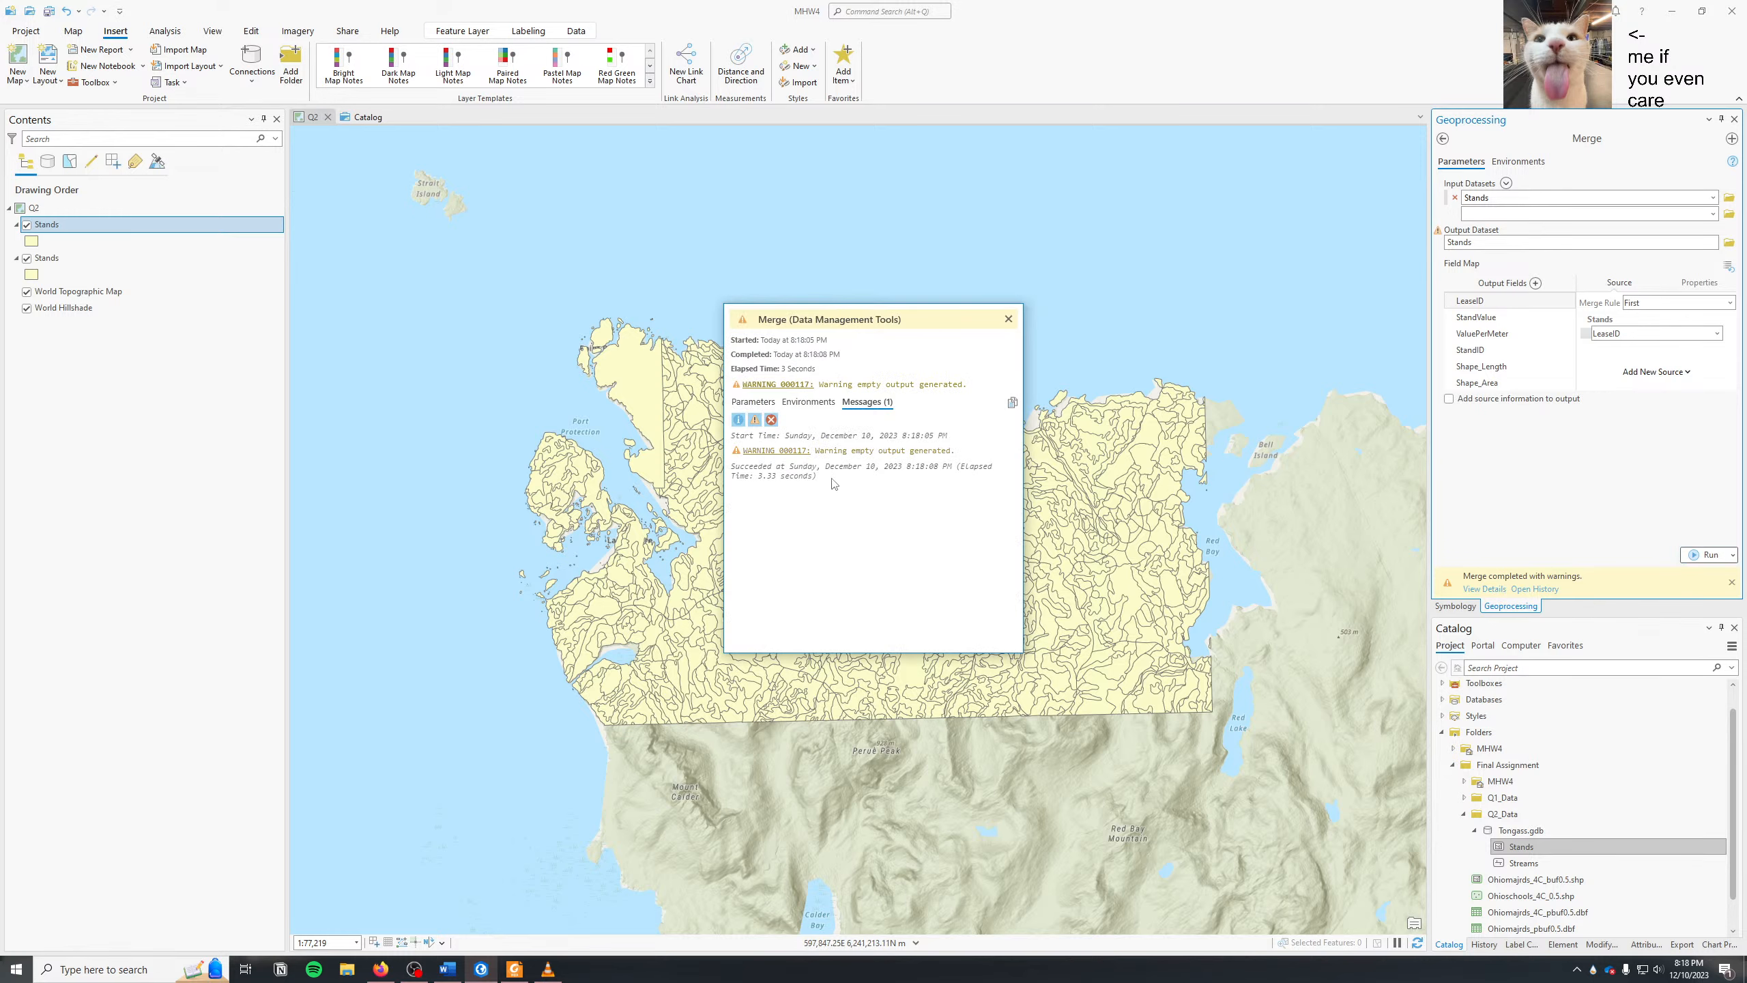
pyautogui.click(1009, 319)
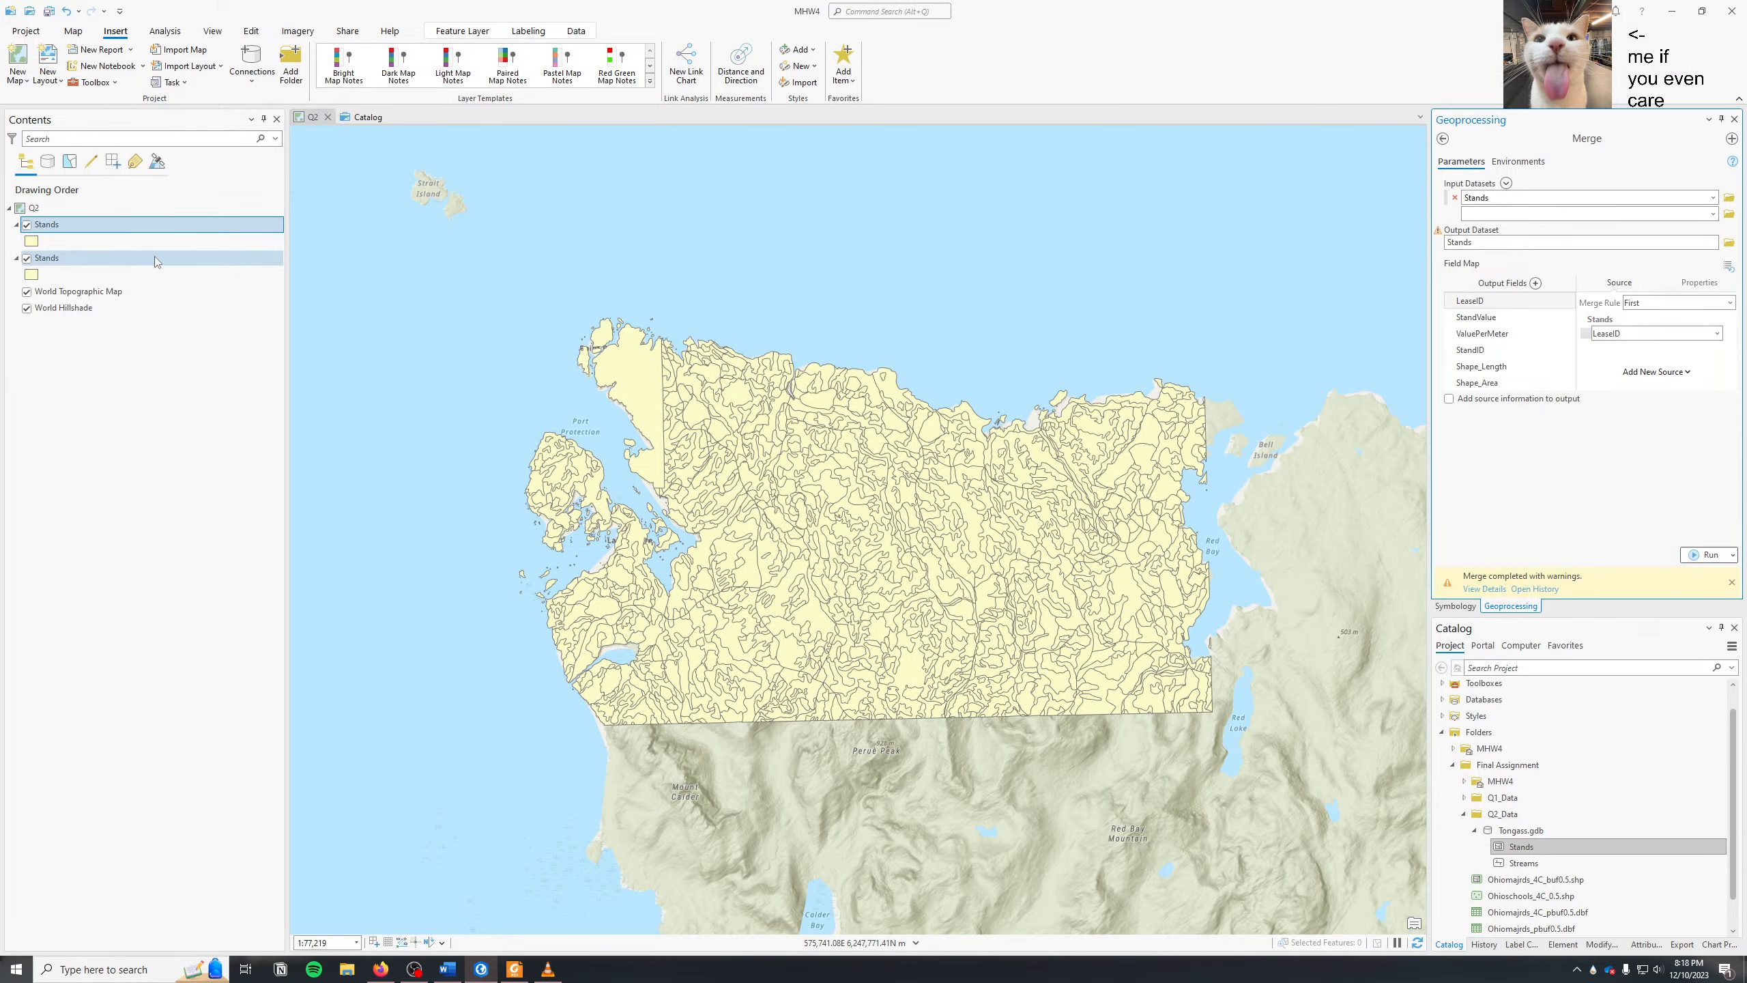
# - Remove the merged Stands layer from the Q2 map and return to the geoprocessing results for merge tools
pyautogui.rightClick(143, 227)
pyautogui.click(157, 195)
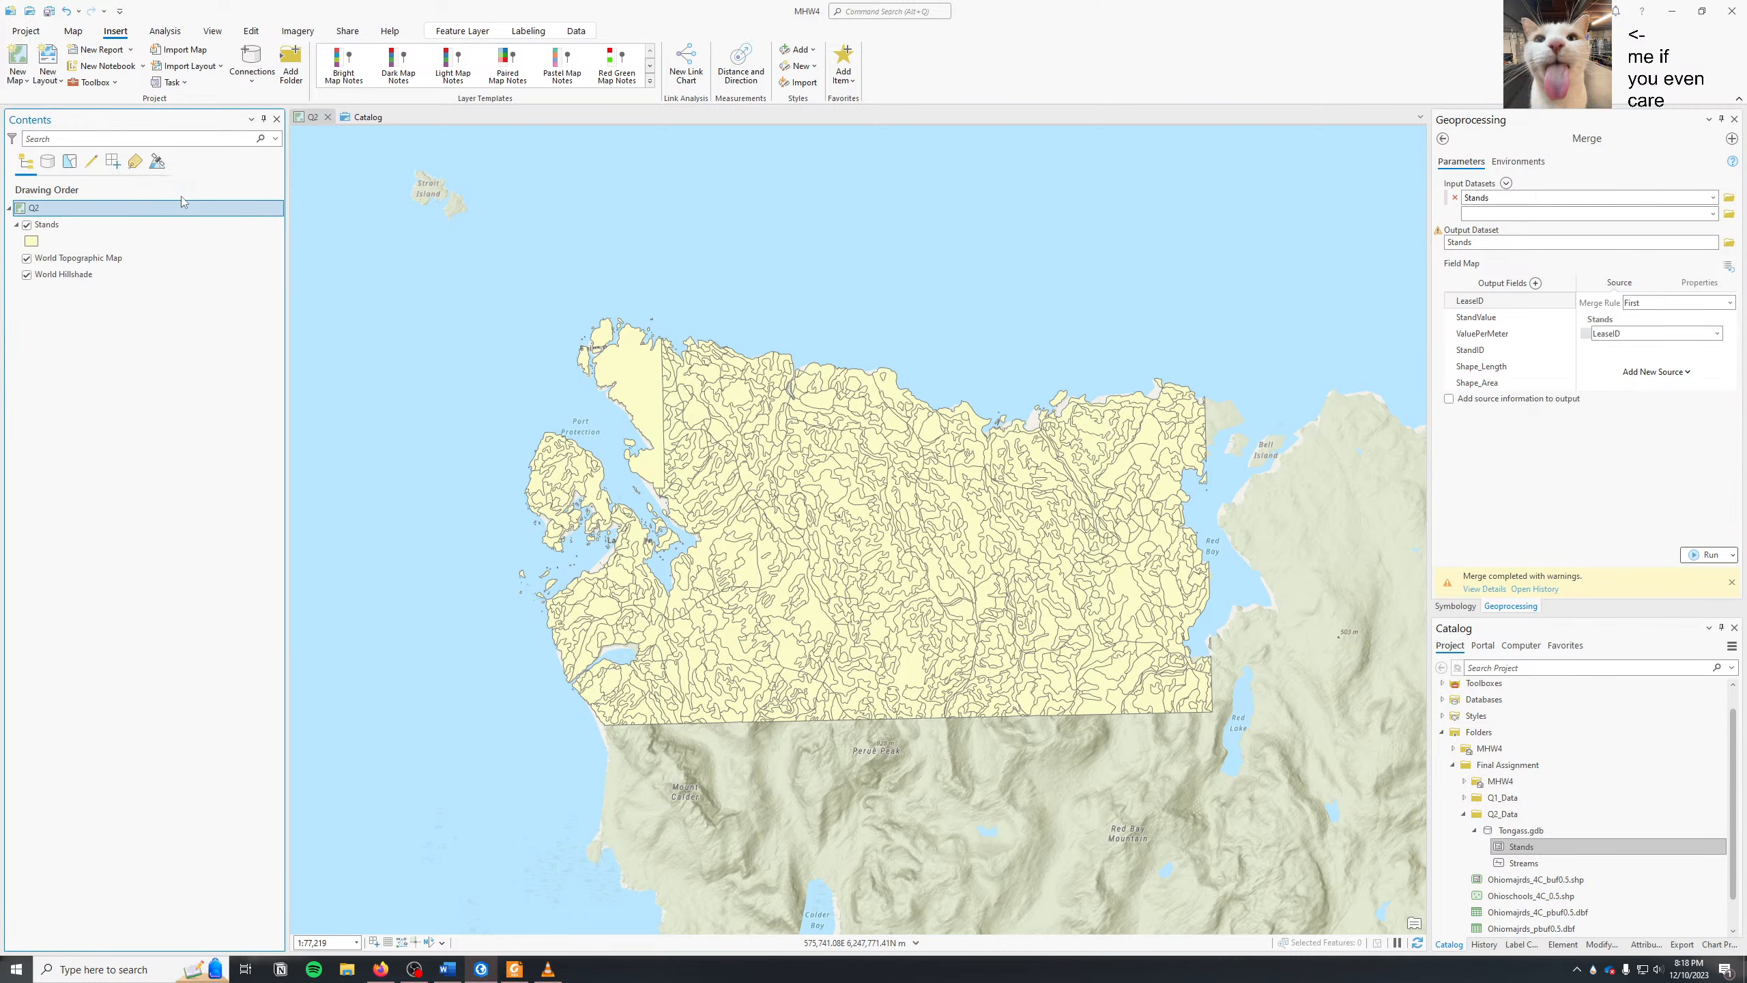
pyautogui.click(1444, 138)
pyautogui.scroll(-2, 1515, 368)
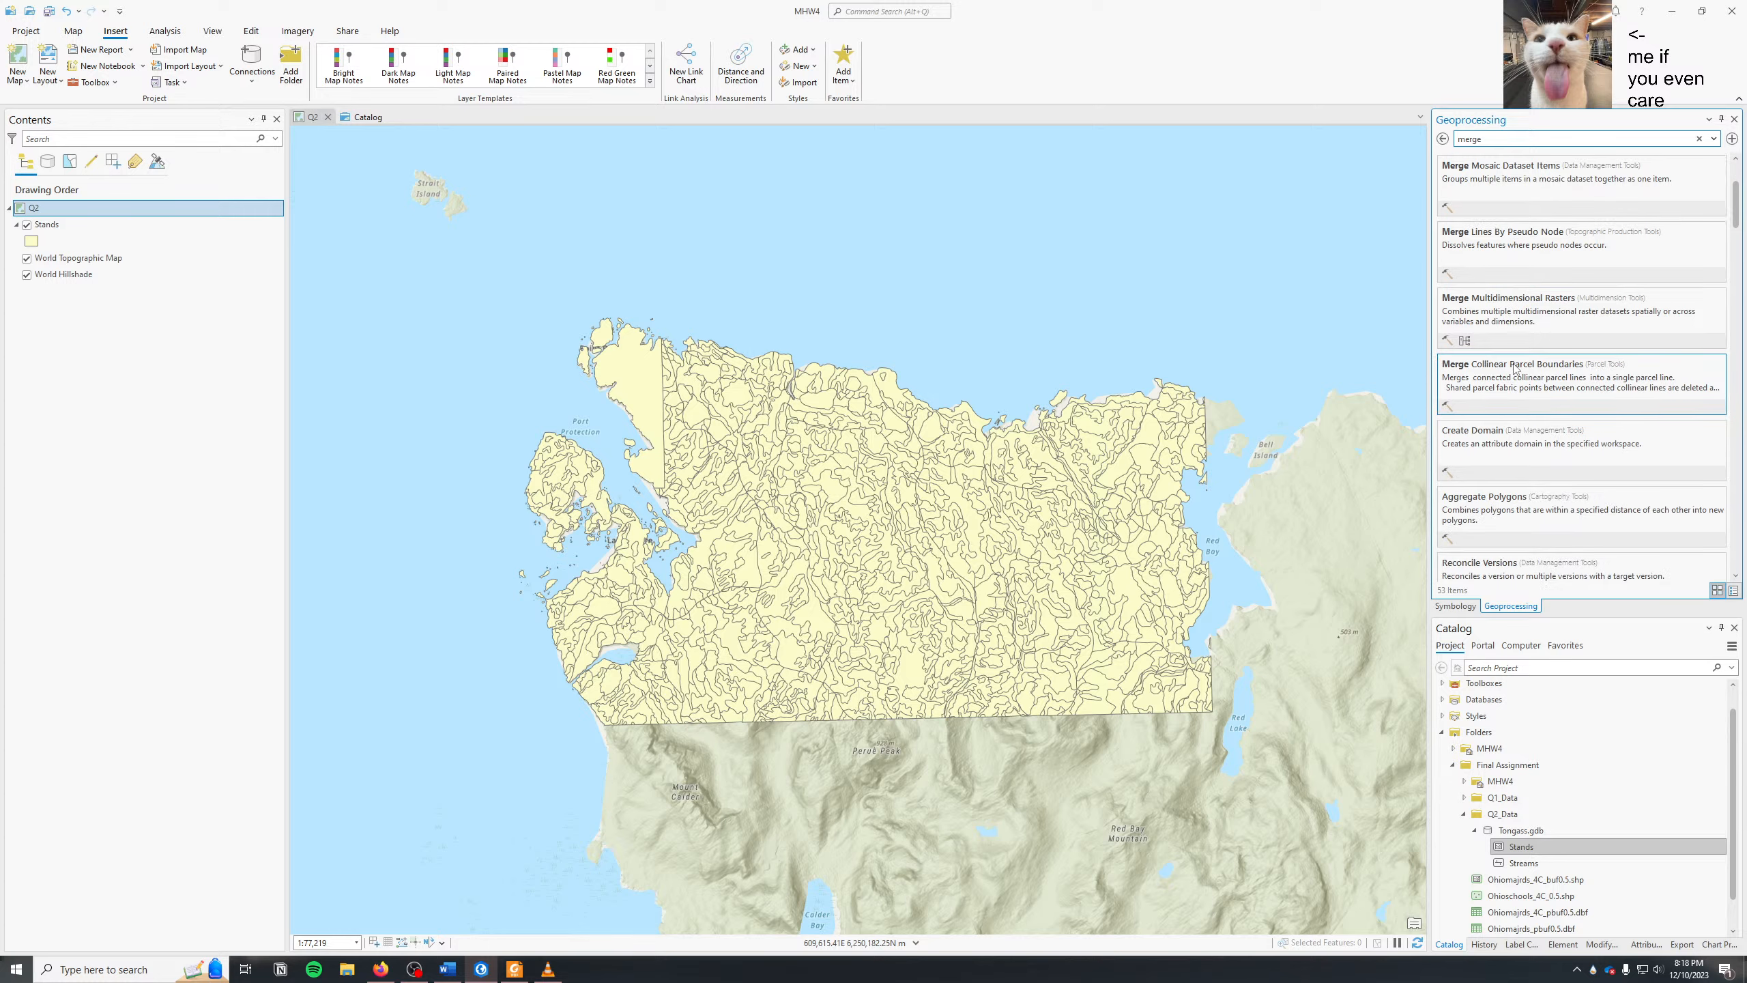
# - Switch to Firefox and read the help page's instructions for merging existing features and merging into a new feature
pyautogui.hotkey('alt', 'Tab')
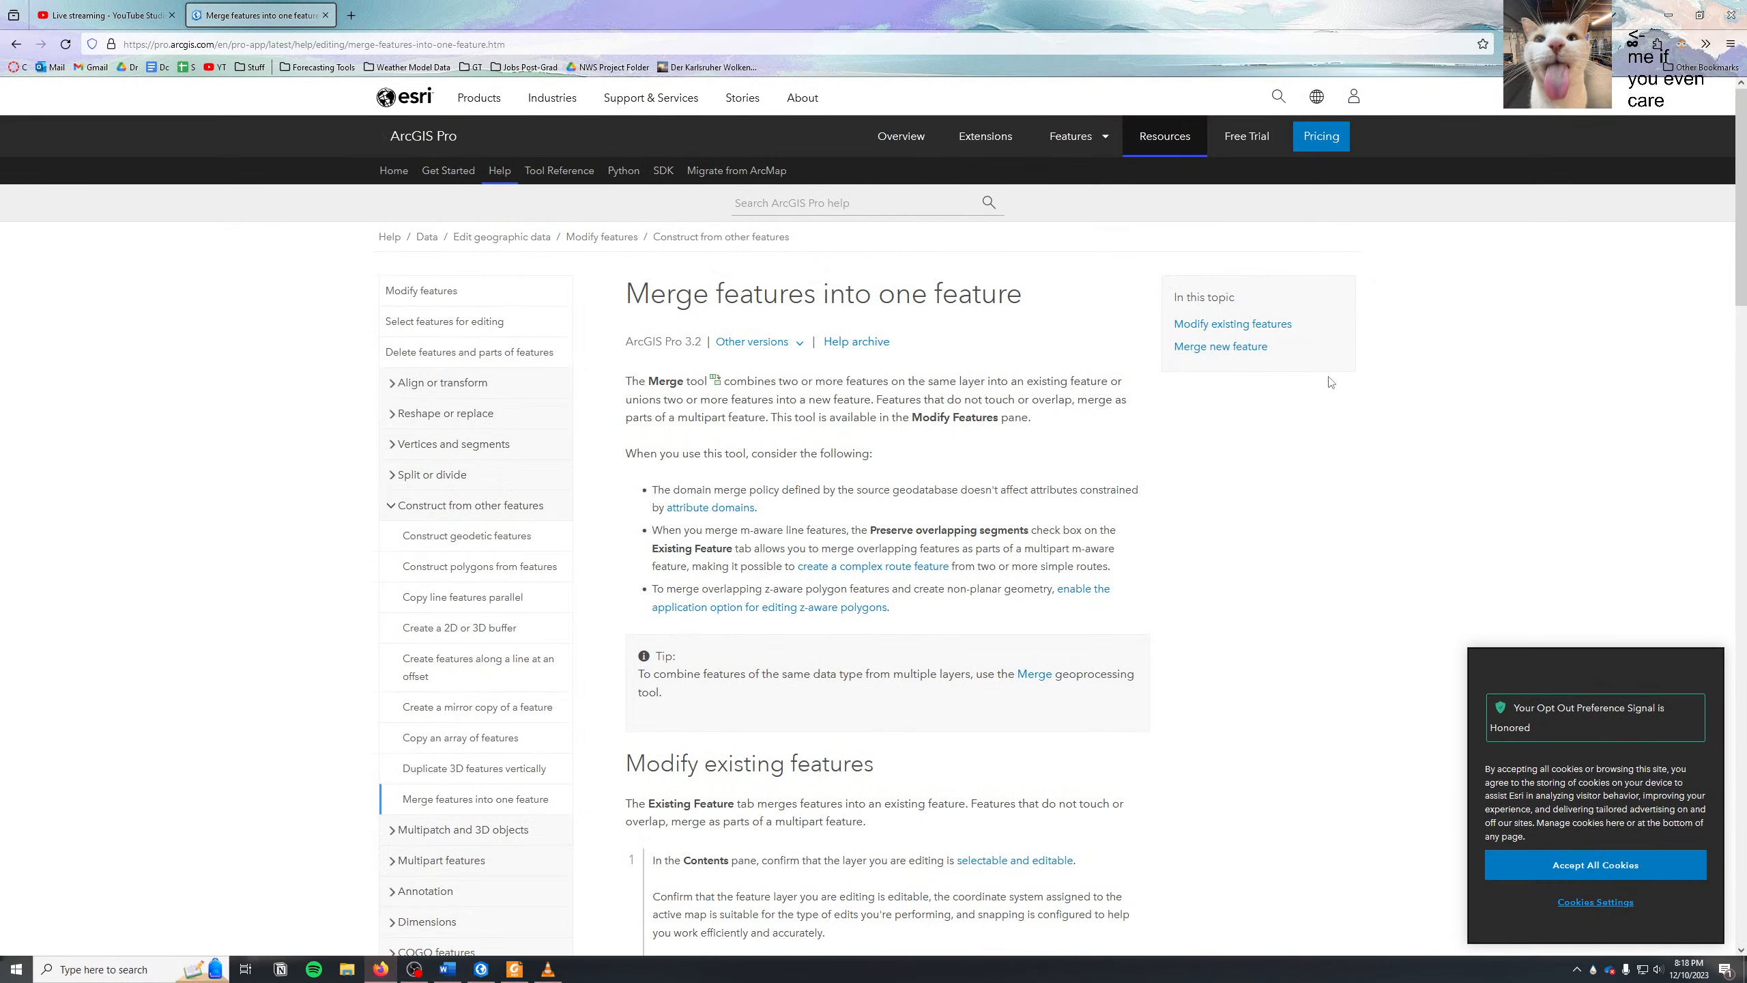
pyautogui.scroll(-5, 658, 552)
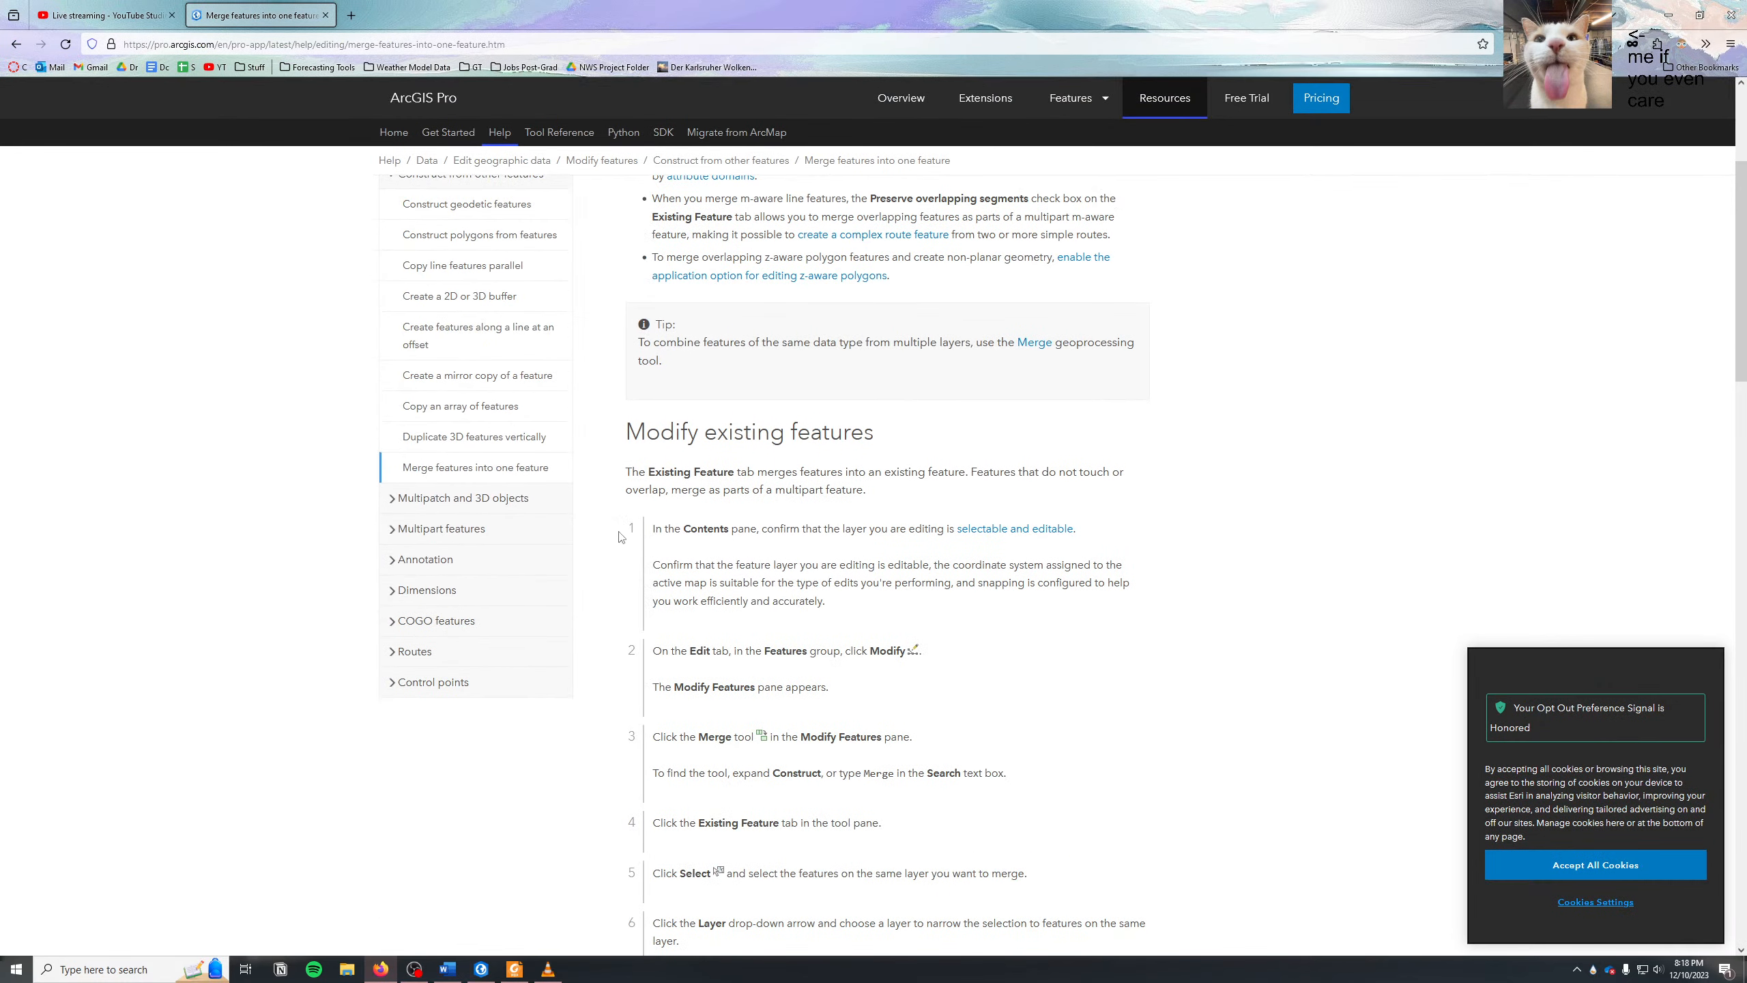
pyautogui.scroll(-3, 621, 537)
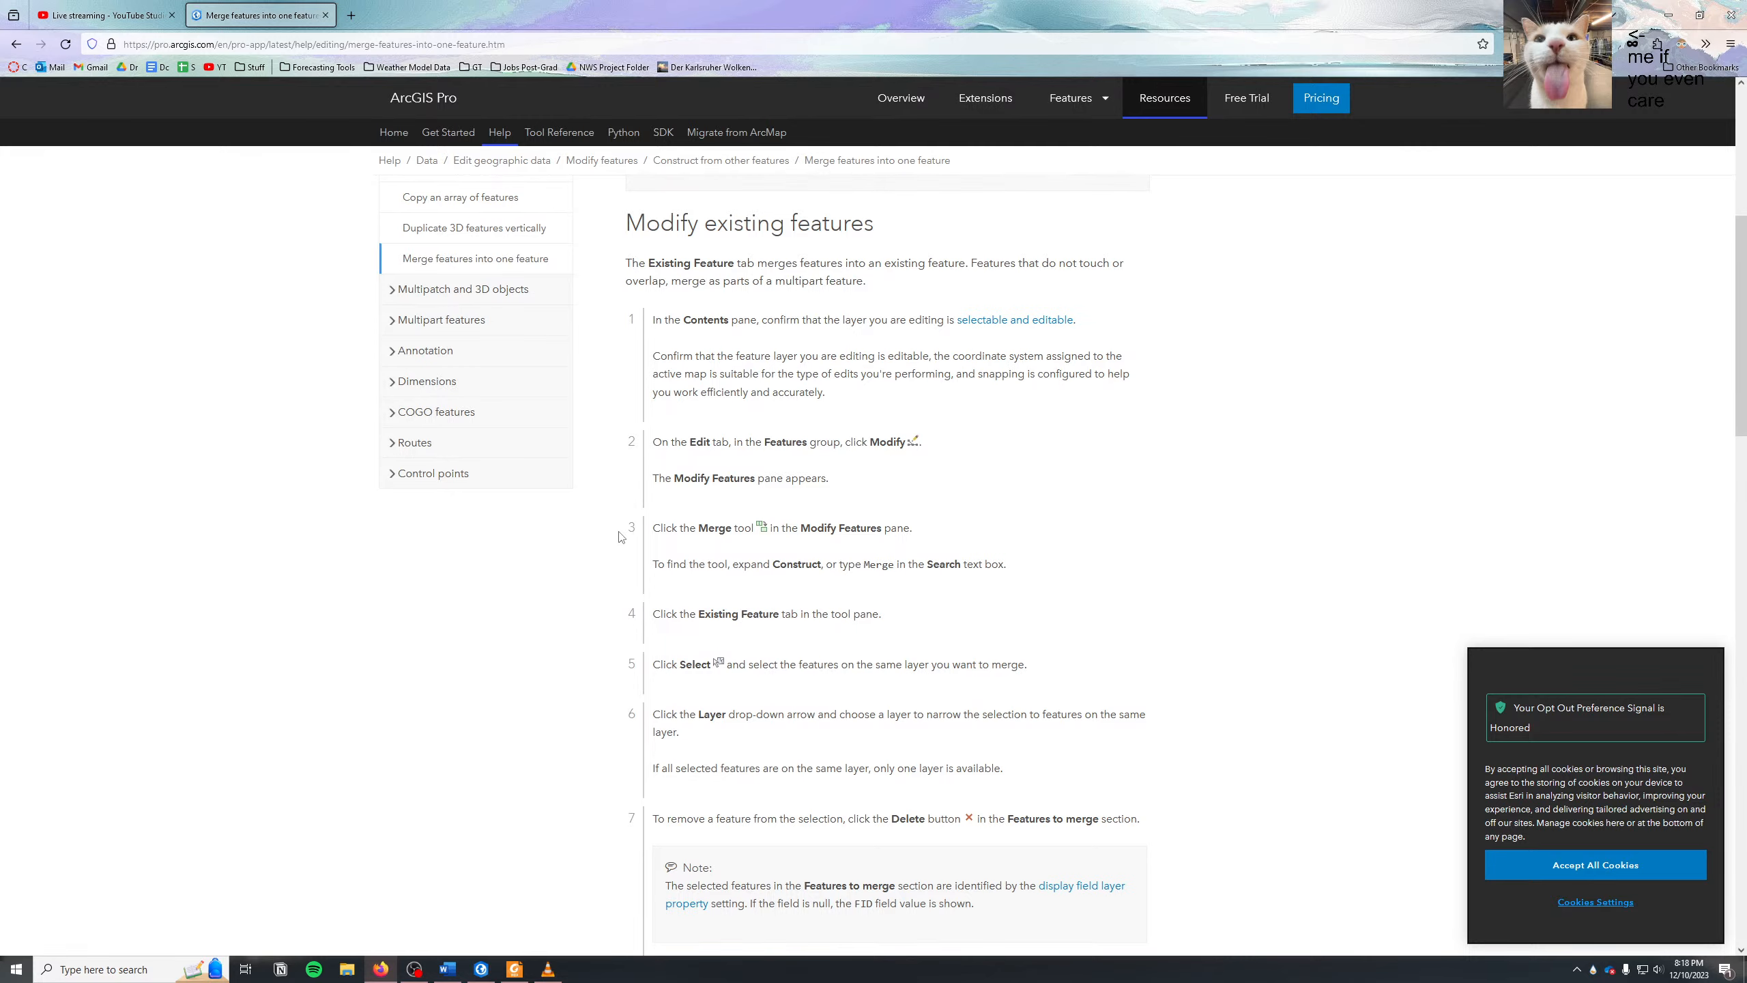
pyautogui.scroll(-14, 621, 537)
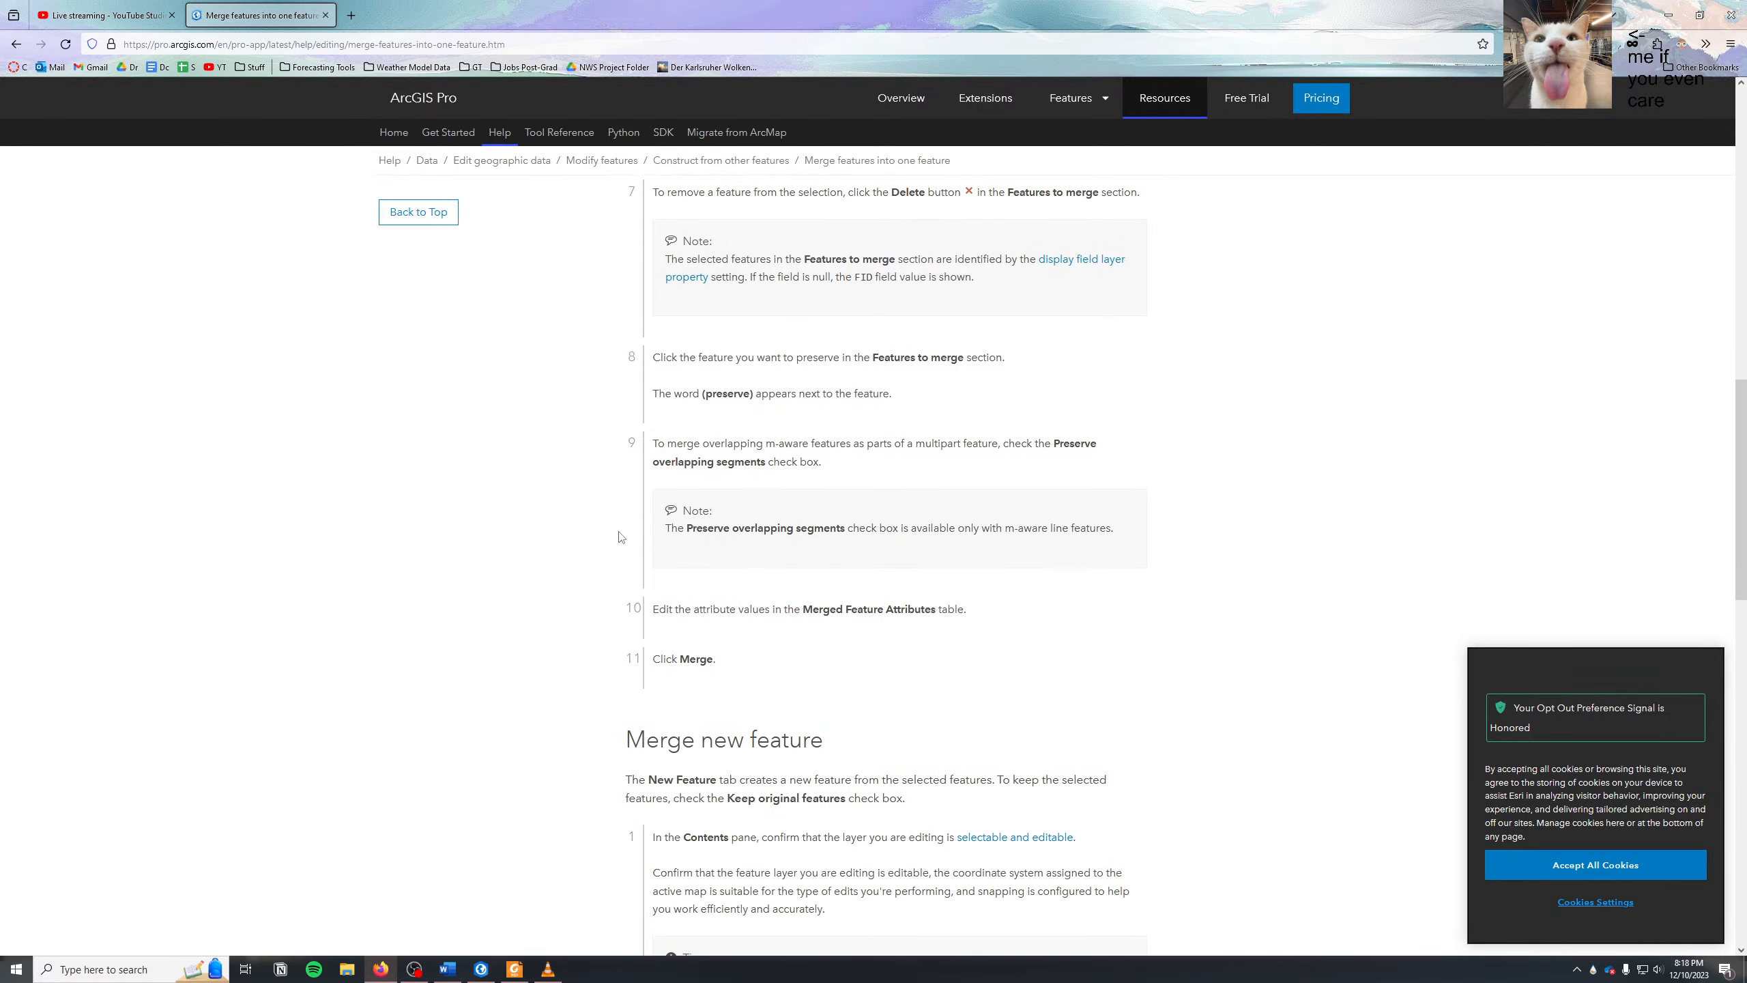
pyautogui.scroll(-3, 621, 537)
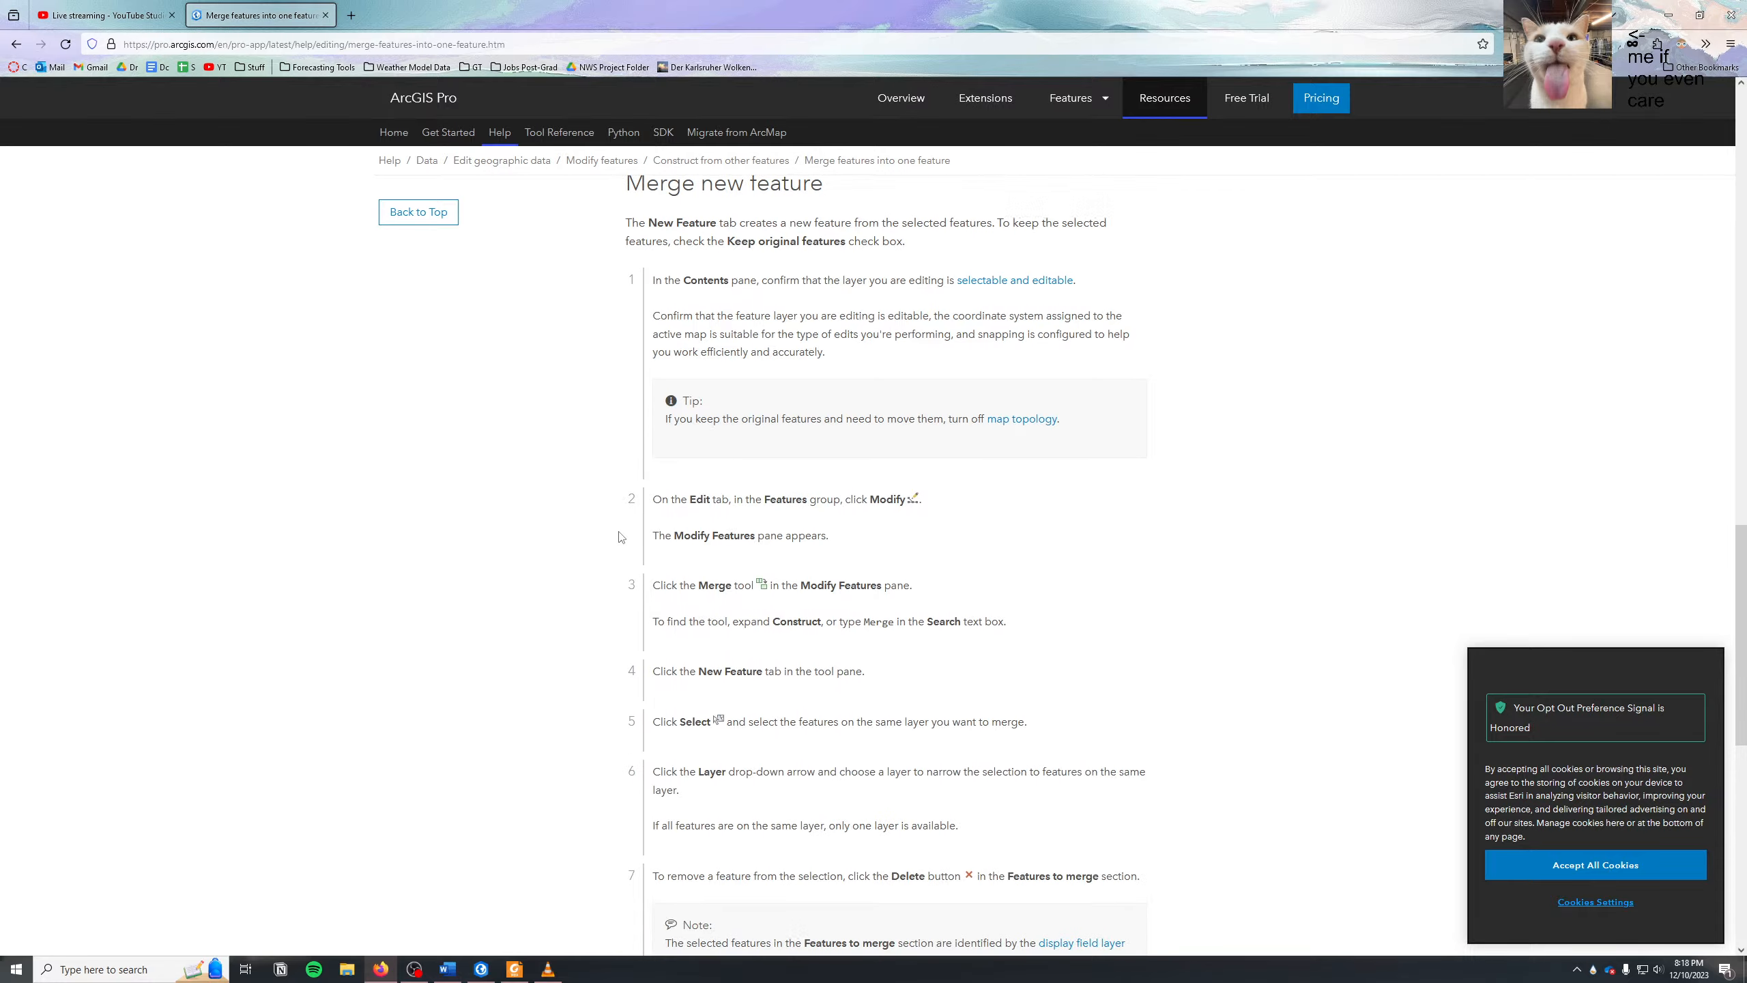
pyautogui.scroll(-3, 621, 537)
pyautogui.scroll(-1, 621, 537)
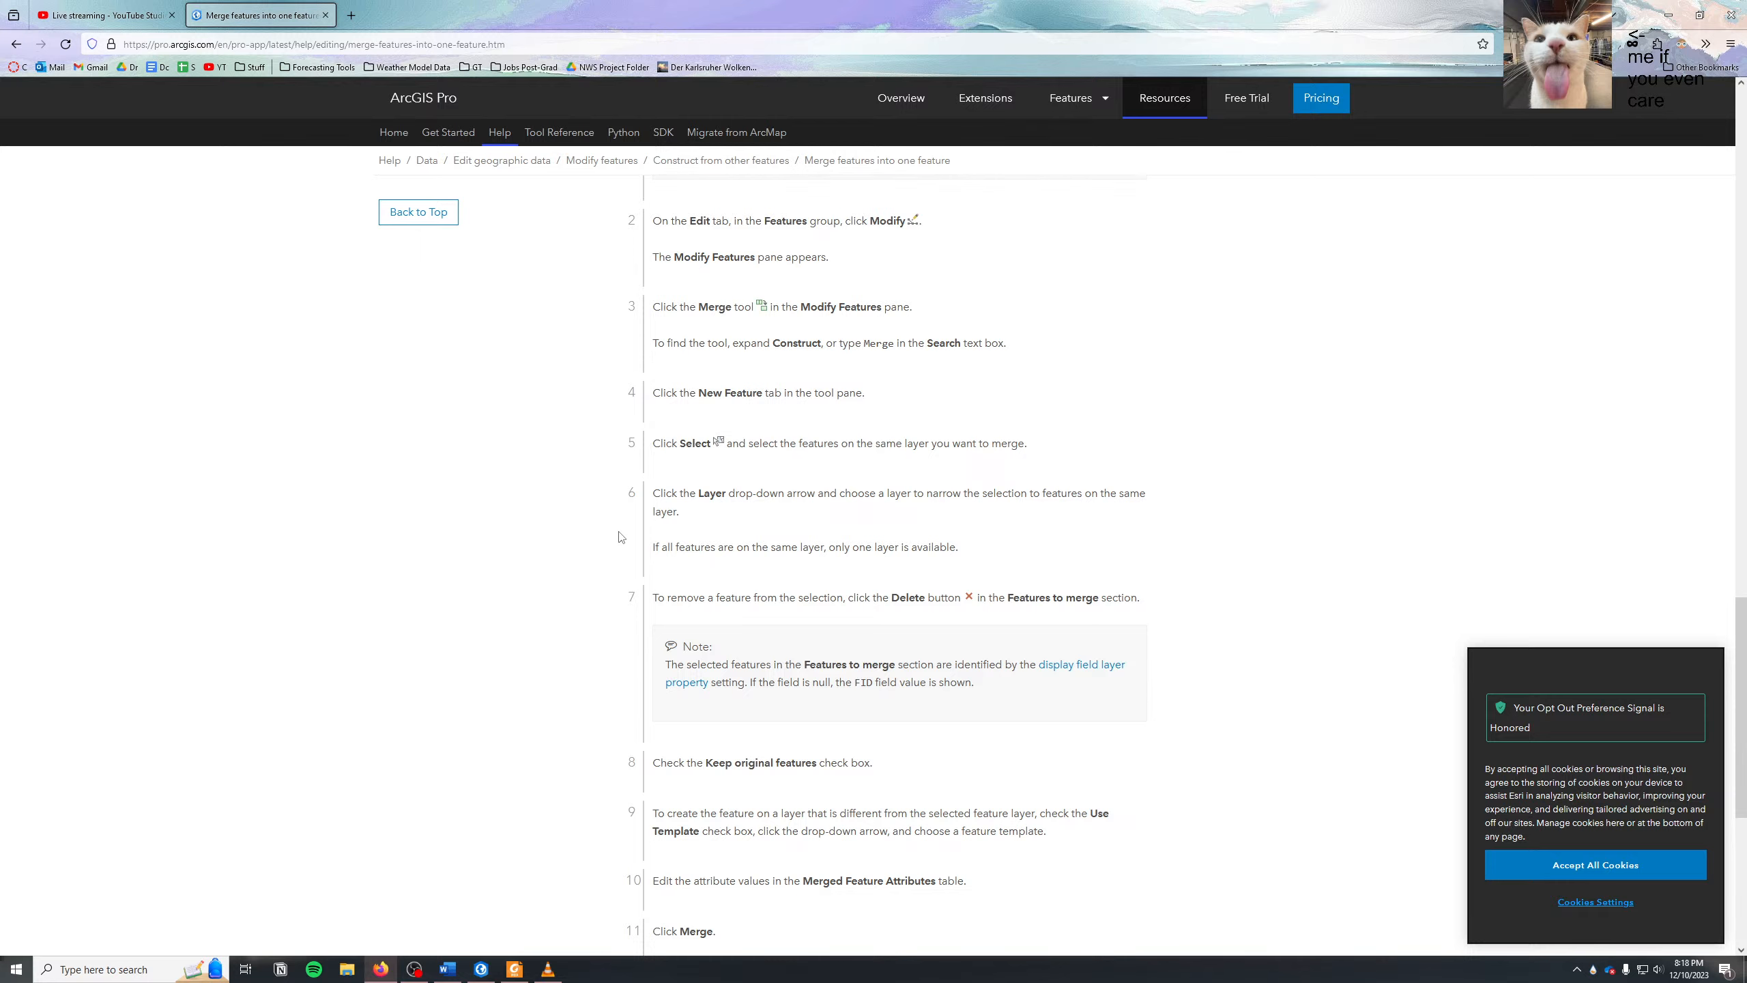
# - Finish reading the help page's merge instructions, switch back to ArcGIS Pro and leave the merge tool search results
pyautogui.scroll(-7, 621, 537)
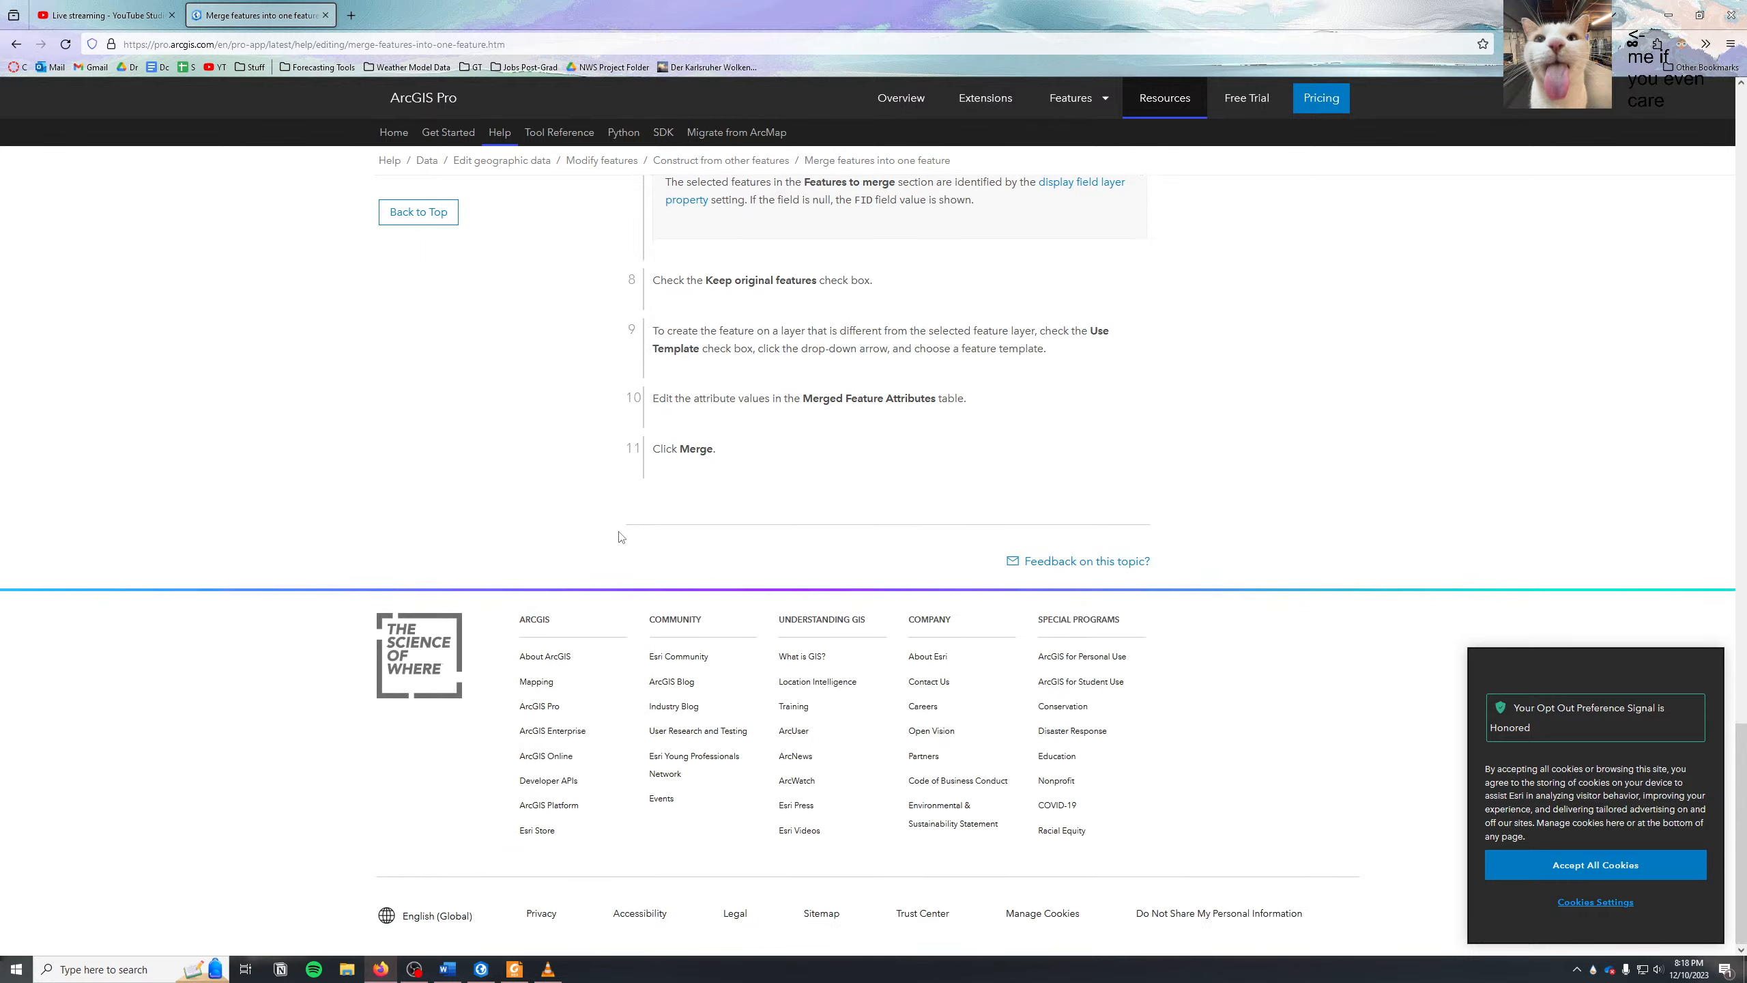
pyautogui.hotkey('alt', 'Tab')
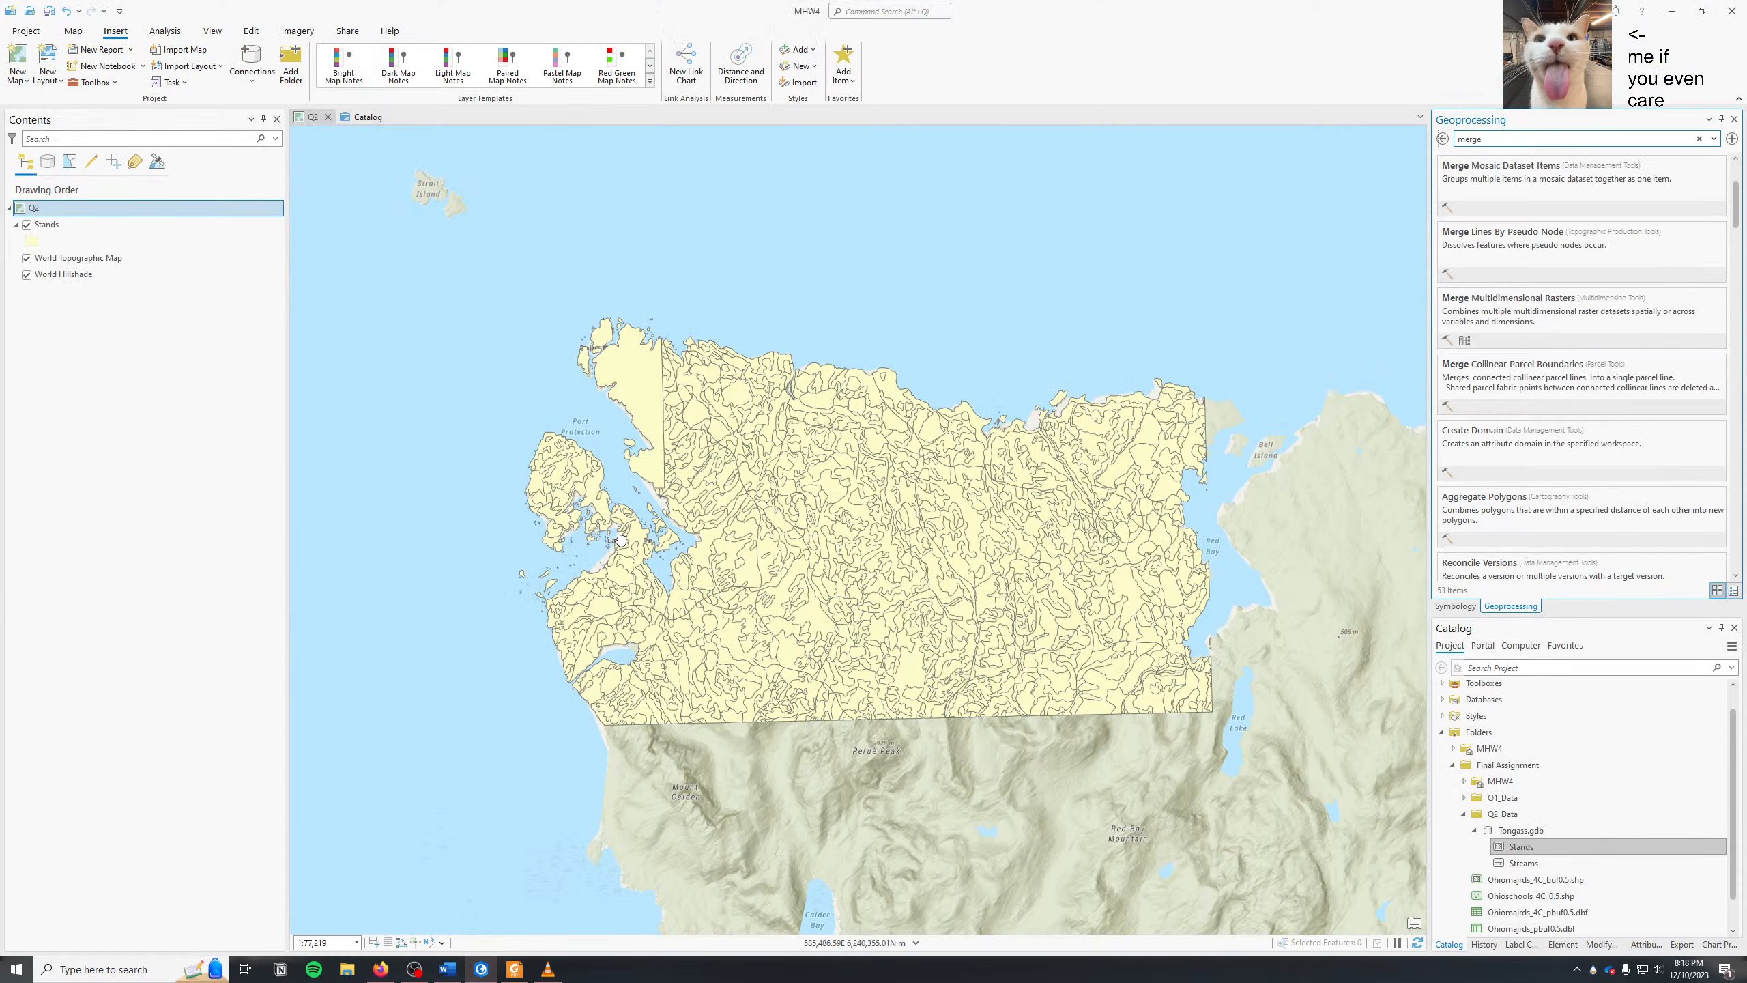
pyautogui.click(1450, 137)
pyautogui.click(1501, 138)
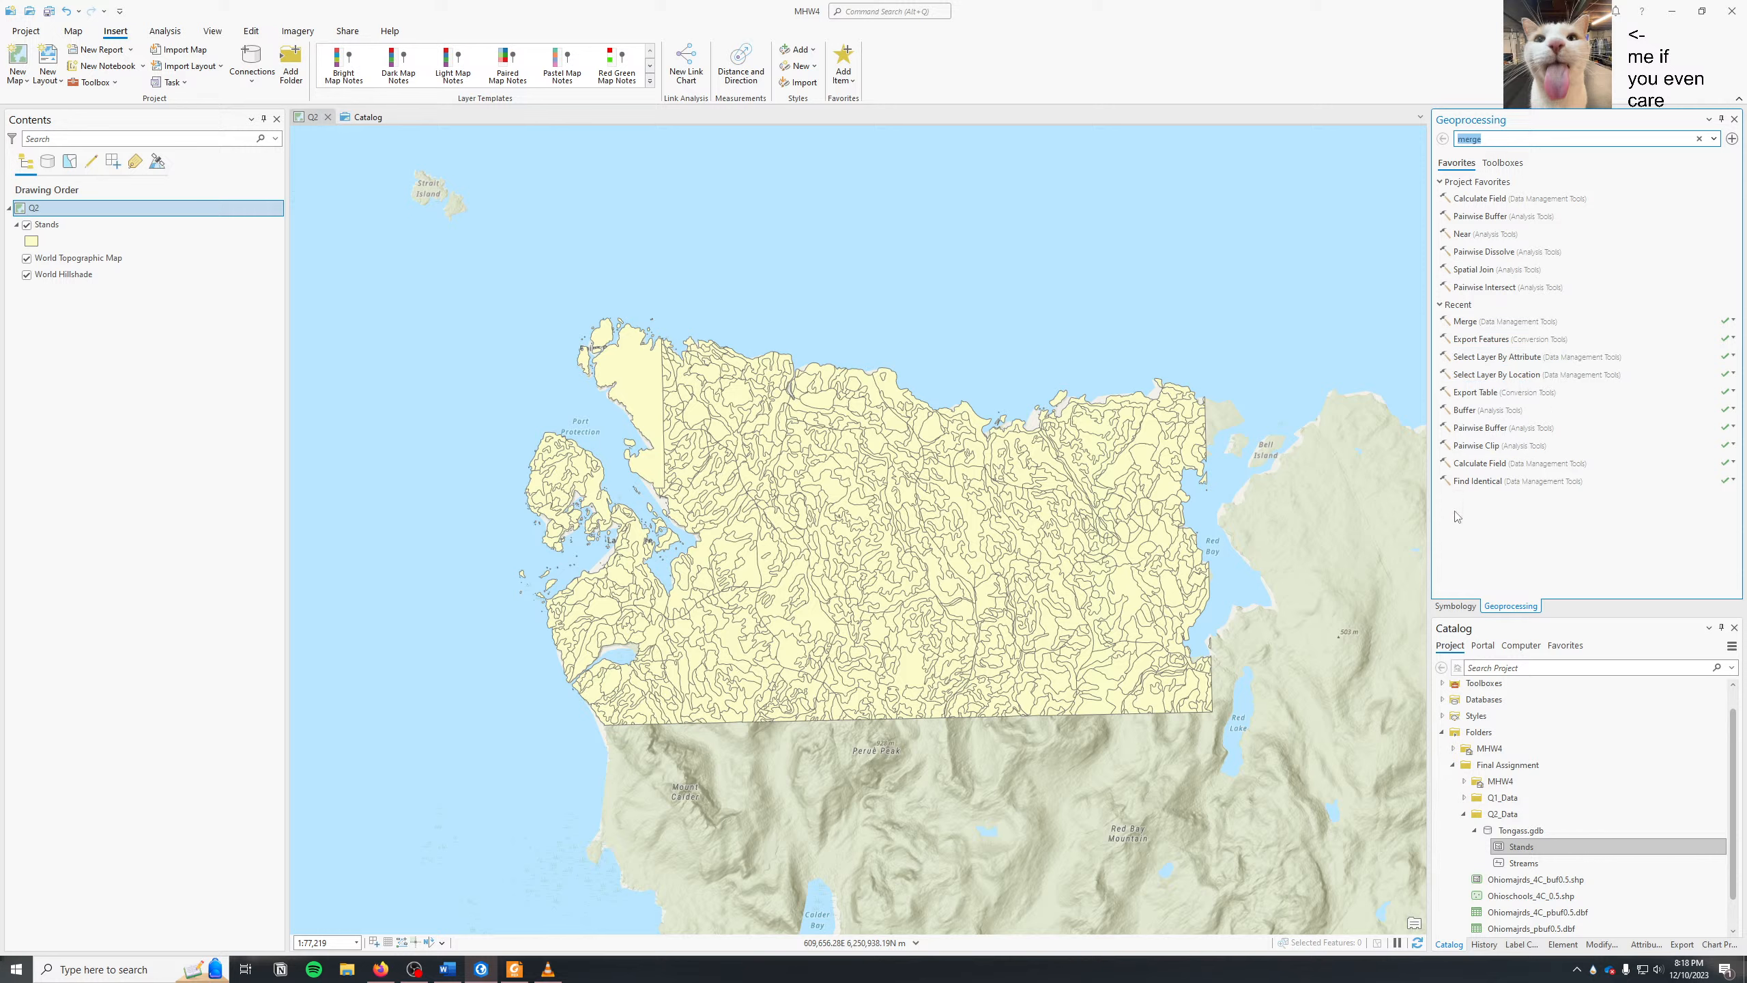
# - Open the Stands attribute table and run Summary Statistics with the Sum of StandValue and LeaseID as case field, outputting Stands_Statistics.dbf
pyautogui.click(196, 224)
pyautogui.hotkey('ctrl', 't')
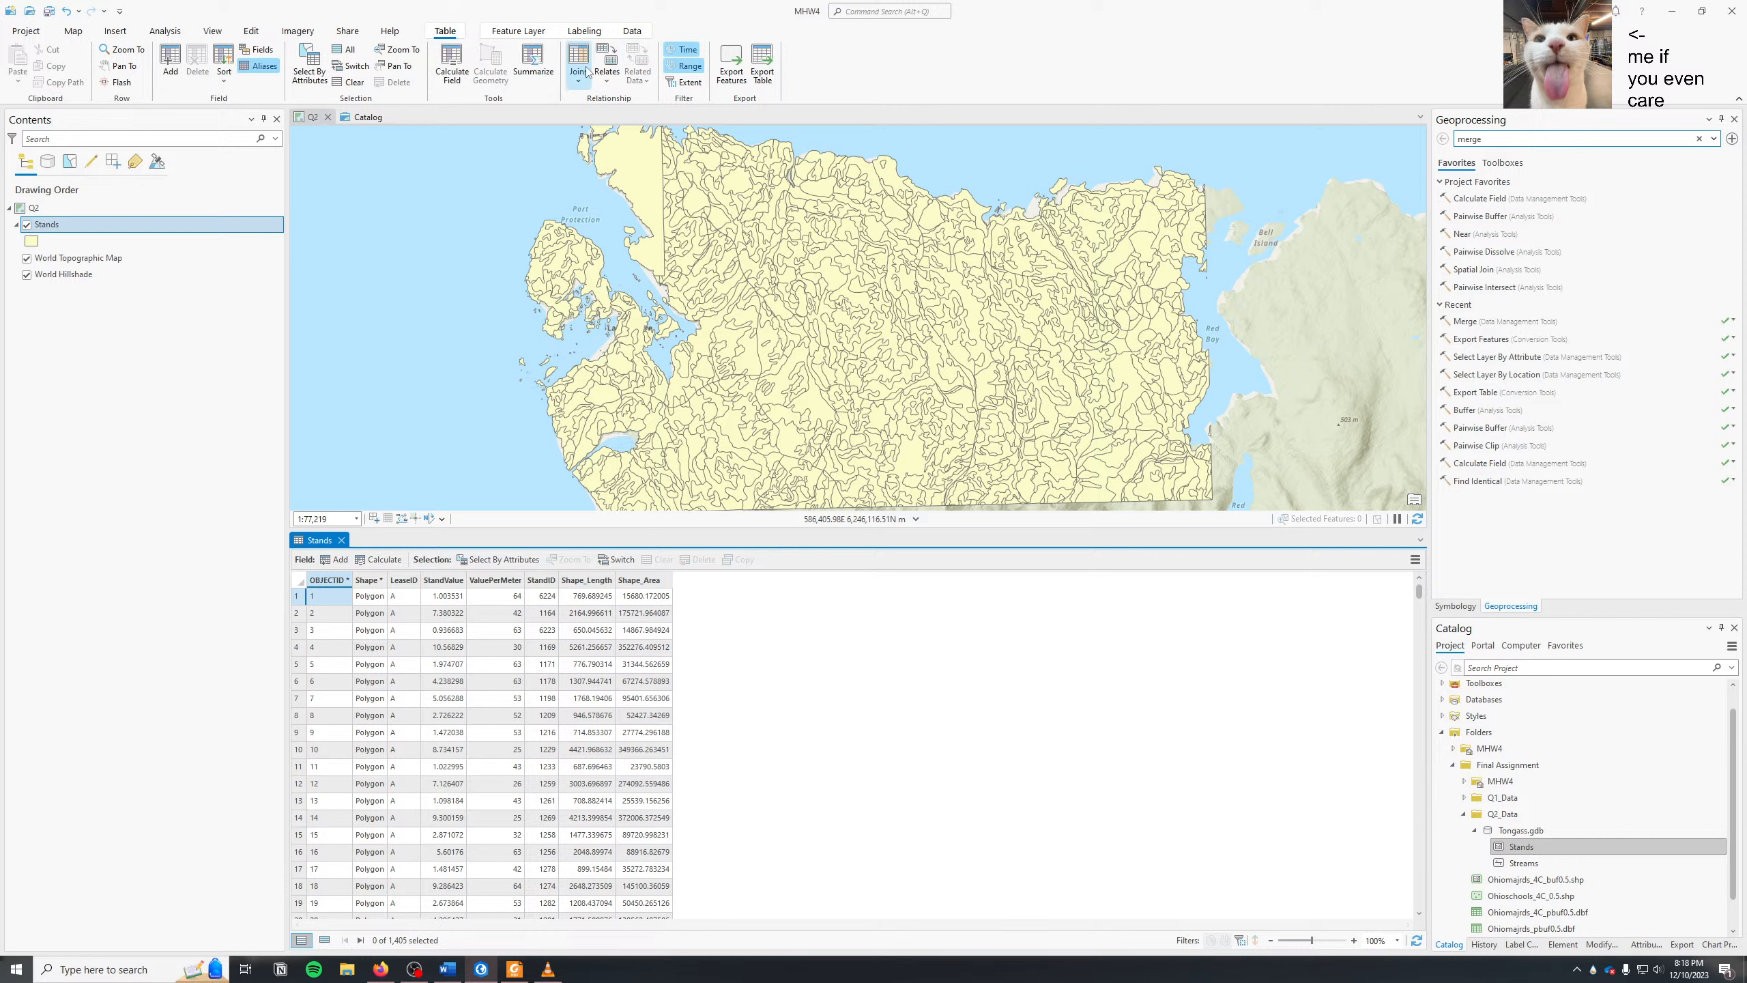
pyautogui.click(543, 85)
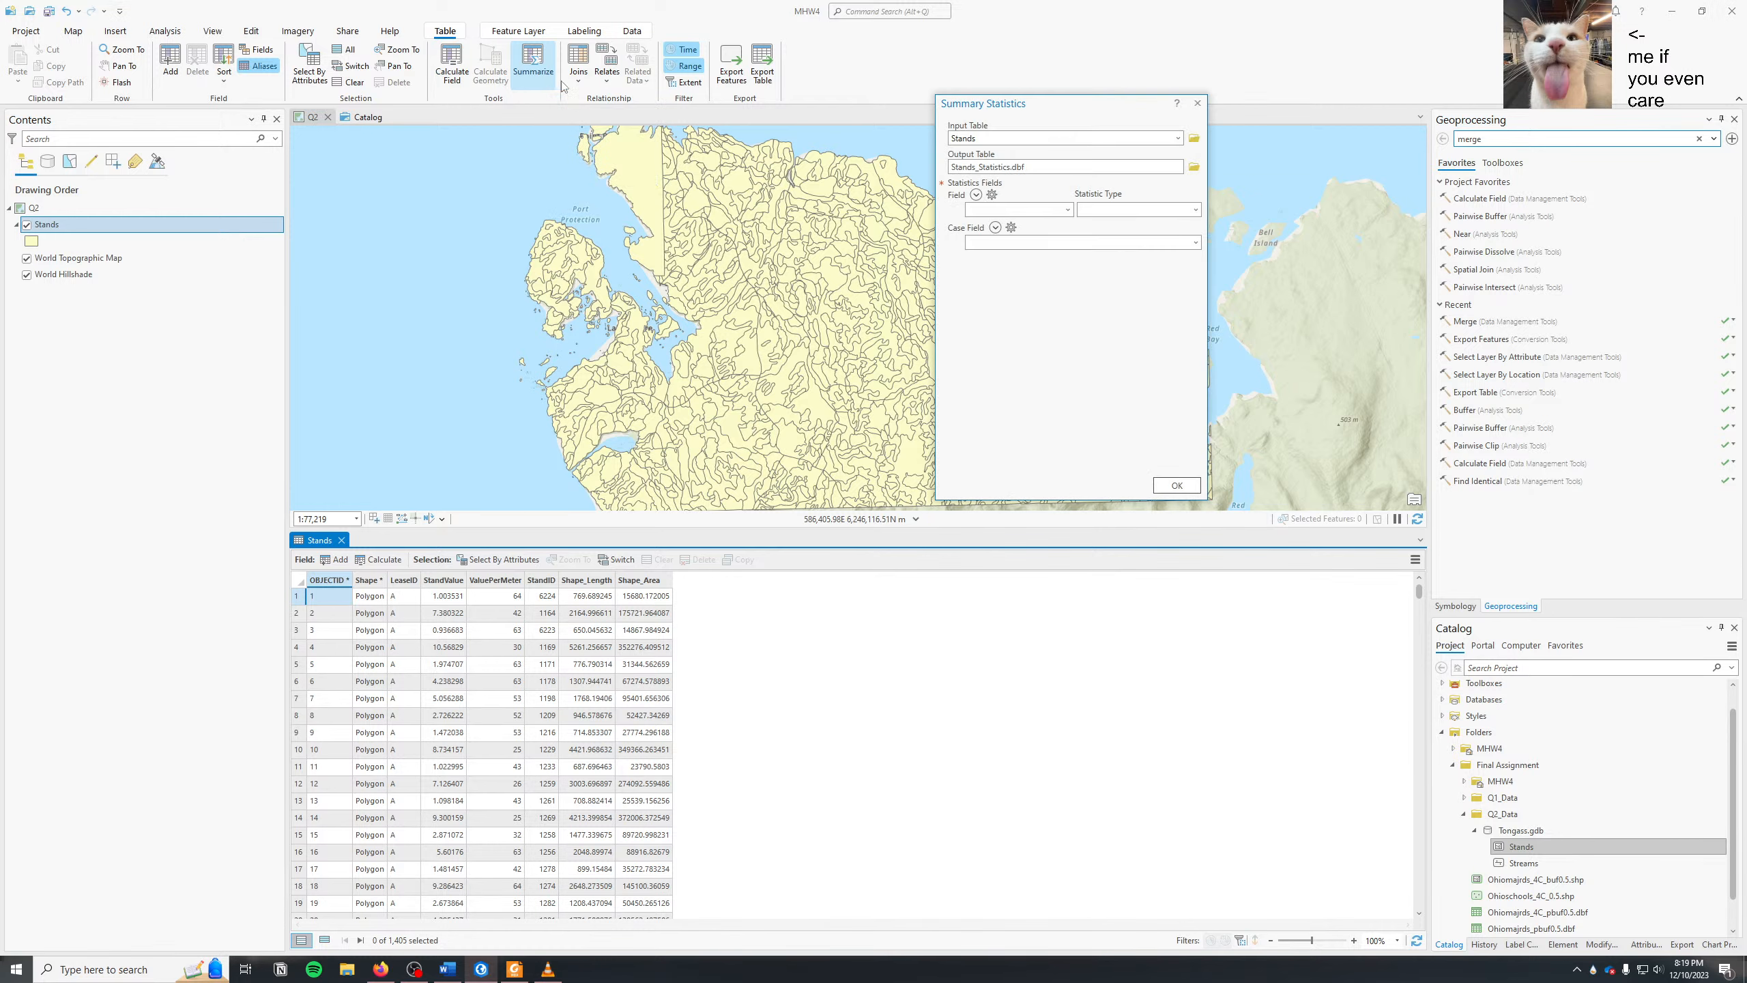
pyautogui.click(1067, 210)
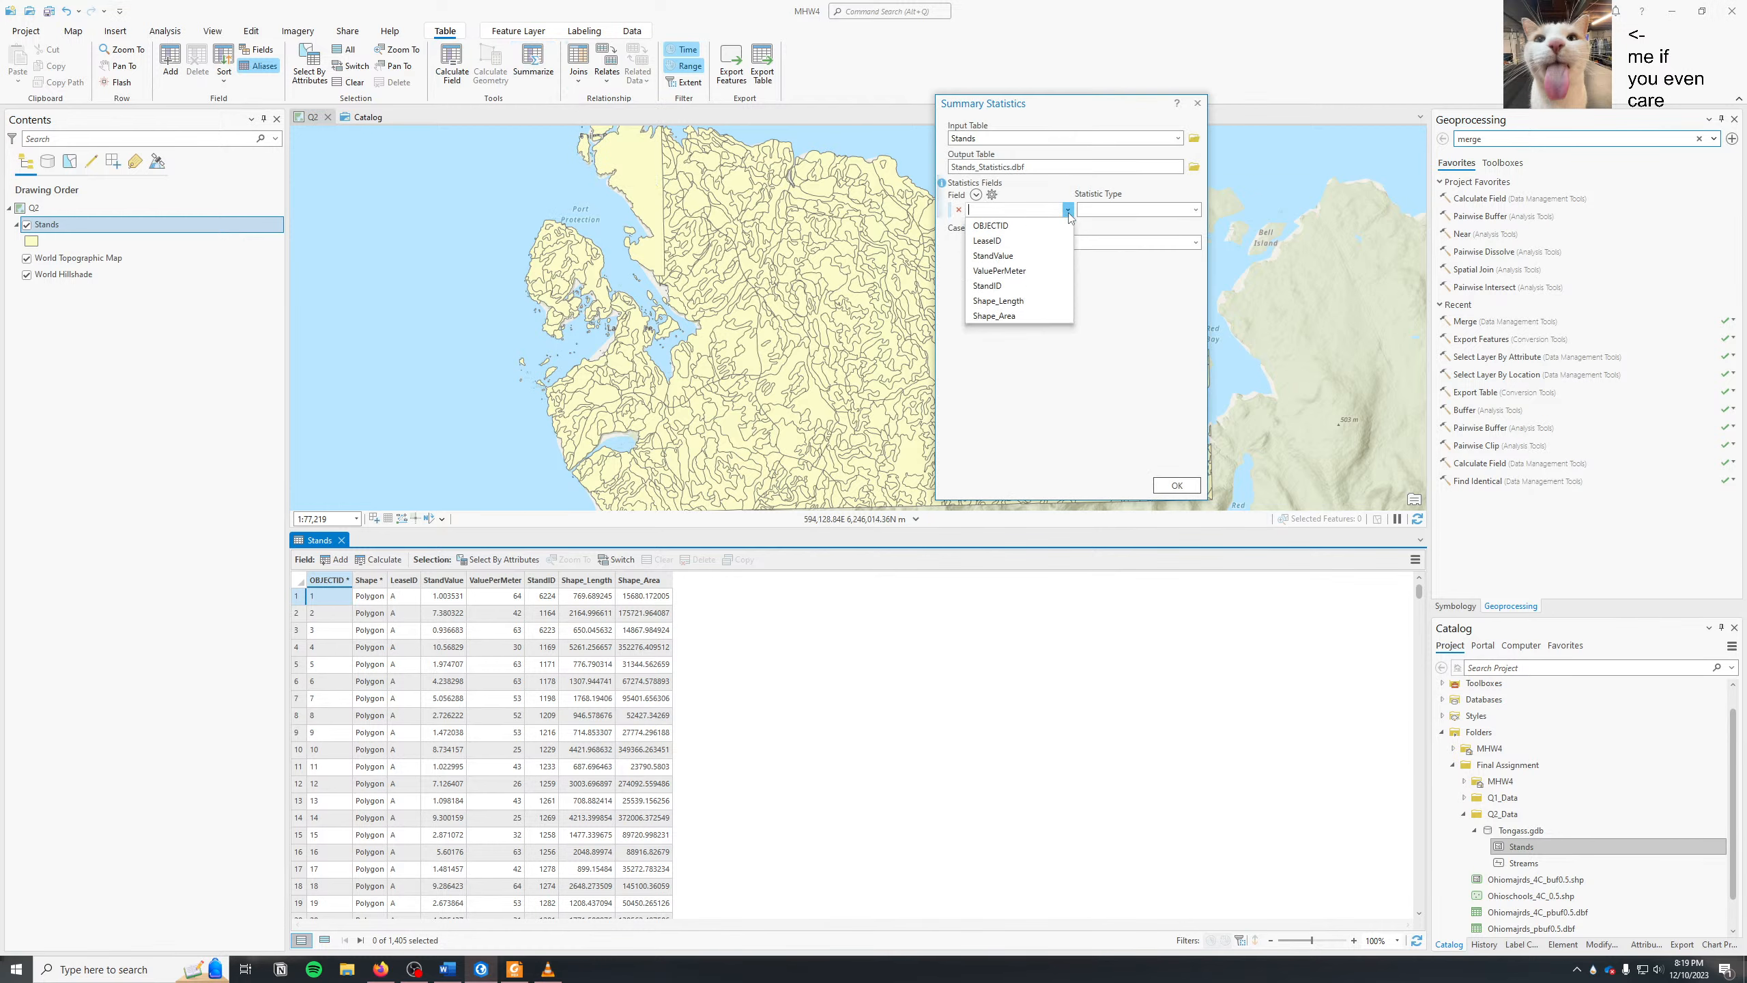
pyautogui.click(1059, 241)
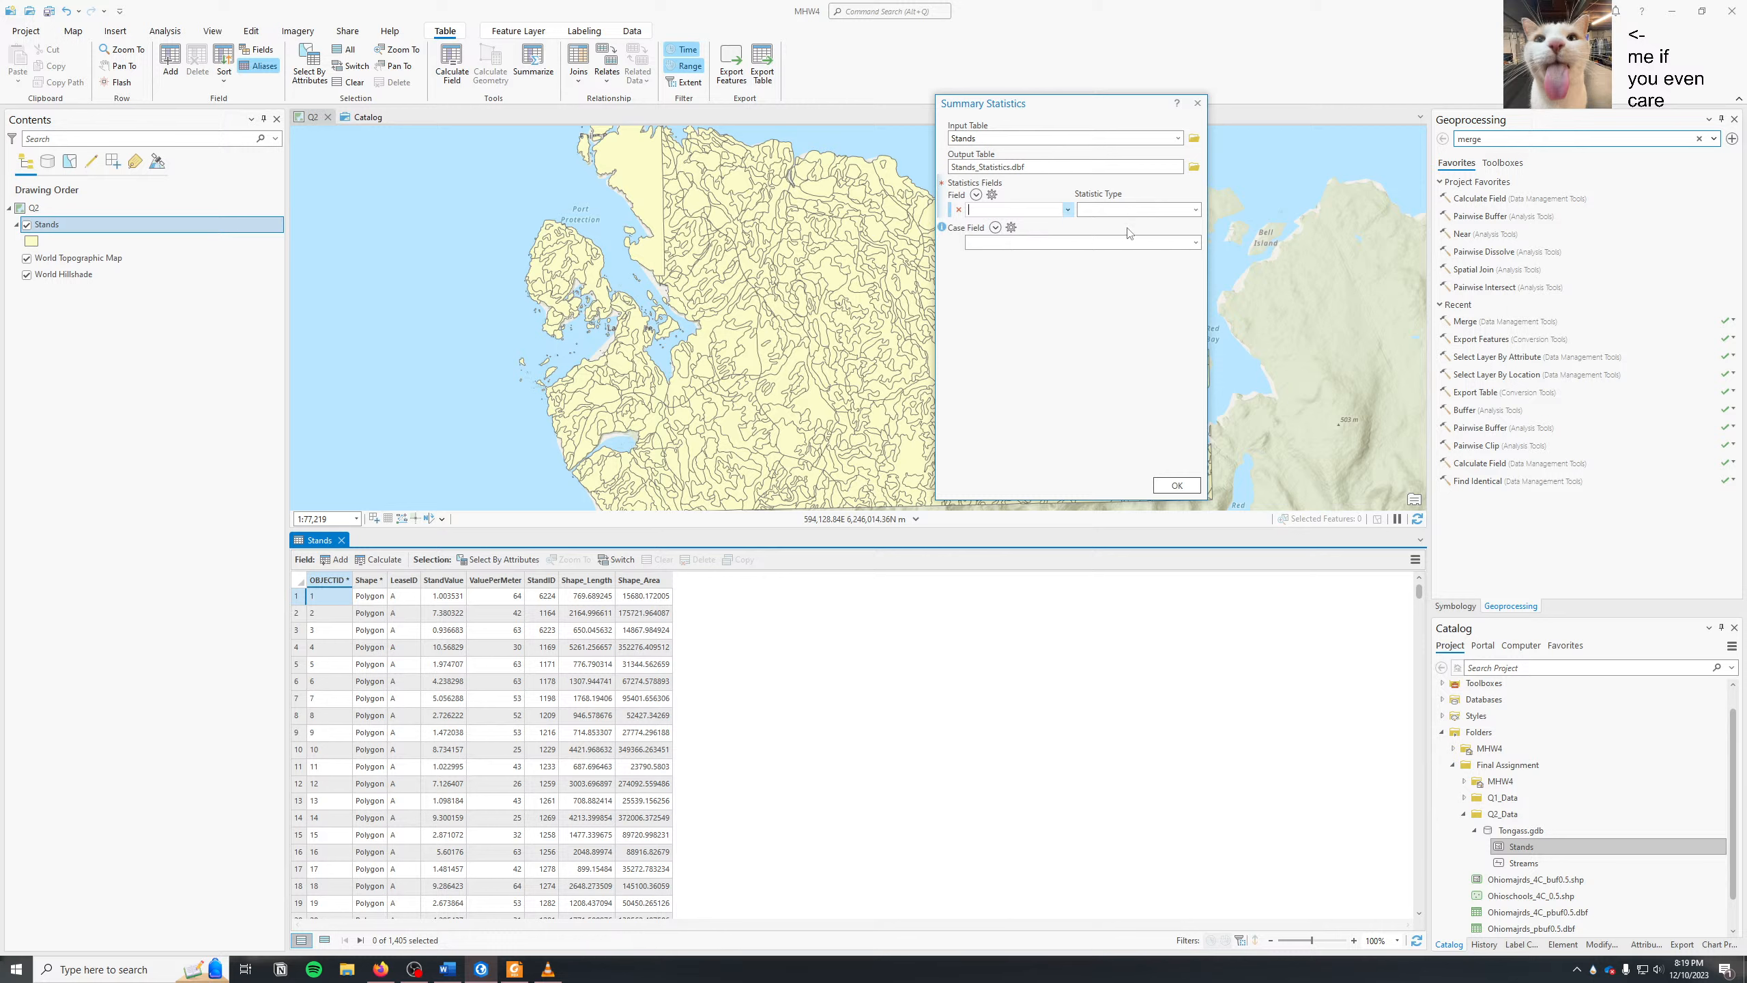
pyautogui.click(1069, 209)
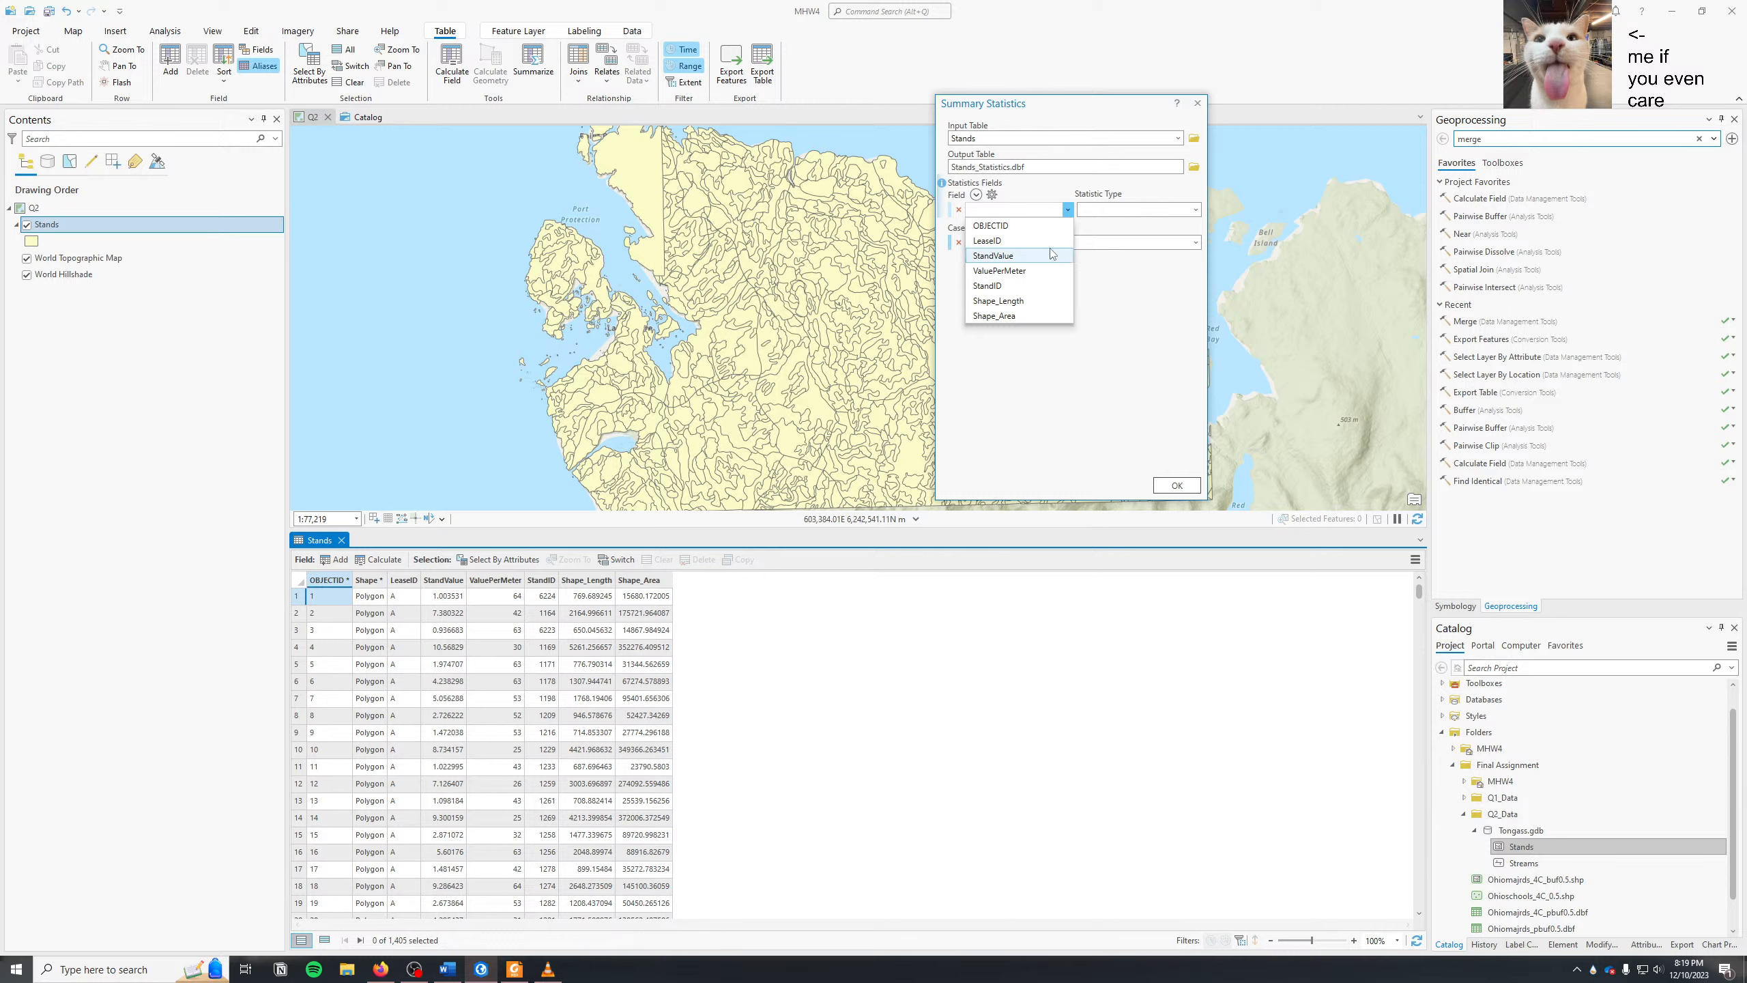
pyautogui.click(1012, 256)
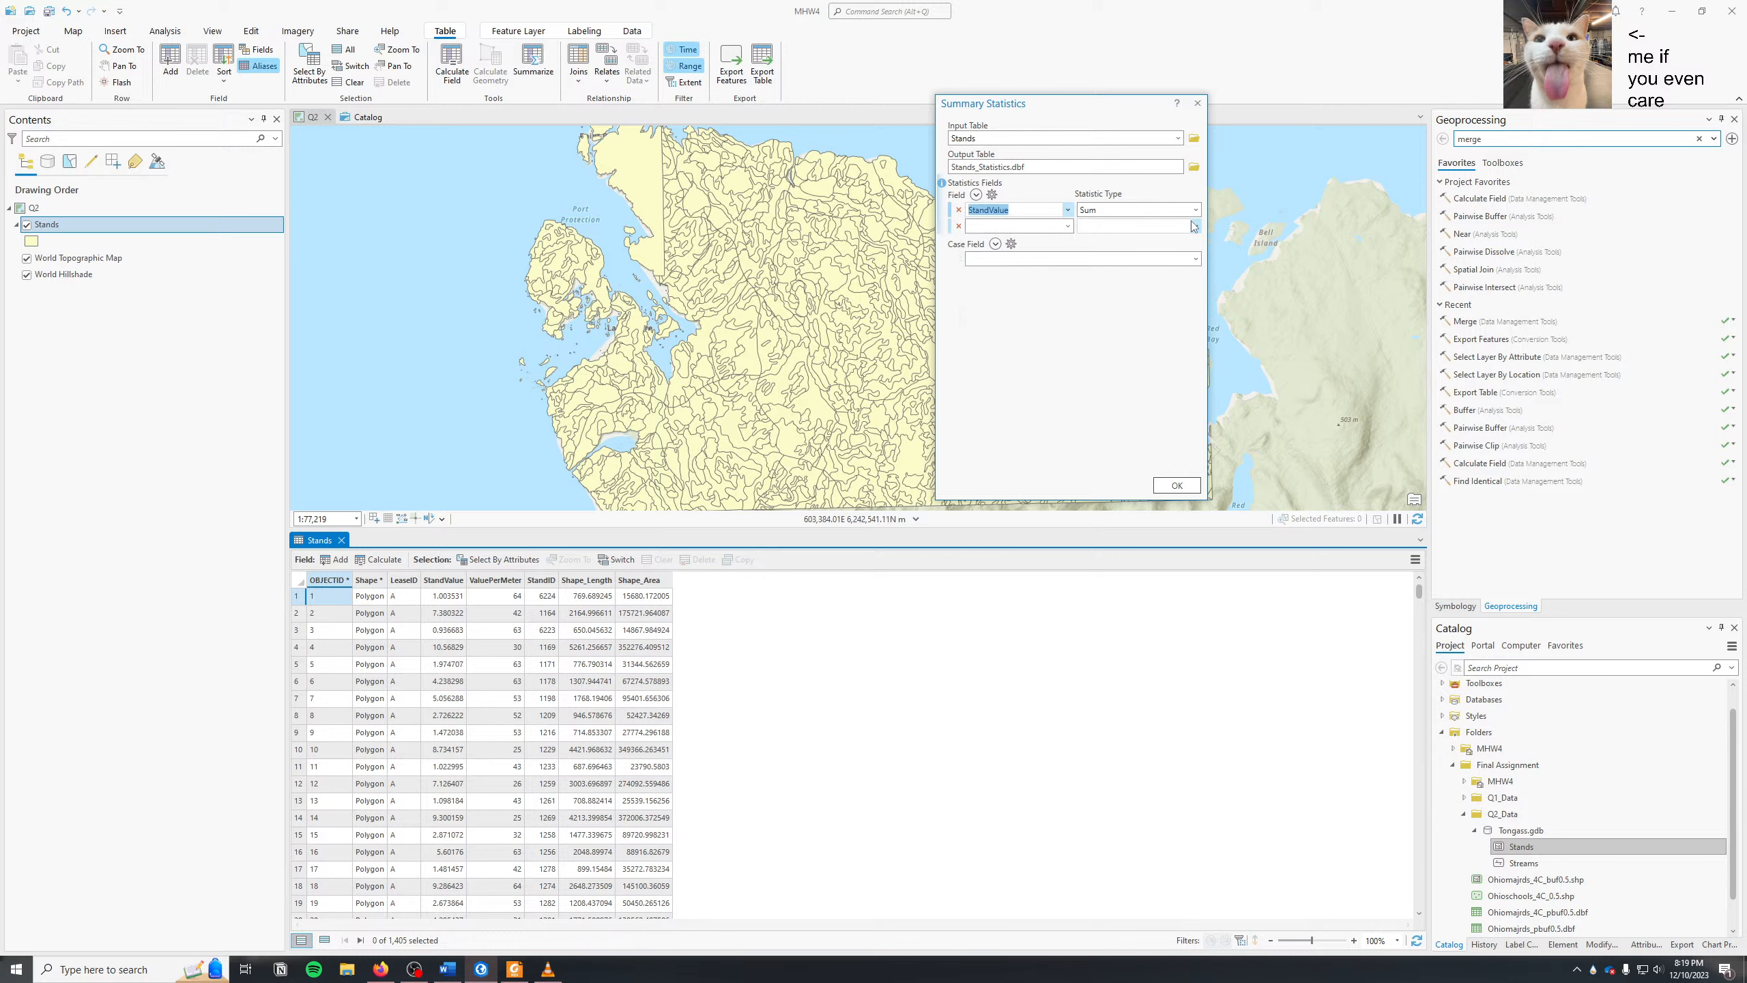
pyautogui.click(1196, 258)
pyautogui.click(1099, 305)
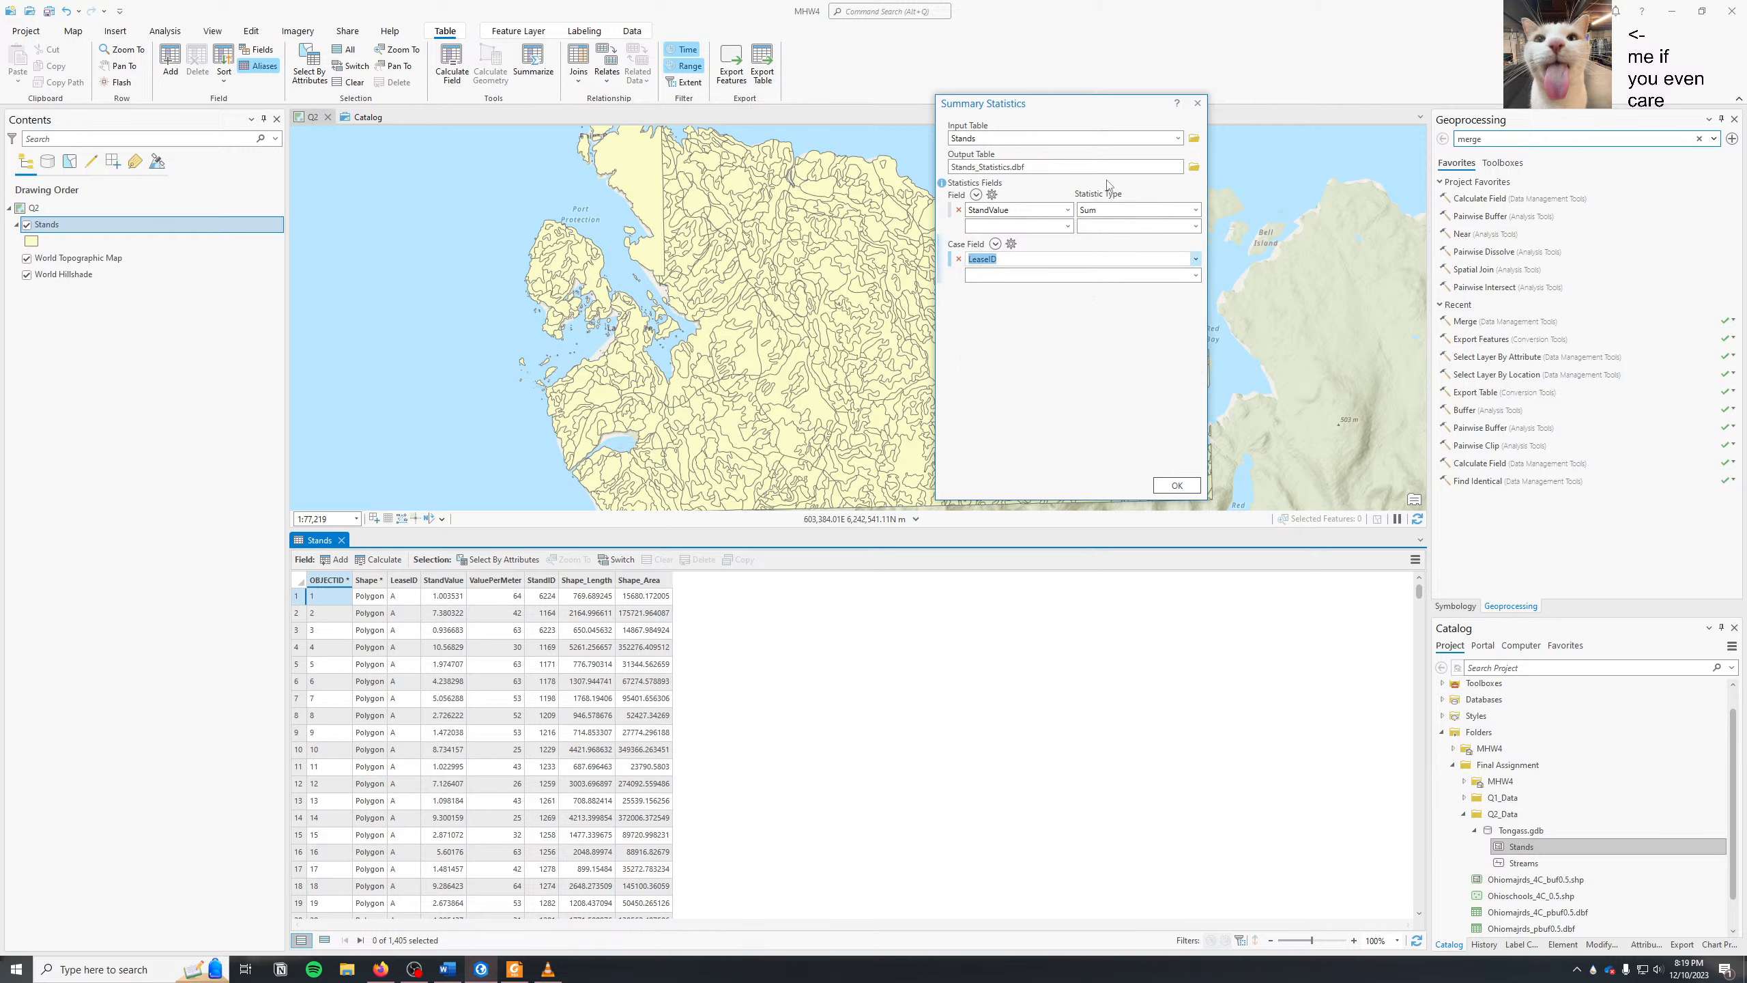
pyautogui.click(1177, 485)
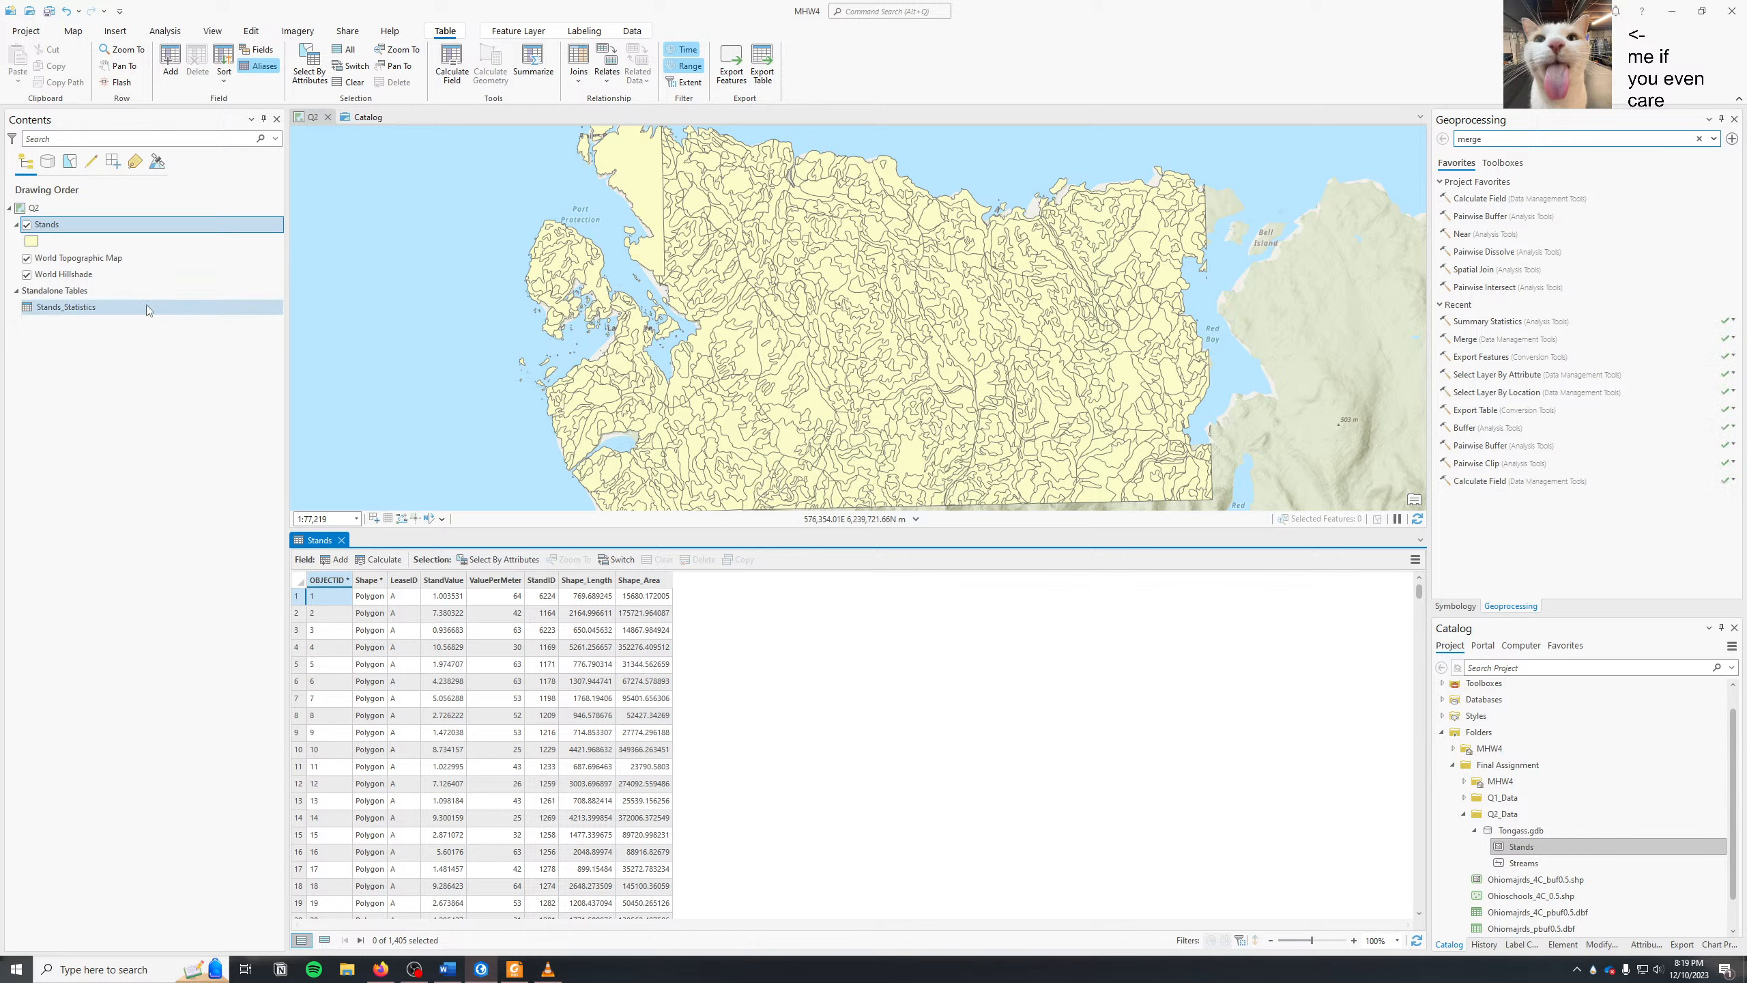
# - Open the Stands_Statistics table and compare its fields and rows with the Stands attribute table
pyautogui.click(147, 310)
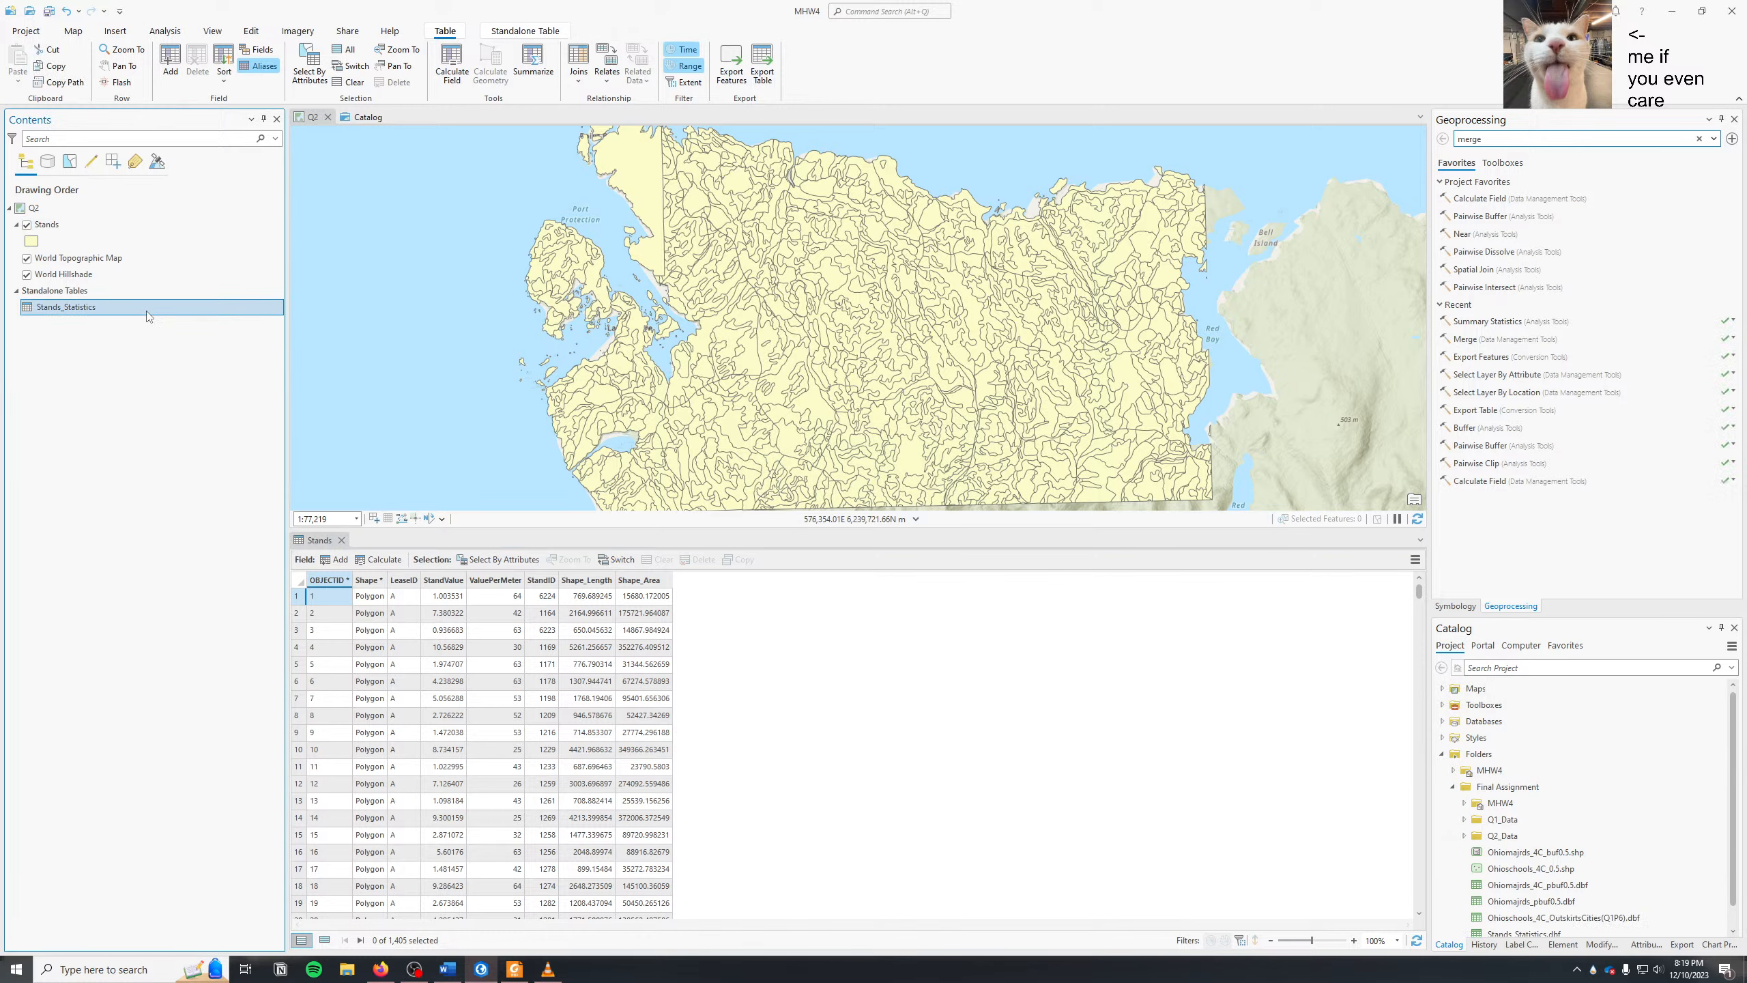
pyautogui.doubleClick(147, 310)
pyautogui.click(389, 595)
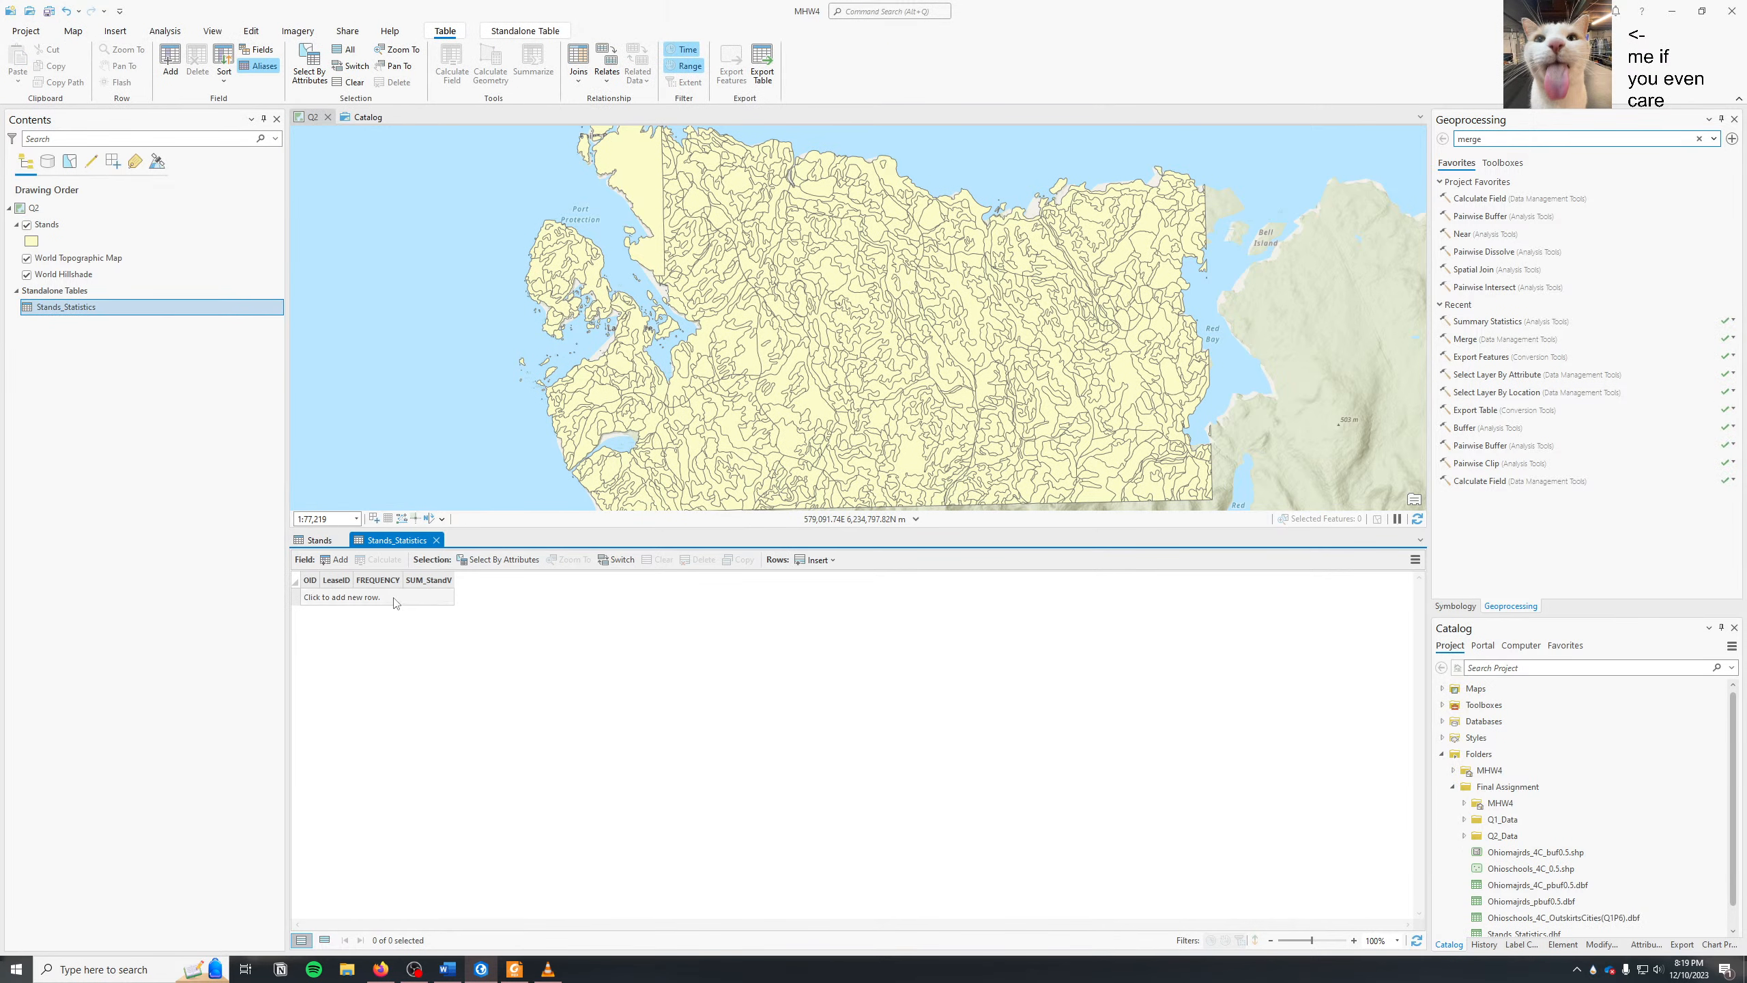
pyautogui.click(320, 540)
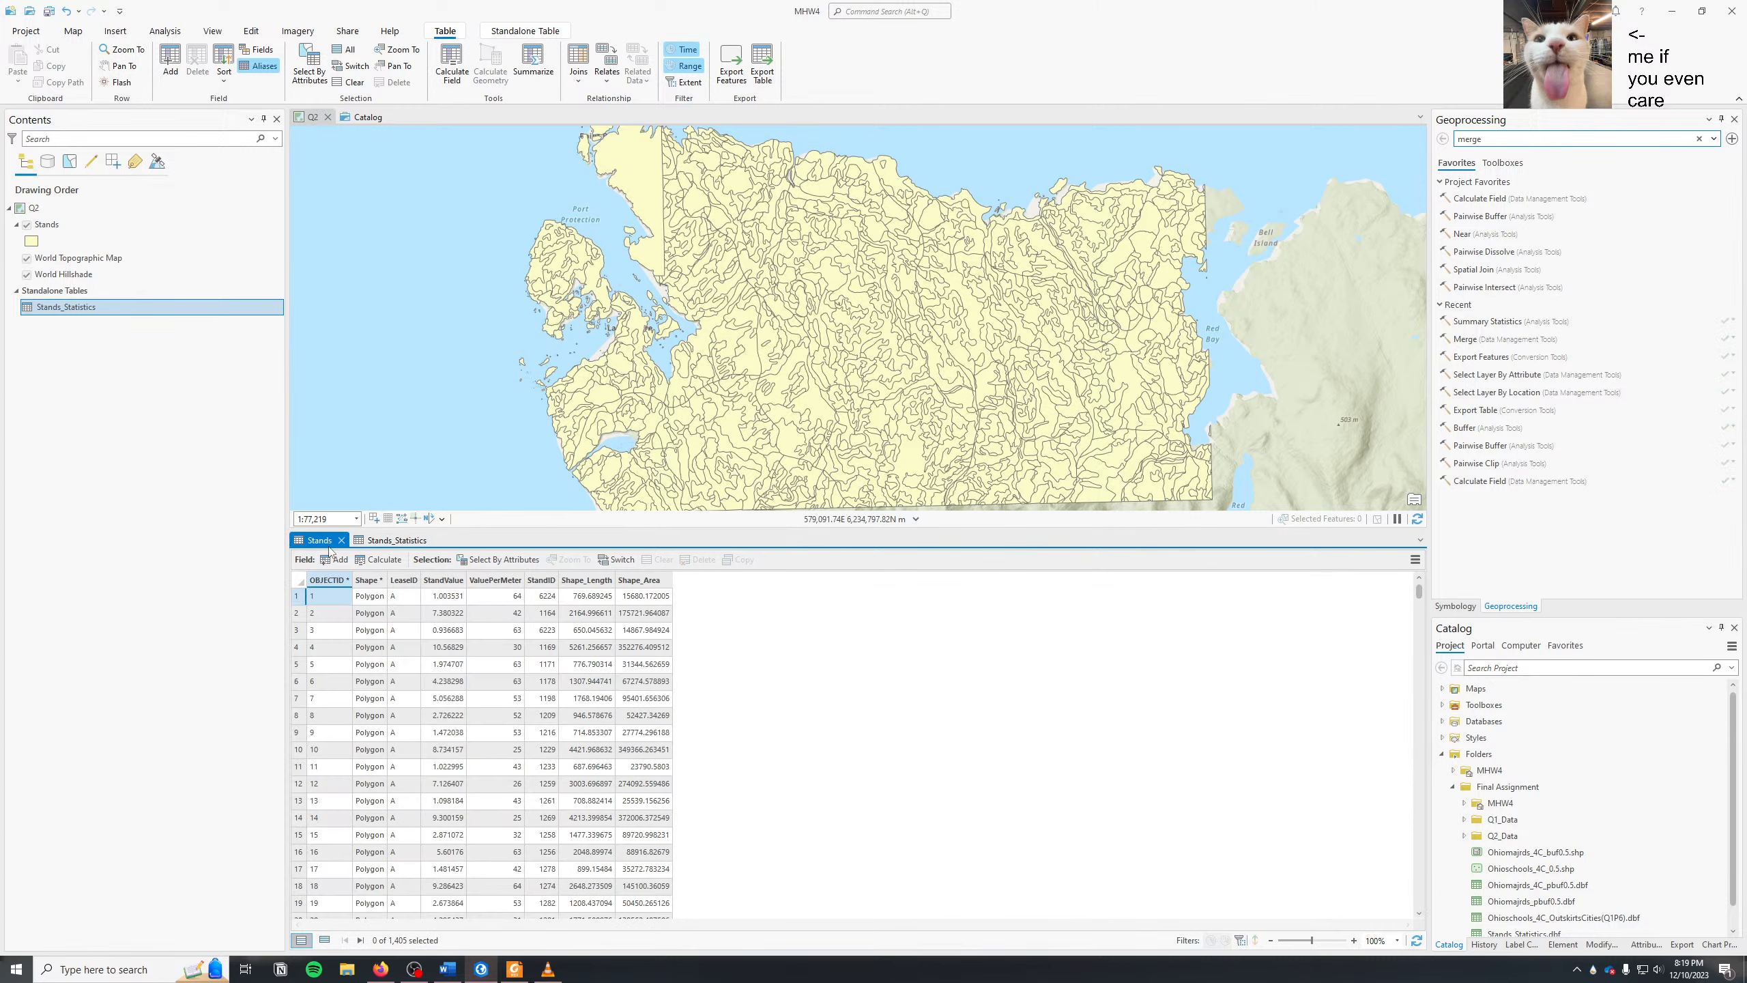
pyautogui.click(396, 597)
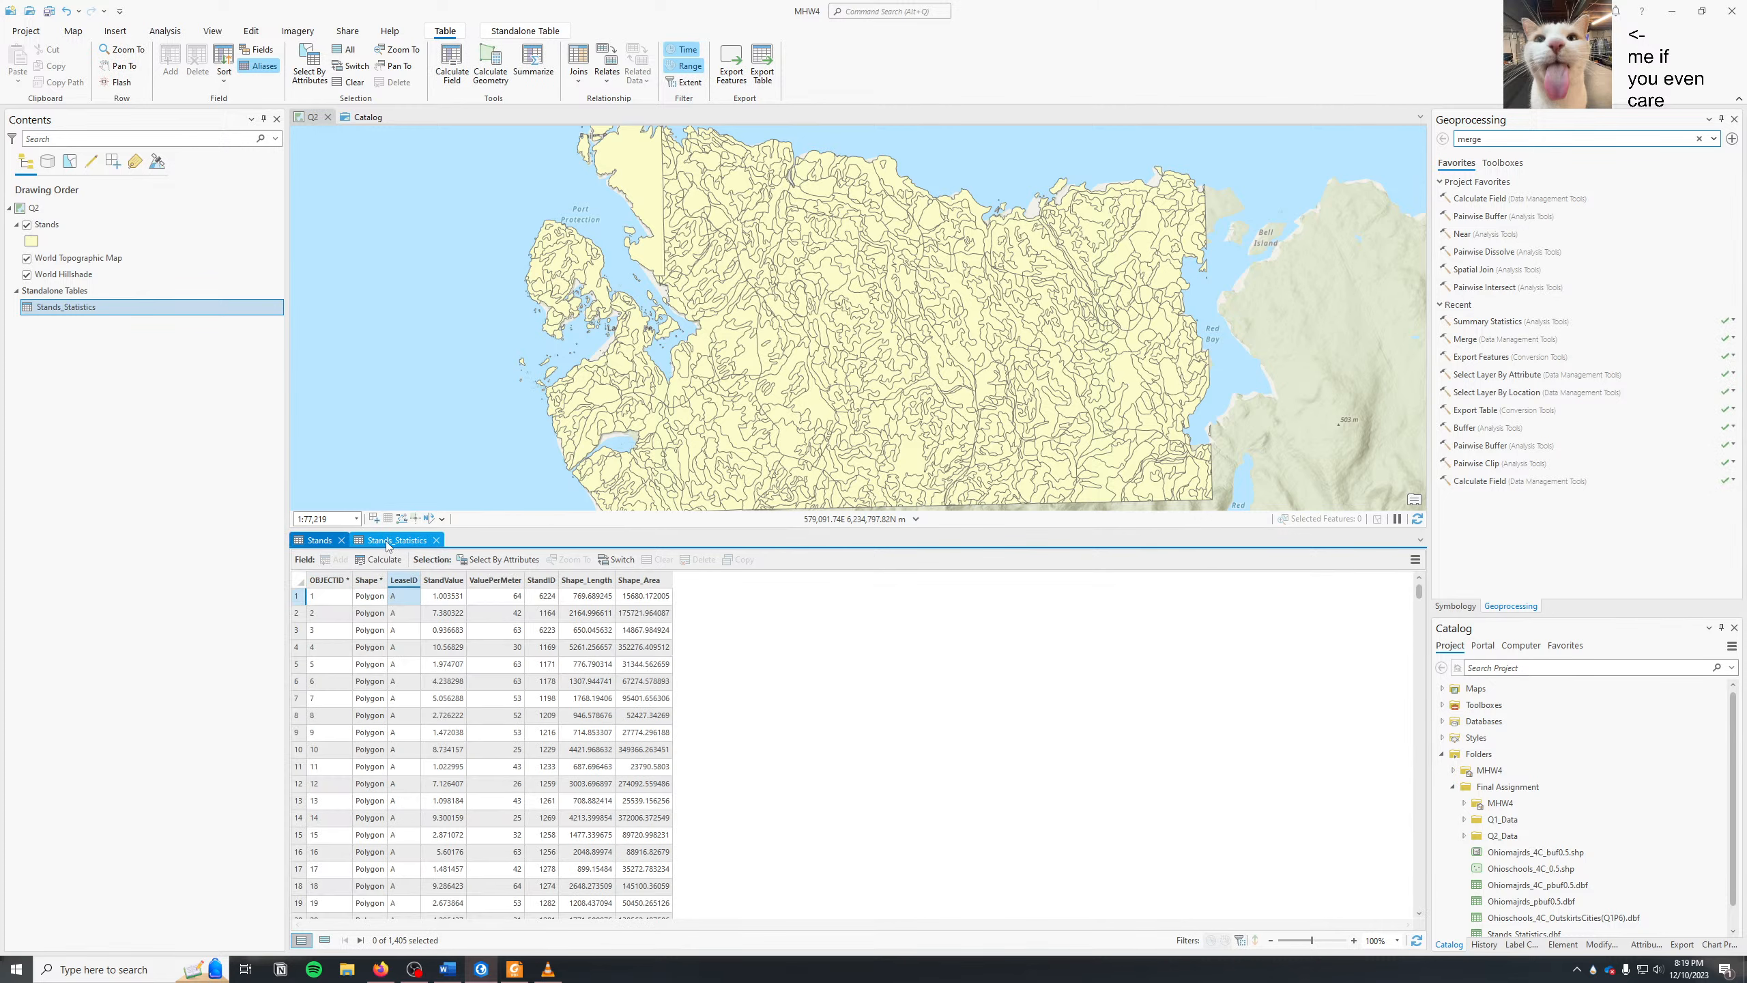
pyautogui.click(387, 543)
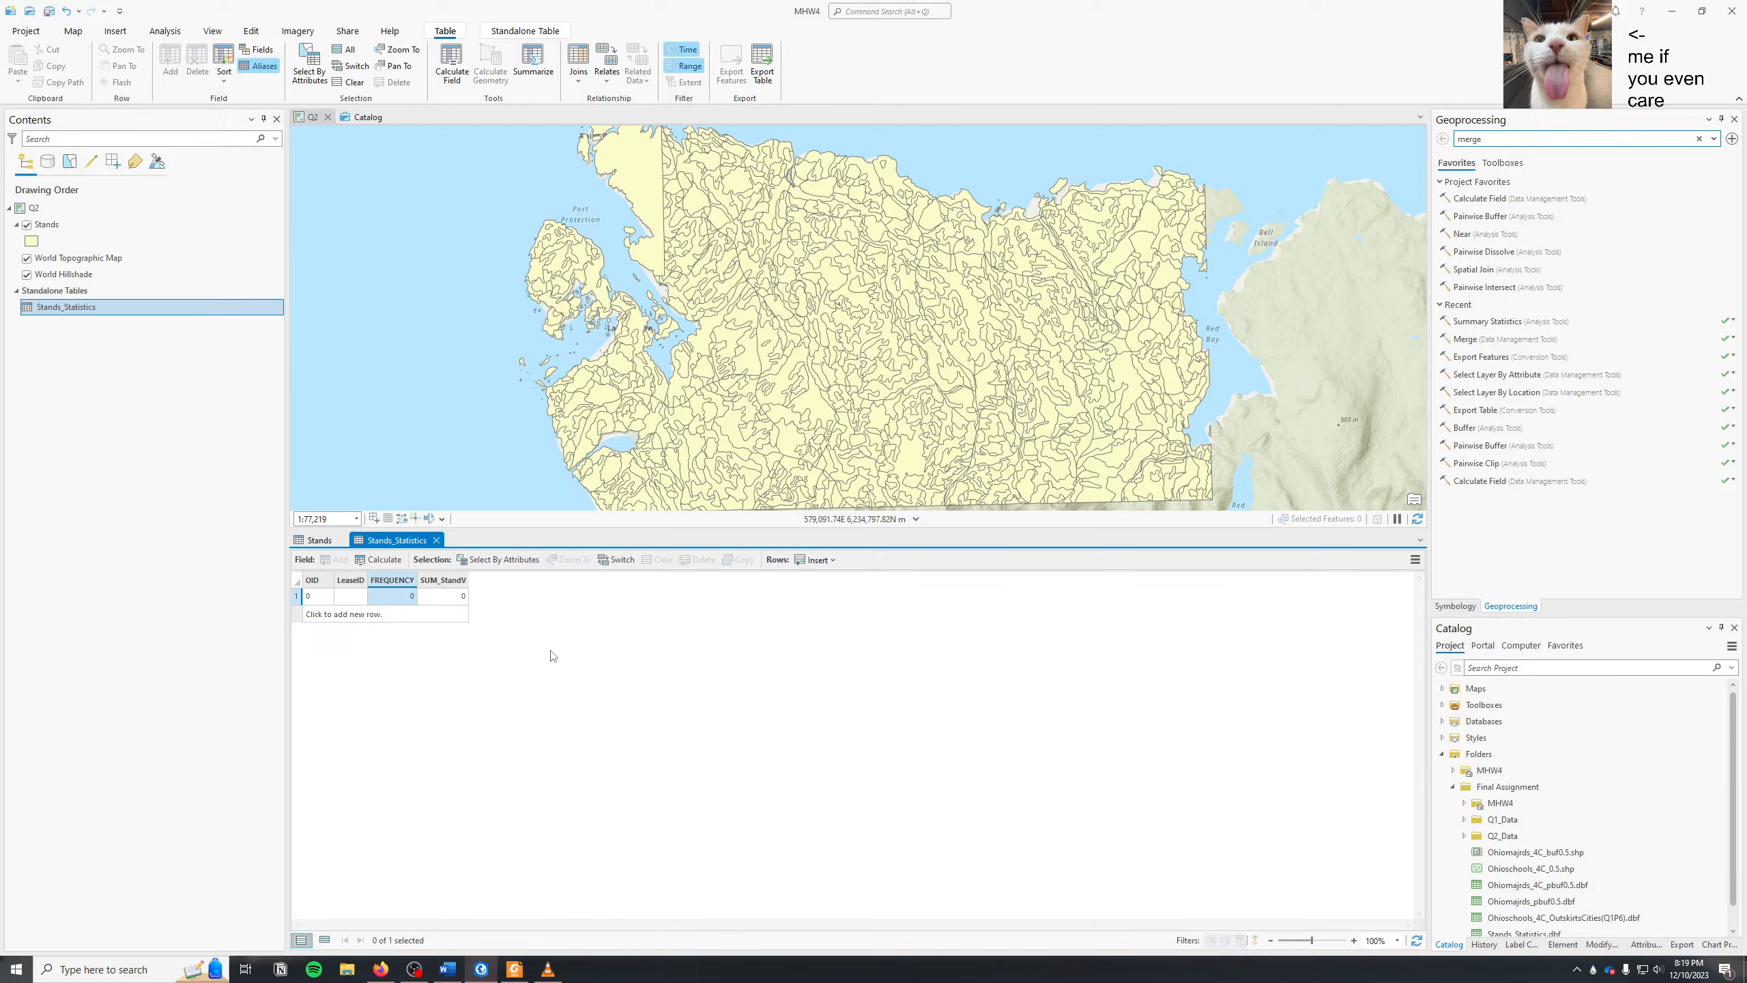
pyautogui.click(320, 540)
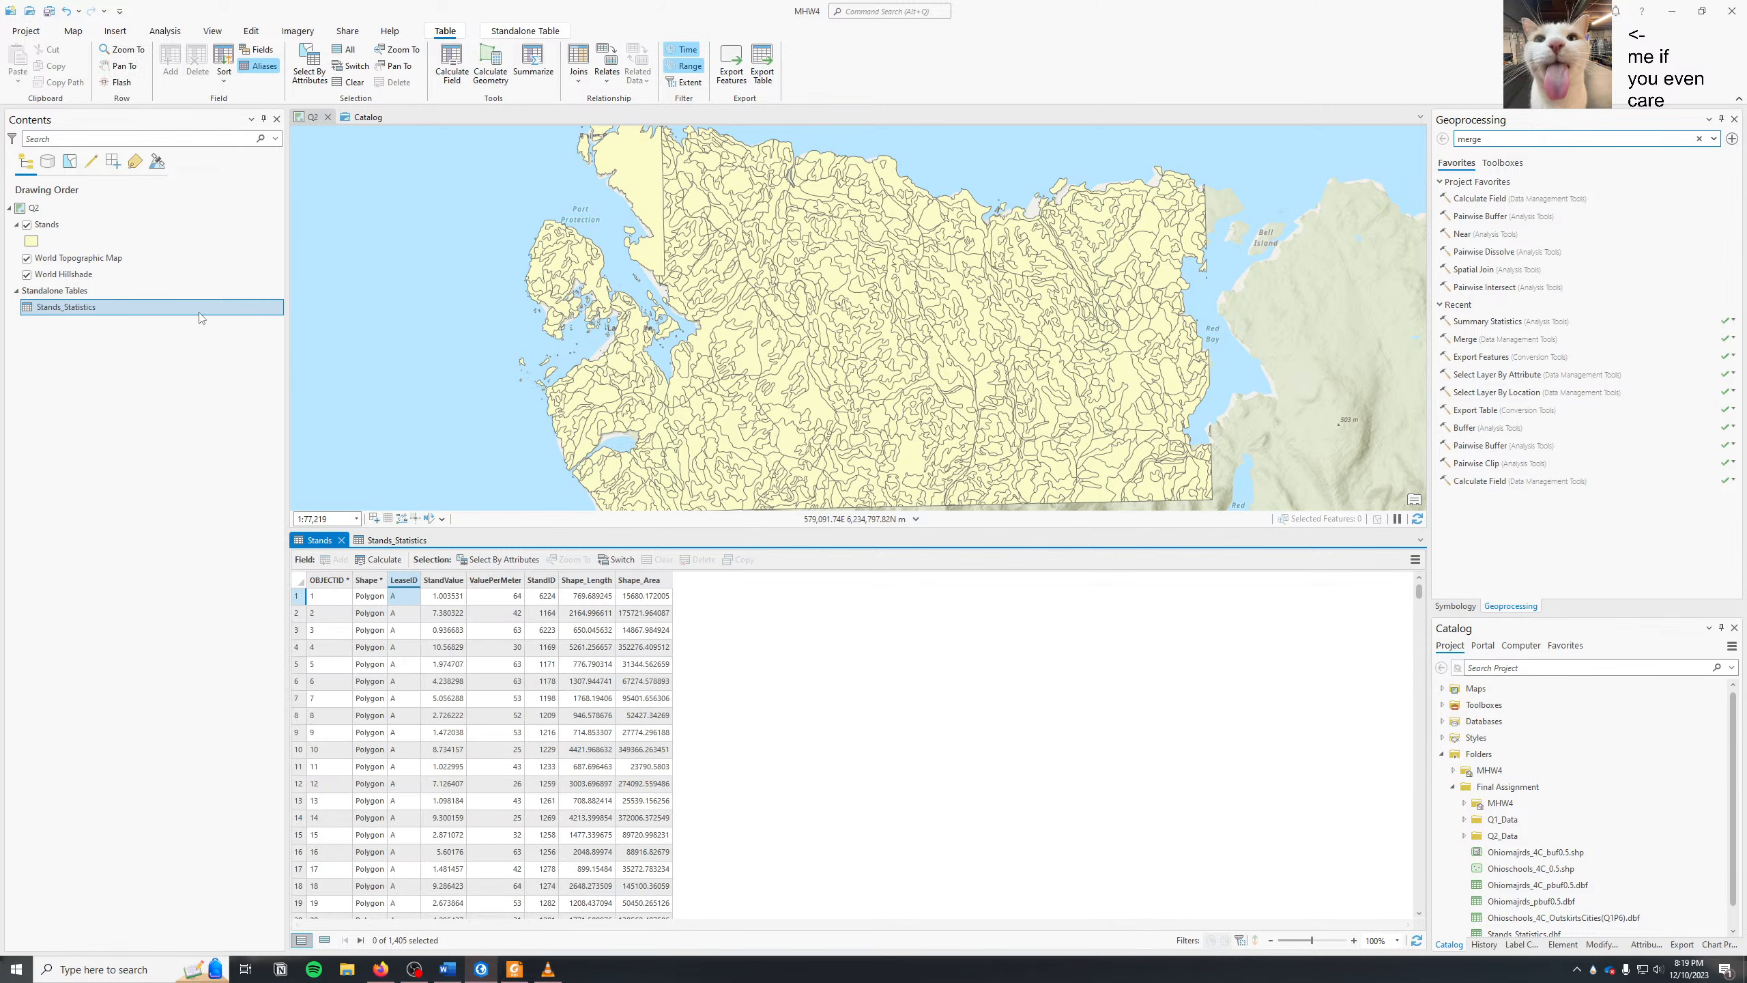
# - Close the Stands_Statistics table and remove it from the Q2 map, discarding its edits
pyautogui.click(438, 541)
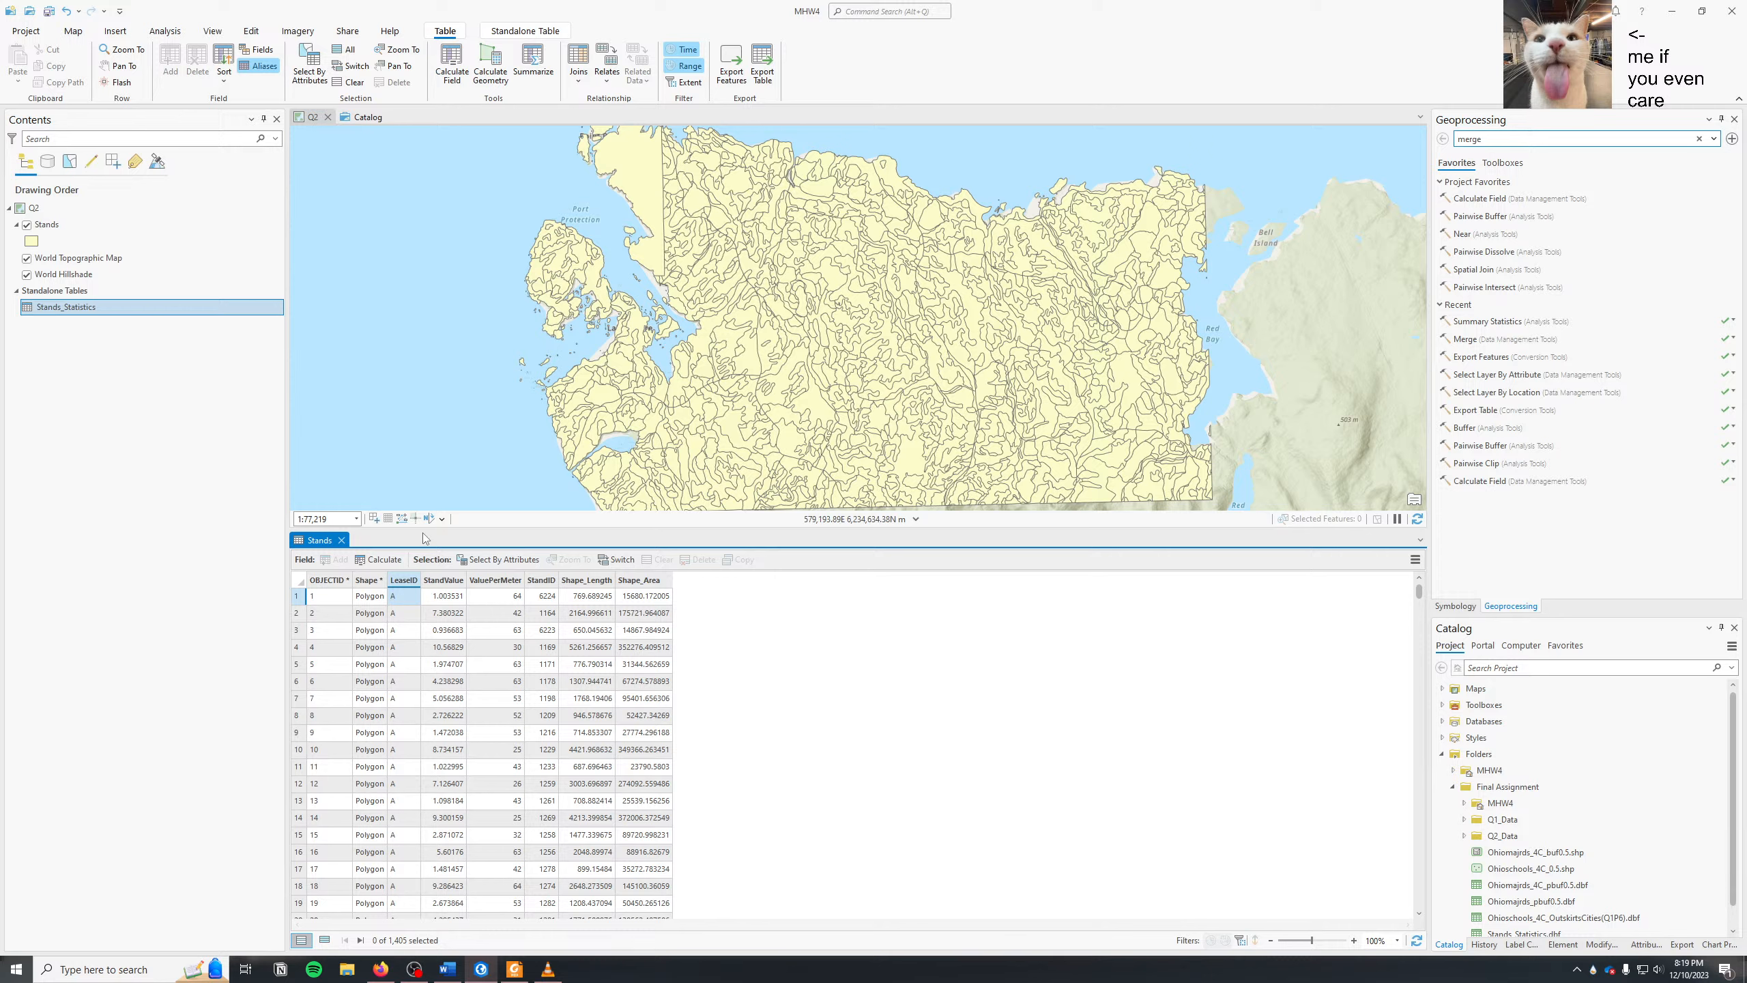
pyautogui.rightClick(199, 307)
pyautogui.click(230, 278)
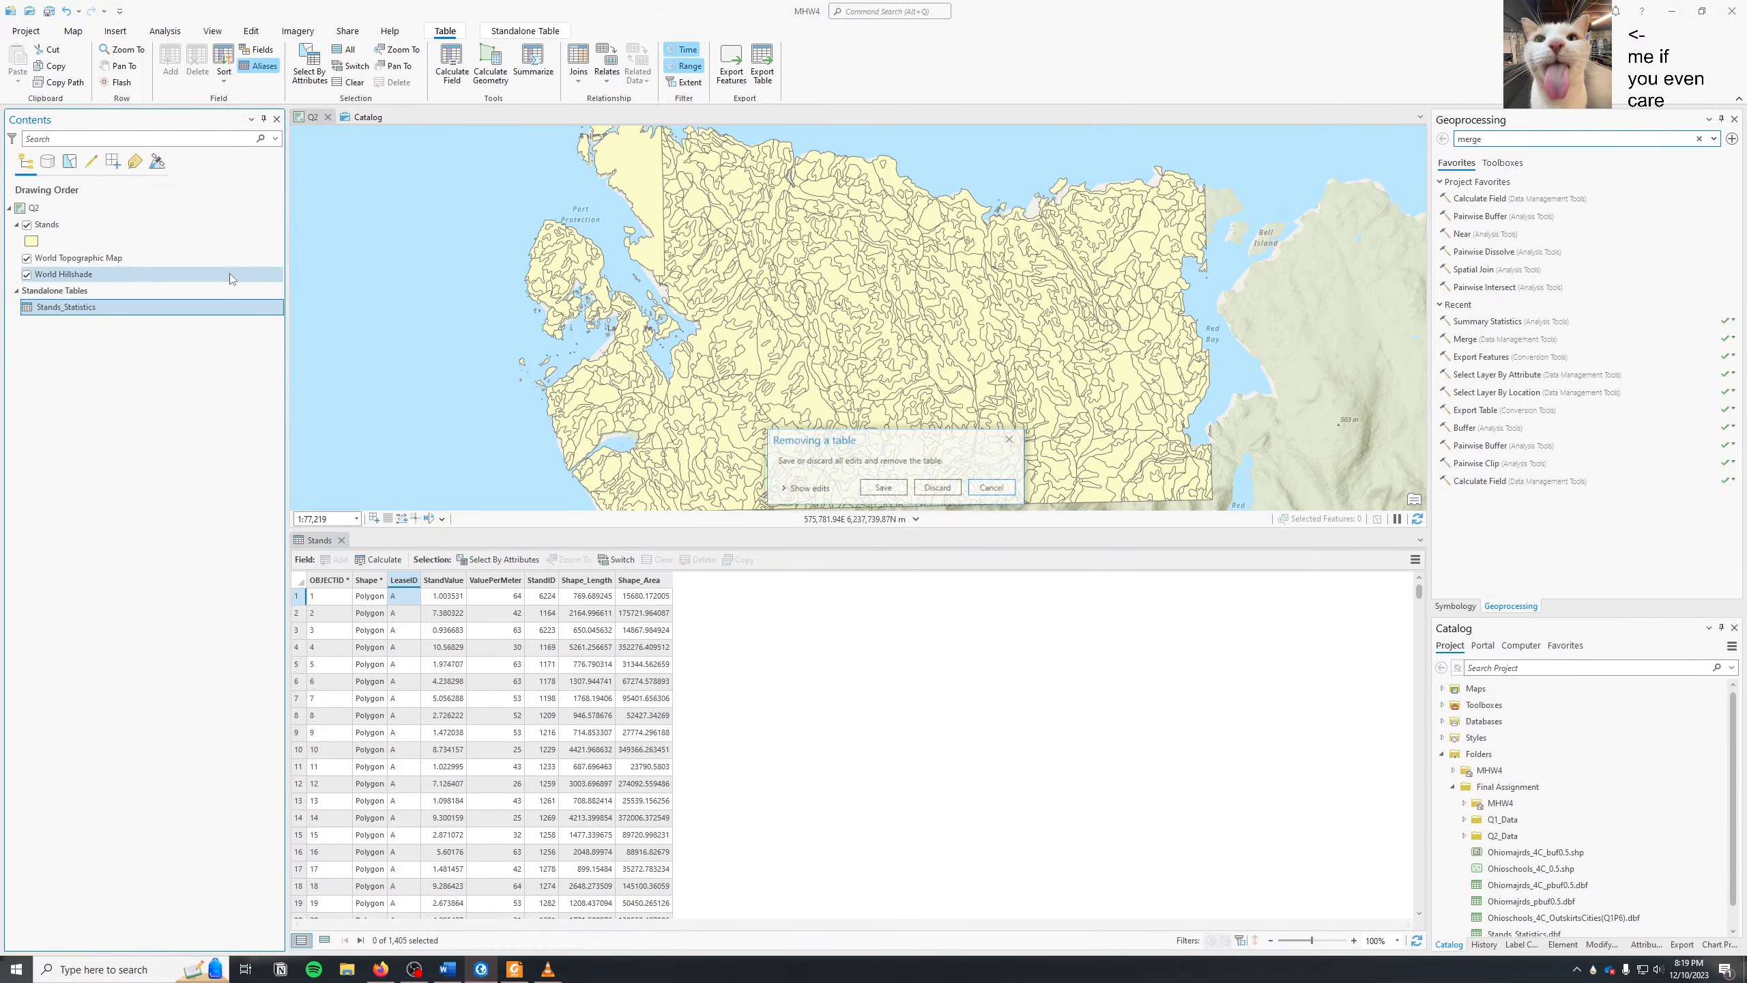
pyautogui.click(937, 488)
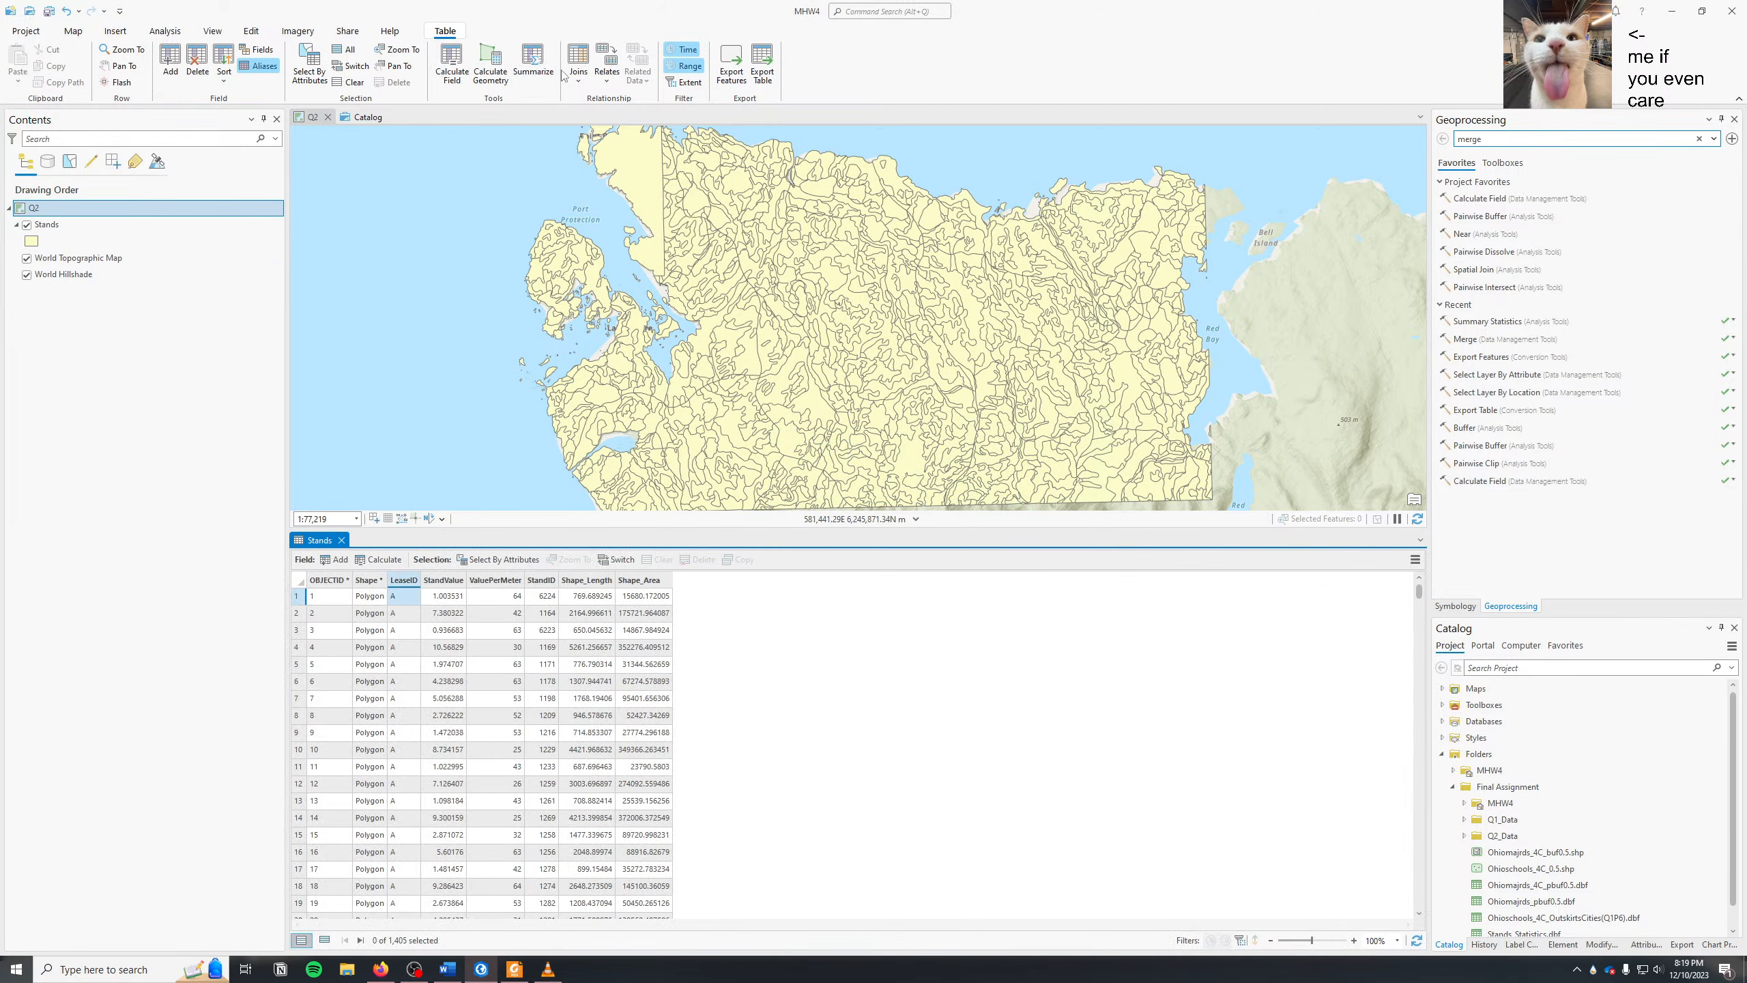
pyautogui.click(534, 64)
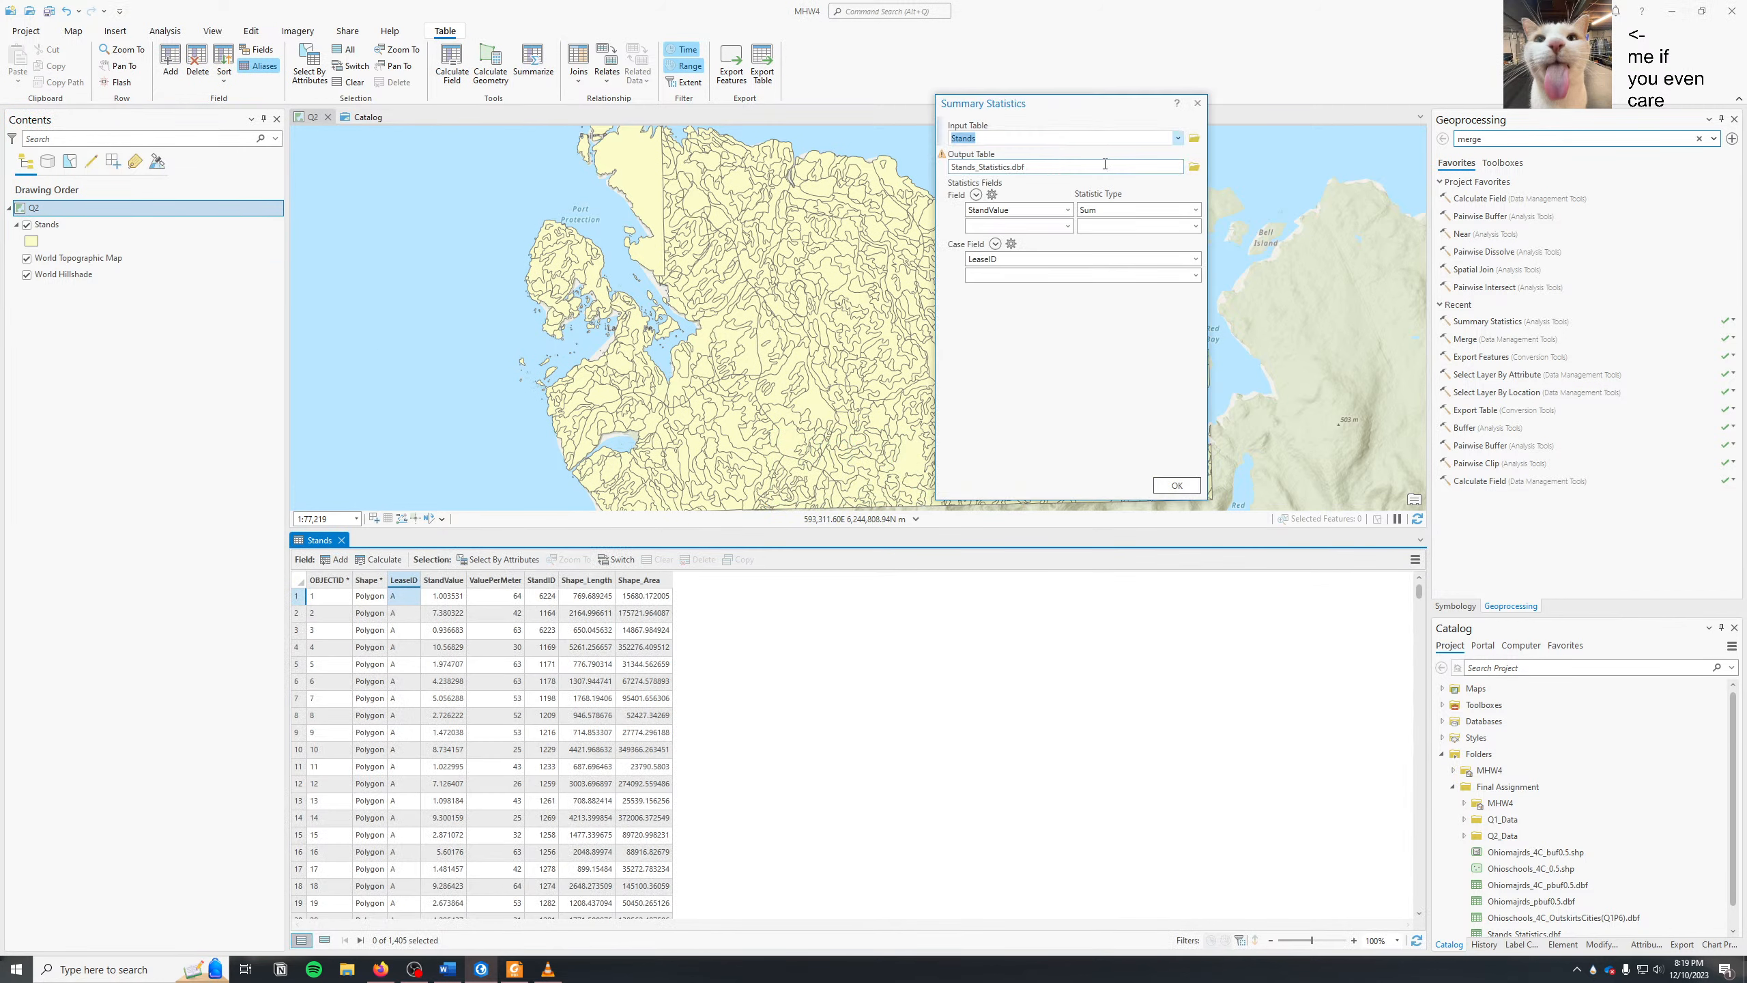
pyautogui.click(1194, 139)
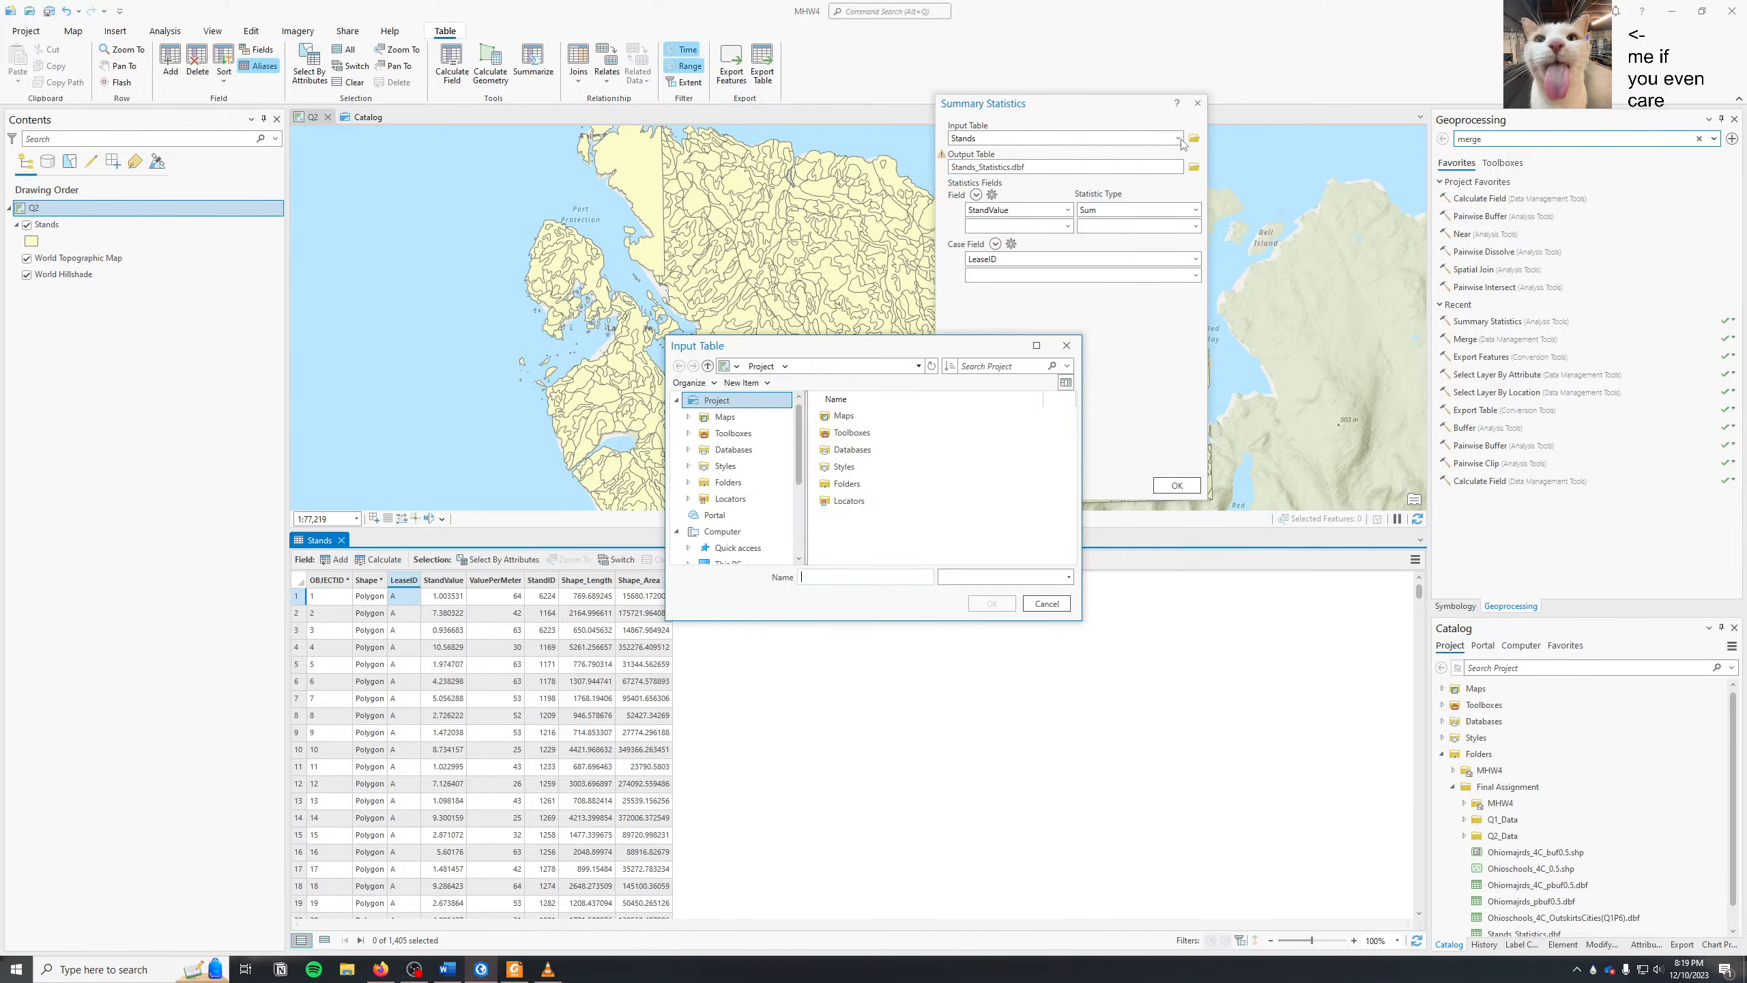
pyautogui.click(1066, 346)
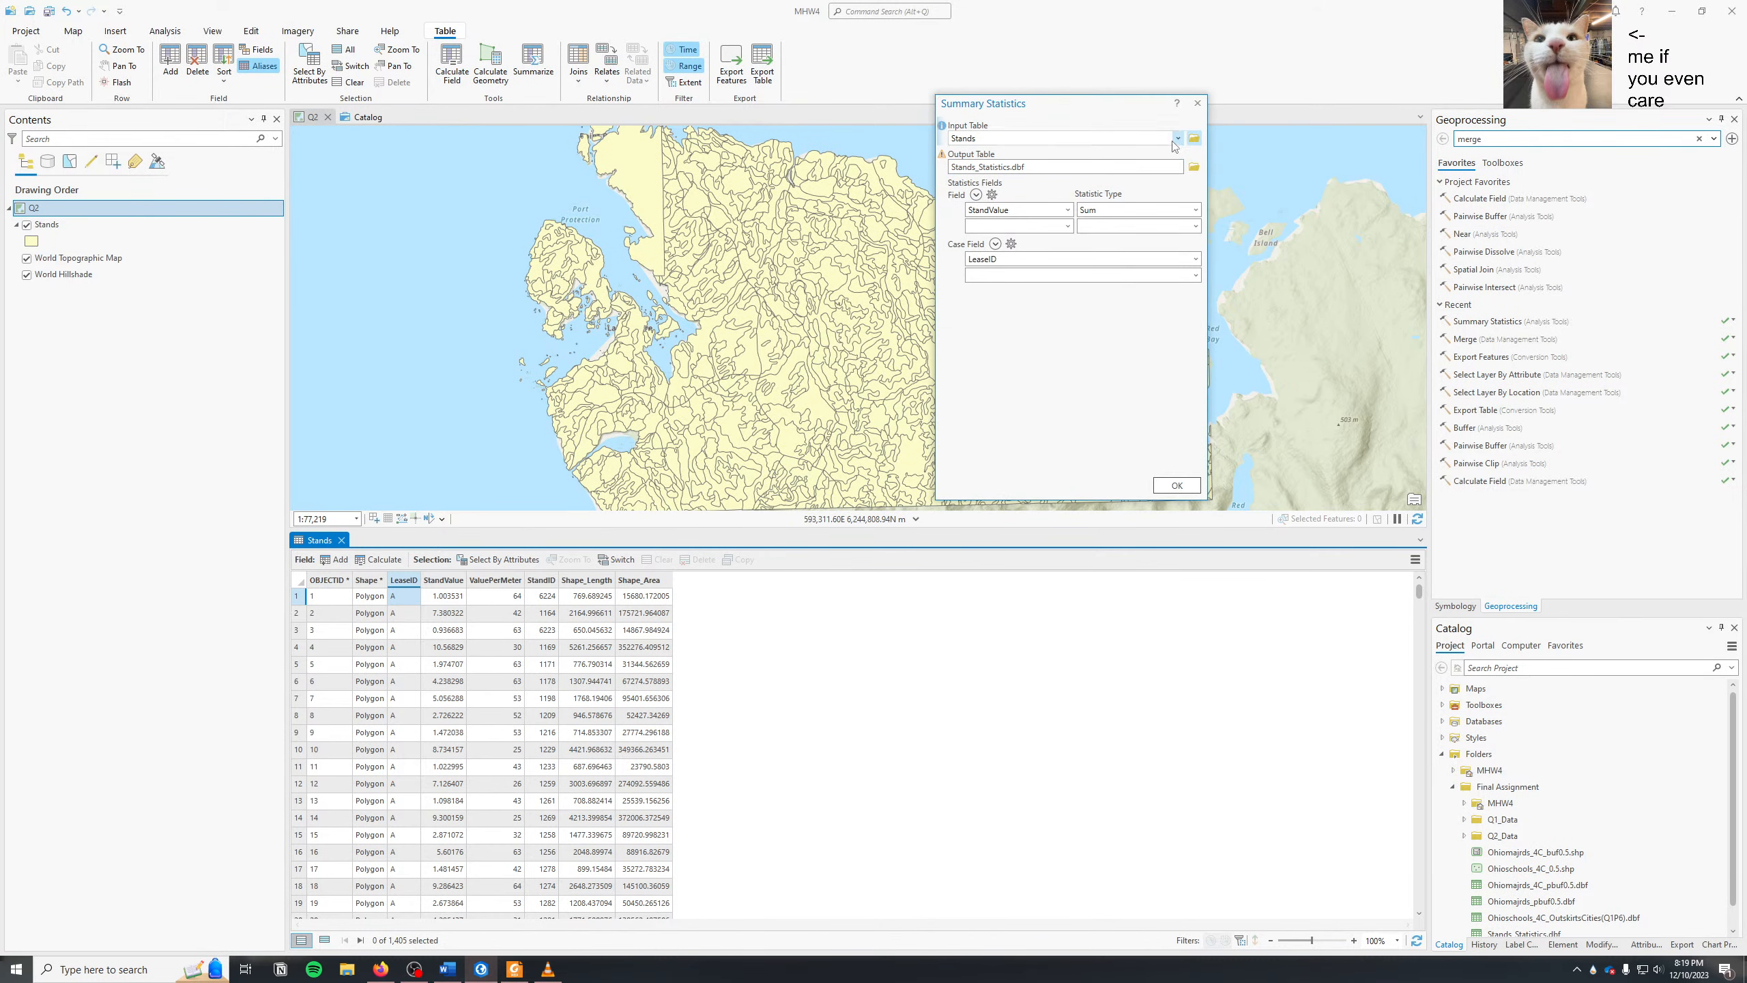
pyautogui.click(1194, 139)
pyautogui.doubleClick(853, 448)
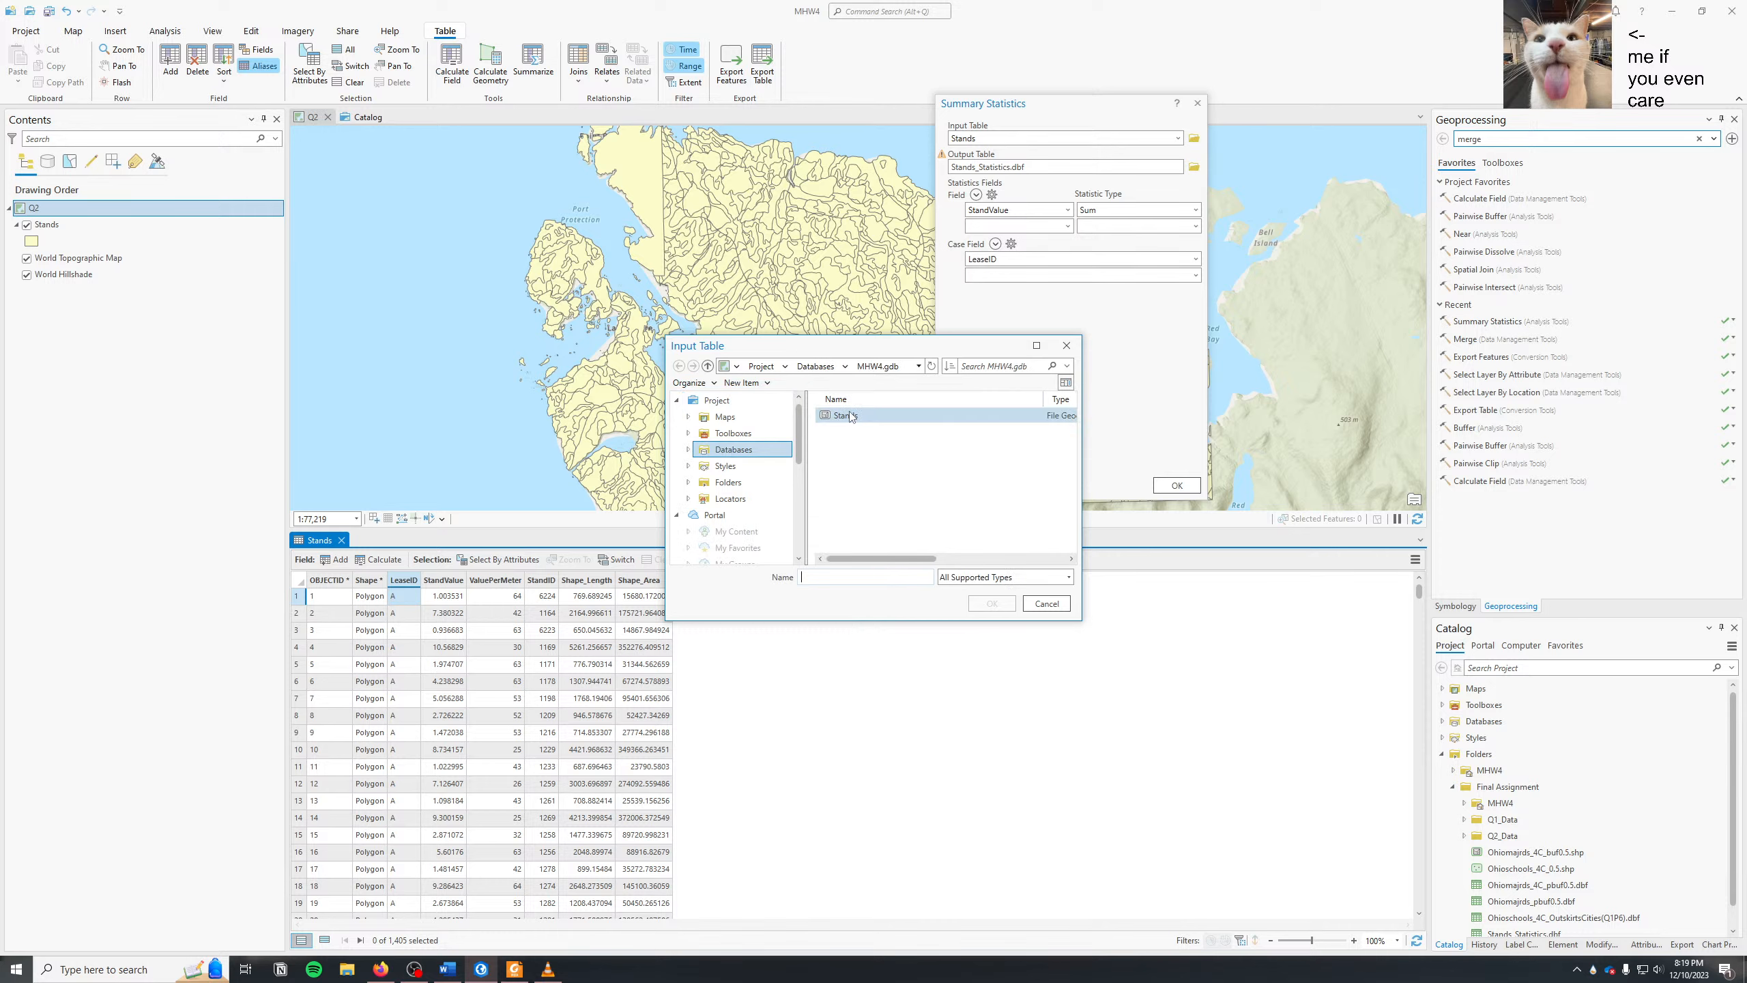
pyautogui.click(1054, 606)
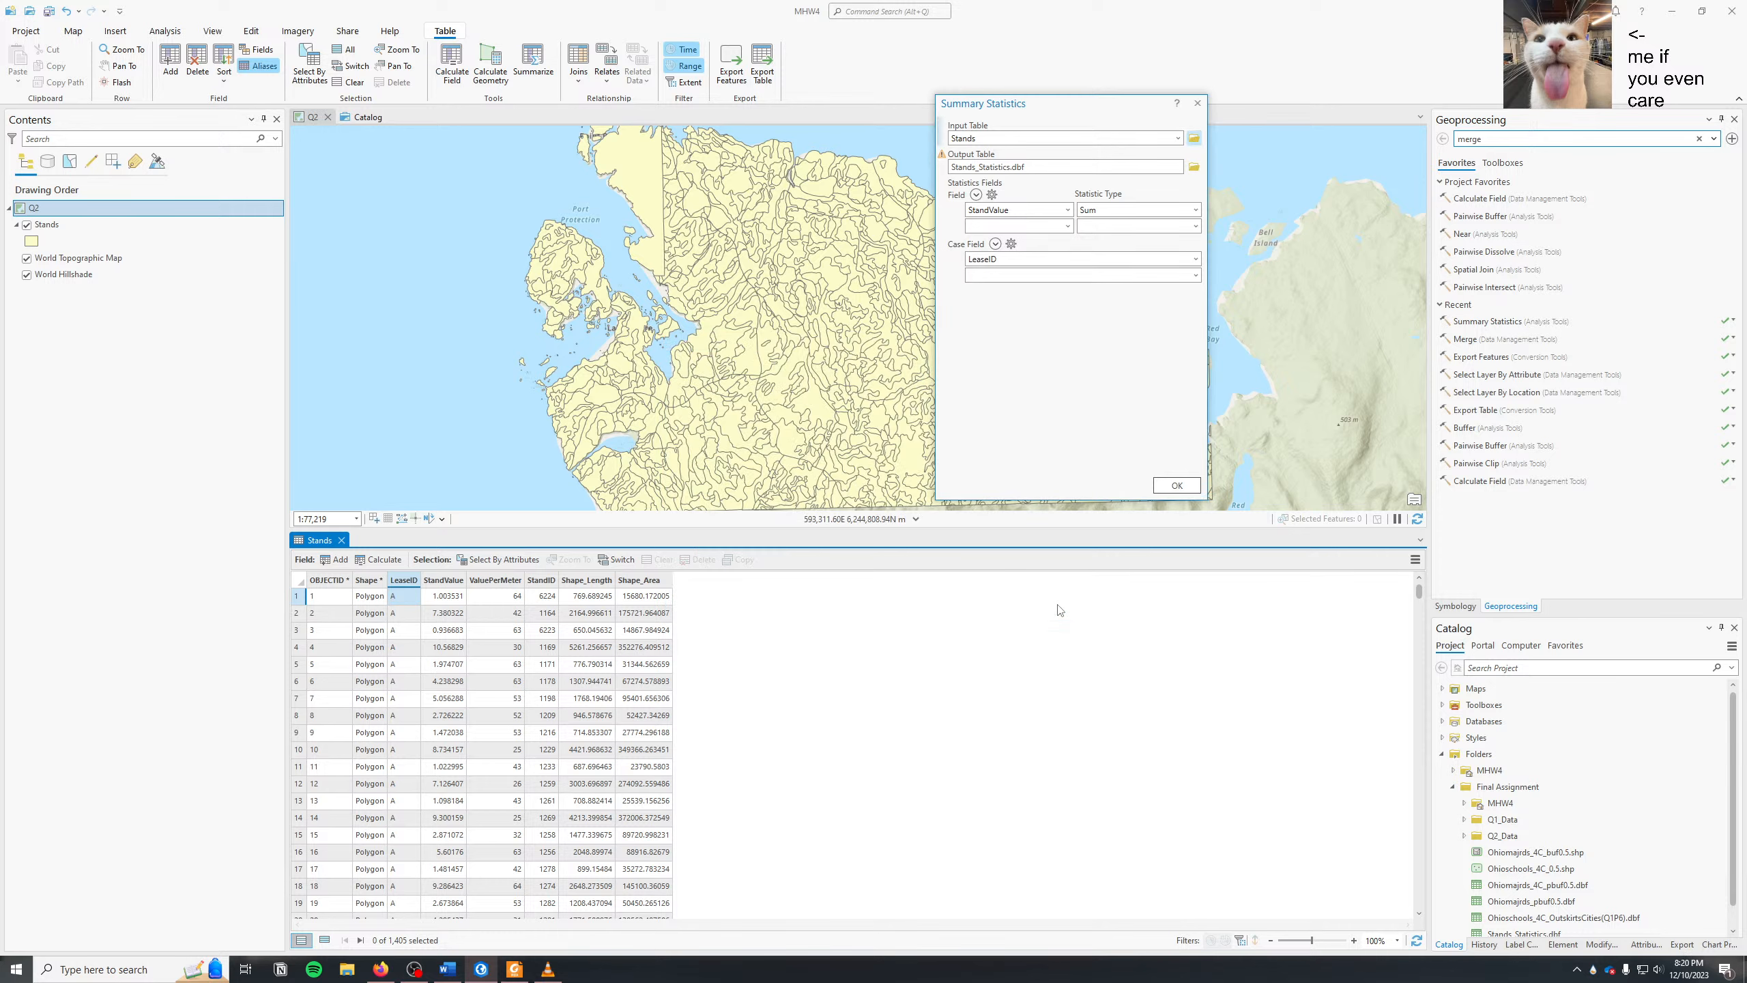
pyautogui.click(1197, 103)
# - Delete the Stands feature class from MHW4.gdb in the catalog view
pyautogui.click(368, 117)
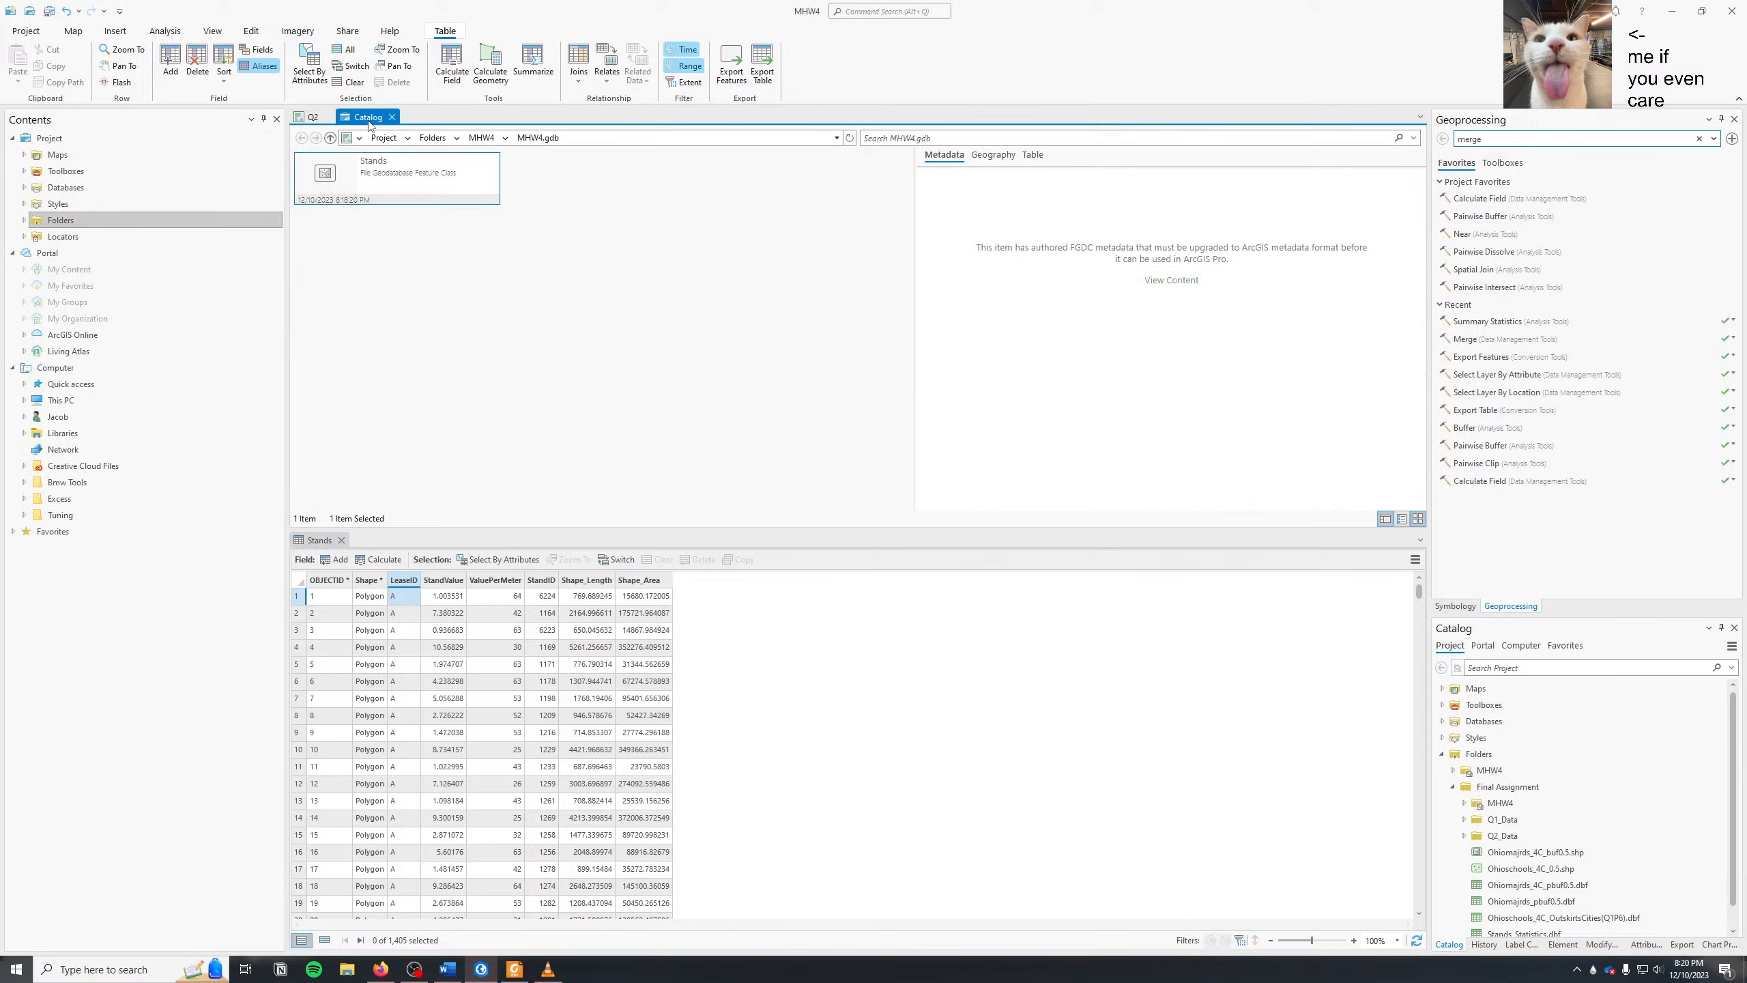
pyautogui.rightClick(375, 184)
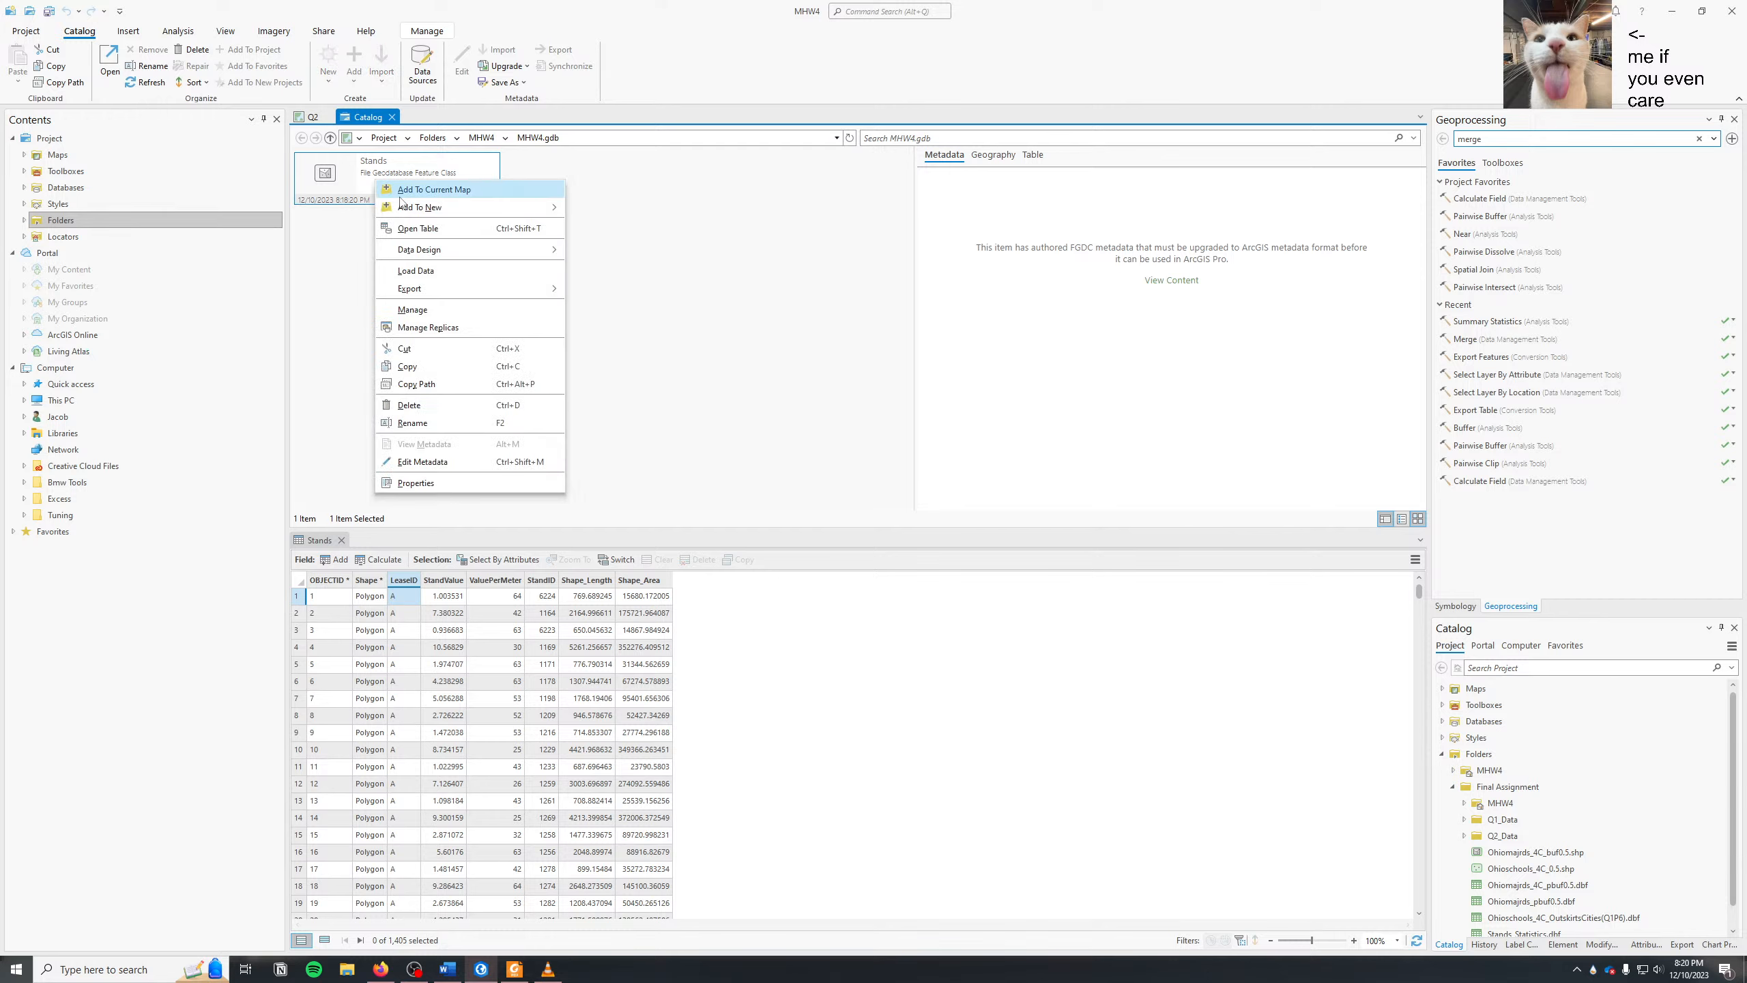
pyautogui.click(441, 407)
pyautogui.click(917, 507)
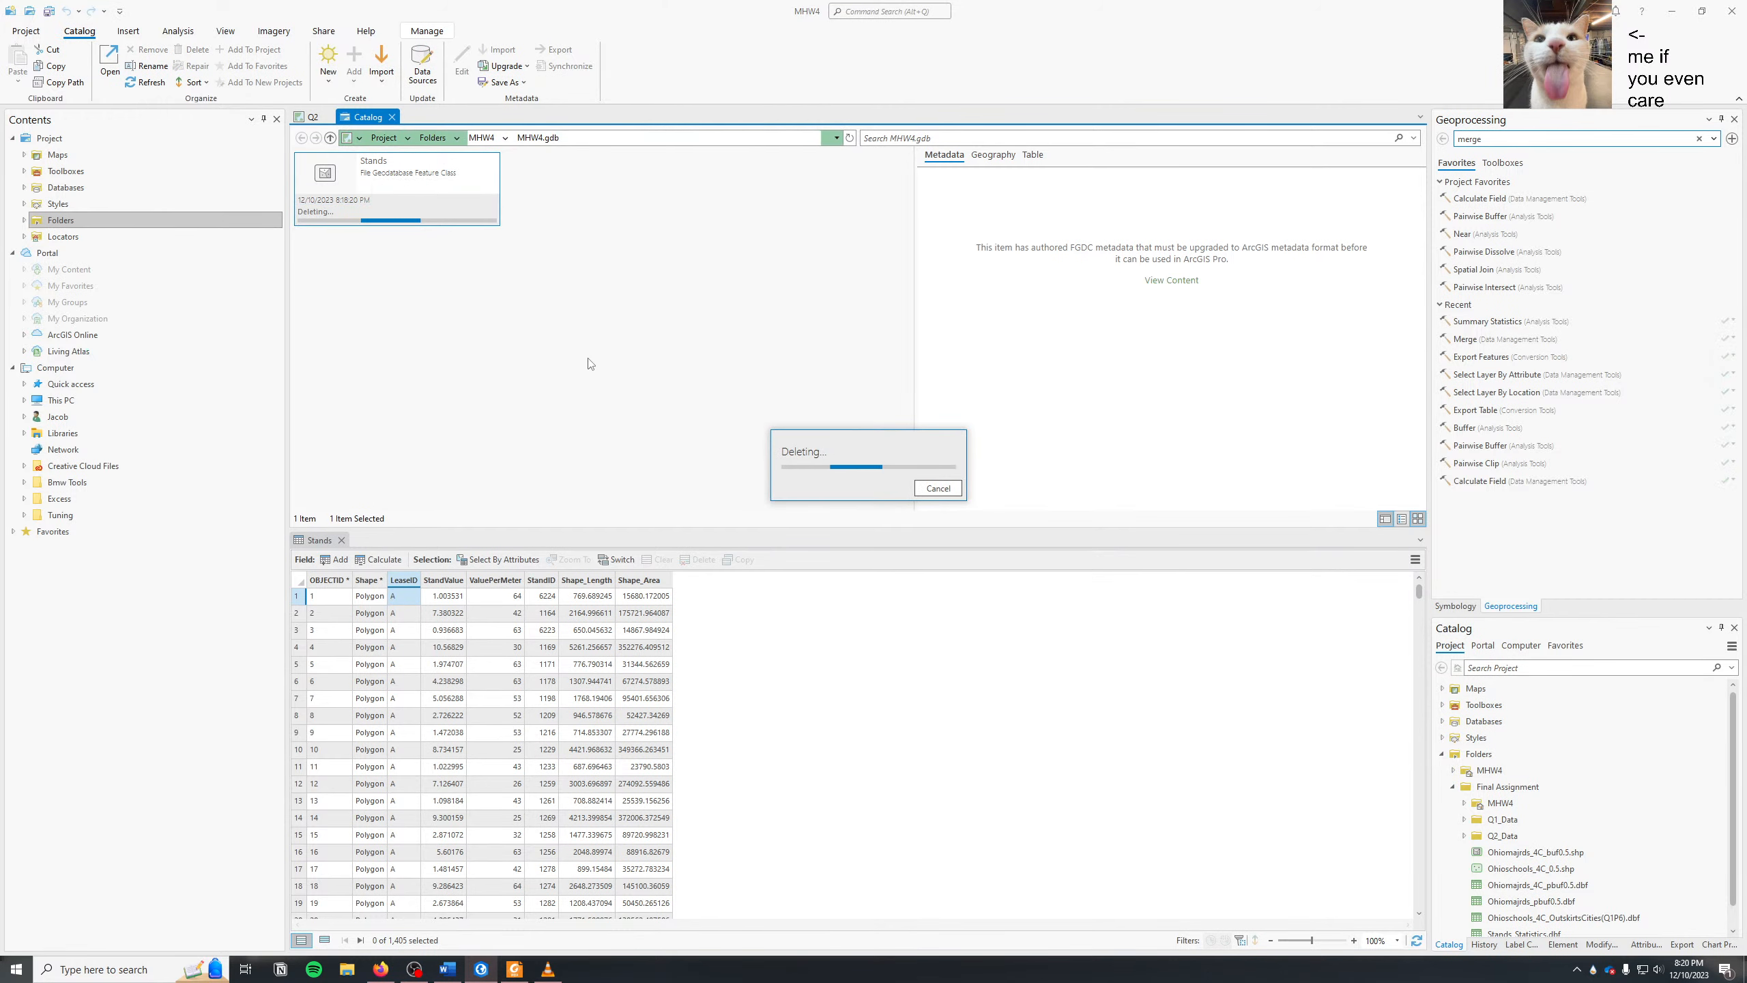
# - Reopen the Stands attribute table in the Q2 map and rerun Summary Statistics for the Sum of StandValue per LeaseID
pyautogui.click(312, 121)
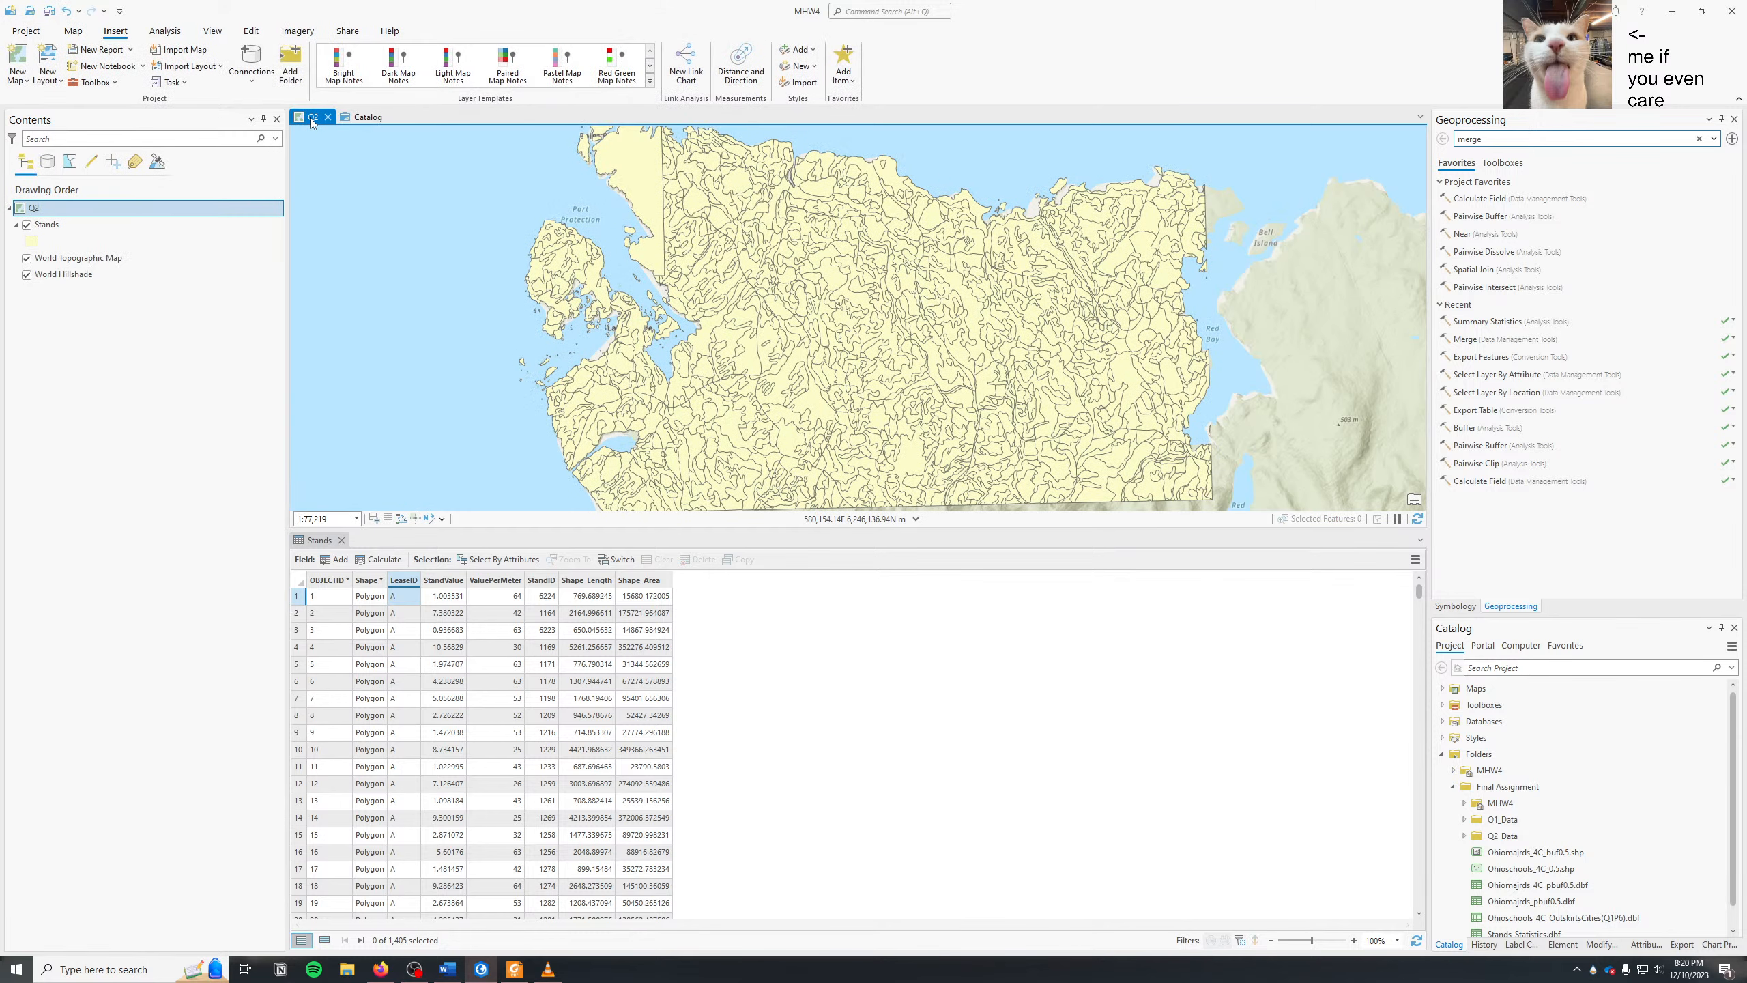
pyautogui.click(341, 542)
pyautogui.click(76, 226)
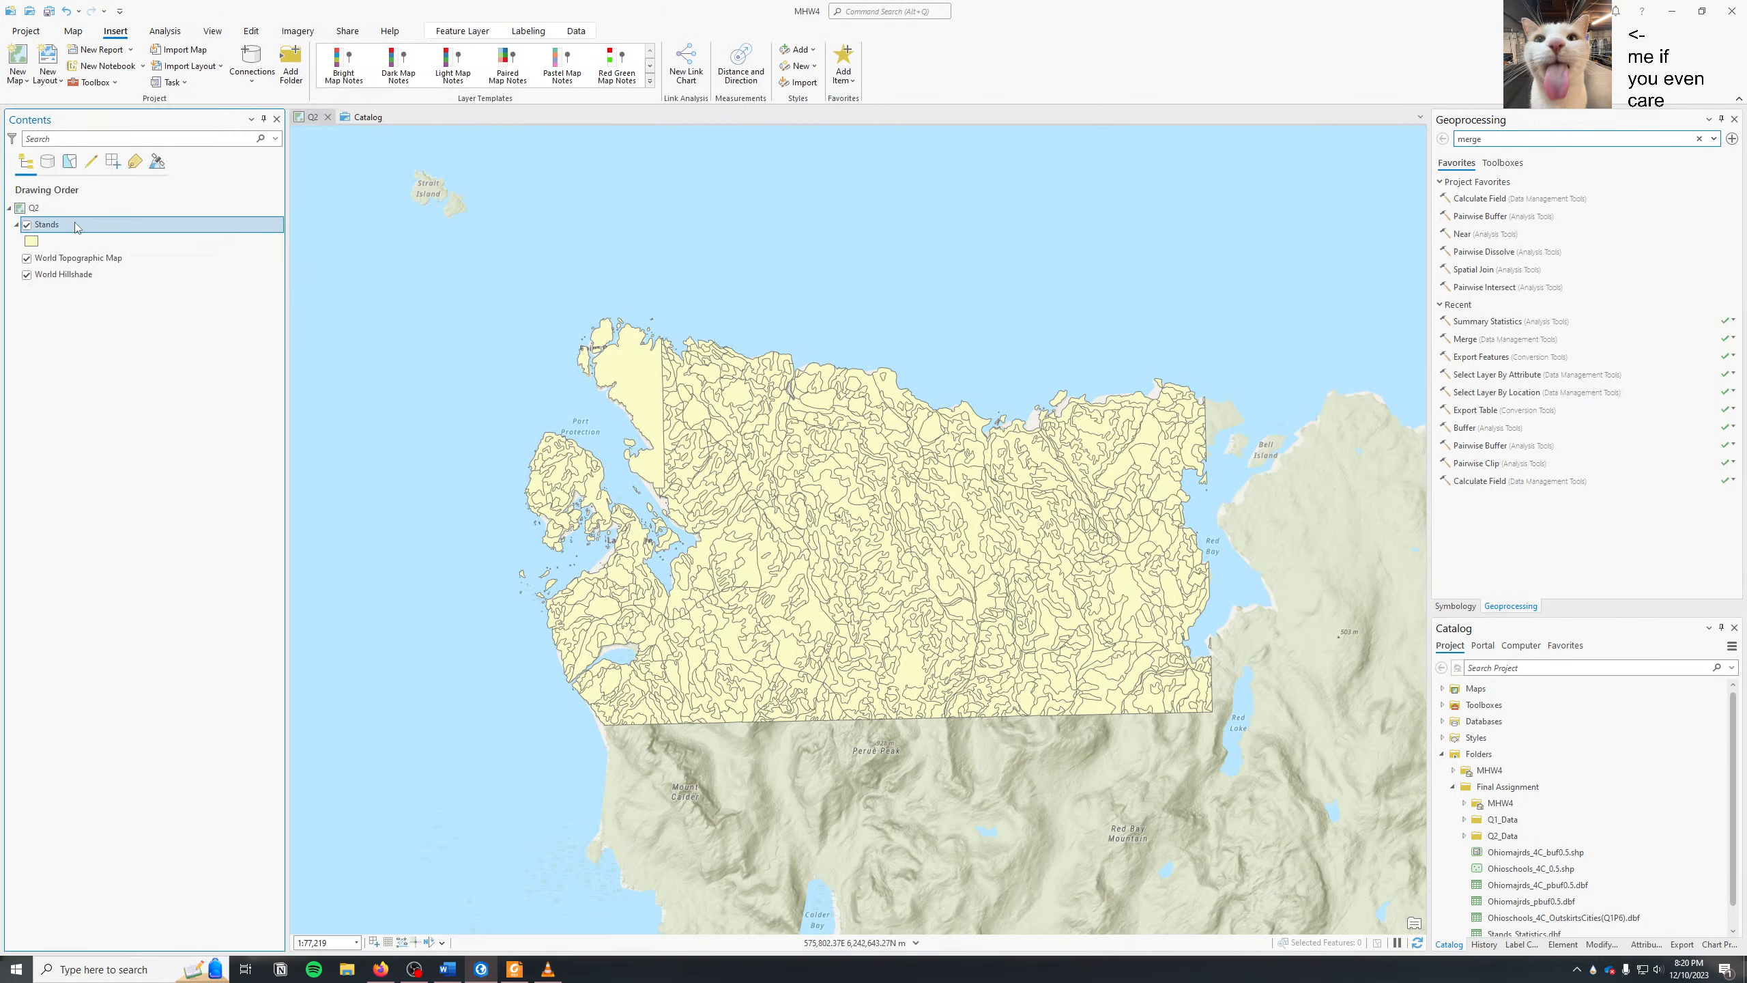
pyautogui.hotkey('ctrl', 't')
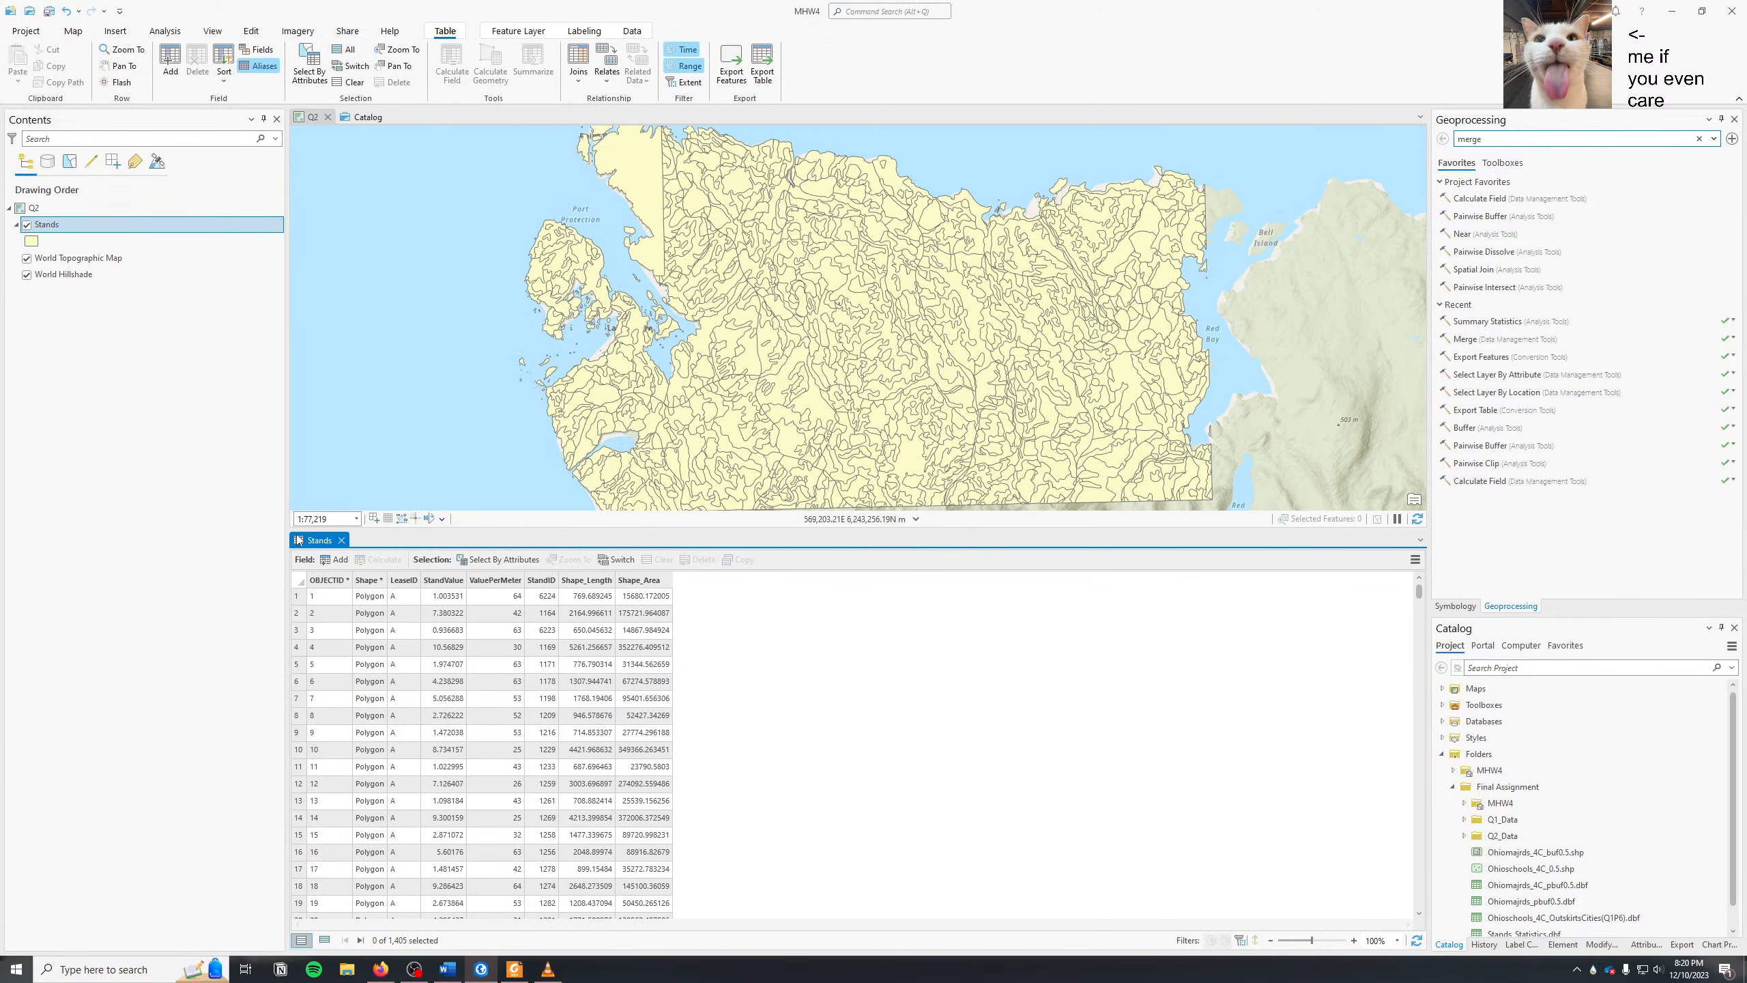
pyautogui.click(533, 63)
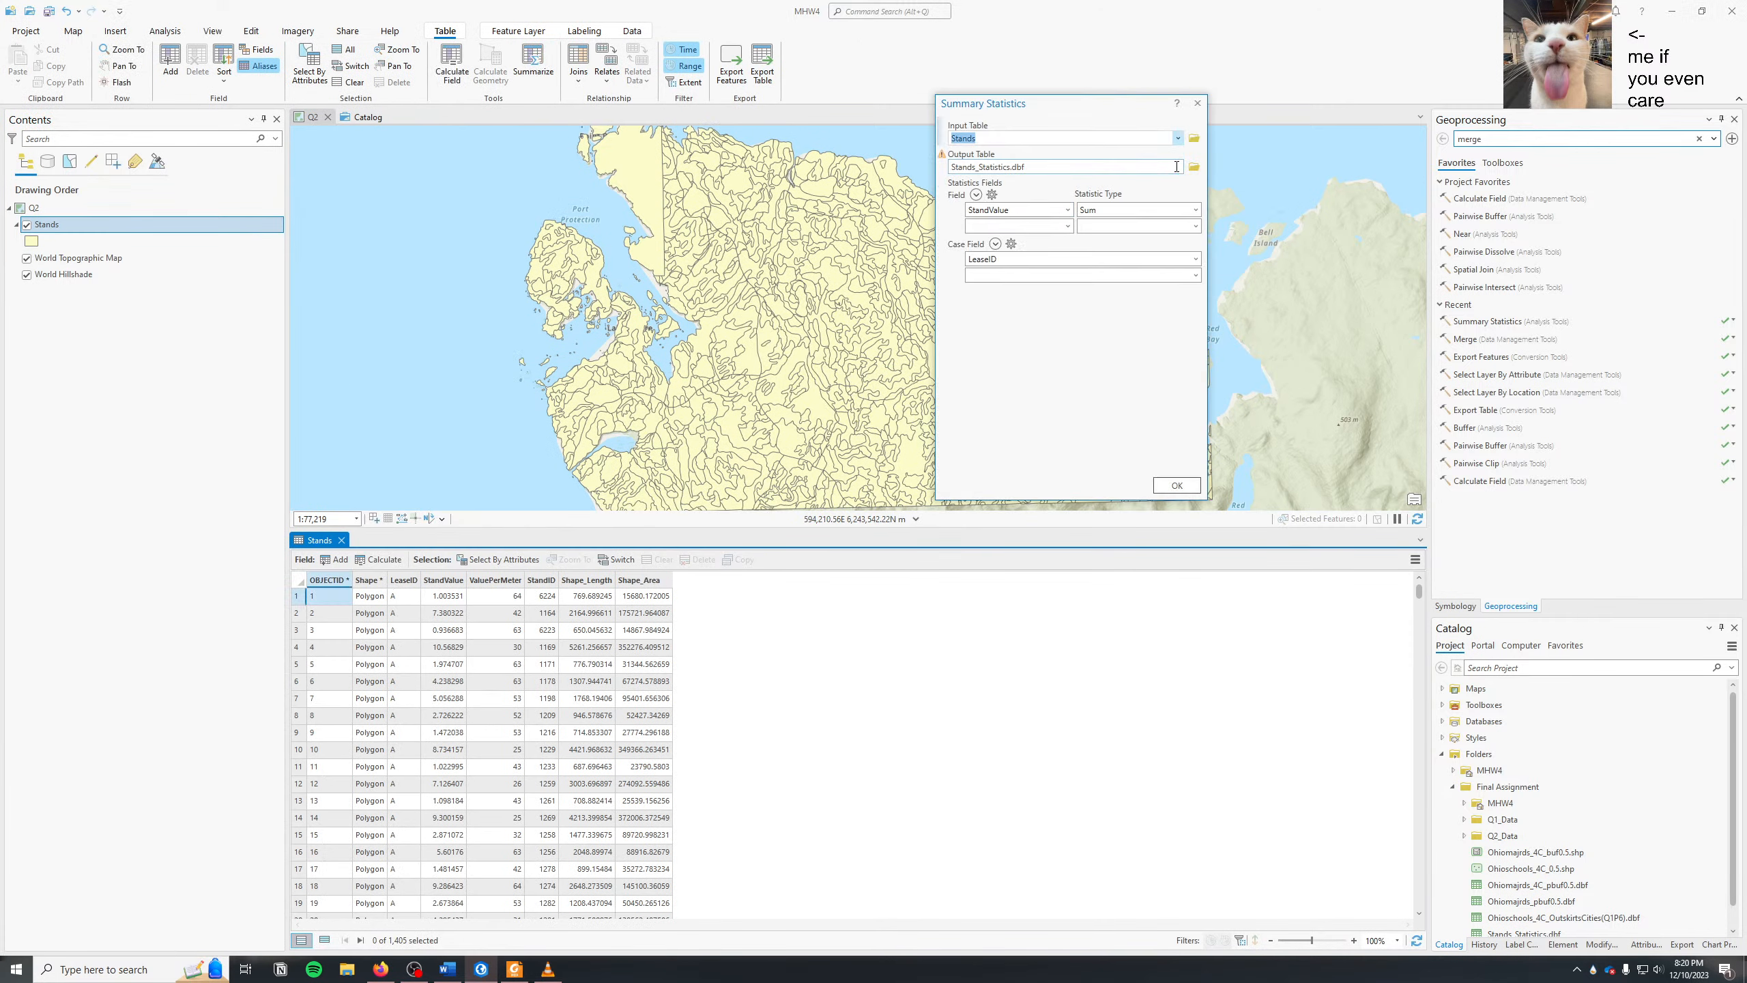
pyautogui.click(1195, 138)
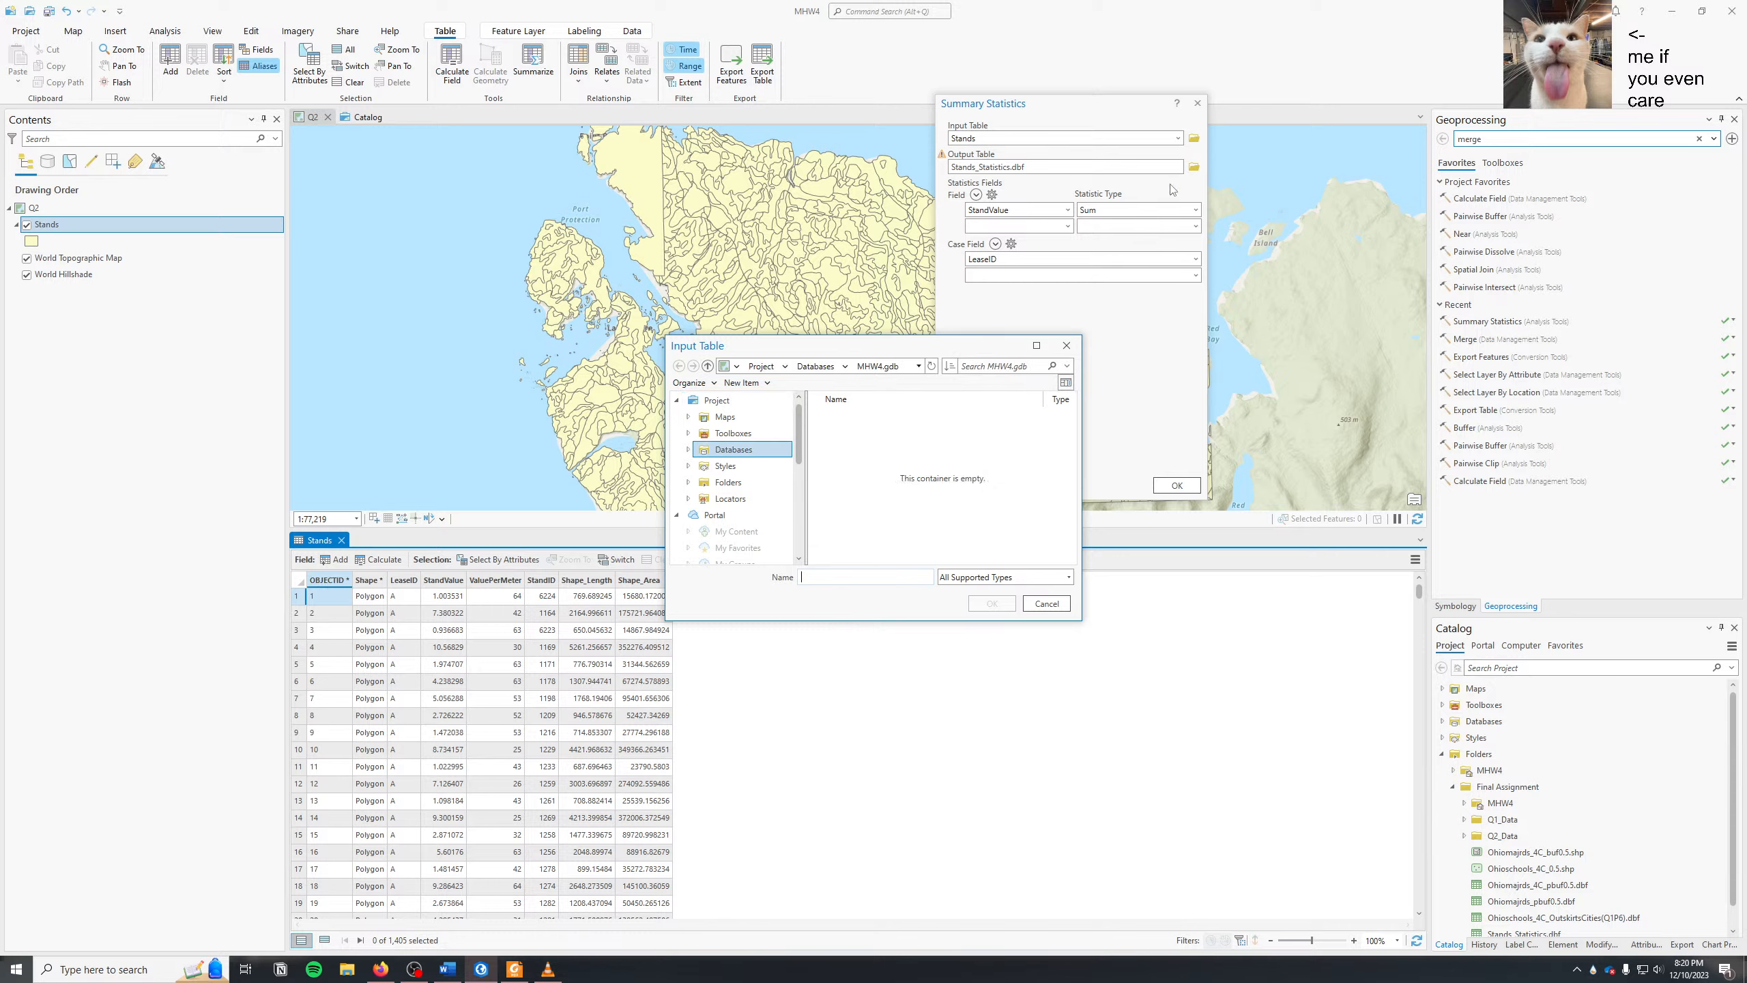
pyautogui.click(1066, 345)
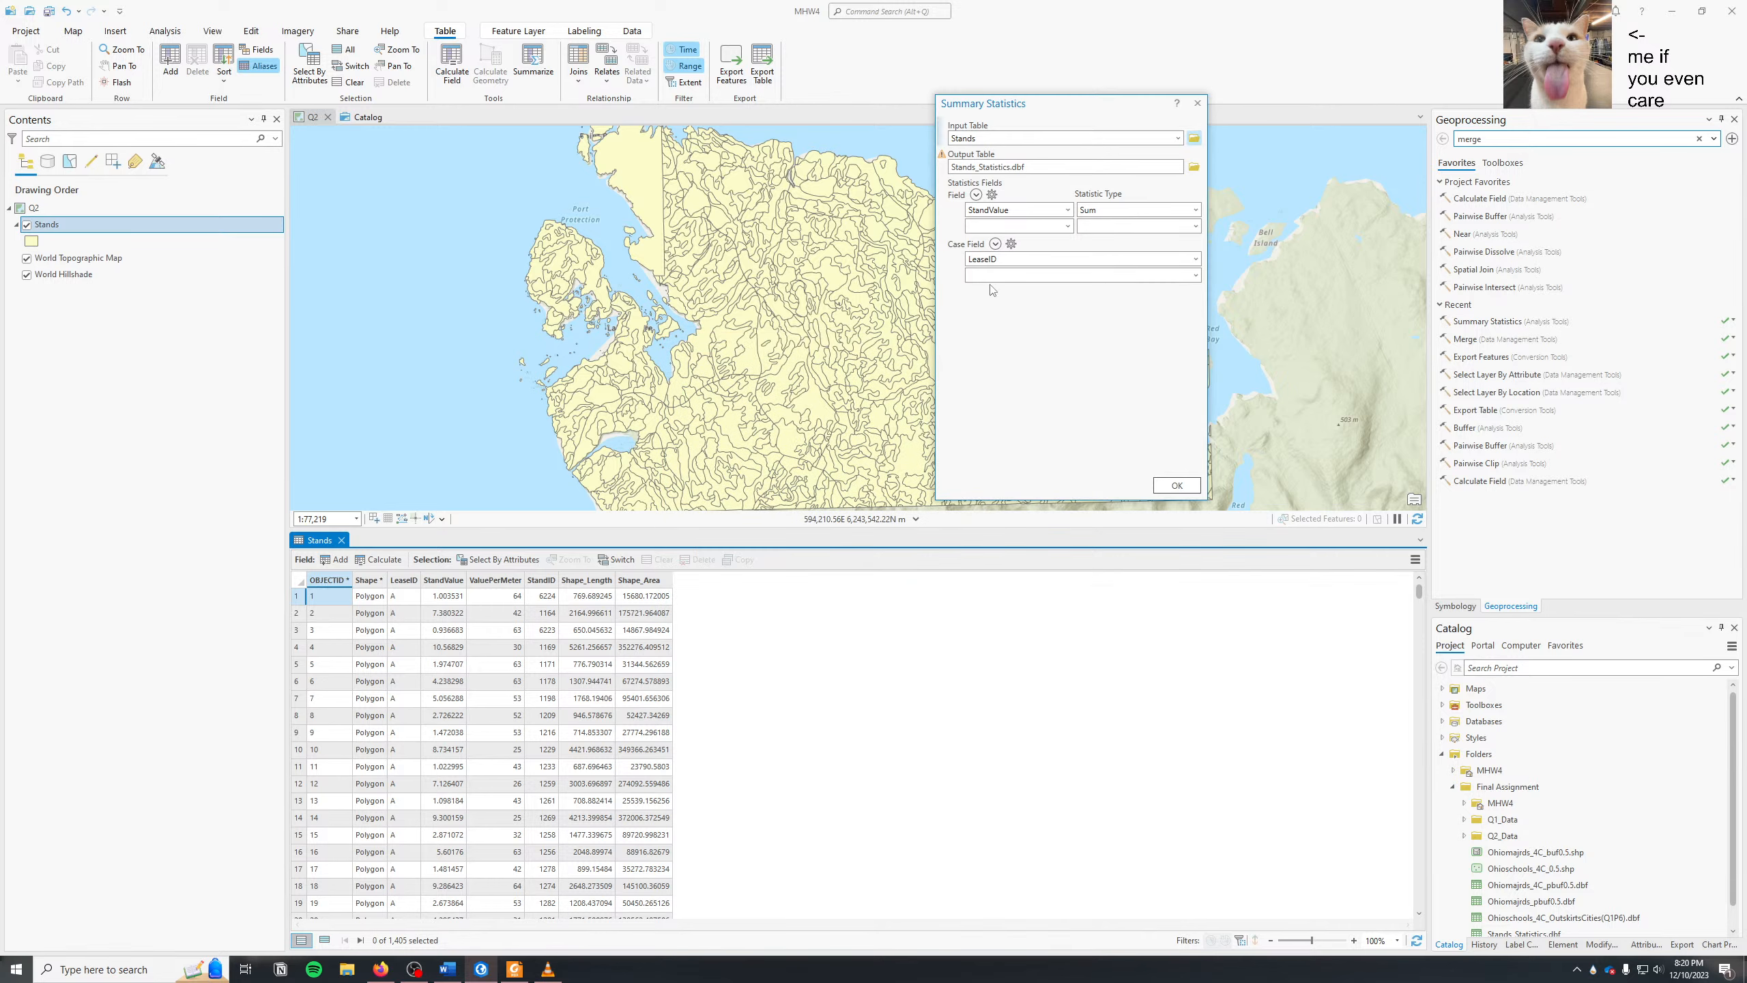
pyautogui.click(1177, 486)
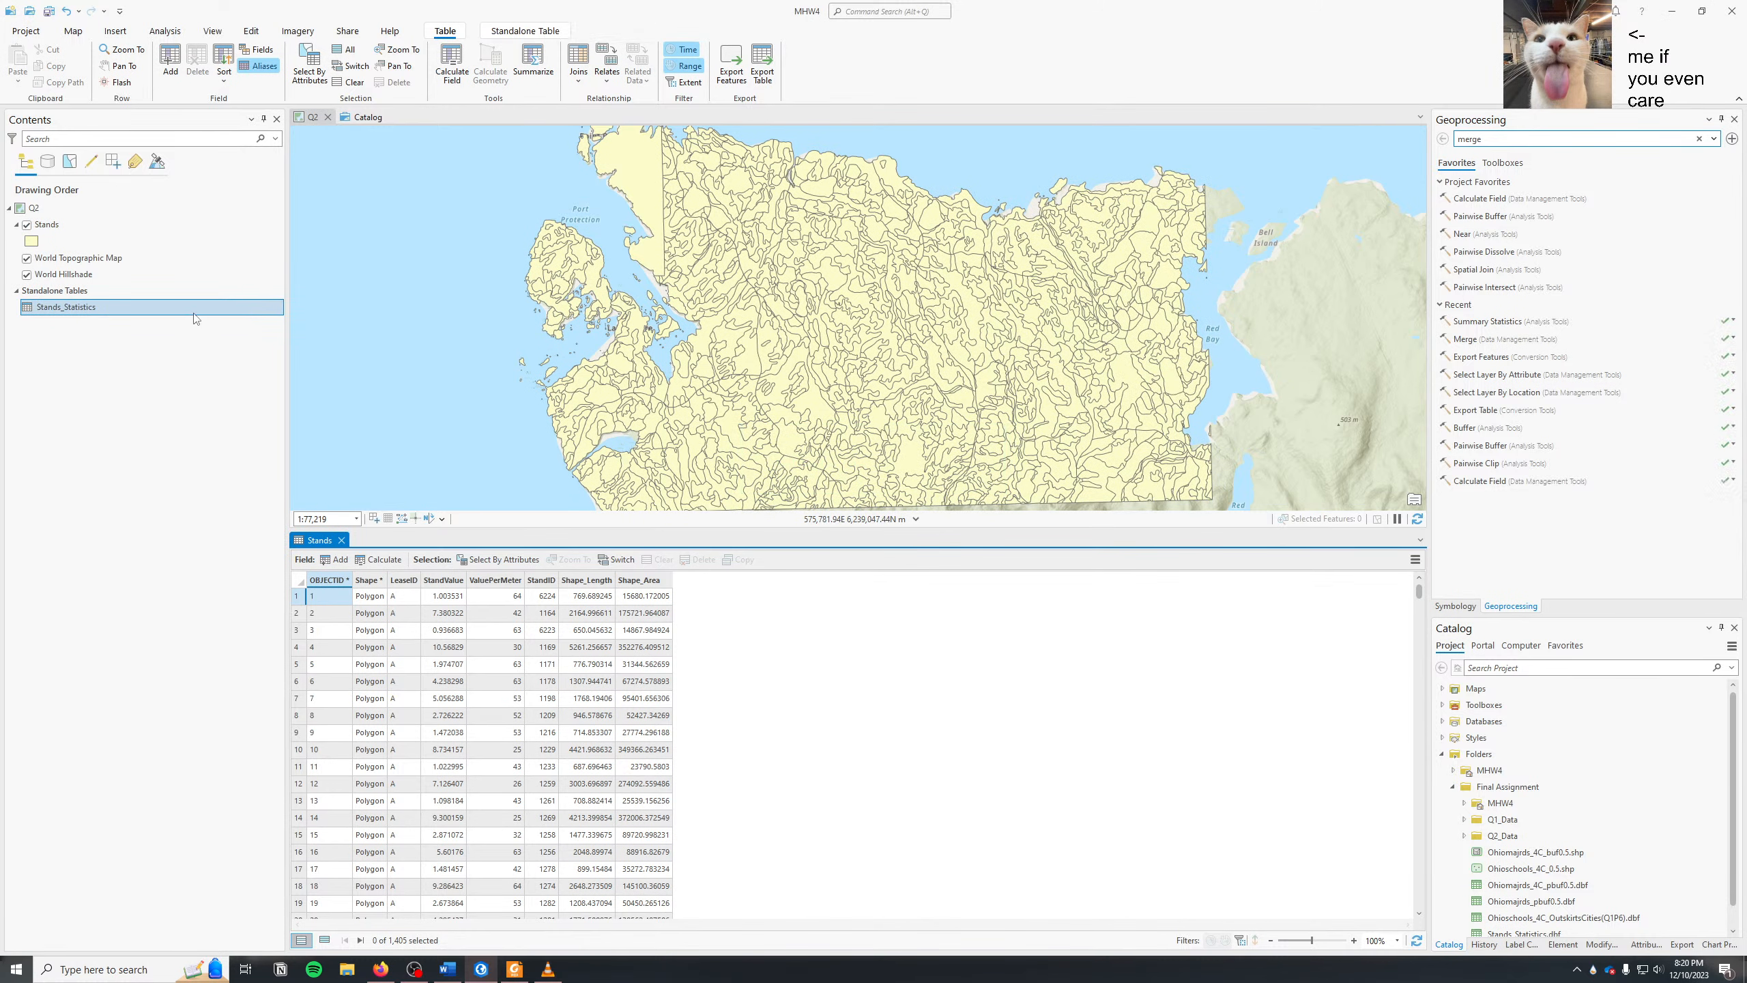
# - Open the Stands_Statistics table to check its rows, and return to the Stands attribute table
pyautogui.doubleClick(195, 310)
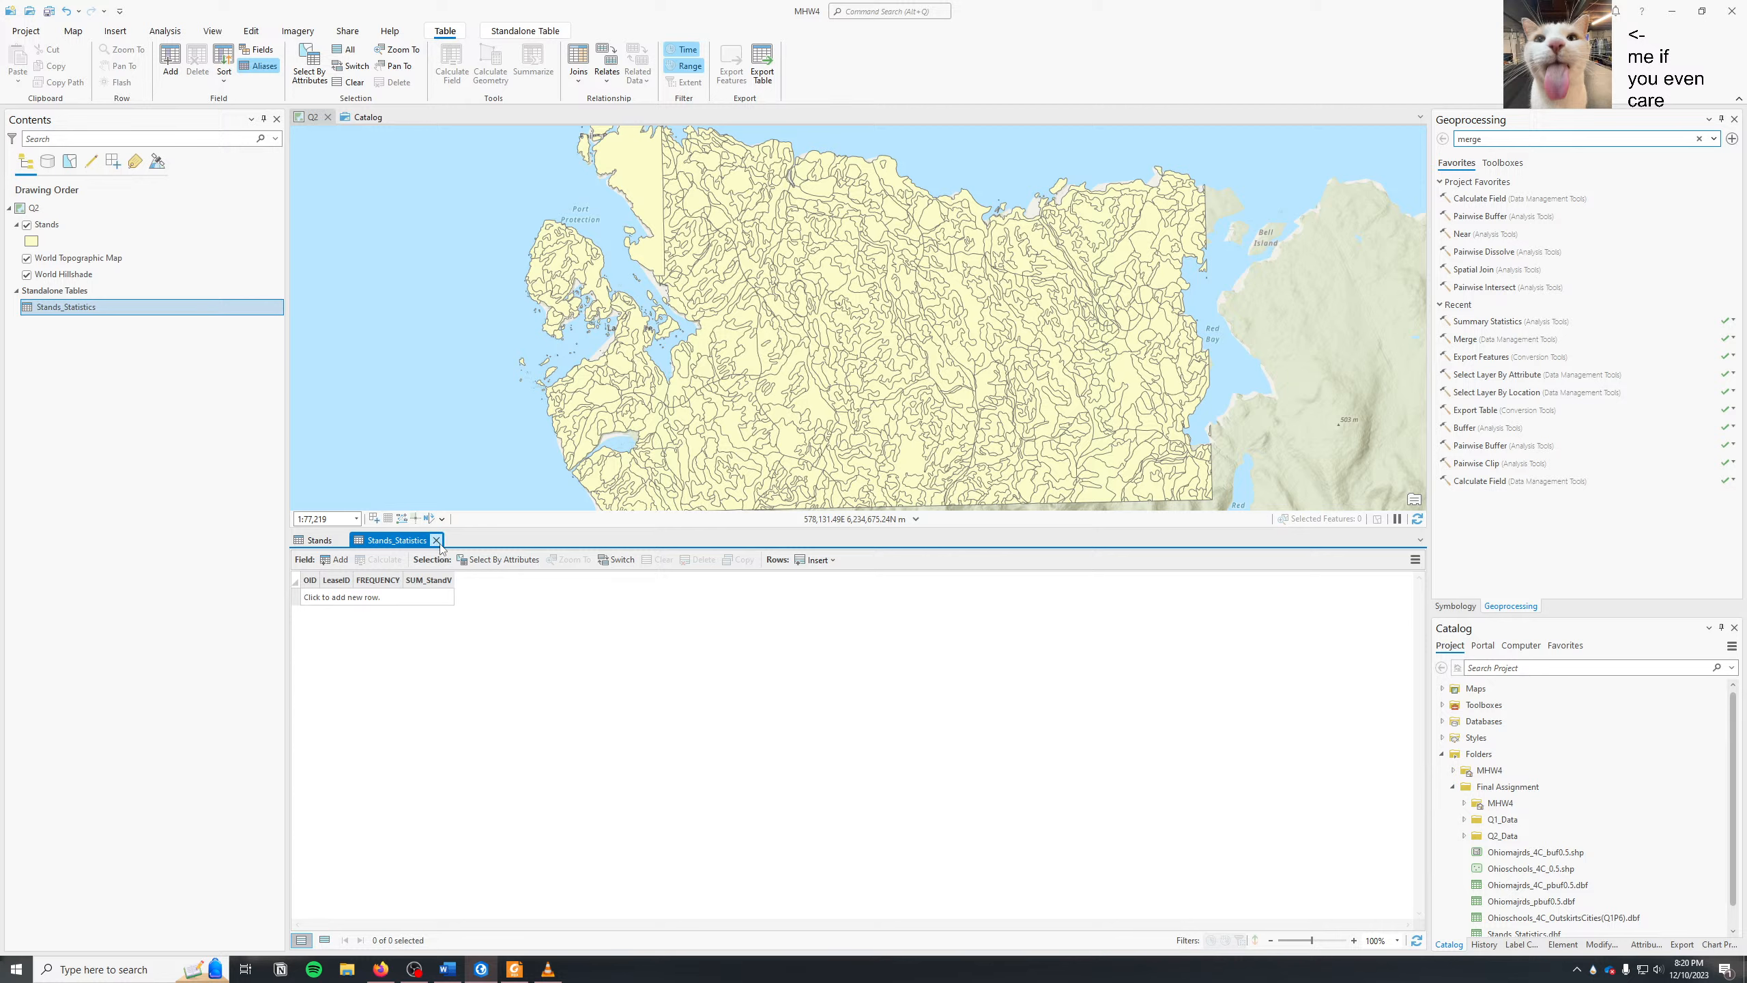
pyautogui.click(320, 540)
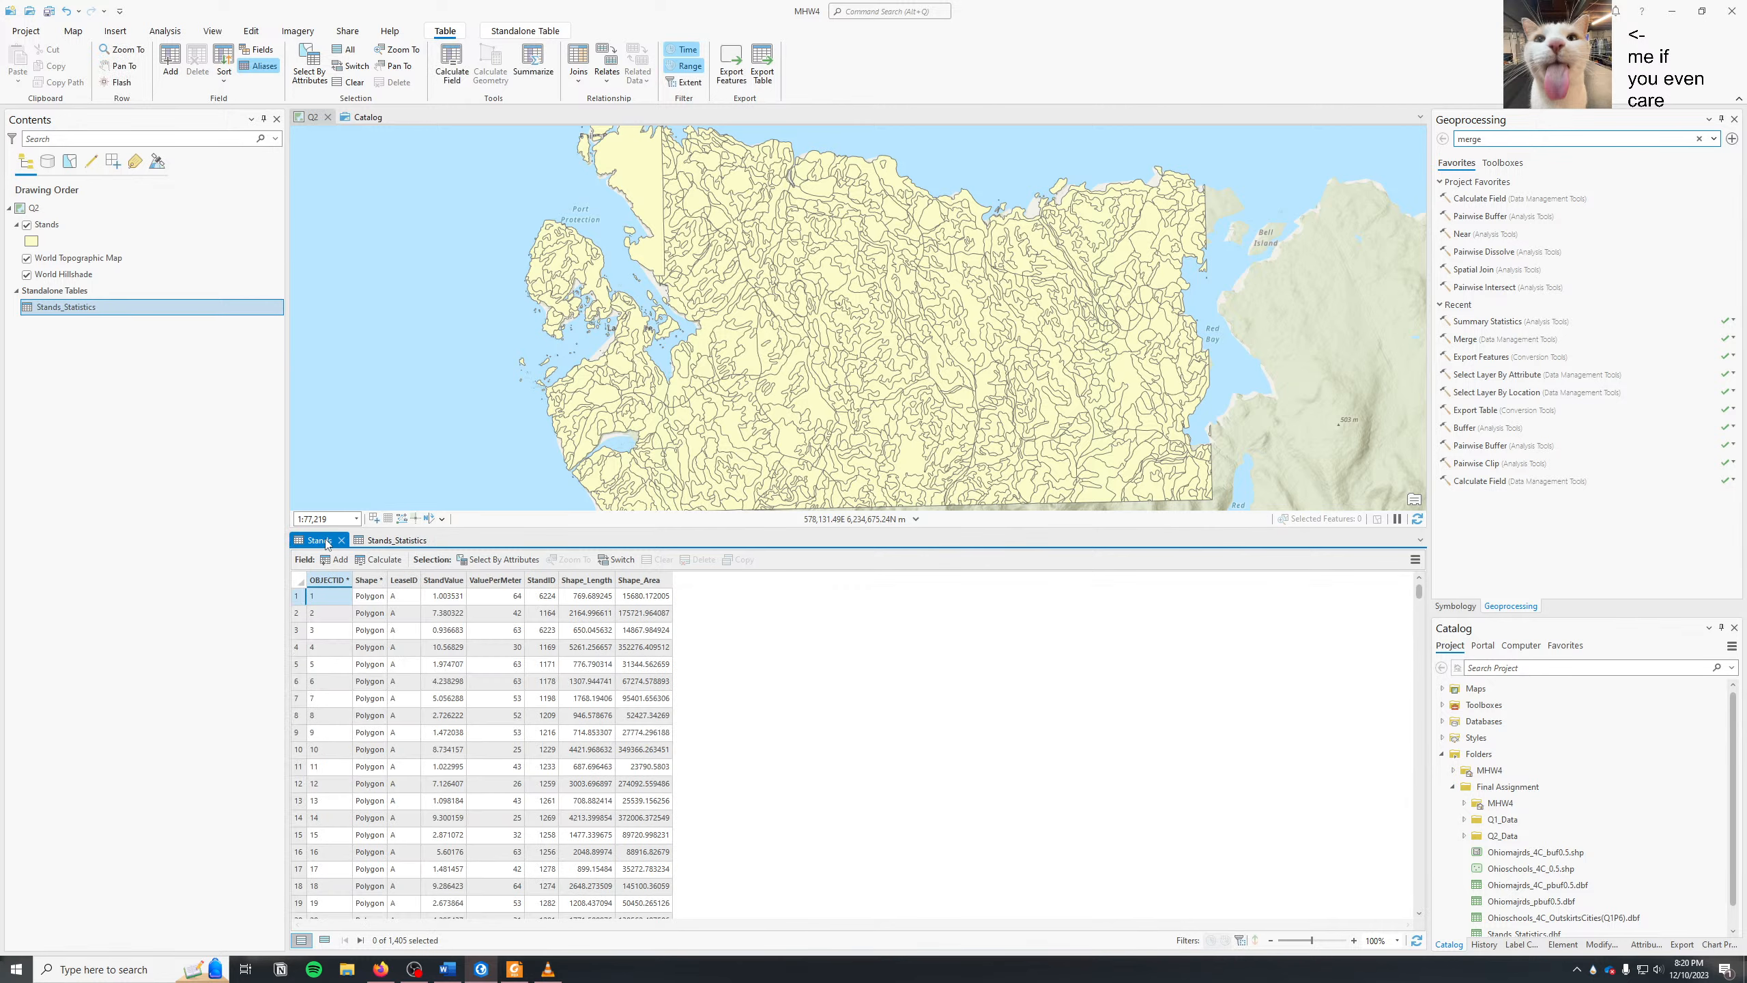
pyautogui.rightClick(321, 541)
pyautogui.click(322, 543)
pyautogui.rightClick(321, 544)
pyautogui.click(778, 627)
# - Reopen Summary Statistics on the Stands table and review the available case fields
pyautogui.click(533, 64)
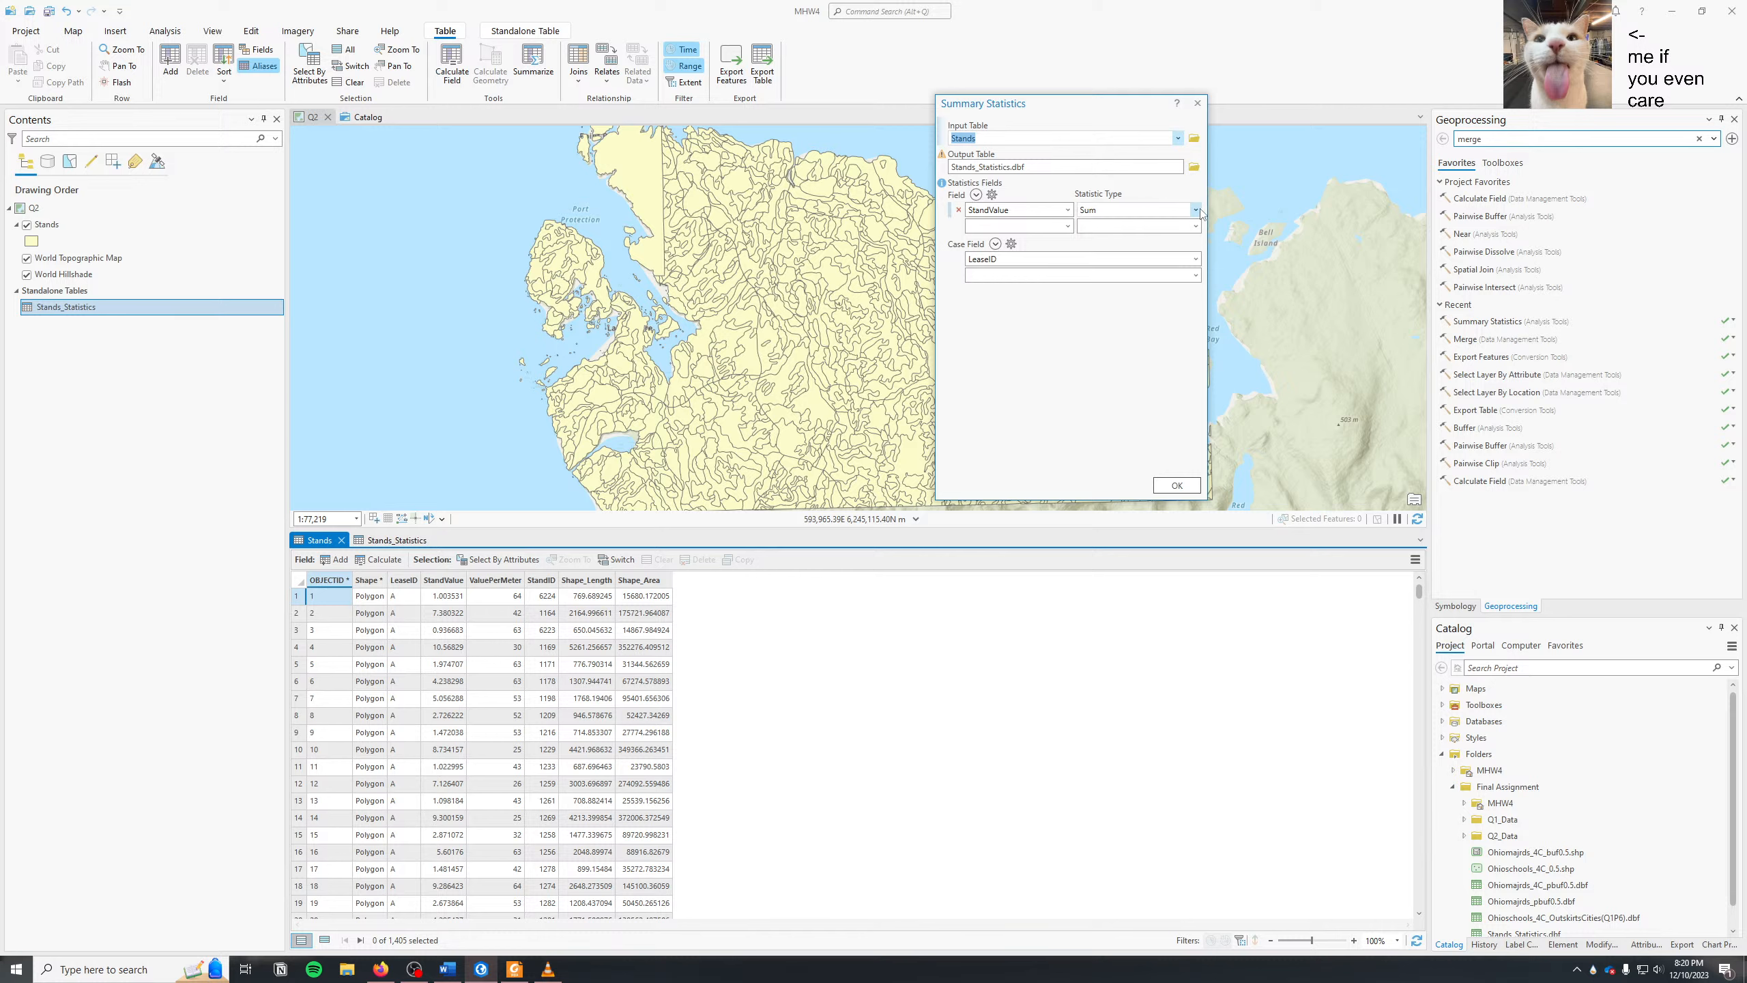
pyautogui.click(1197, 259)
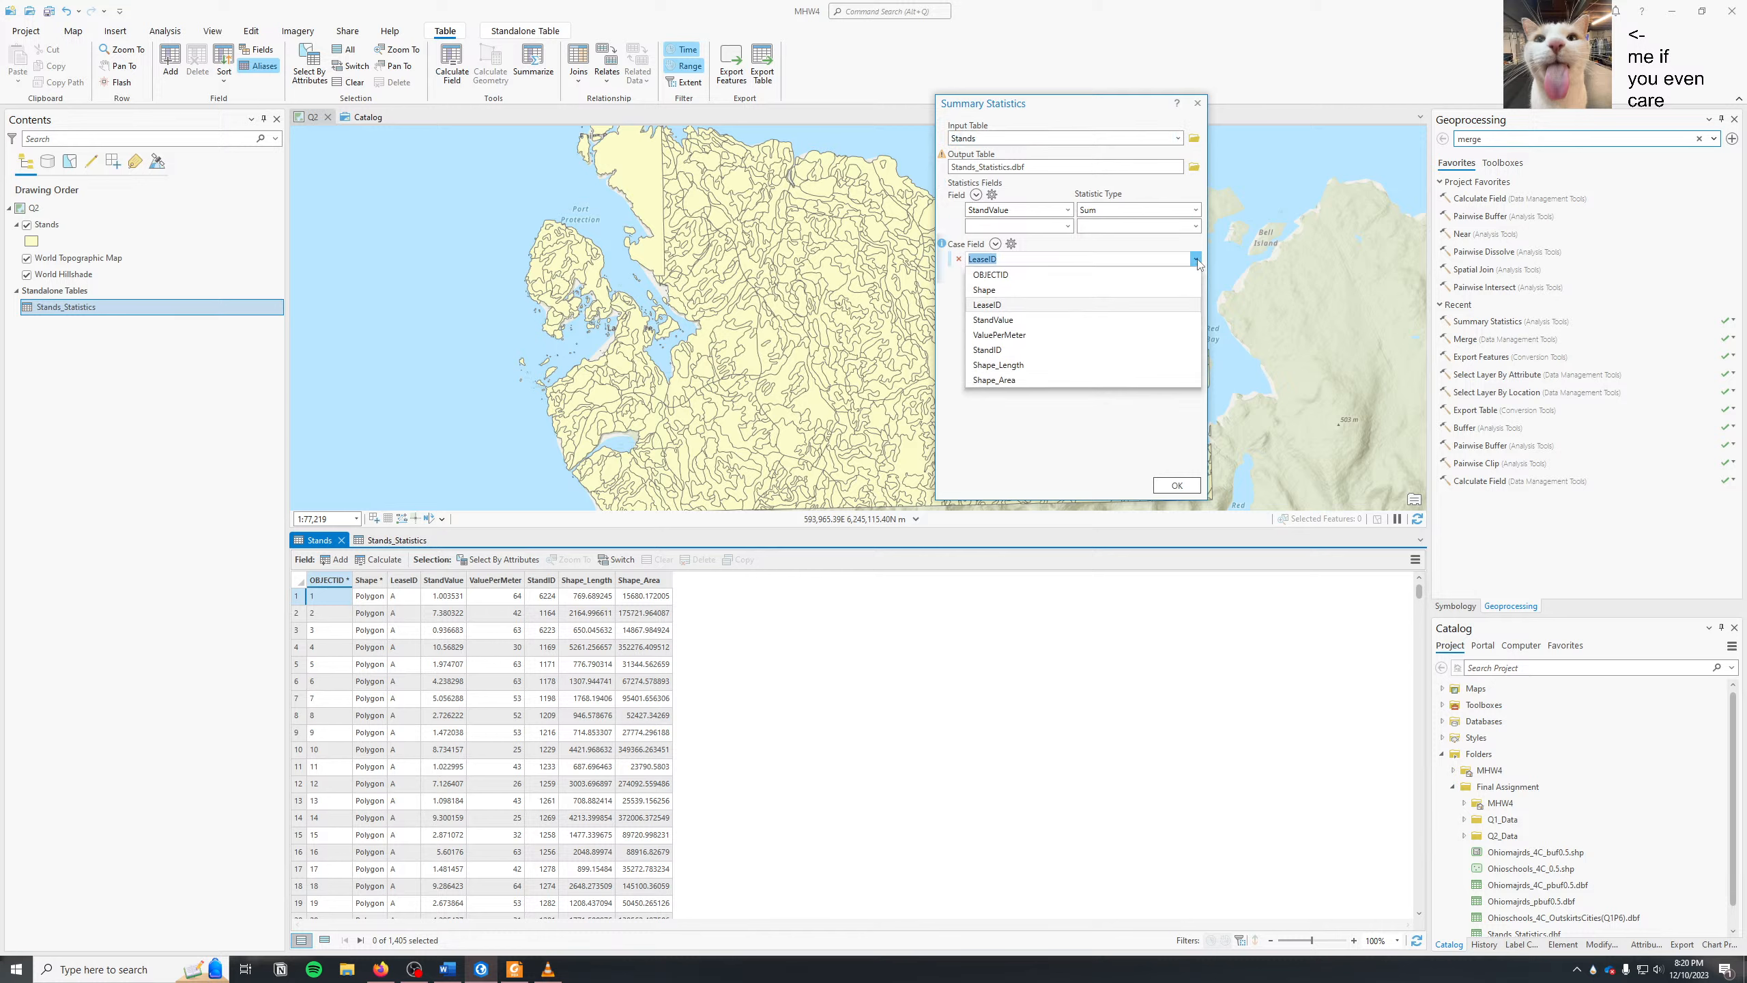
pyautogui.click(1197, 260)
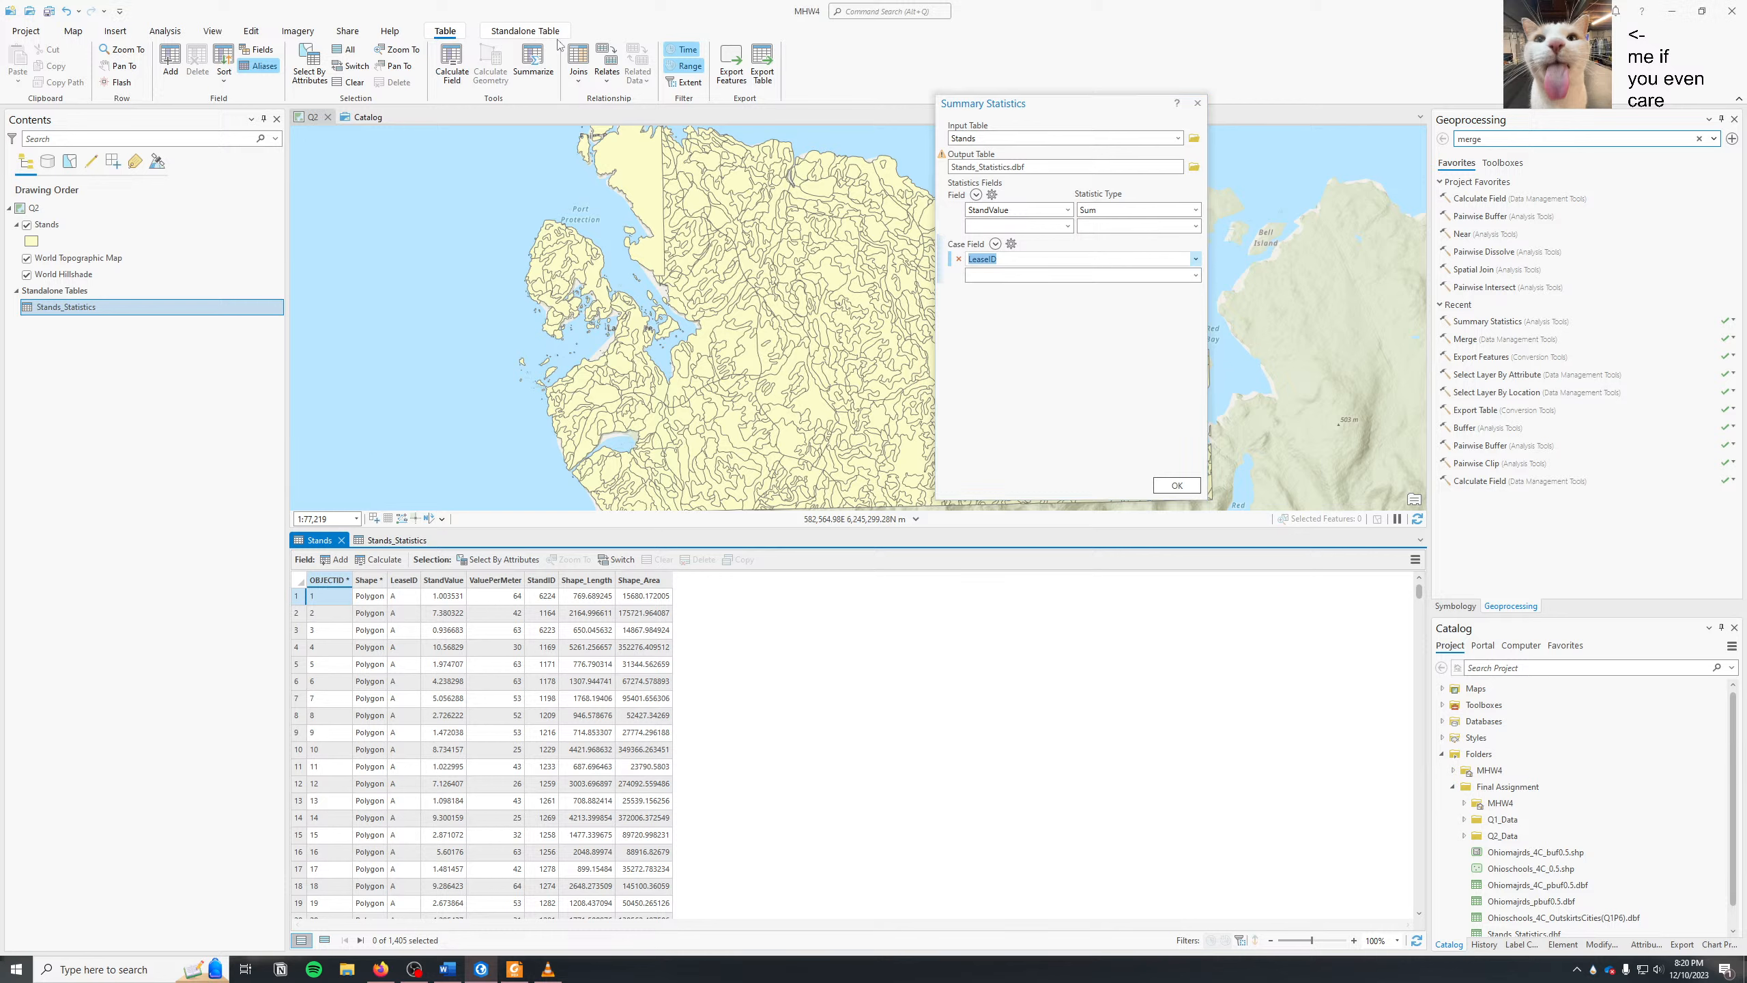
# - Examine the Stands field definitions and the LeaseID values throughout its attribute table, and close Summary Statistics without running it
pyautogui.click(259, 51)
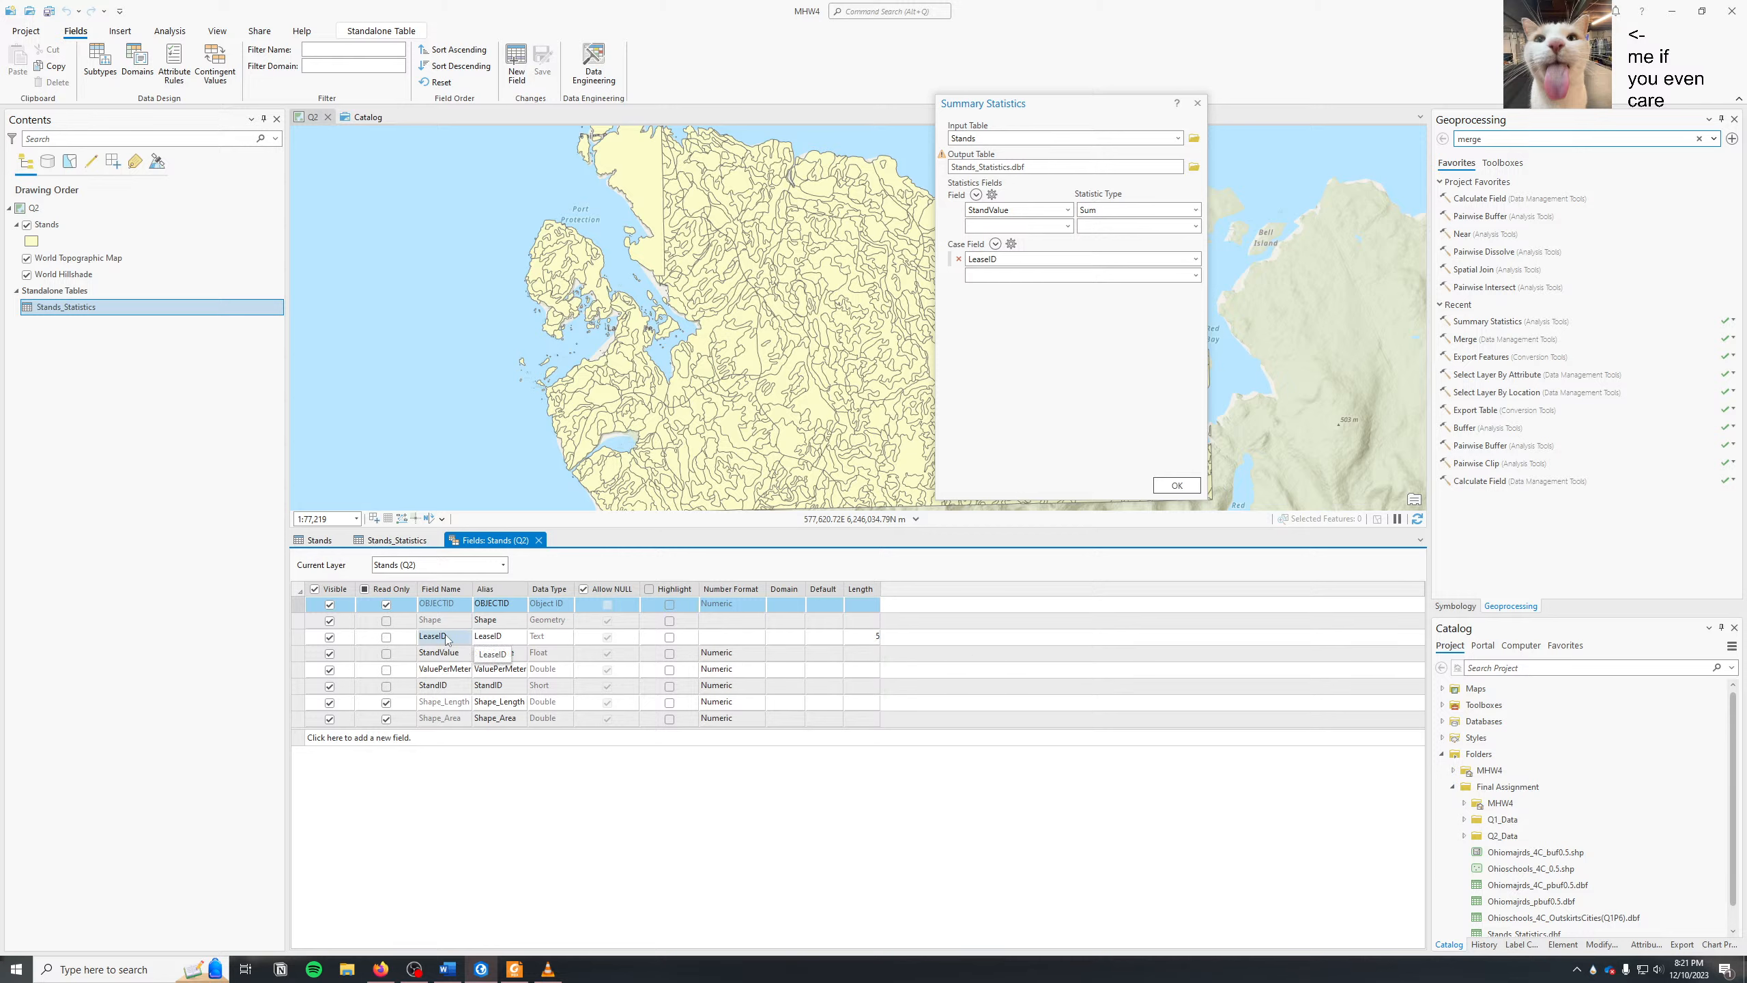
pyautogui.click(399, 543)
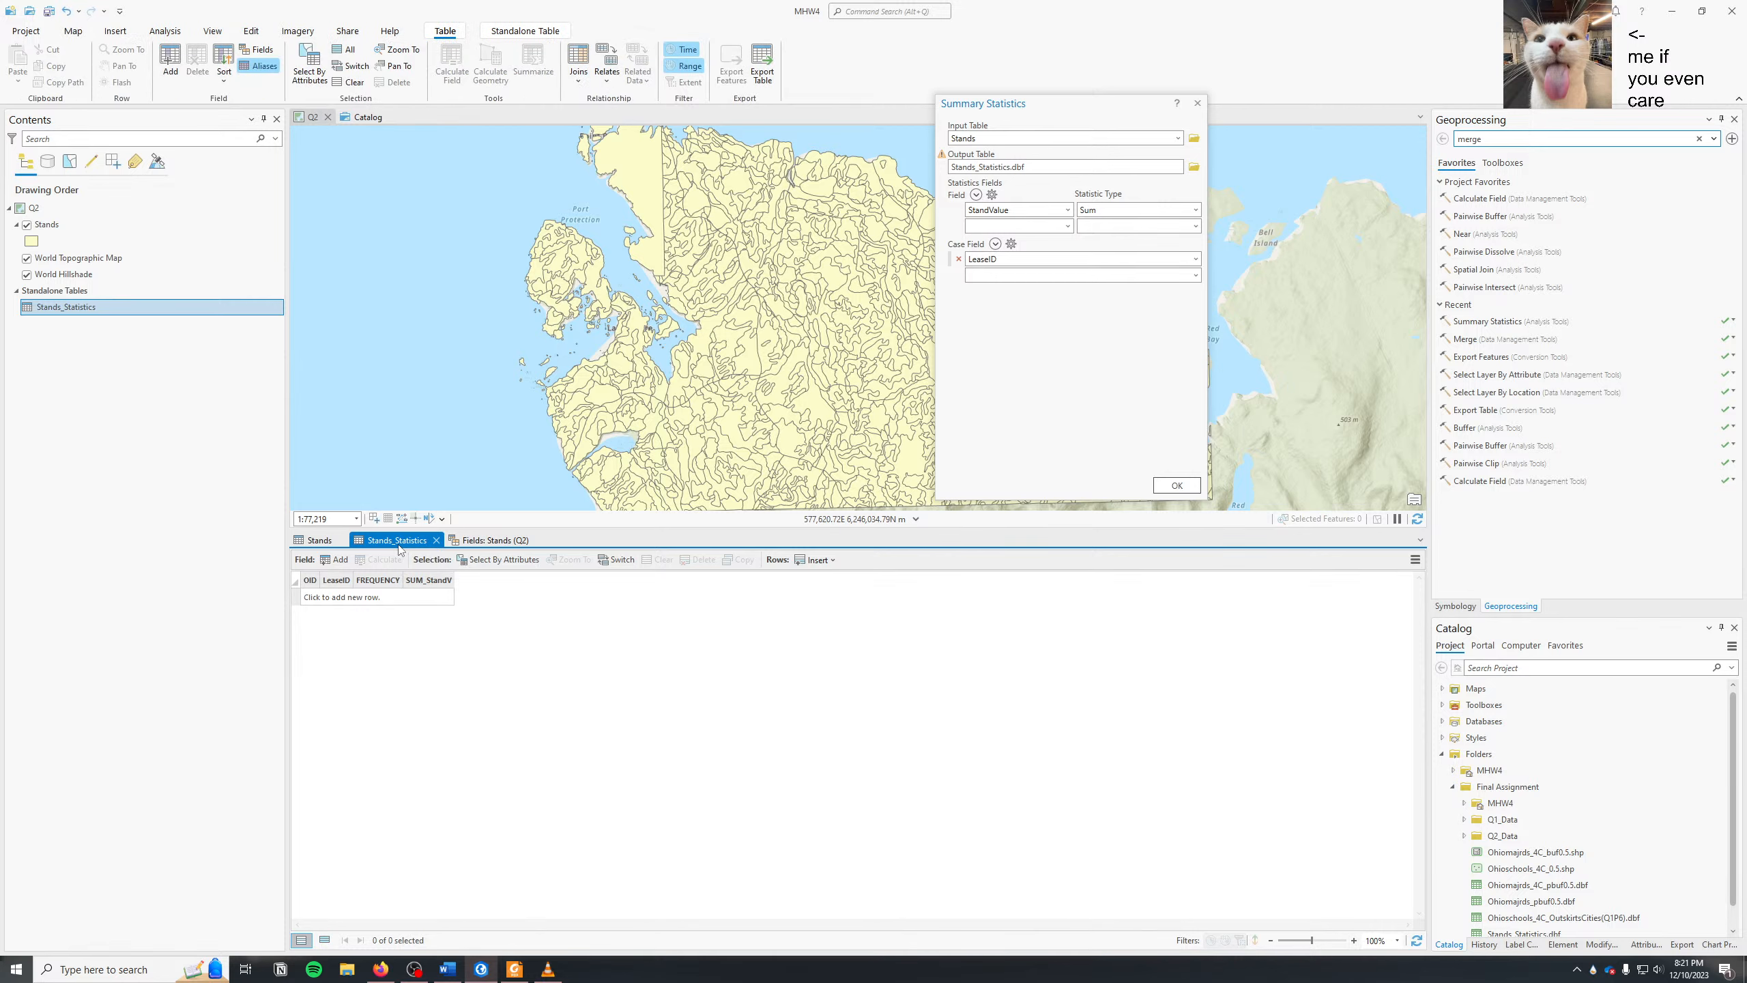
pyautogui.click(320, 540)
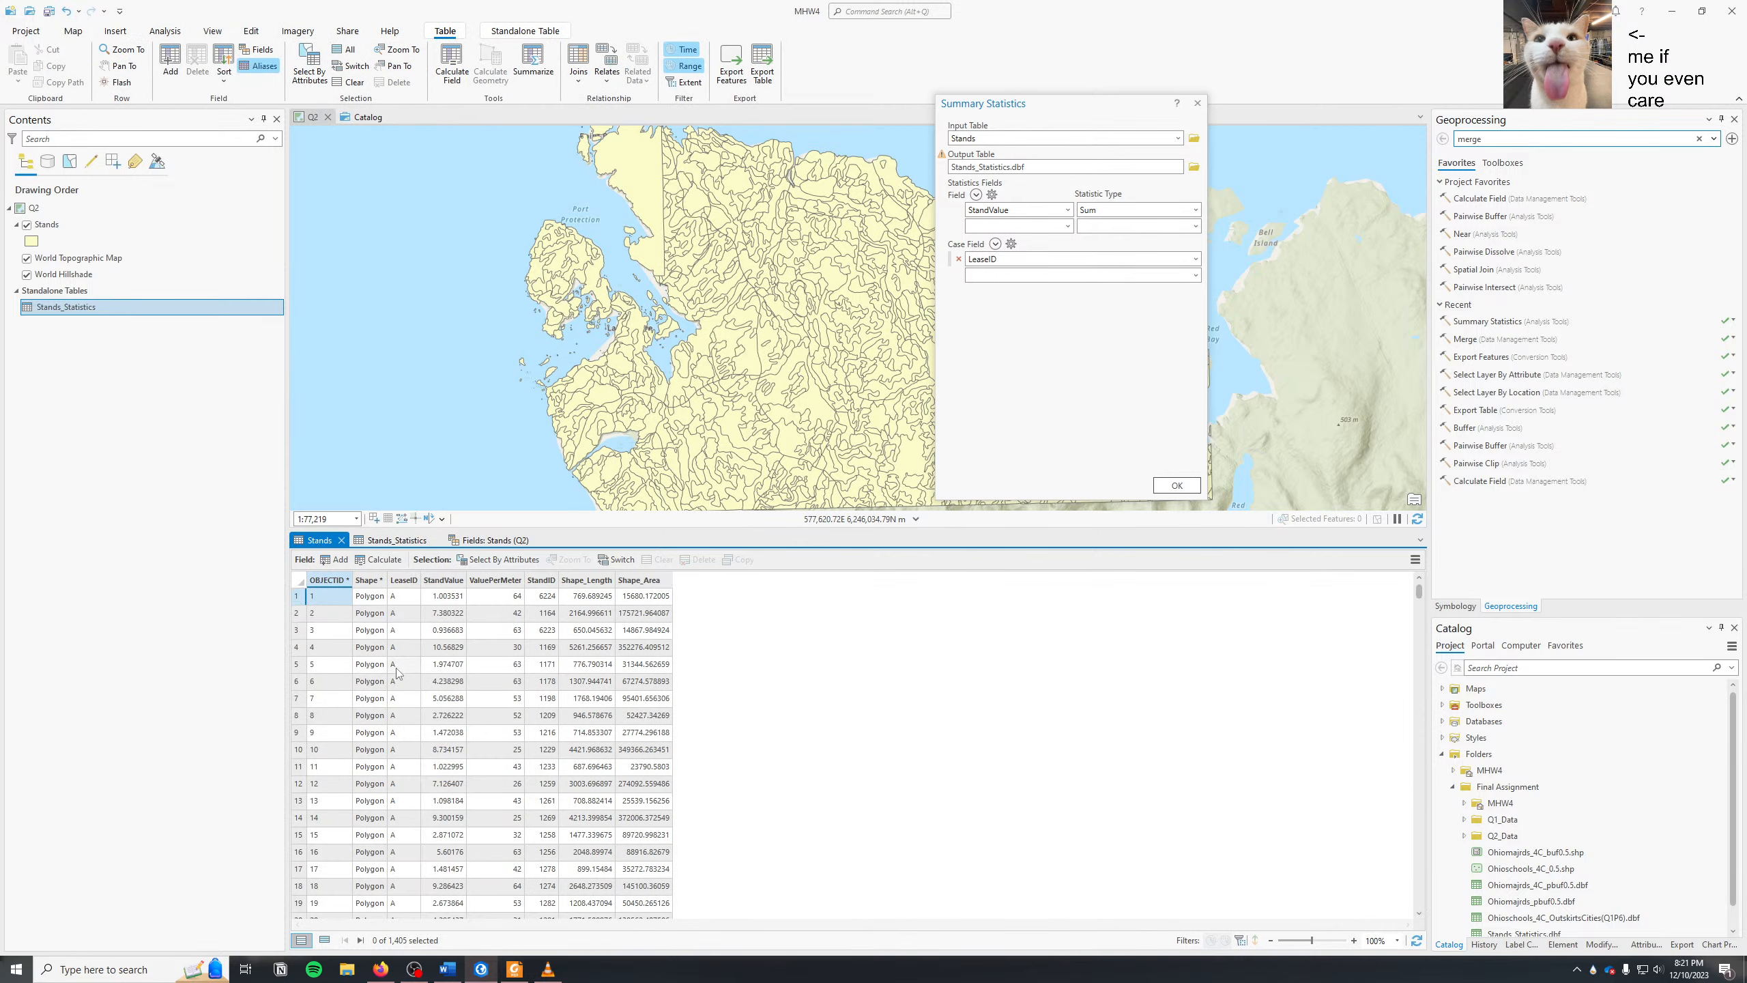
pyautogui.scroll(-20, 397, 671)
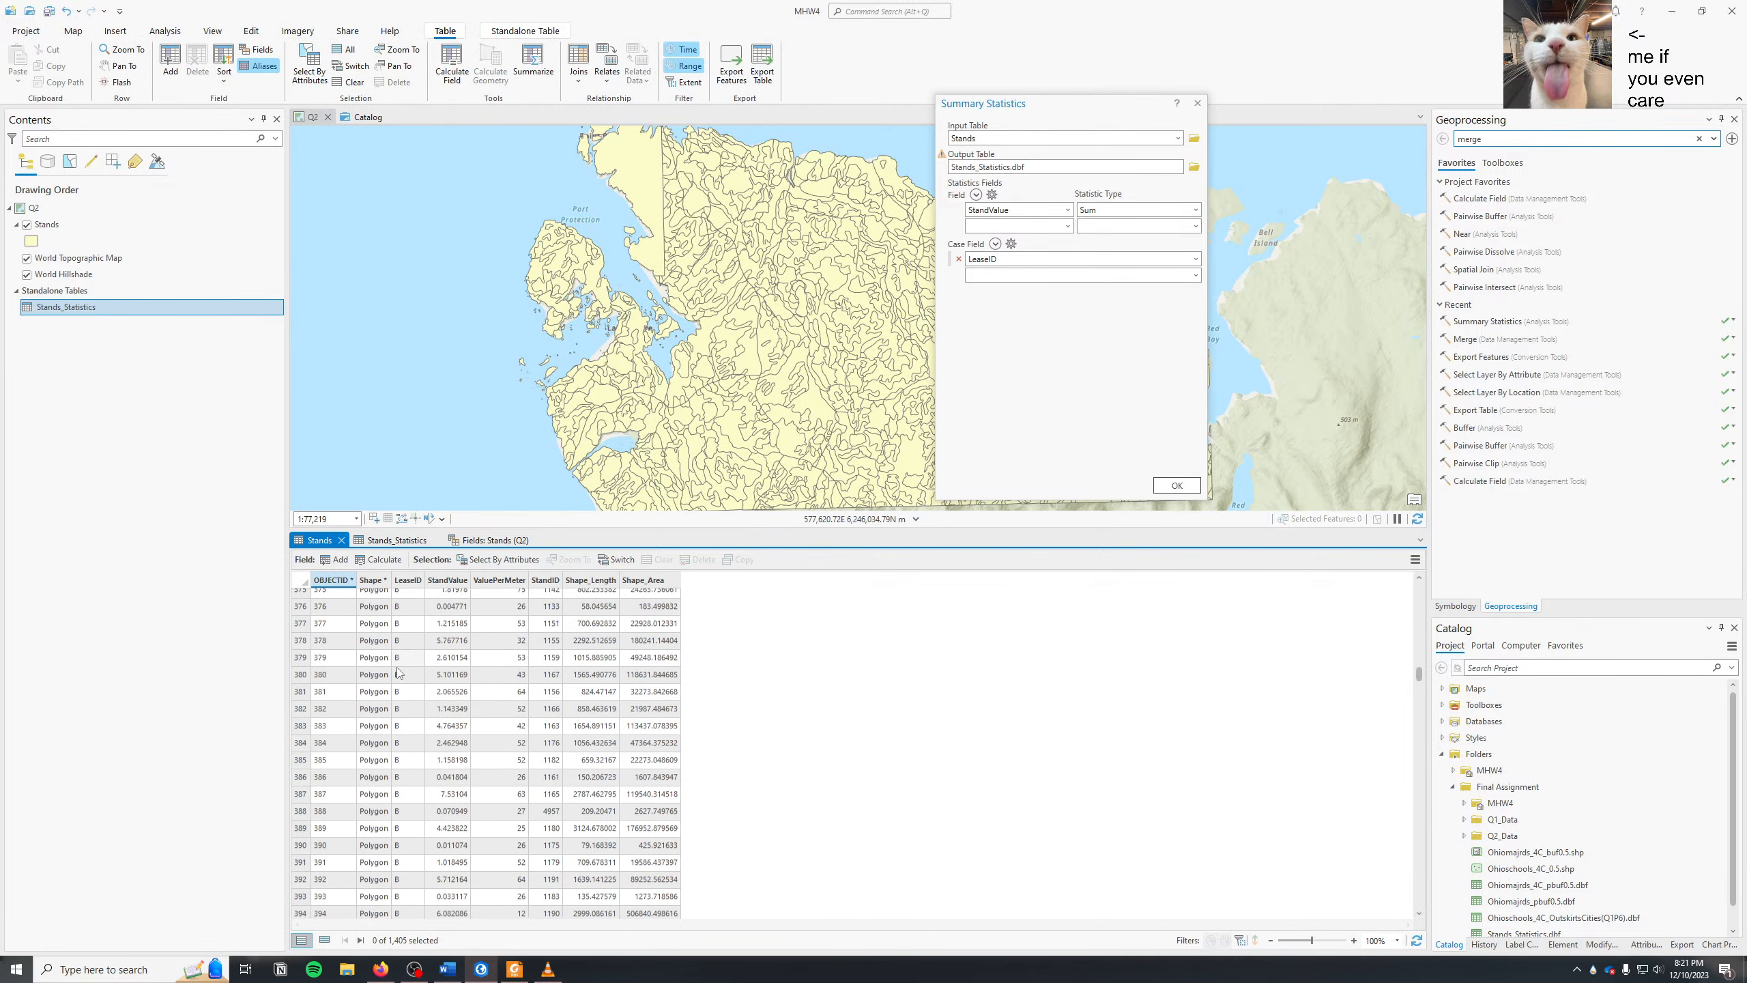
pyautogui.scroll(-20, 402, 671)
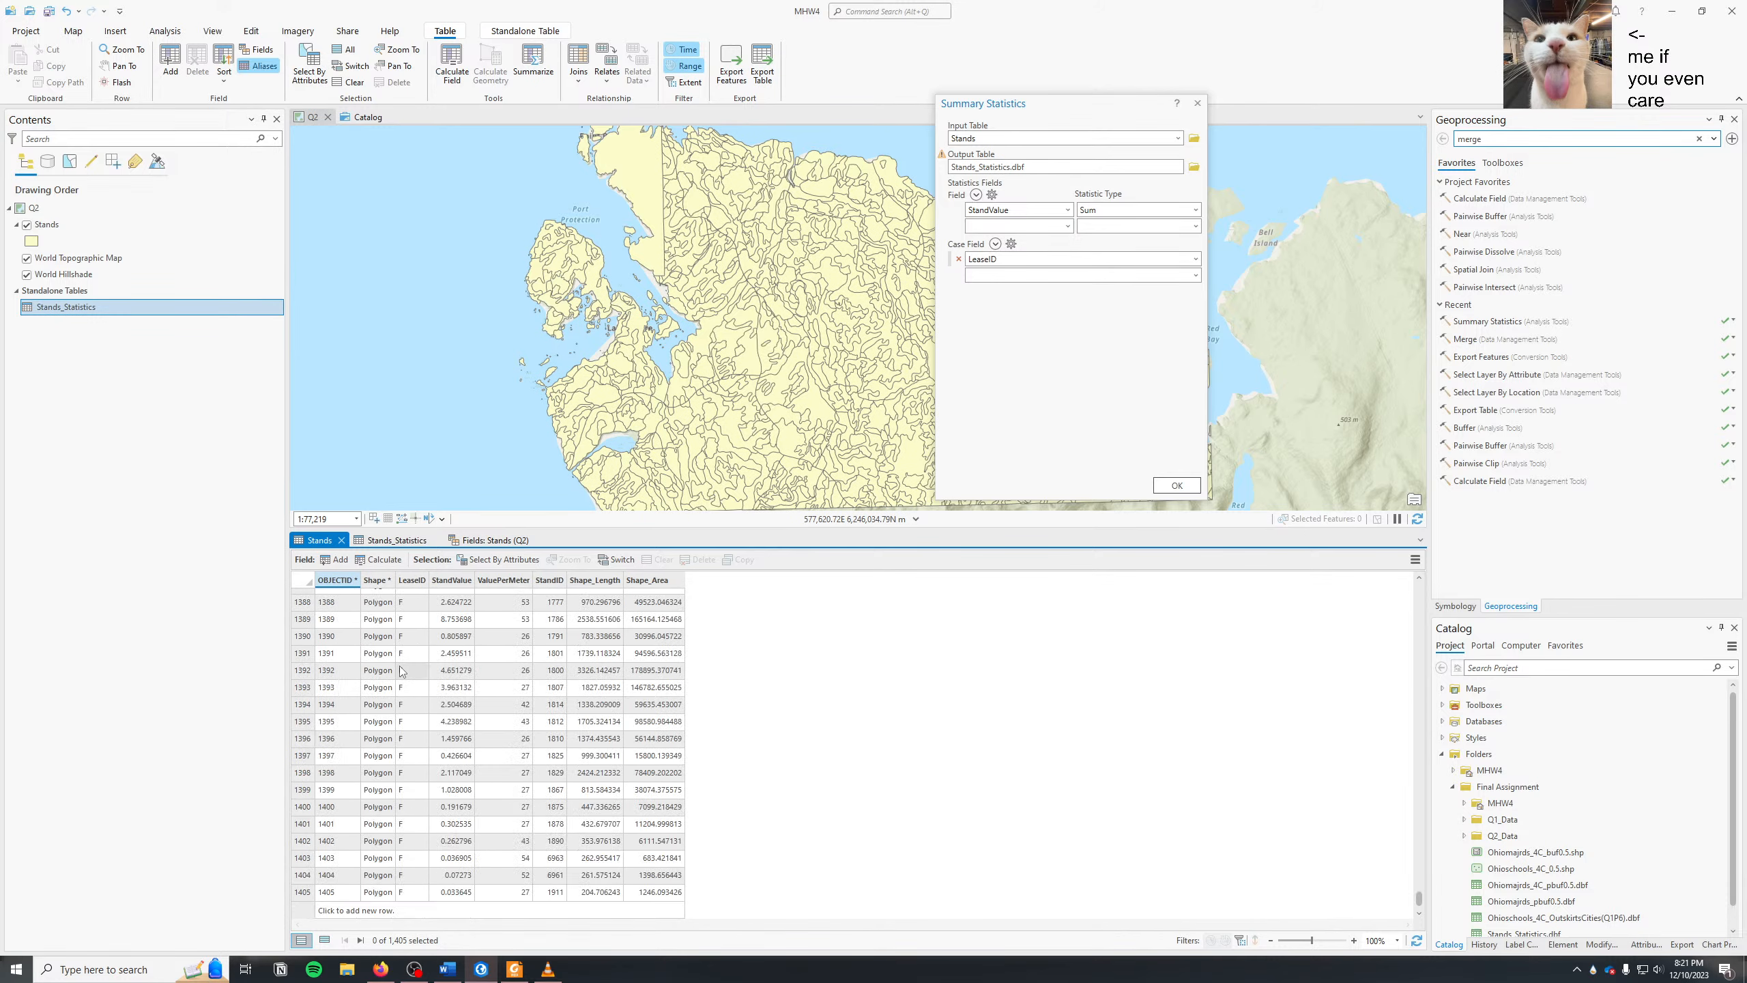
pyautogui.scroll(12, 401, 671)
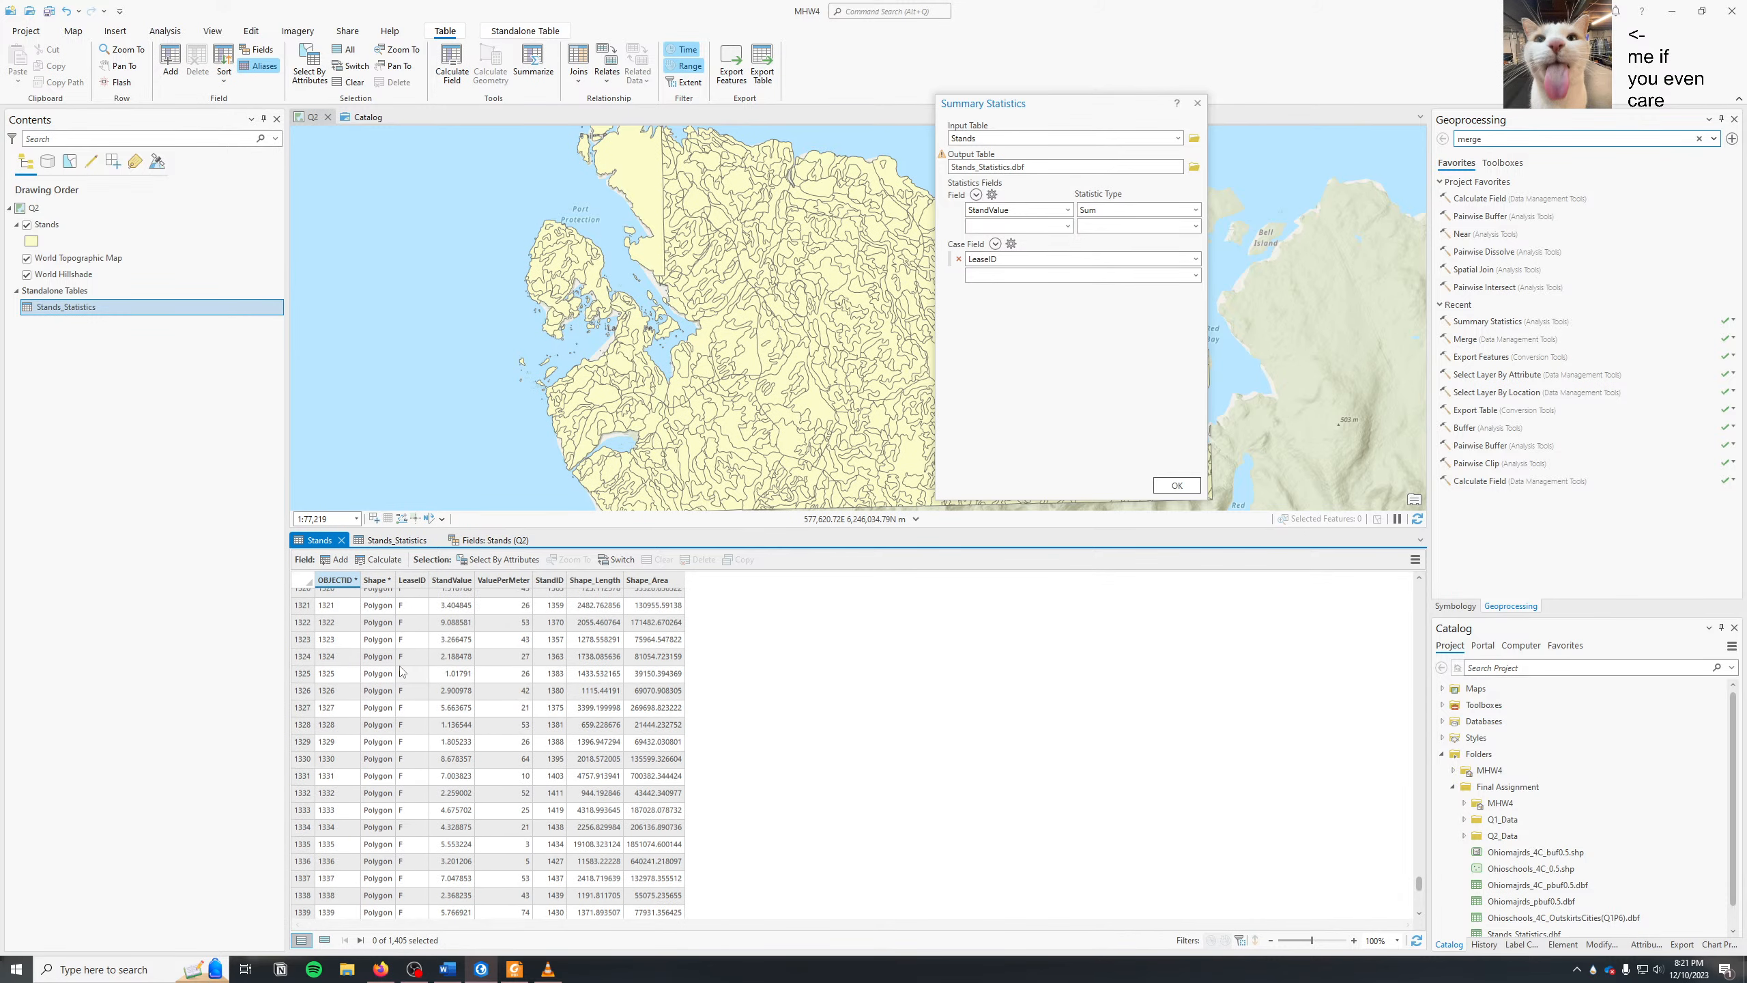
pyautogui.scroll(20, 401, 666)
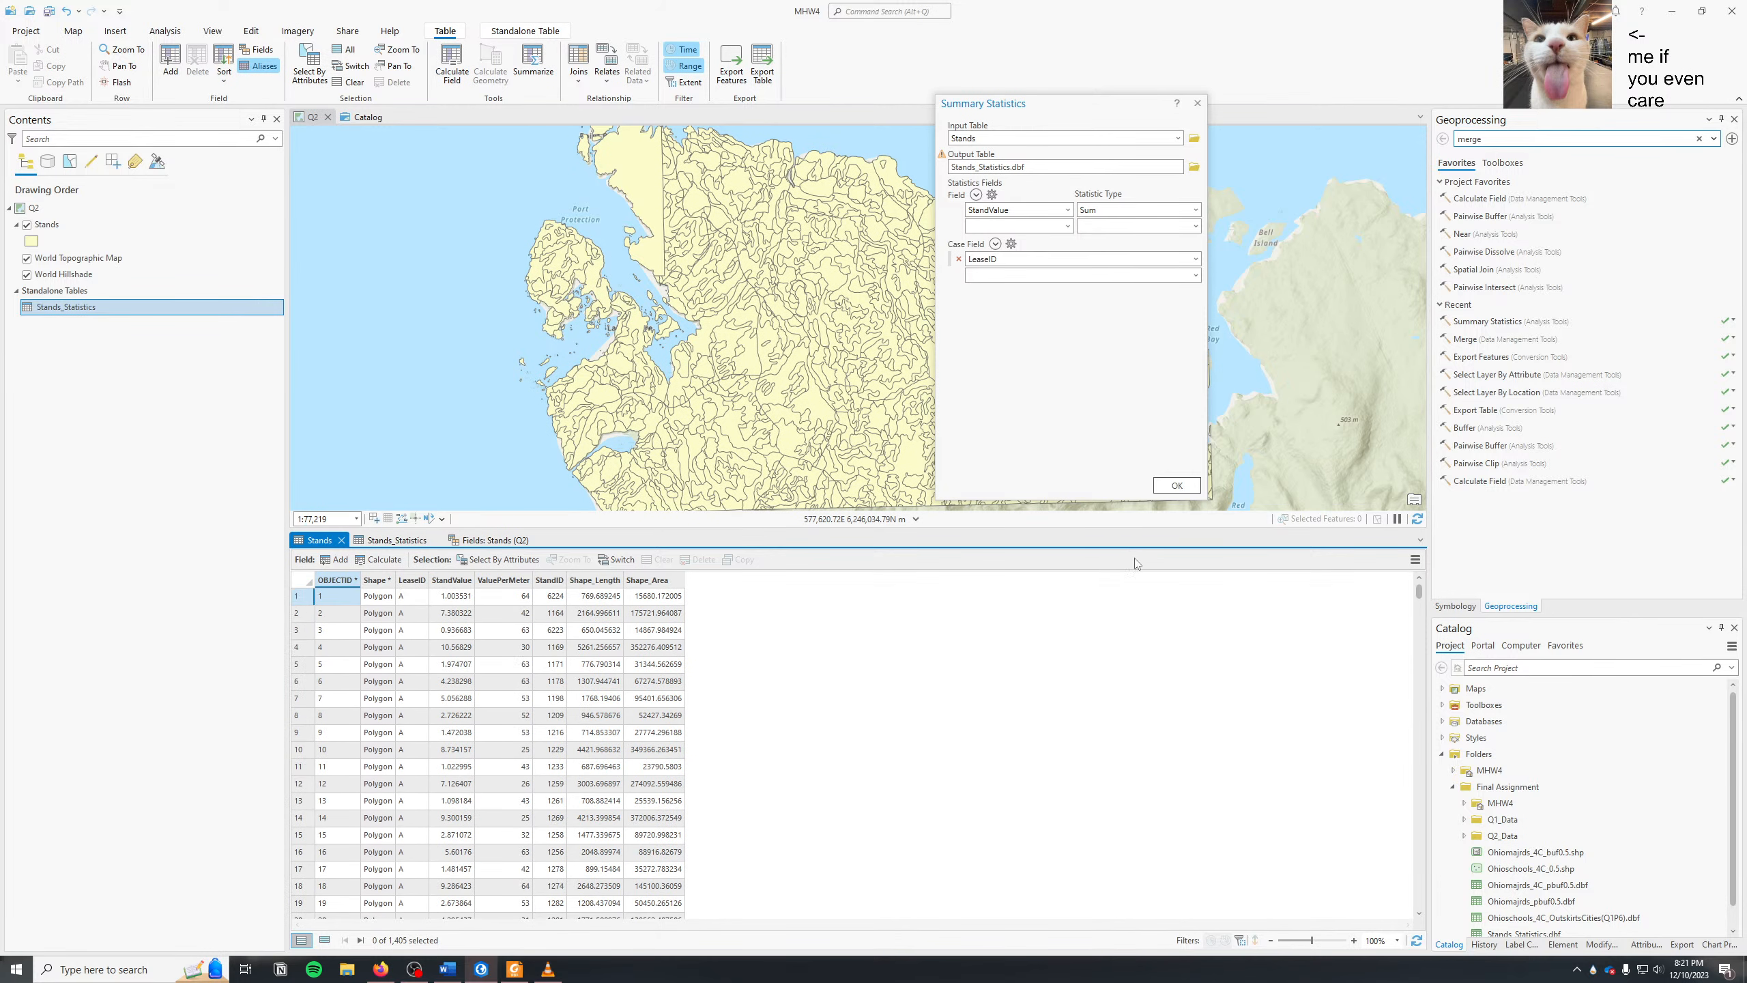
pyautogui.click(1196, 106)
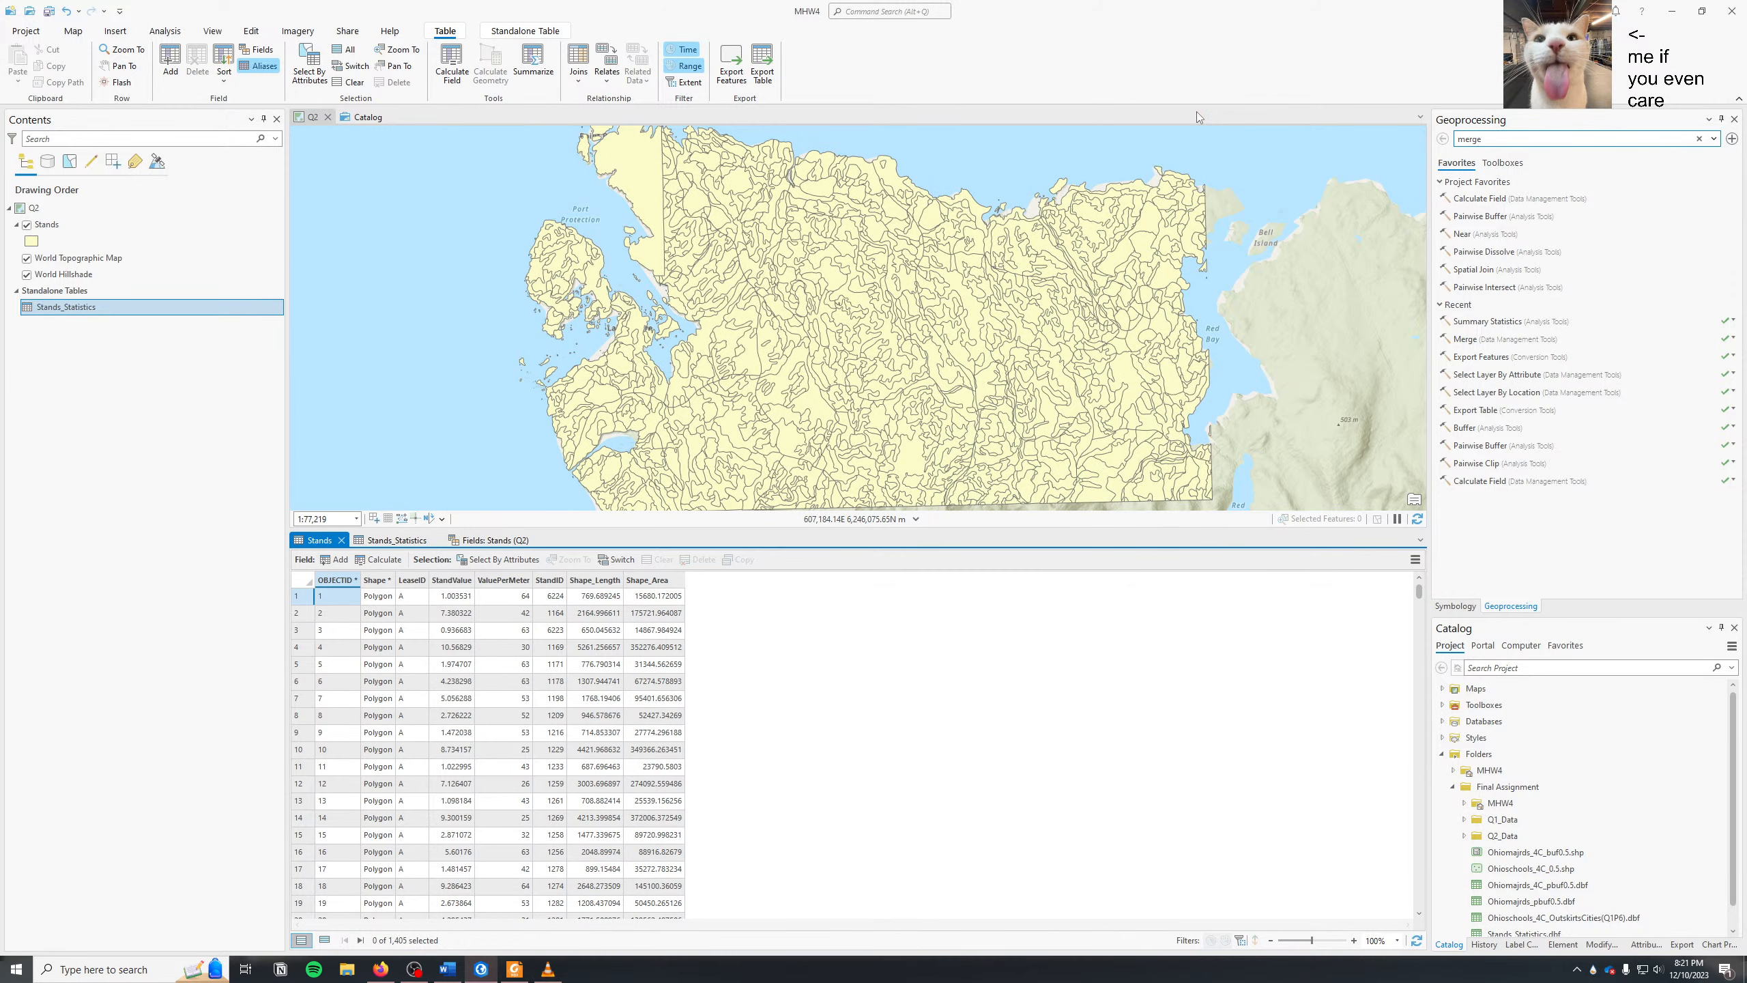
# - Remove the Stands_Statistics table from the Q2 map and close the Stands fields view
pyautogui.rightClick(182, 318)
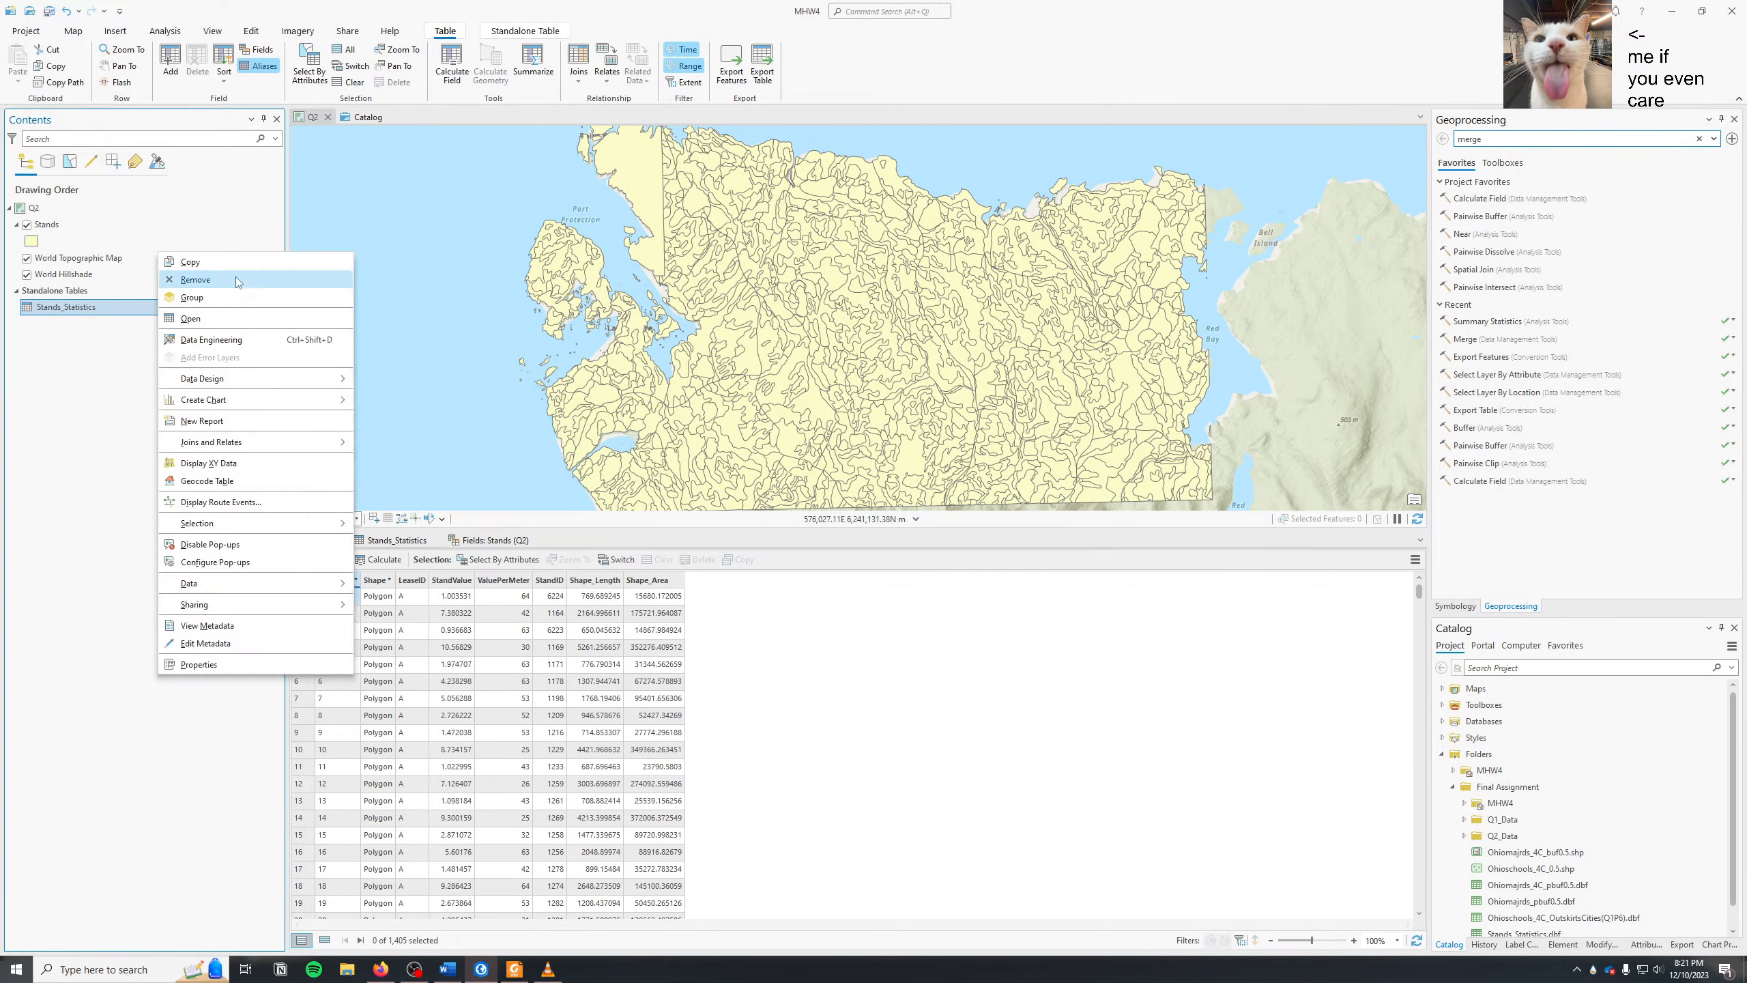
pyautogui.click(206, 279)
pyautogui.click(443, 541)
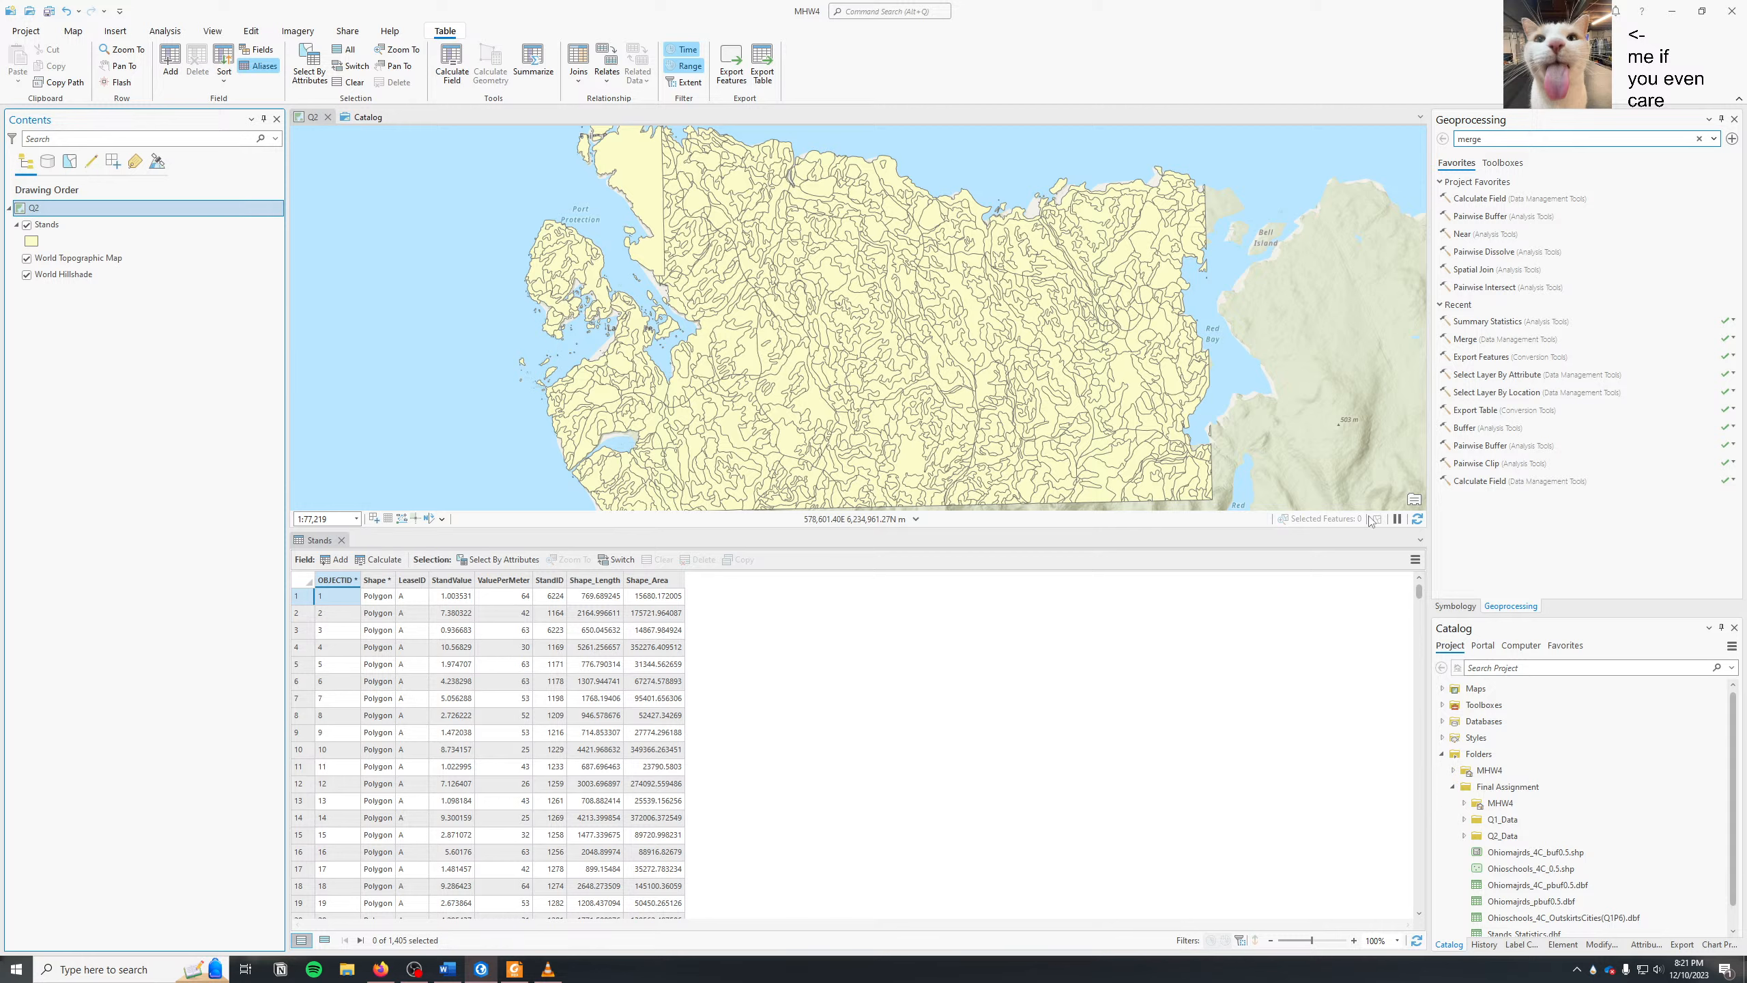
# - Run Select Layer By Attribute on Stands as a new selection where LeaseID is equal to A, and inspect the selection on the map
pyautogui.click(1486, 374)
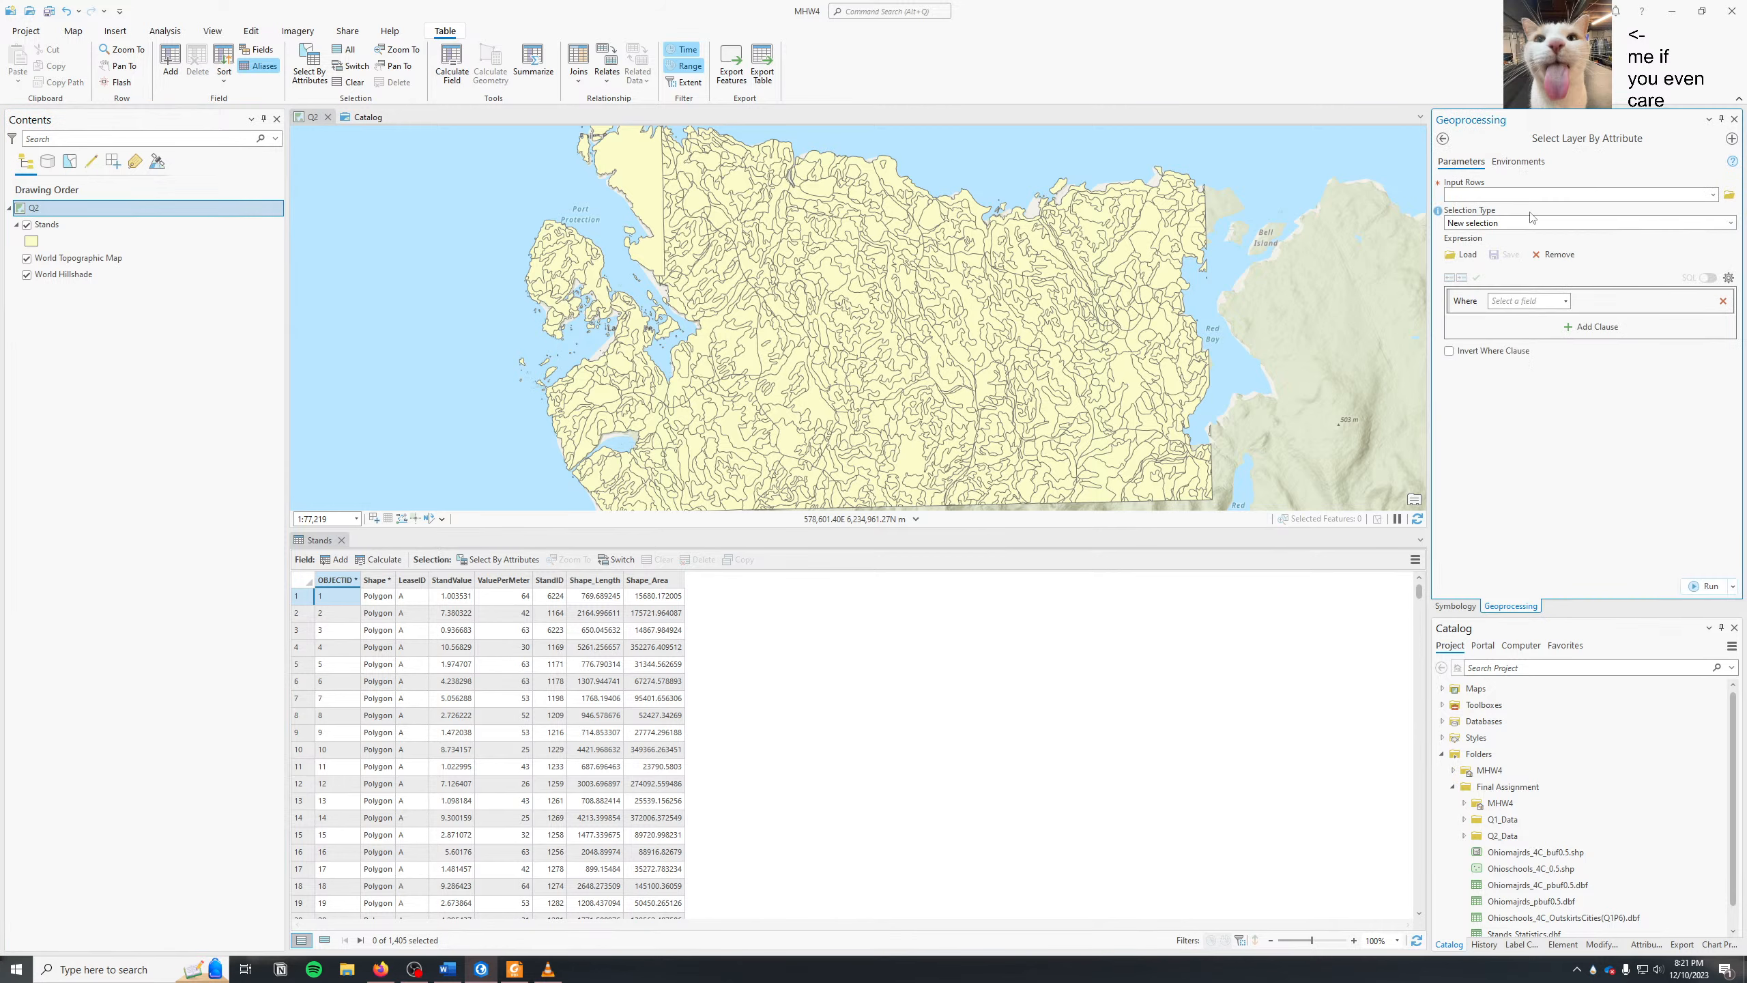
pyautogui.click(1712, 196)
pyautogui.click(1678, 215)
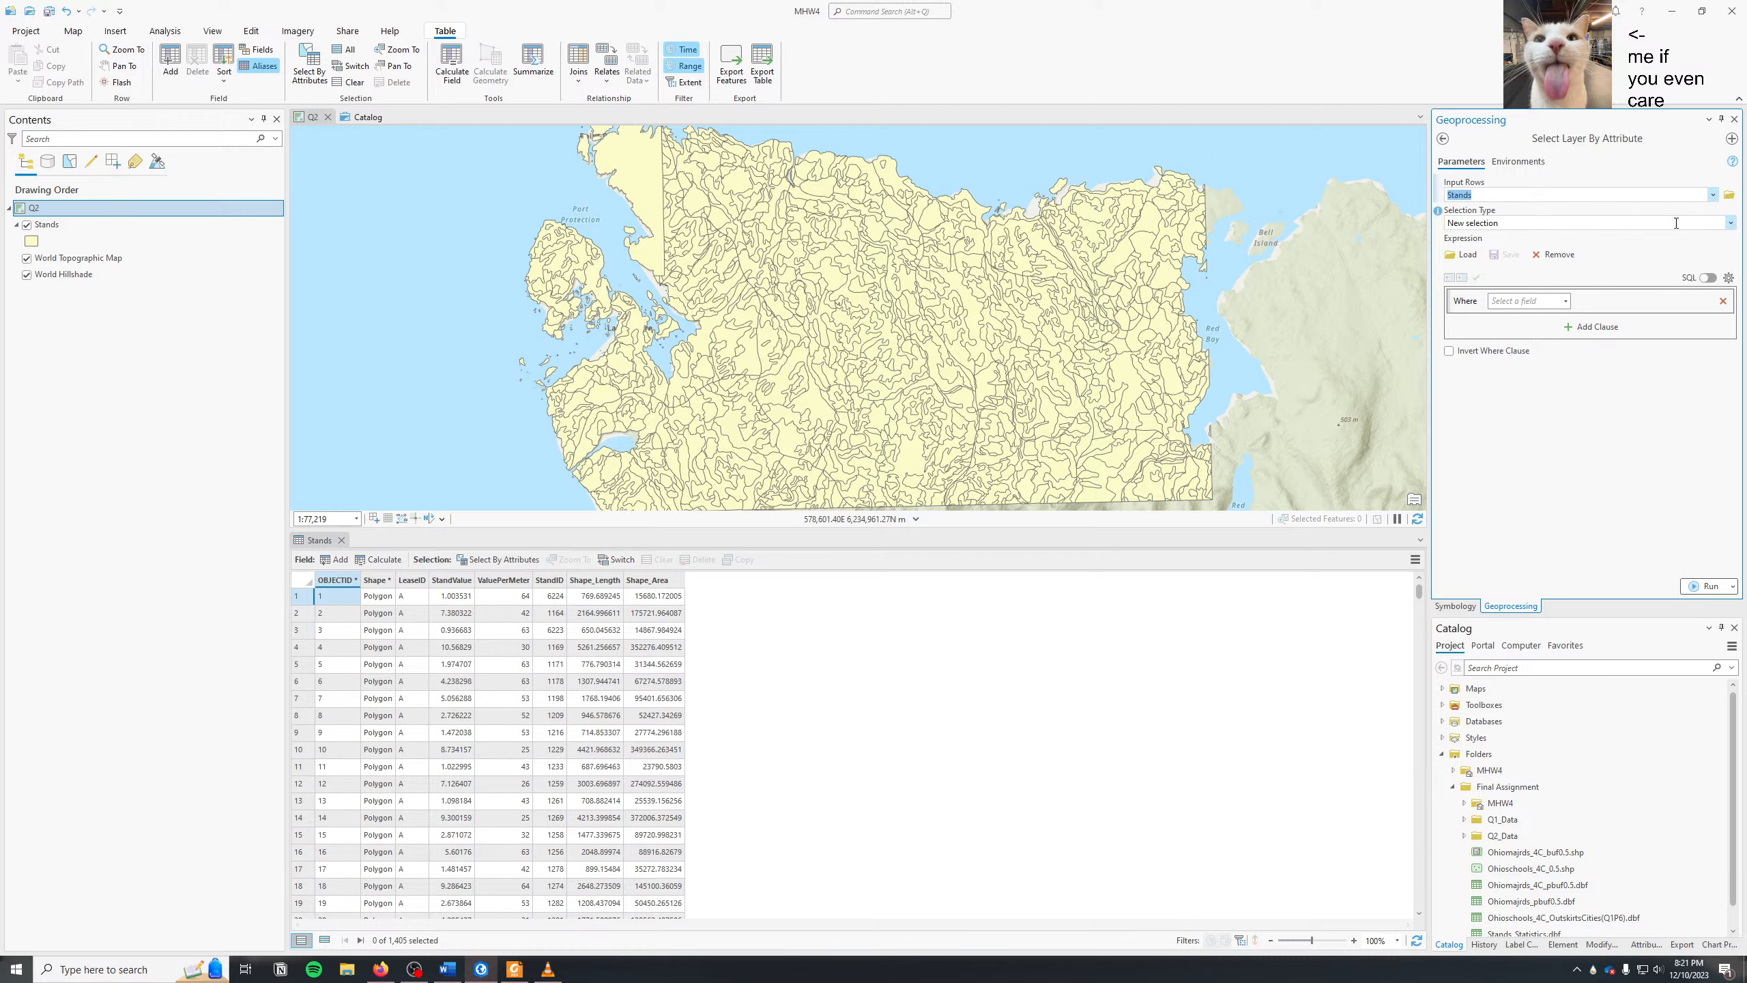
pyautogui.click(1731, 223)
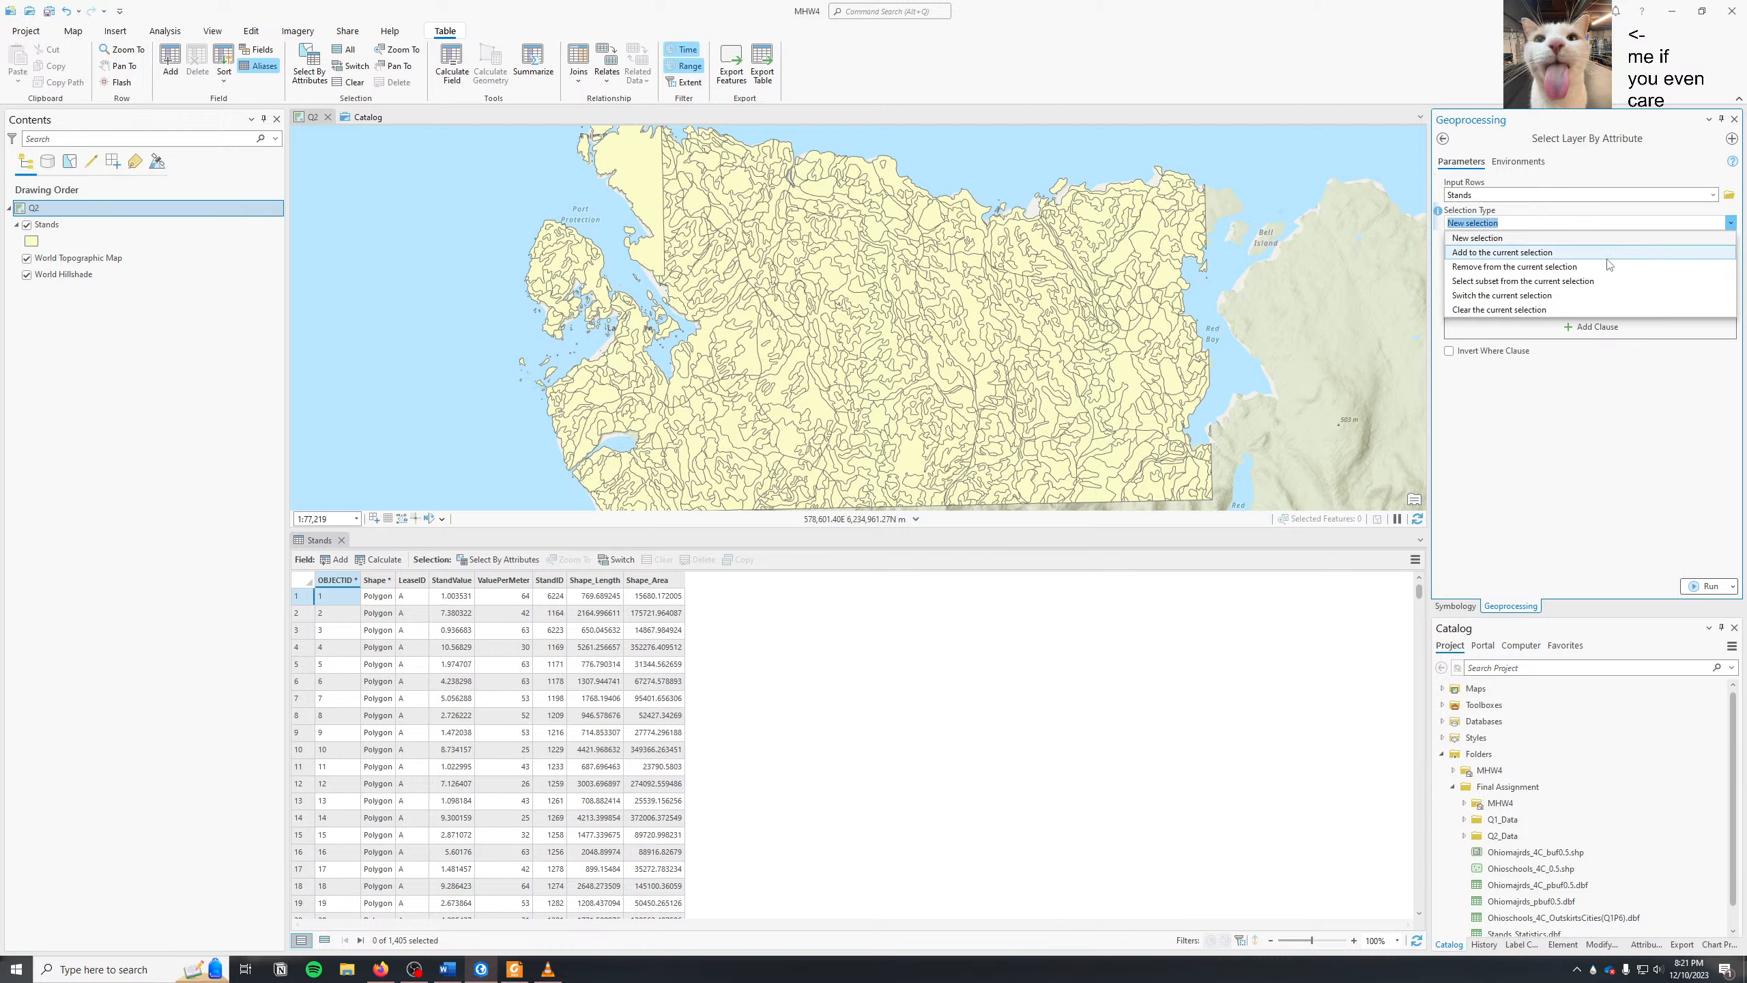
pyautogui.click(1577, 239)
pyautogui.click(1566, 301)
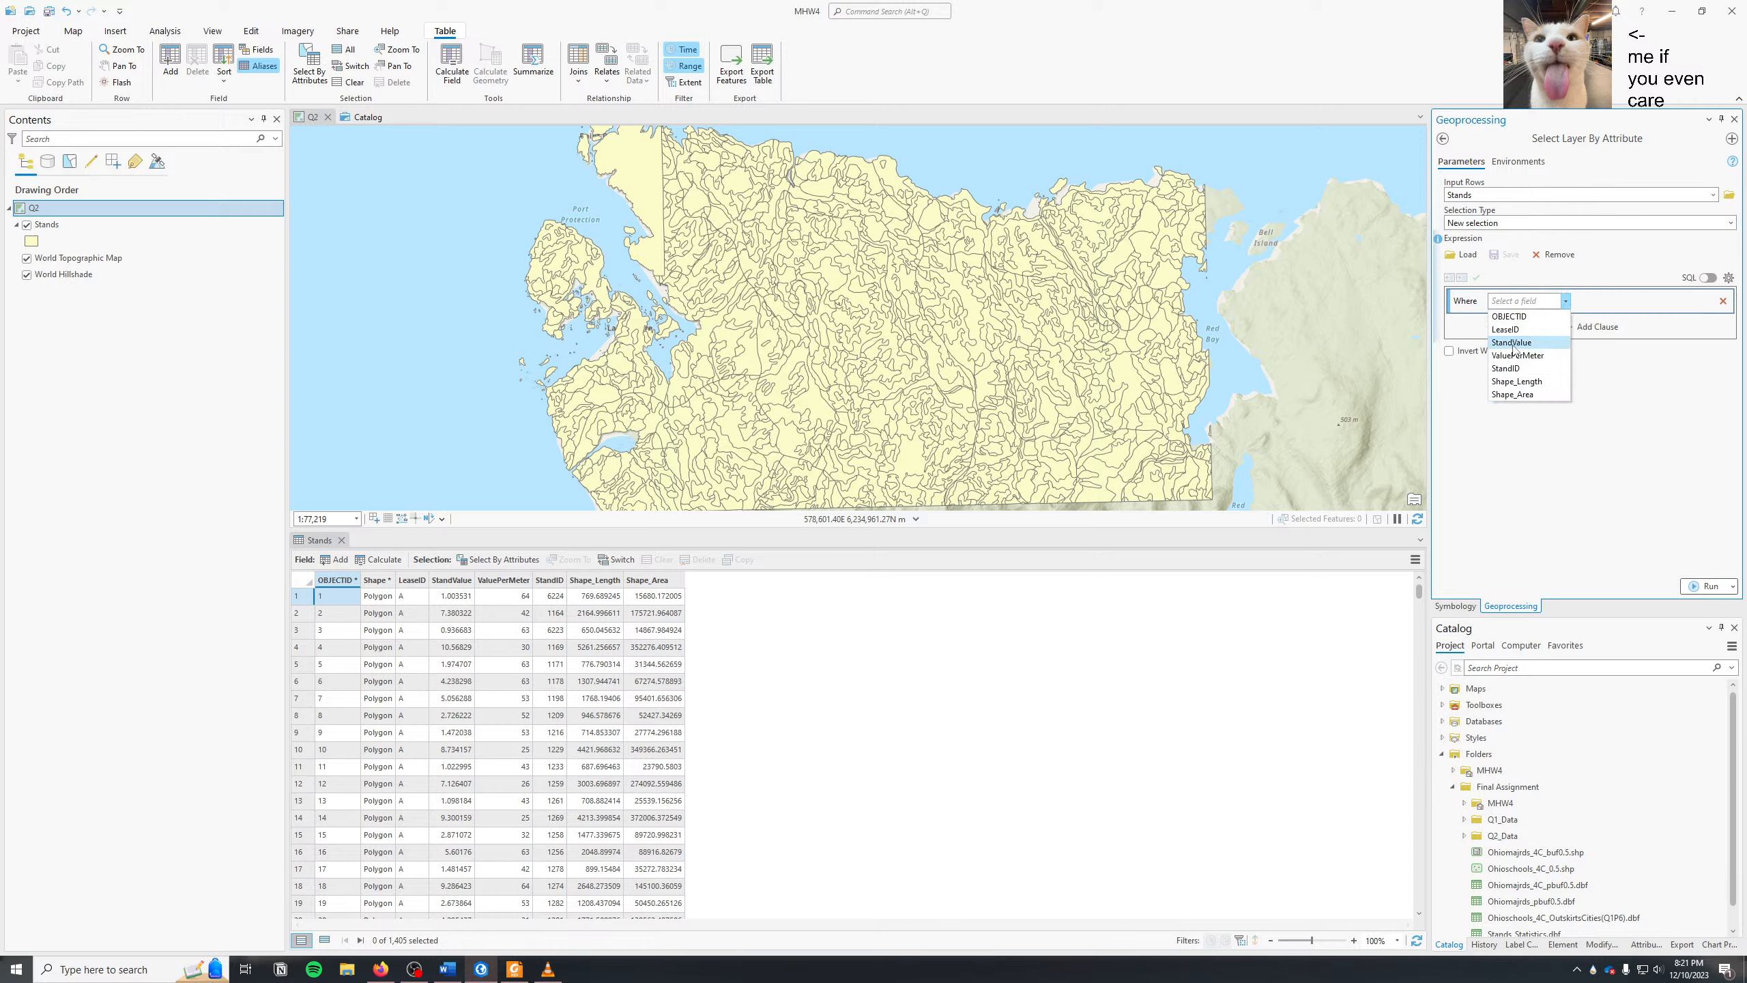
pyautogui.click(1506, 329)
pyautogui.click(1656, 303)
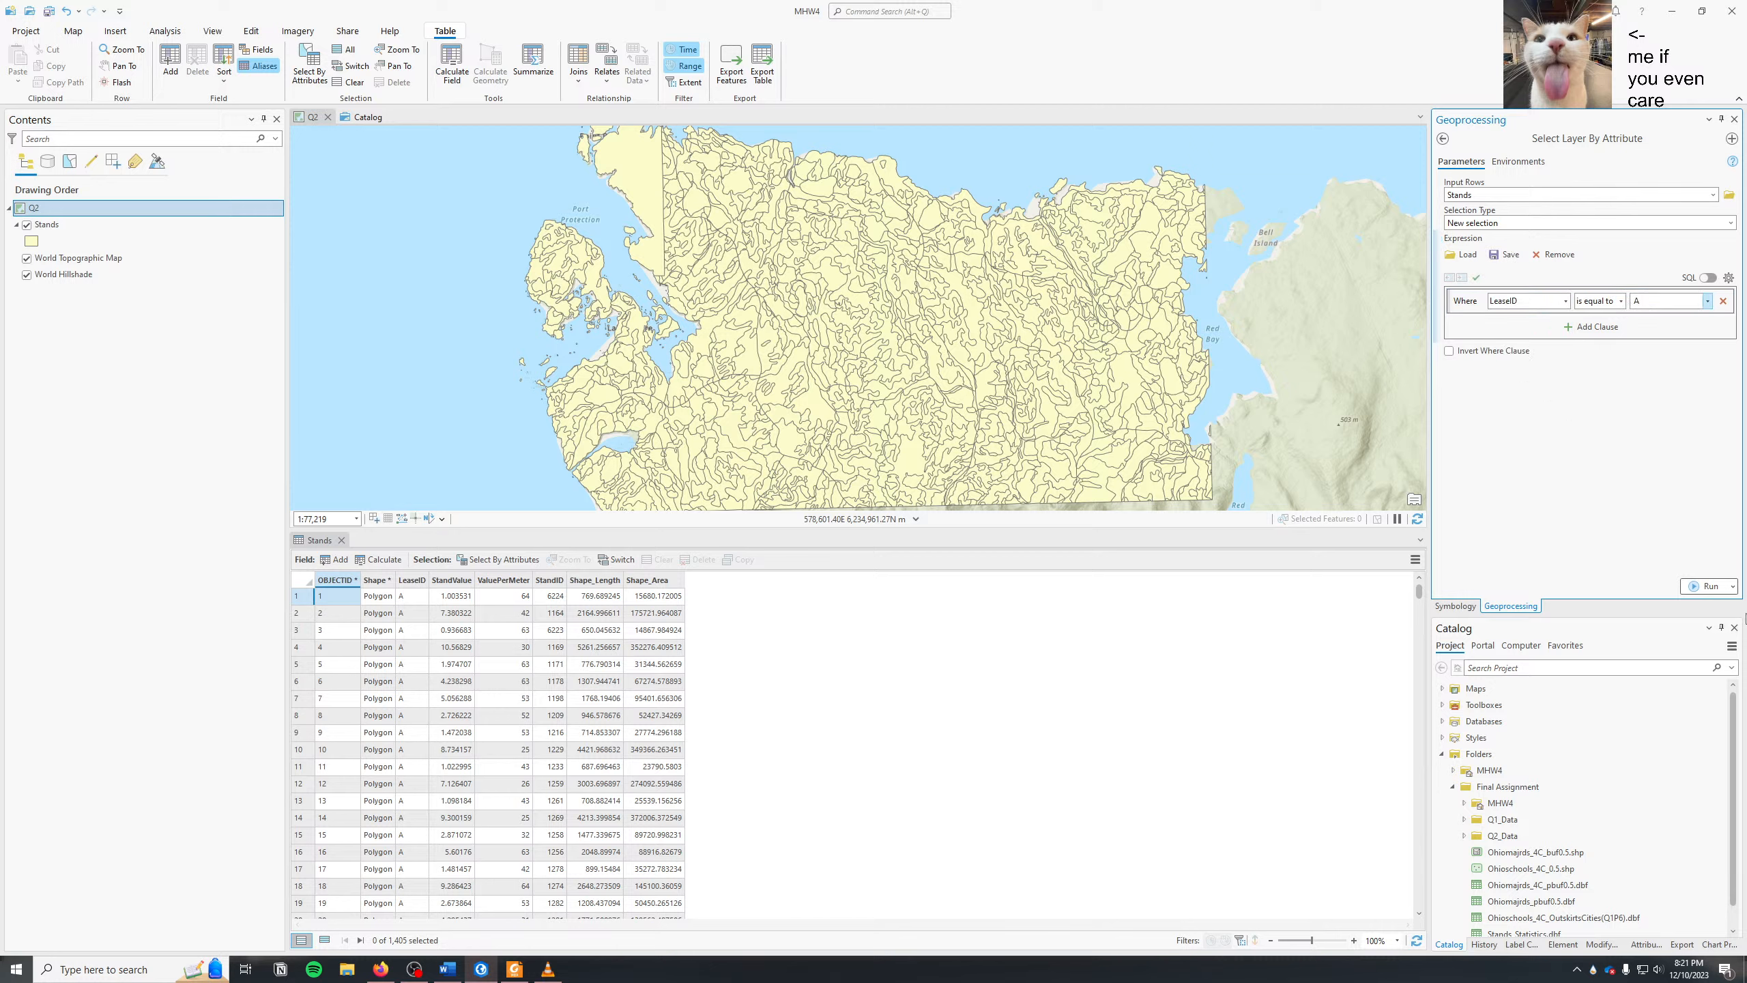
pyautogui.click(1709, 586)
pyautogui.scroll(-2, 832, 449)
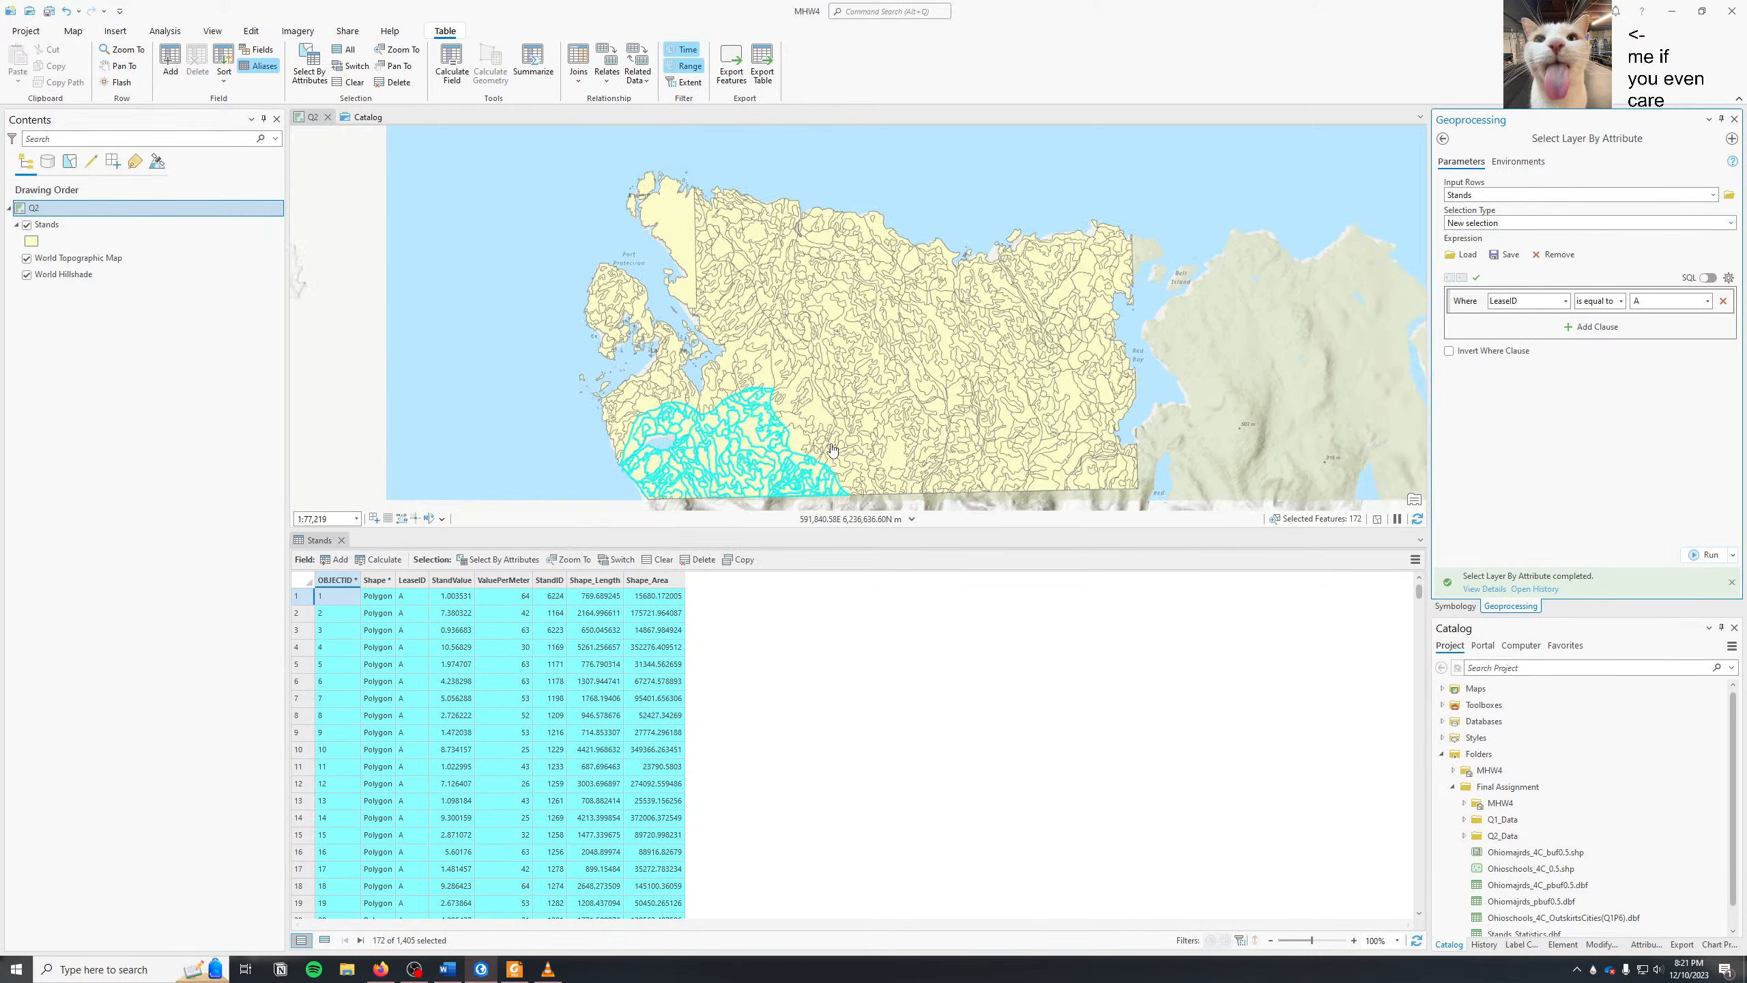
pyautogui.scroll(-4, 833, 450)
pyautogui.moveTo(832, 483); pyautogui.dragTo(850, 438)
pyautogui.scroll(2, 829, 387)
pyautogui.scroll(2, 849, 423)
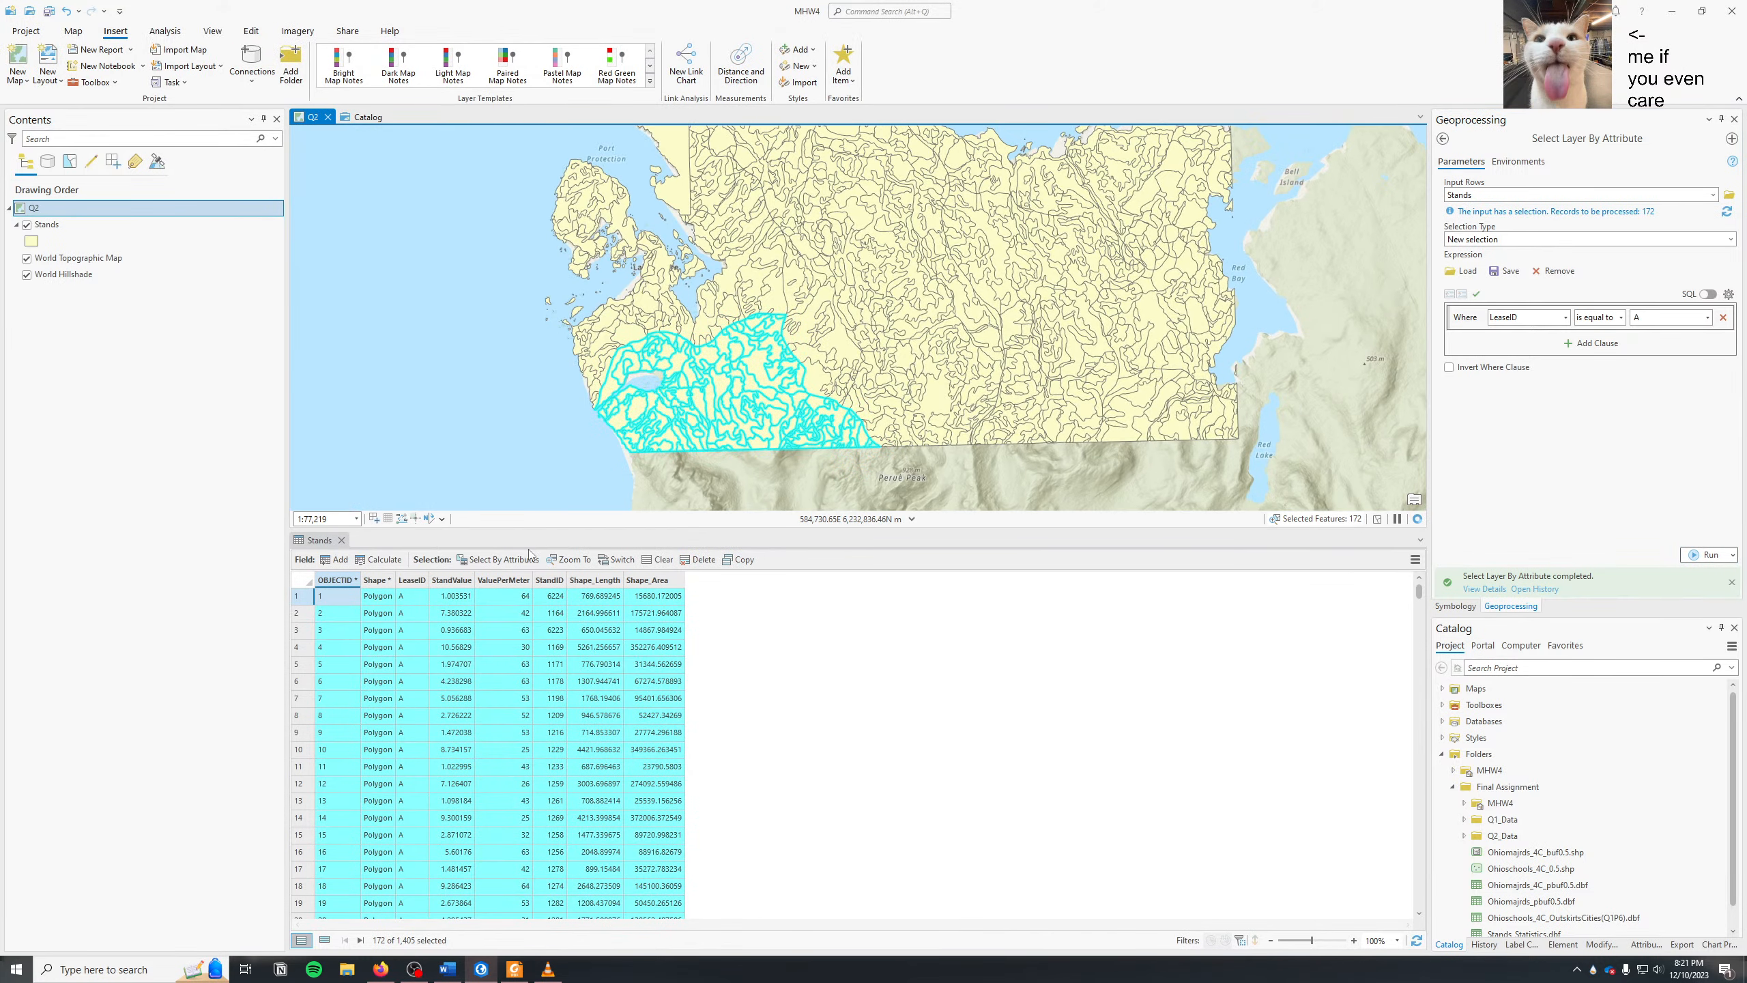
# - Export the selected lease A features of Stands as StandsA.shp, and hide Stands to check the output on the map
pyautogui.rightClick(126, 232)
pyautogui.moveTo(207, 557)
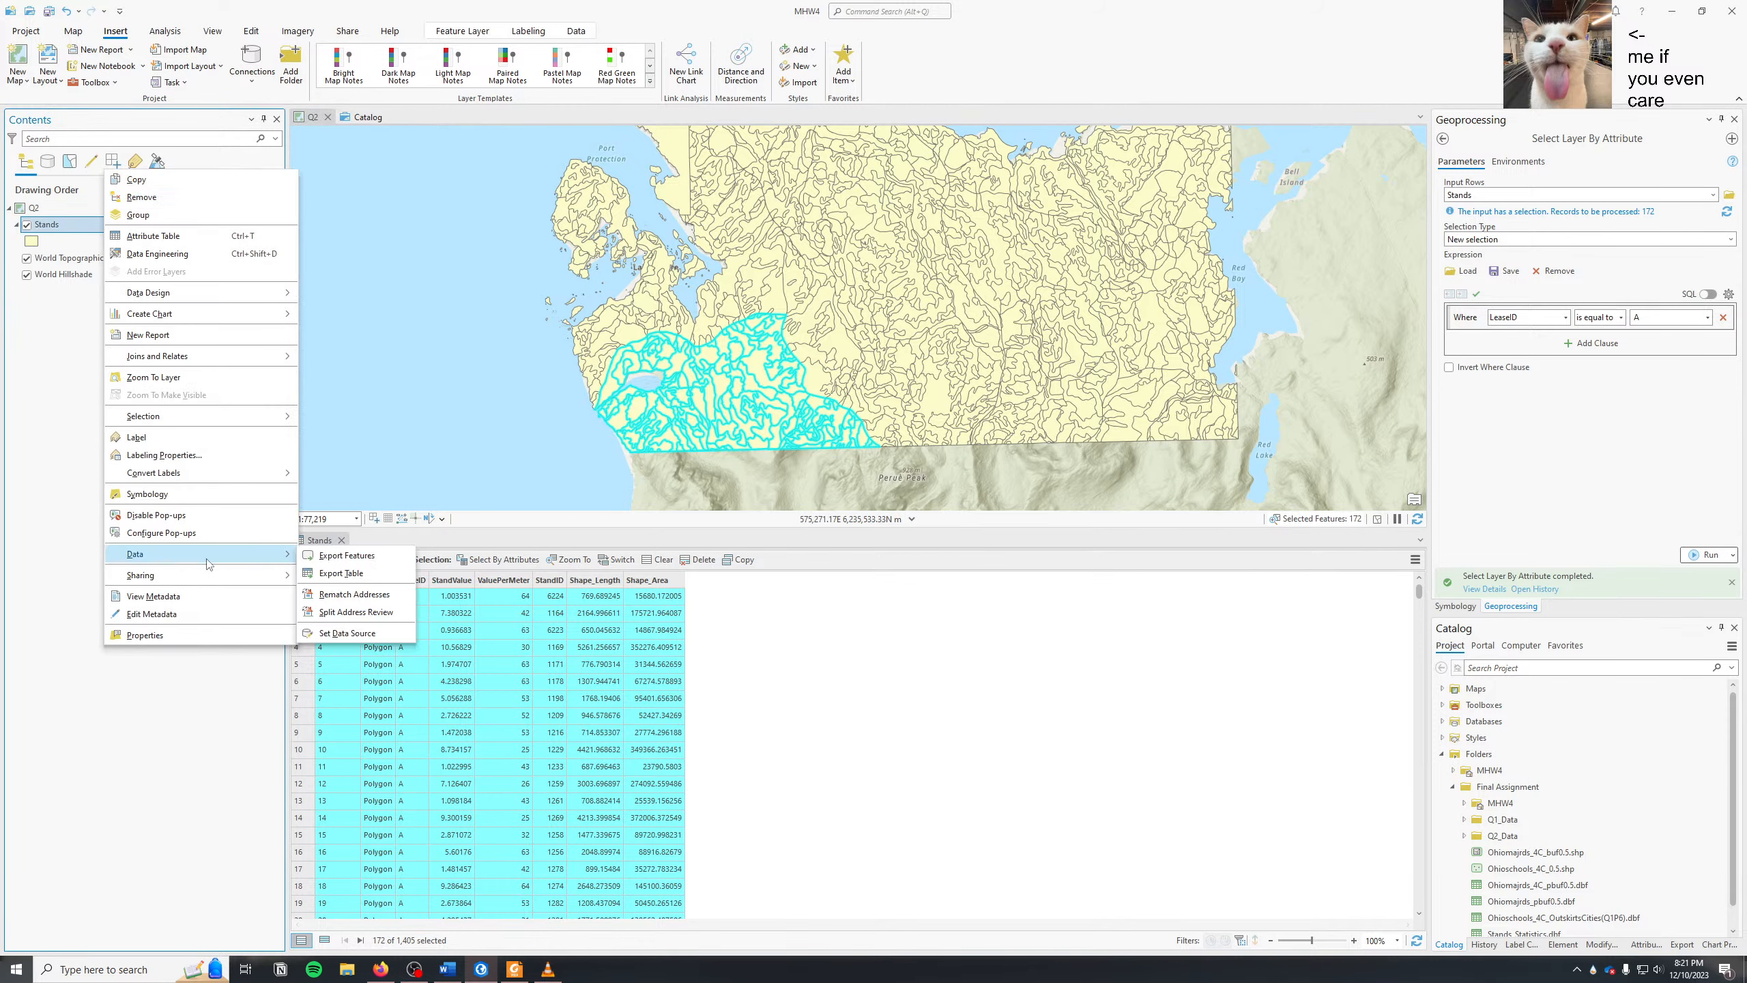
pyautogui.click(365, 556)
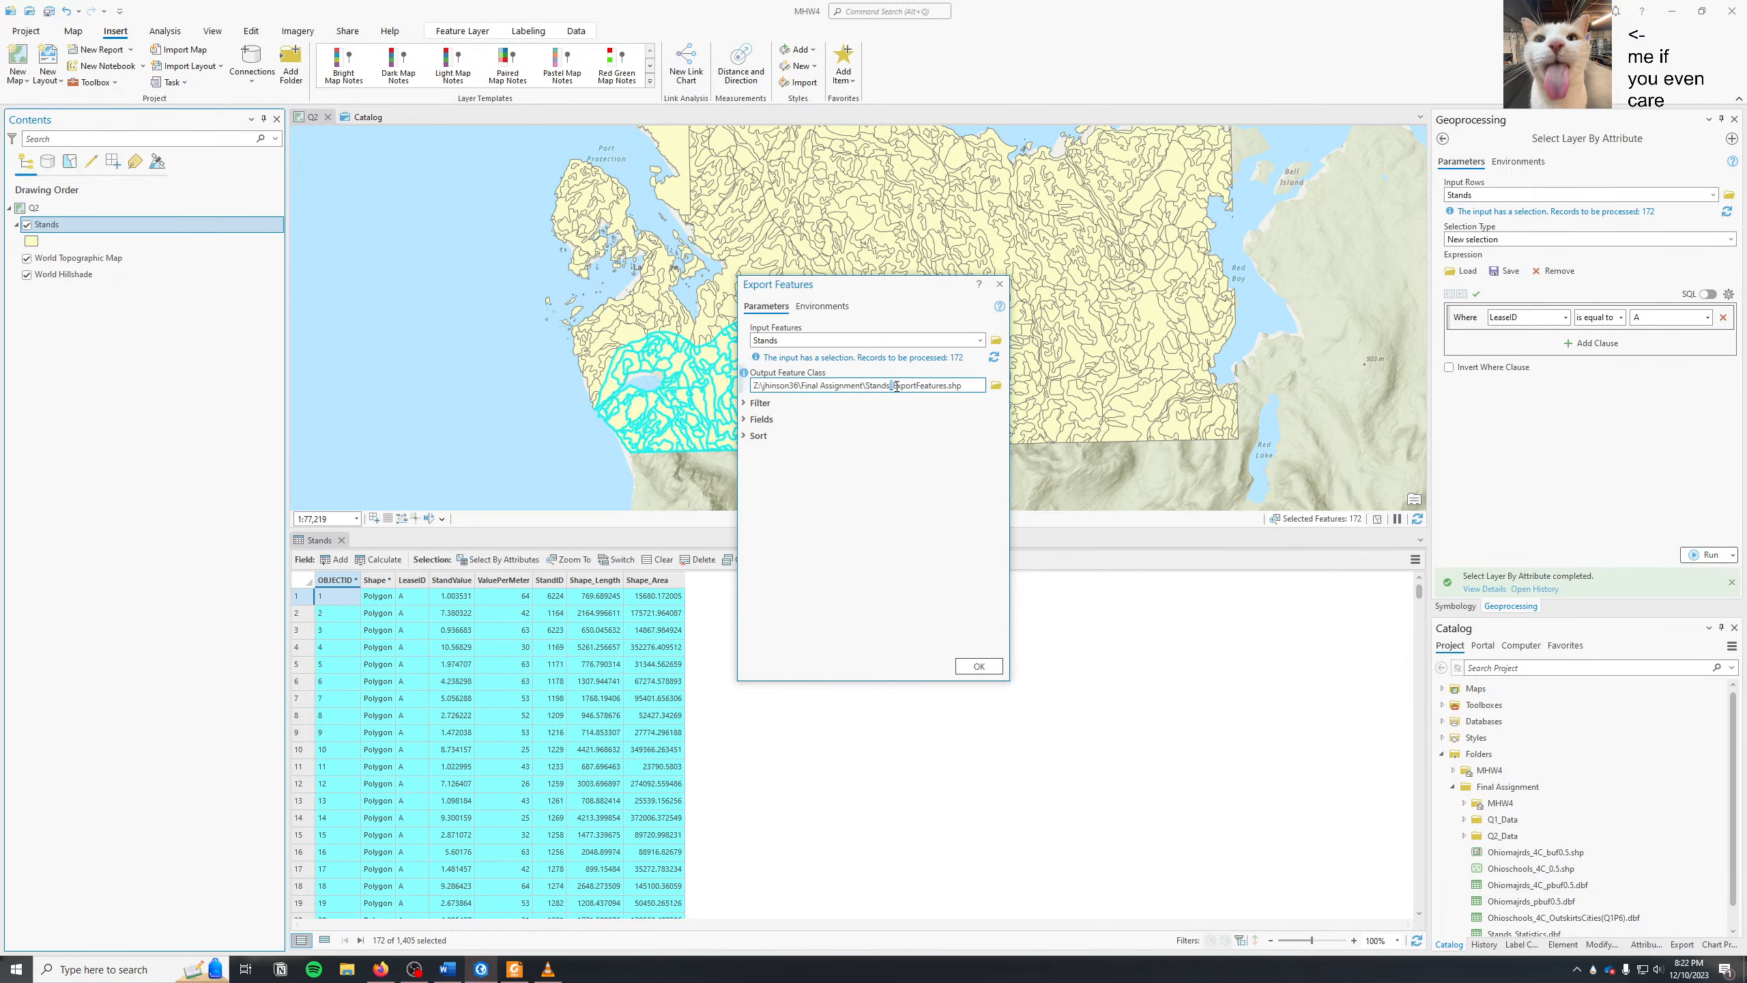
pyautogui.moveTo(896, 386); pyautogui.dragTo(951, 385)
pyautogui.write('A')
pyautogui.click(759, 404)
pyautogui.click(760, 404)
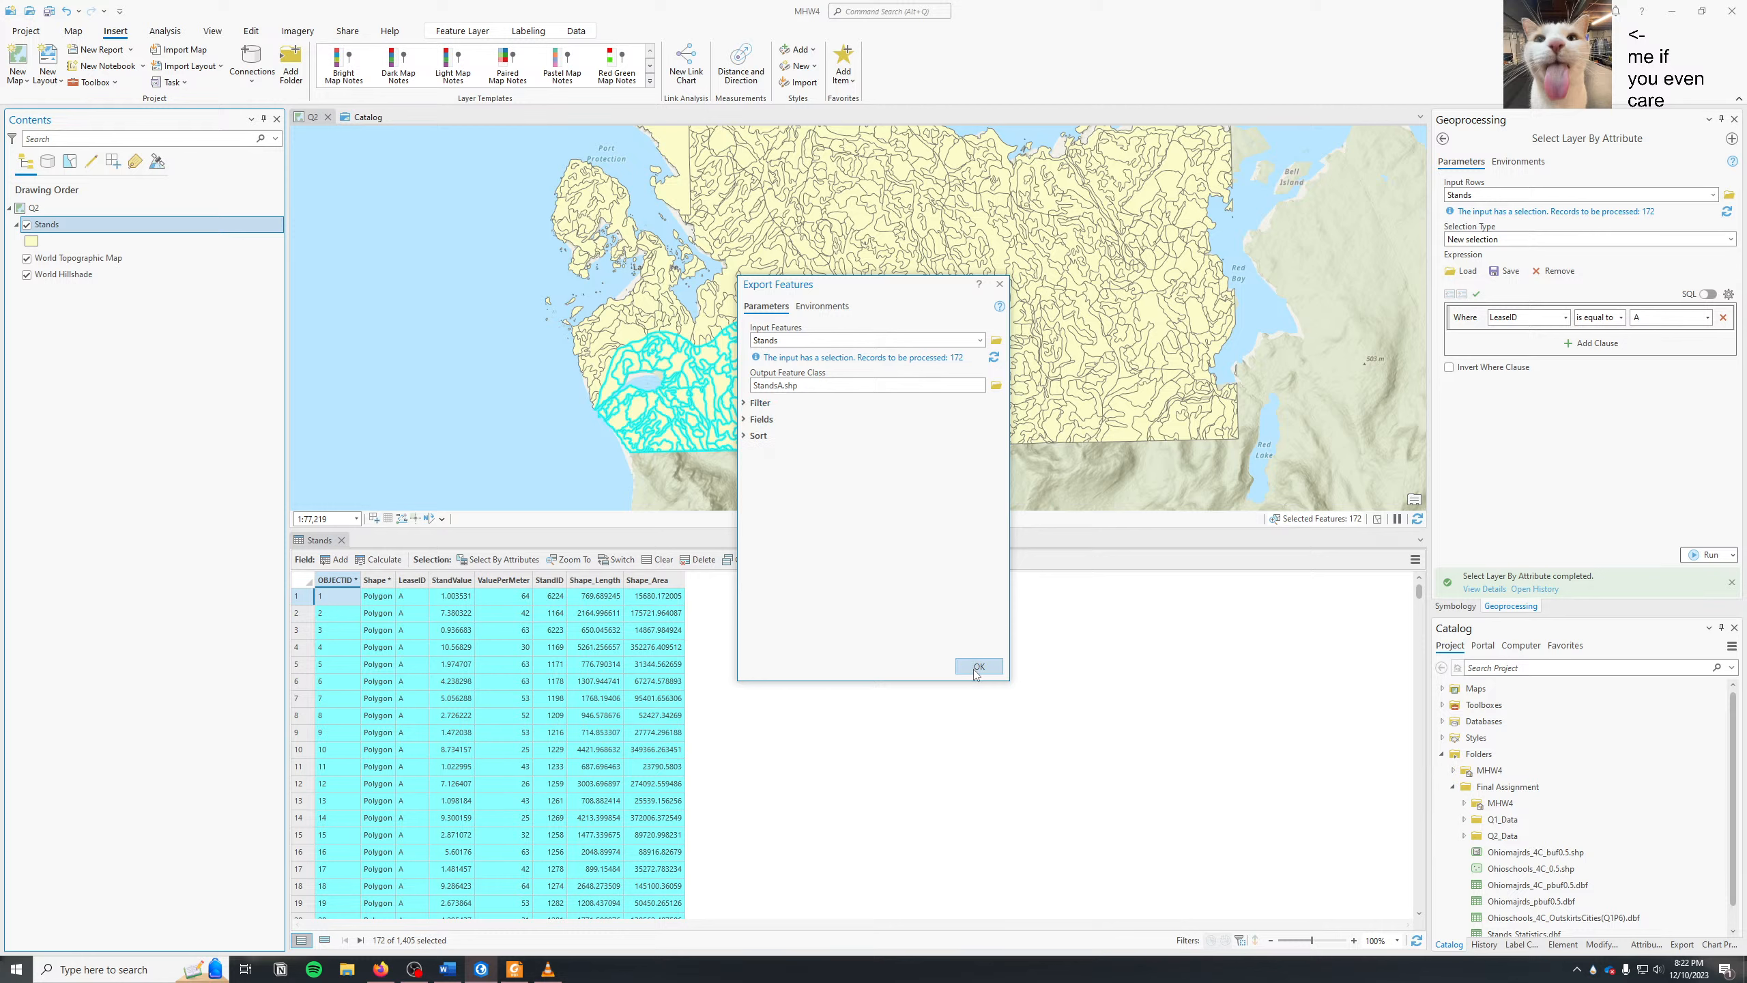
pyautogui.click(761, 420)
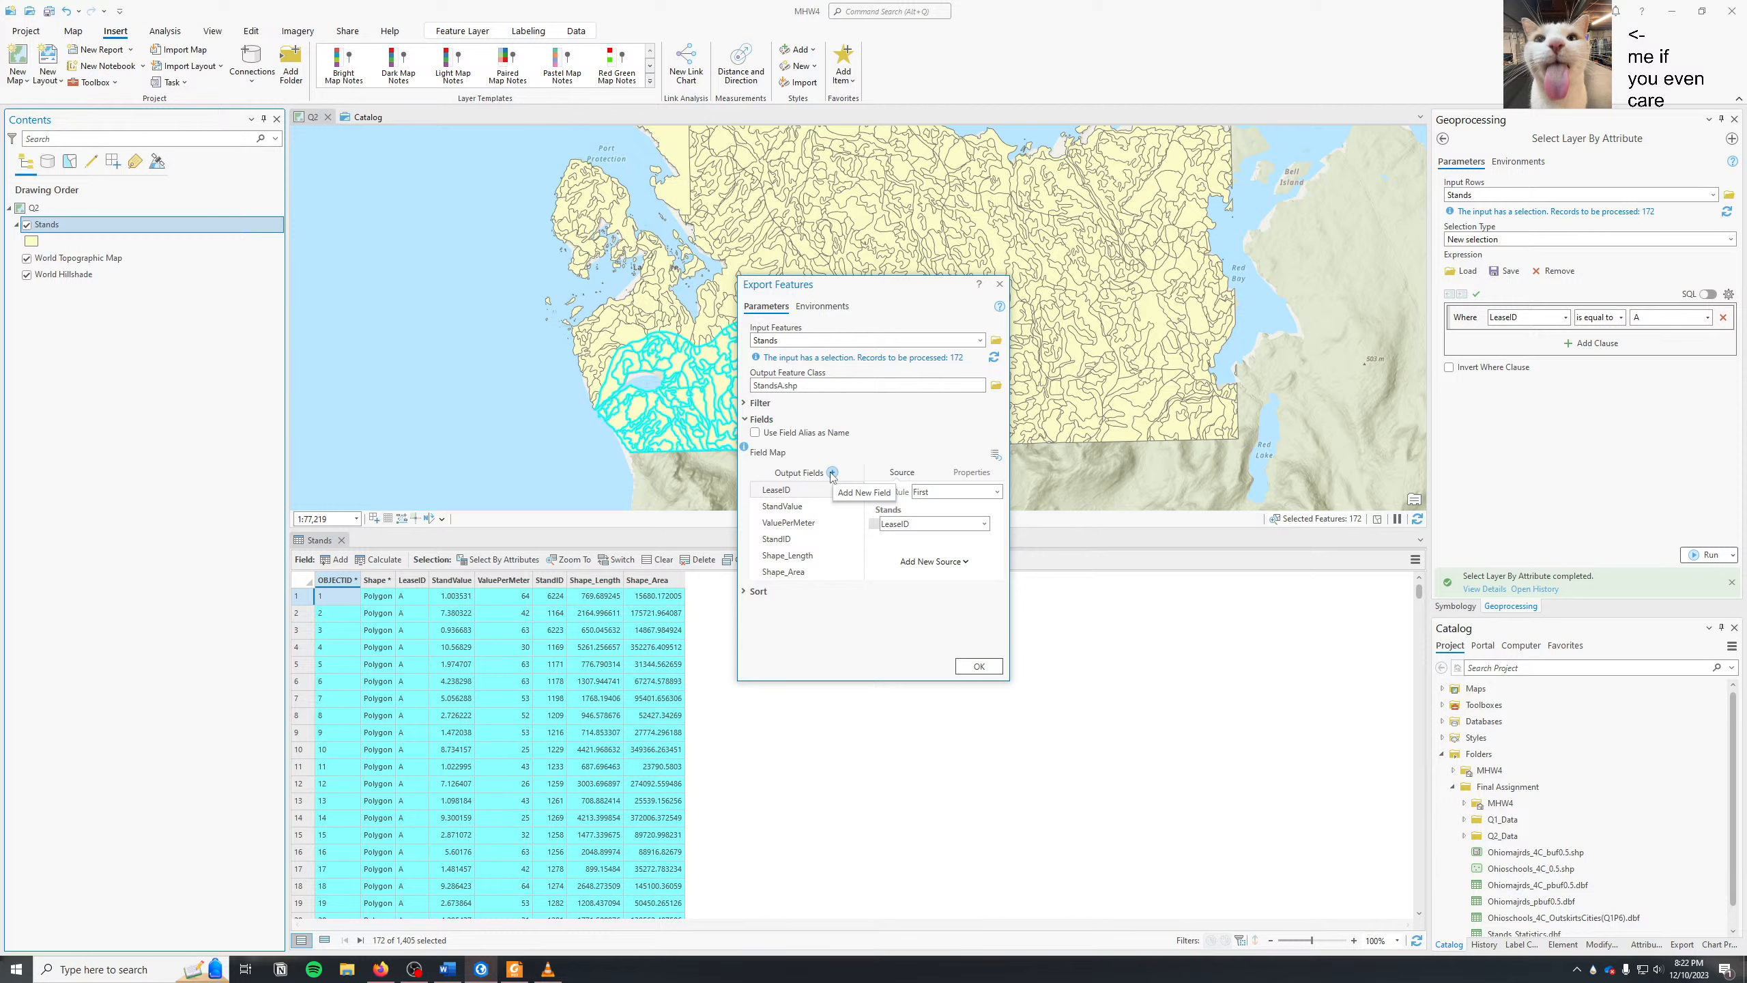
pyautogui.click(978, 667)
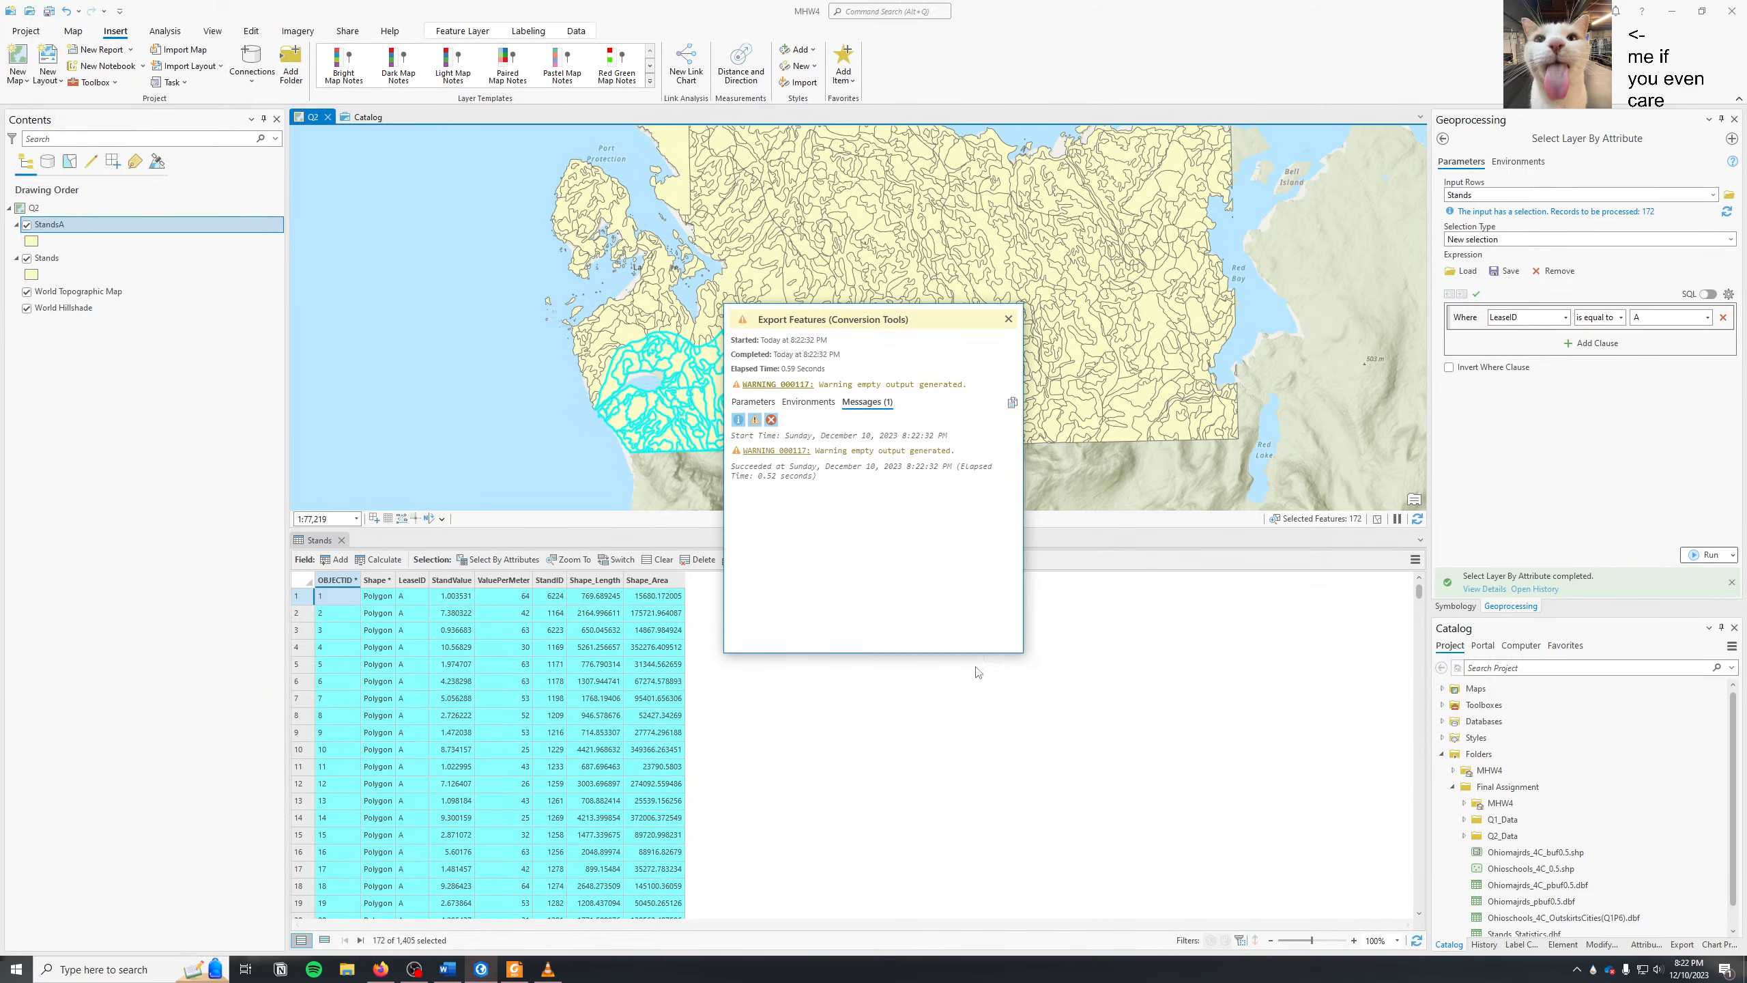
pyautogui.click(1009, 320)
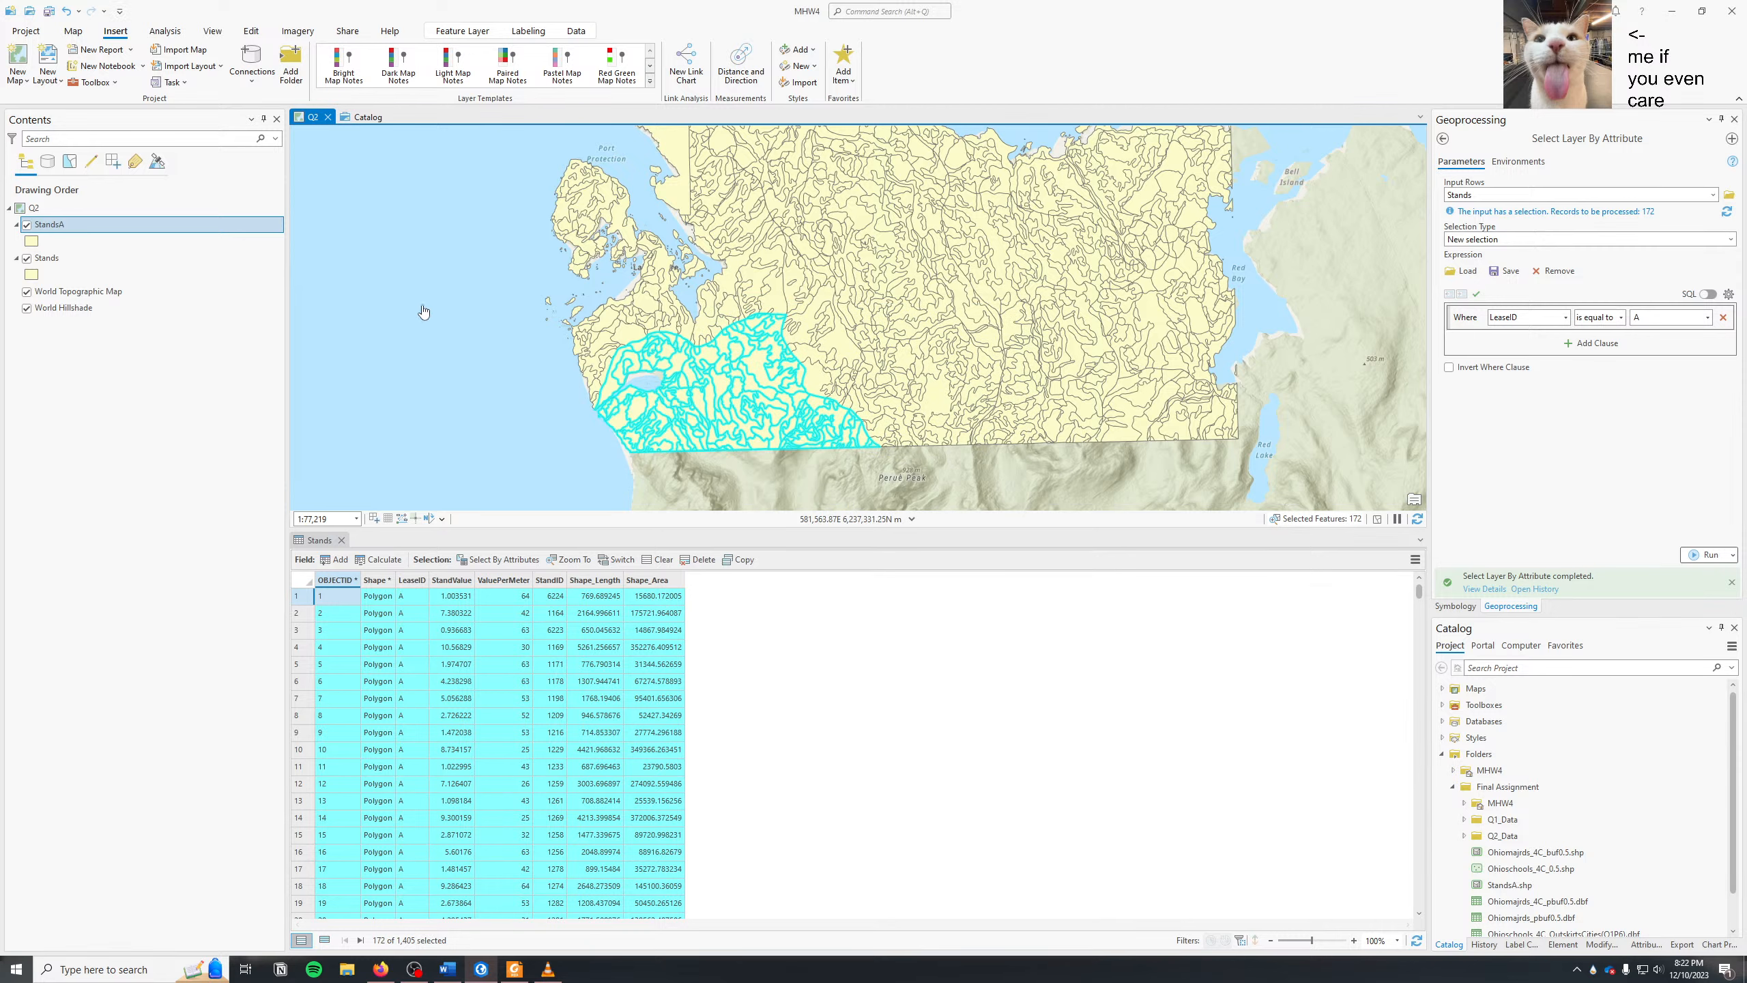
pyautogui.click(28, 263)
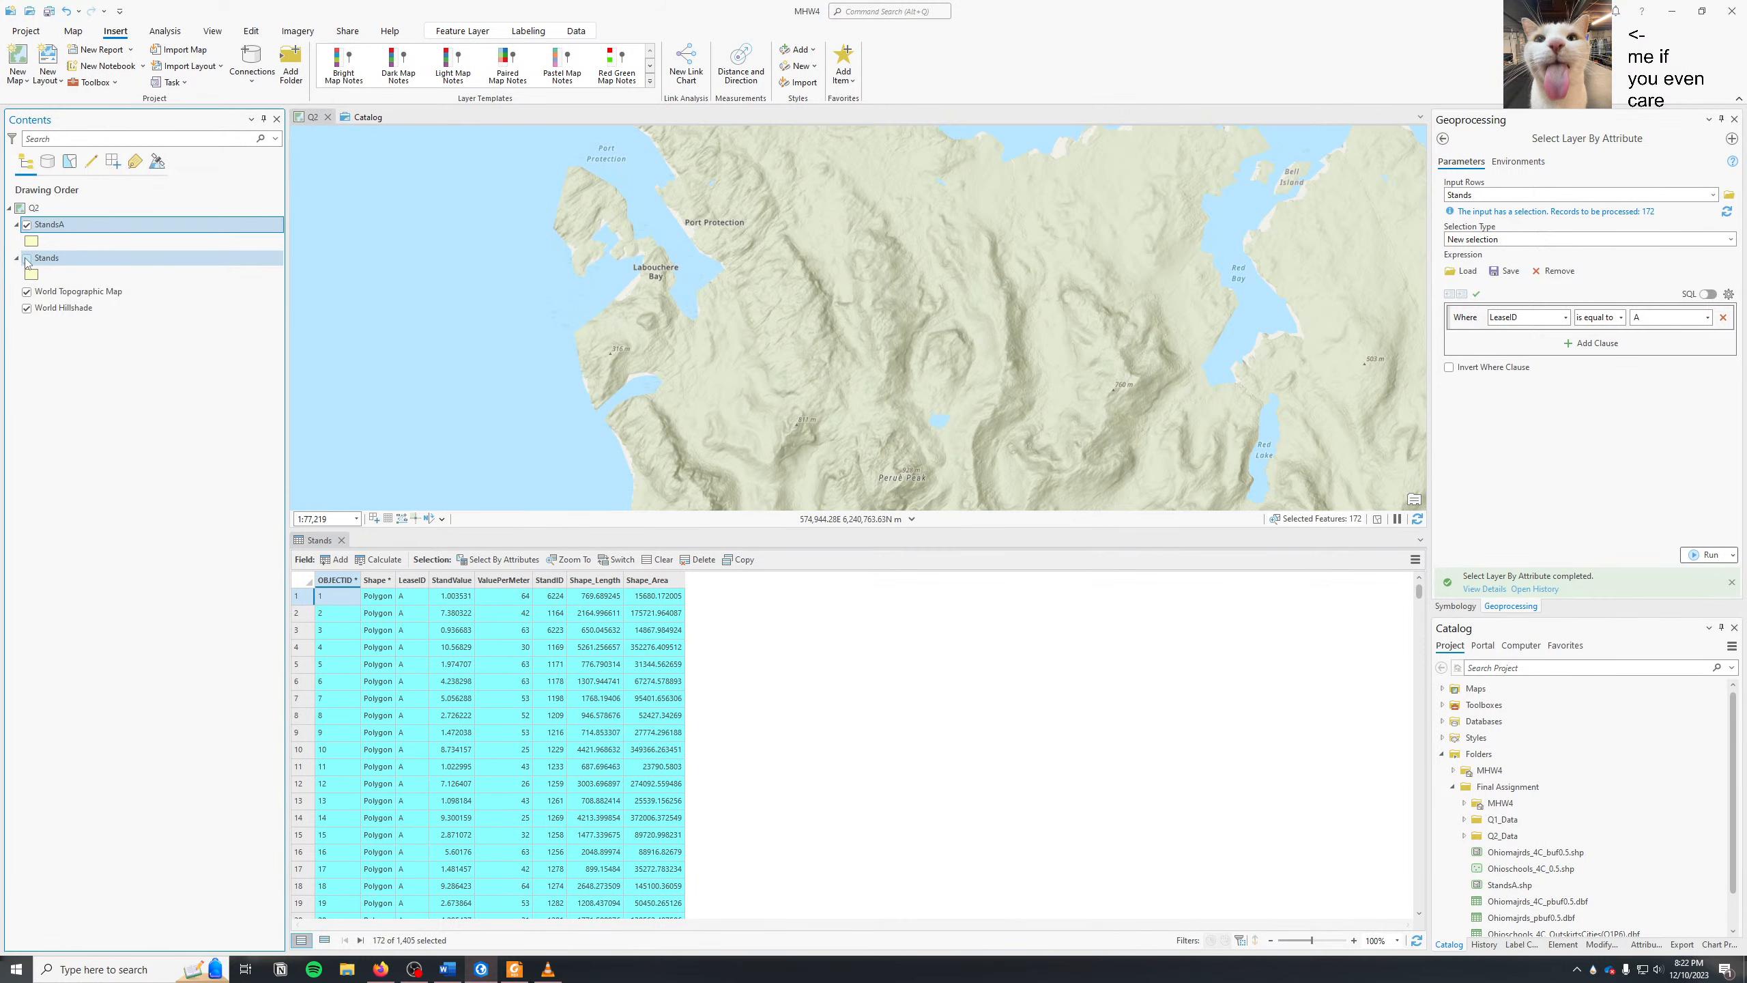
# - Start another feature export of Stands, choosing the Stands feature class in Q2_Data's Tongass.gdb as input
pyautogui.rightClick(82, 262)
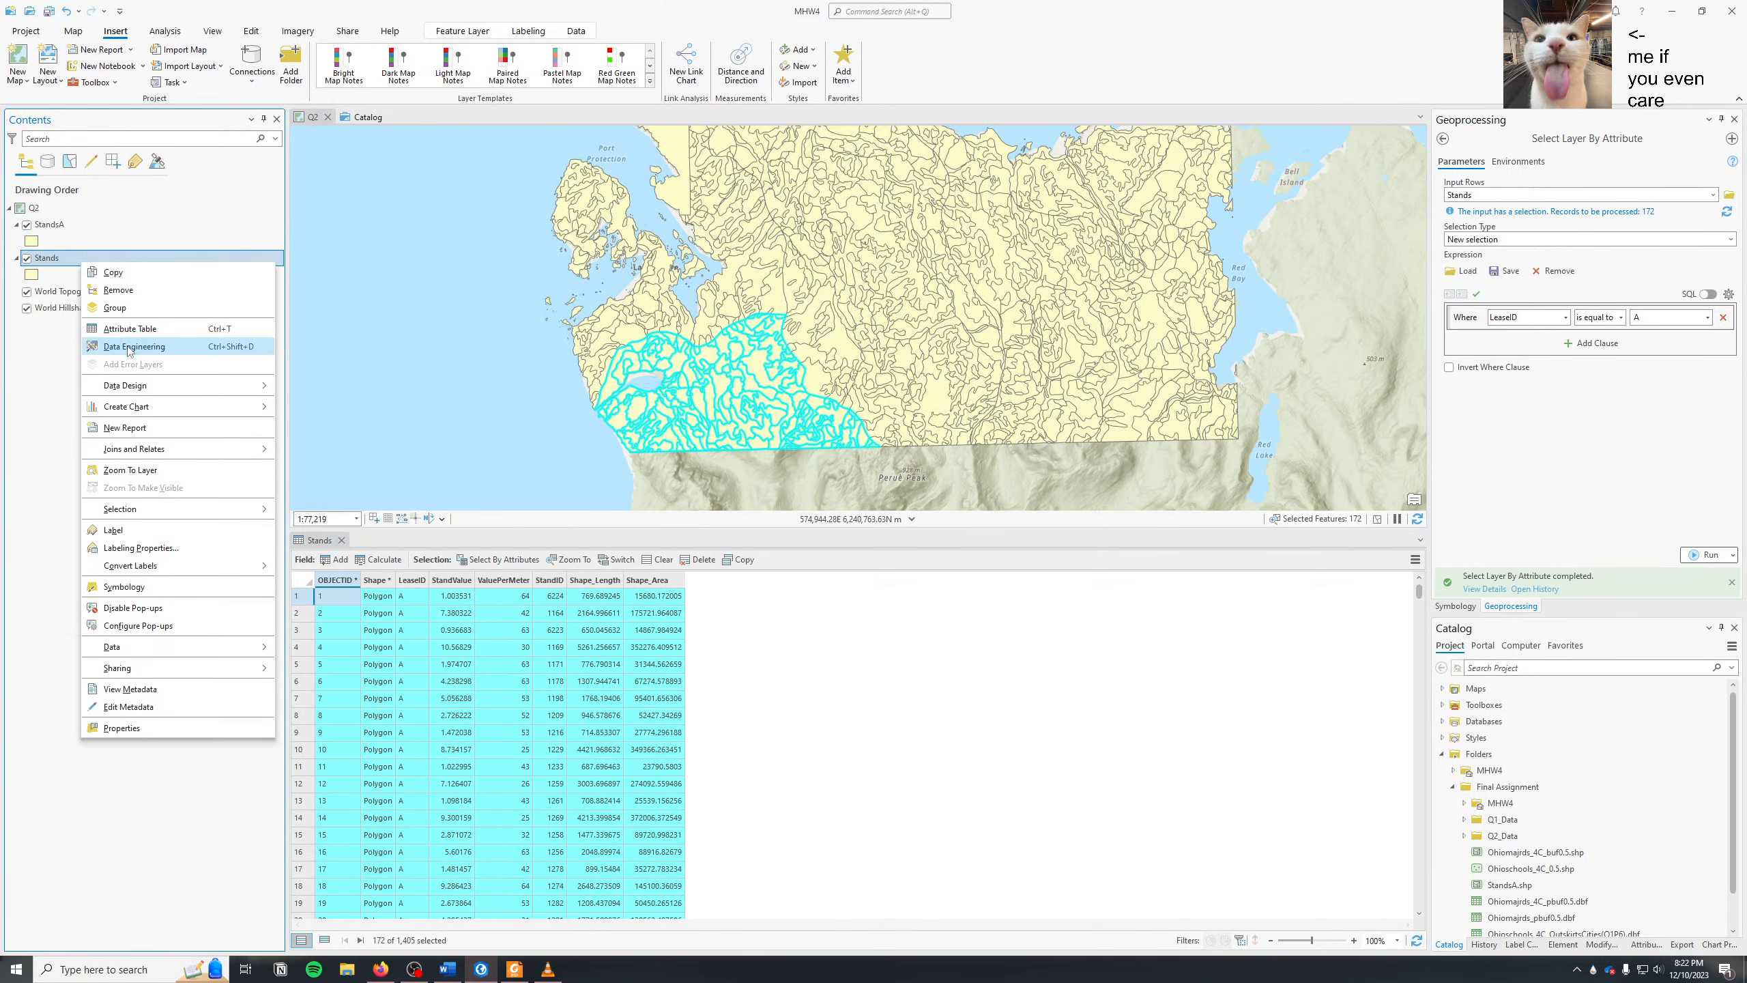
pyautogui.moveTo(196, 649)
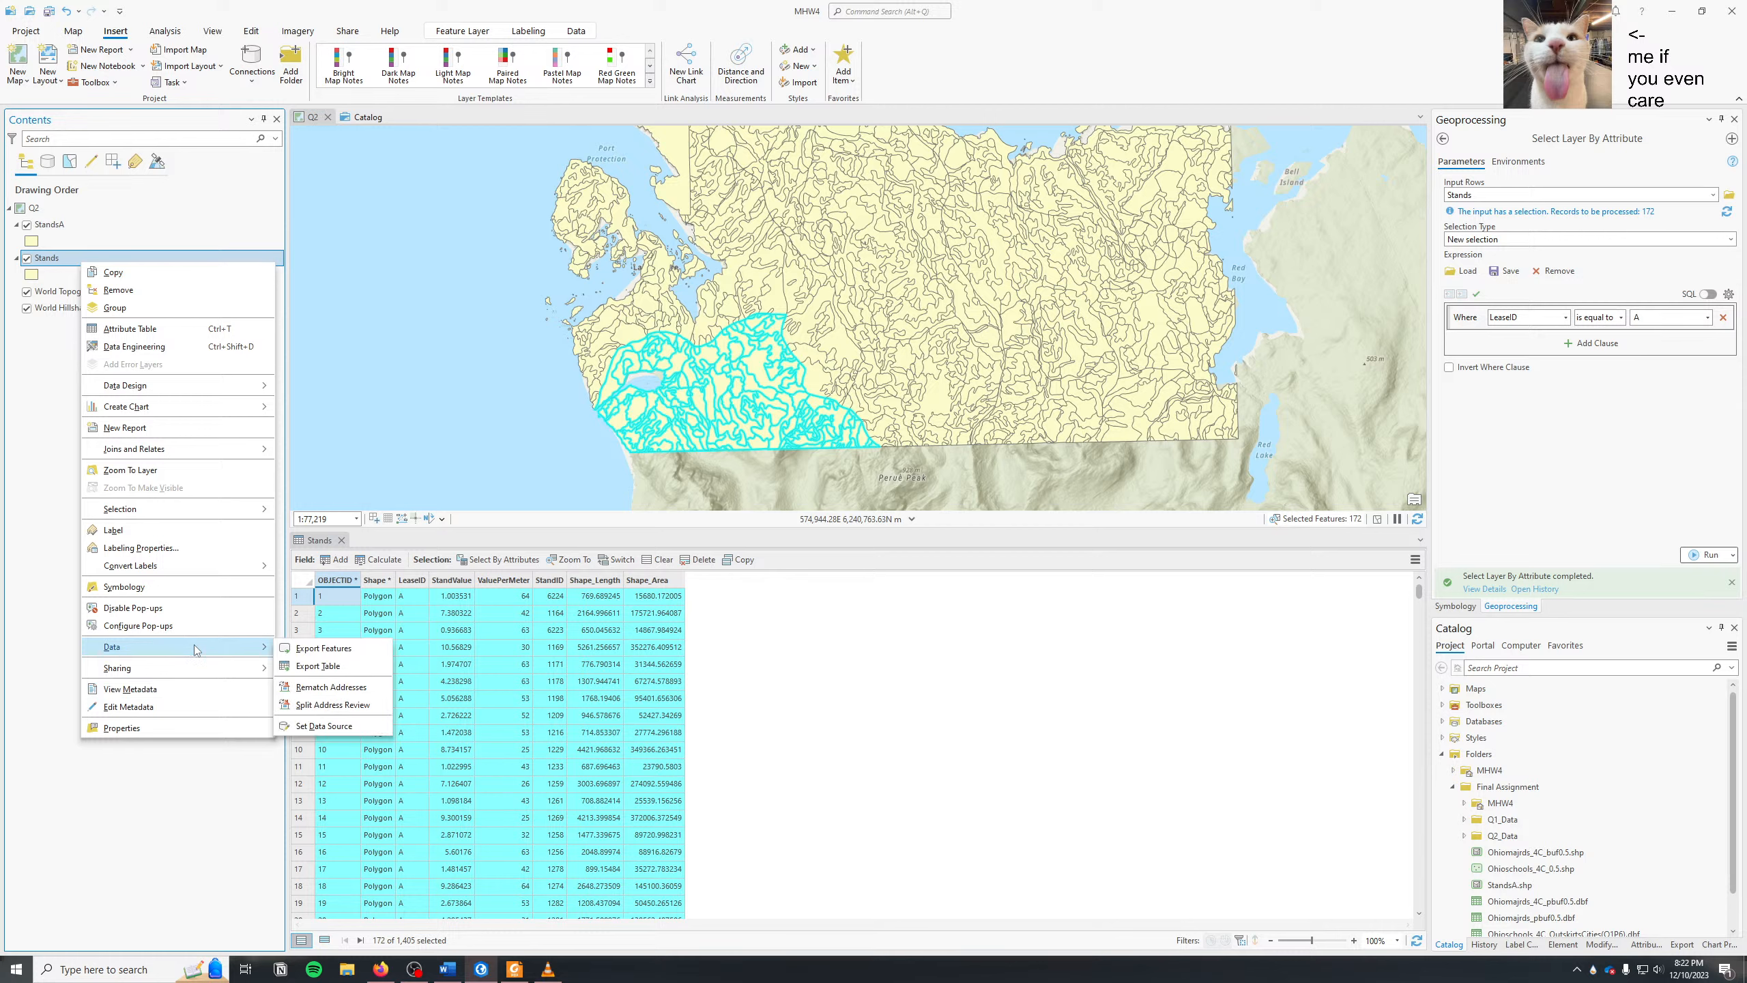
pyautogui.click(318, 648)
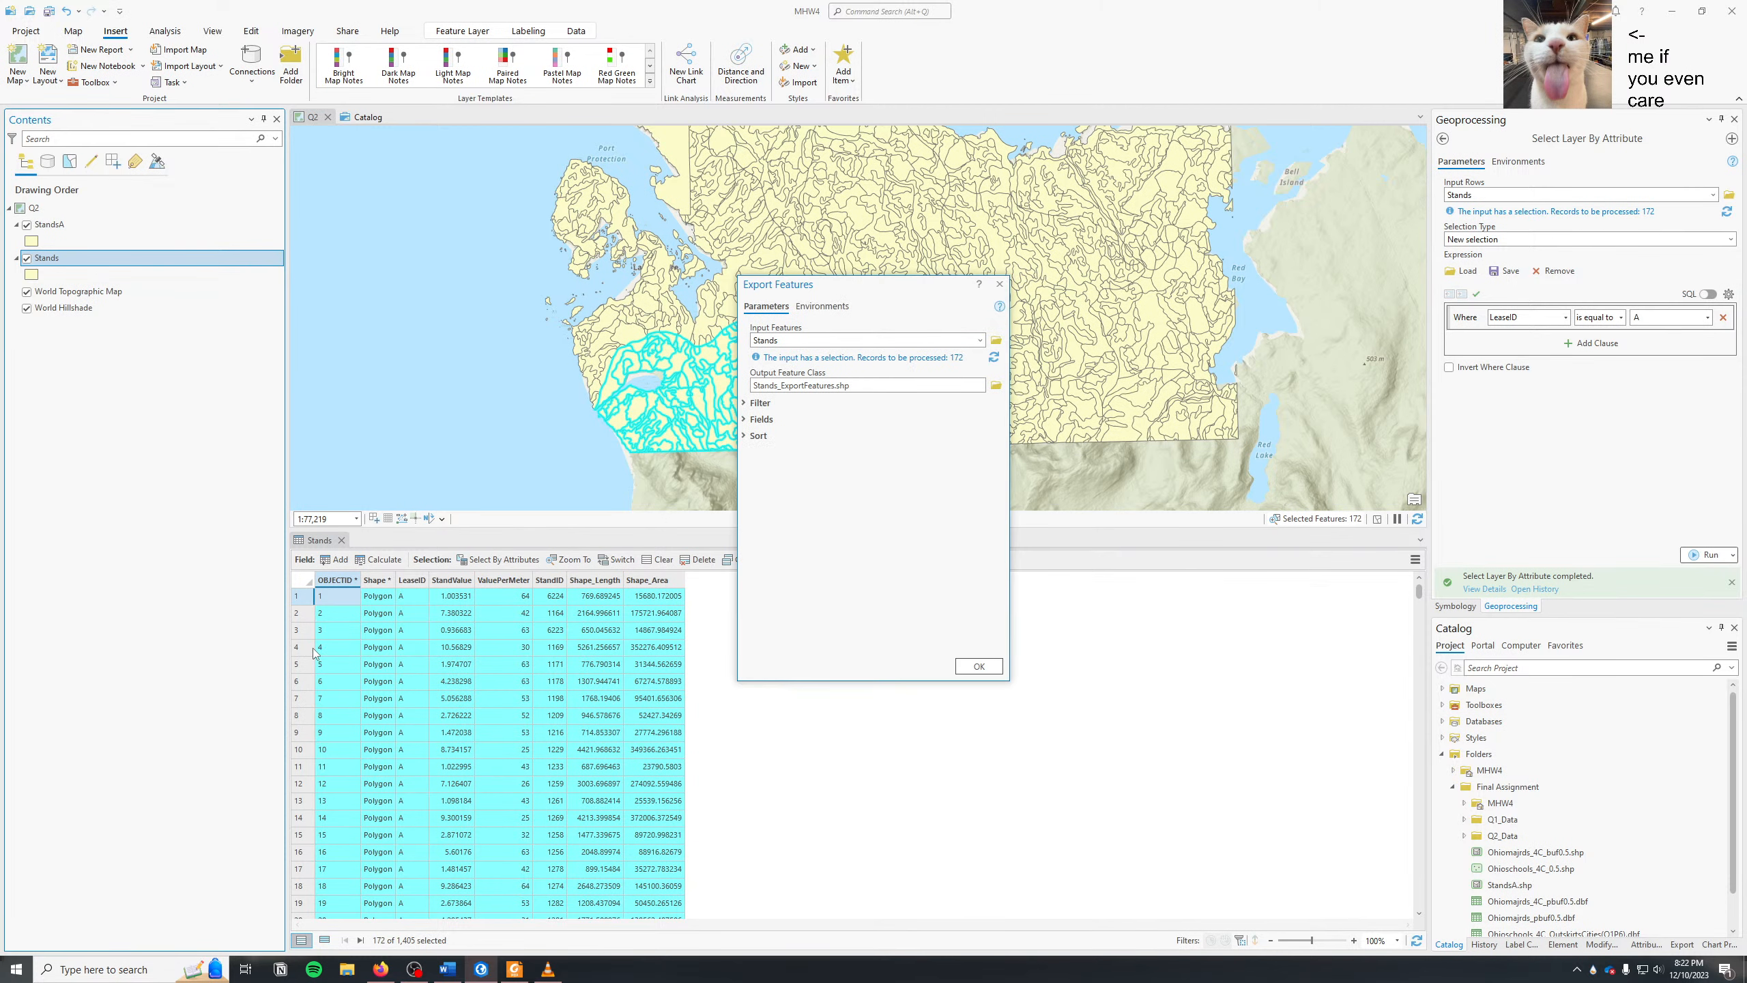
pyautogui.click(996, 340)
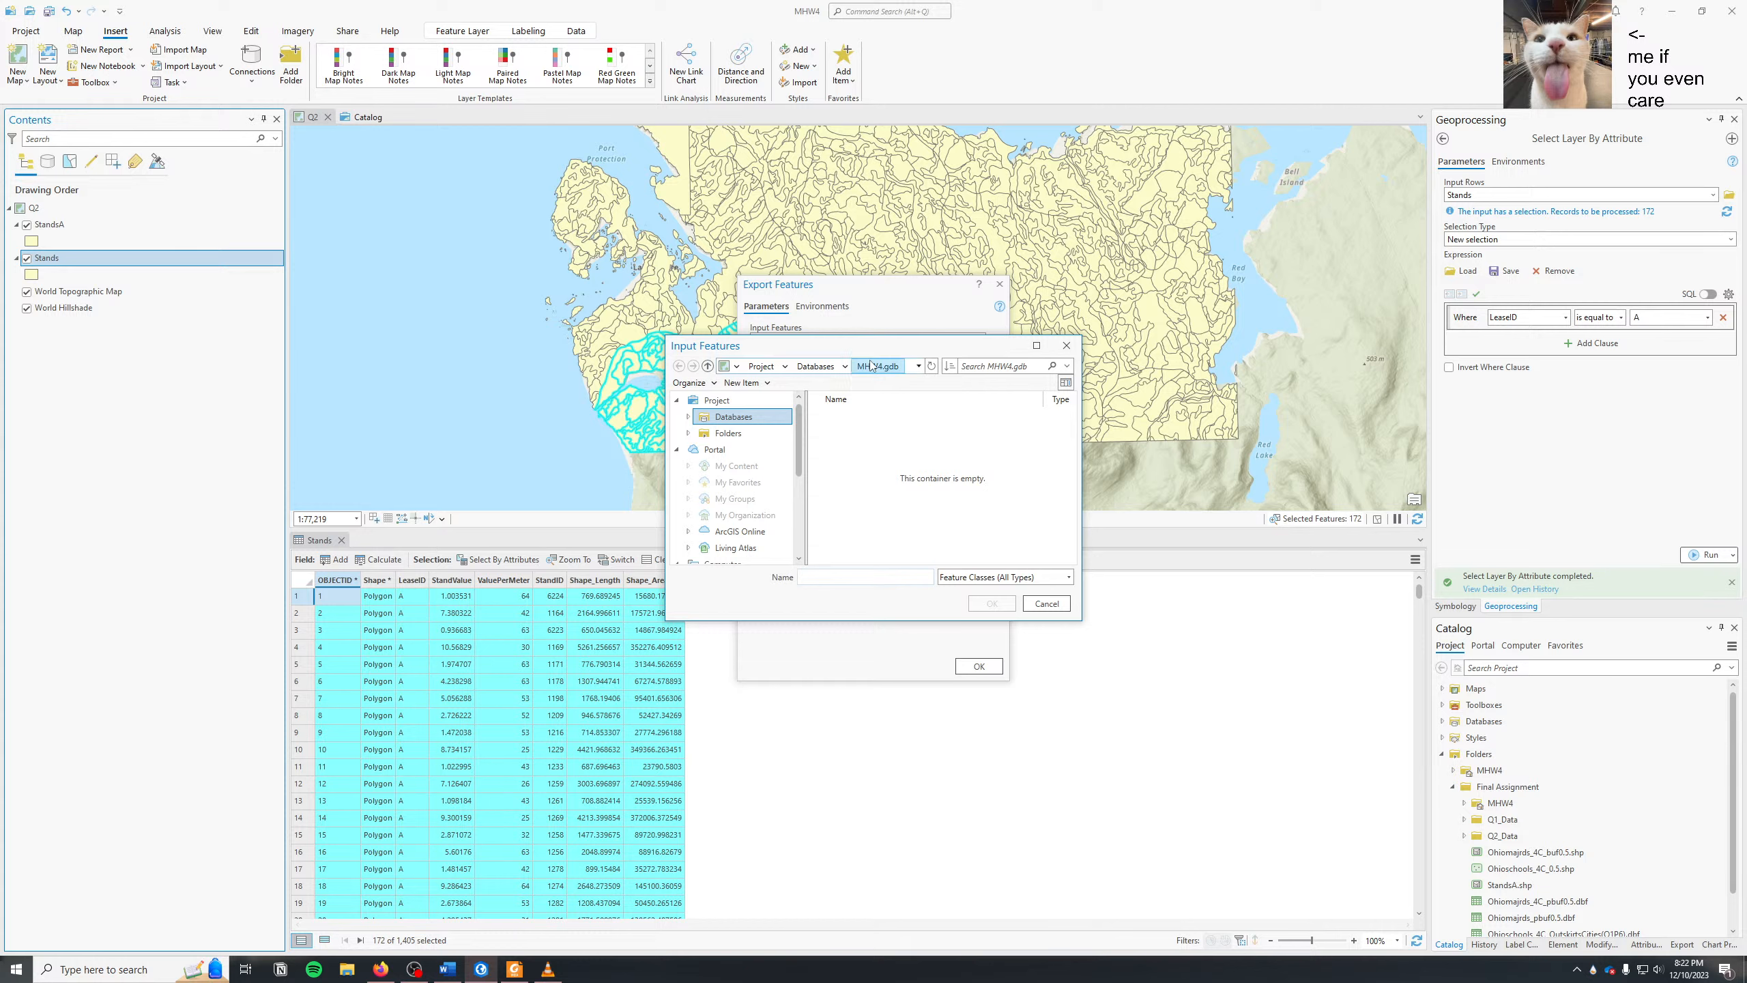
pyautogui.click(761, 366)
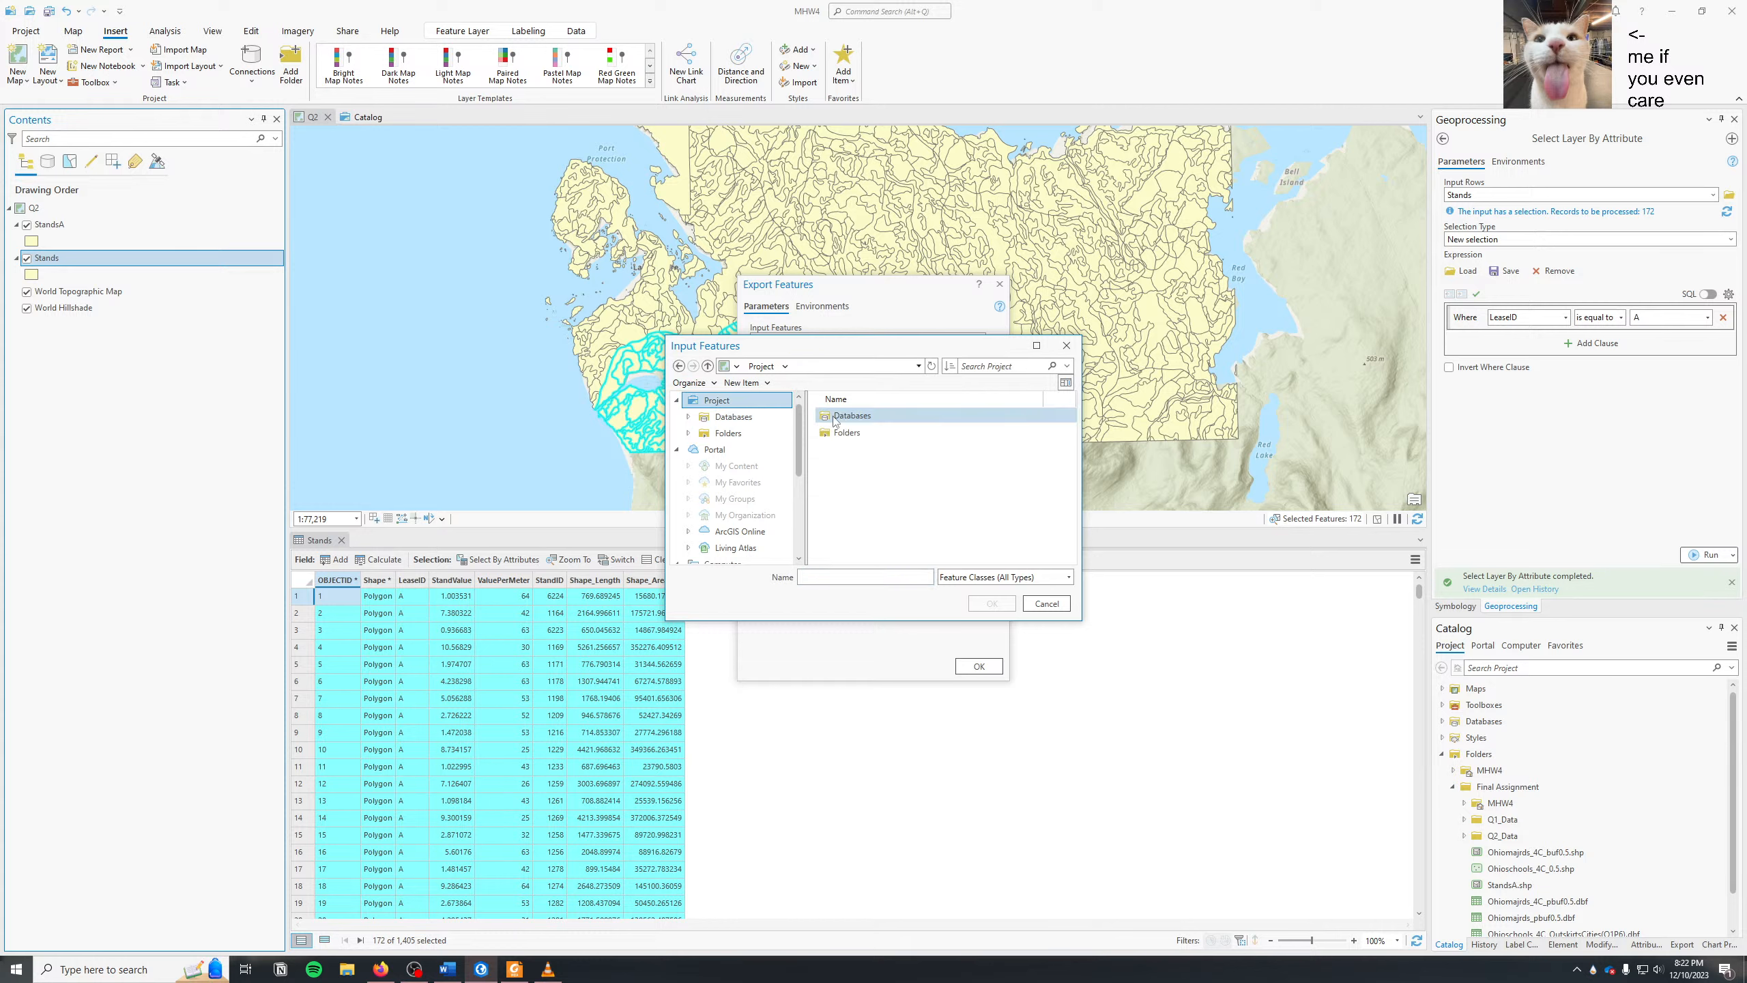
pyautogui.click(856, 434)
pyautogui.doubleClick(857, 433)
pyautogui.doubleClick(856, 434)
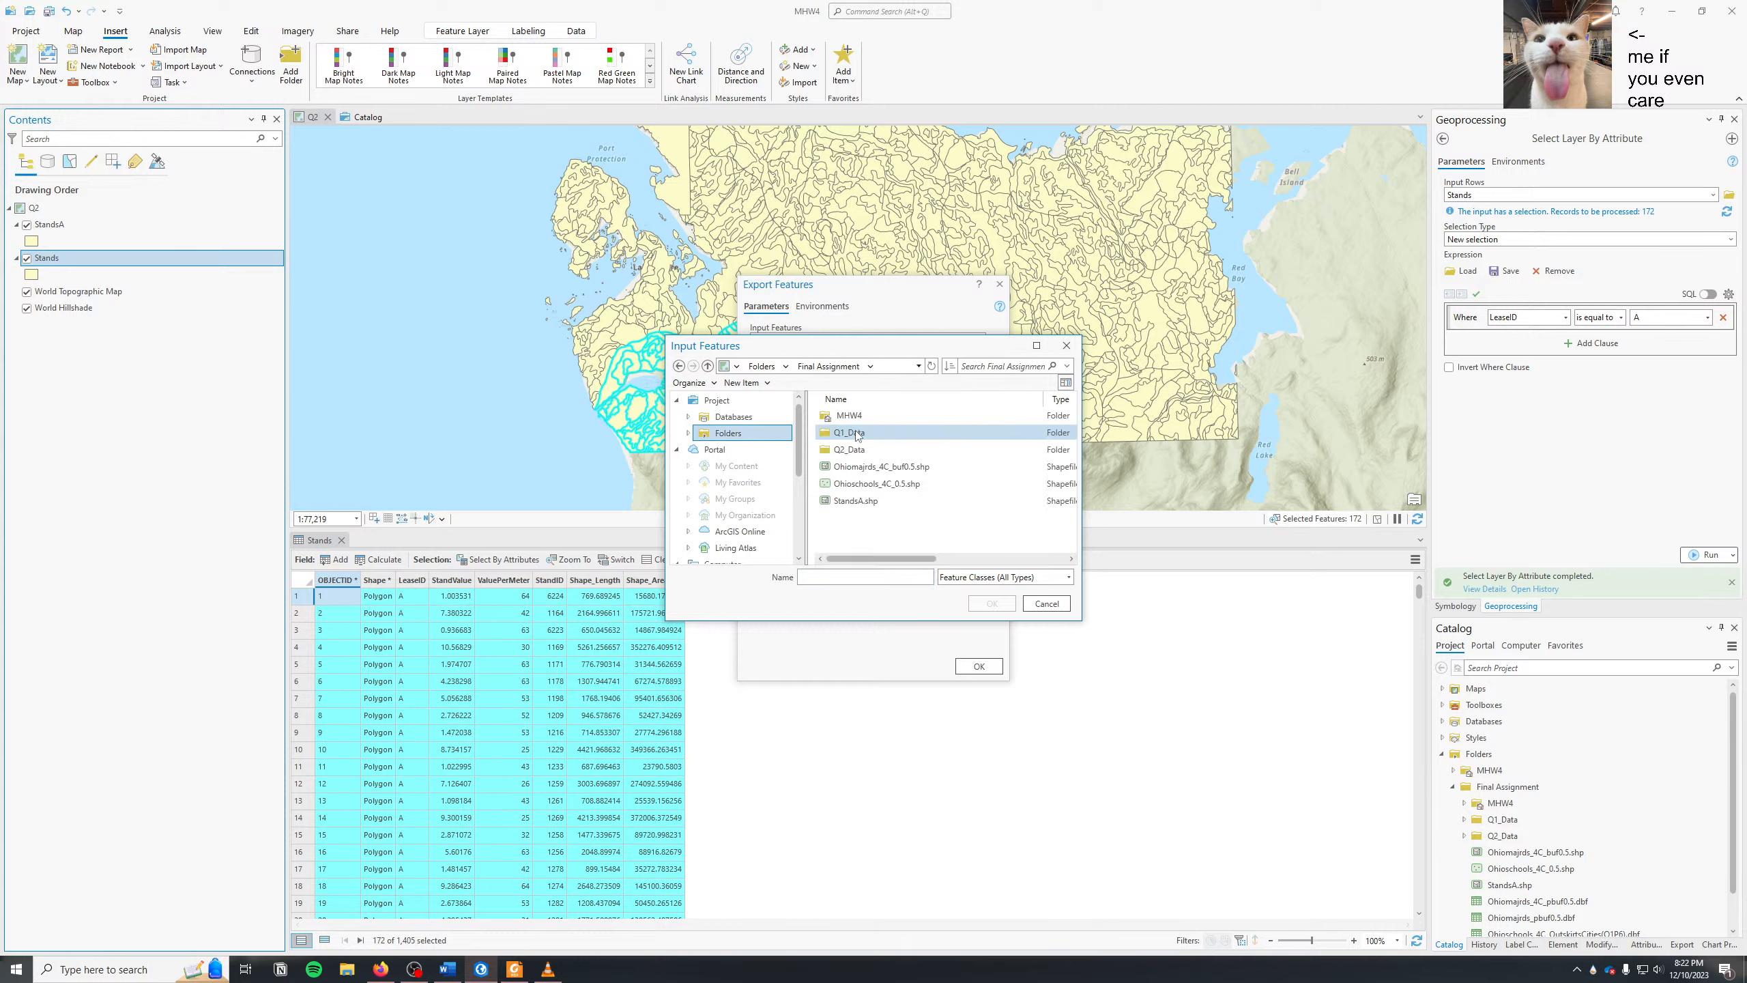
pyautogui.doubleClick(863, 449)
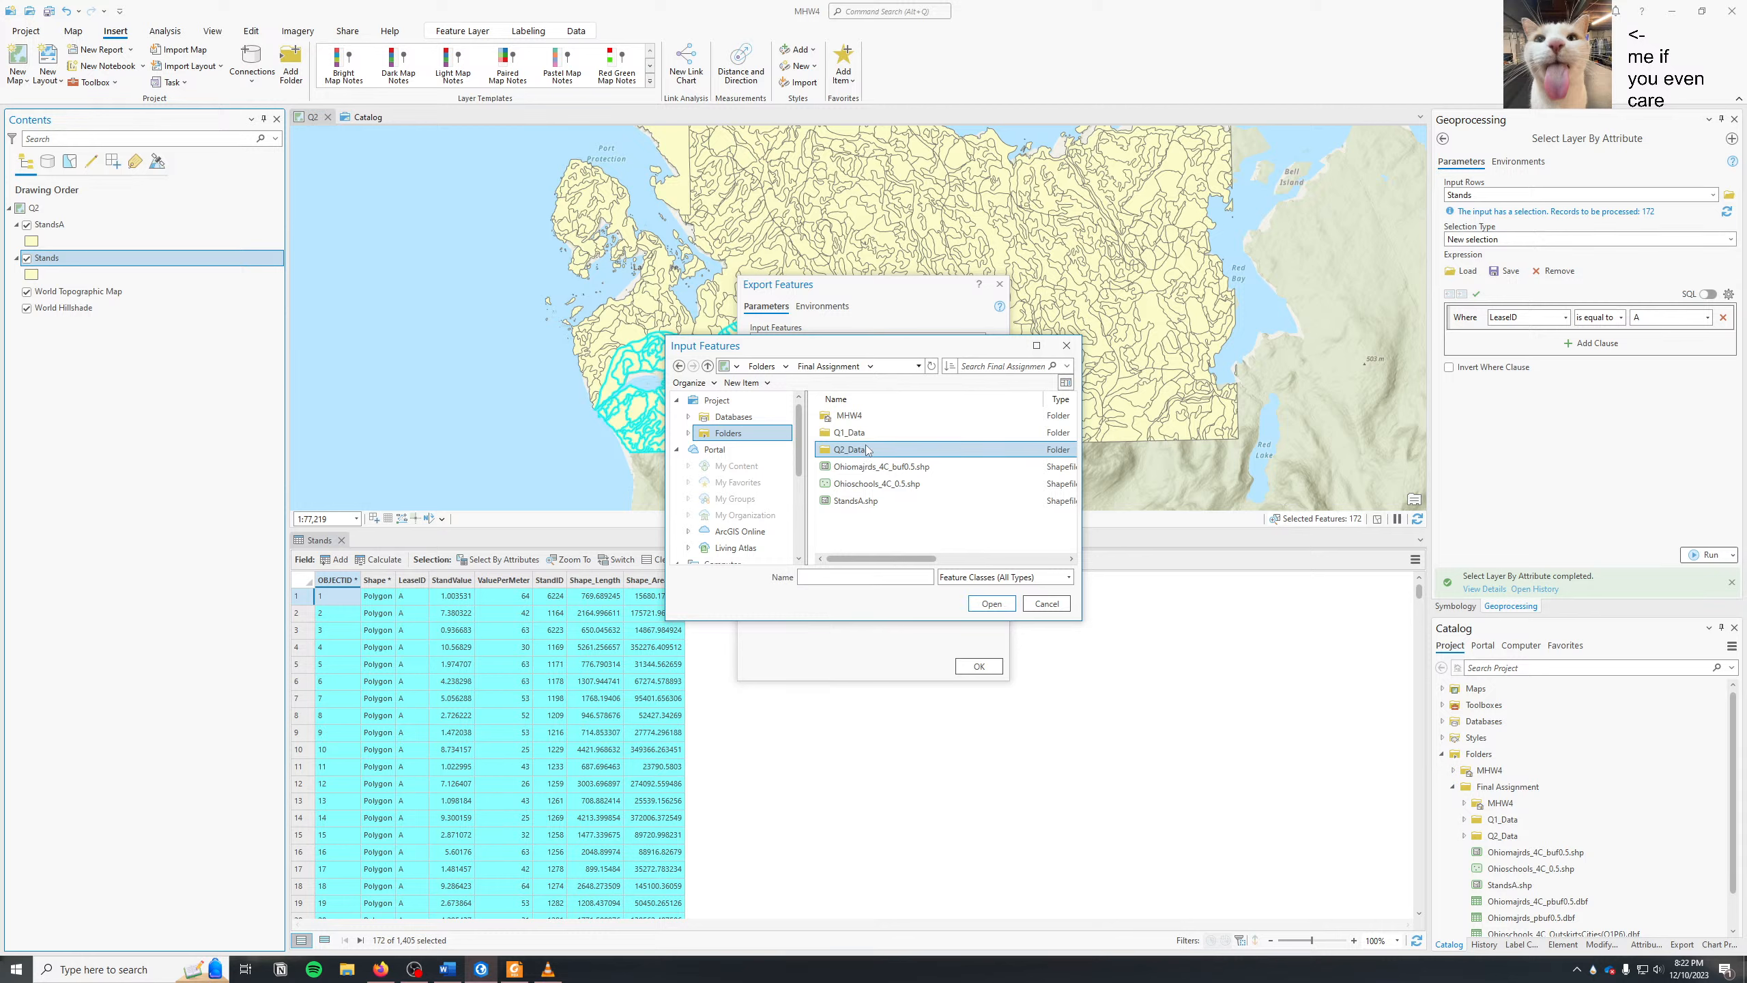
pyautogui.doubleClick(860, 417)
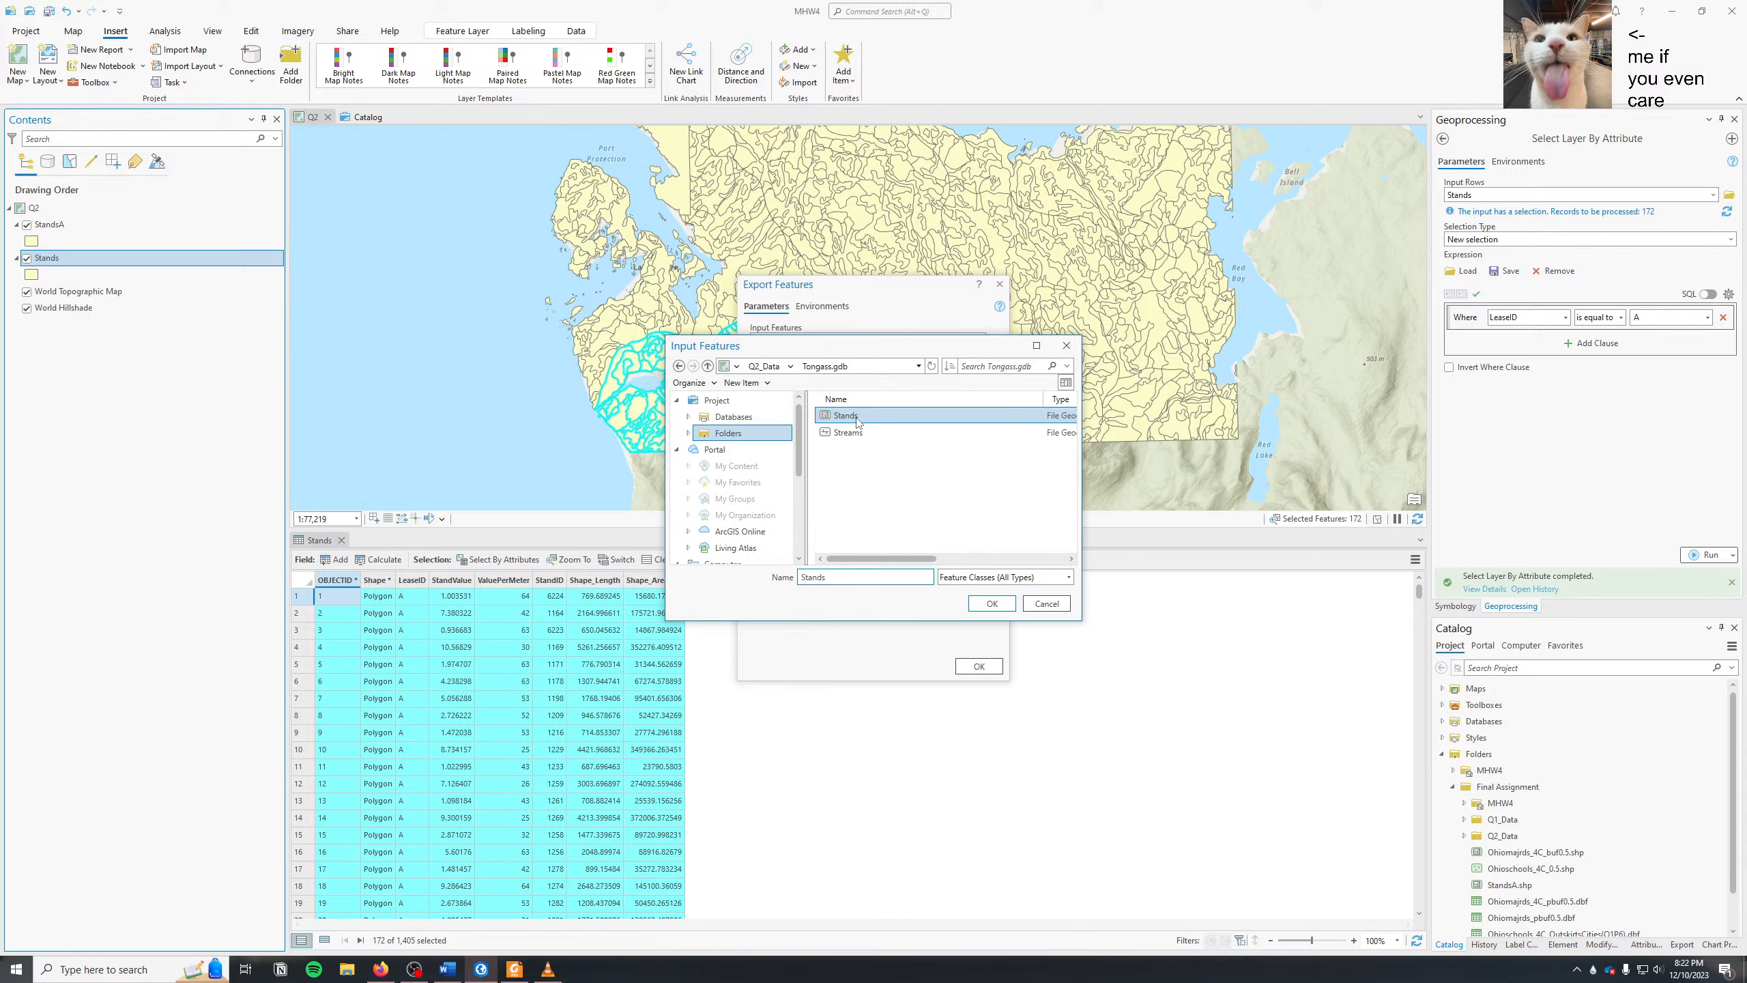
# - Export the selected features of Stands from Tongass.gdb to a shapefile named StandsA.shp in the Final Assignment folder
pyautogui.click(991, 603)
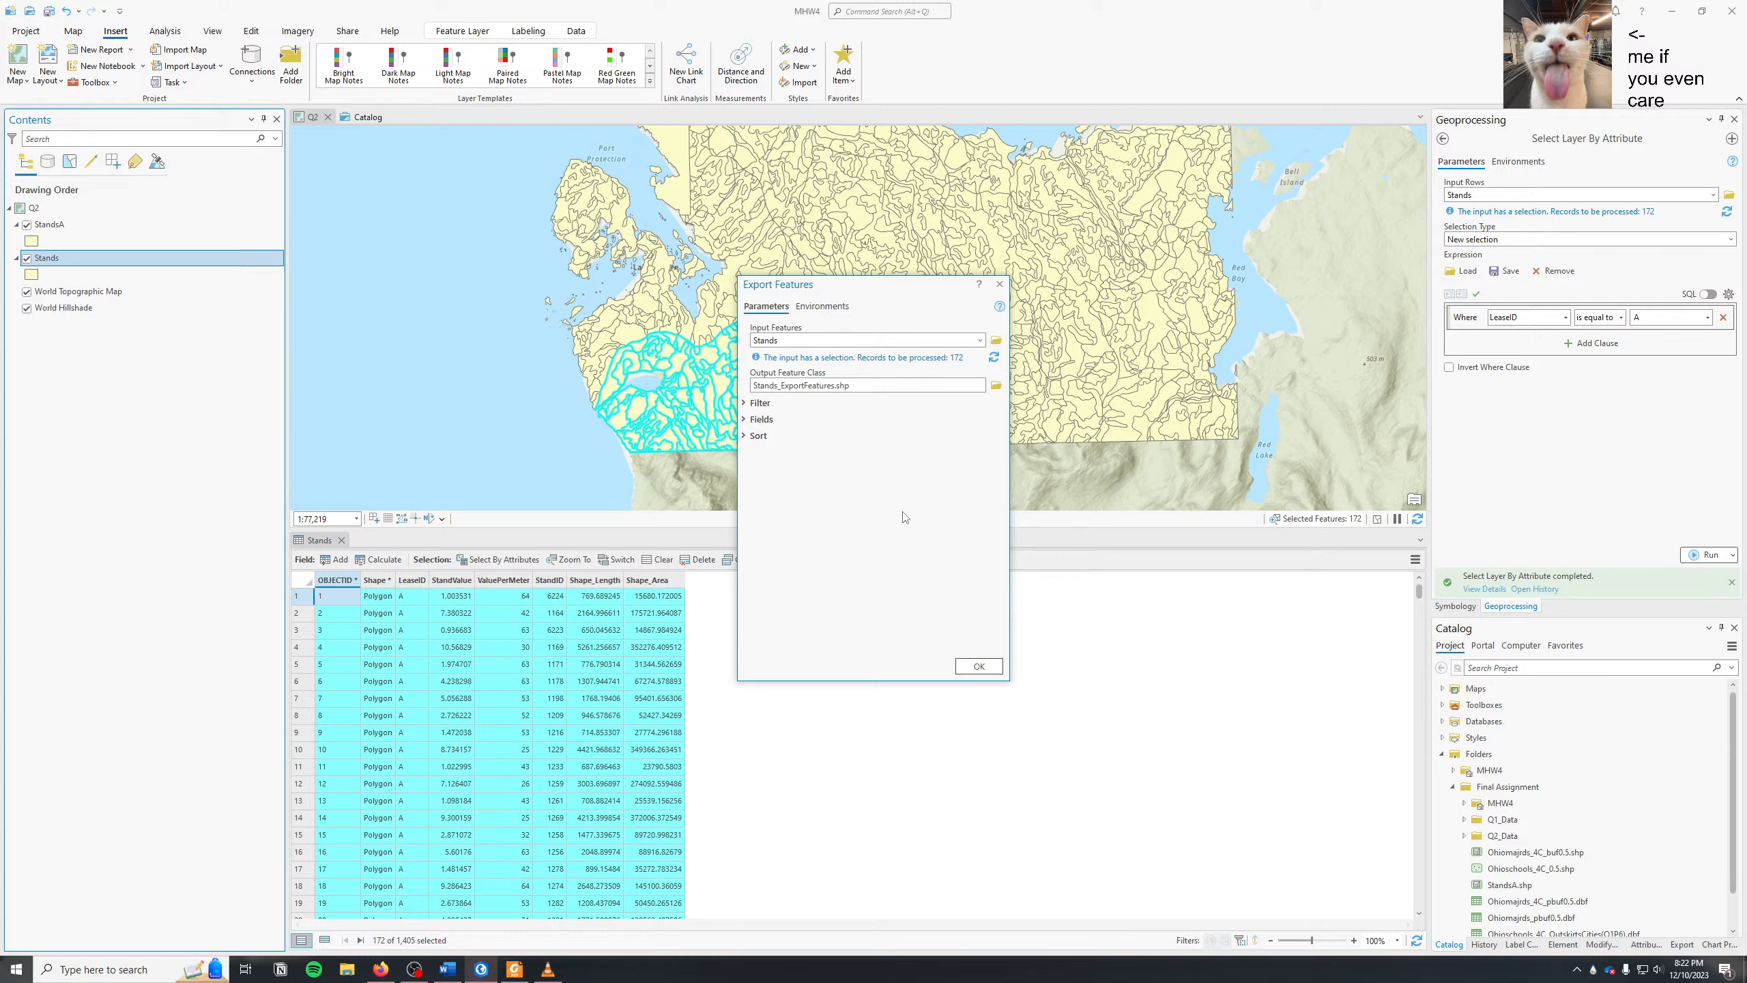
pyautogui.click(920, 385)
pyautogui.moveTo(889, 387); pyautogui.dragTo(949, 401)
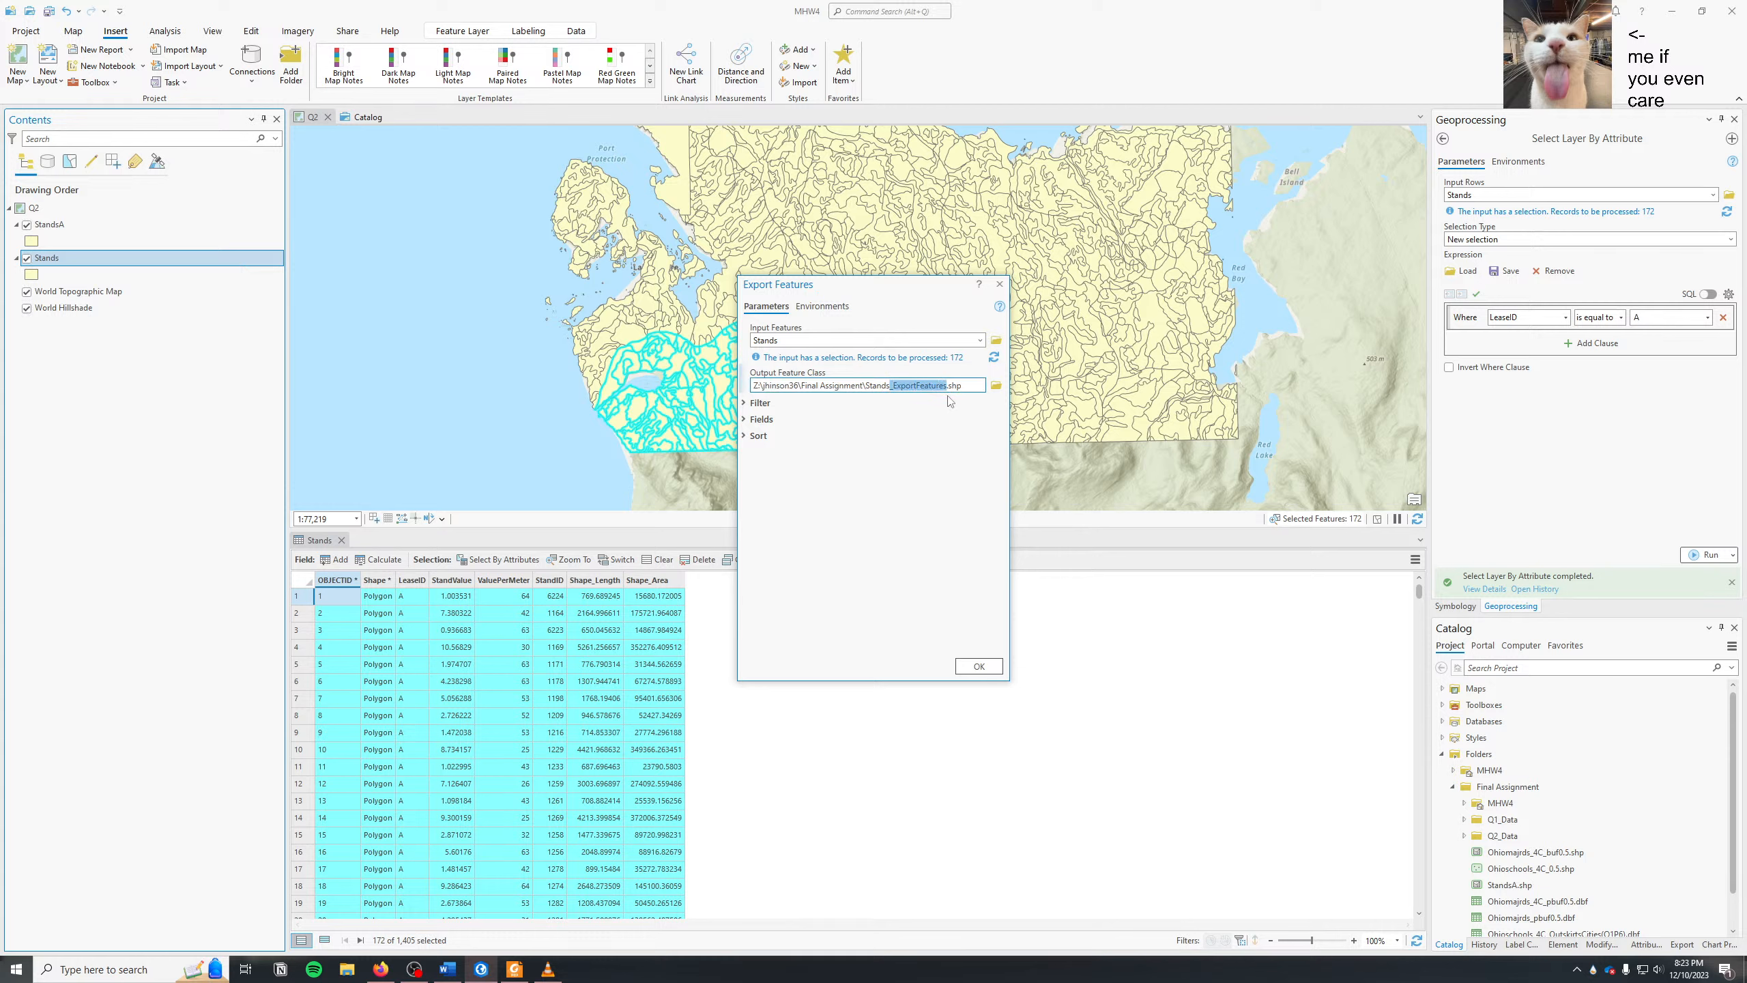
pyautogui.write('A')
pyautogui.click(989, 666)
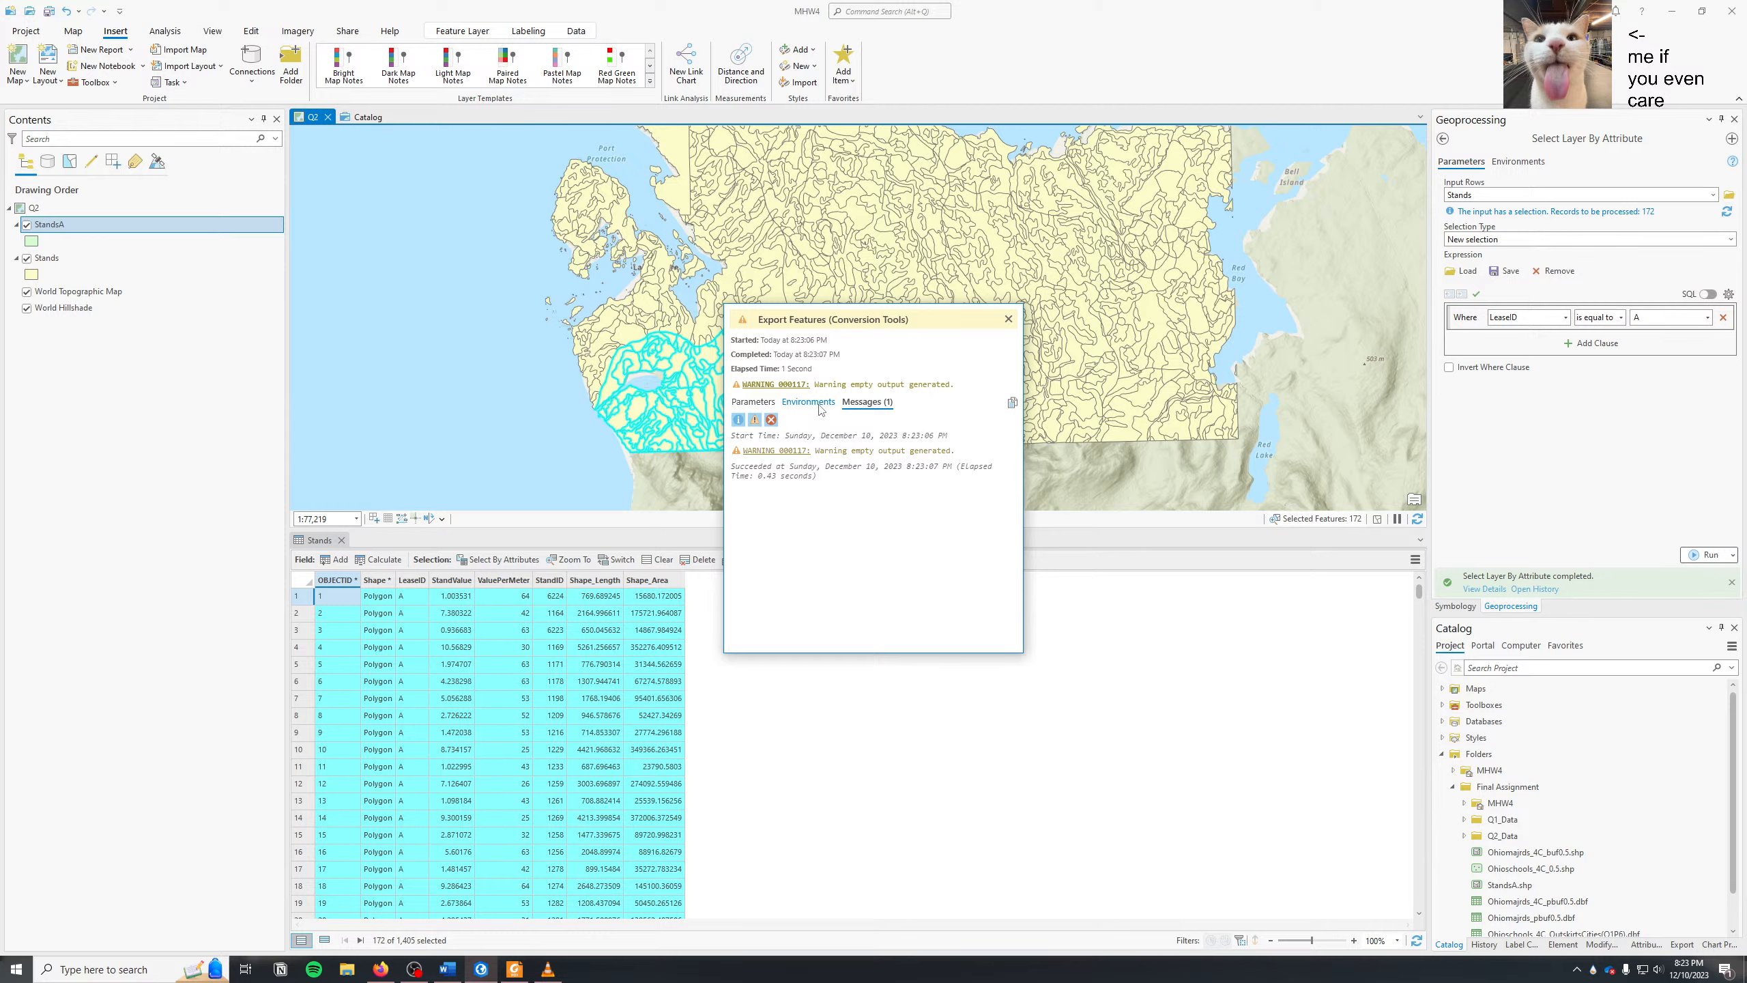
# - Review the parameters, environments and messages of the completed Export Features run, and close its details
pyautogui.click(760, 403)
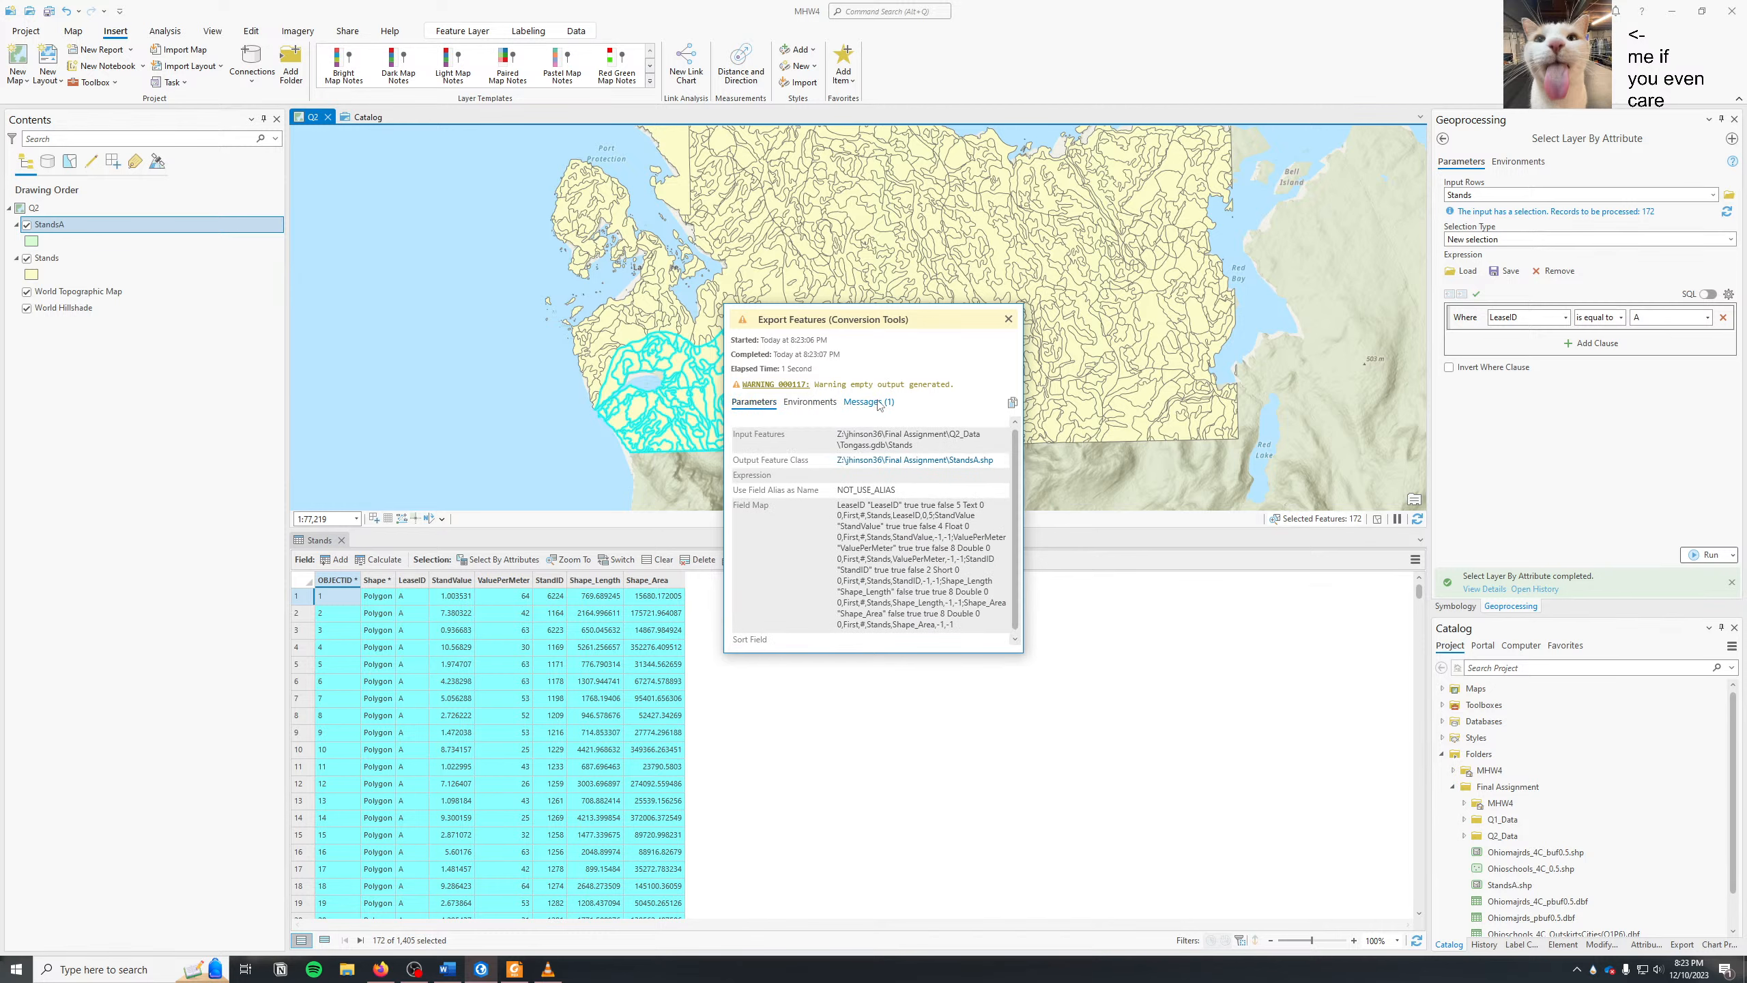
pyautogui.click(915, 447)
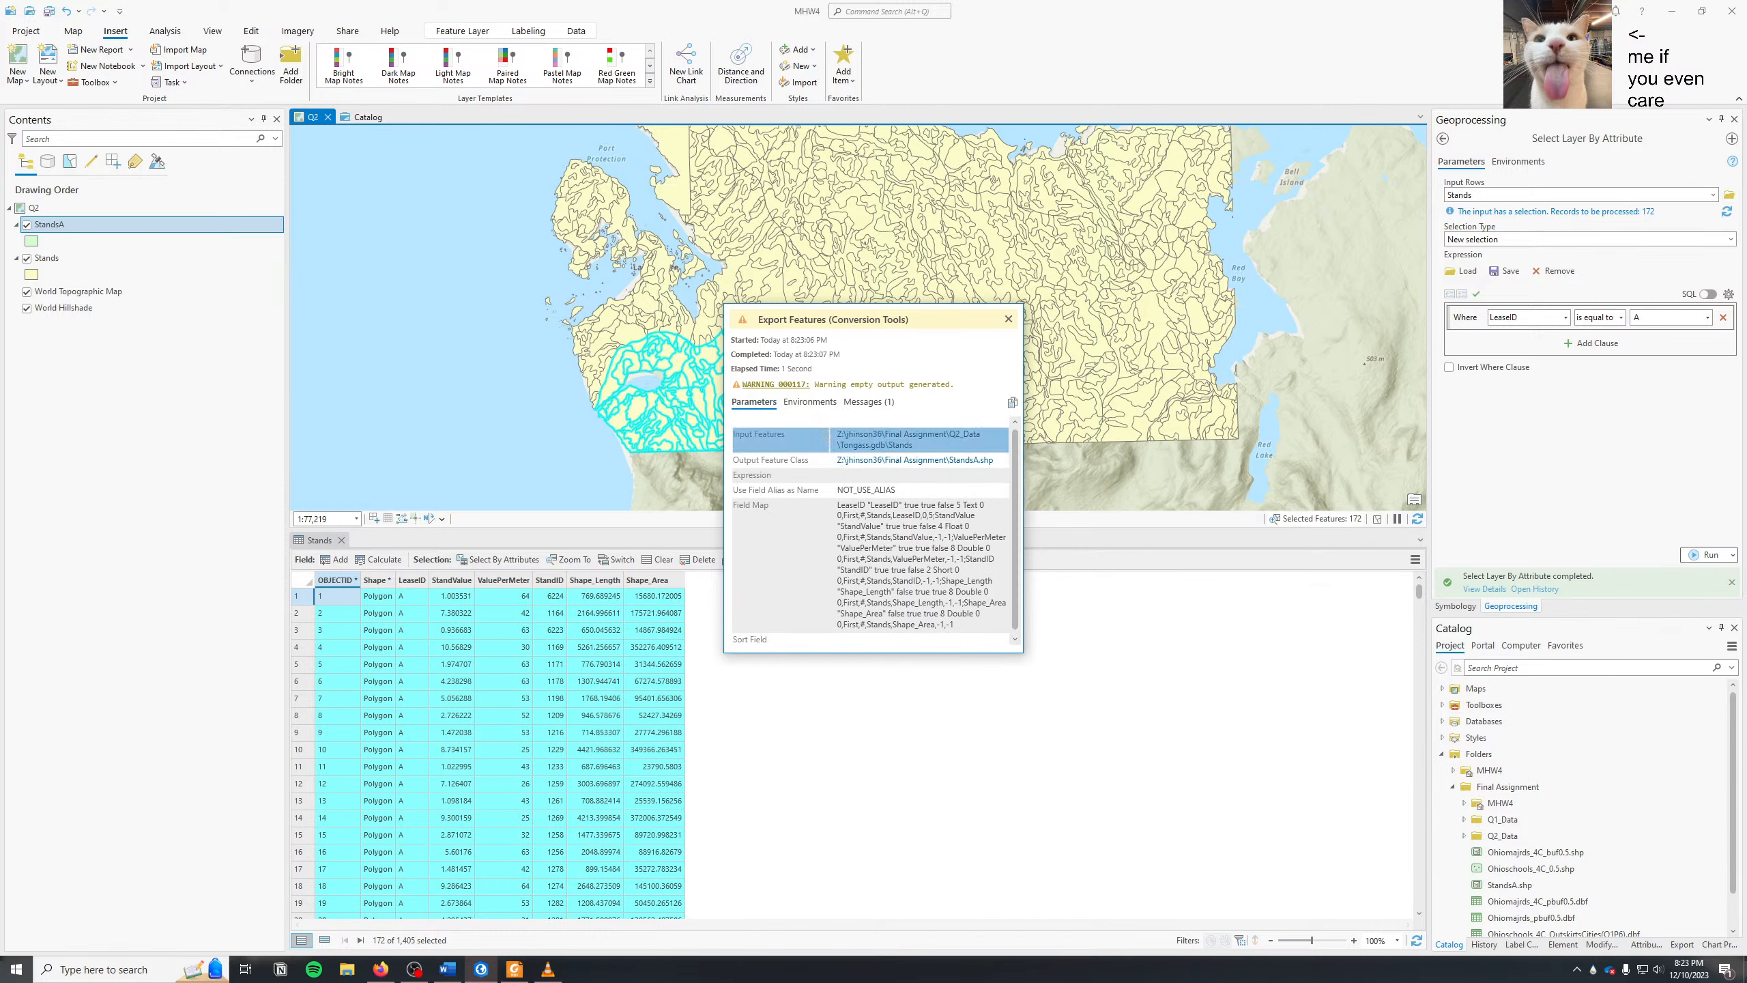
pyautogui.click(873, 441)
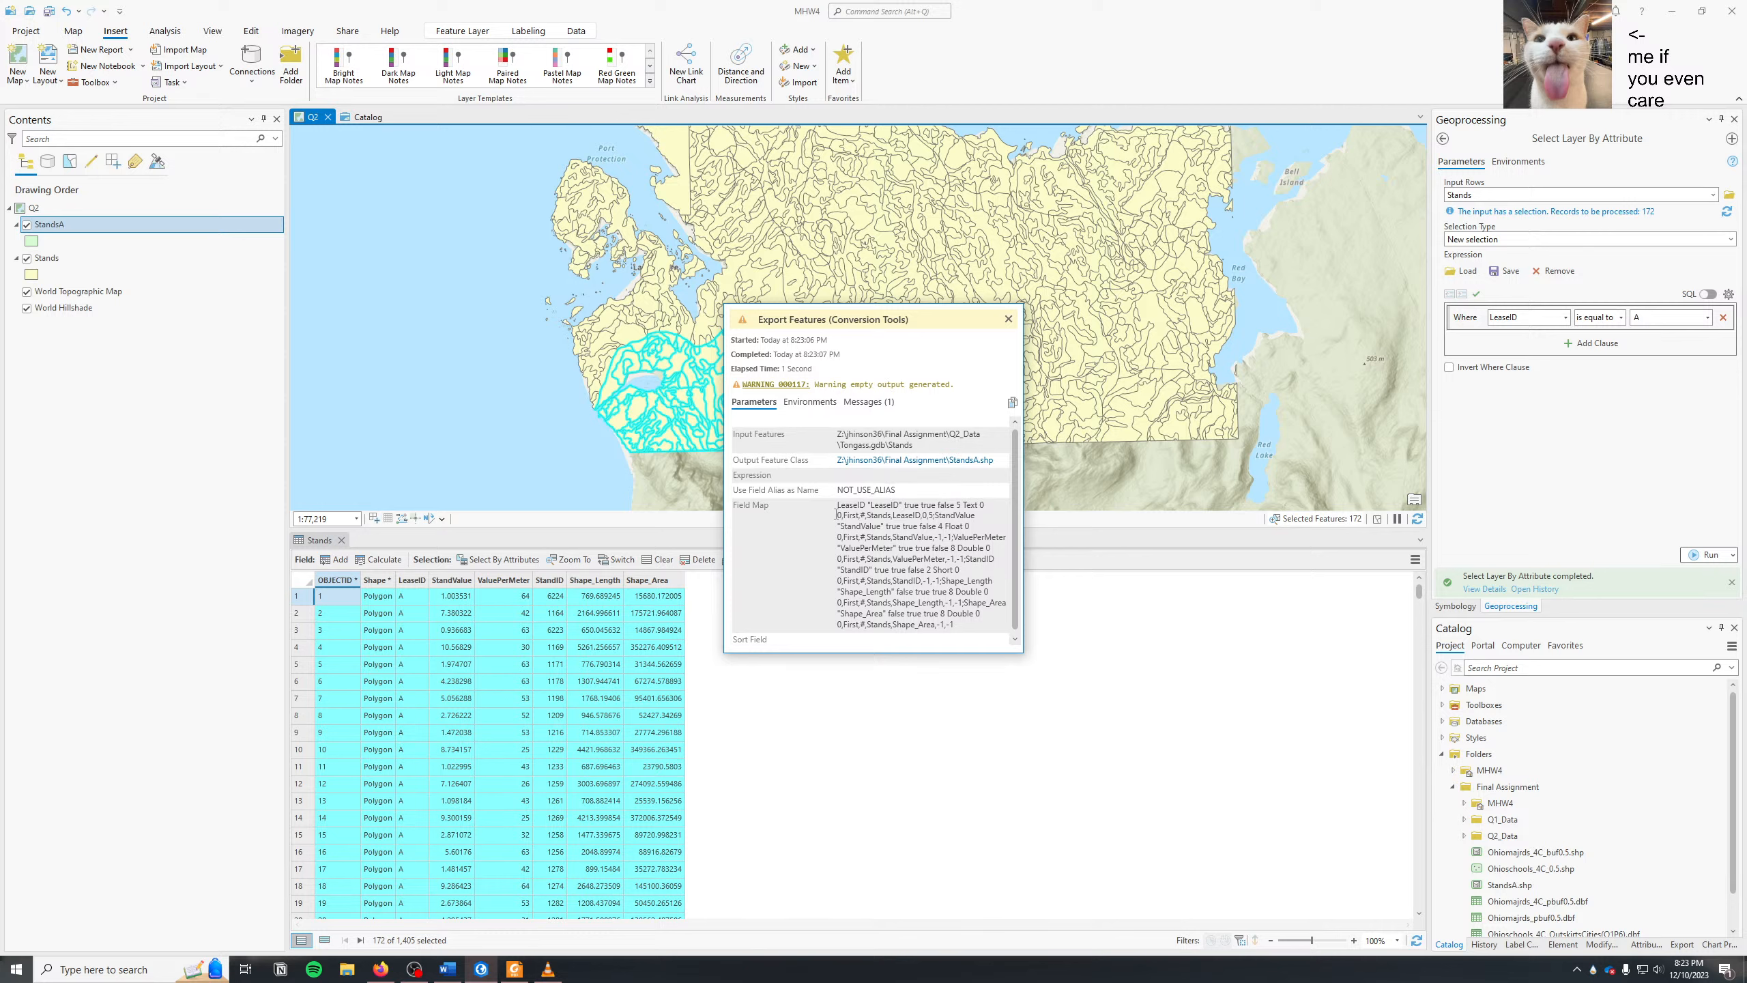
pyautogui.click(796, 406)
pyautogui.click(868, 402)
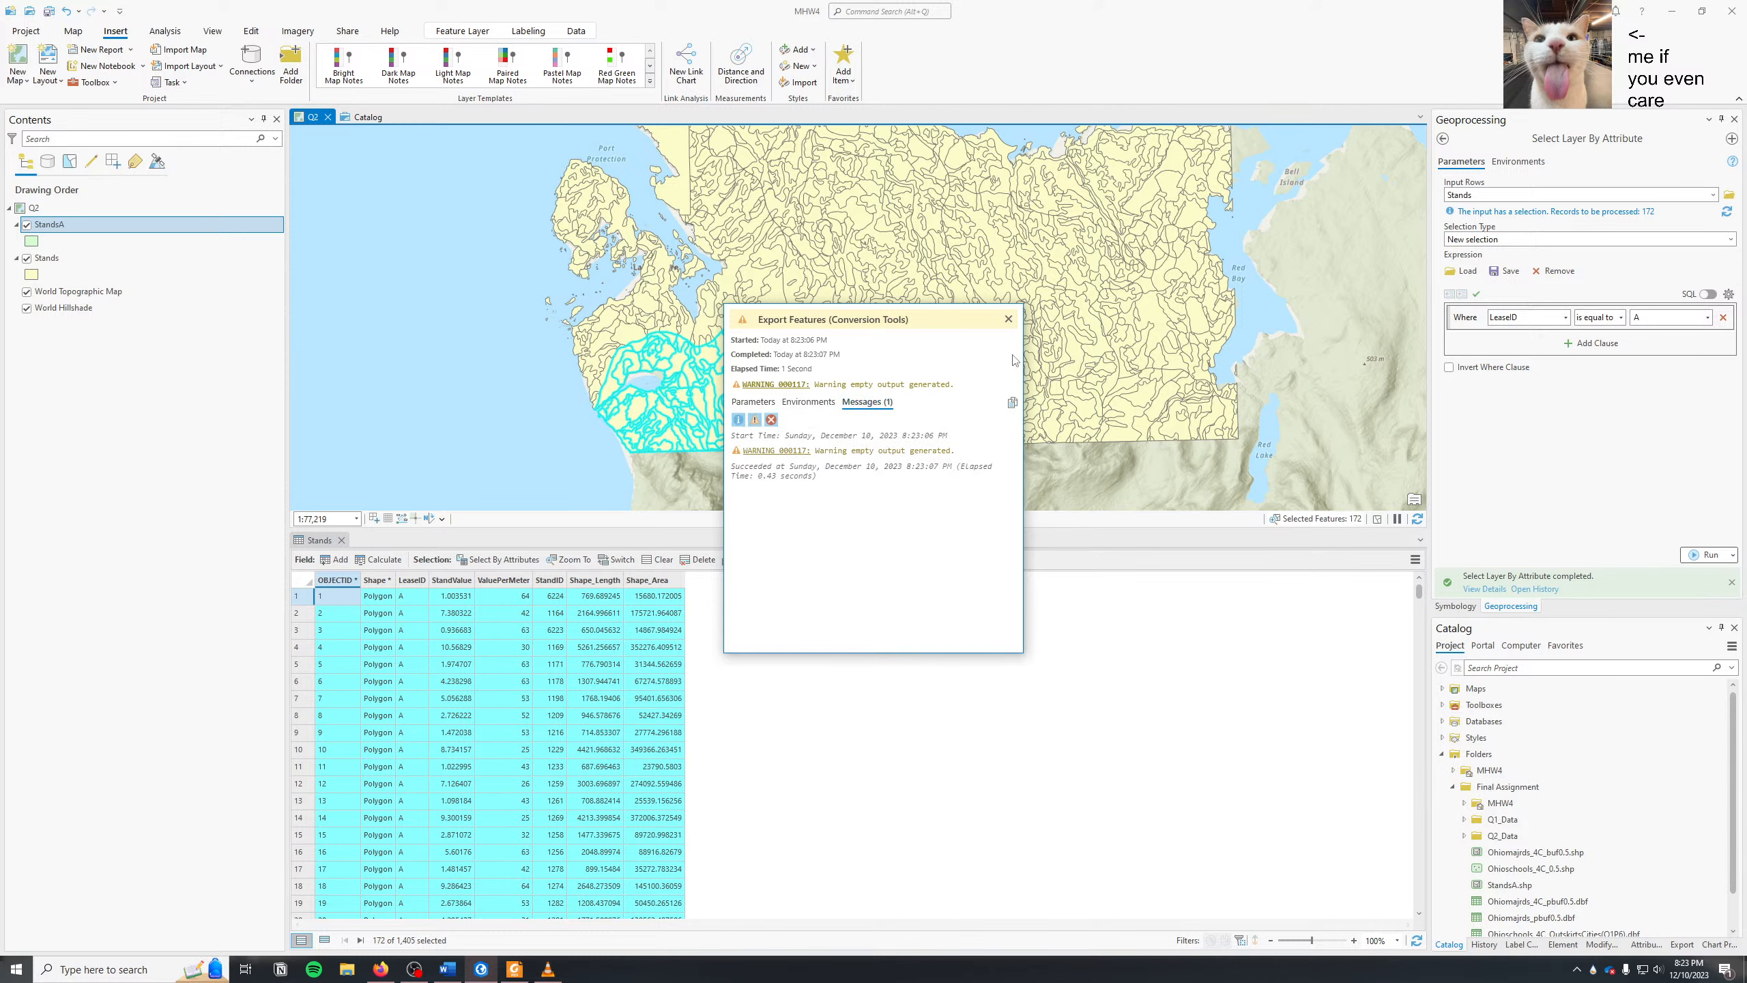
pyautogui.click(1014, 322)
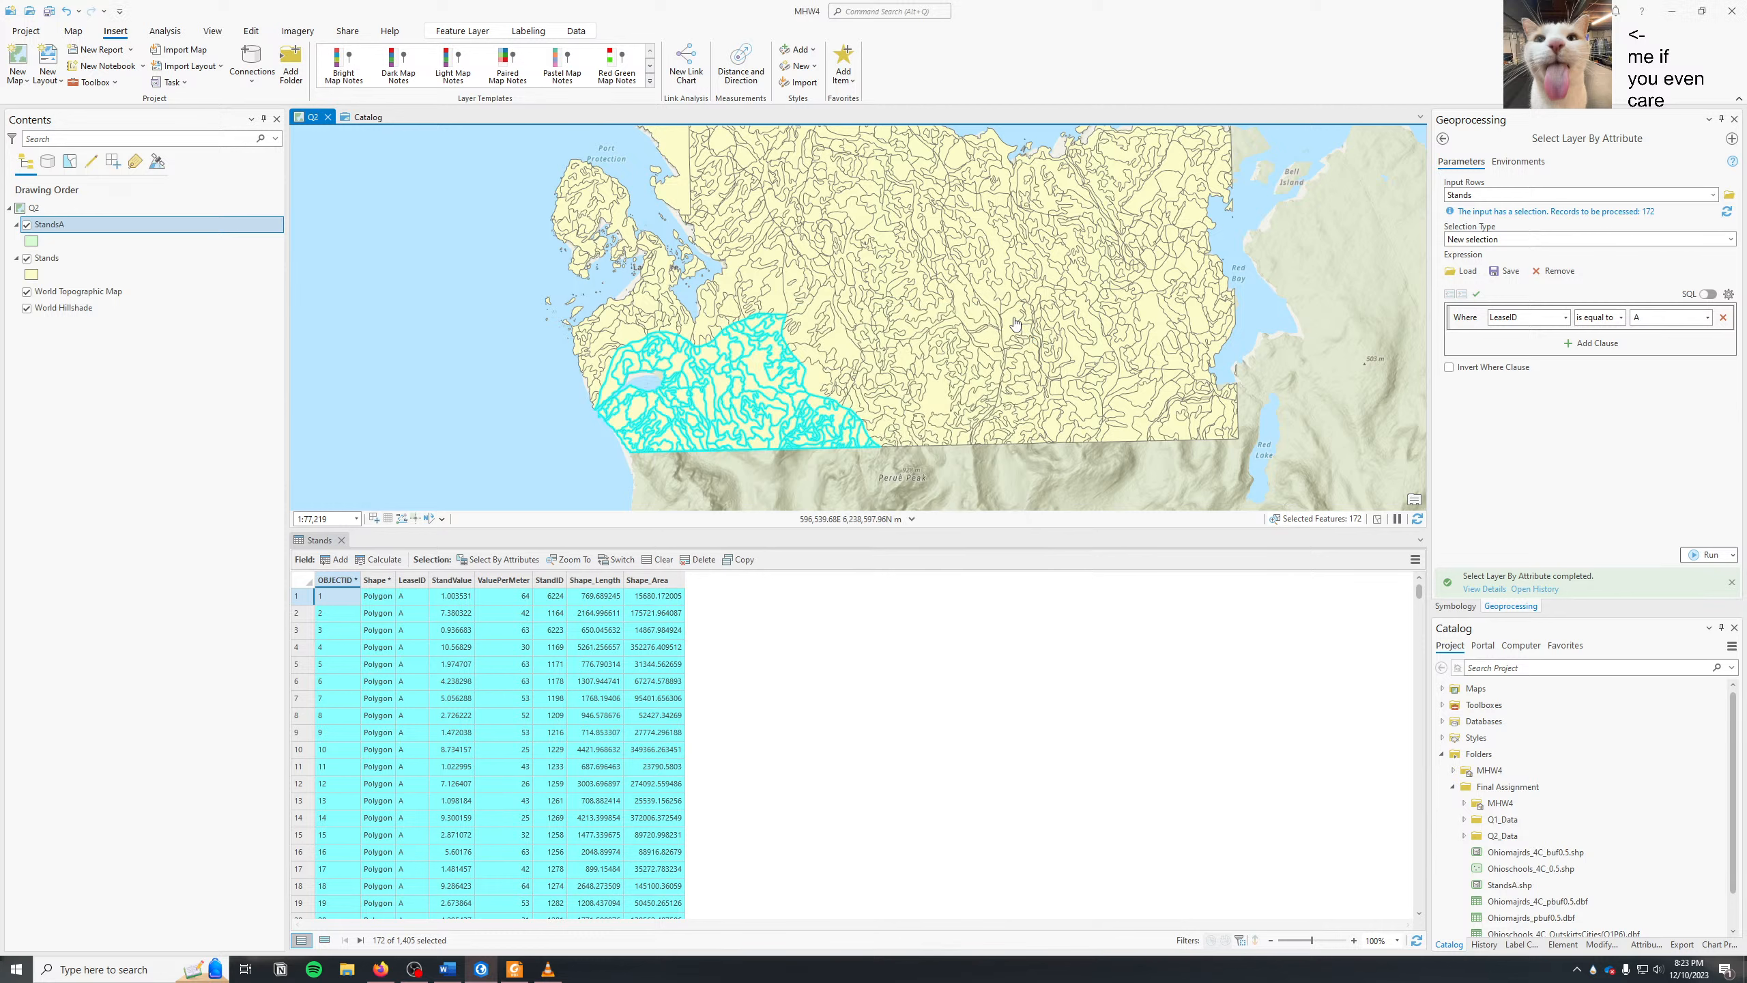
# - Invert the where clause LeaseID is equal to A and rerun the attribute selection on Stands
pyautogui.click(1709, 319)
pyautogui.click(1695, 334)
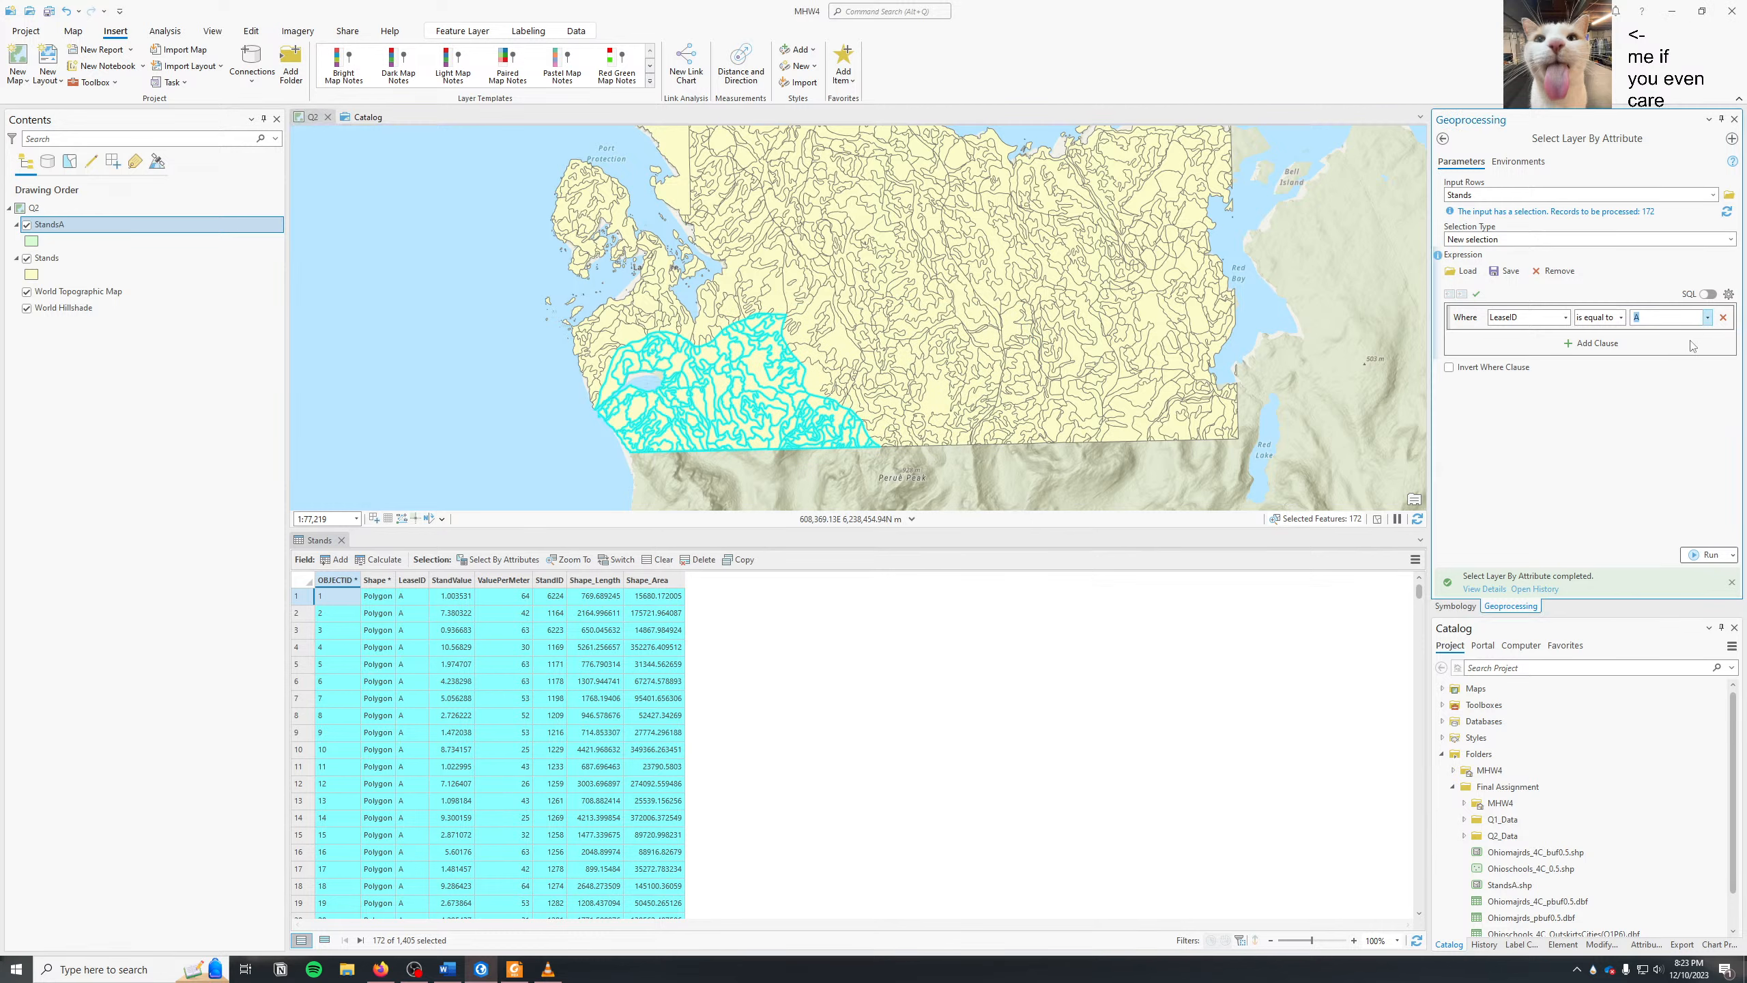
pyautogui.click(1449, 367)
pyautogui.click(1703, 556)
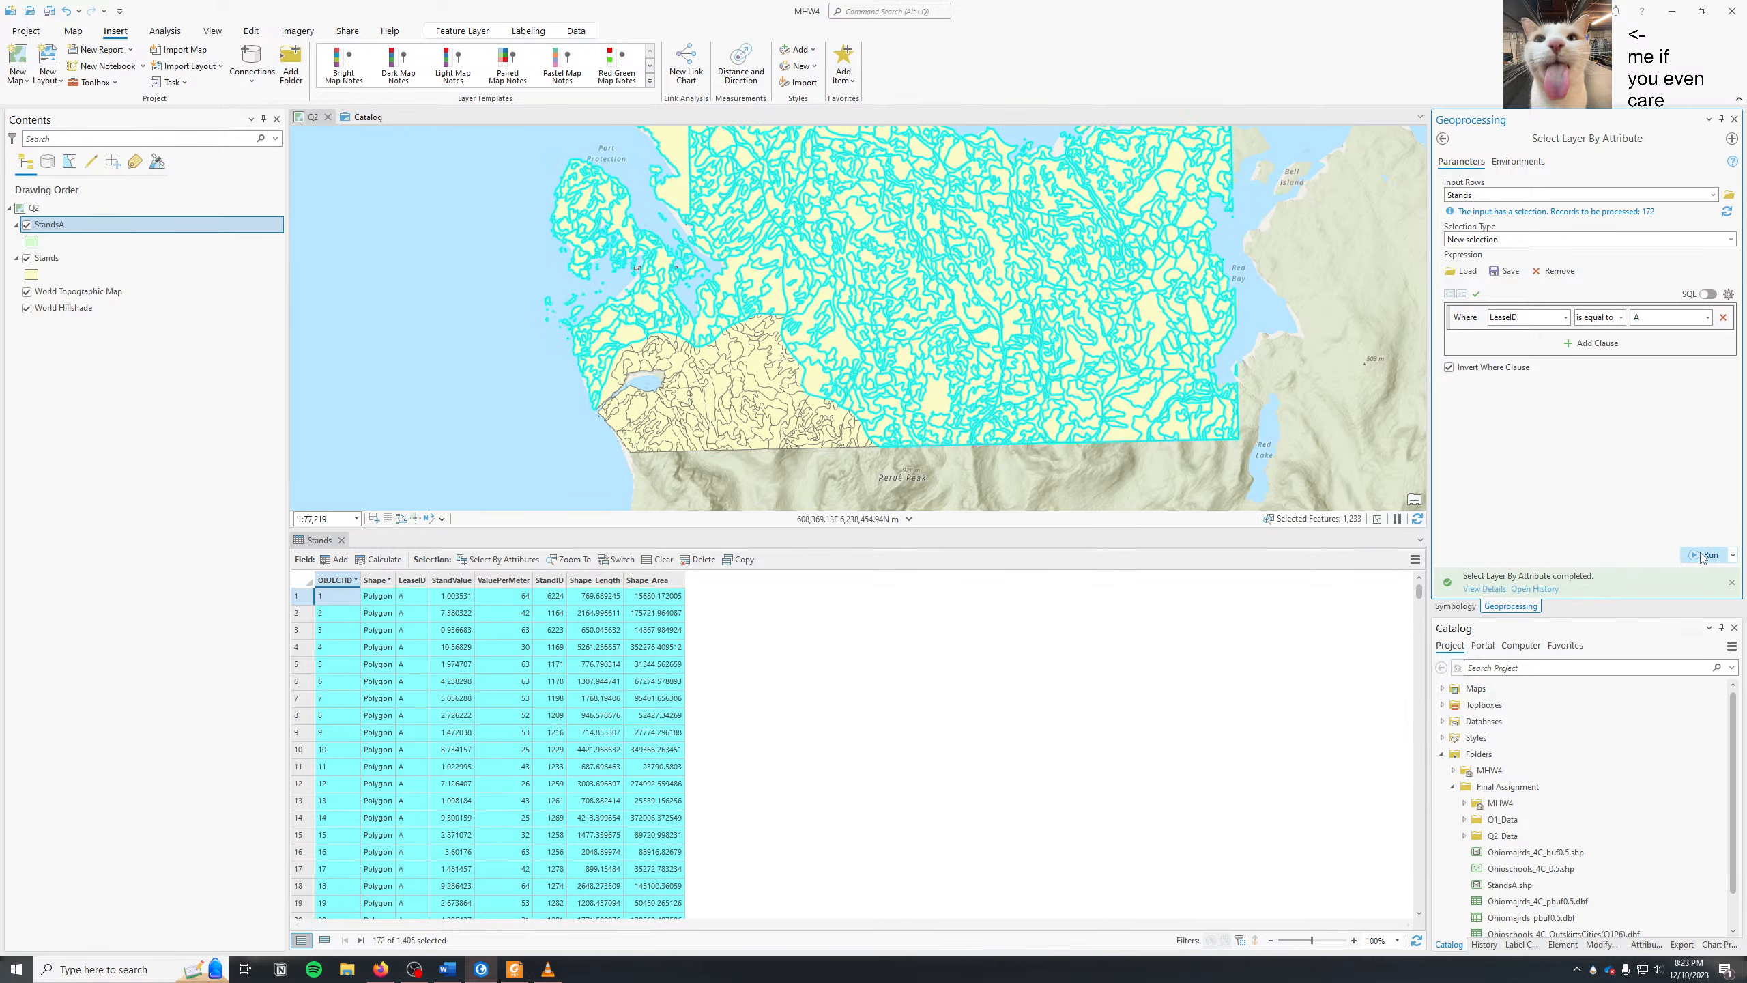
# - Remove the where clause inversion and reselect the Stands features whose LeaseID is equal to A
pyautogui.click(1709, 318)
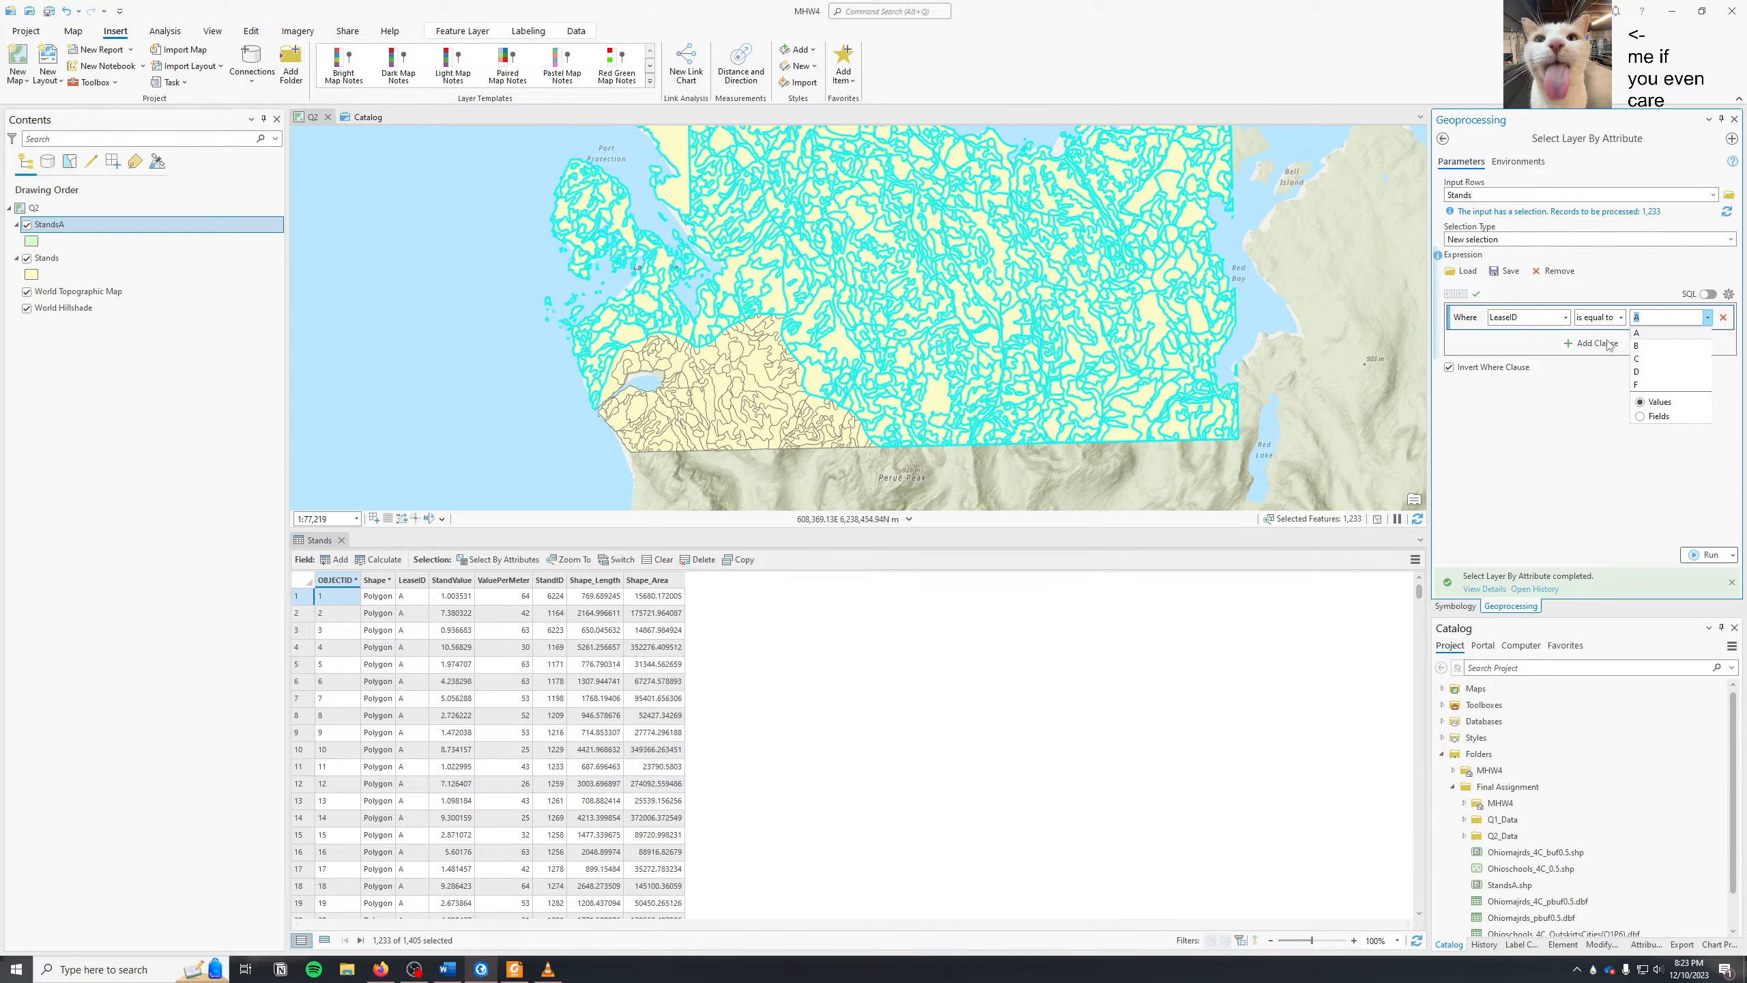
pyautogui.click(1439, 372)
pyautogui.click(1449, 367)
pyautogui.click(1706, 555)
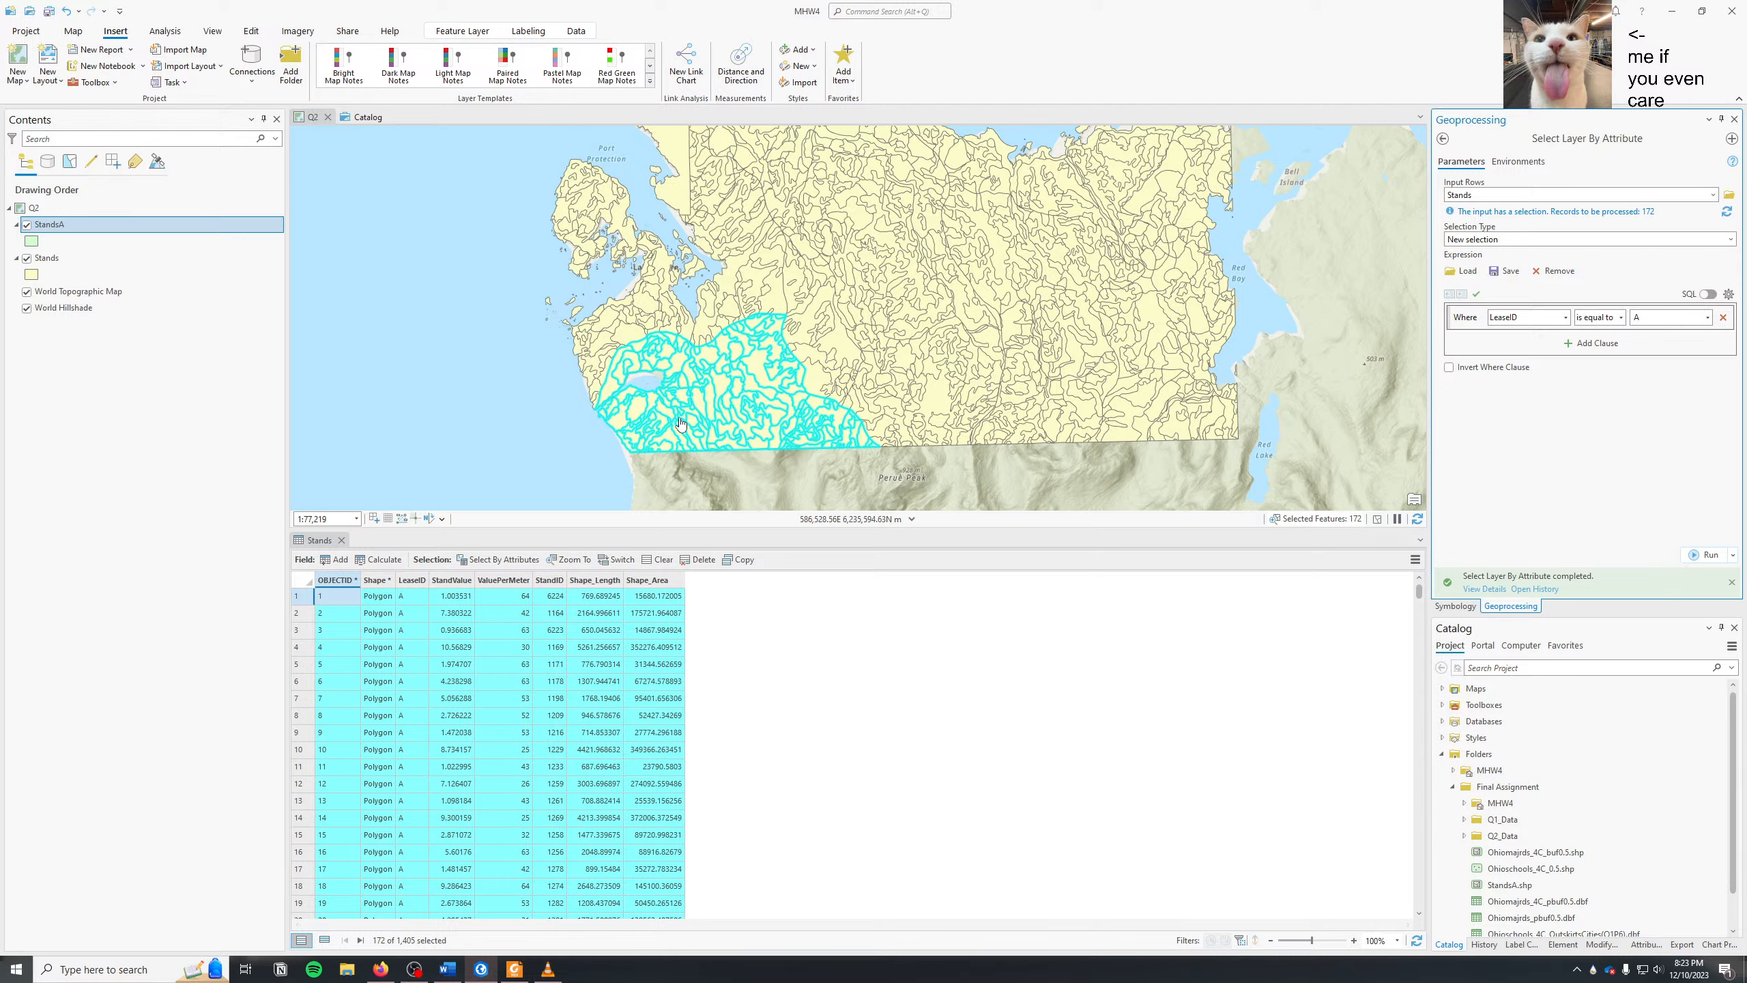
# - Find the Make Feature Layer tool and run it on Stands with the output layer Stands_Layer
pyautogui.click(1443, 139)
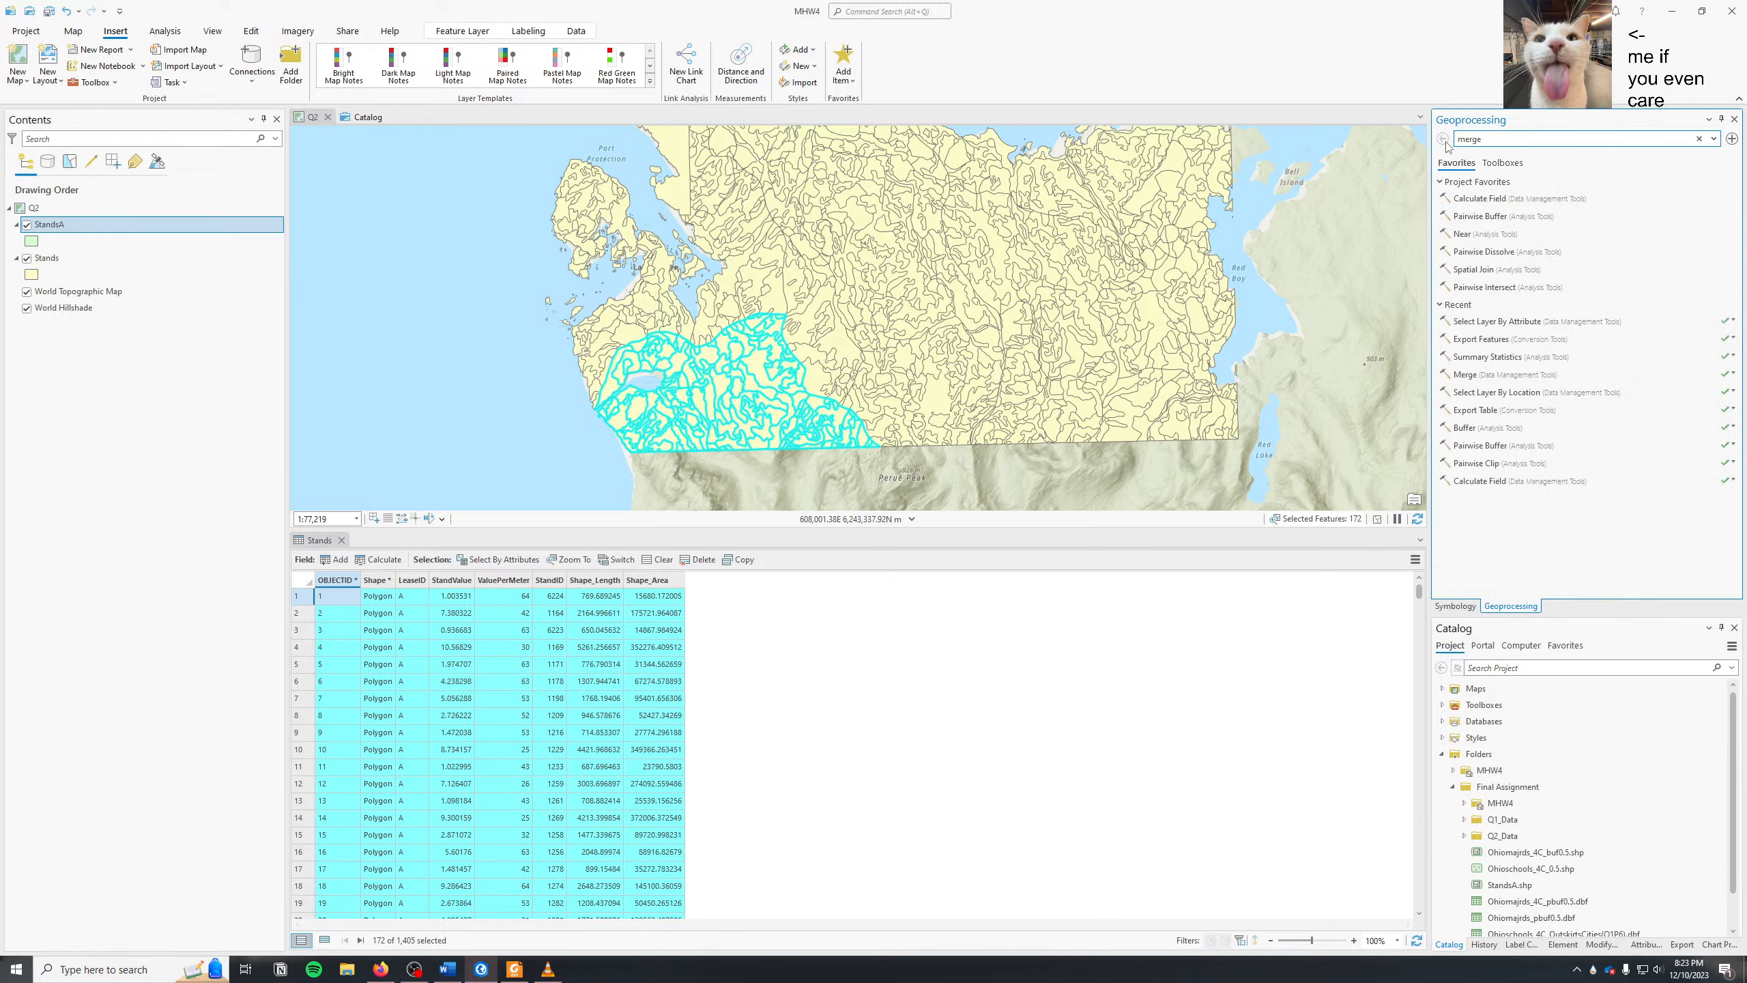
pyautogui.write('make')
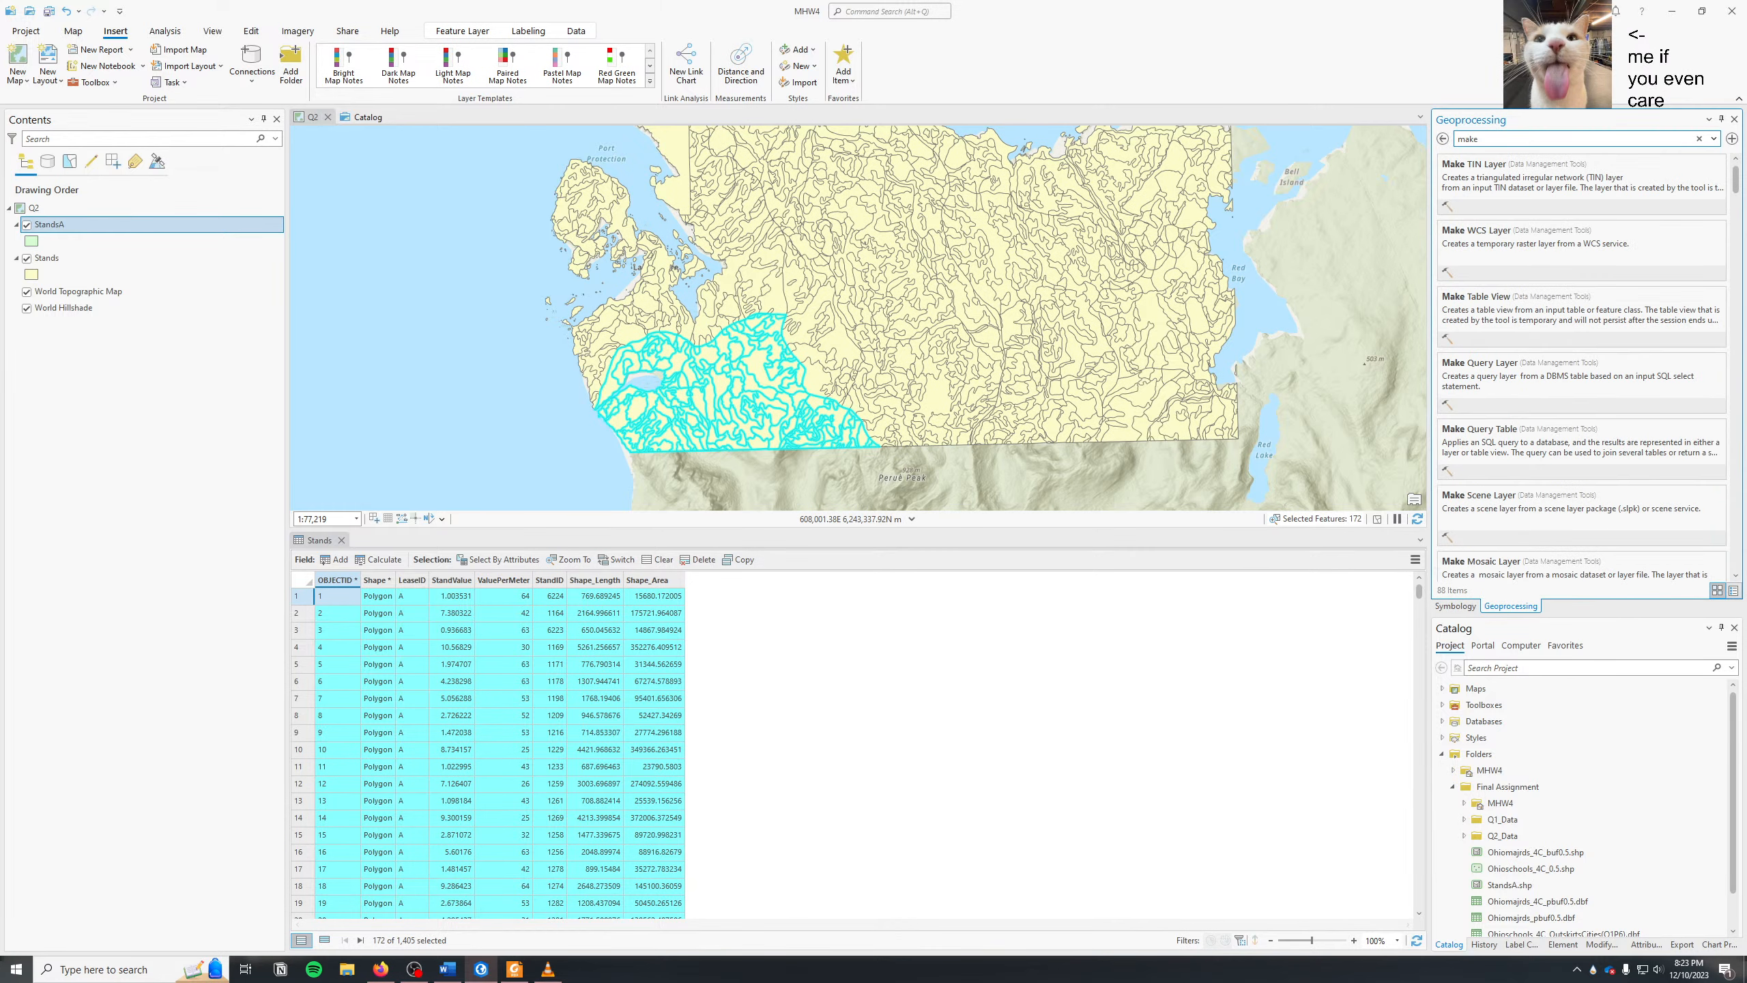
pyautogui.write(' featuer')
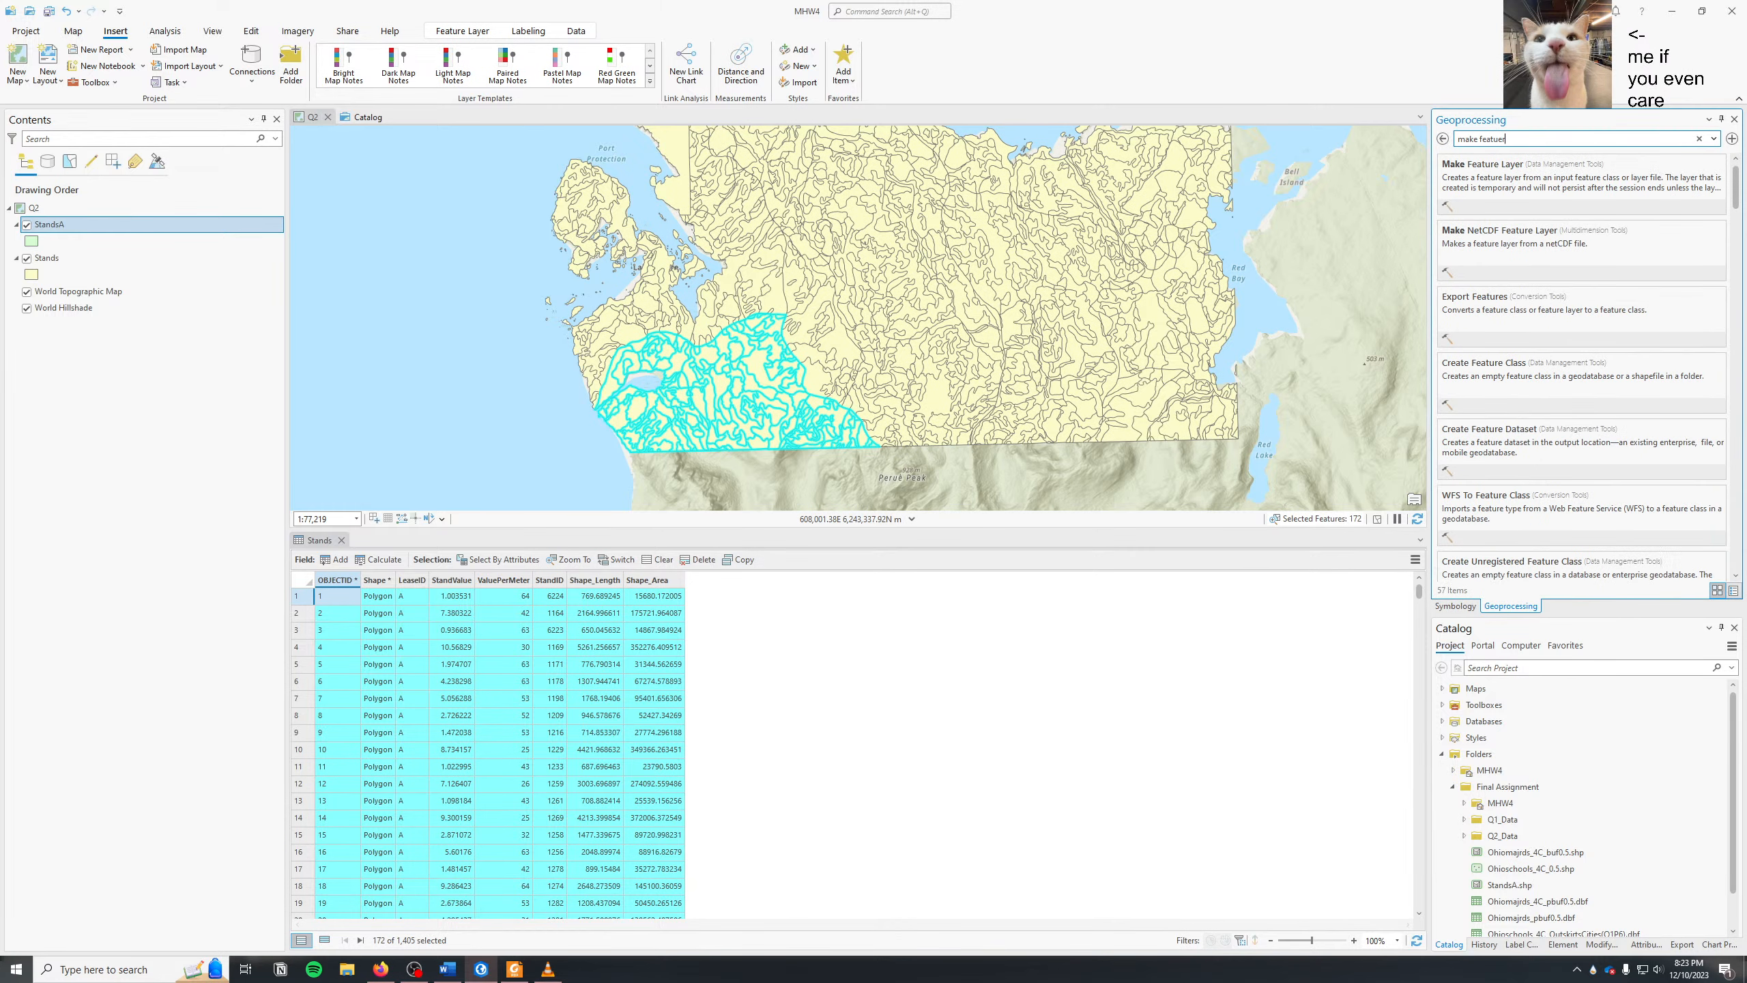
pyautogui.click(1482, 165)
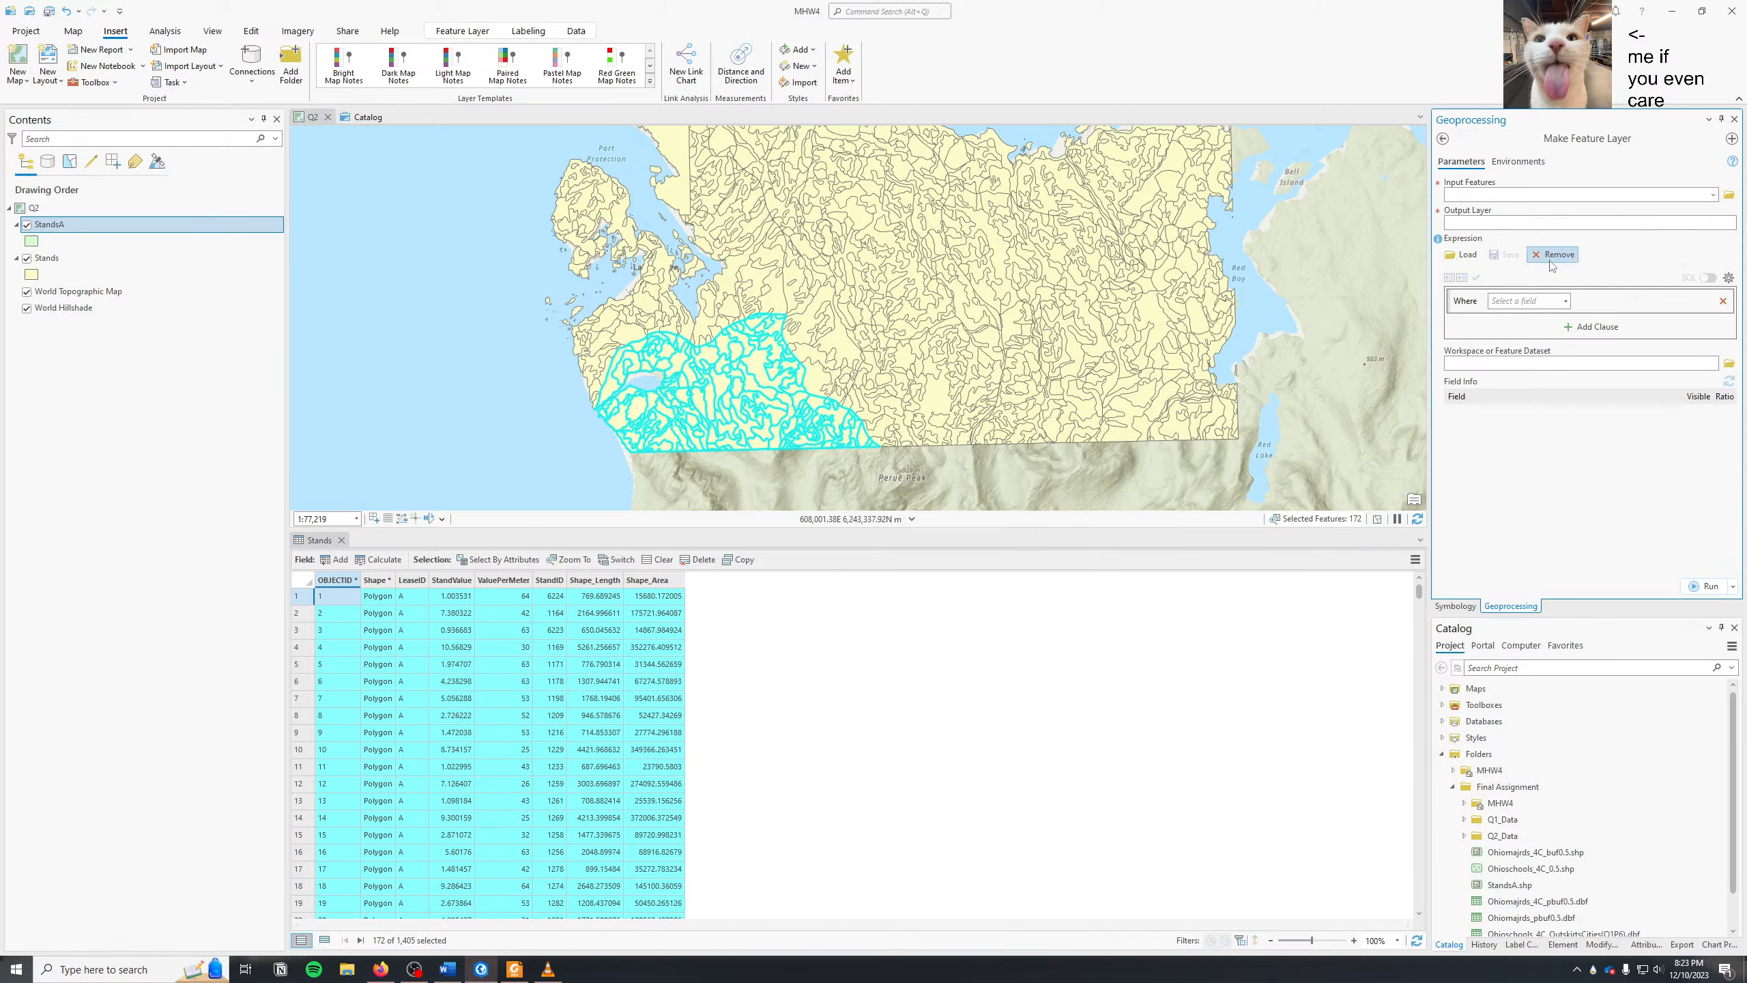
pyautogui.click(1712, 195)
pyautogui.click(1464, 222)
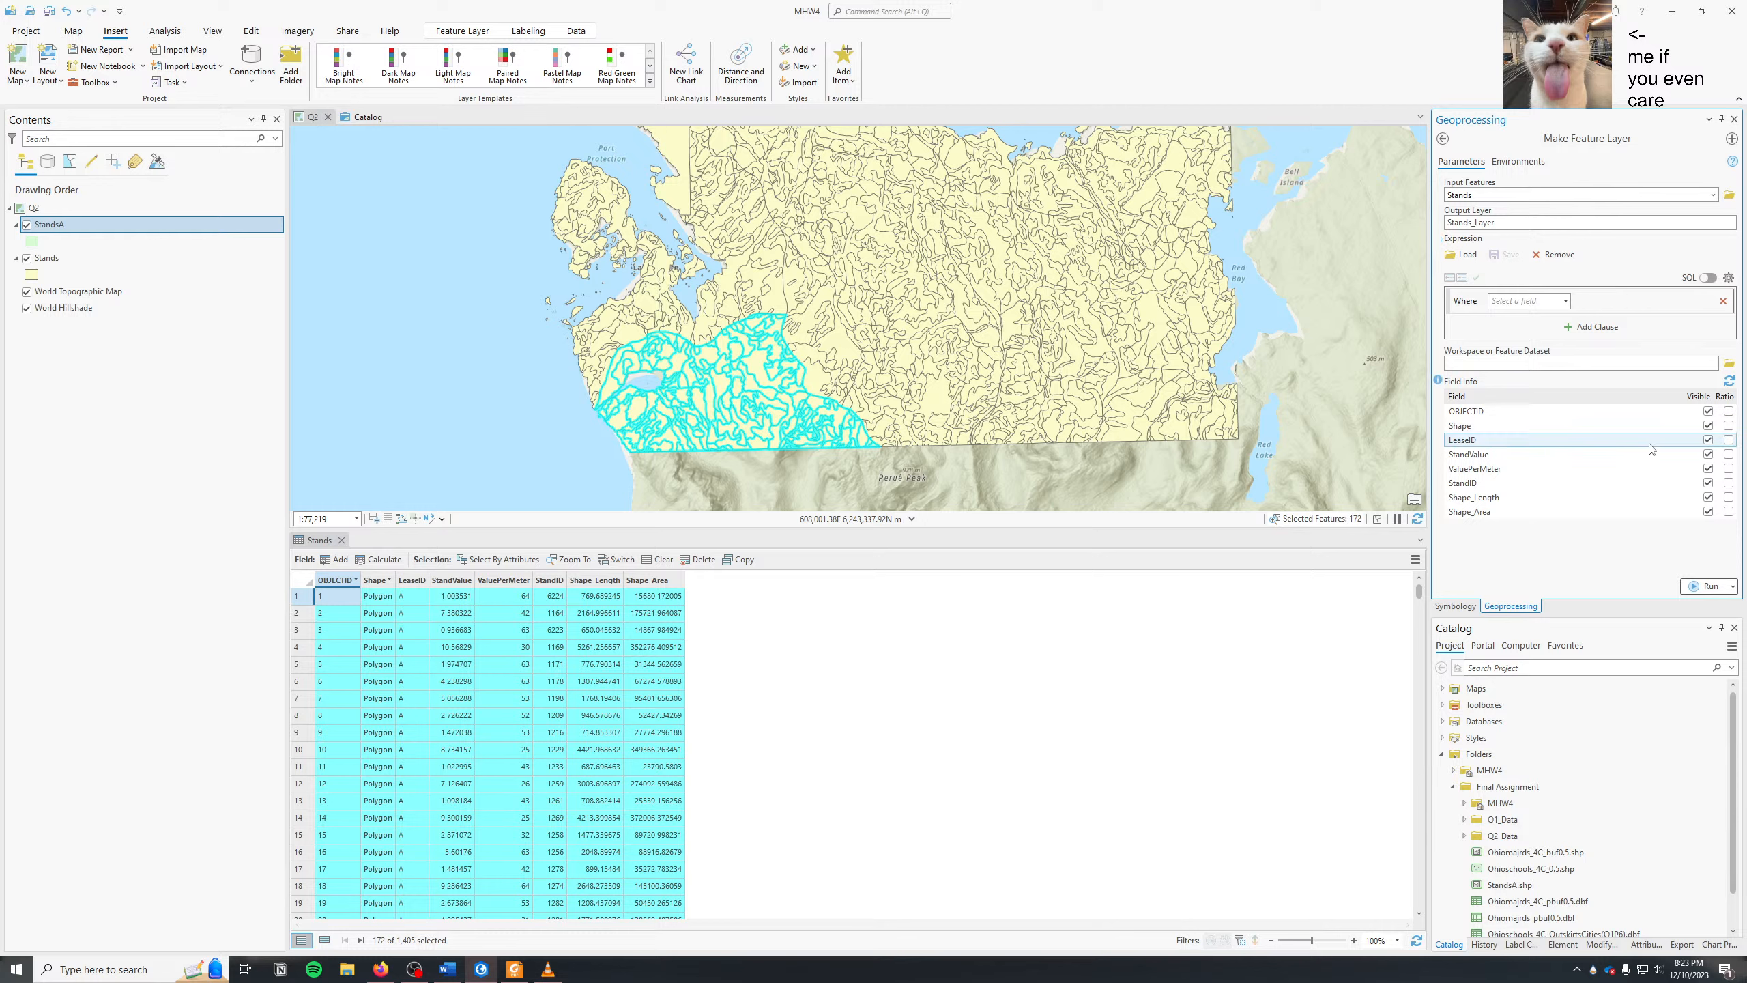
pyautogui.click(1708, 587)
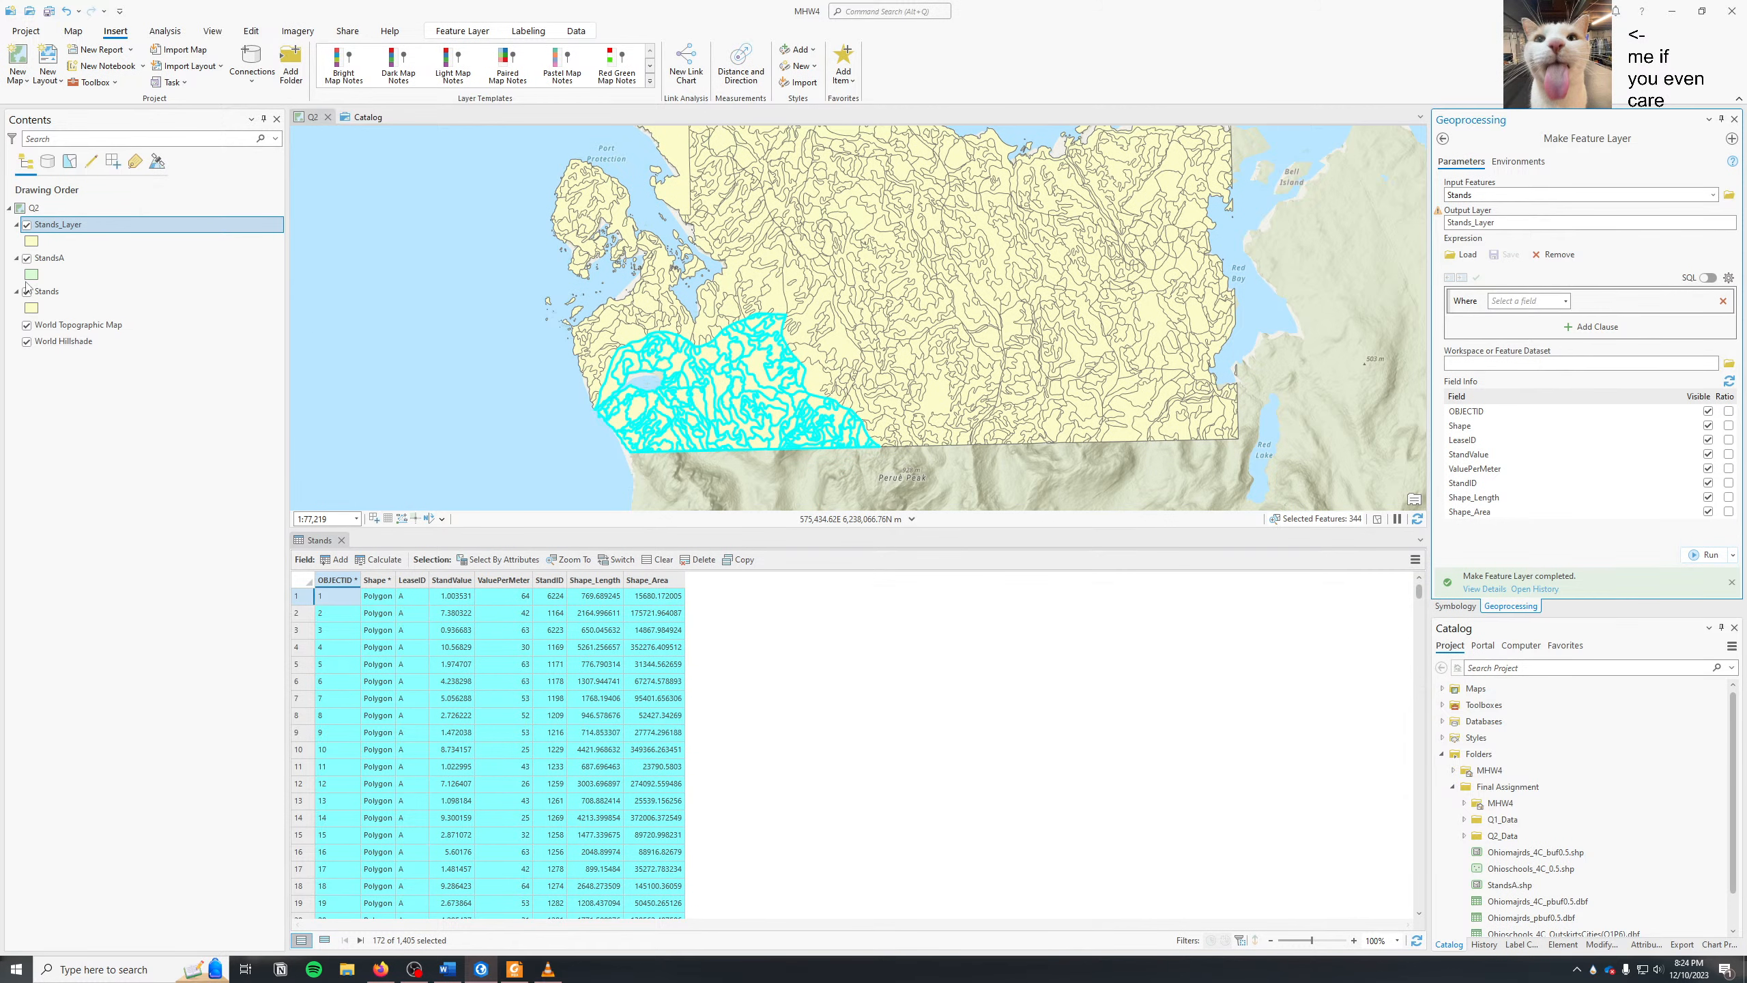
# - Hide the StandsA and Stands layers, and toggle Stands_Layer off and on to inspect its features
pyautogui.click(26, 258)
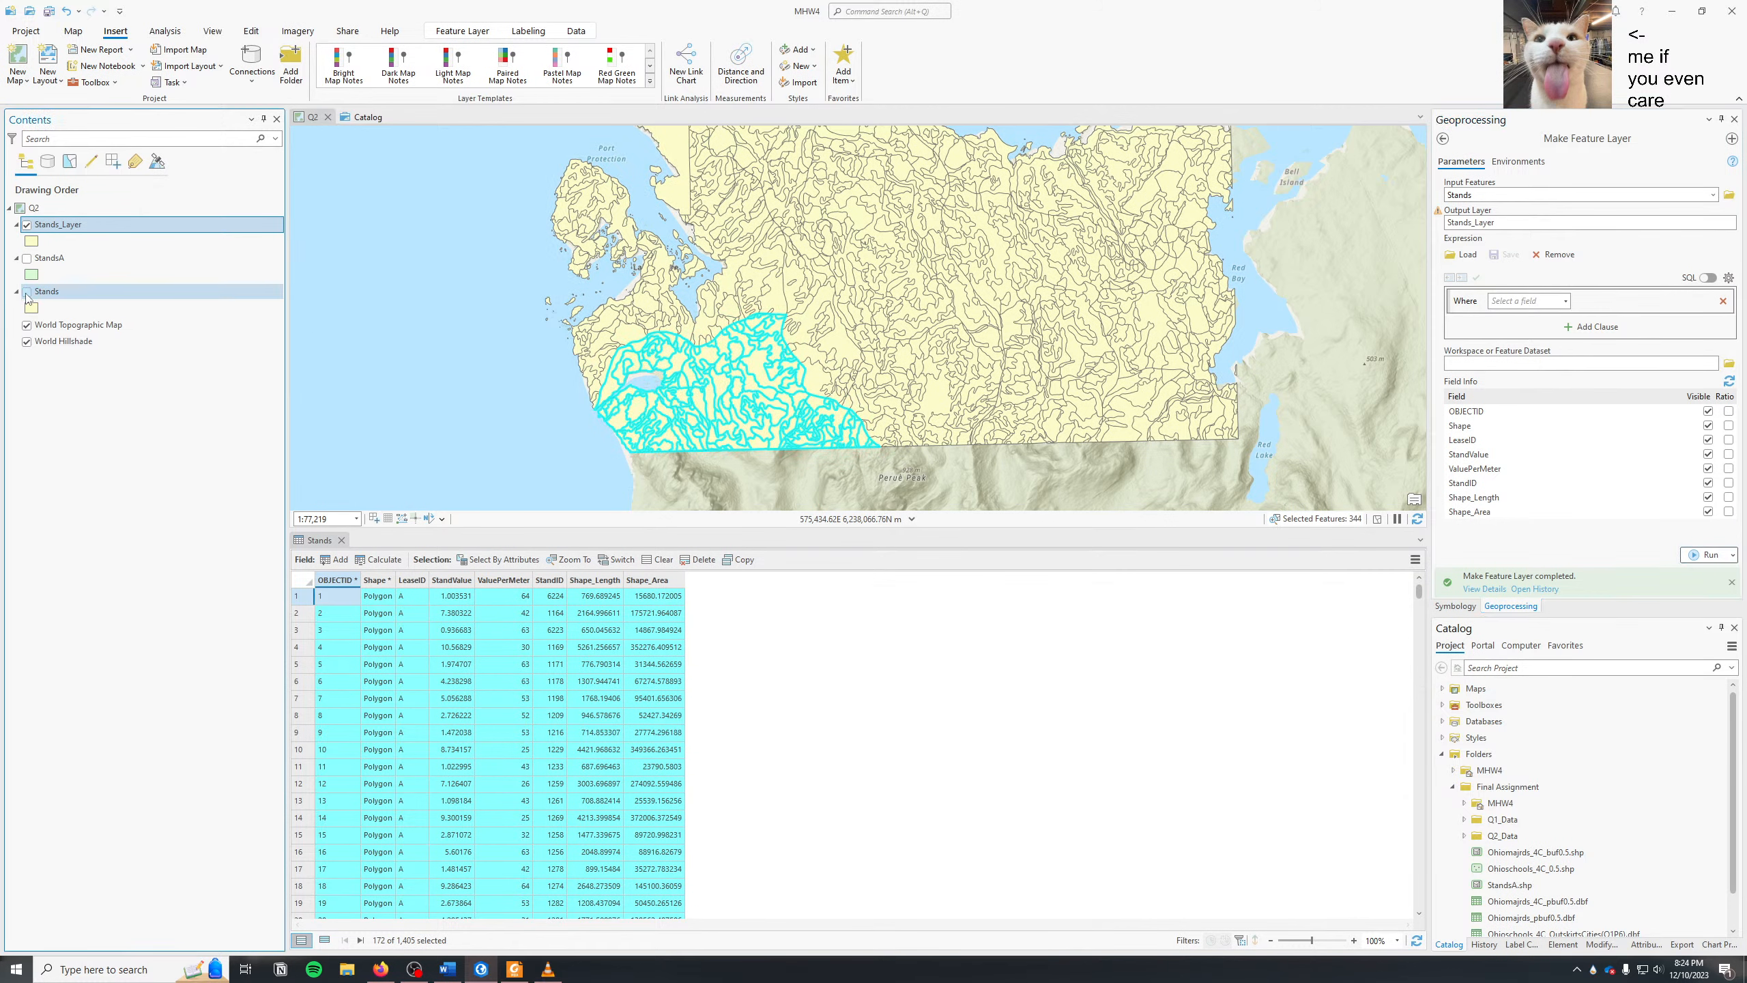
pyautogui.click(721, 711)
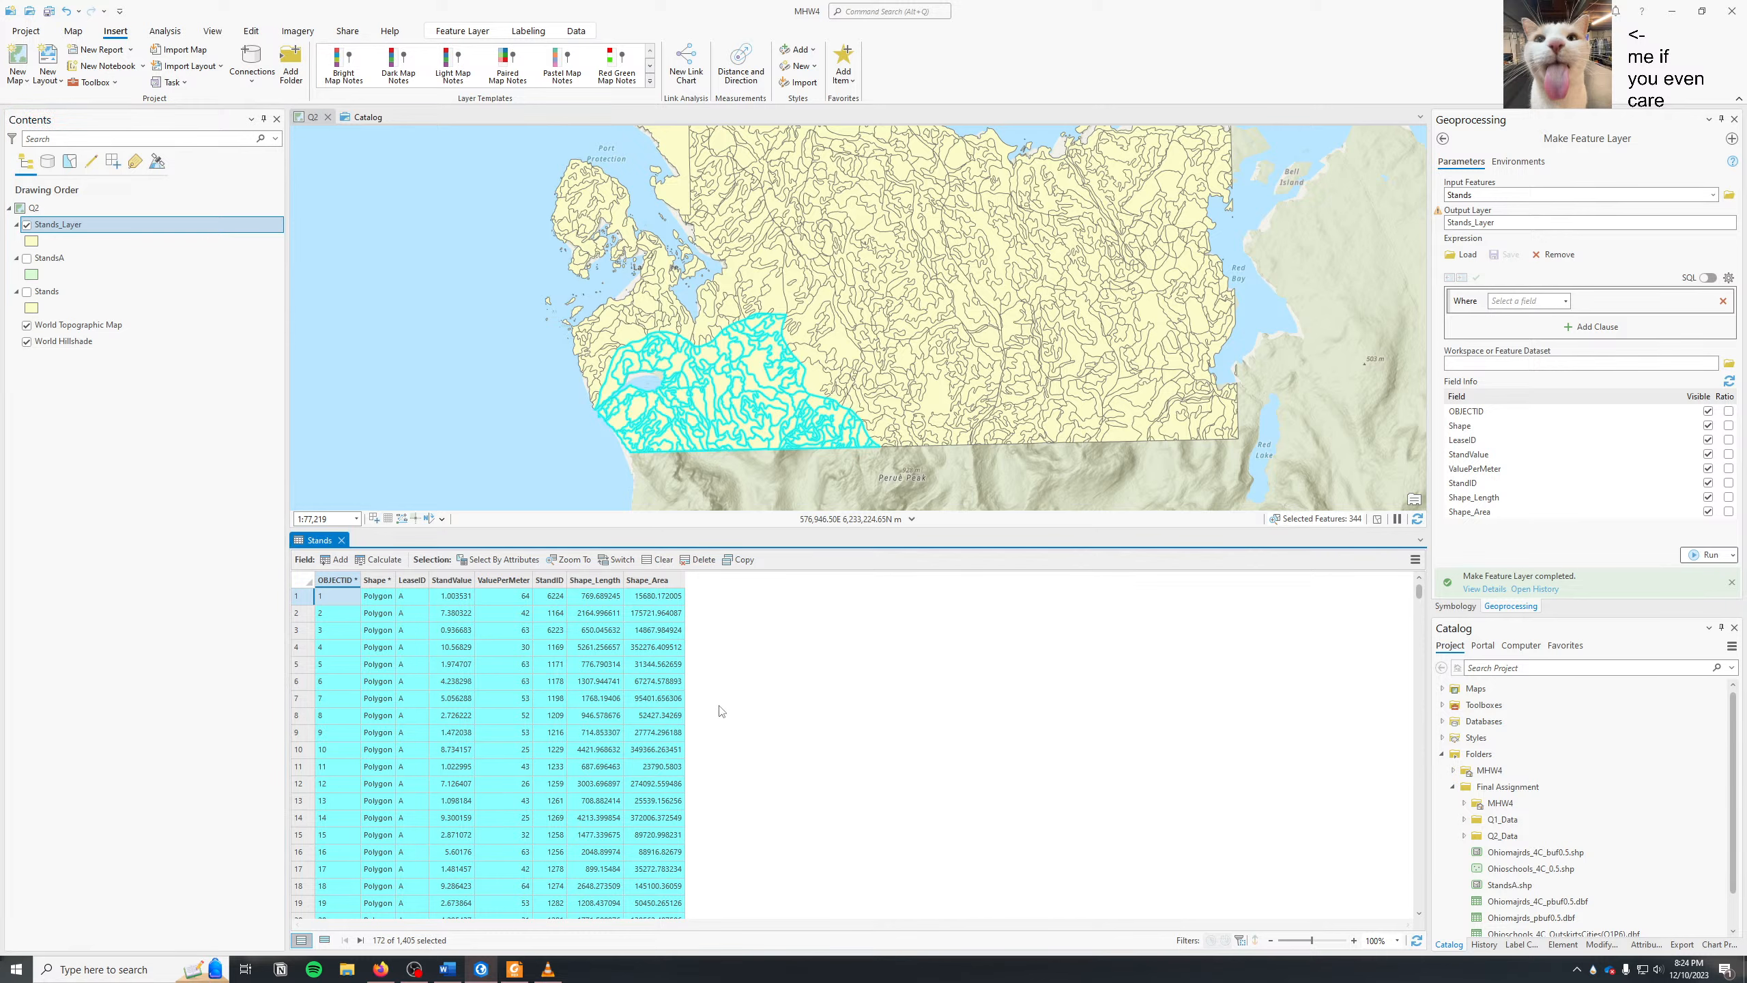
pyautogui.click(27, 225)
pyautogui.click(27, 224)
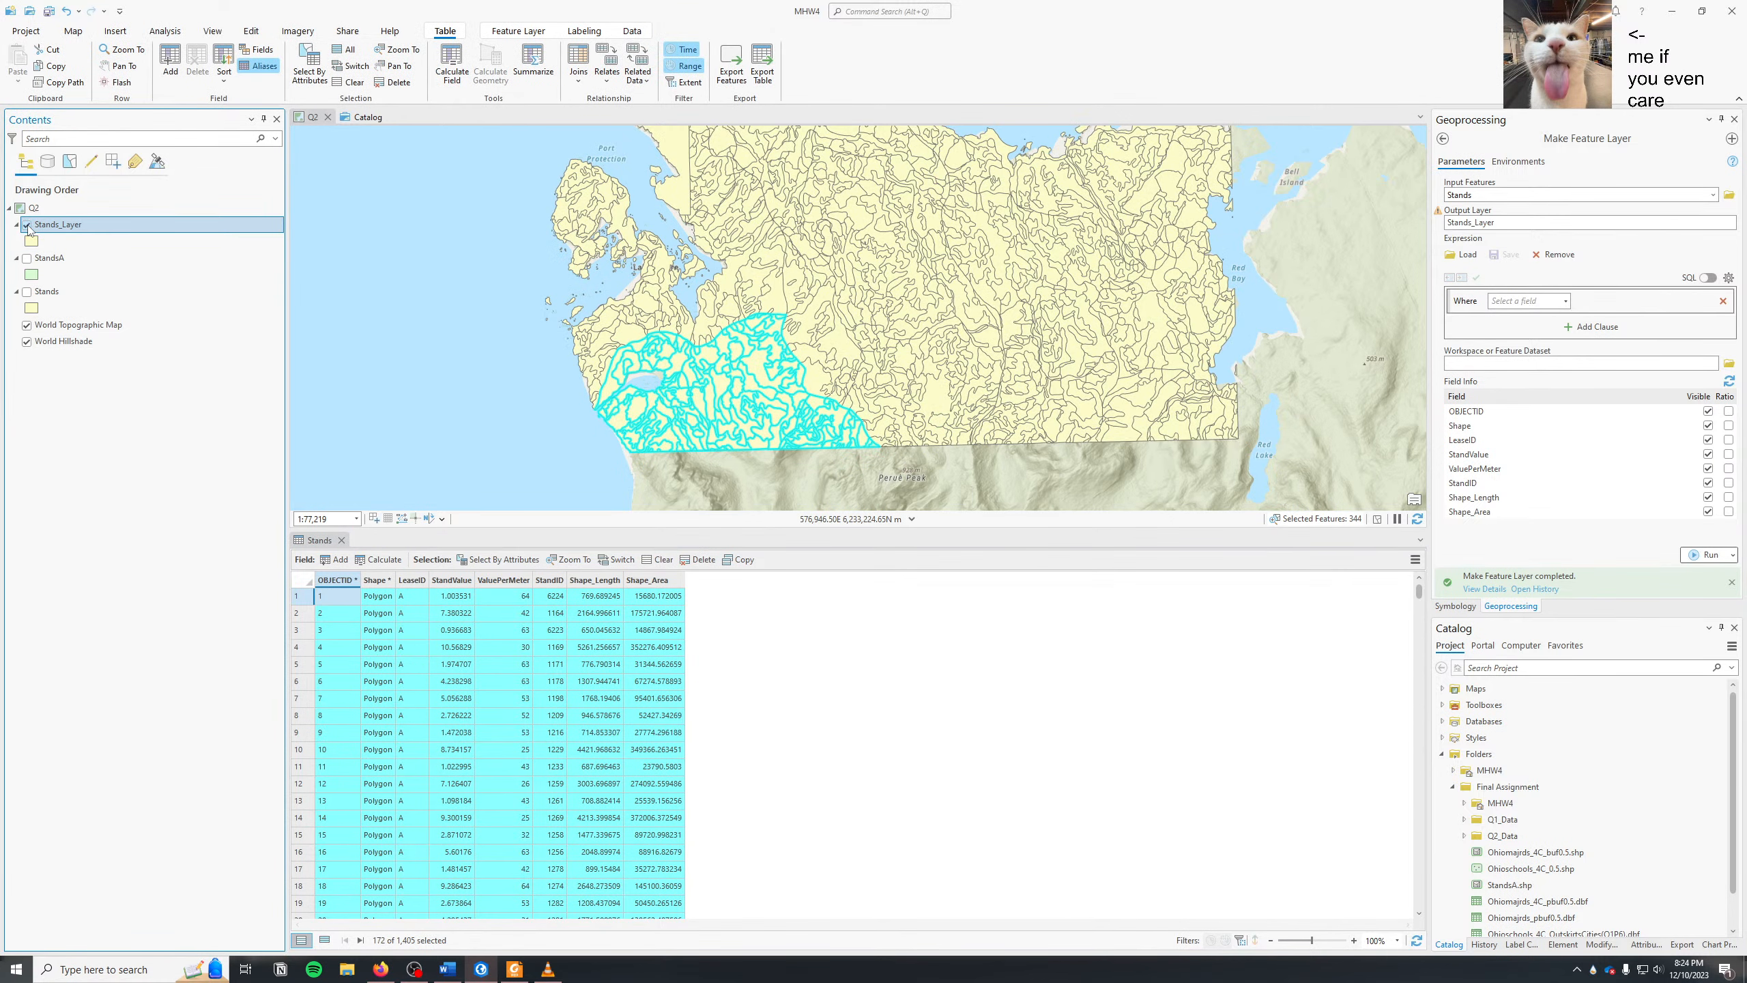
pyautogui.click(26, 224)
pyautogui.click(26, 225)
# - Recheck the Stands input and field info in Make Feature Layer, and review the messages of its last run
pyautogui.click(1713, 195)
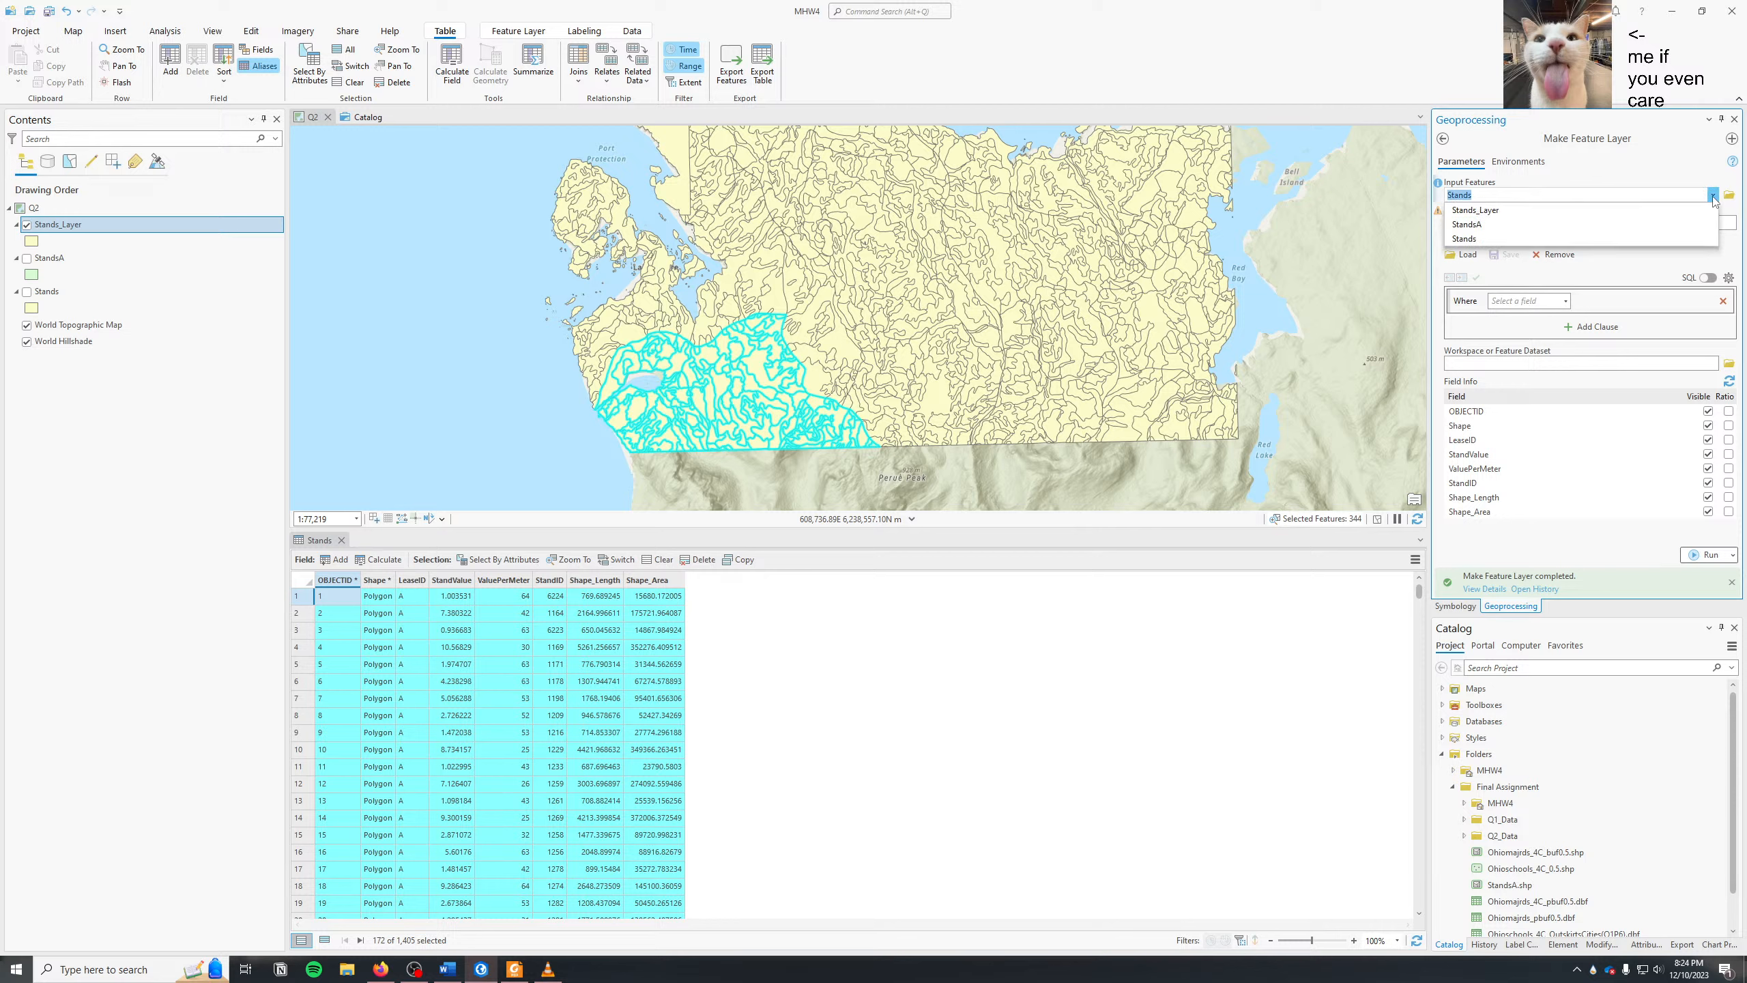
pyautogui.click(1582, 238)
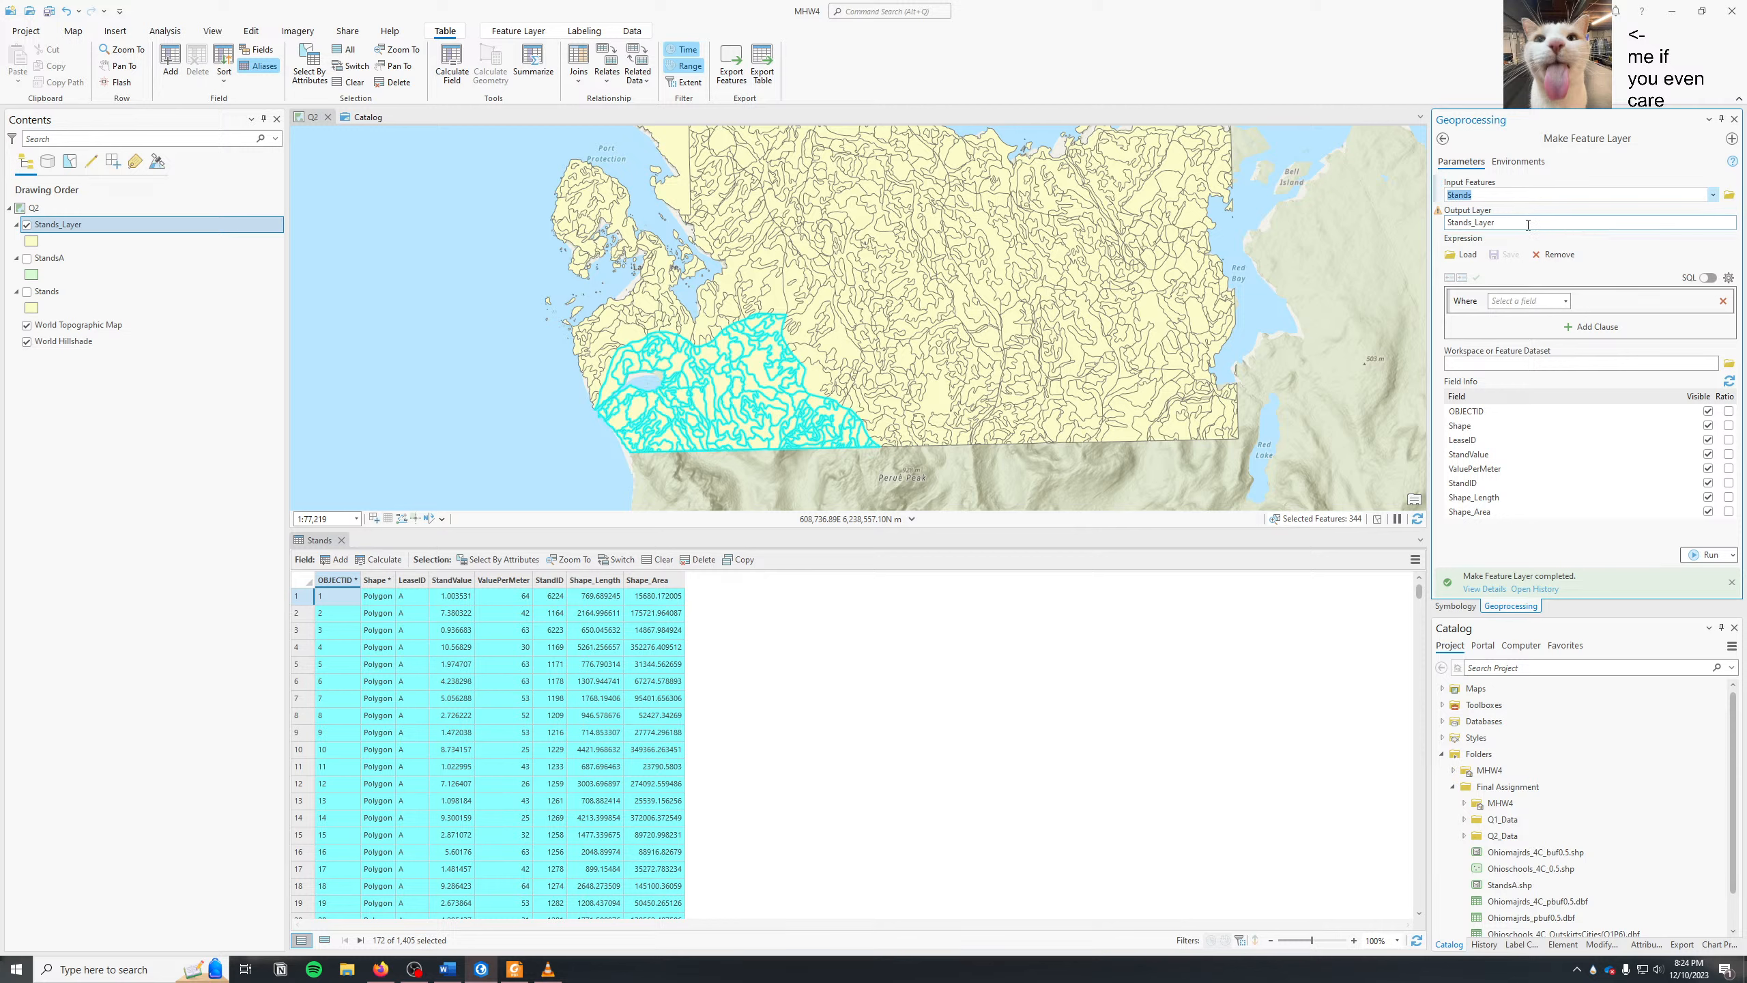
pyautogui.click(1729, 381)
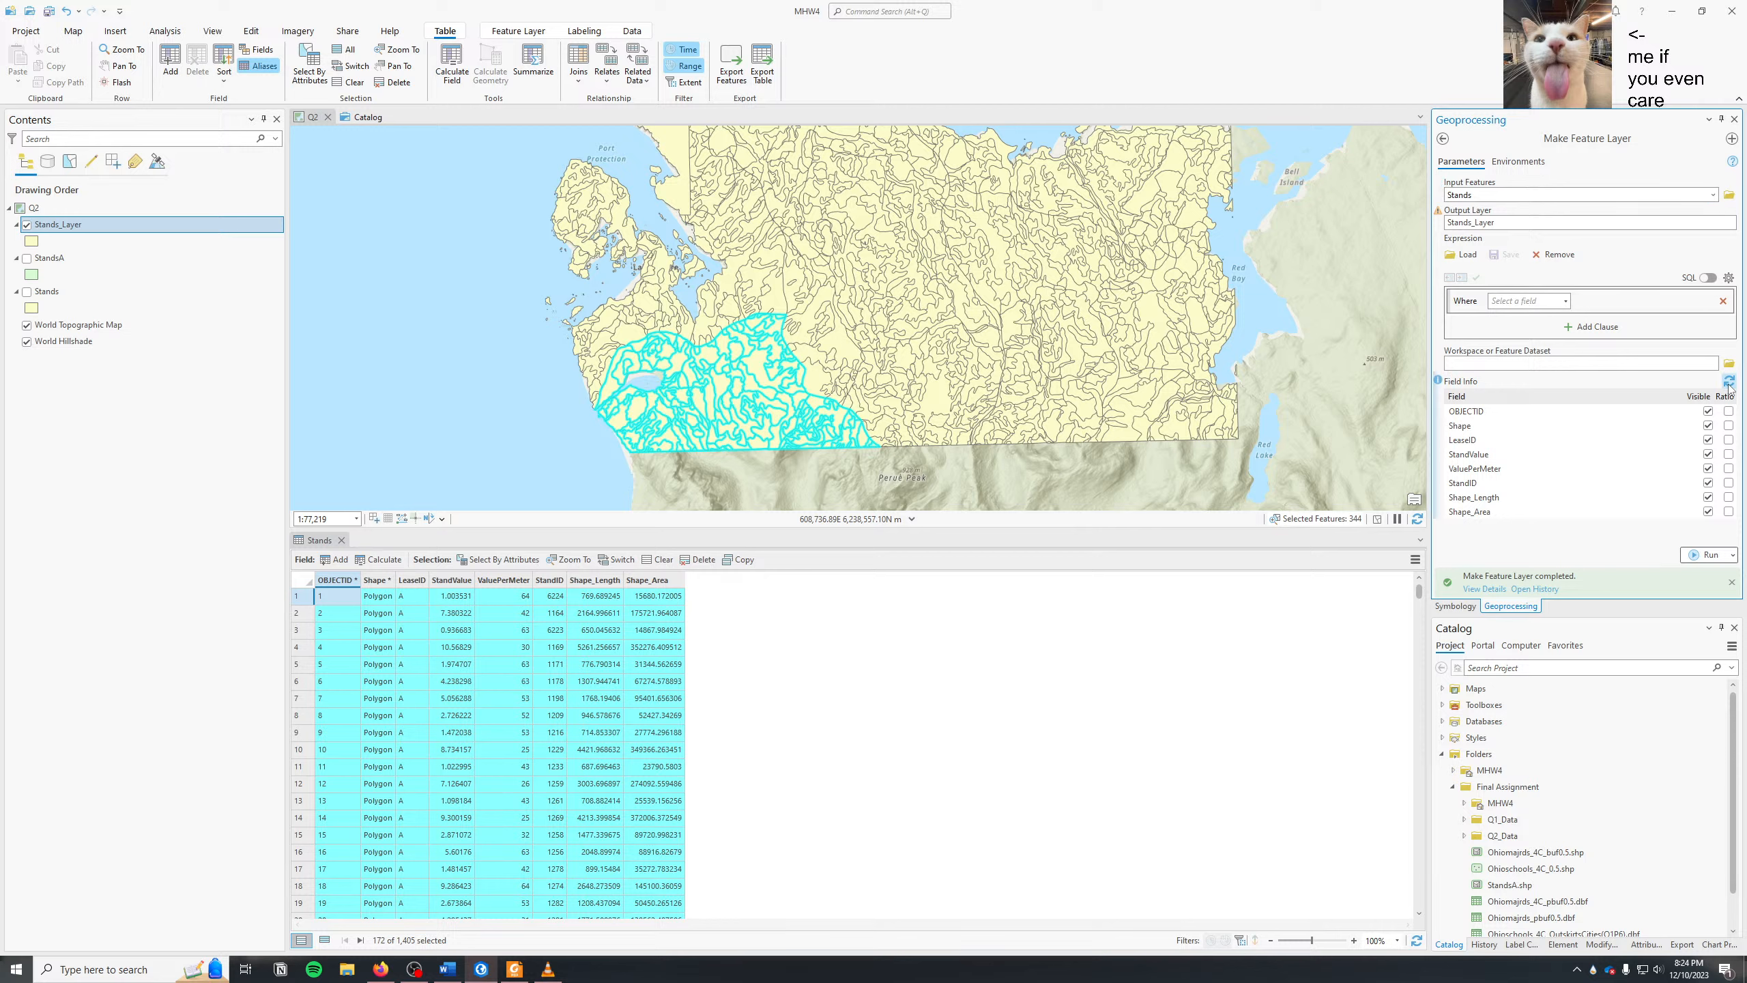
pyautogui.click(1484, 589)
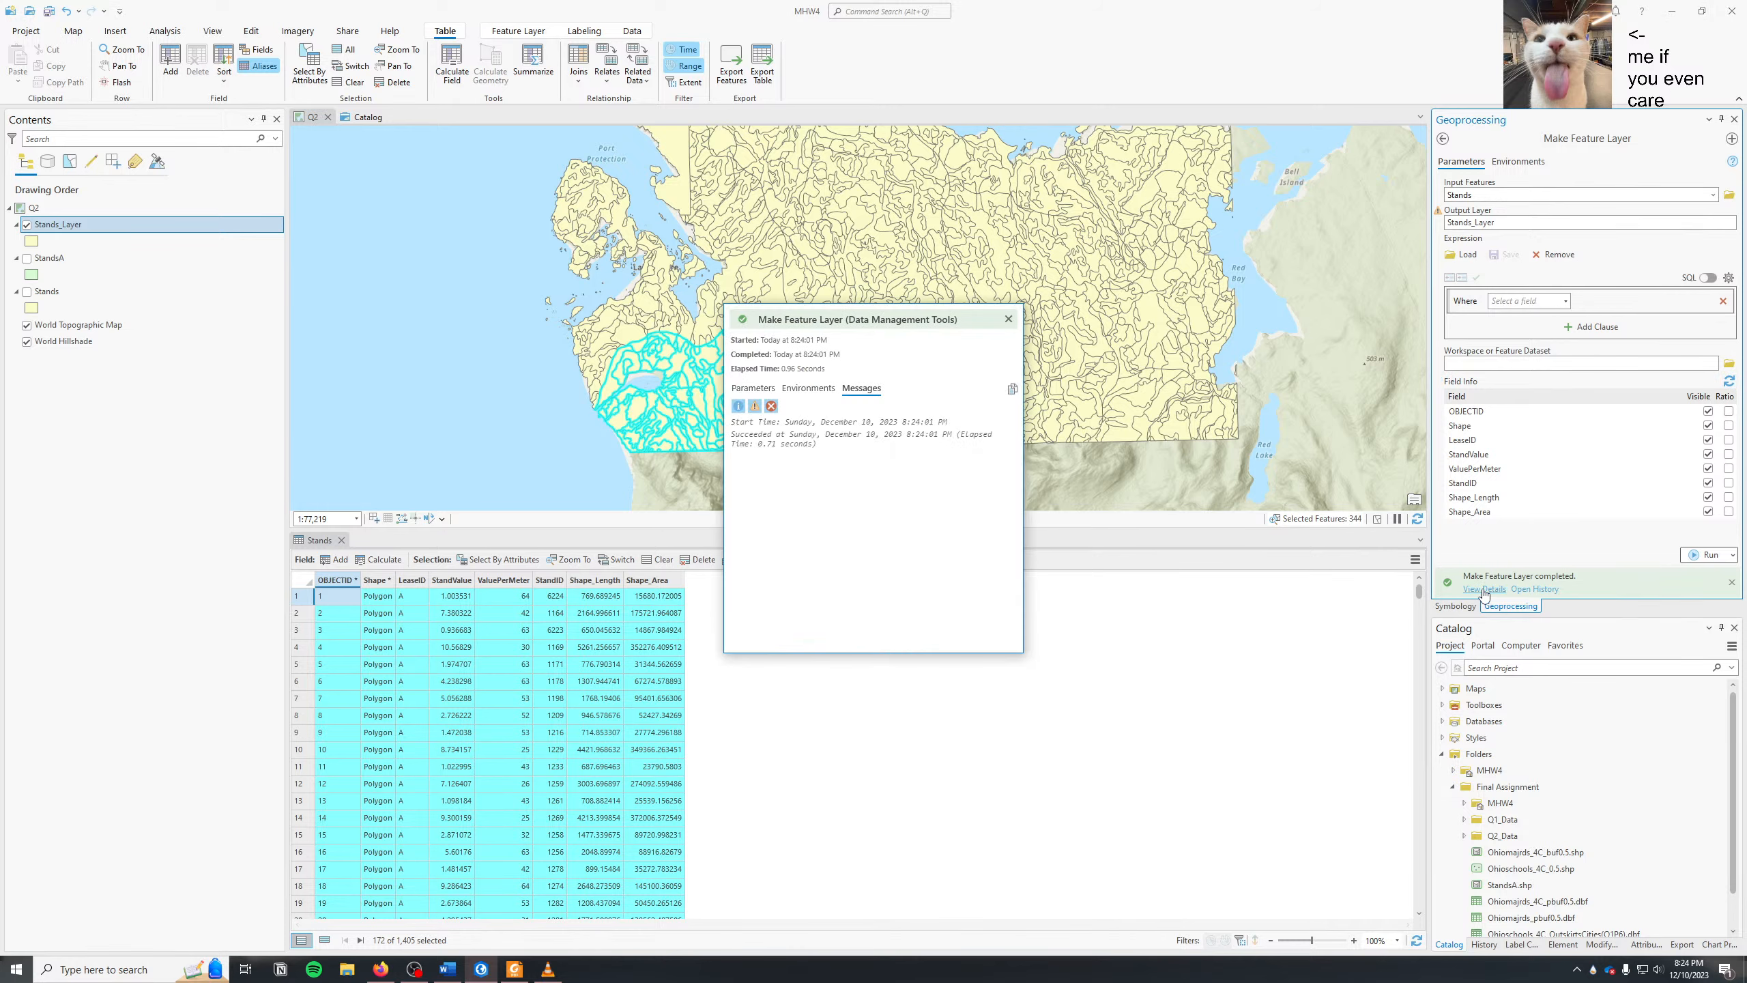
pyautogui.click(1009, 319)
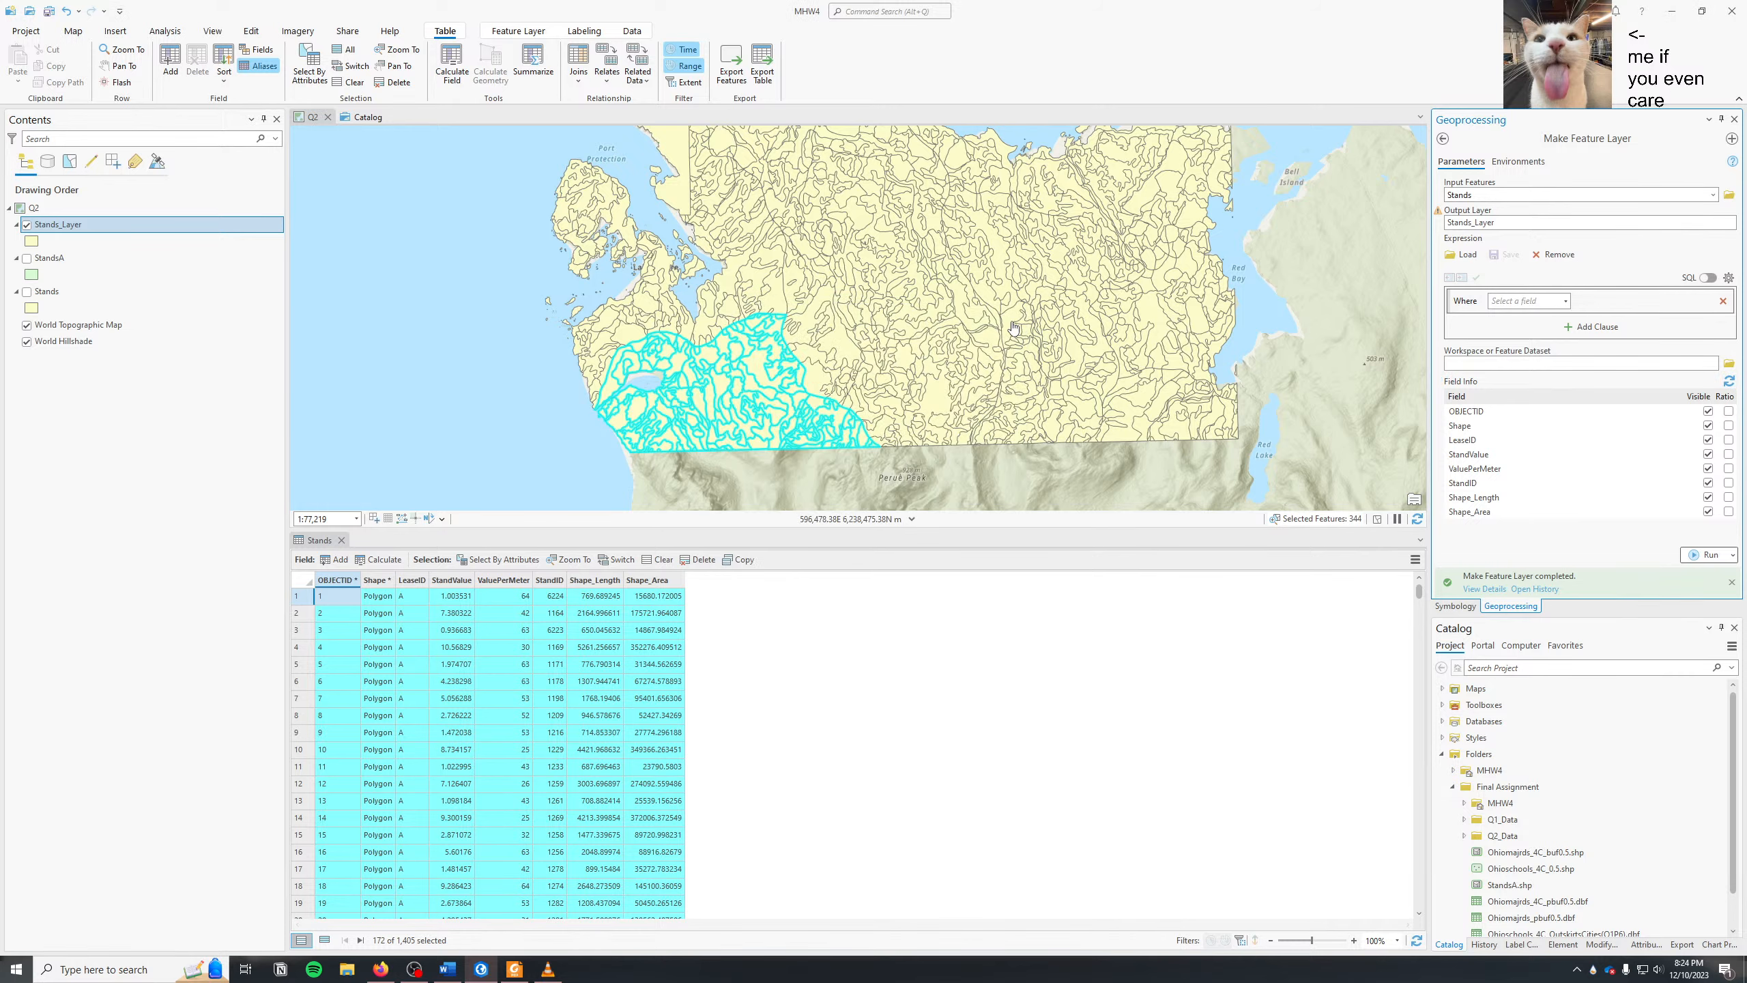
# - Run Export Features on the selected Stands features with the output Stands_ExportFeatures.shp, and open the run details
pyautogui.click(1443, 140)
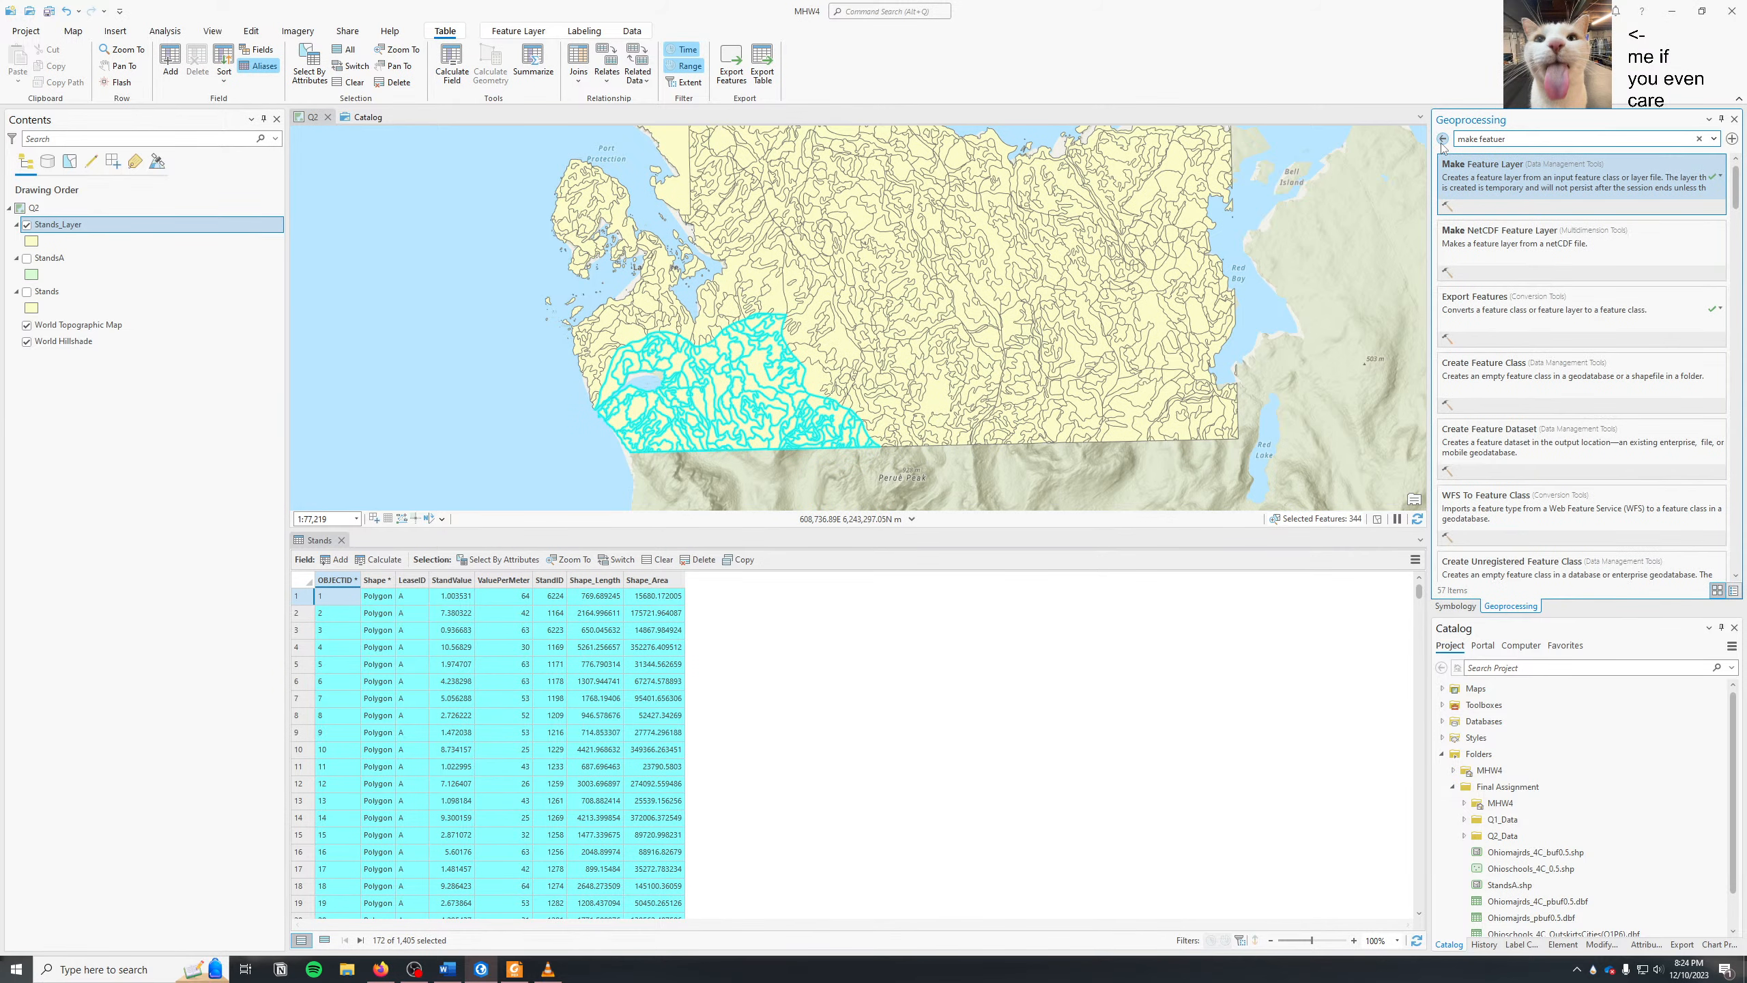
pyautogui.click(1490, 313)
pyautogui.click(1713, 195)
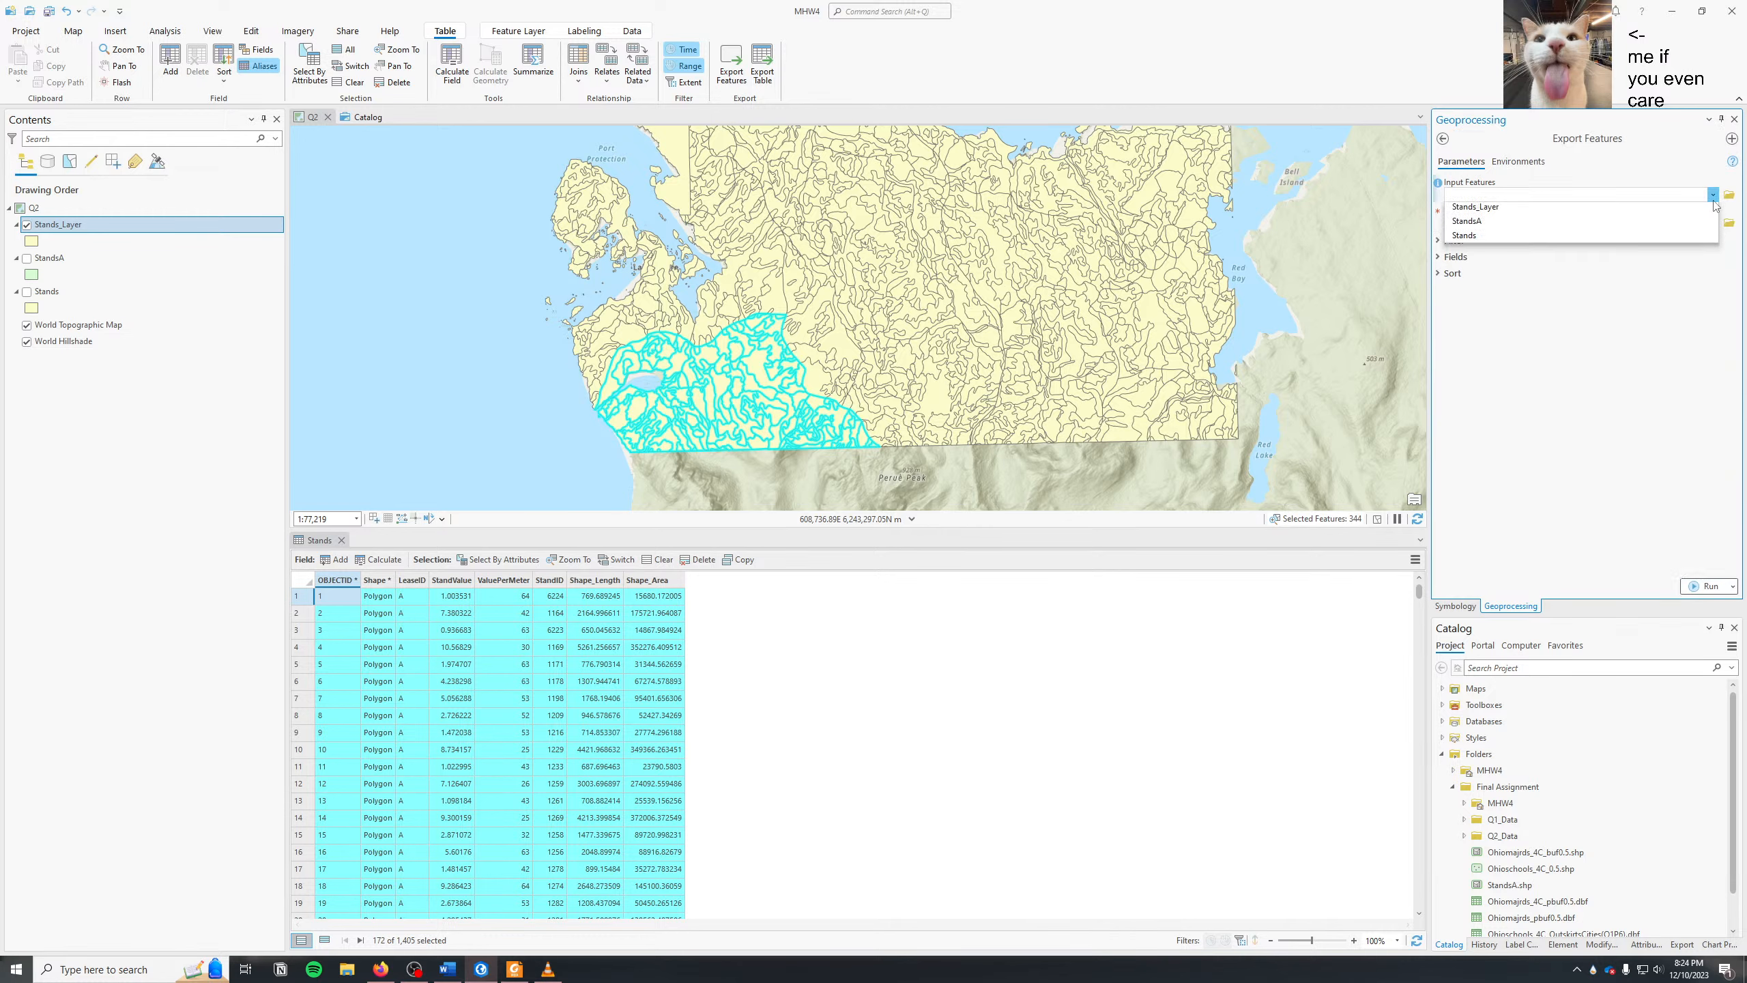
pyautogui.click(1567, 237)
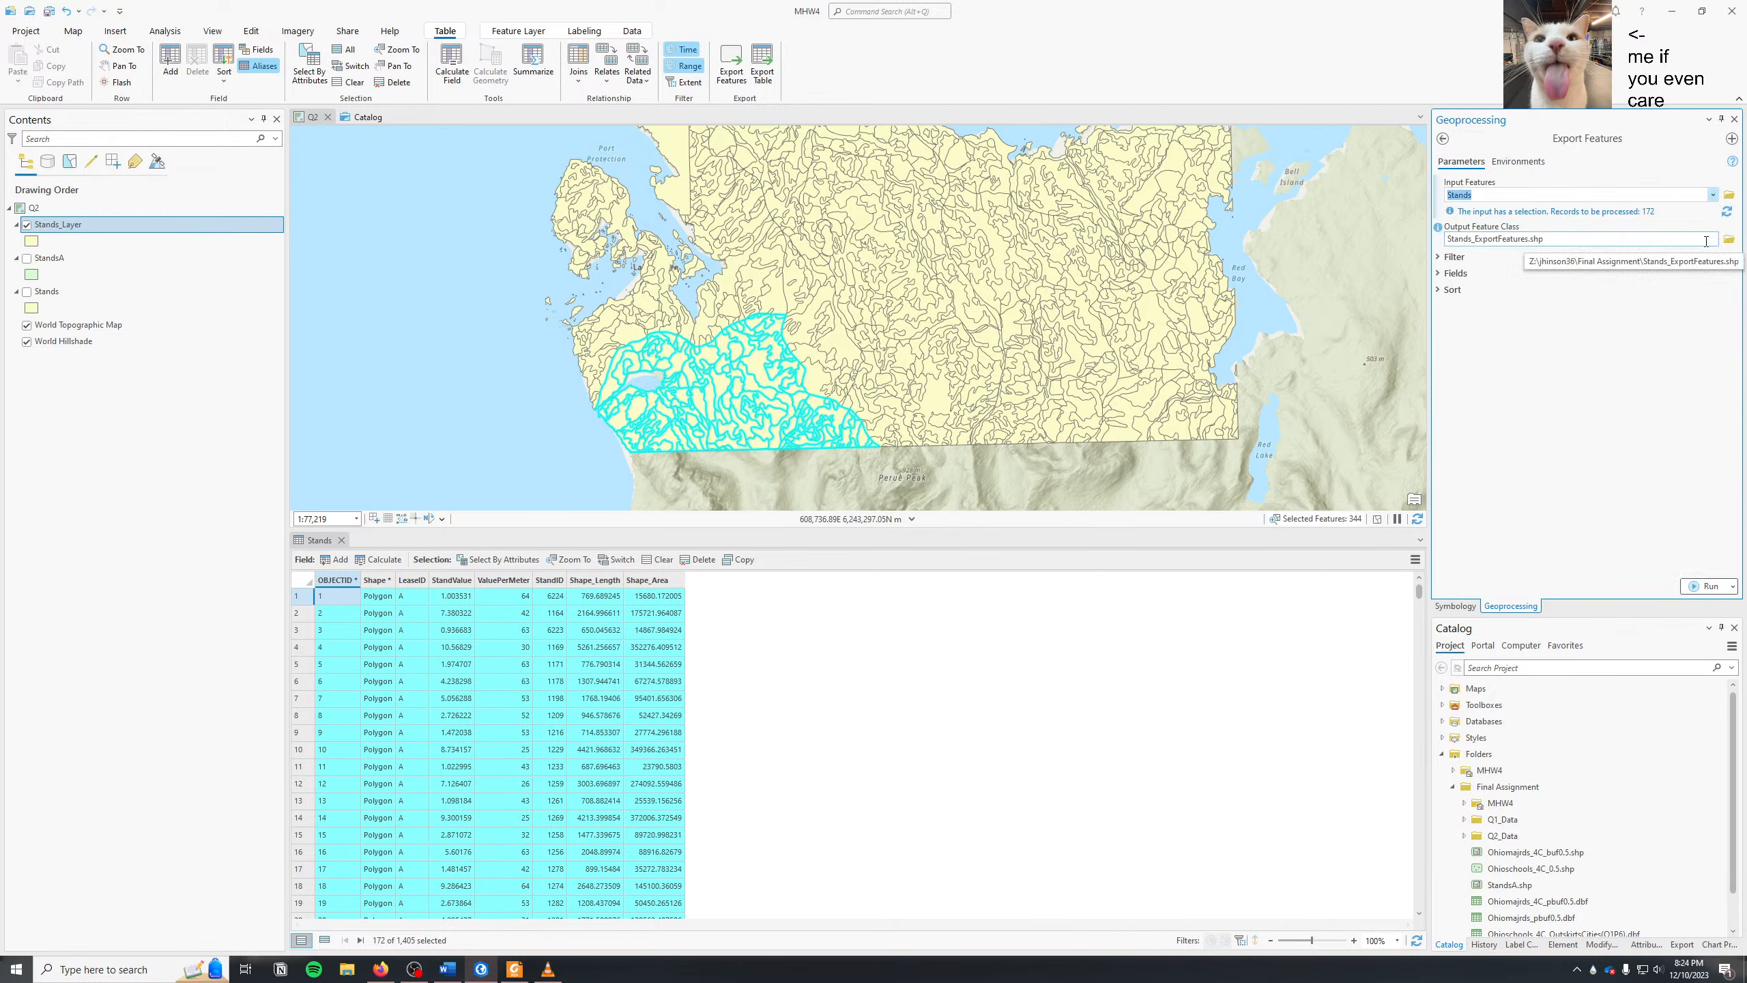
pyautogui.click(1707, 586)
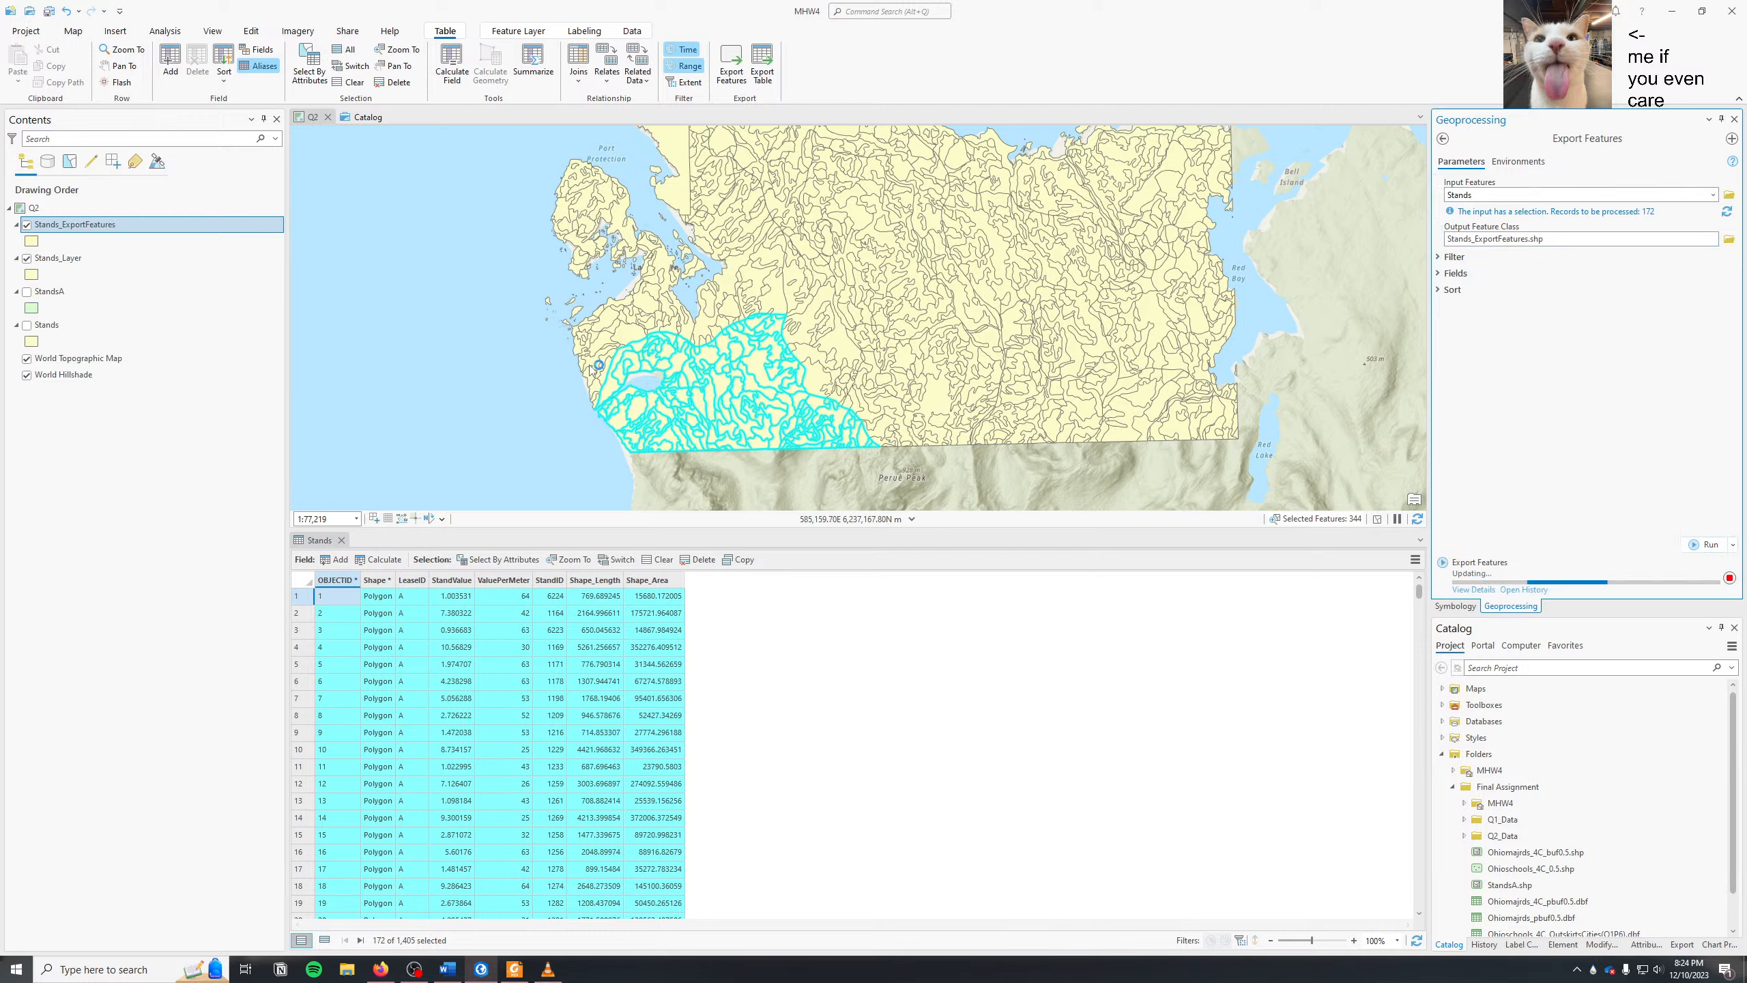
pyautogui.click(1487, 587)
# - Switch to Firefox and search the web in a new tab for "why does arcgis keep generating empty feature export layers"
pyautogui.hotkey('alt', 'Tab')
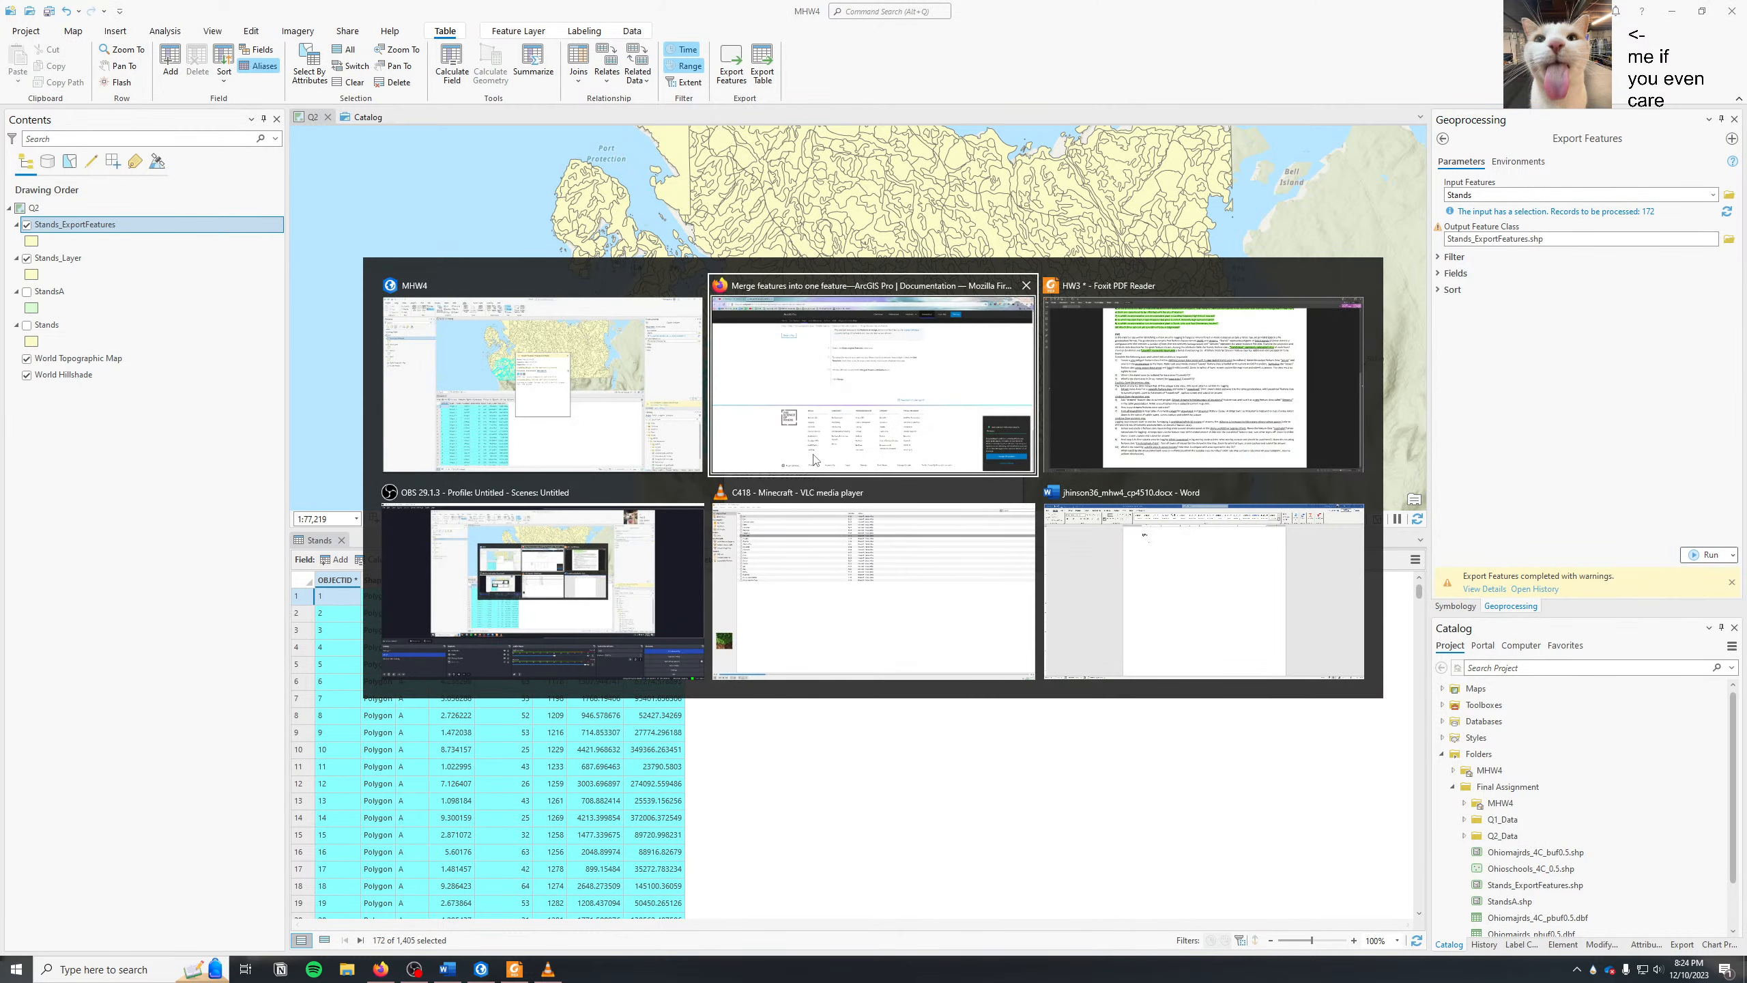
pyautogui.hotkey('ctrl', 't')
pyautogui.write('why does ar')
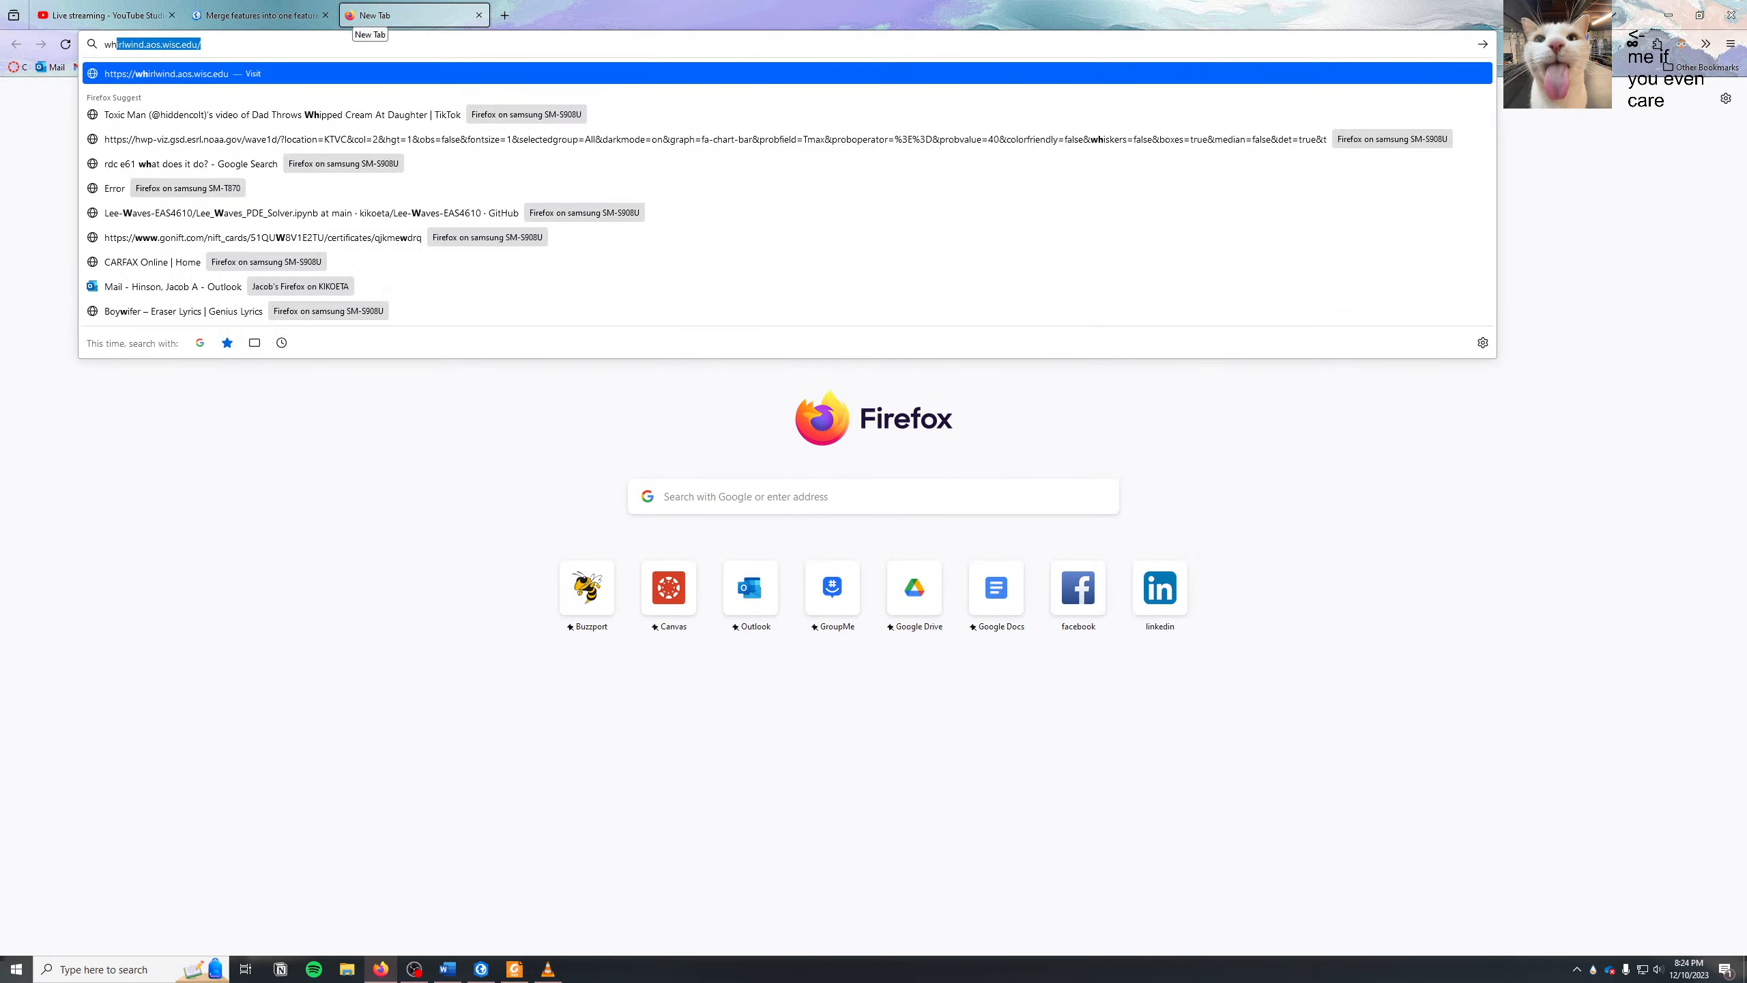
pyautogui.write('cg')
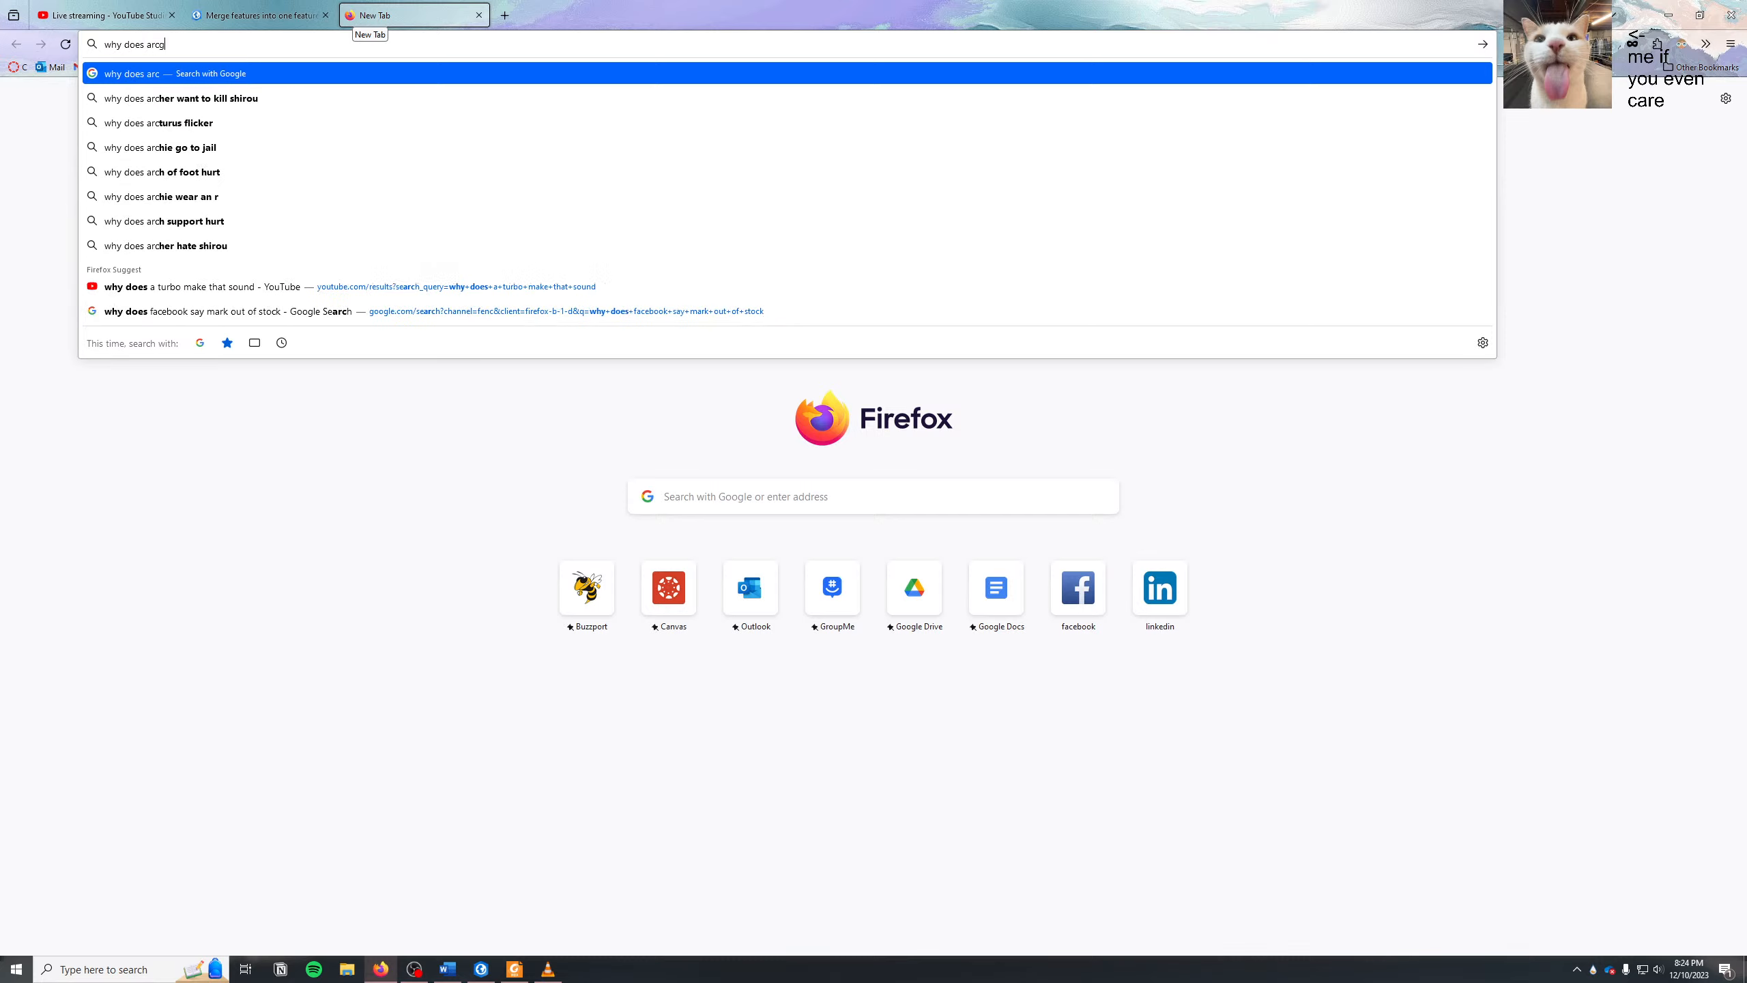
pyautogui.write('is keep generating empty')
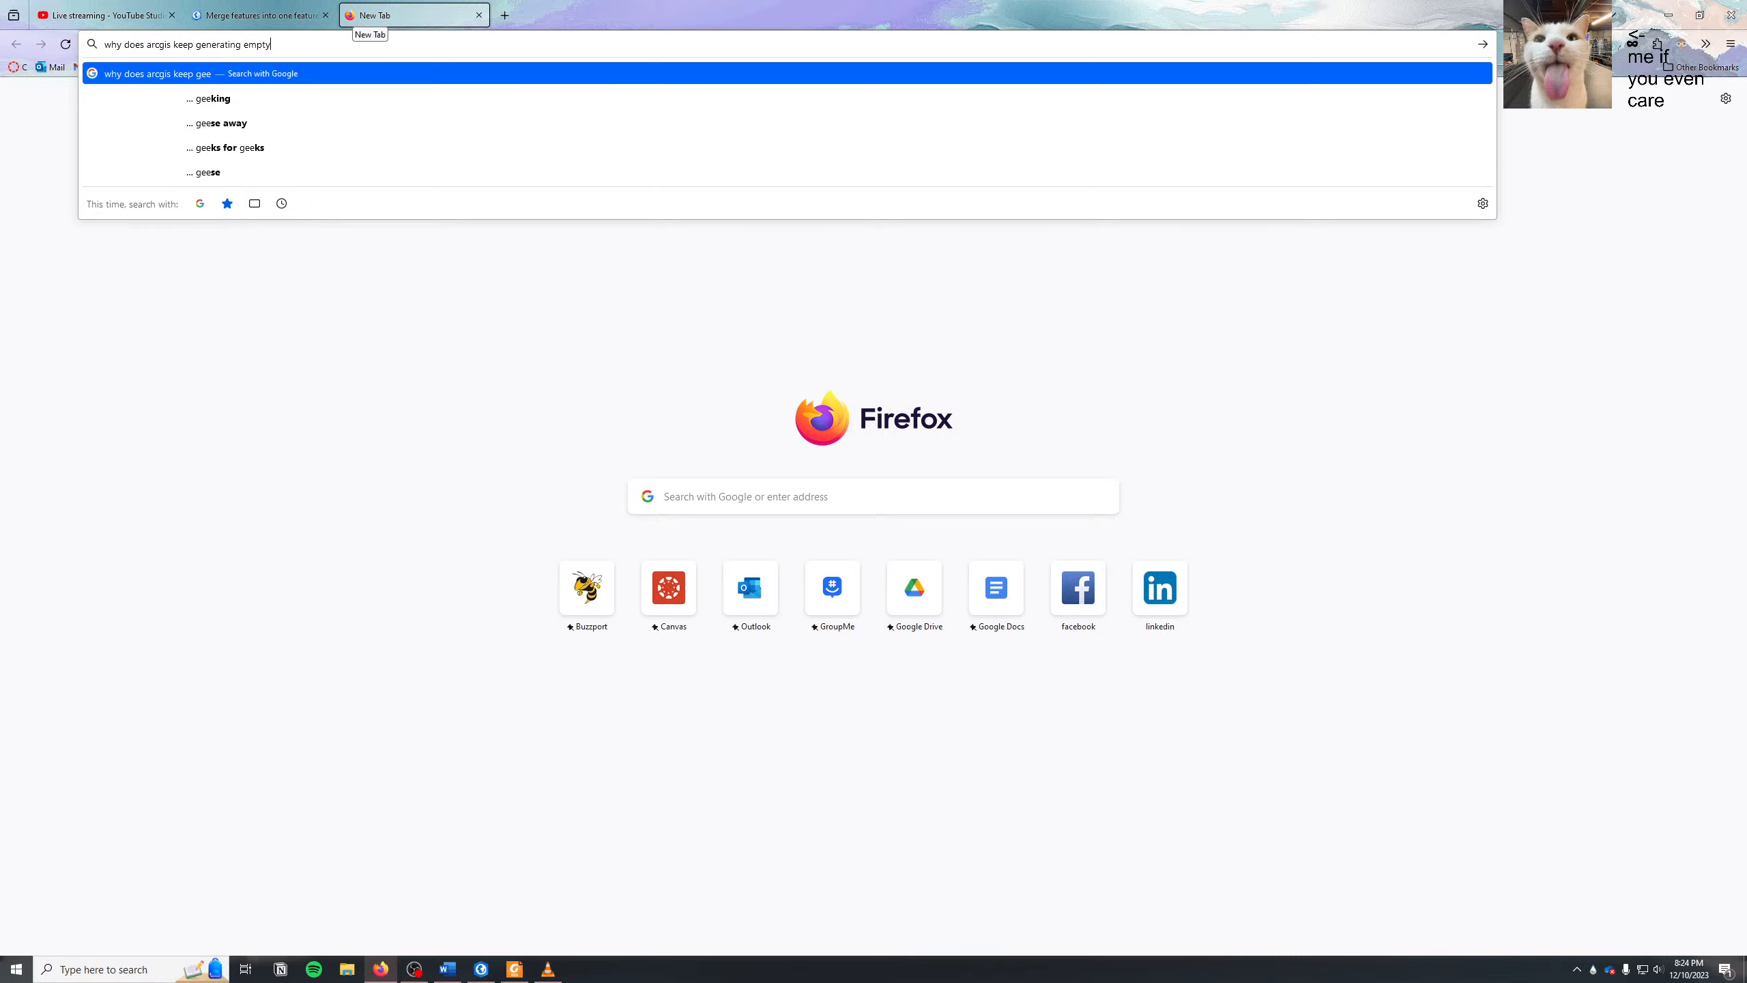
pyautogui.write(' feature expor')
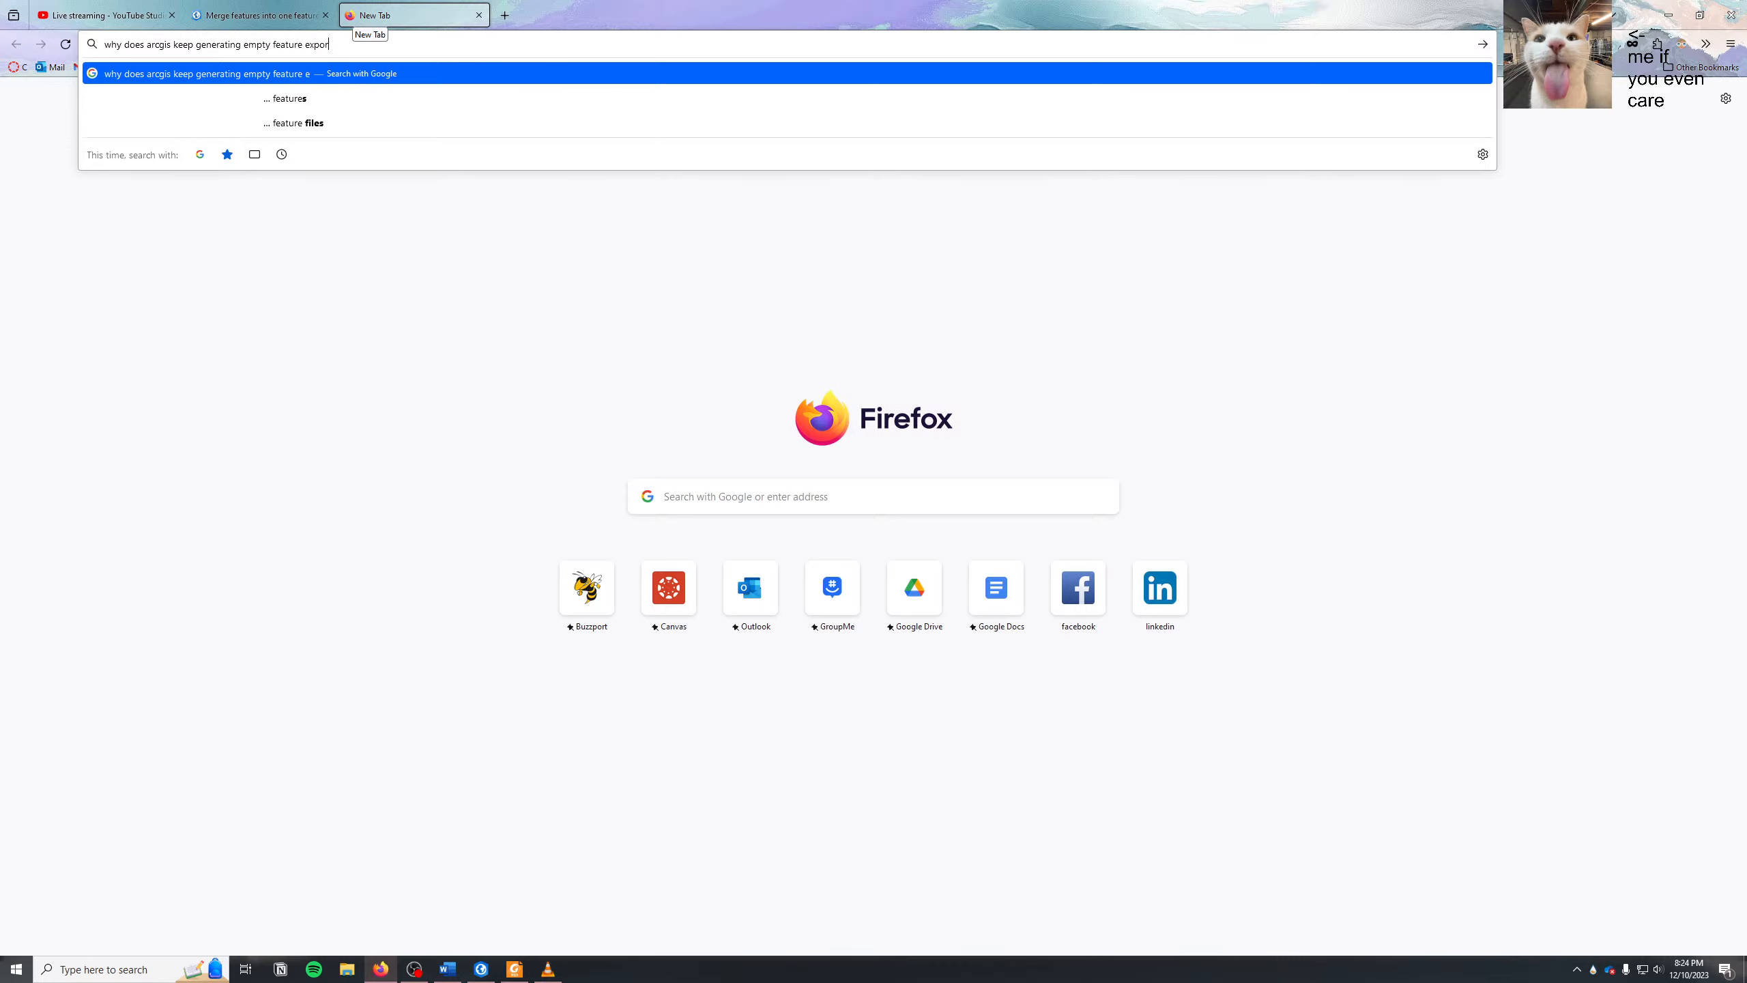
pyautogui.write('t layers')
pyautogui.press('Return')
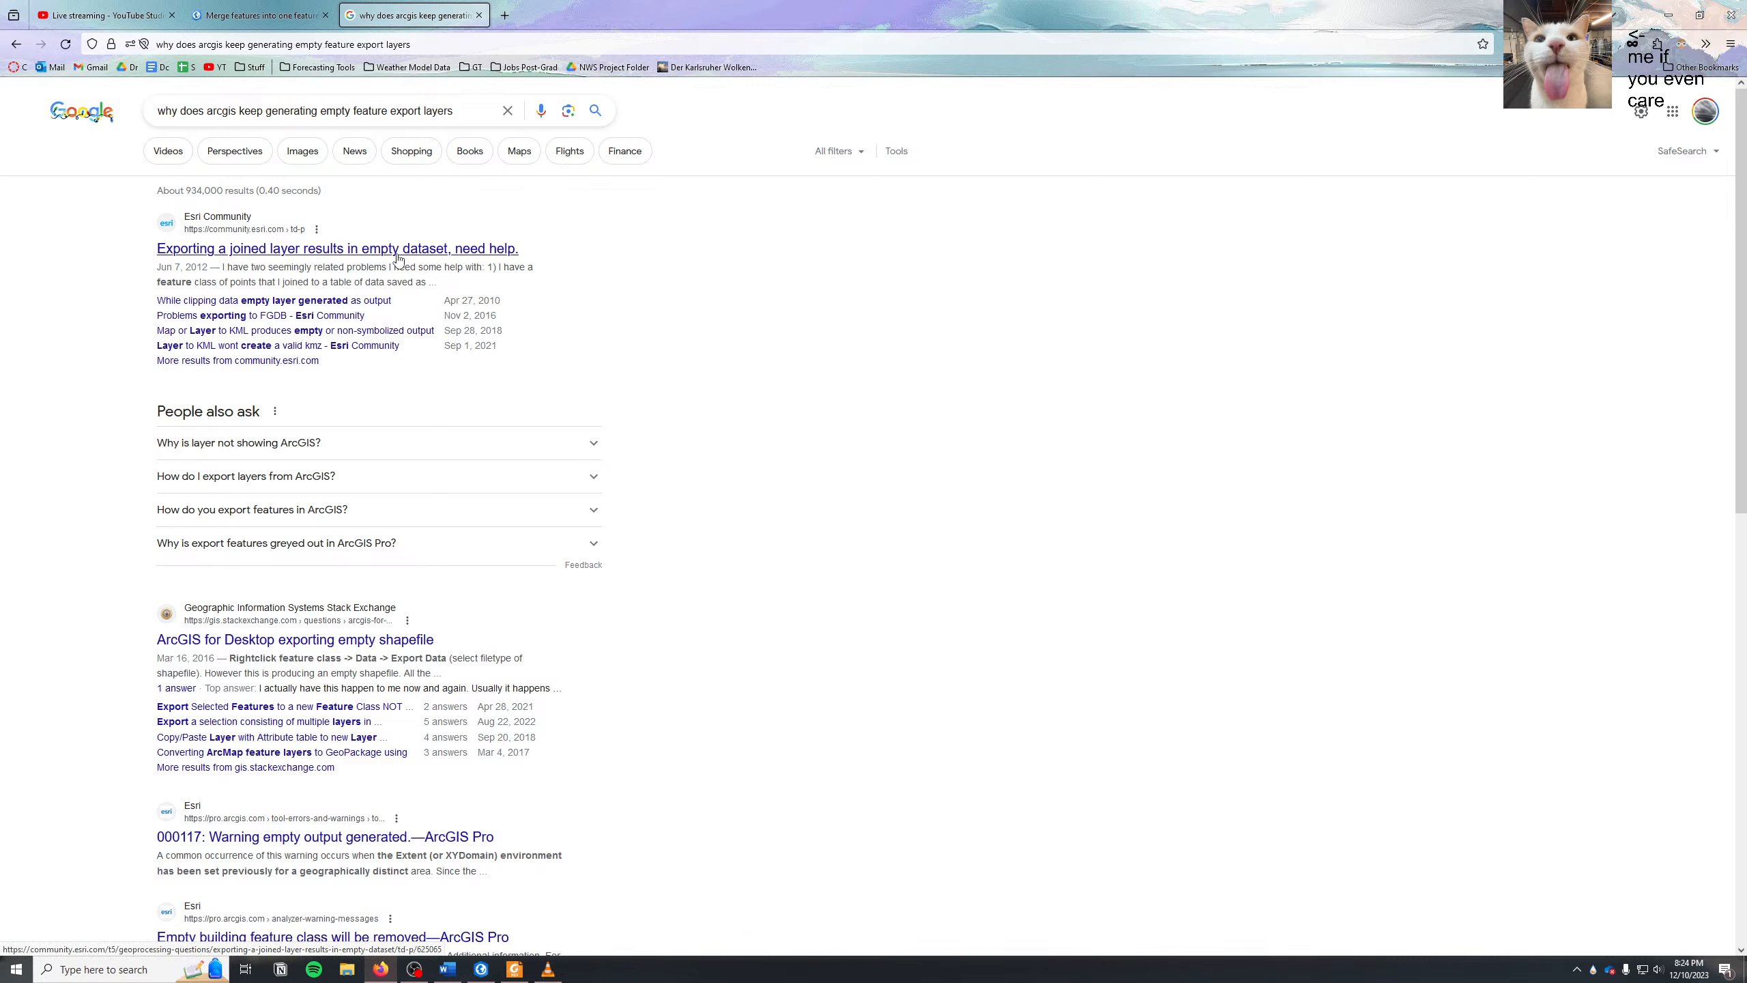
# - Read the Stack Exchange thread "ArcGIS for Desktop exporting empty shapefile" with its answer, and return to the search results
pyautogui.scroll(-3, 406, 402)
pyautogui.click(365, 432)
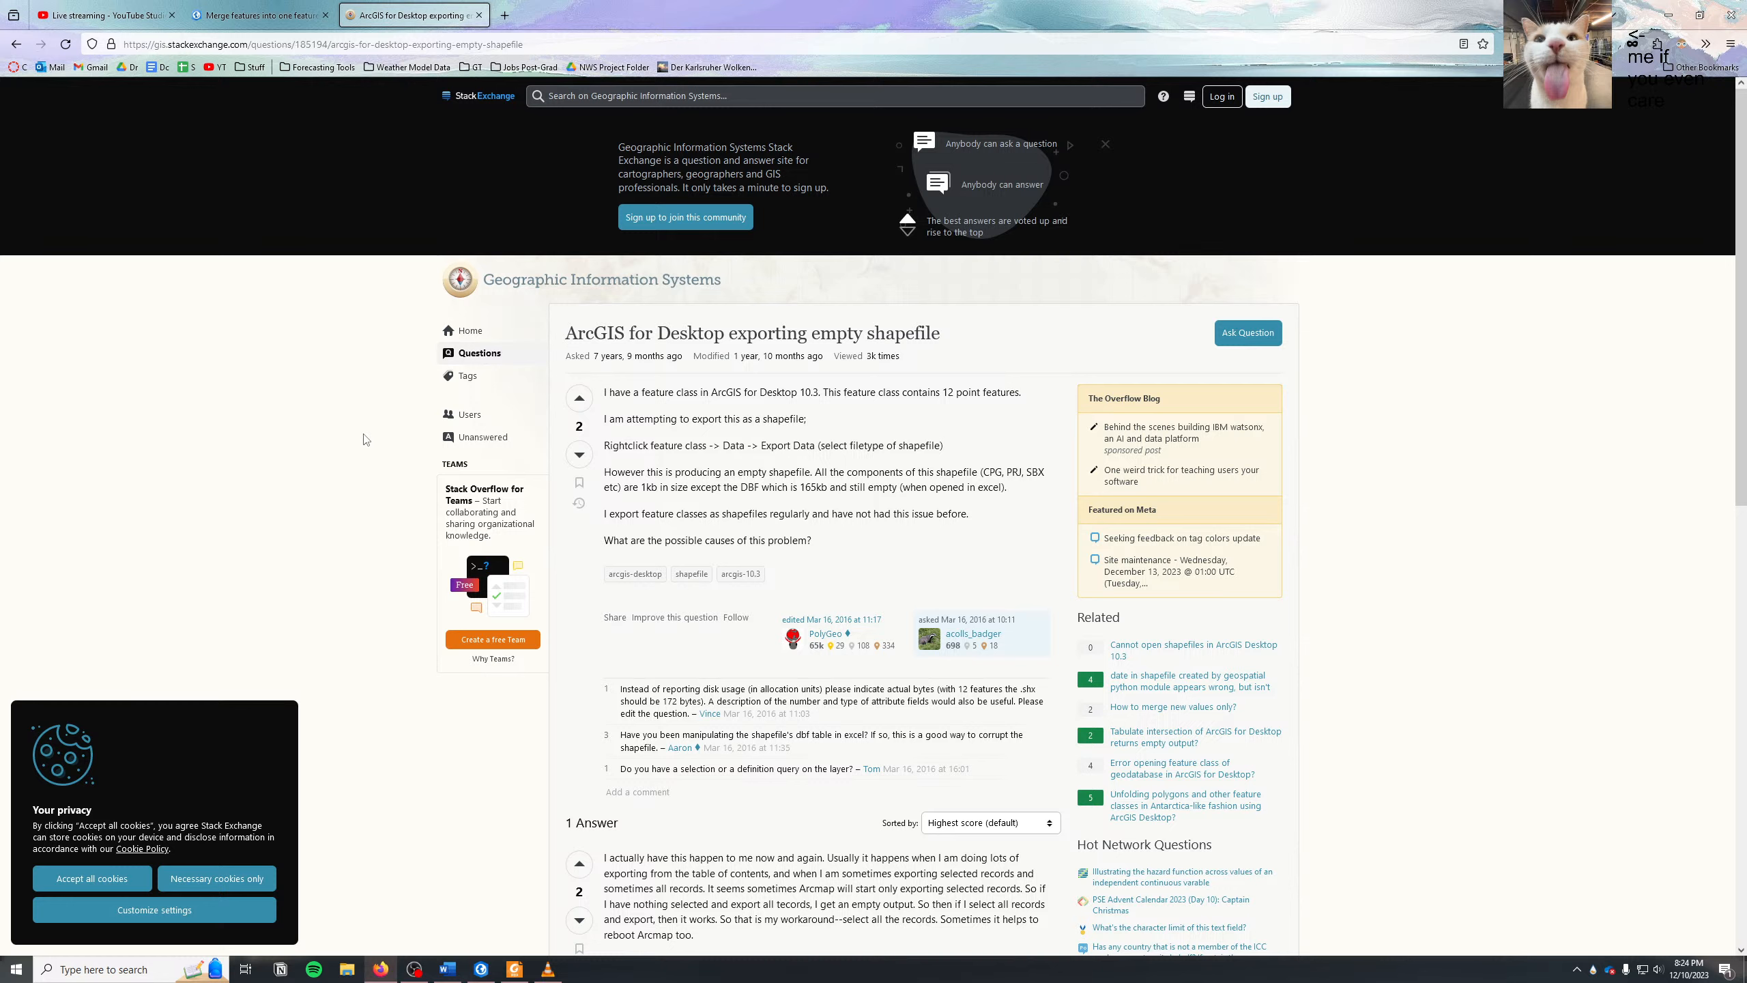
pyautogui.scroll(-4, 335, 435)
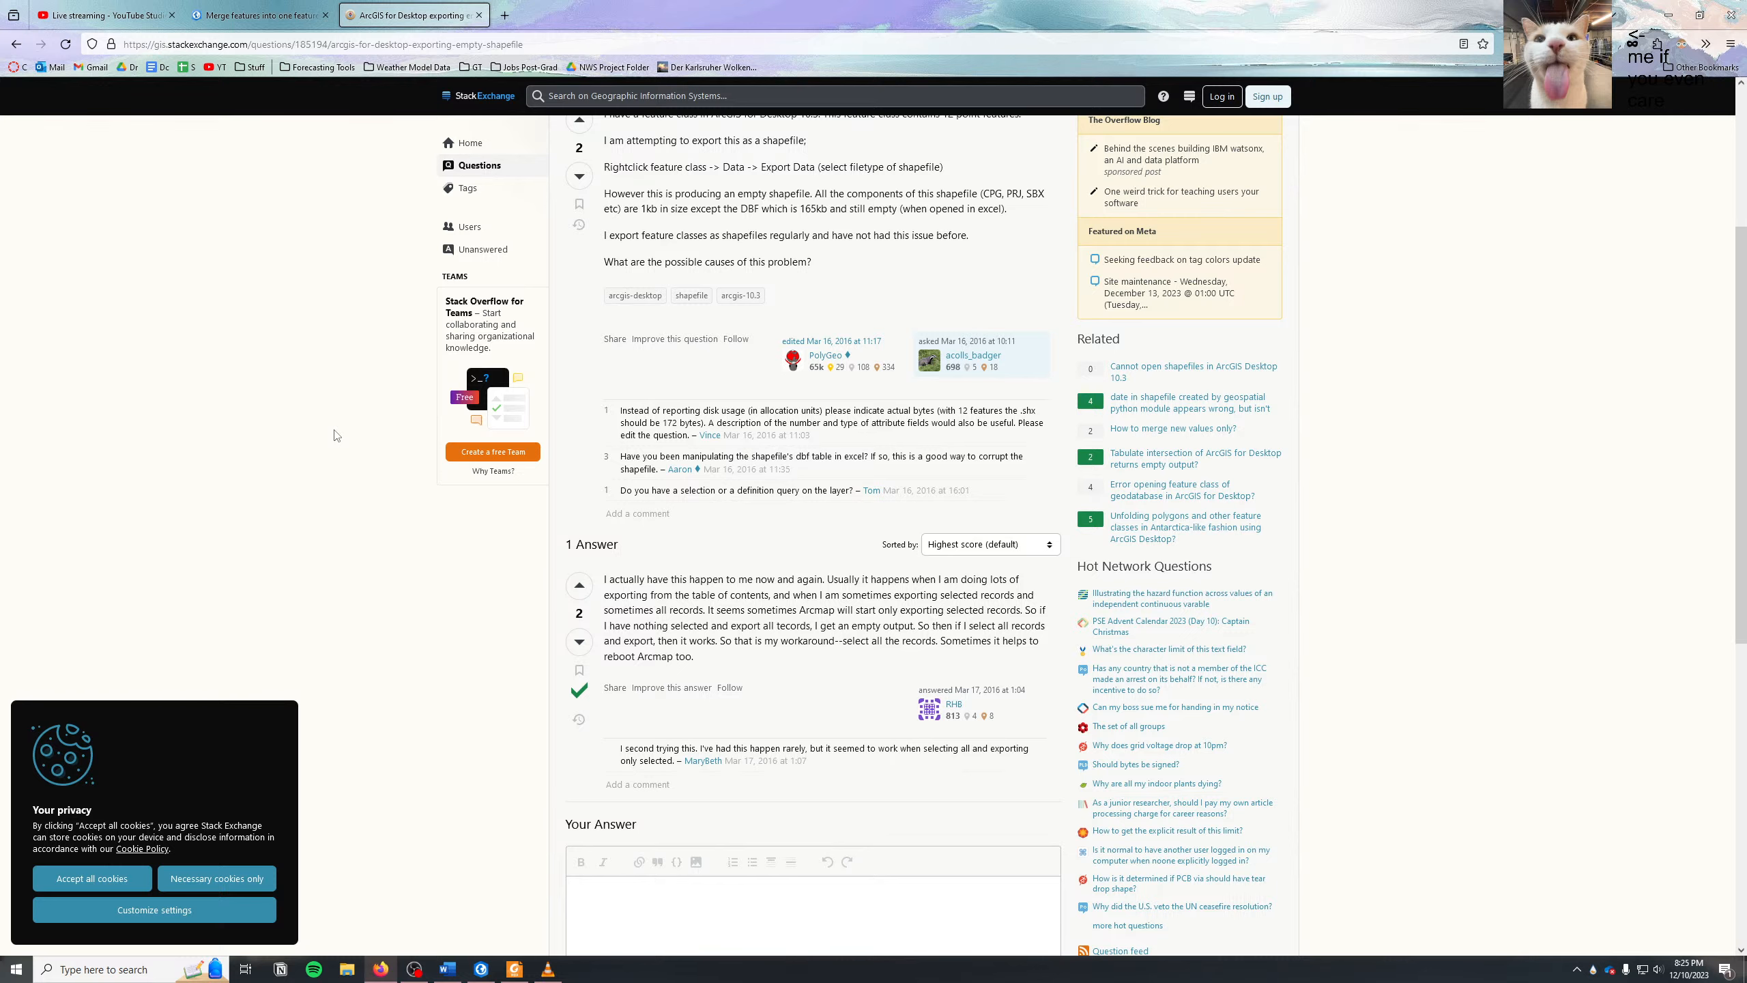
pyautogui.scroll(-6, 336, 435)
pyautogui.hotkey('alt', 'Left')
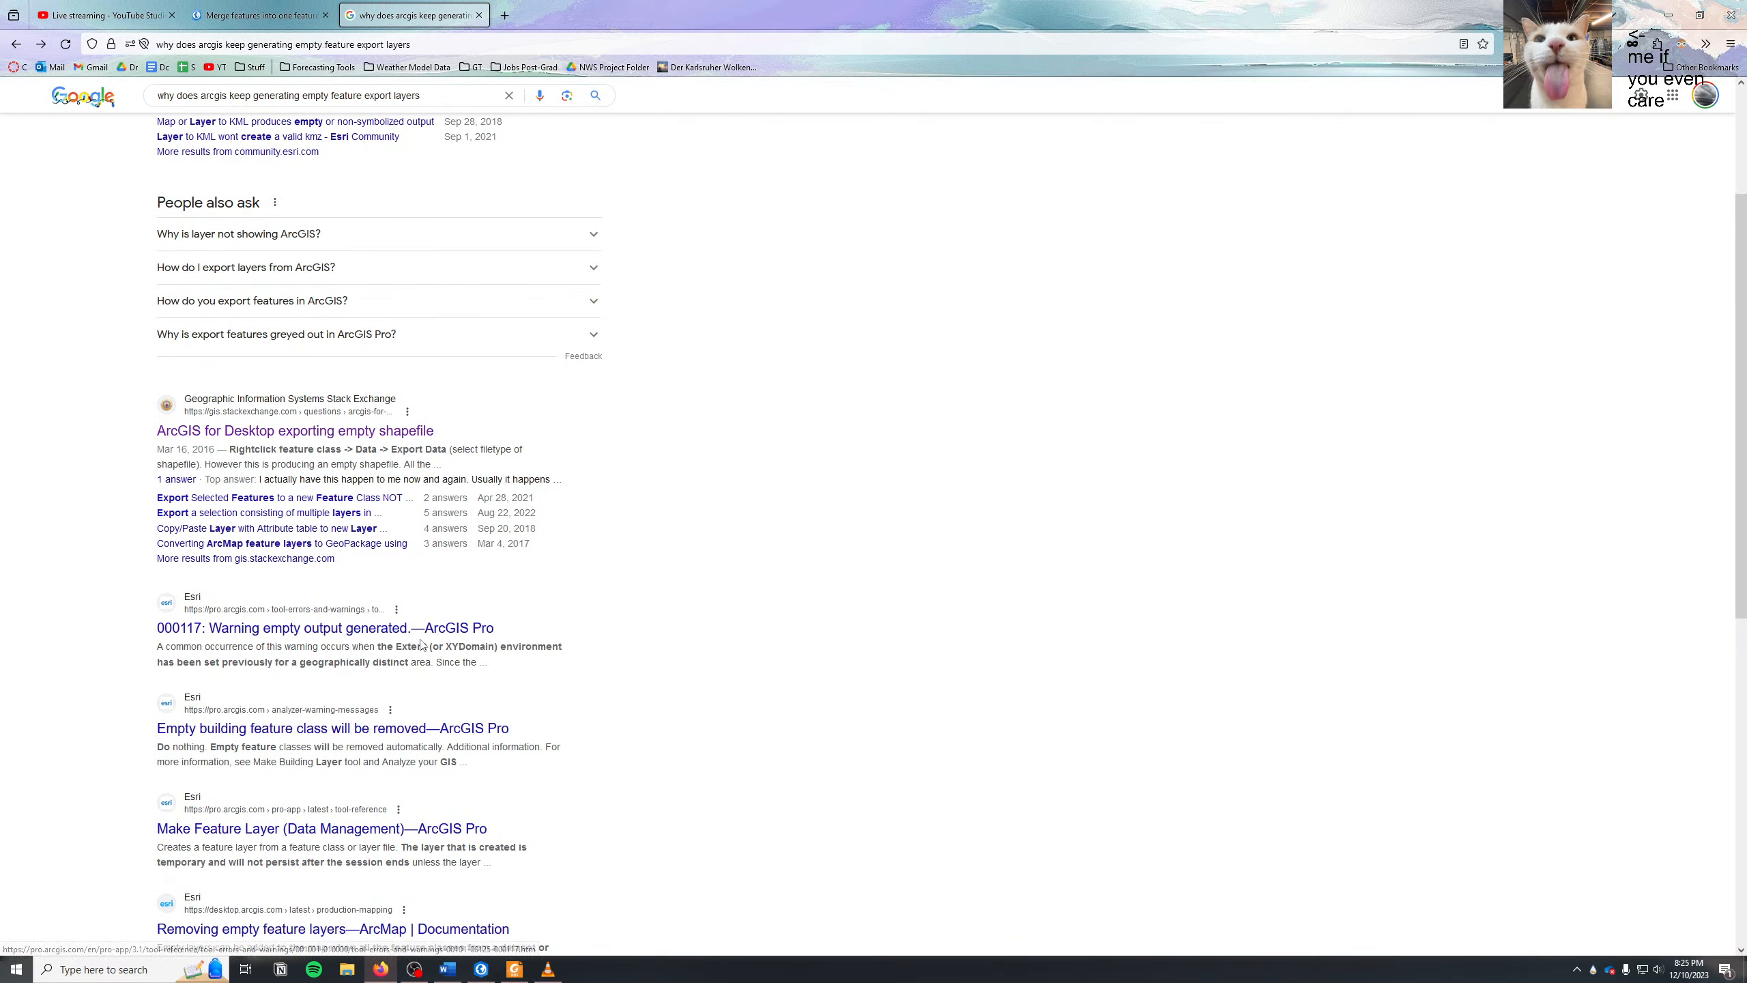
# - Open the Esri Community thread on exporting a joined layer that results in an empty dataset, and read its replies
pyautogui.scroll(-3, 434, 632)
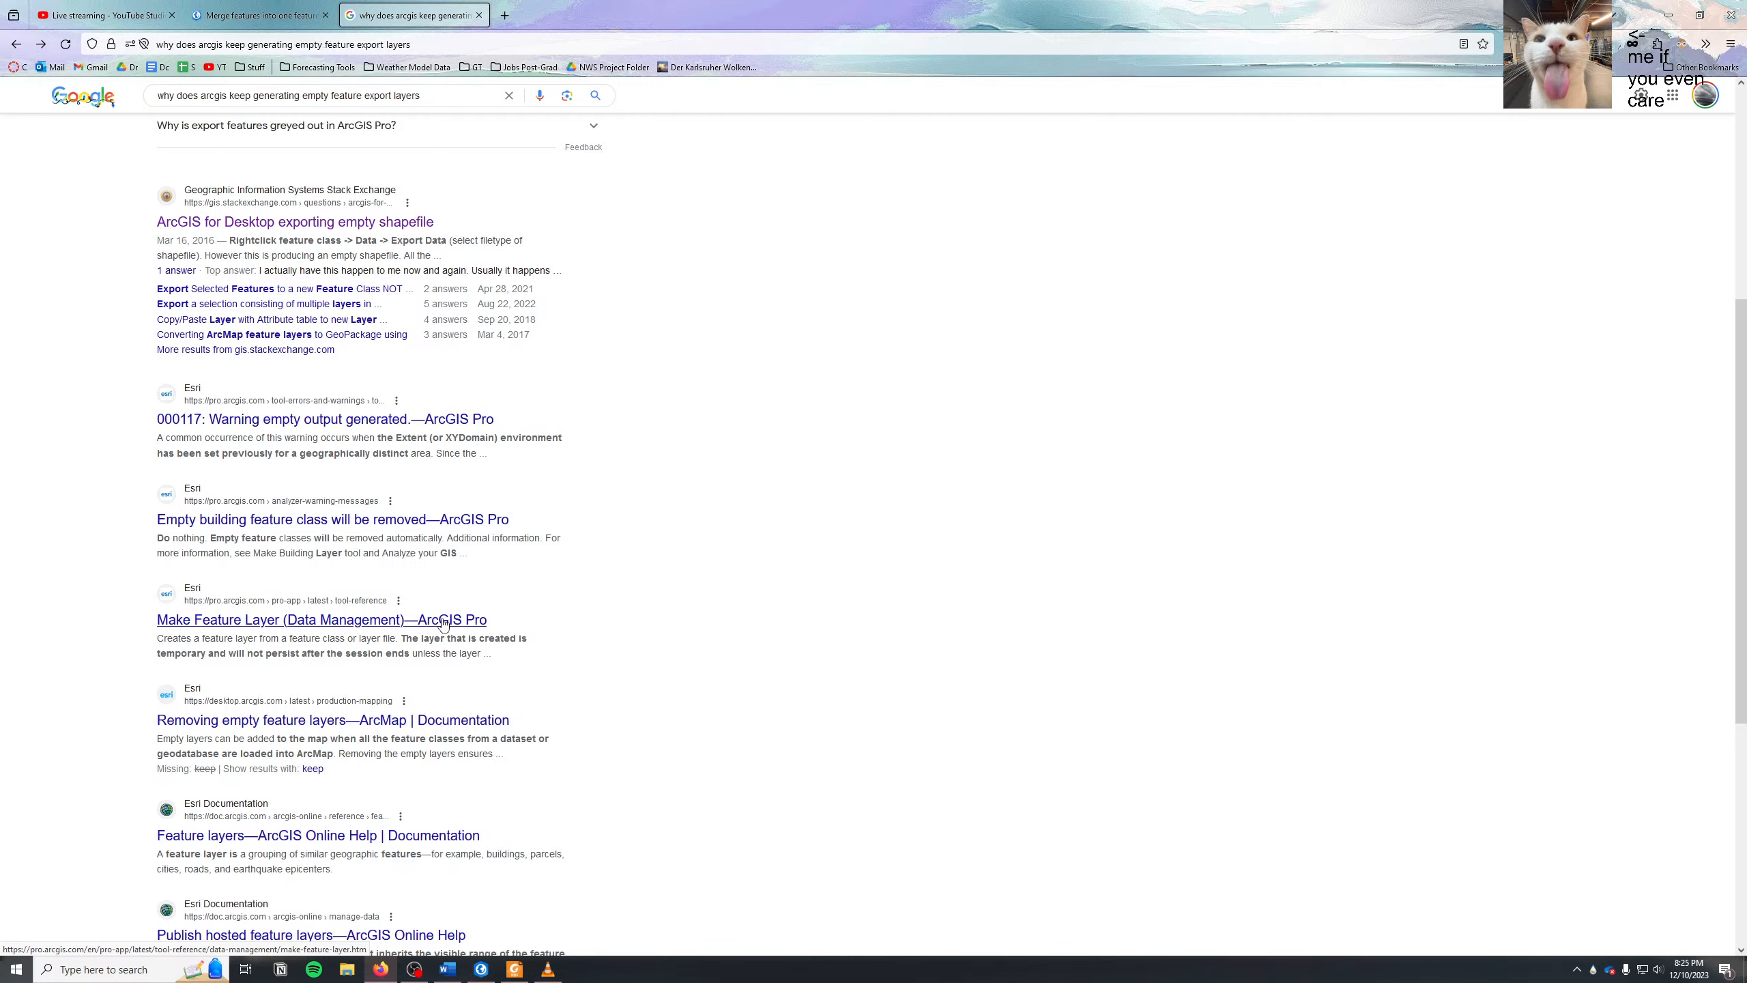
pyautogui.scroll(6, 443, 623)
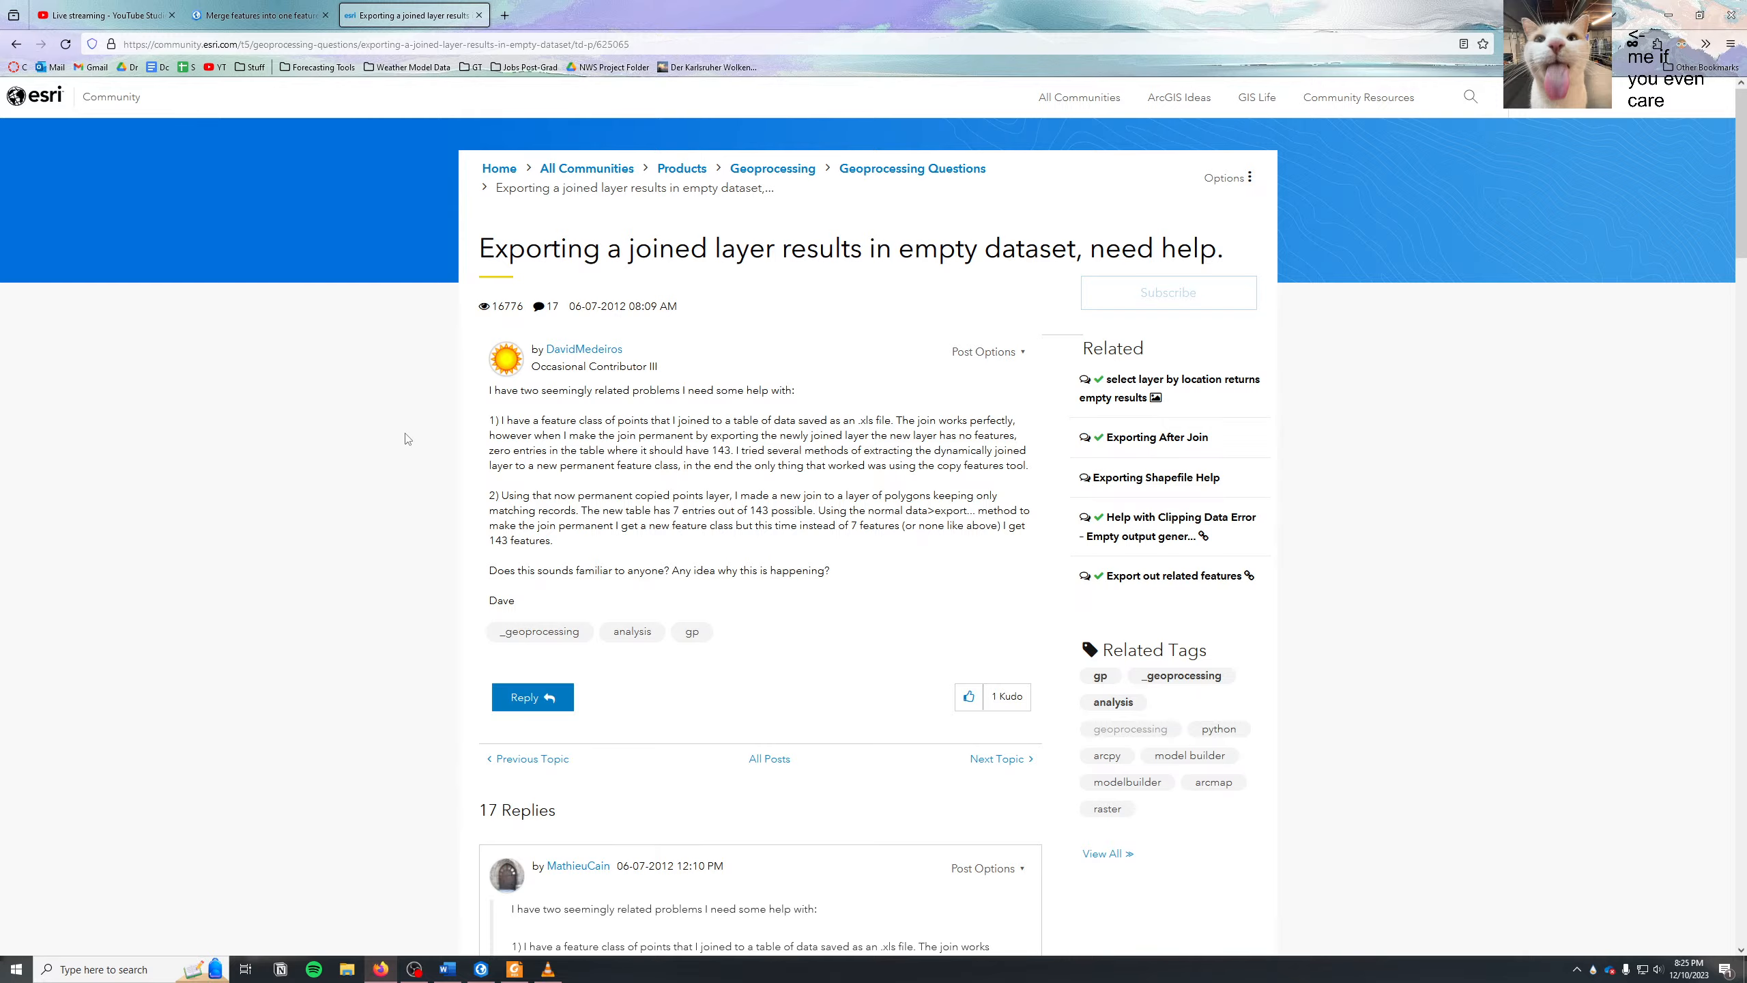
pyautogui.scroll(-5, 408, 438)
pyautogui.scroll(-8, 408, 438)
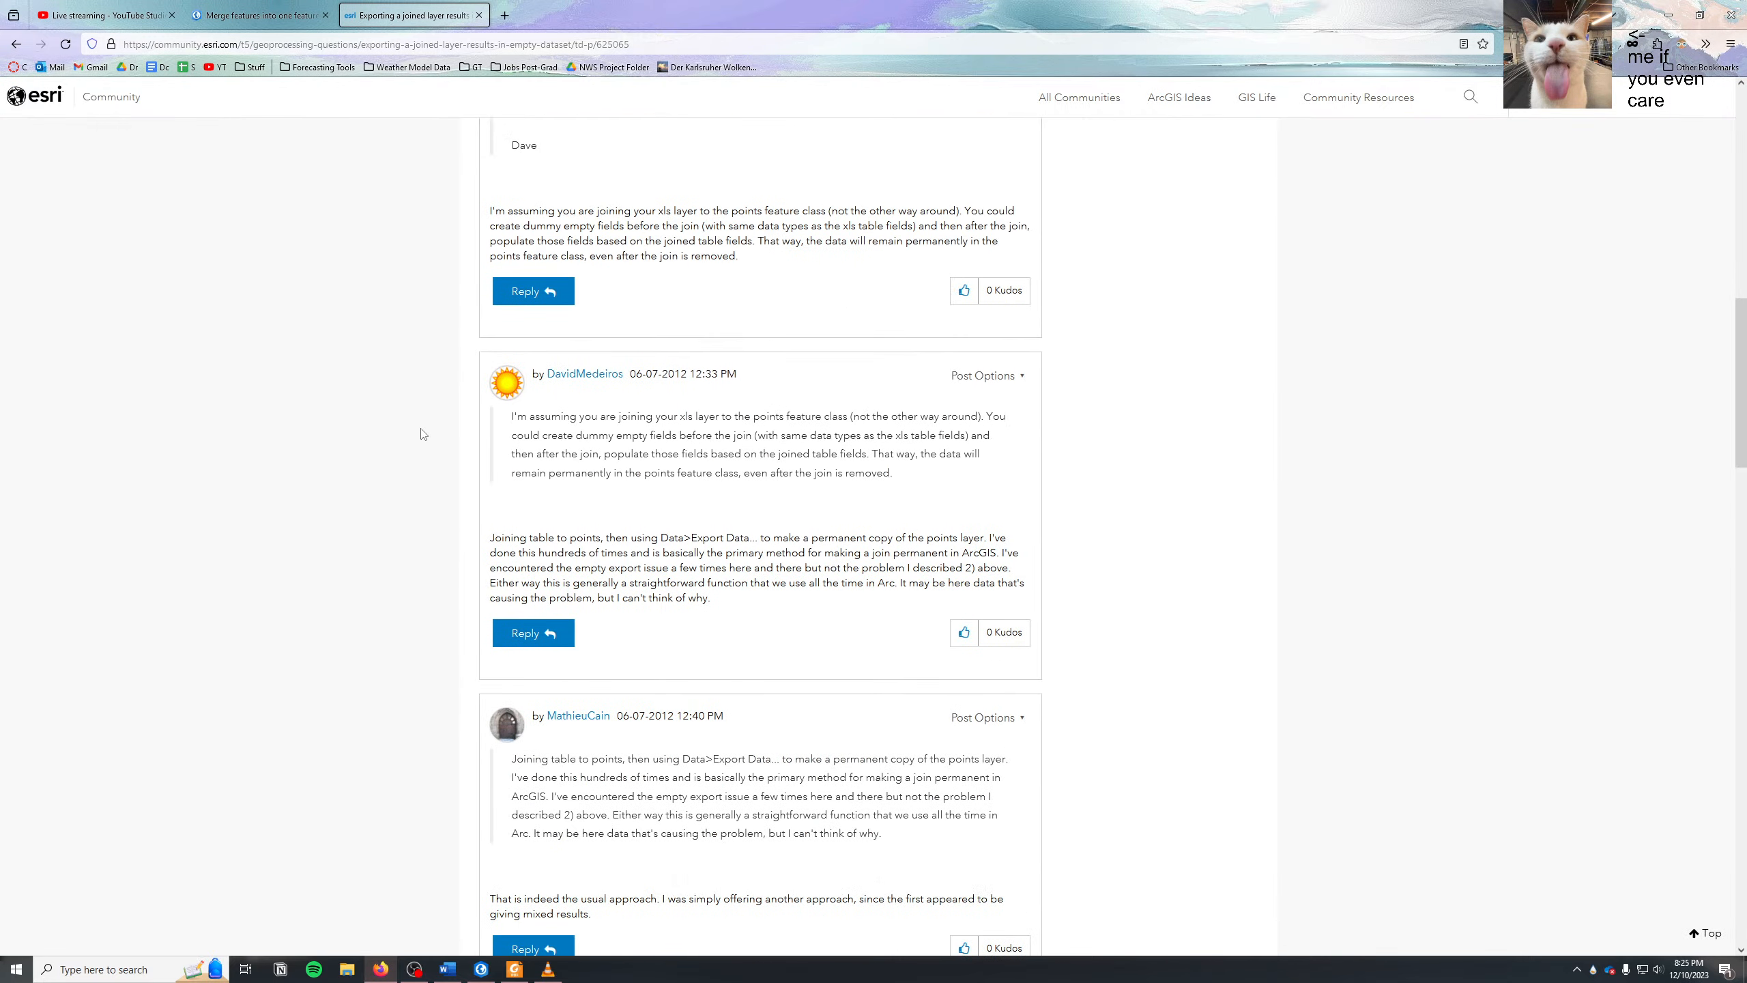
# - Switch back to ArcGIS Pro and remove the Stands_Layer, Stands_ExportFeatures, StandsA and Stands layers from the Q2 map
pyautogui.hotkey('alt', 'Tab')
pyautogui.click(1011, 321)
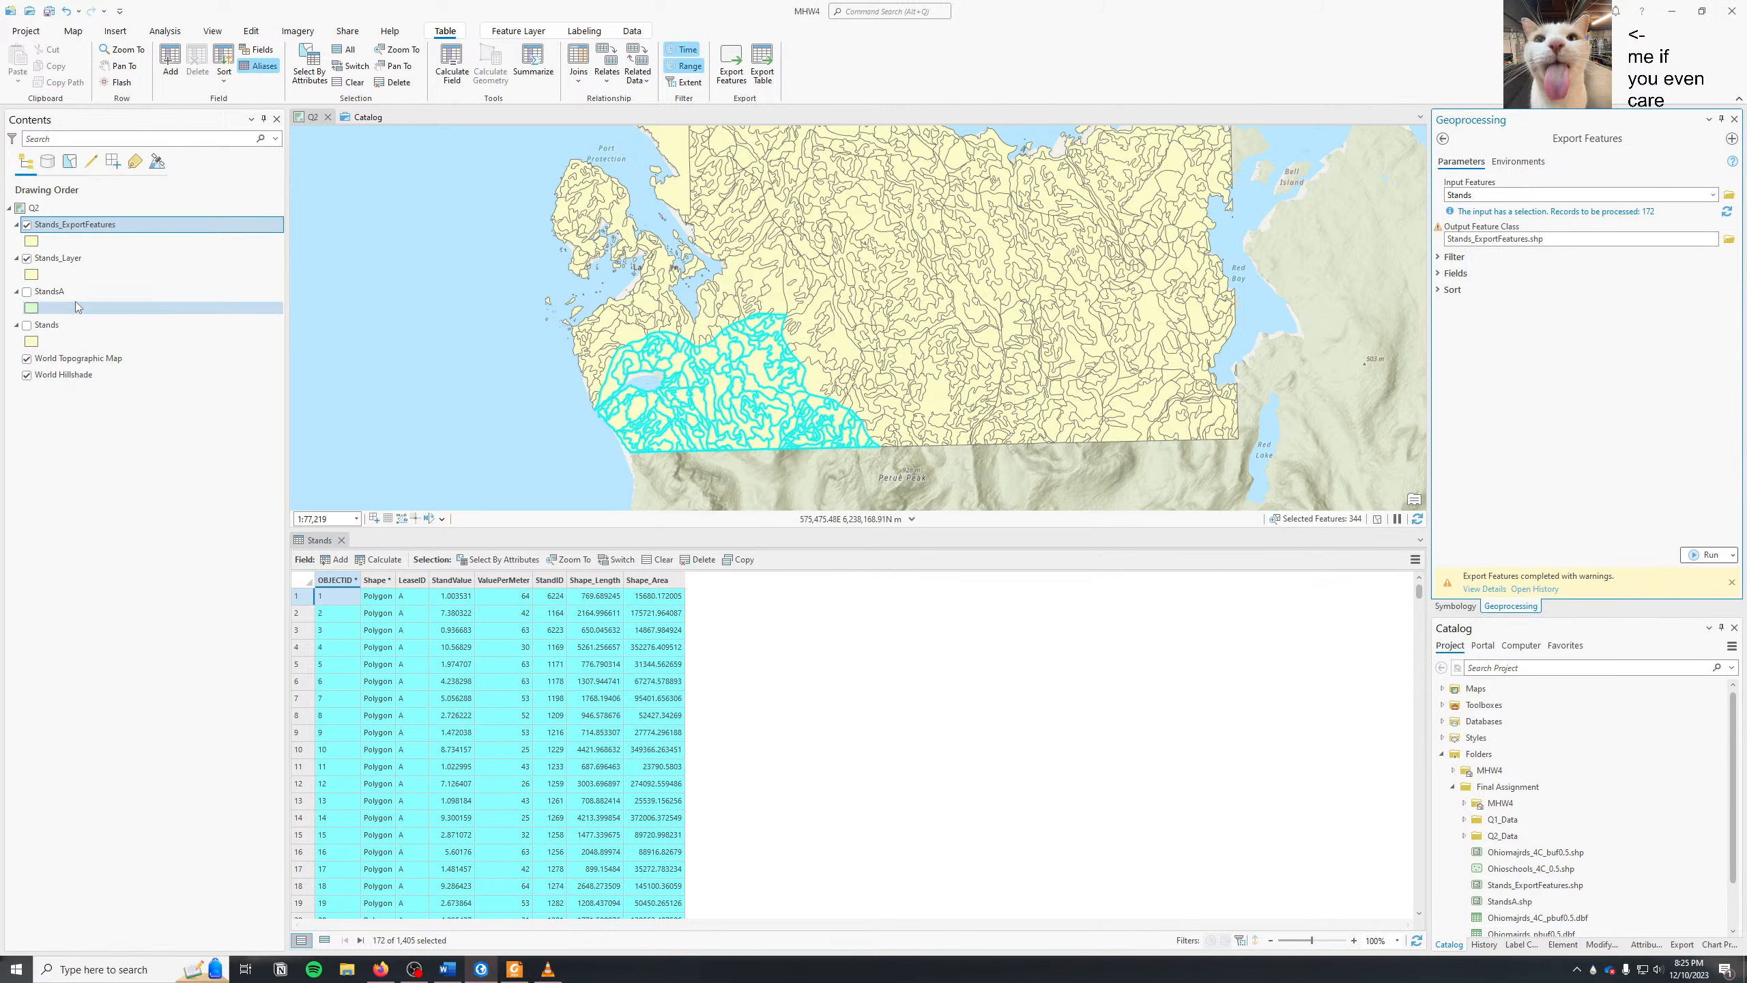
pyautogui.click(88, 258)
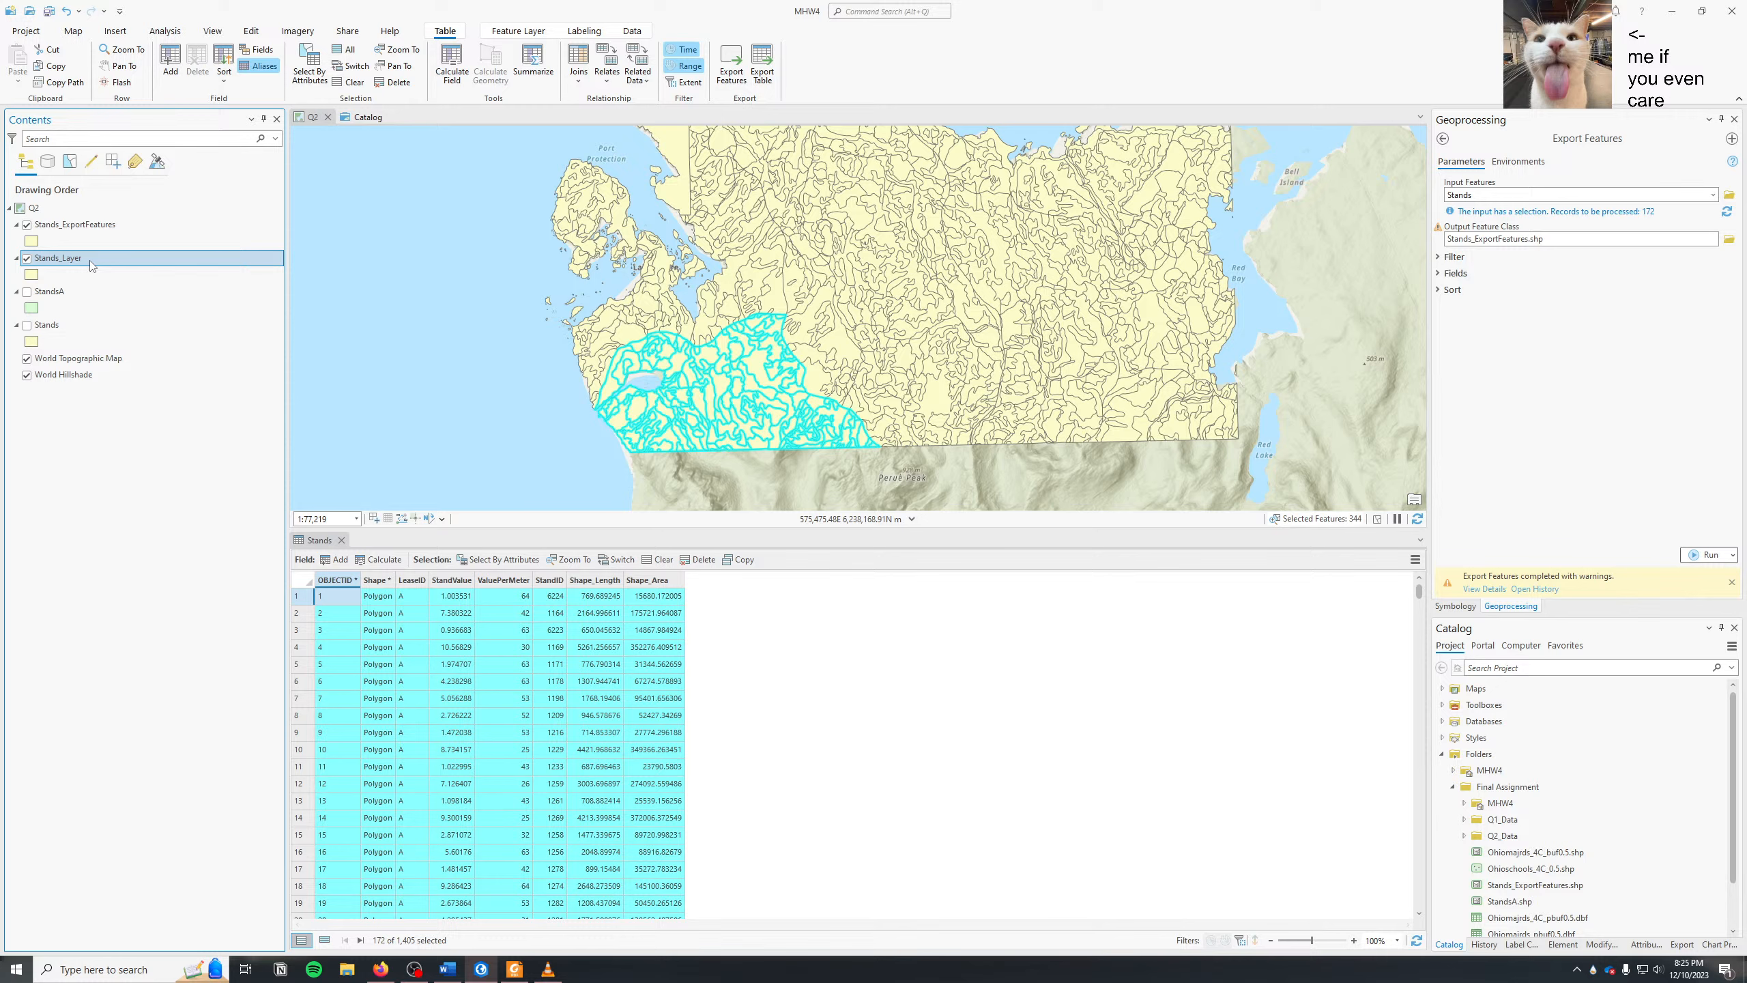
pyautogui.rightClick(90, 265)
pyautogui.click(130, 289)
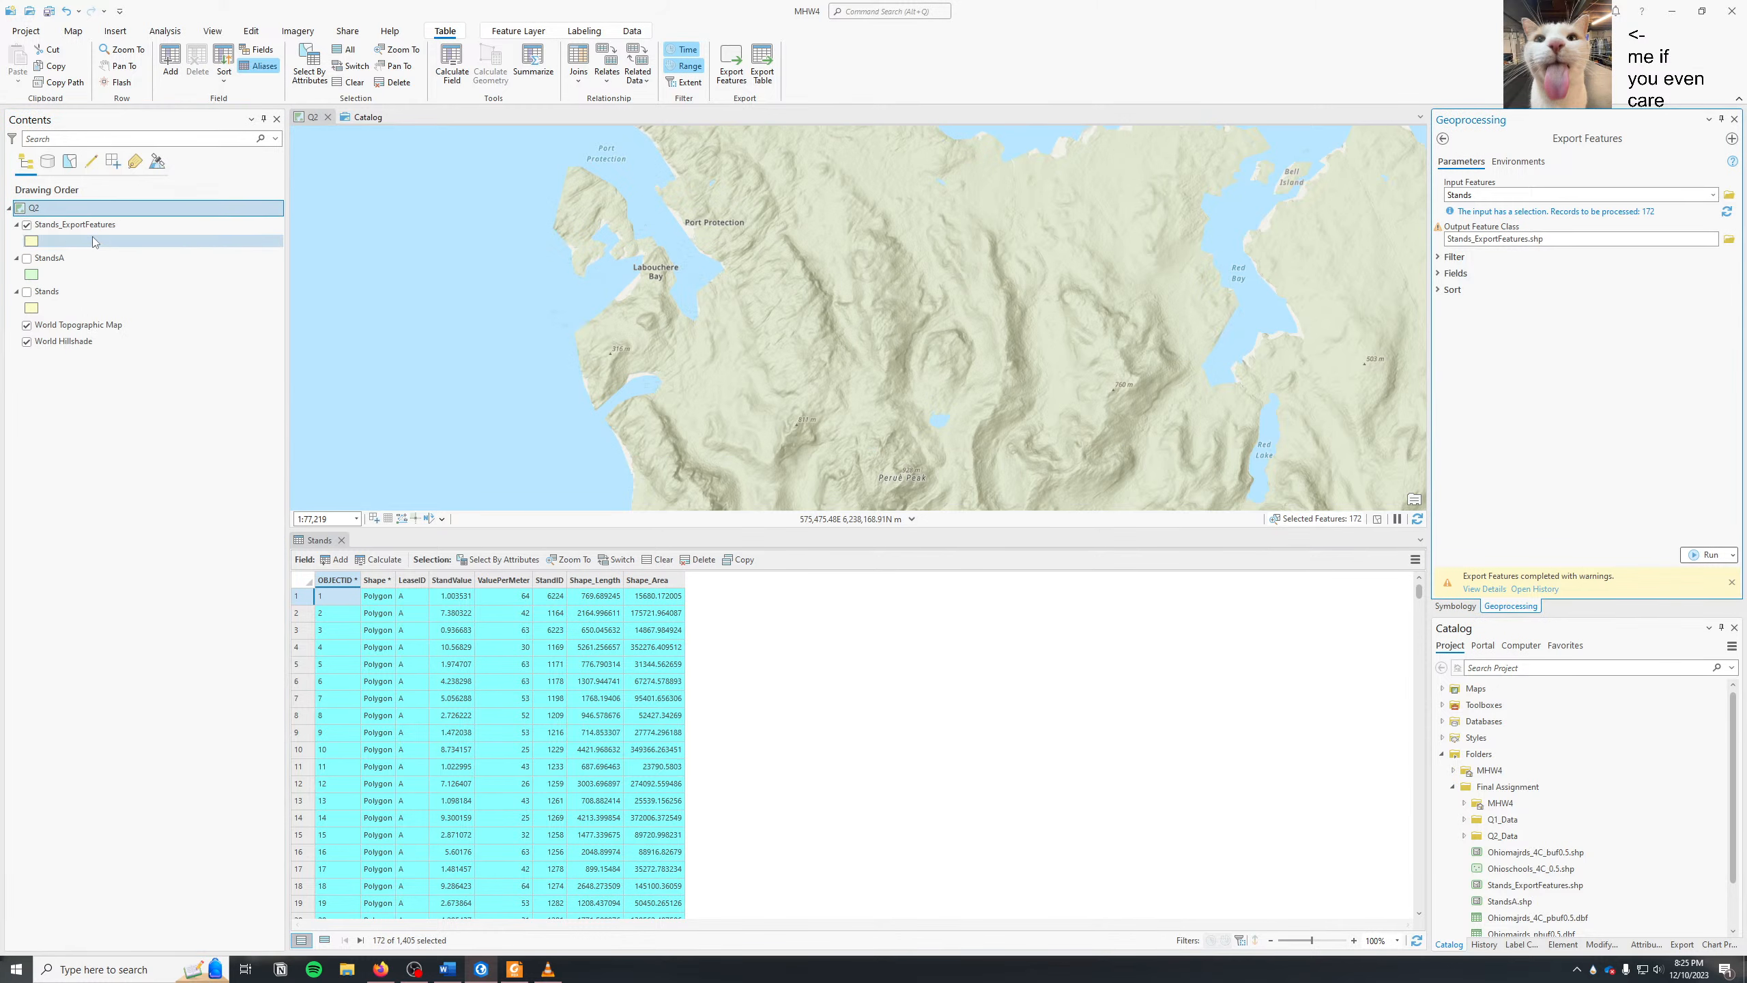
pyautogui.rightClick(92, 225)
pyautogui.click(130, 252)
pyautogui.rightClick(63, 226)
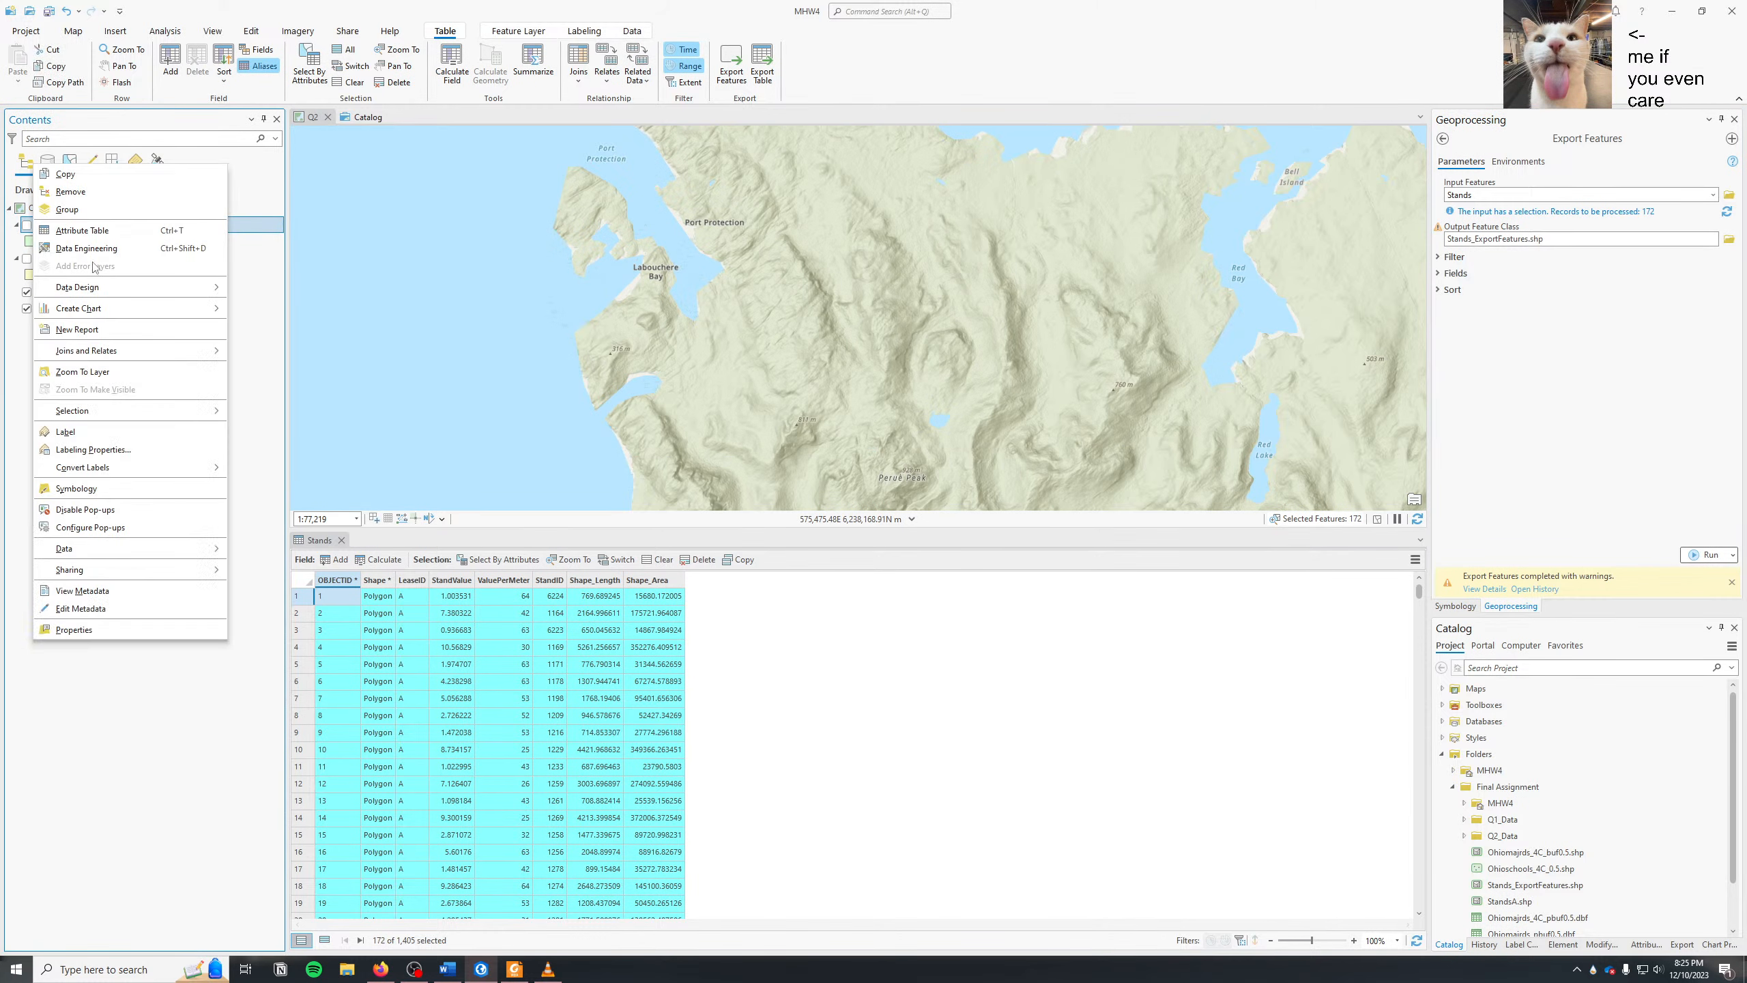
pyautogui.click(71, 191)
pyautogui.rightClick(59, 226)
pyautogui.click(94, 198)
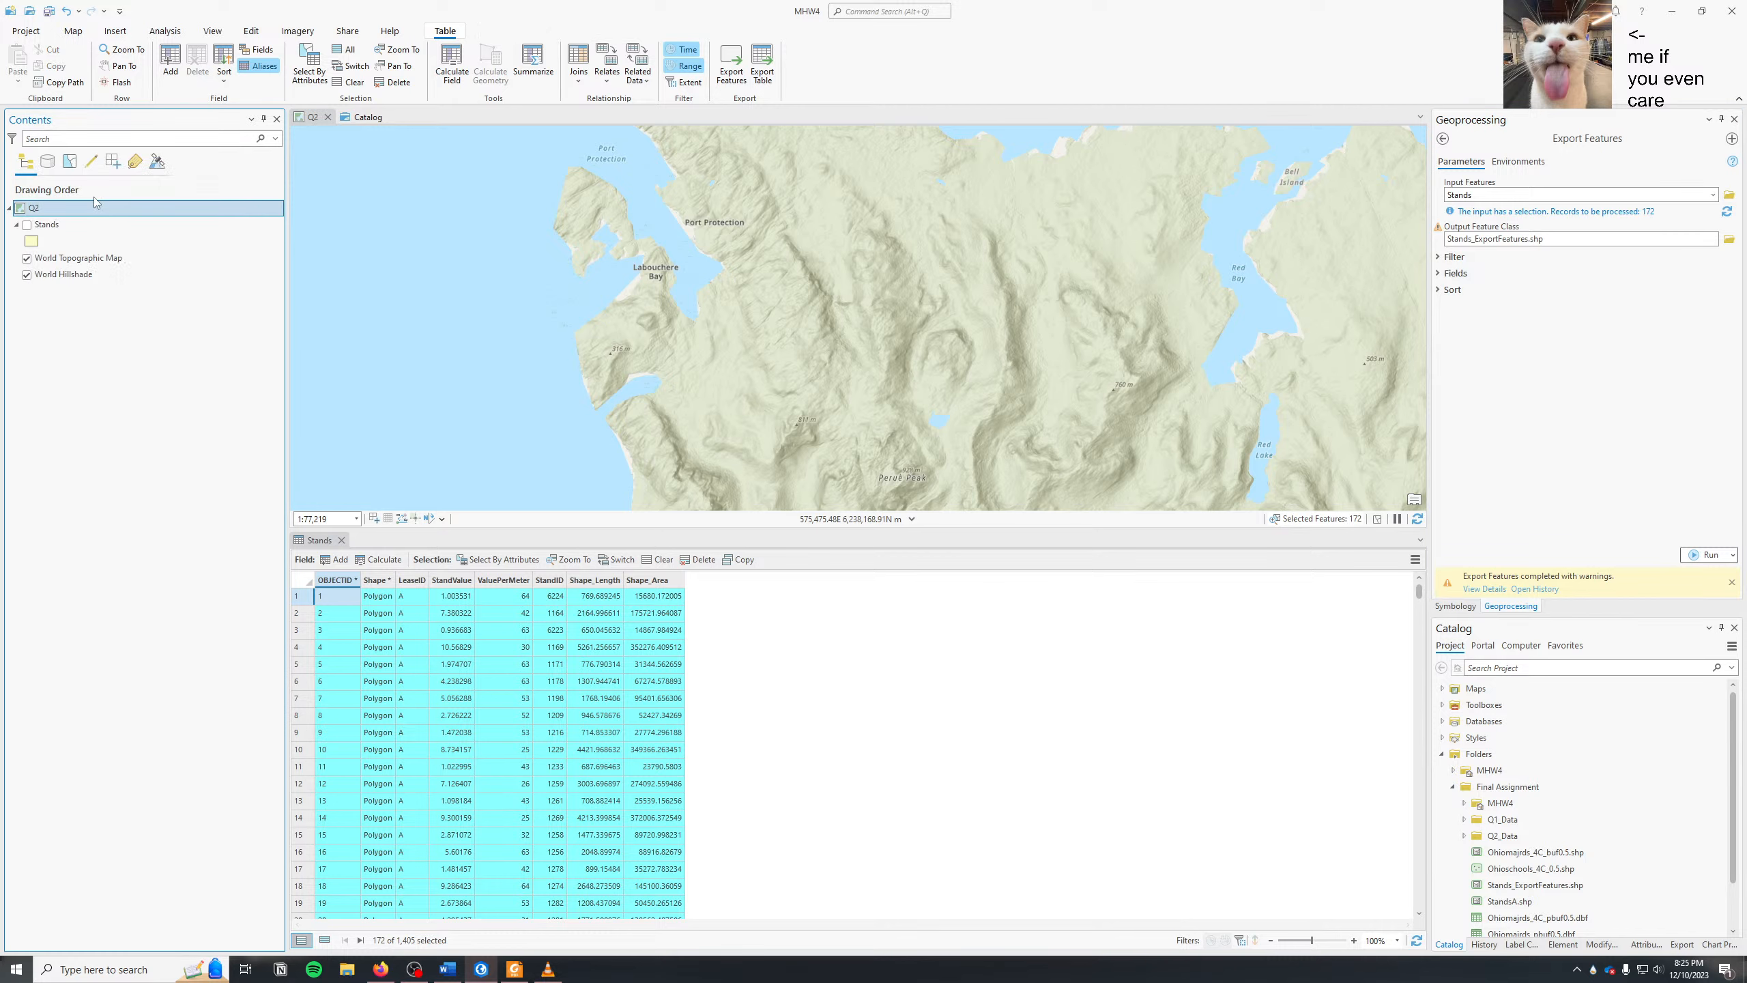
pyautogui.rightClick(47, 225)
pyautogui.click(183, 178)
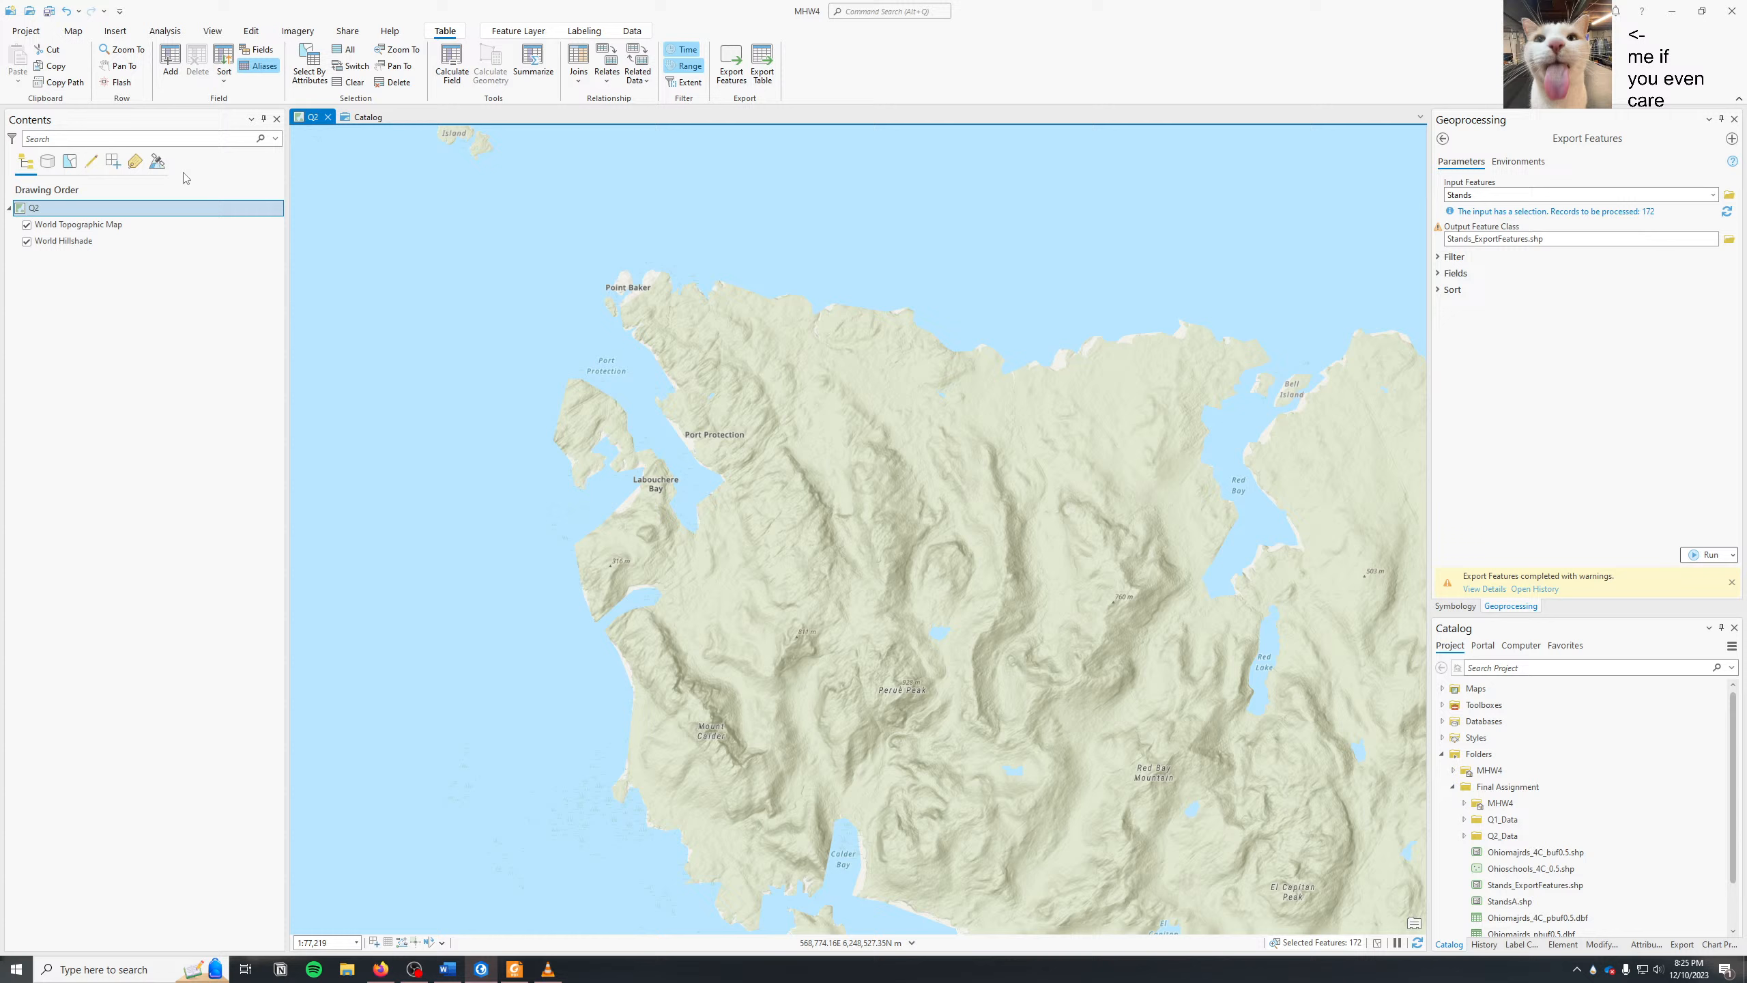
# - Check the contents of the MHW4 folder and MHW4.gdb in the catalog view, and return to the Q2 map
pyautogui.click(352, 118)
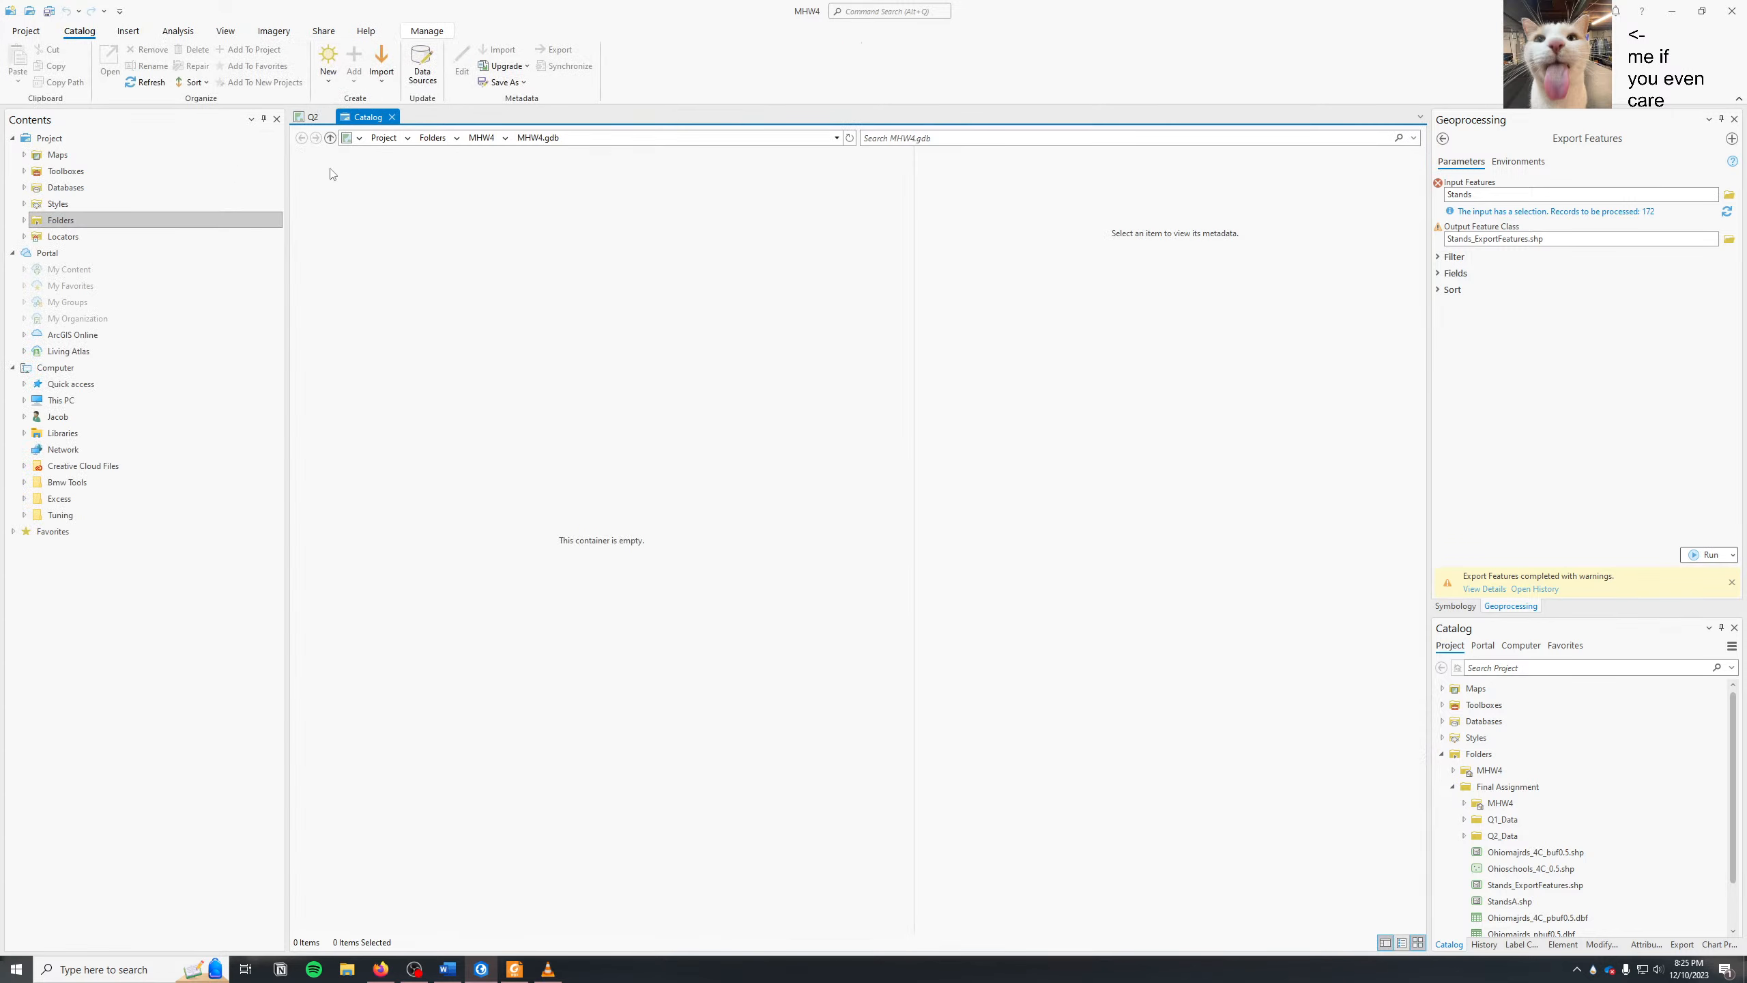
pyautogui.click(482, 137)
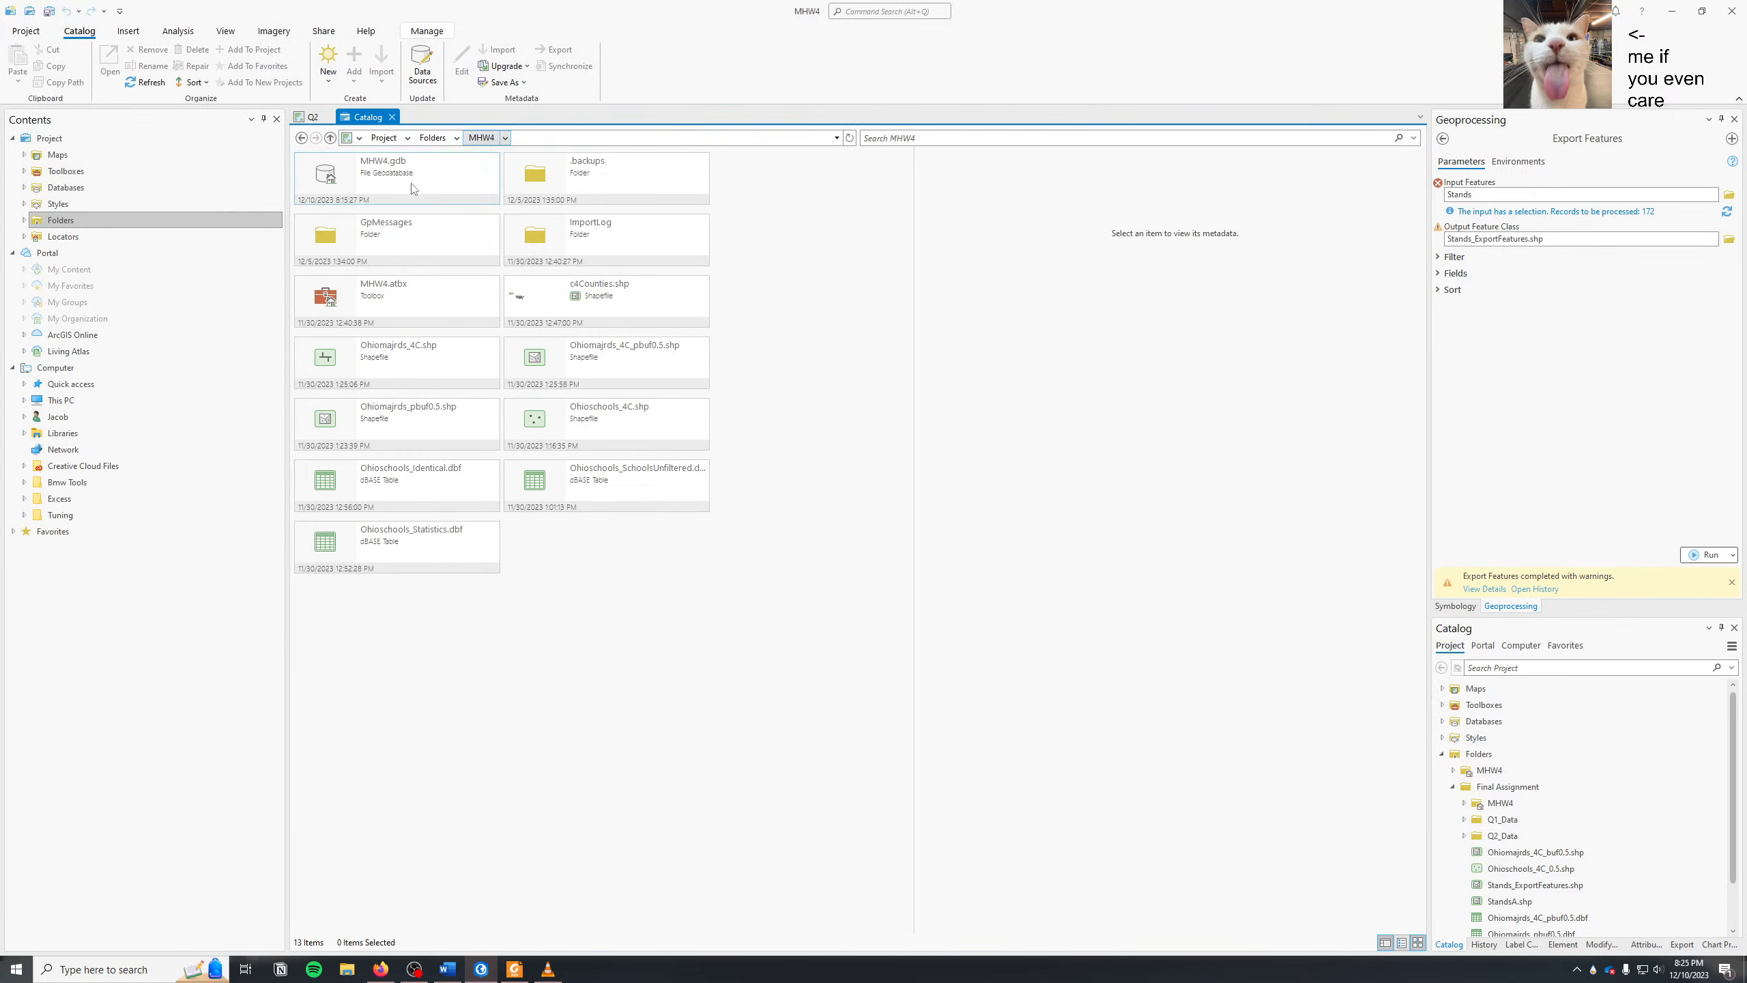
pyautogui.doubleClick(412, 189)
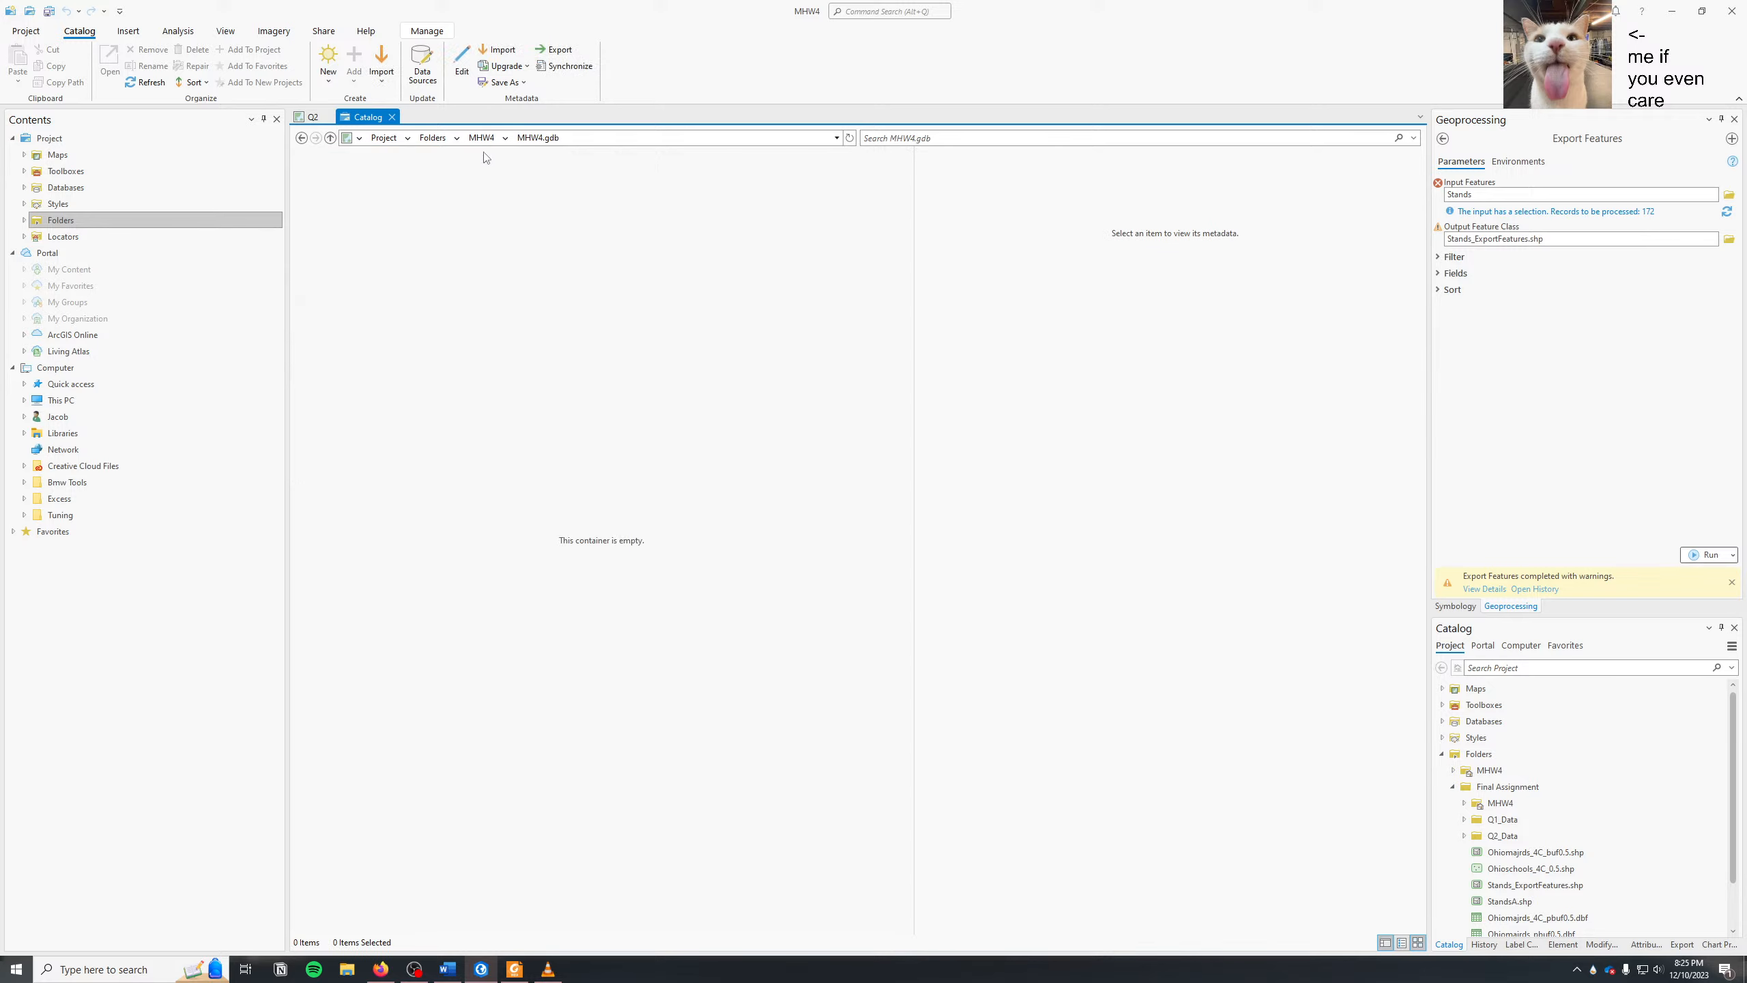
pyautogui.click(311, 116)
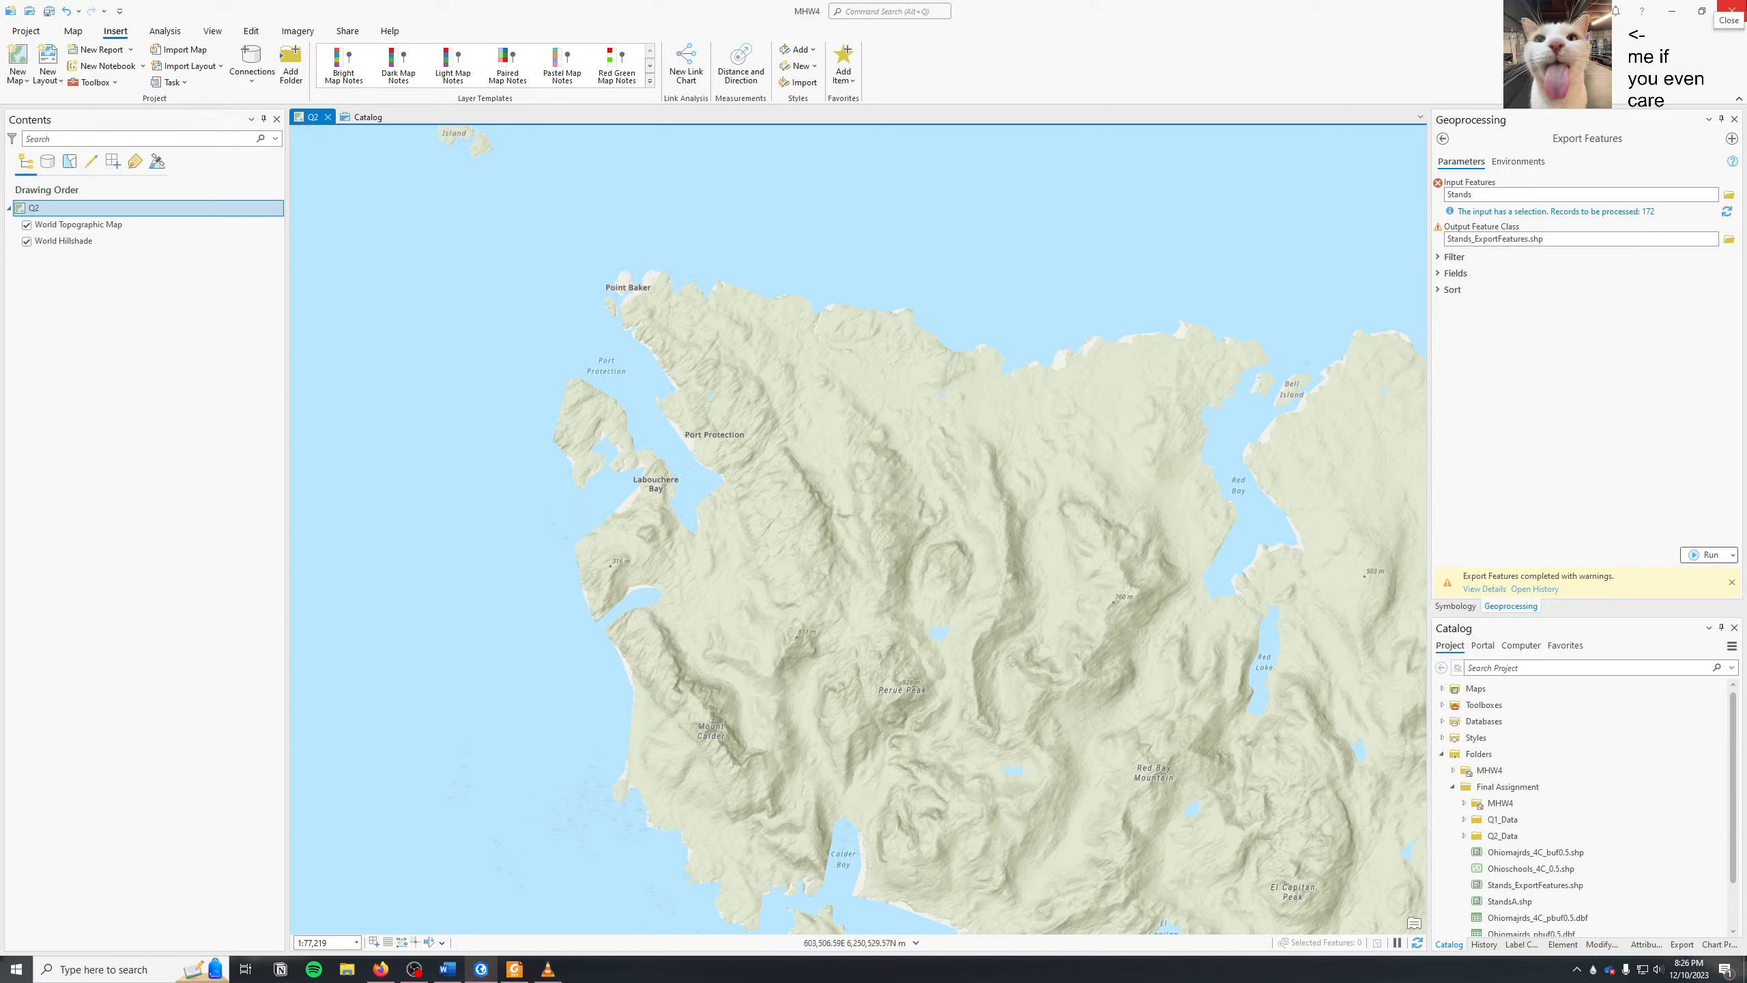
# - Restart ArcGIS Pro, consult the Q2 assignment instructions in the HW3 PDF while it loads, and reopen the MHW4 project
pyautogui.click(1731, 9)
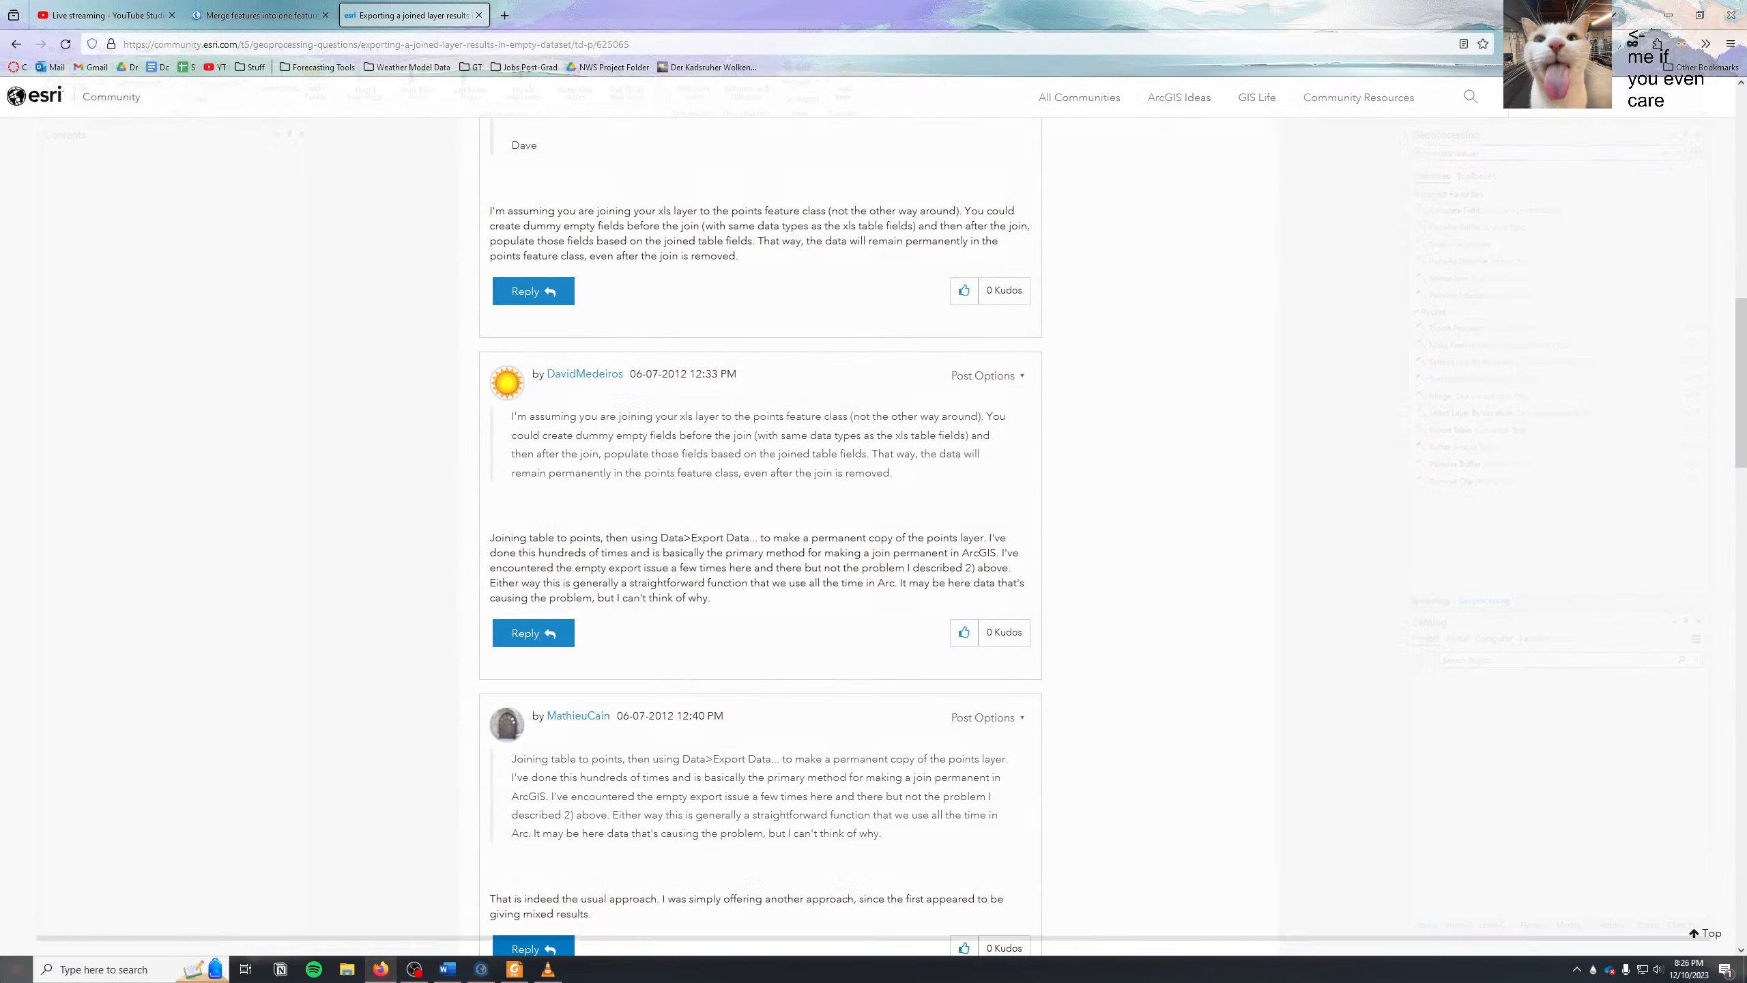
pyautogui.click(15, 969)
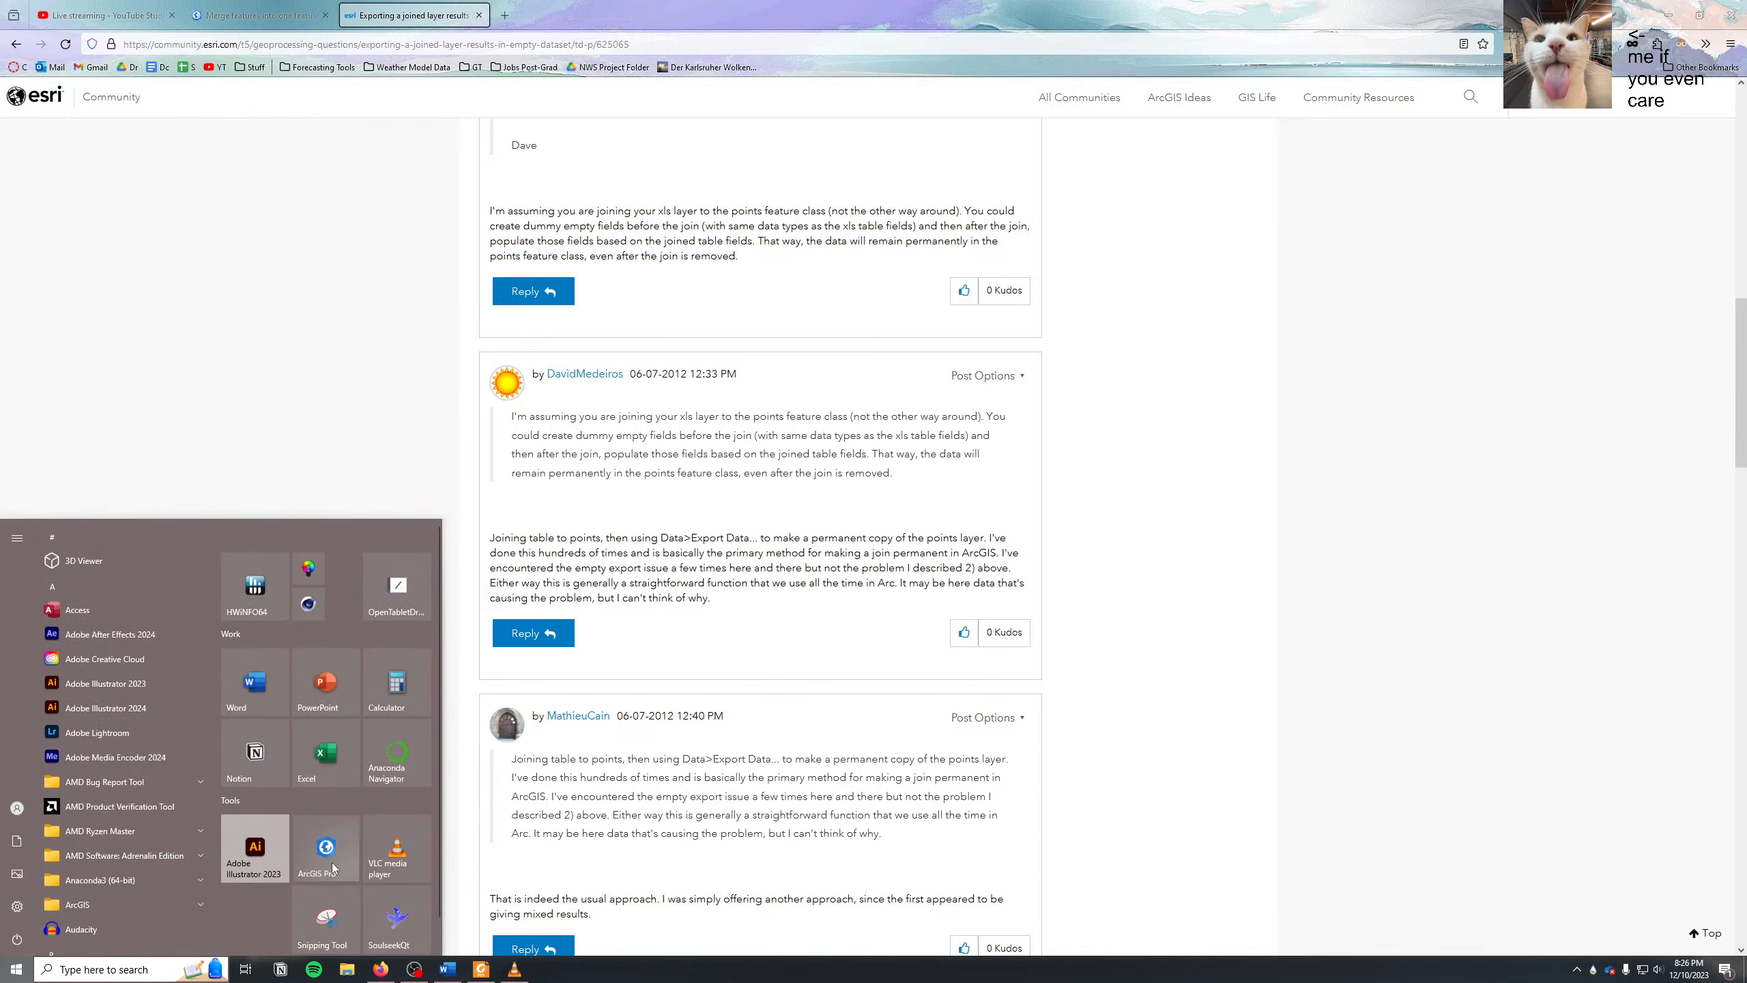
pyautogui.click(326, 868)
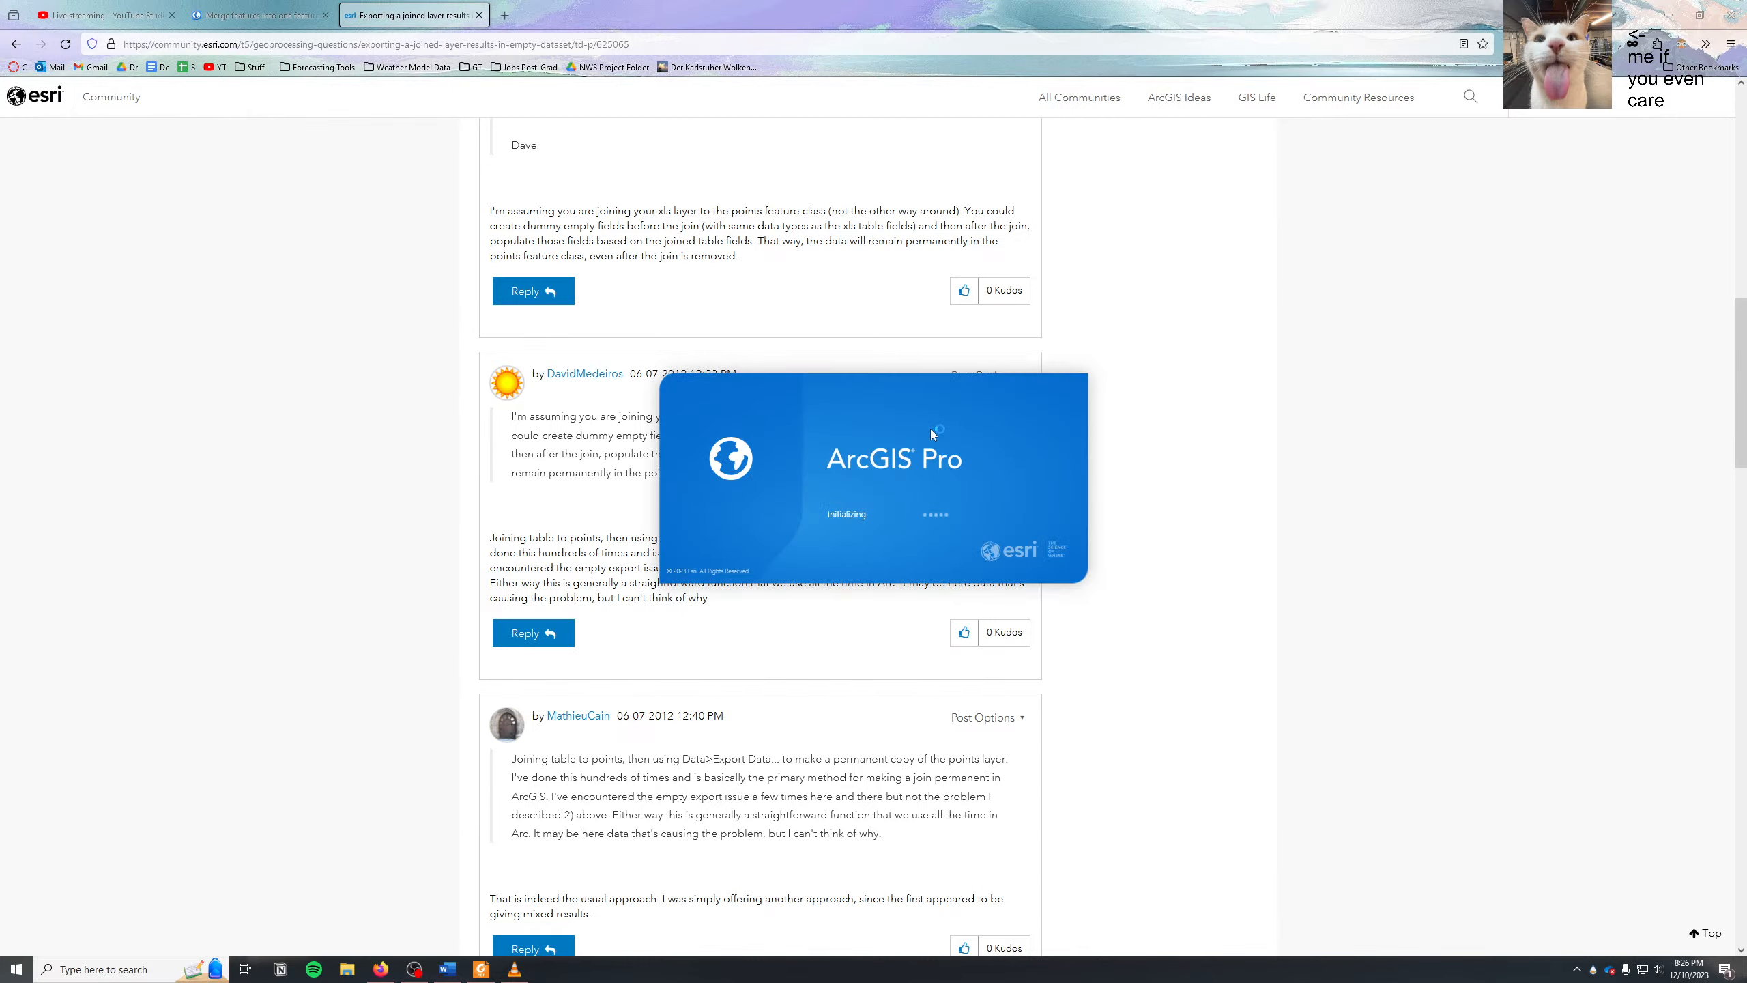
pyautogui.click(482, 968)
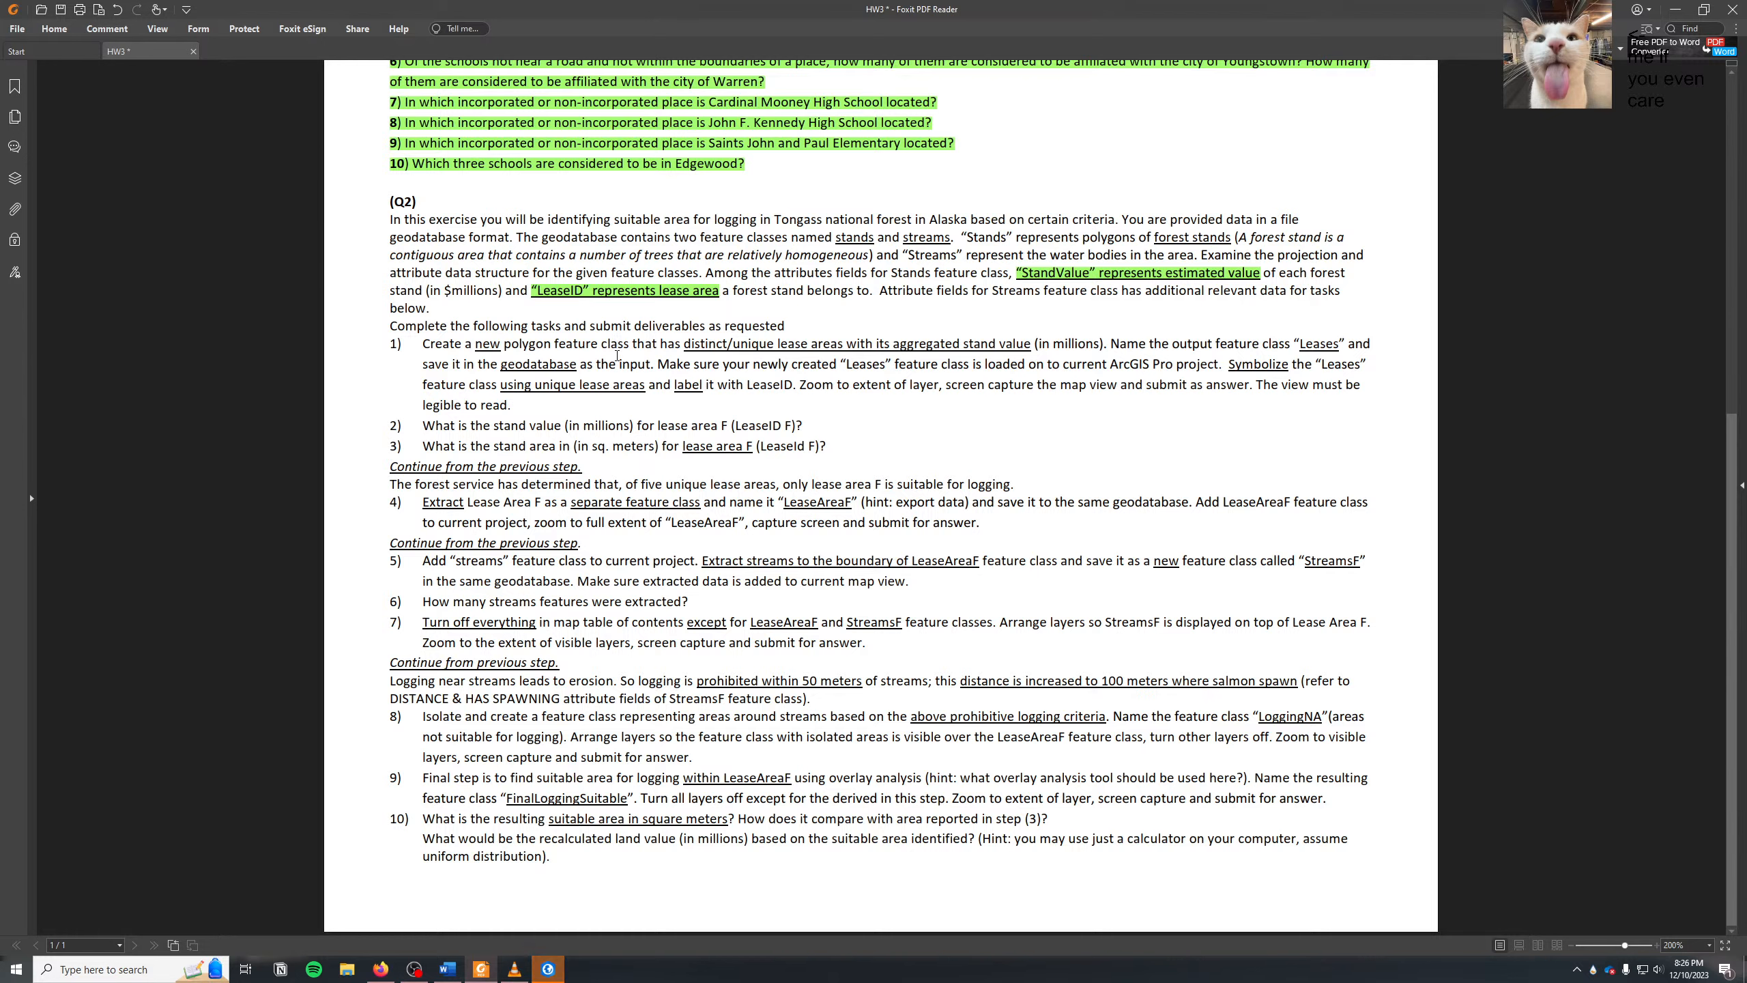
pyautogui.click(548, 968)
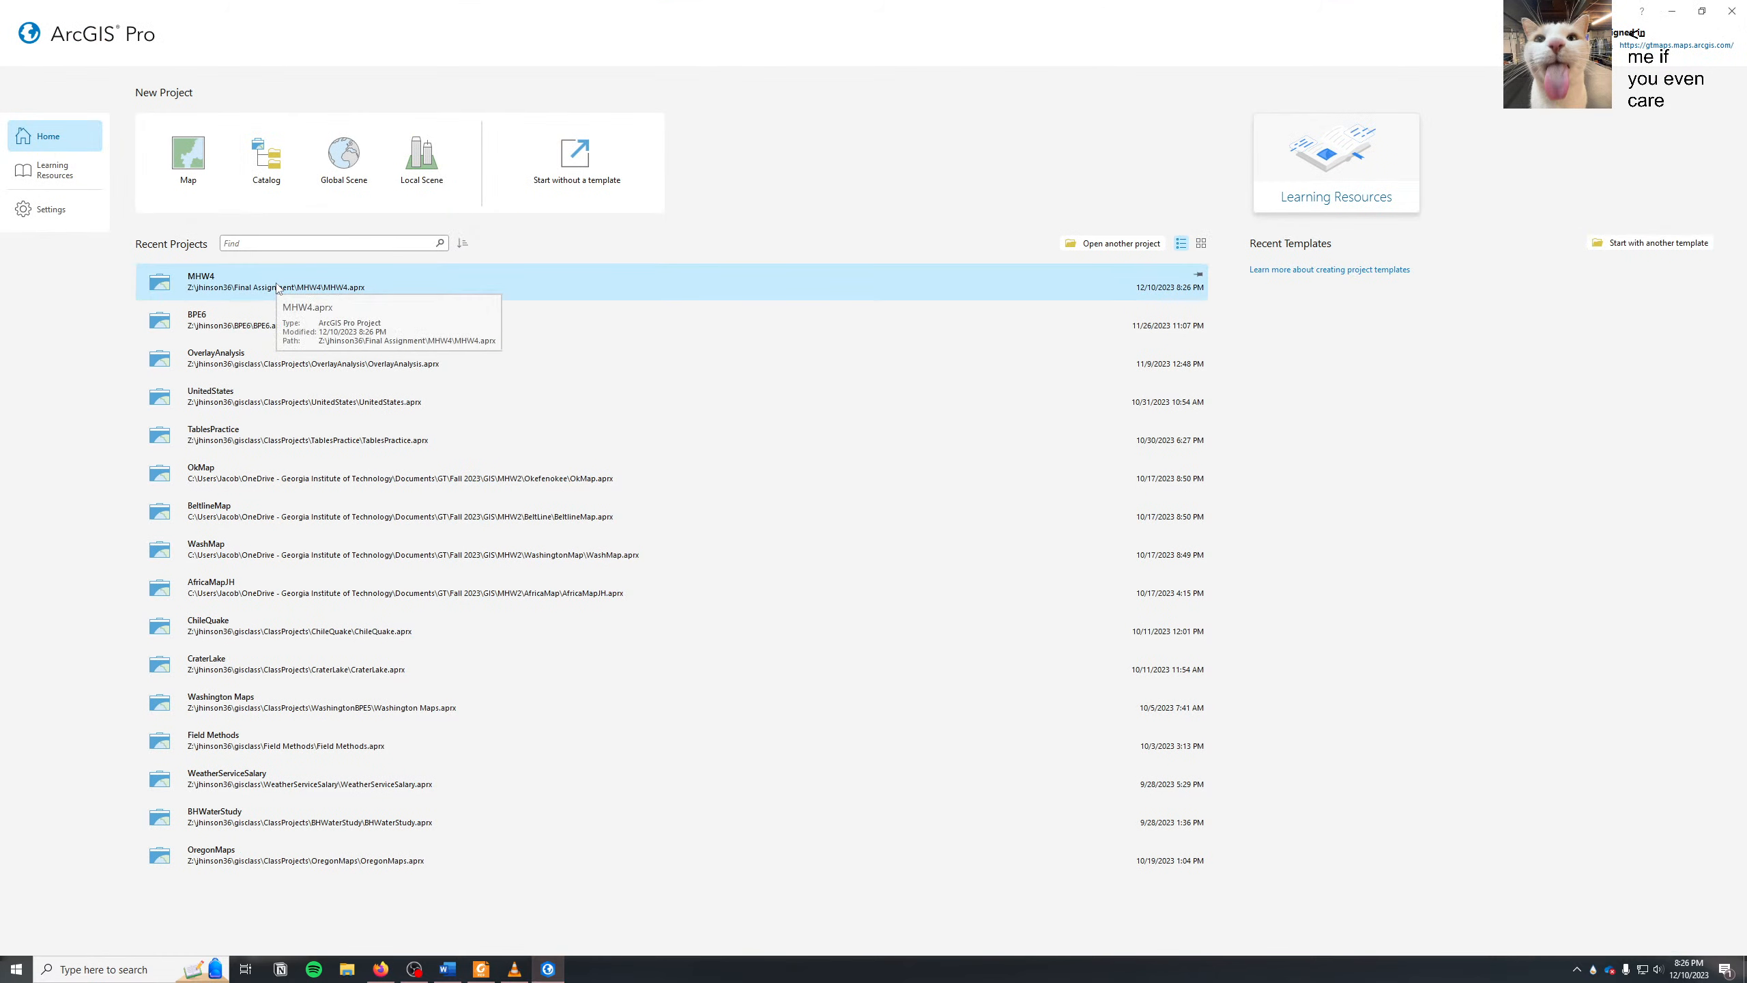
pyautogui.click(277, 288)
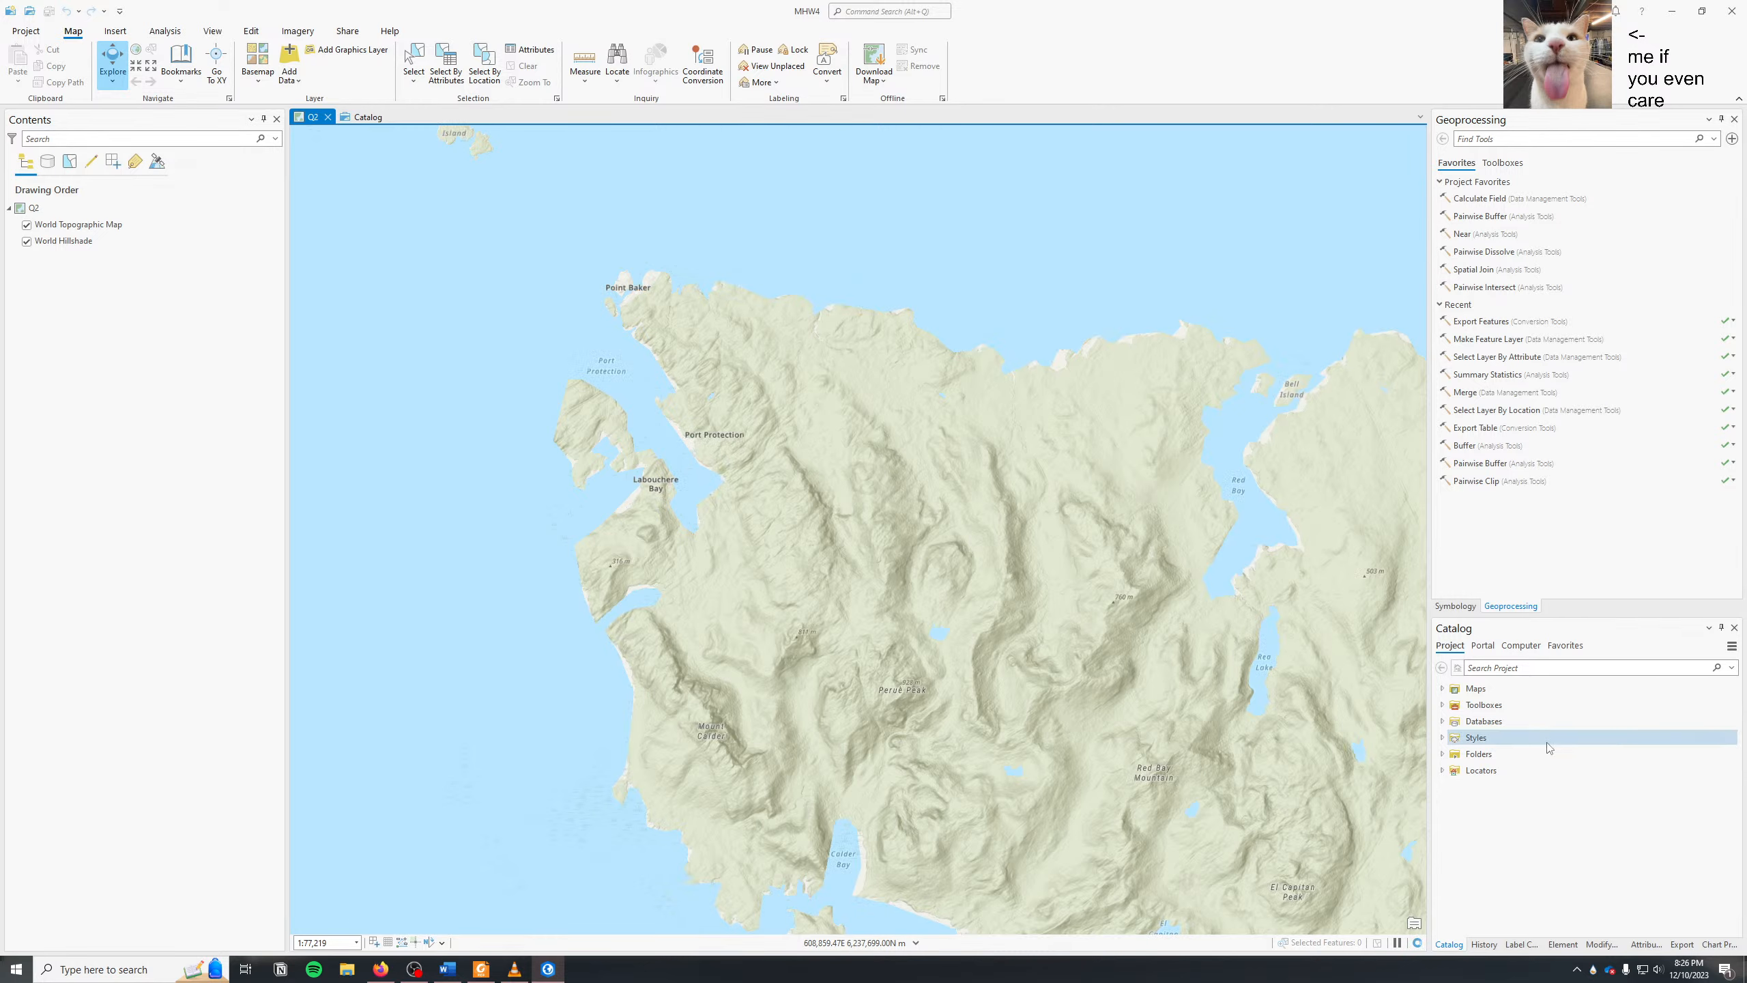
# - Add the Stands feature class from Tongass.gdb in the Final Assignment folder's Q2_Data to the Q2 map
pyautogui.click(1443, 754)
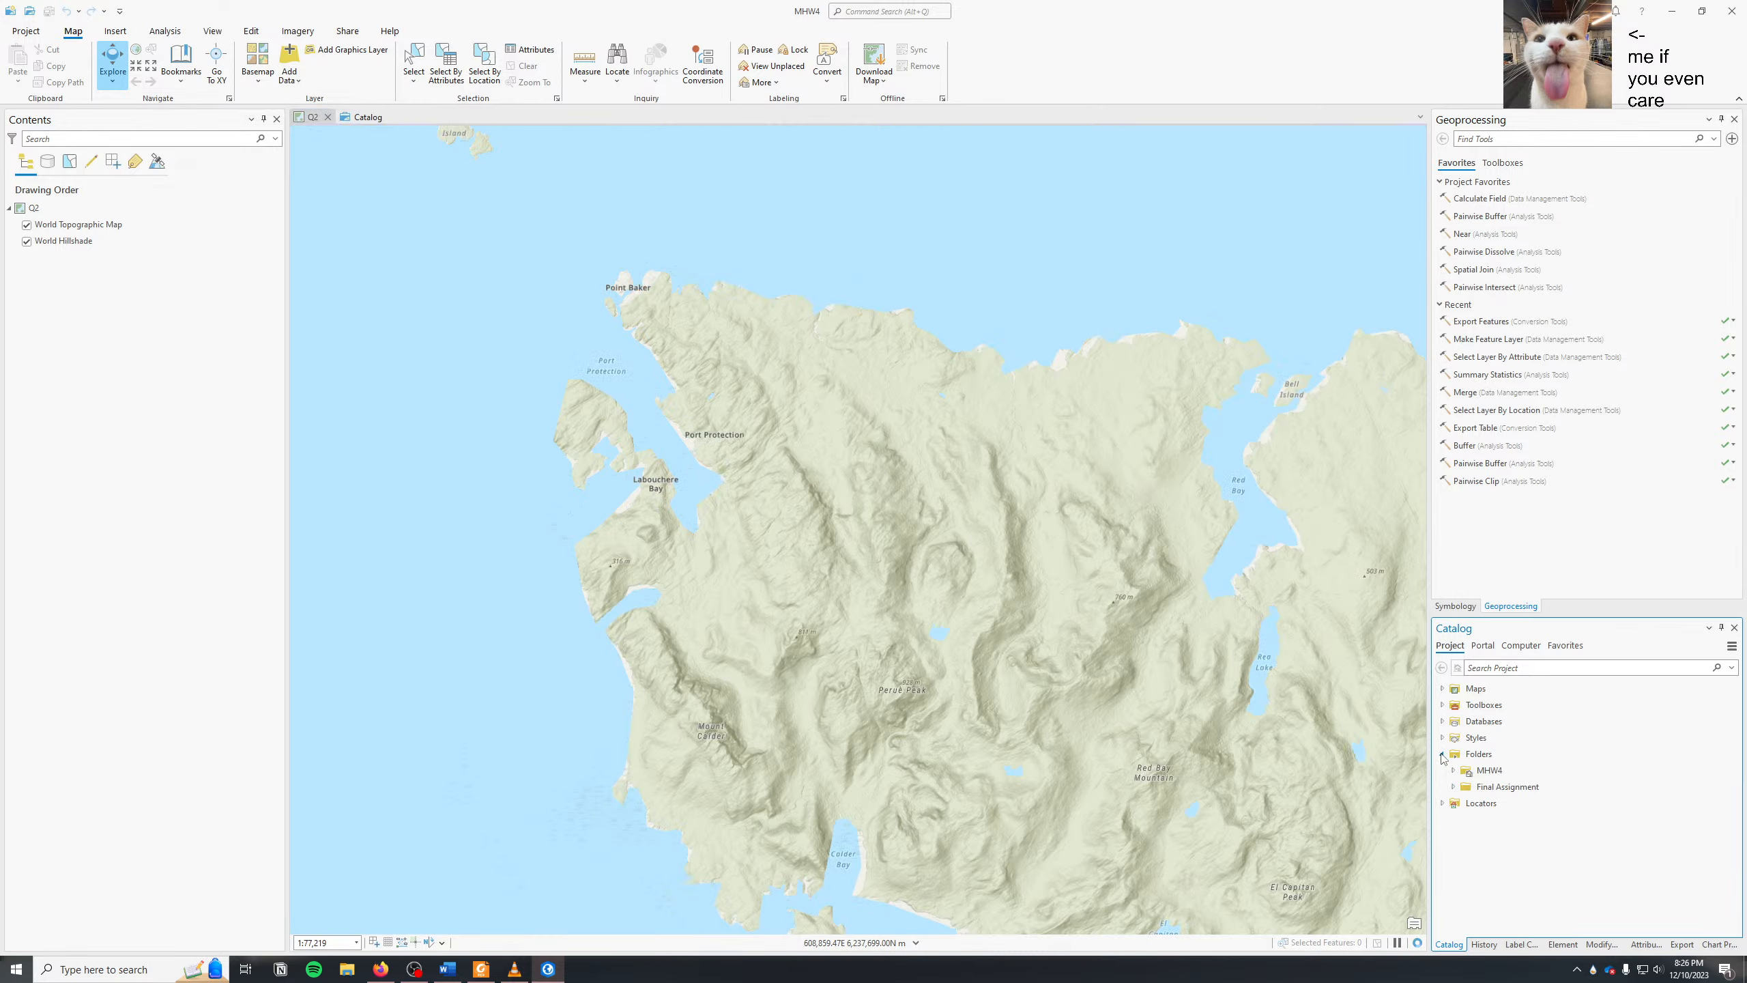
pyautogui.click(1453, 787)
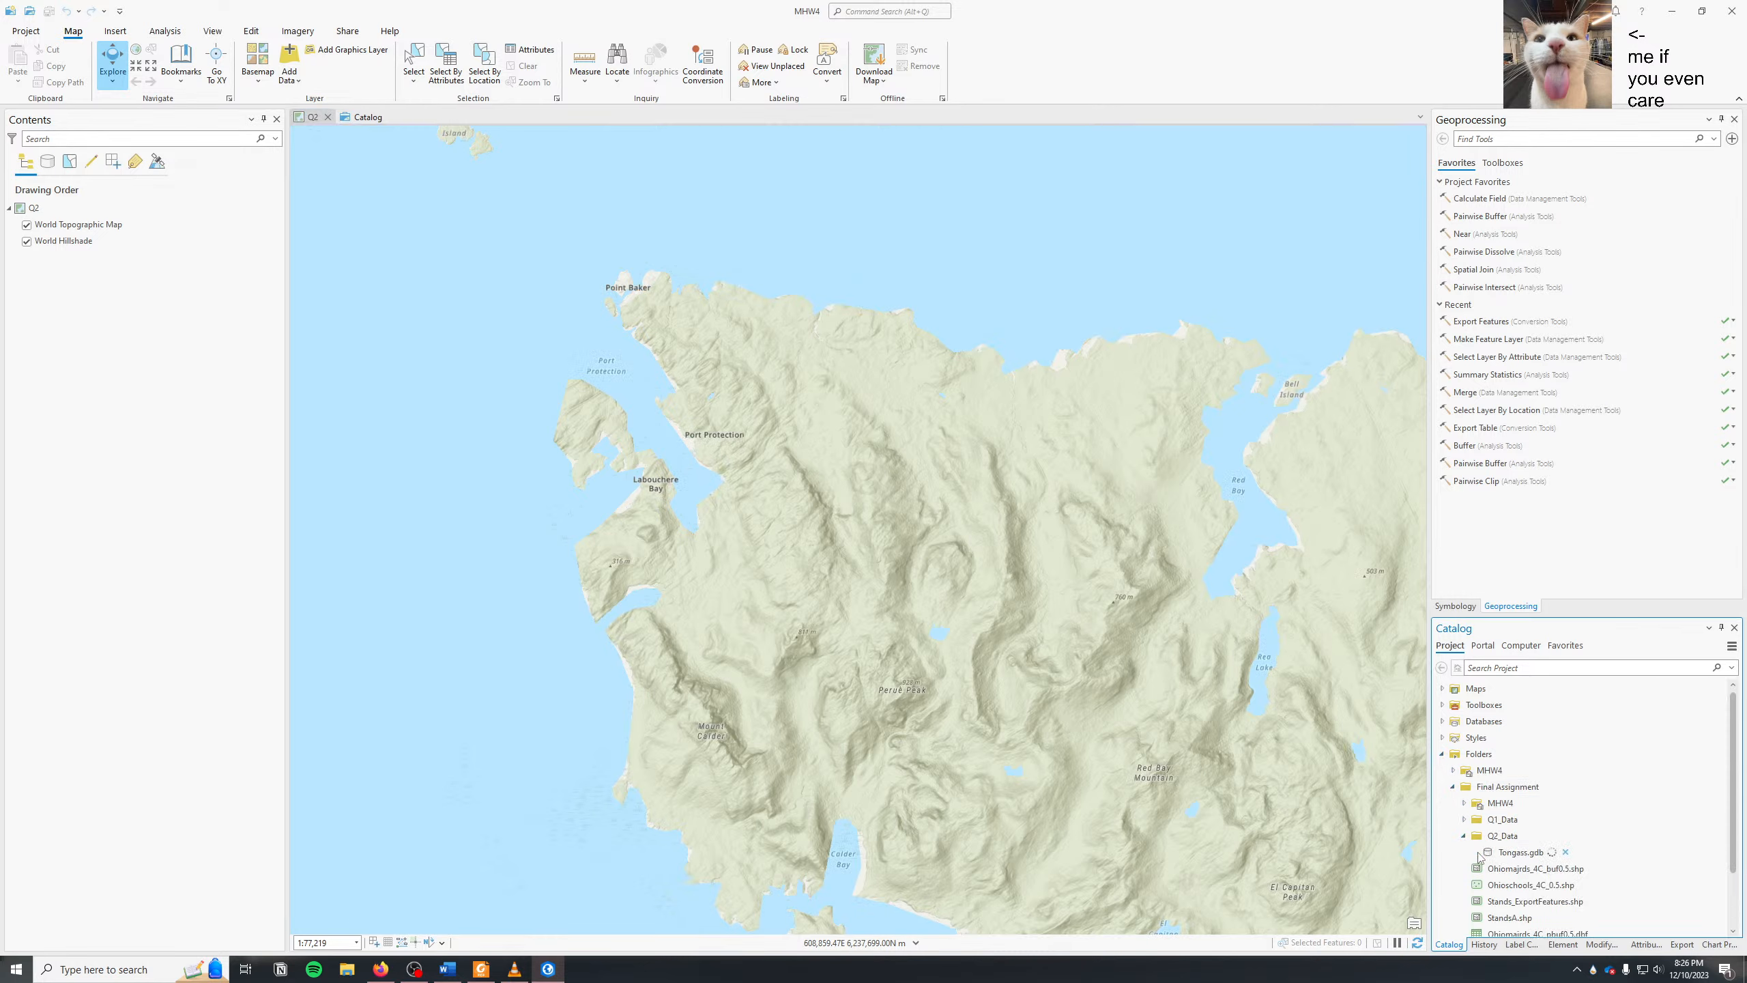
pyautogui.scroll(-2, 1513, 826)
pyautogui.click(1534, 766)
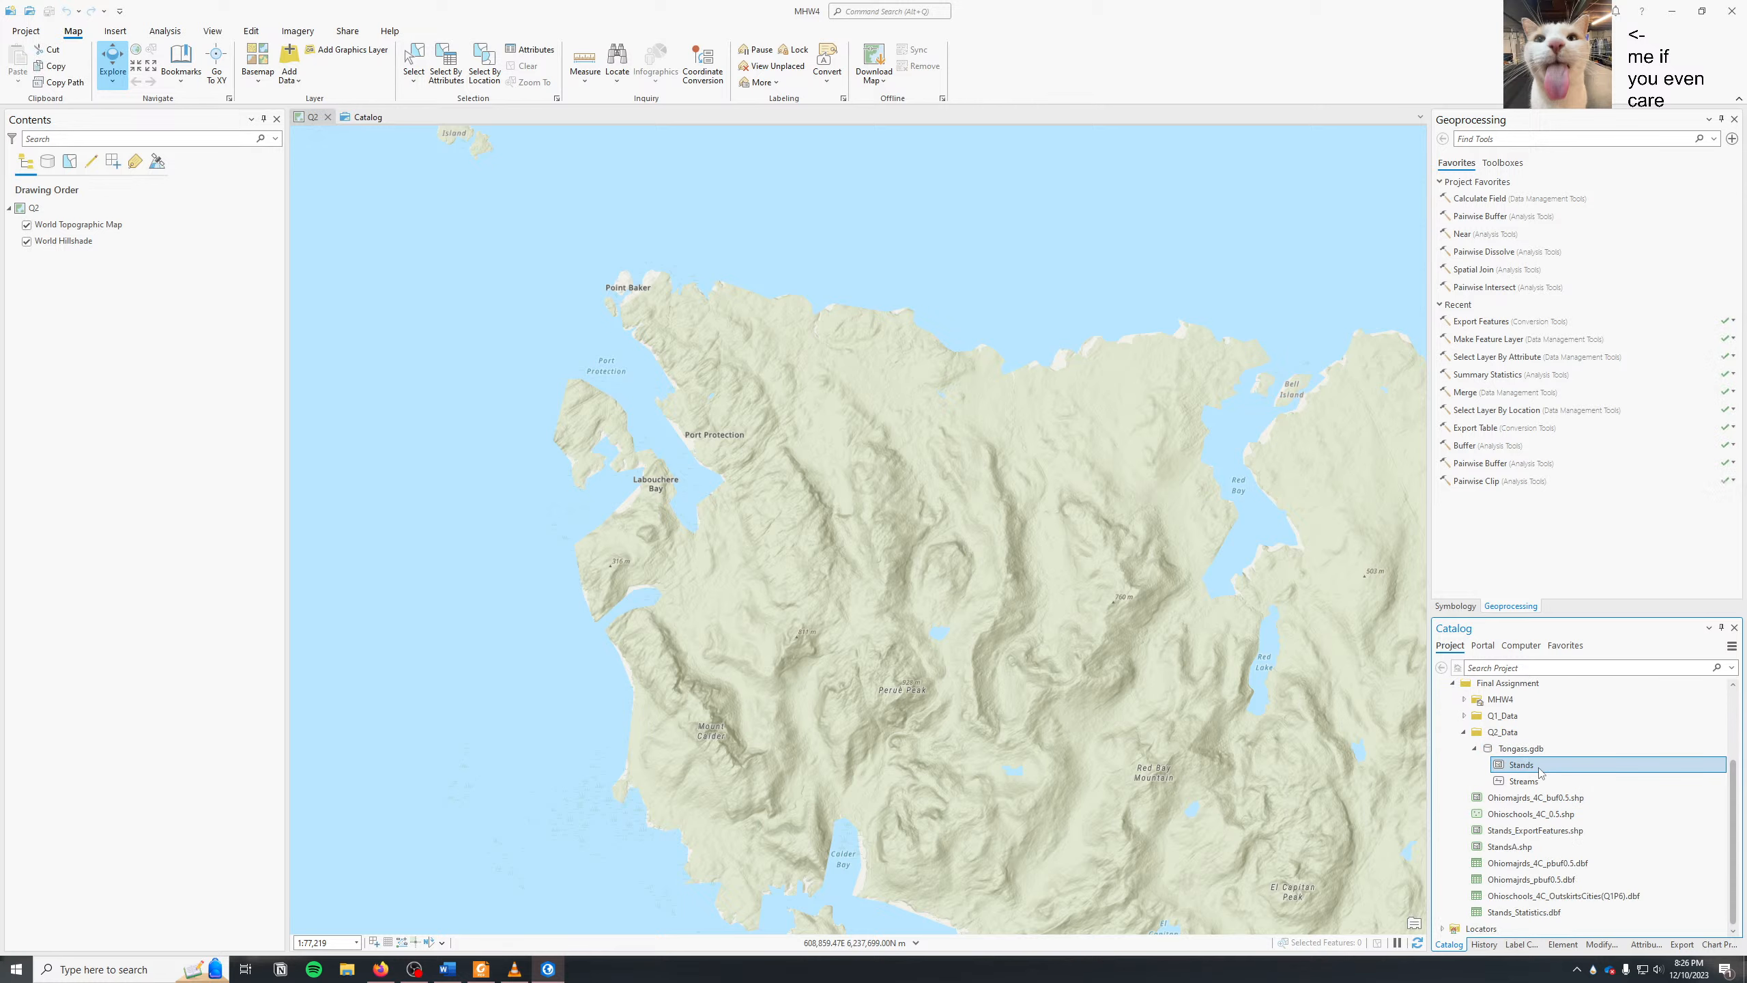
pyautogui.moveTo(1539, 772); pyautogui.dragTo(1053, 682)
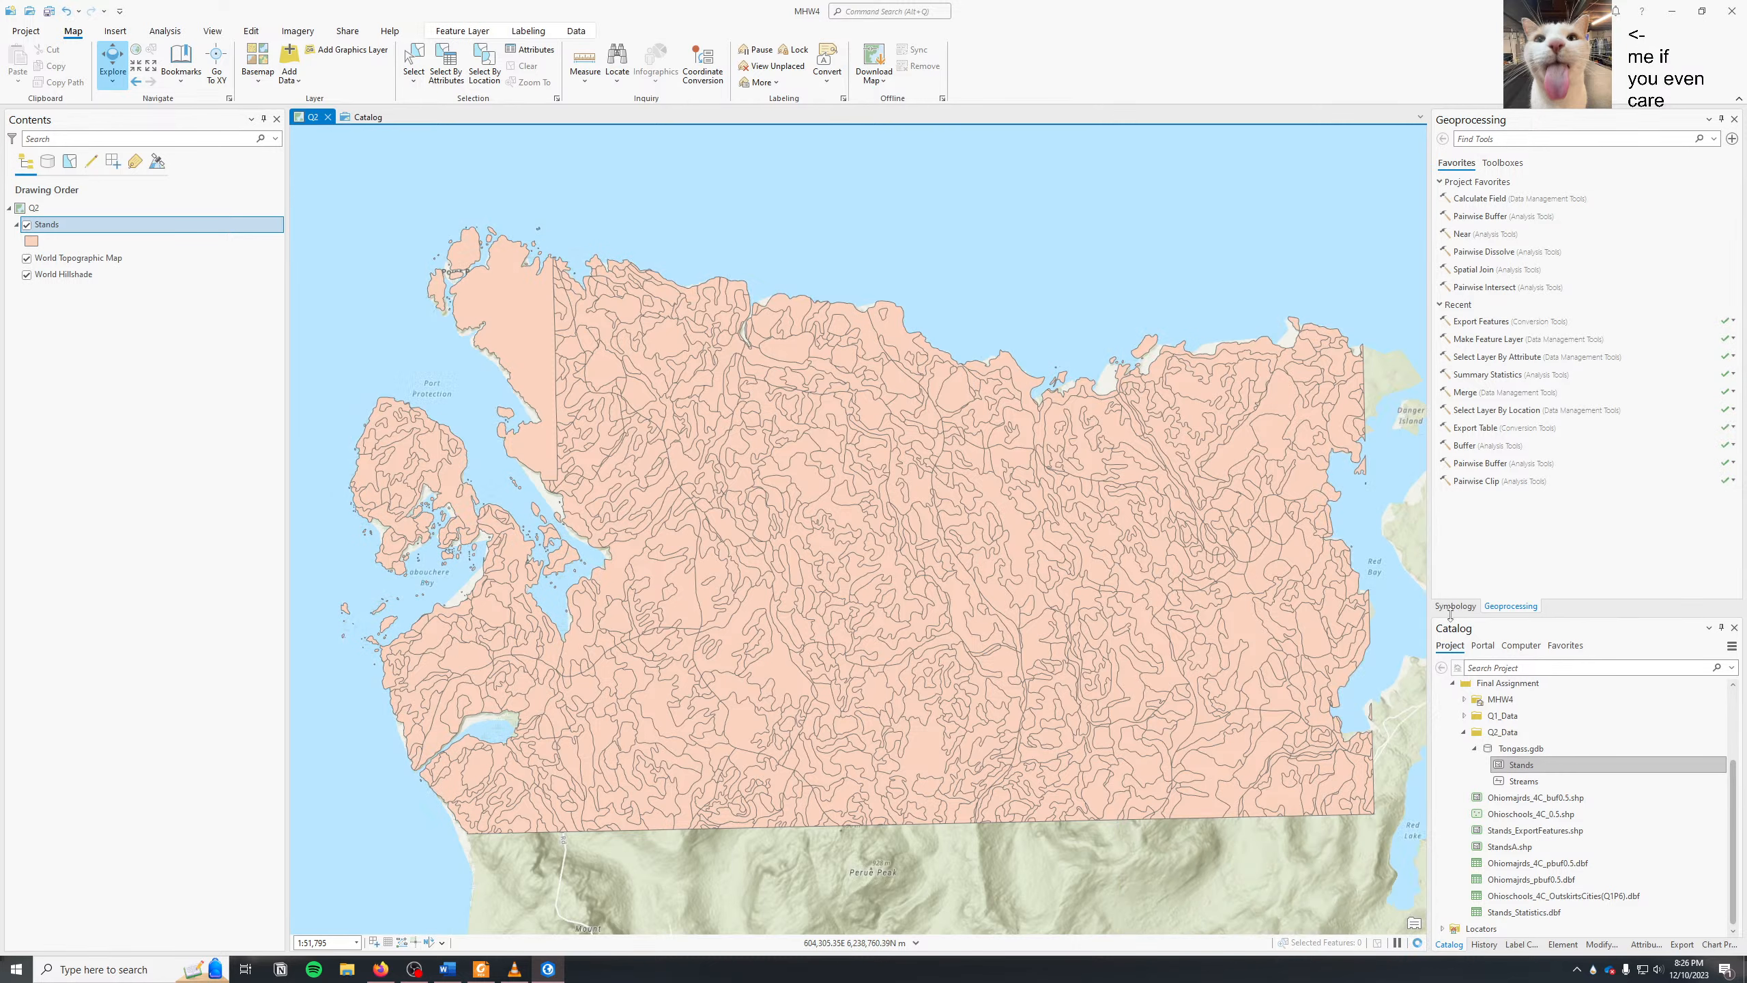
# - Export the Stands layer with Export Features to a feature class named Stands in MHW4.gdb
pyautogui.click(1453, 606)
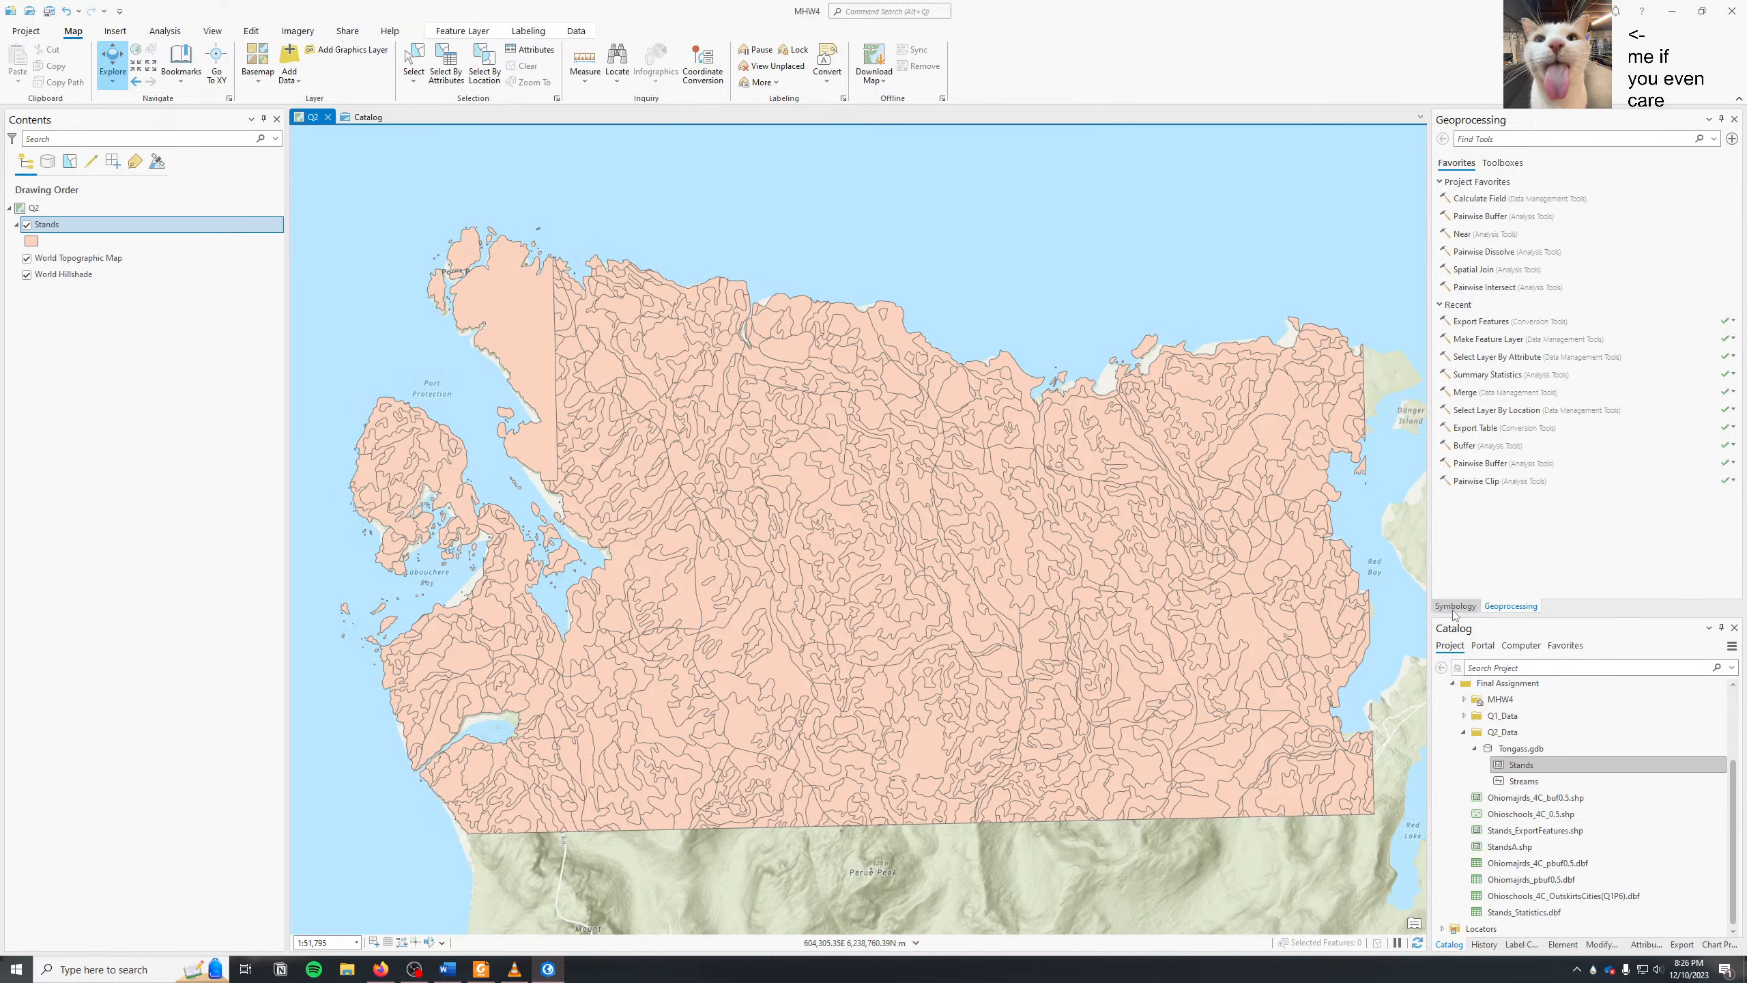
pyautogui.click(1510, 606)
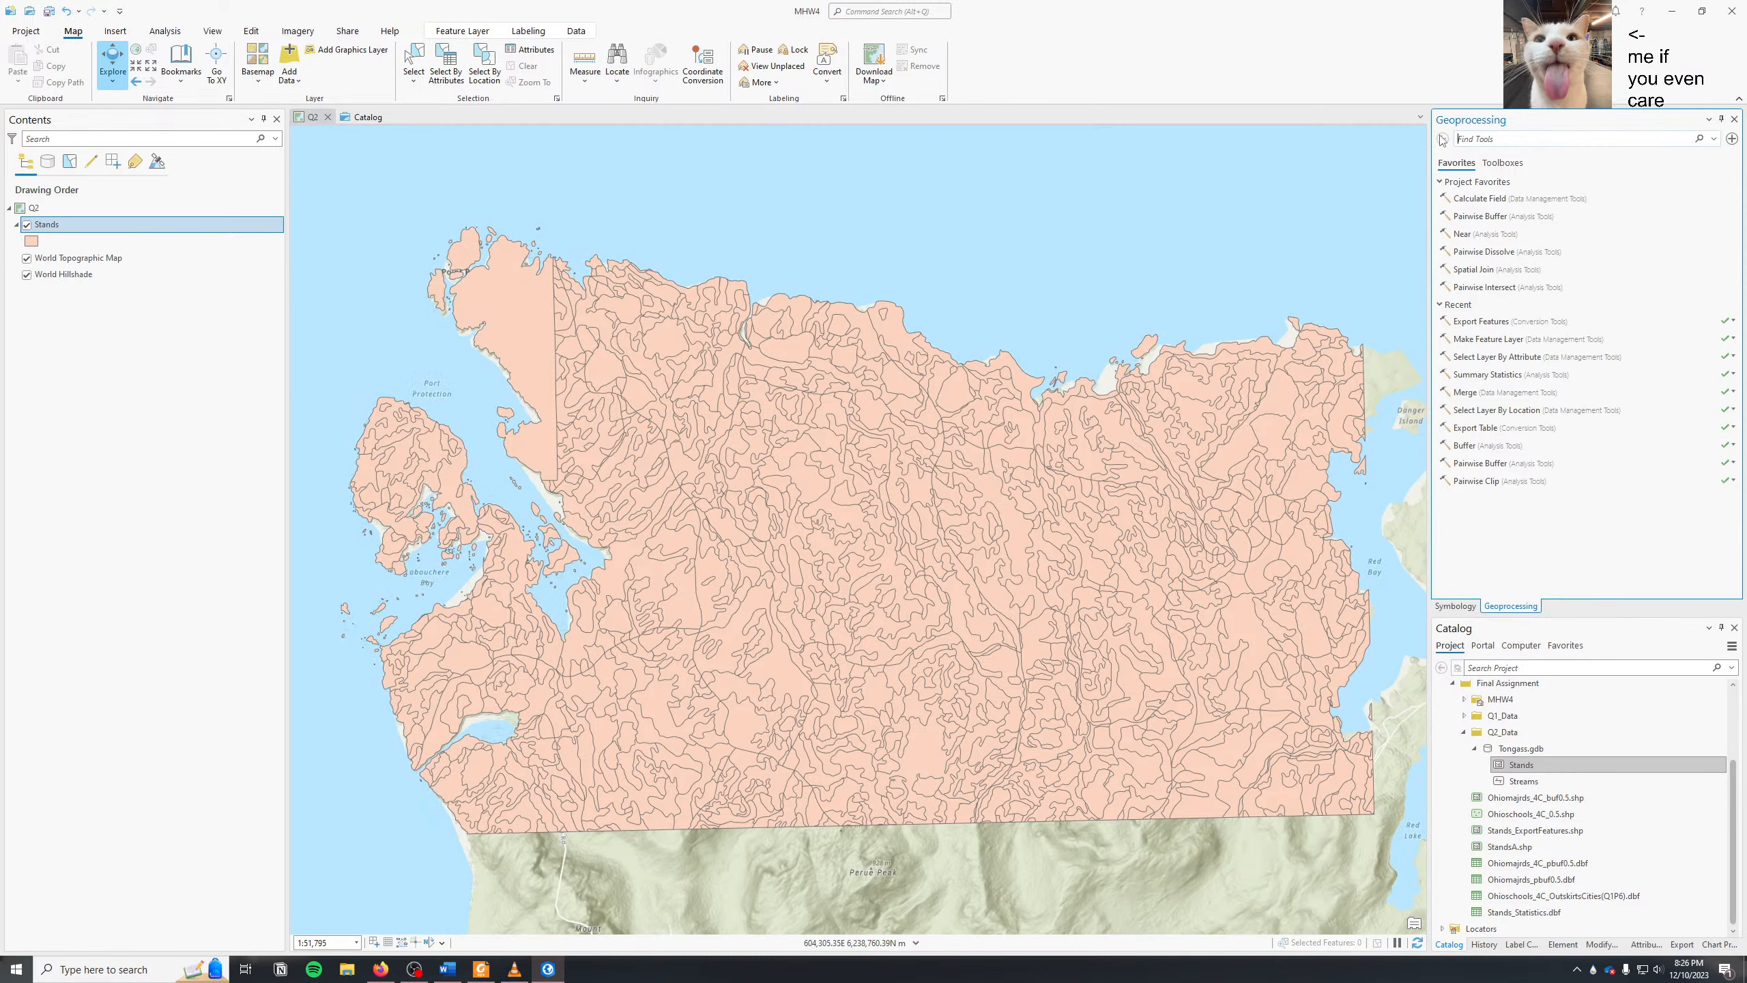
pyautogui.click(1480, 320)
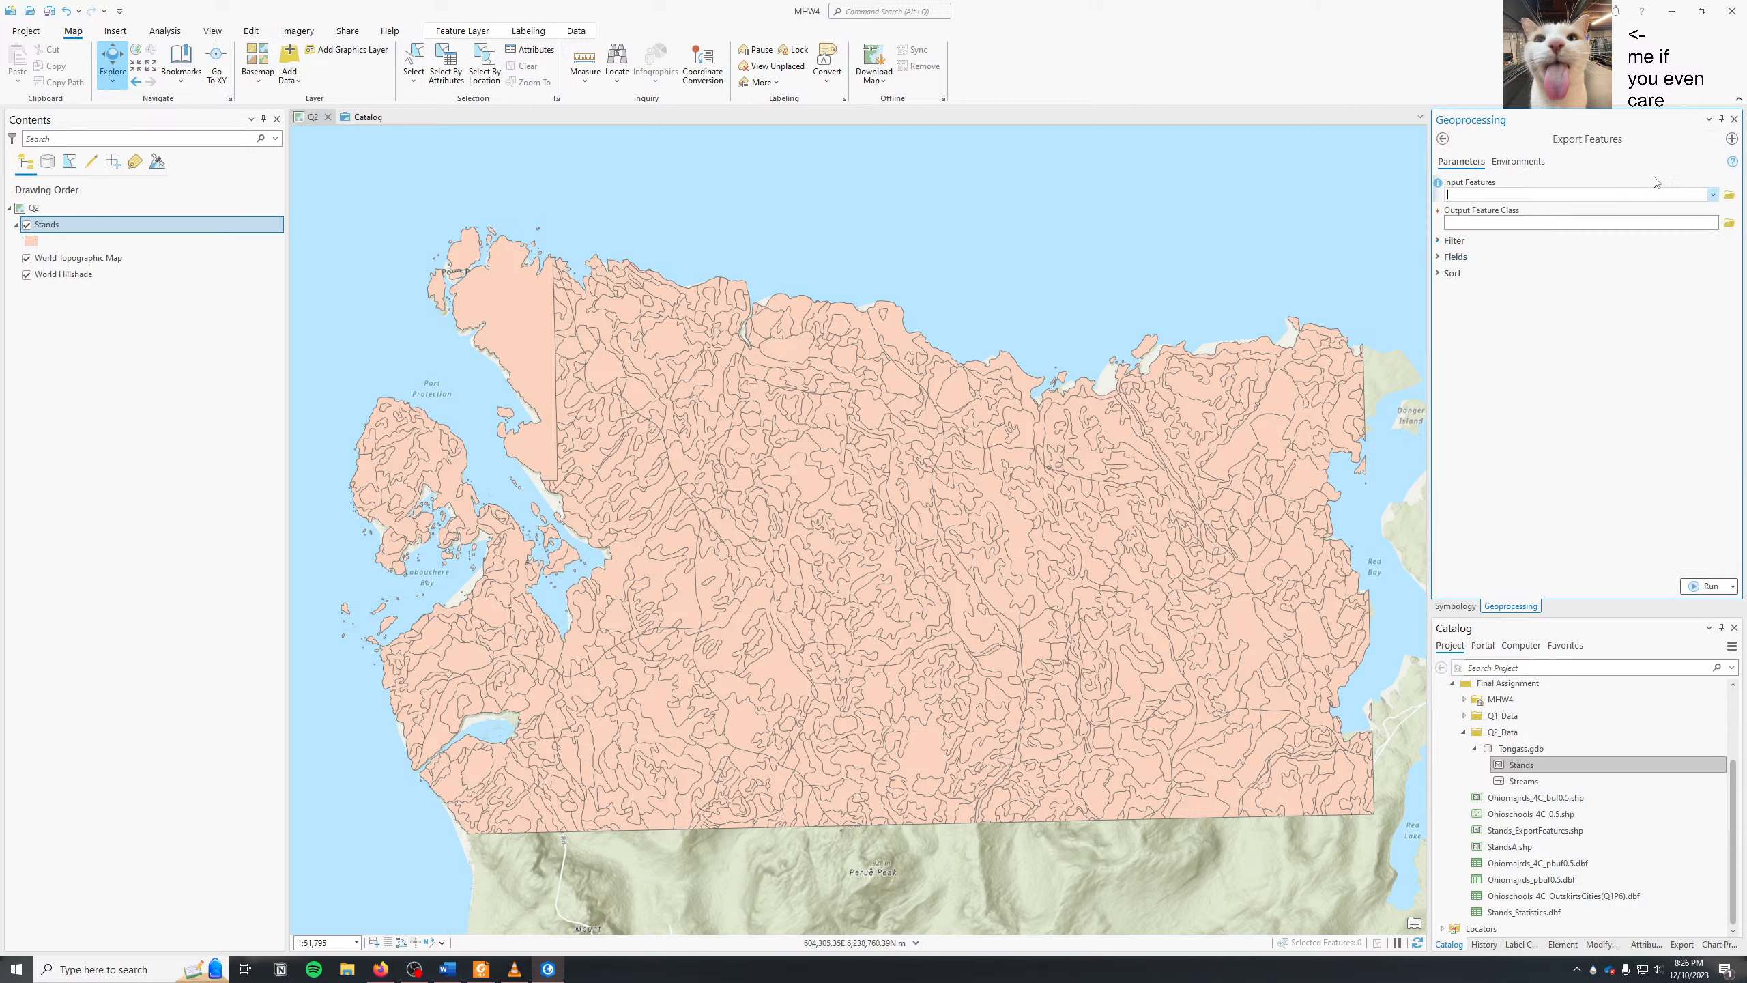
pyautogui.click(1715, 195)
pyautogui.click(1670, 219)
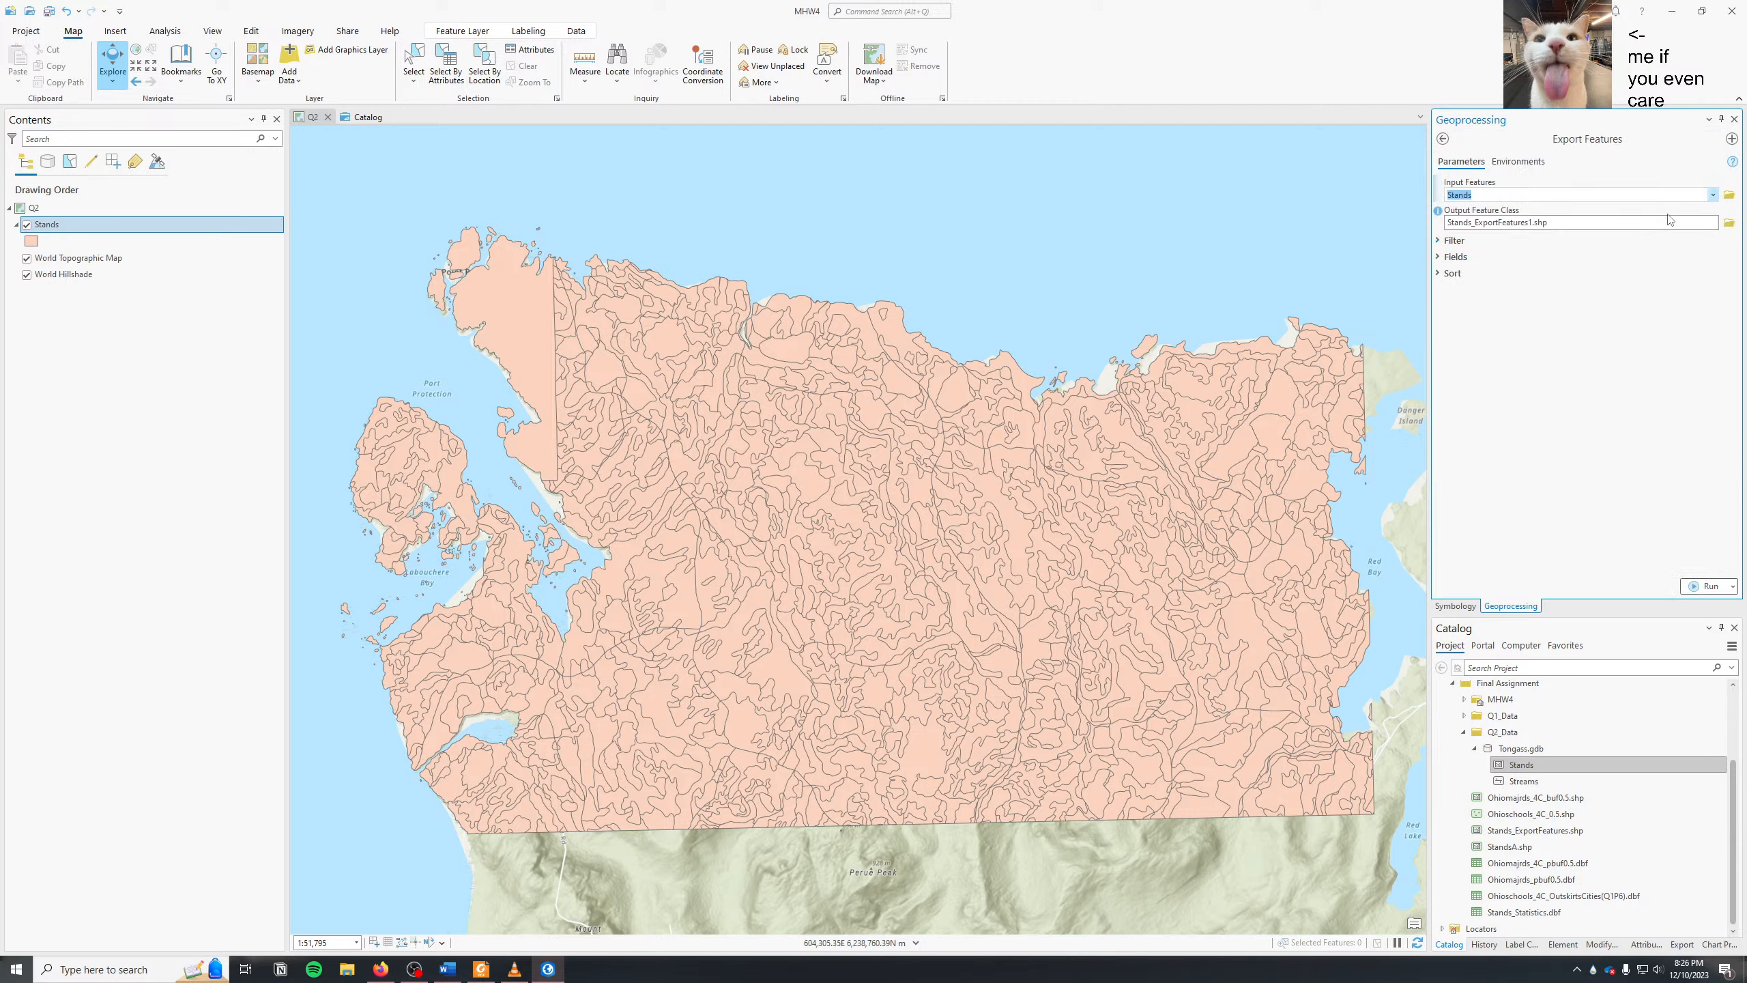
pyautogui.click(1729, 223)
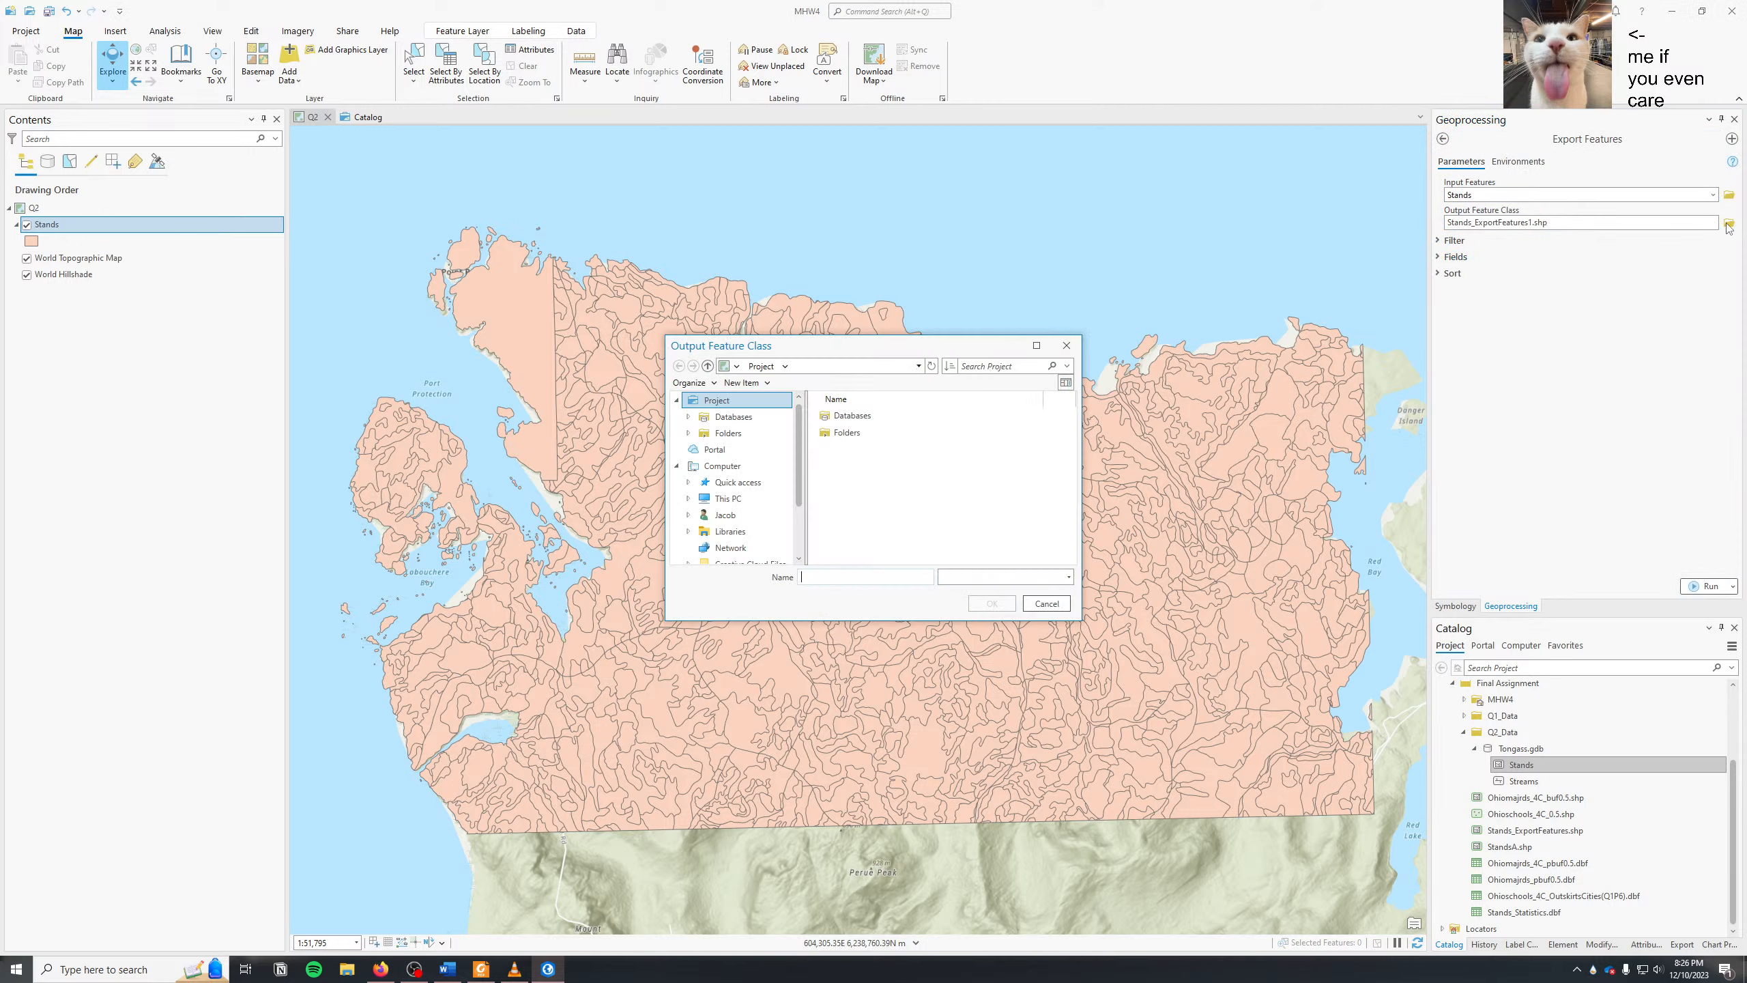
pyautogui.click(860, 575)
pyautogui.write('Stands')
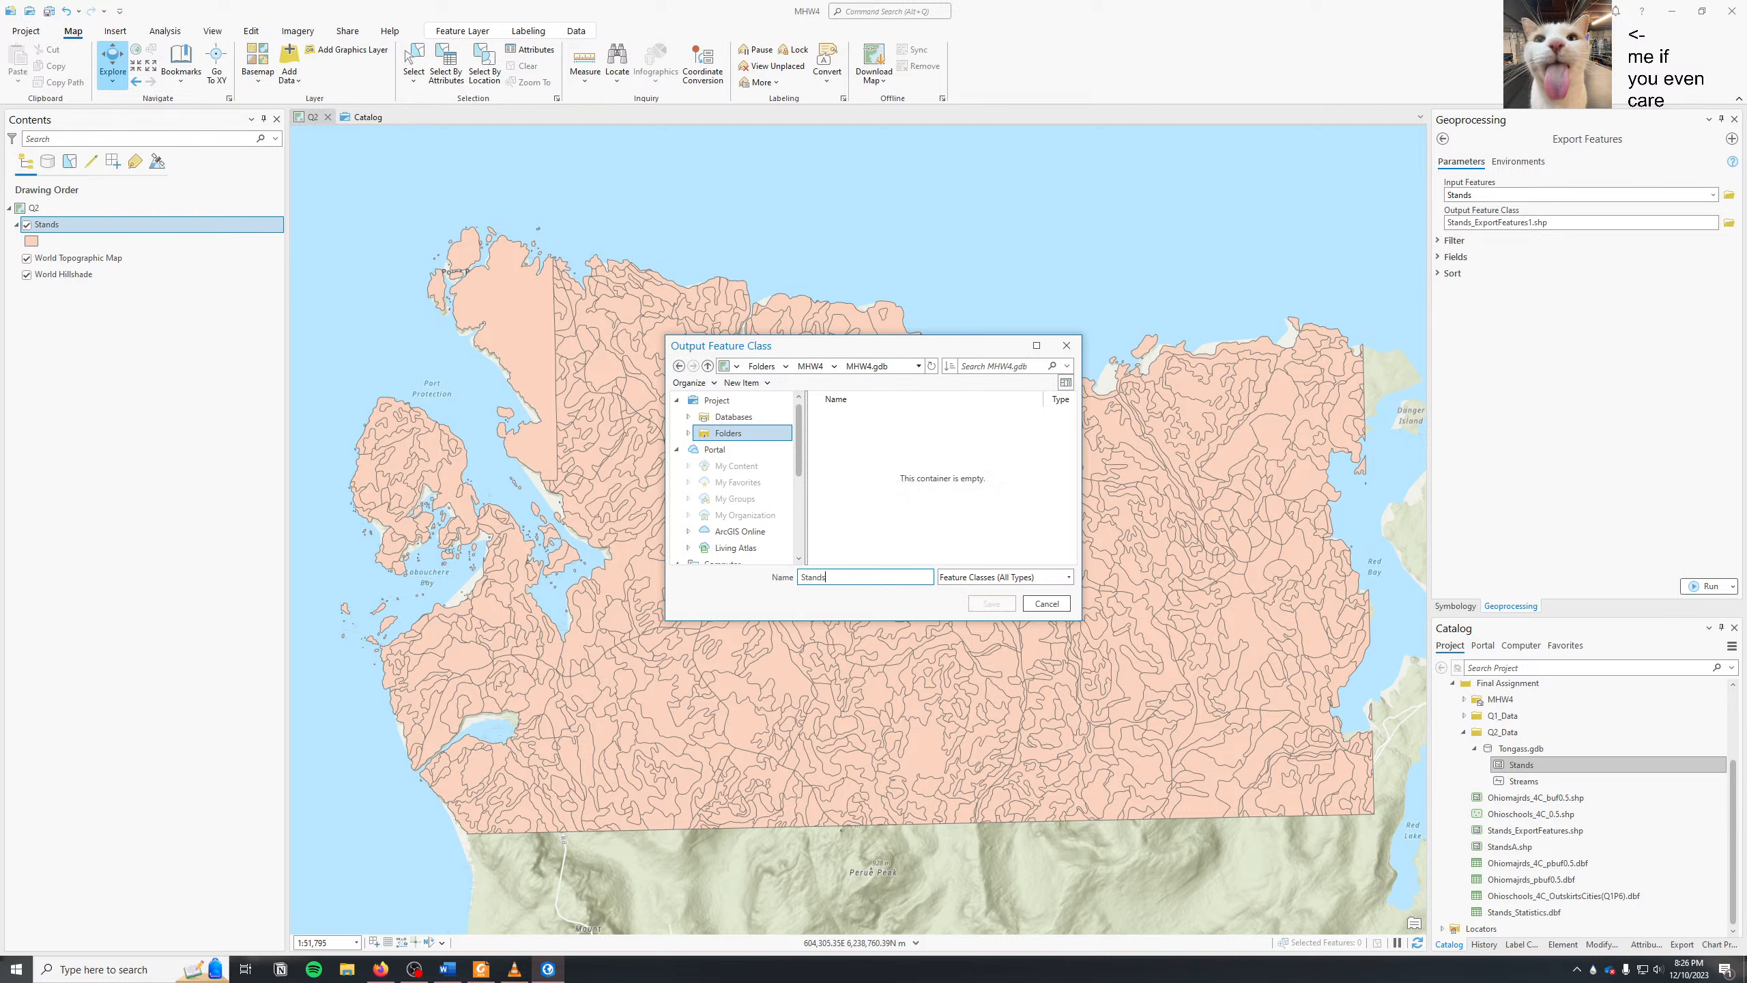
pyautogui.click(989, 603)
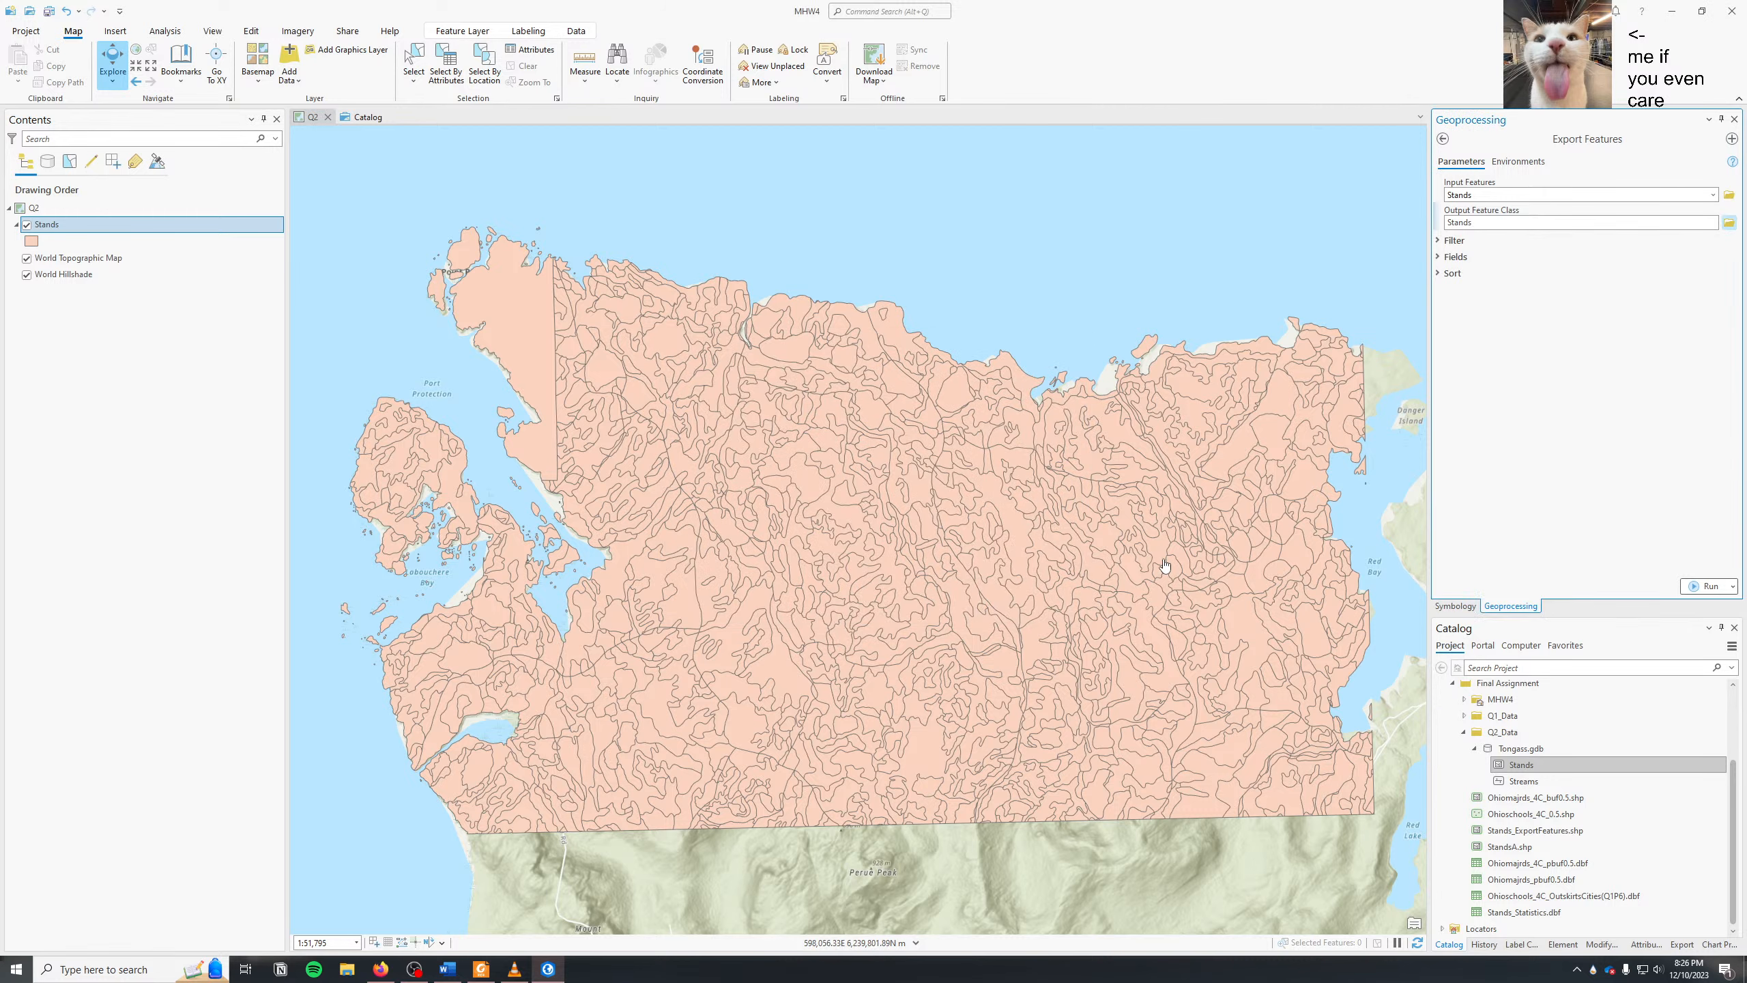
pyautogui.click(1712, 586)
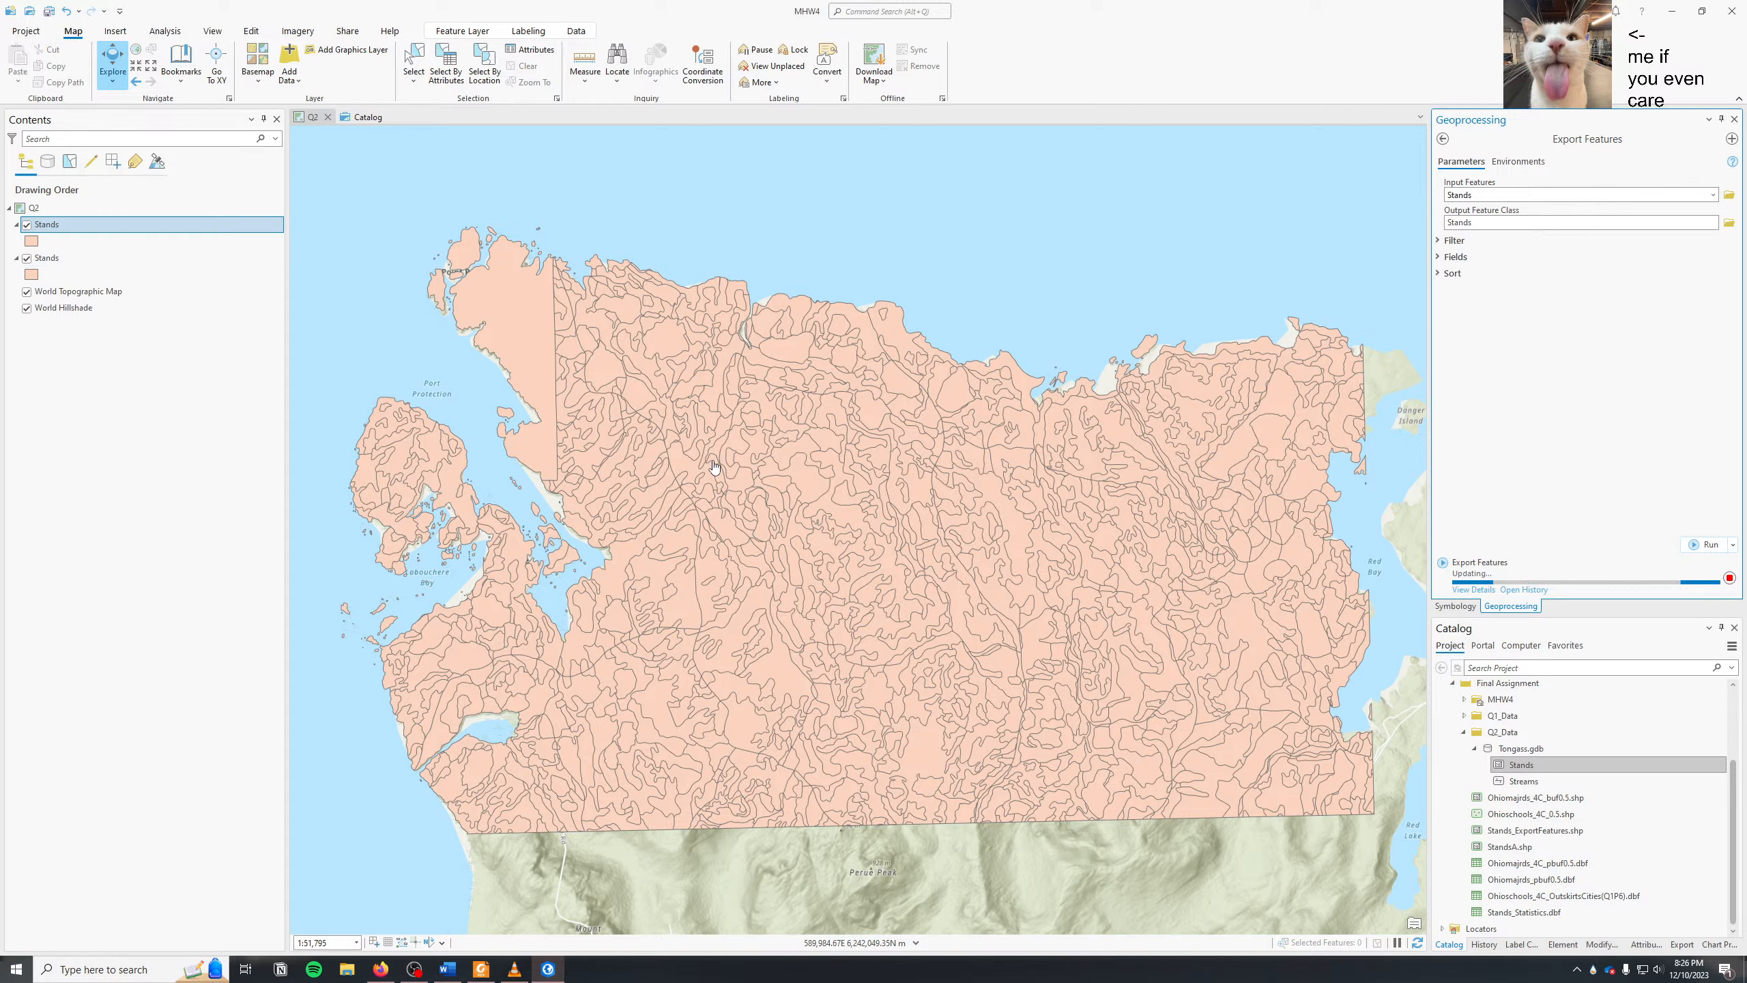
# - Review the message details of the Export Features run and return to the geoprocessing tool list
pyautogui.click(1483, 590)
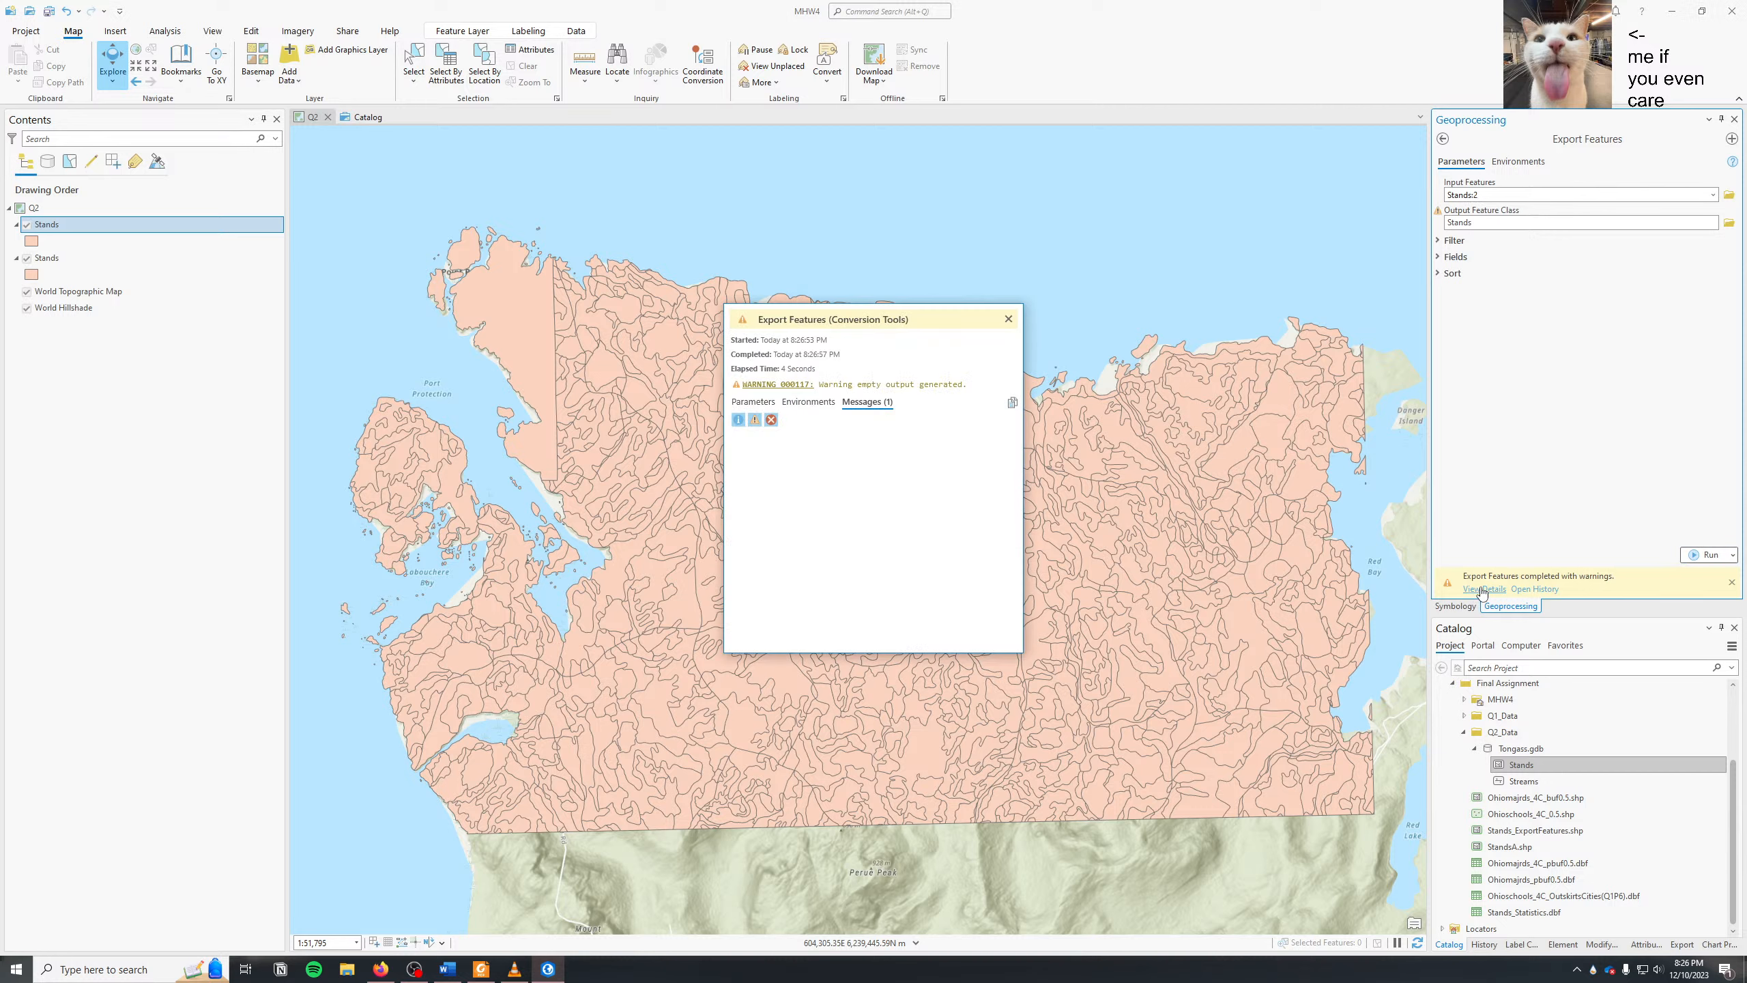
pyautogui.click(1009, 319)
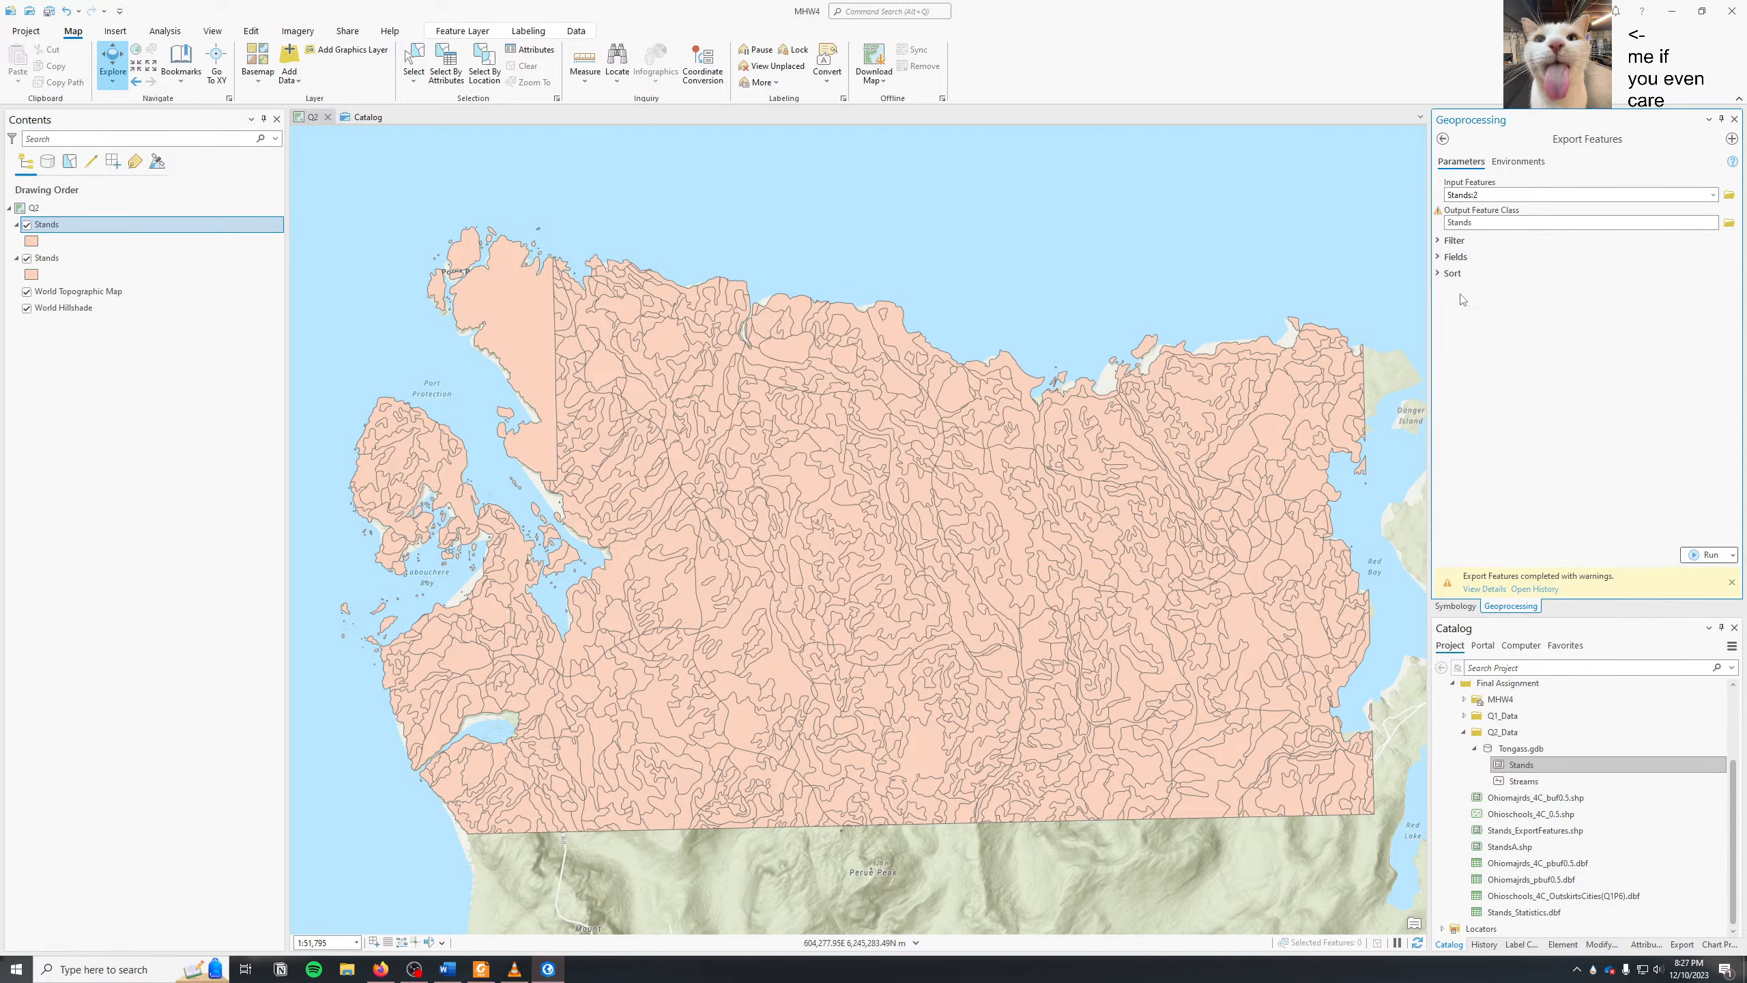
pyautogui.click(1715, 195)
pyautogui.click(1714, 196)
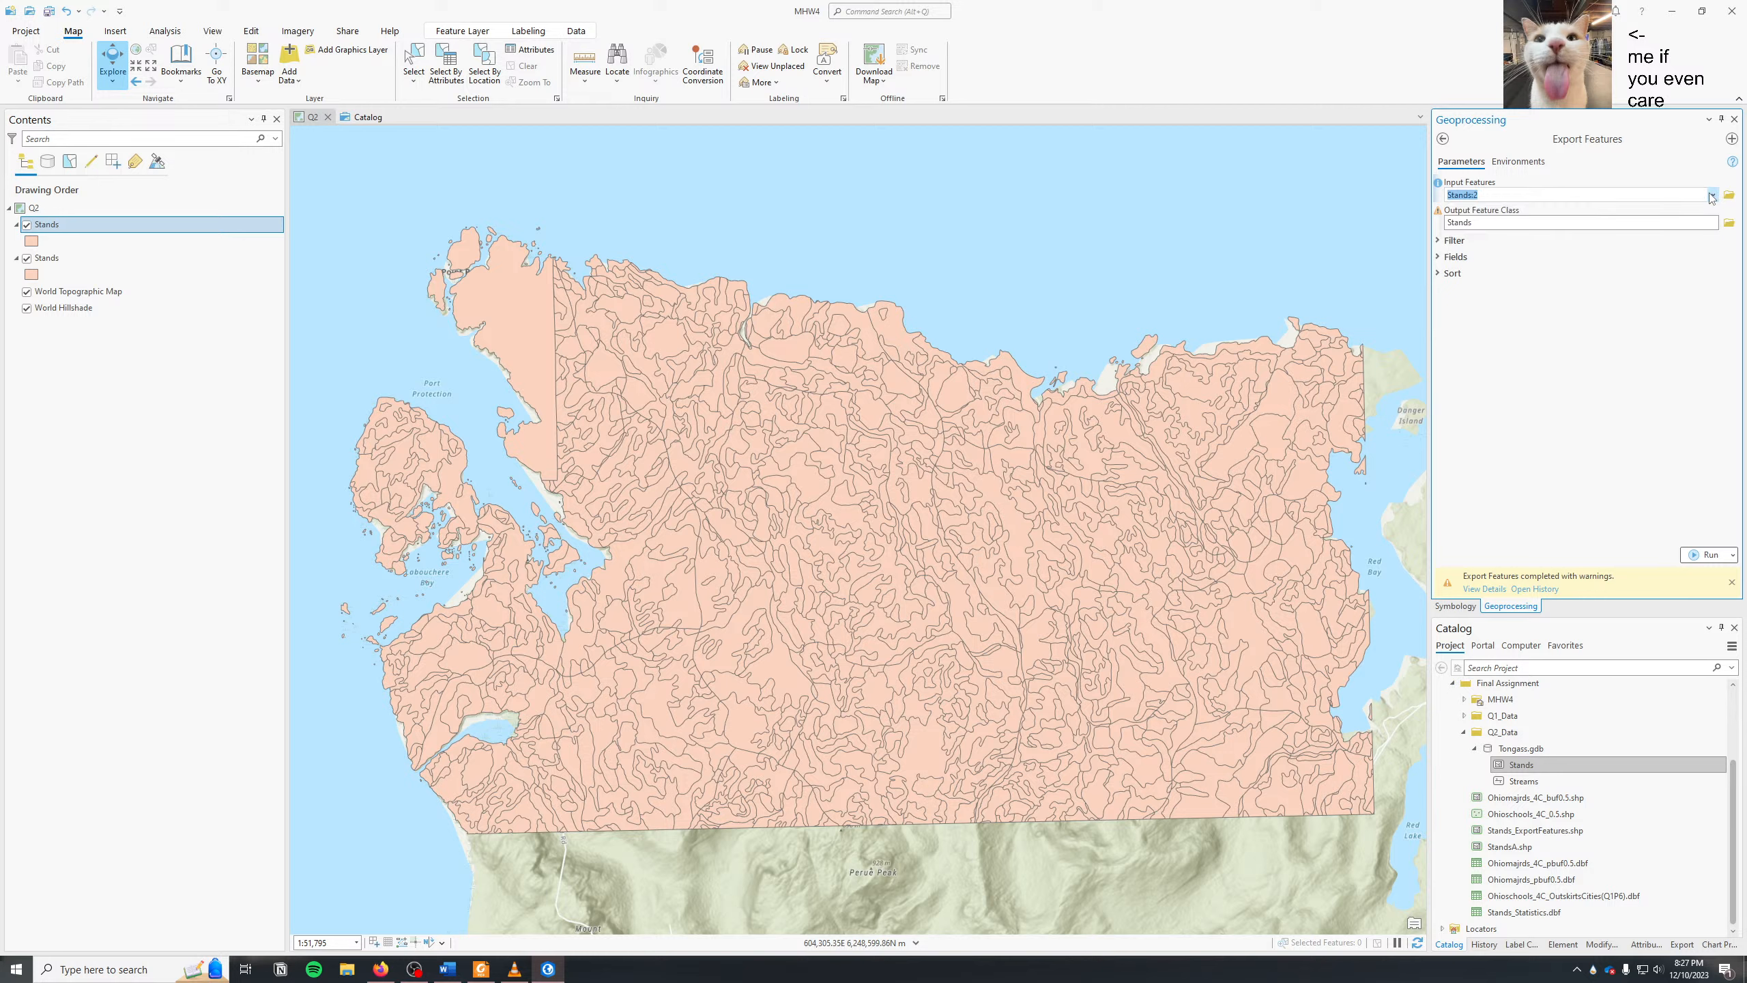
pyautogui.click(1445, 140)
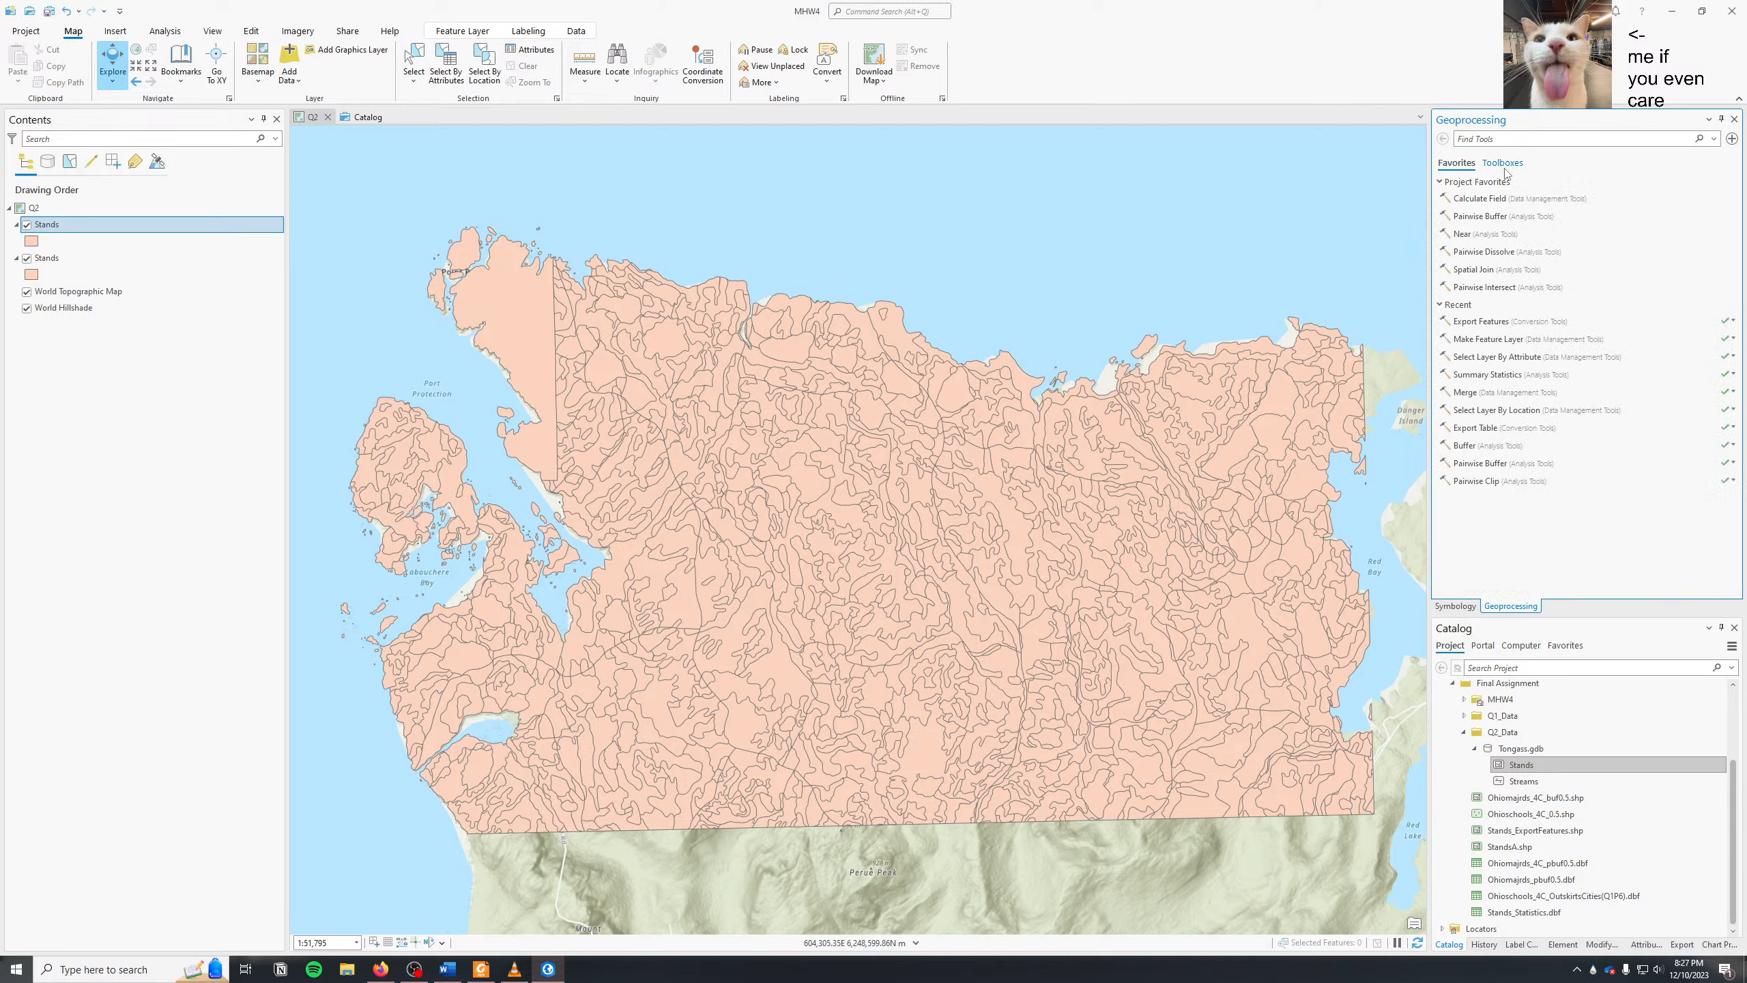
# - Open Make Feature Layer and choose Stands:1 as its input features
pyautogui.click(1548, 339)
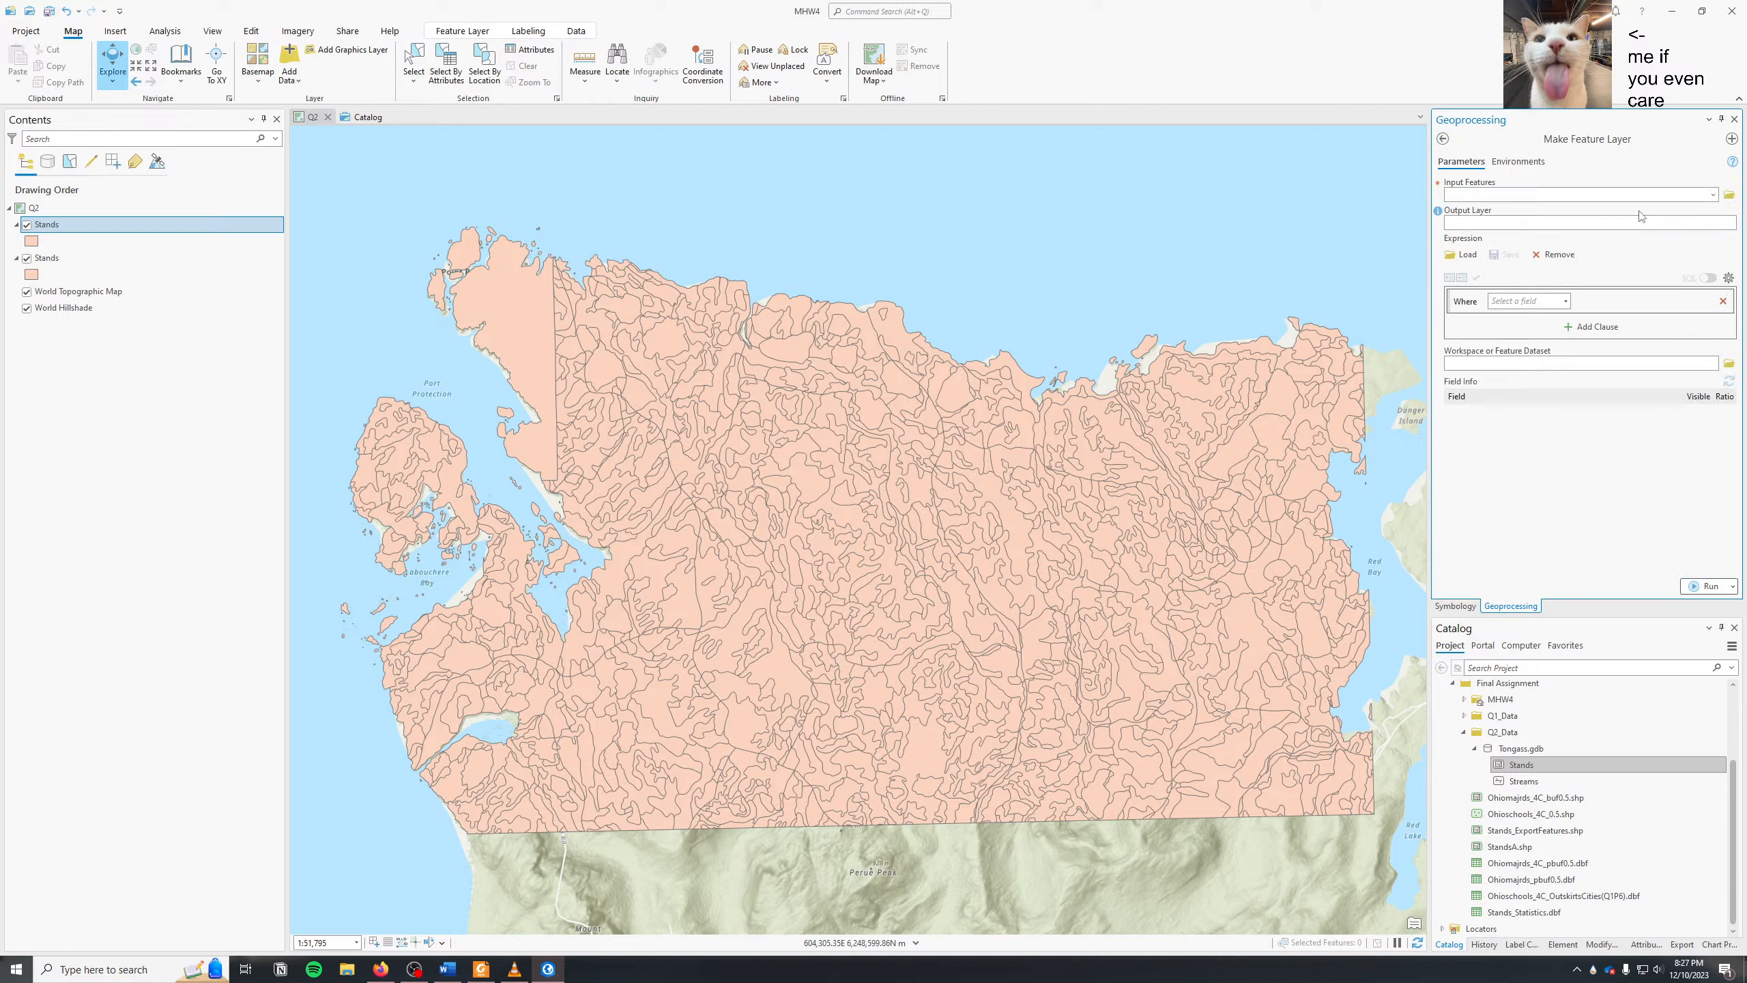
pyautogui.click(1713, 195)
pyautogui.click(1575, 217)
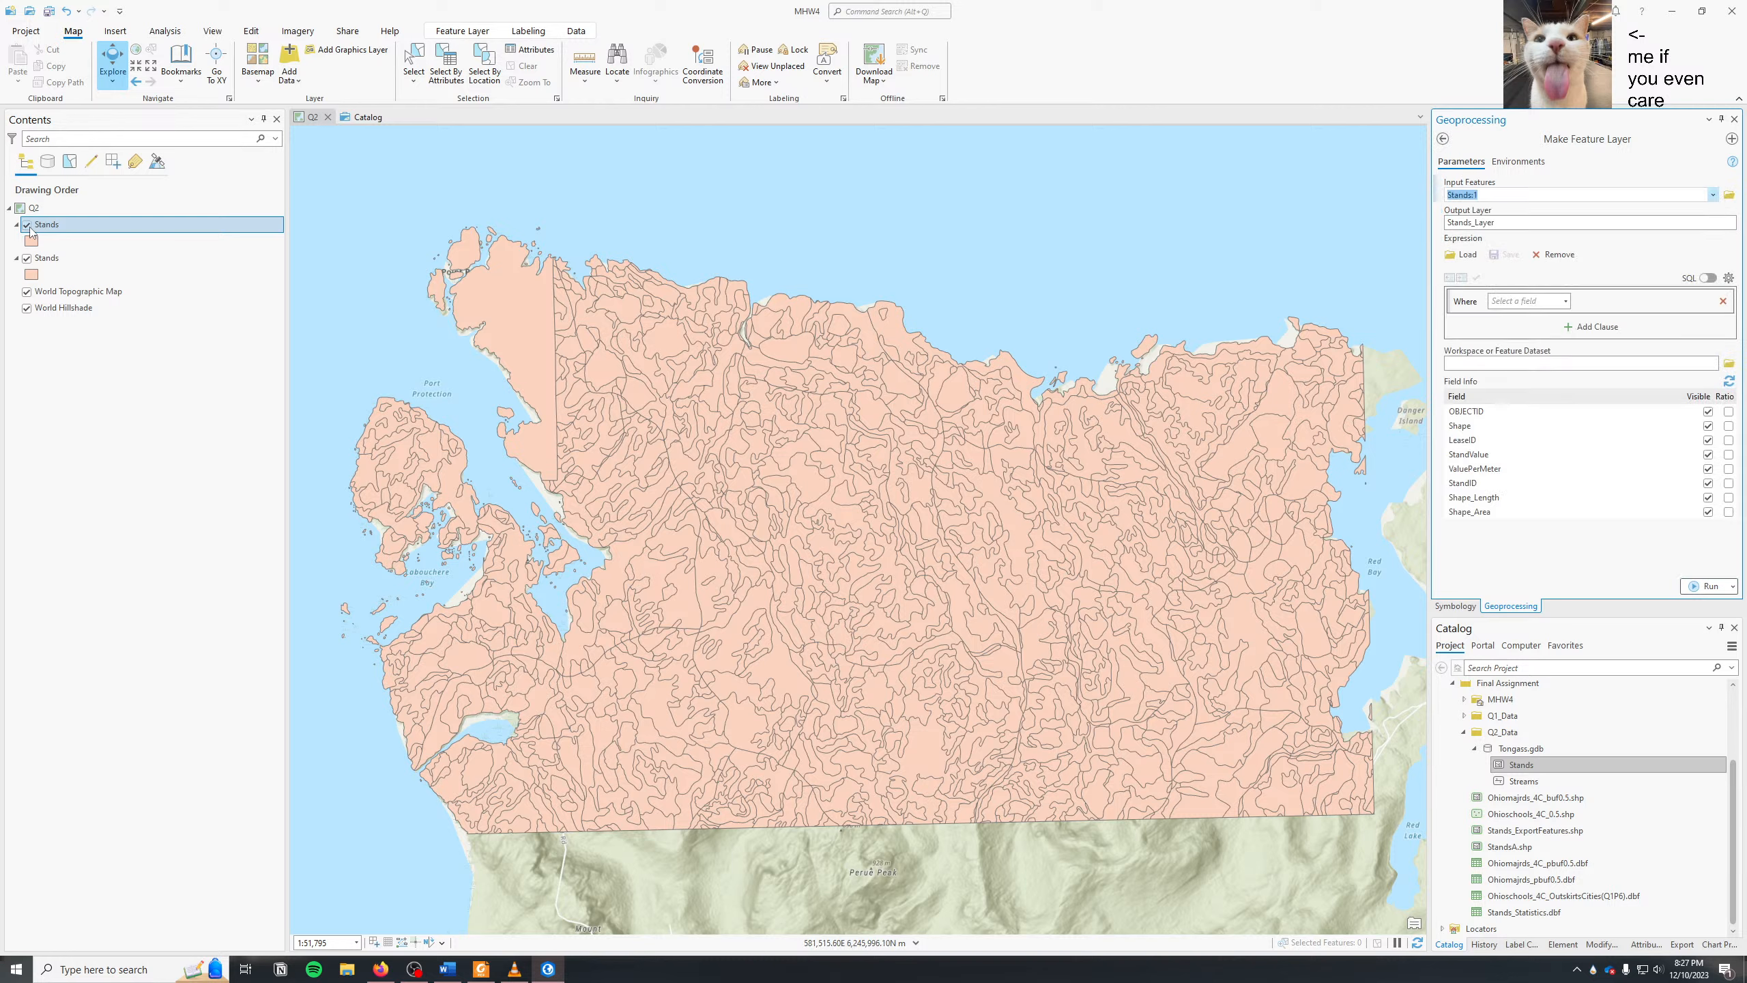
# - Inspect the Stands feature class stored in MHW4.gdb in the catalog view and return to the Q2 map
pyautogui.click(365, 118)
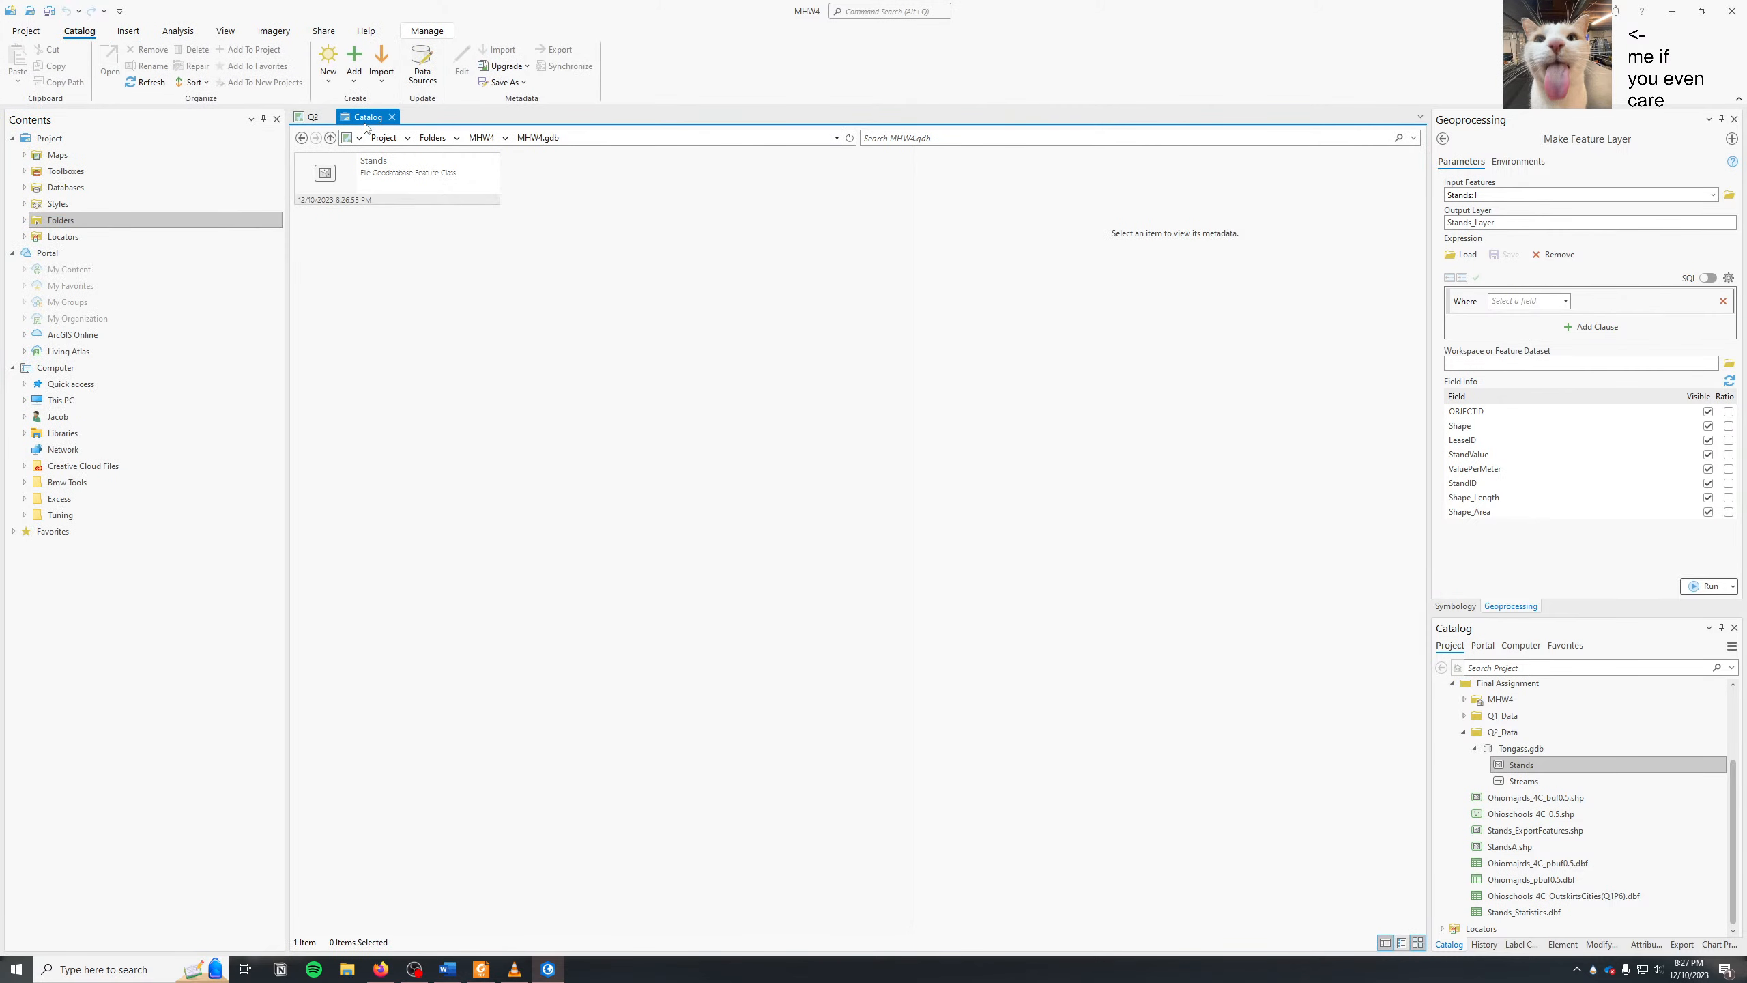
pyautogui.click(376, 169)
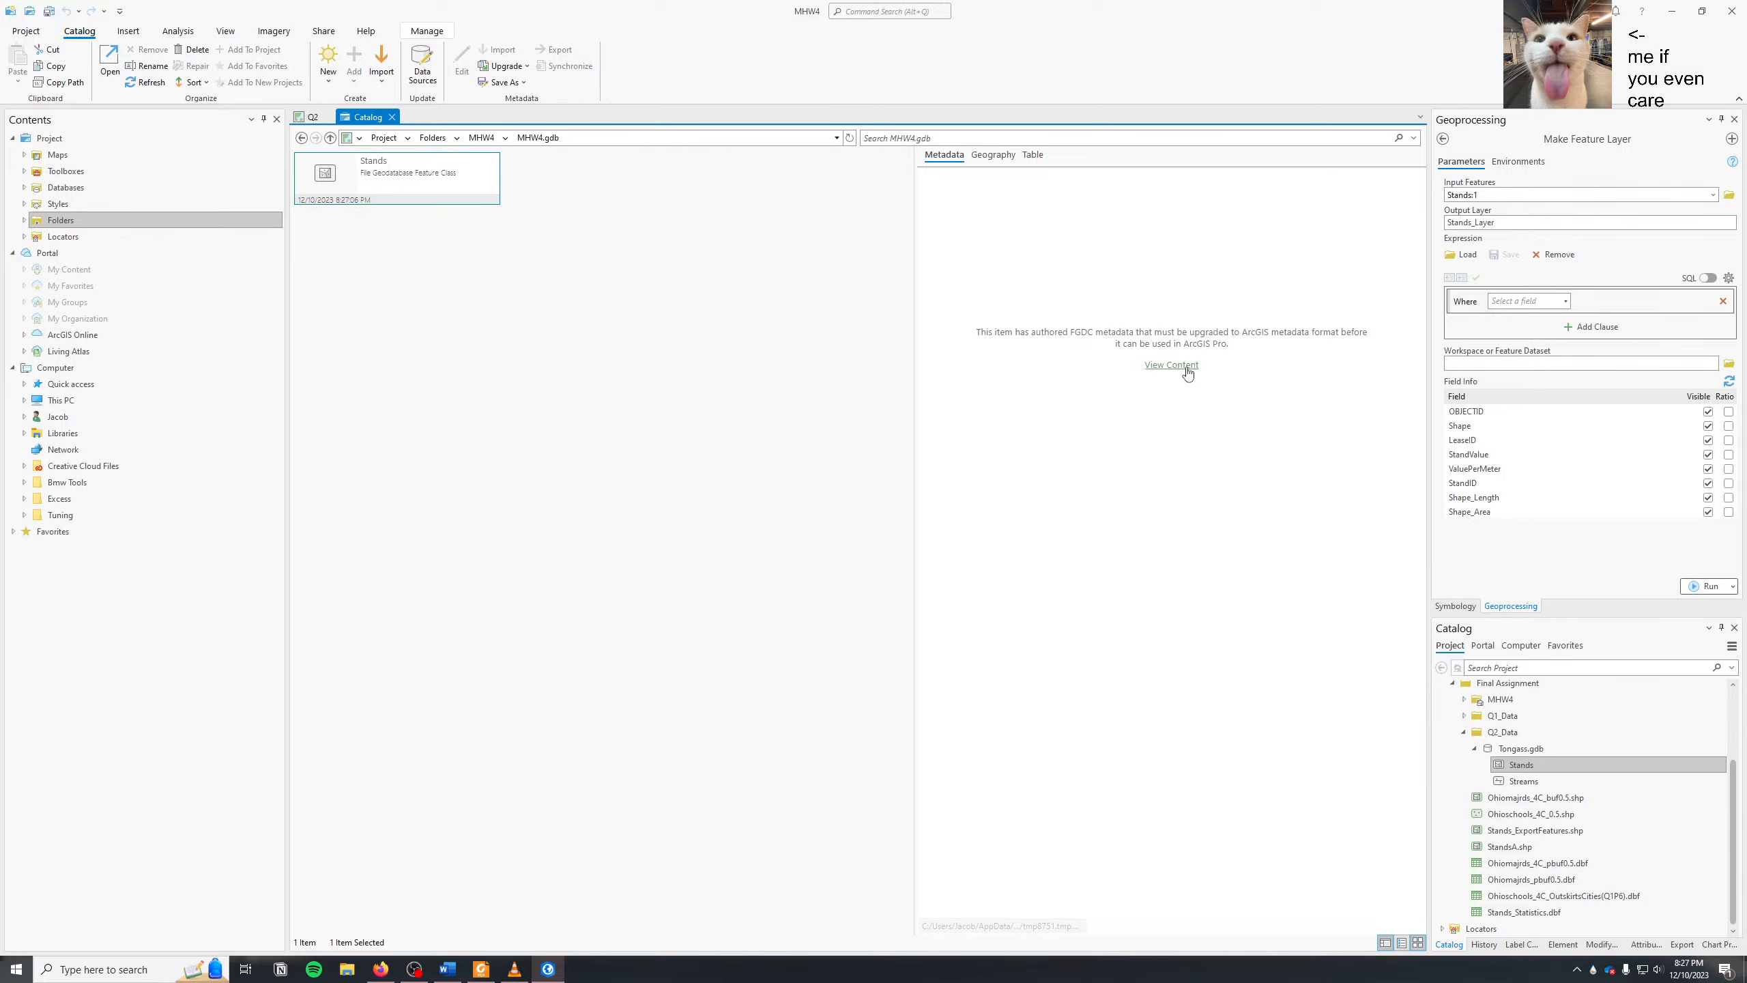
pyautogui.click(302, 118)
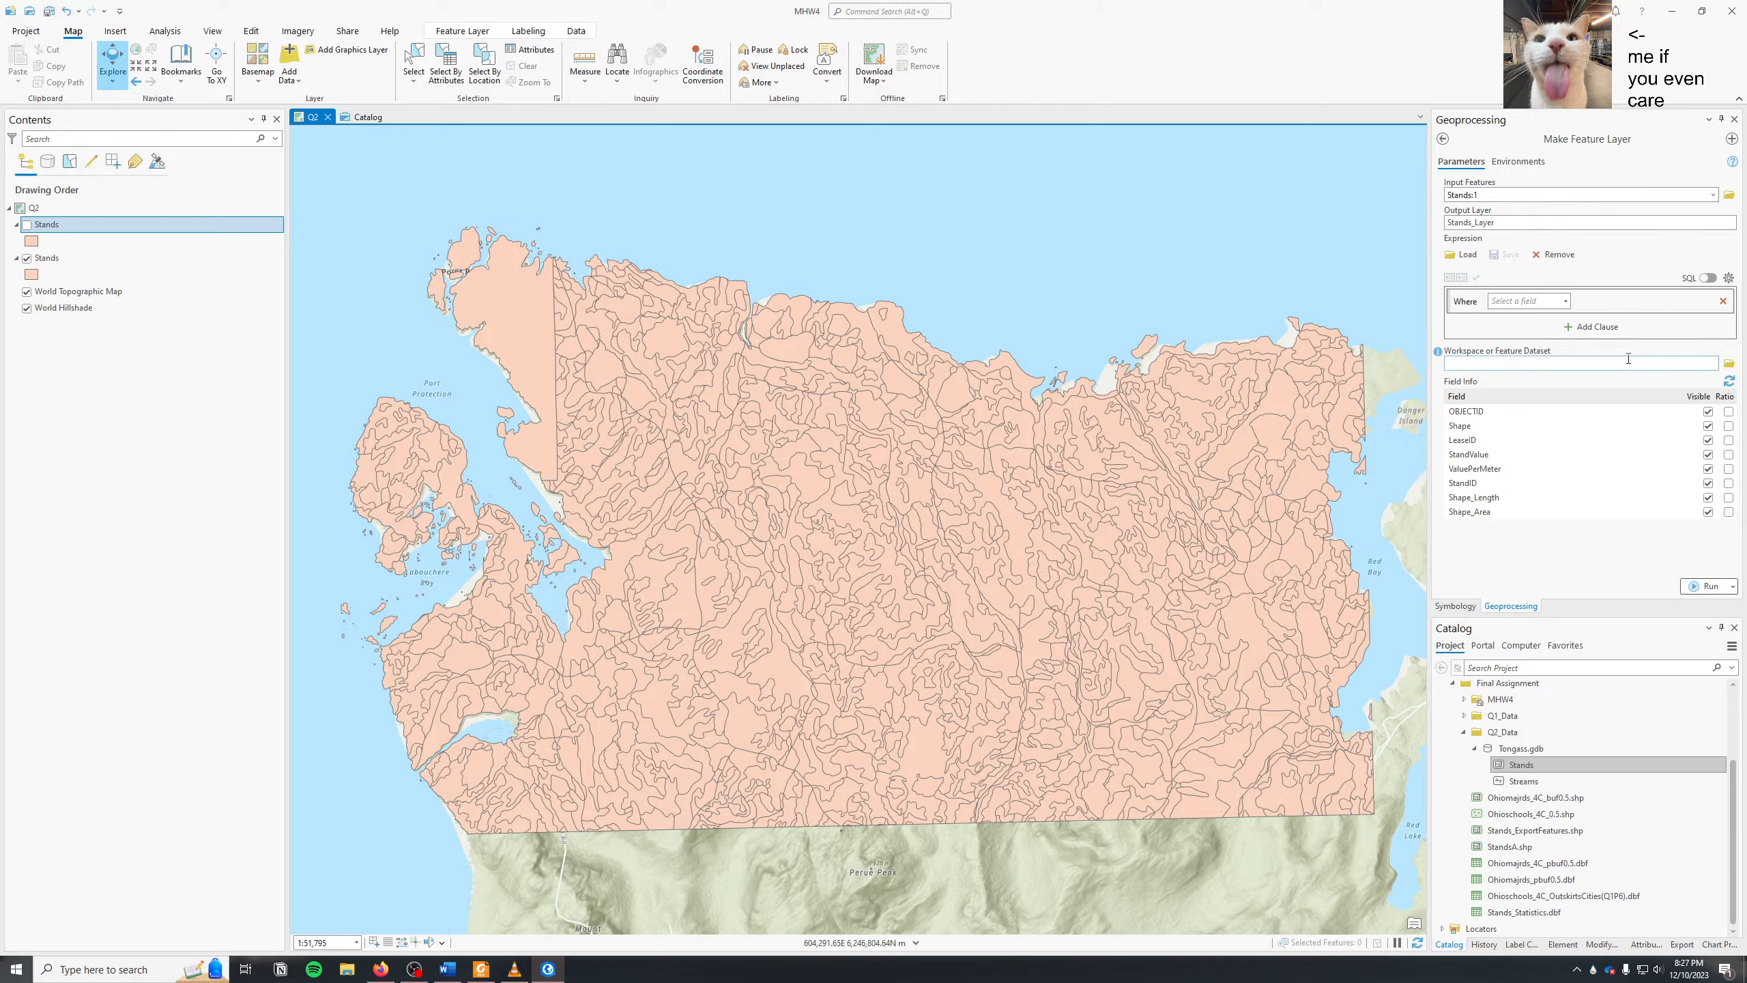
# - Name the output layer Stands and run Make Feature Layer on Stands:1
pyautogui.click(1551, 221)
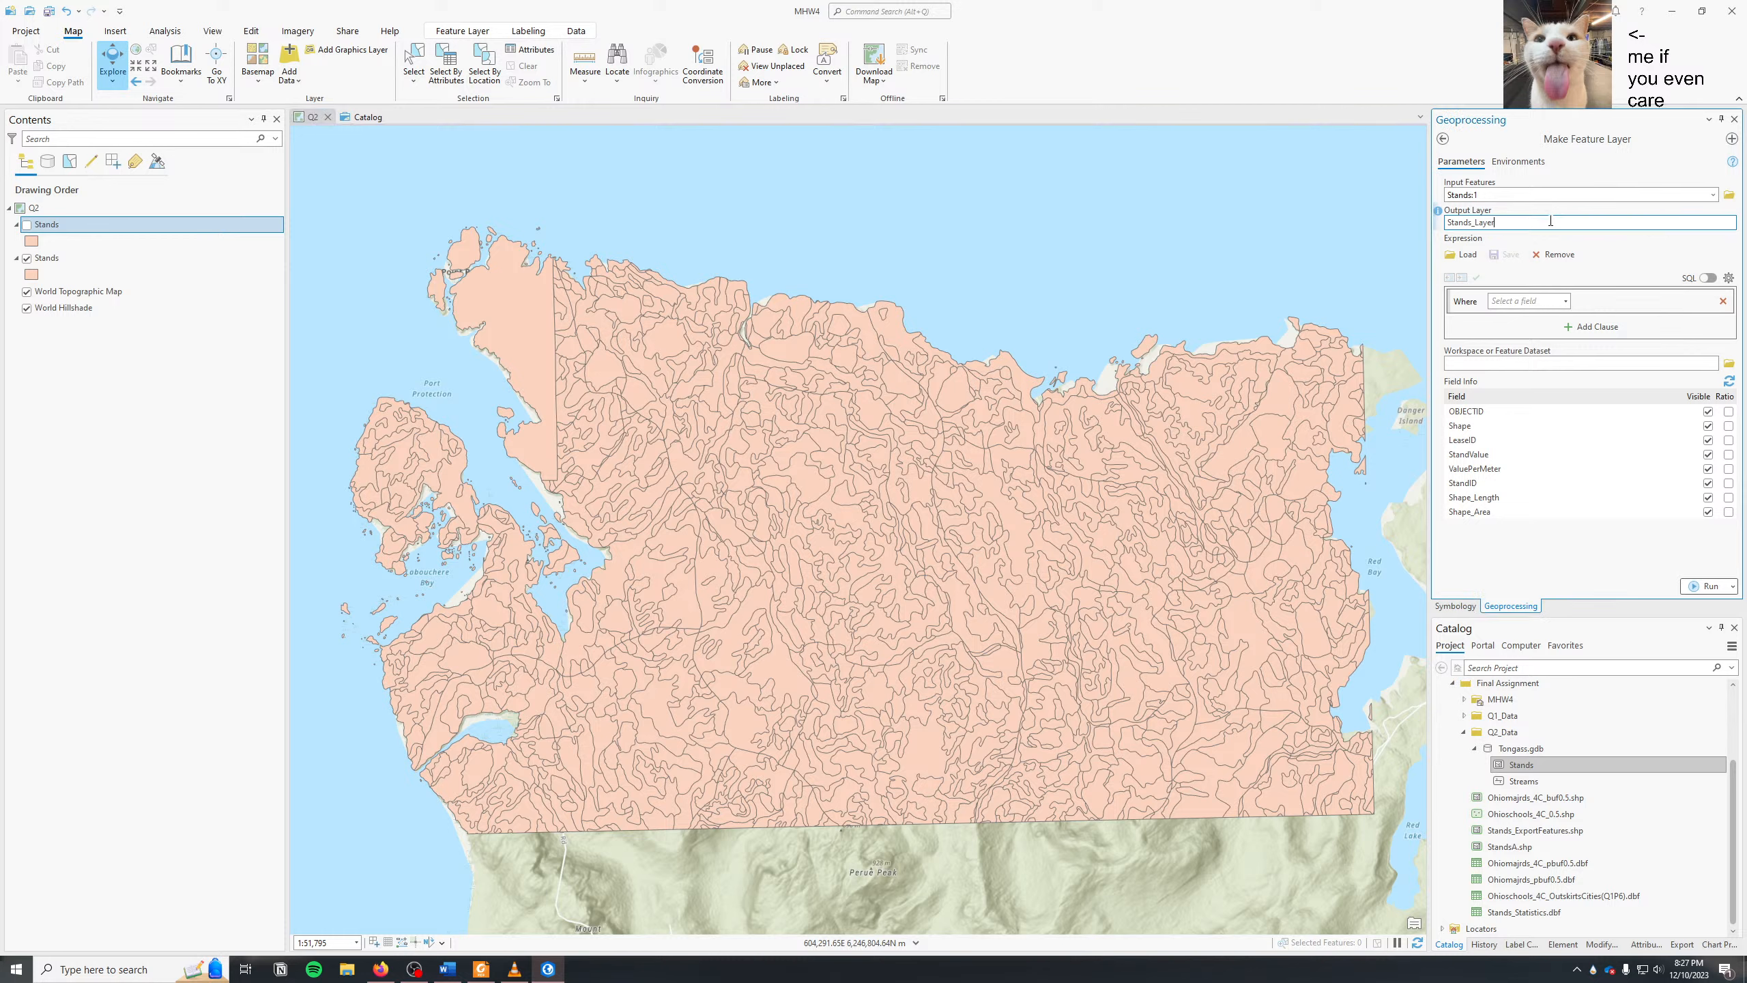
pyautogui.press('BackSpace')
pyautogui.click(1729, 195)
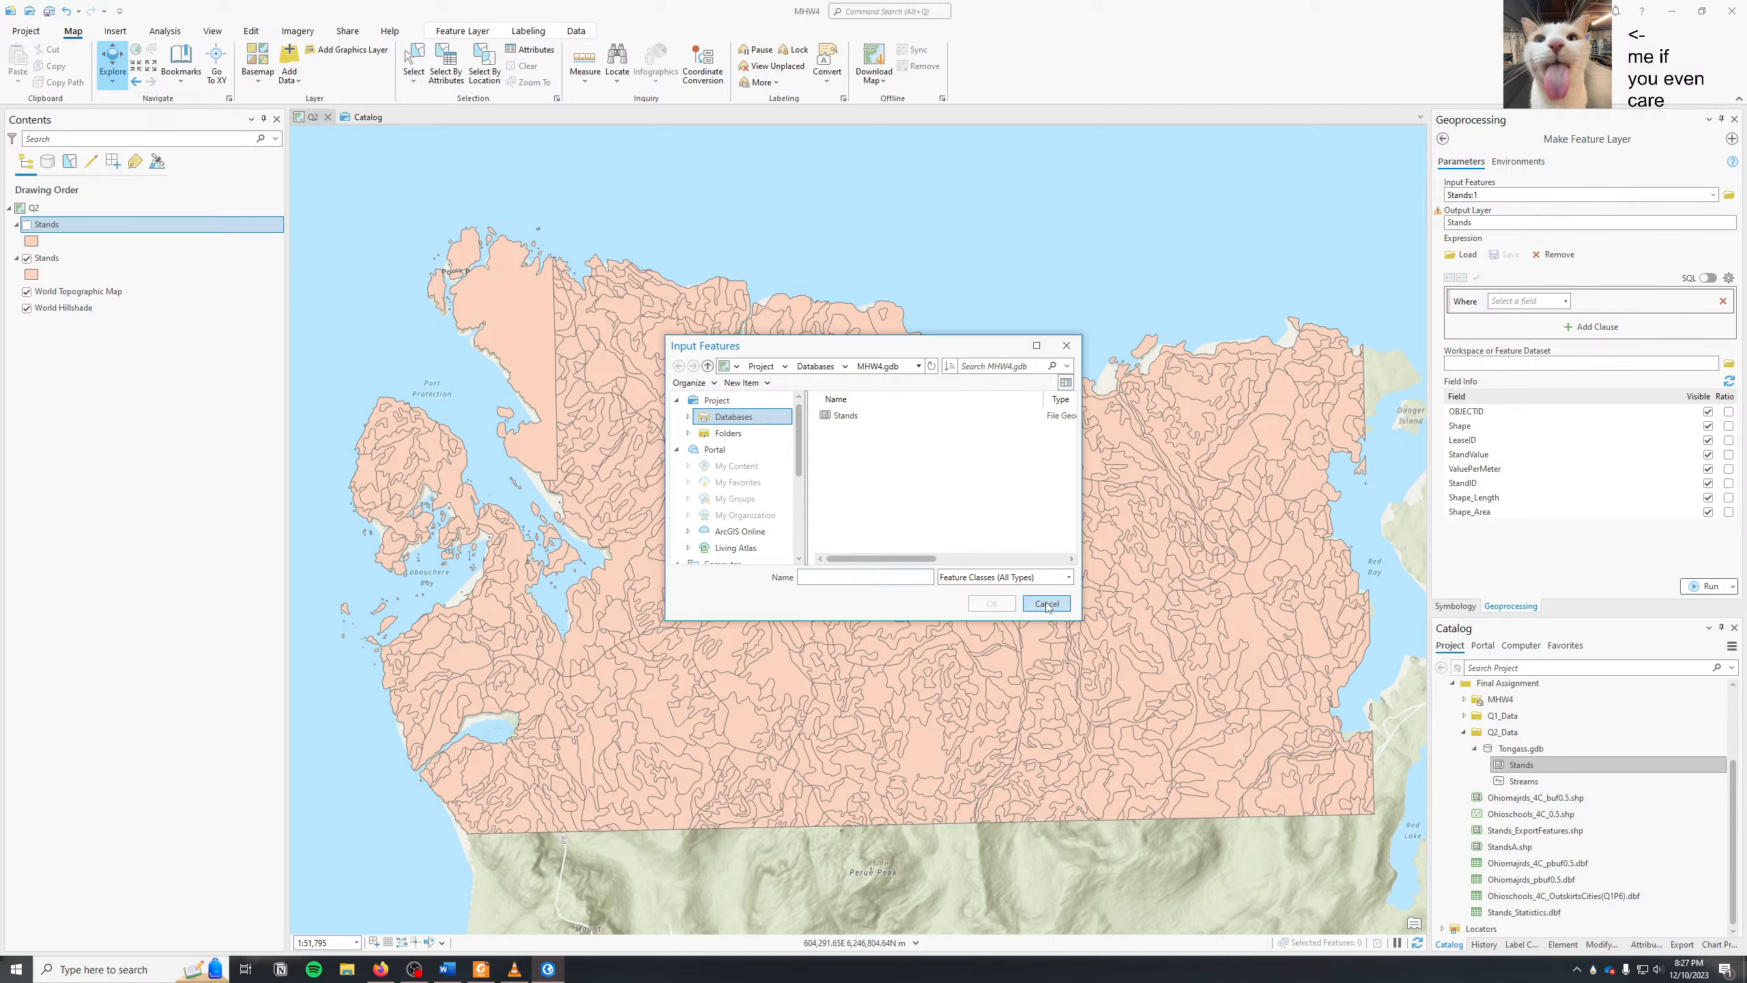
pyautogui.click(1045, 602)
pyautogui.click(1564, 222)
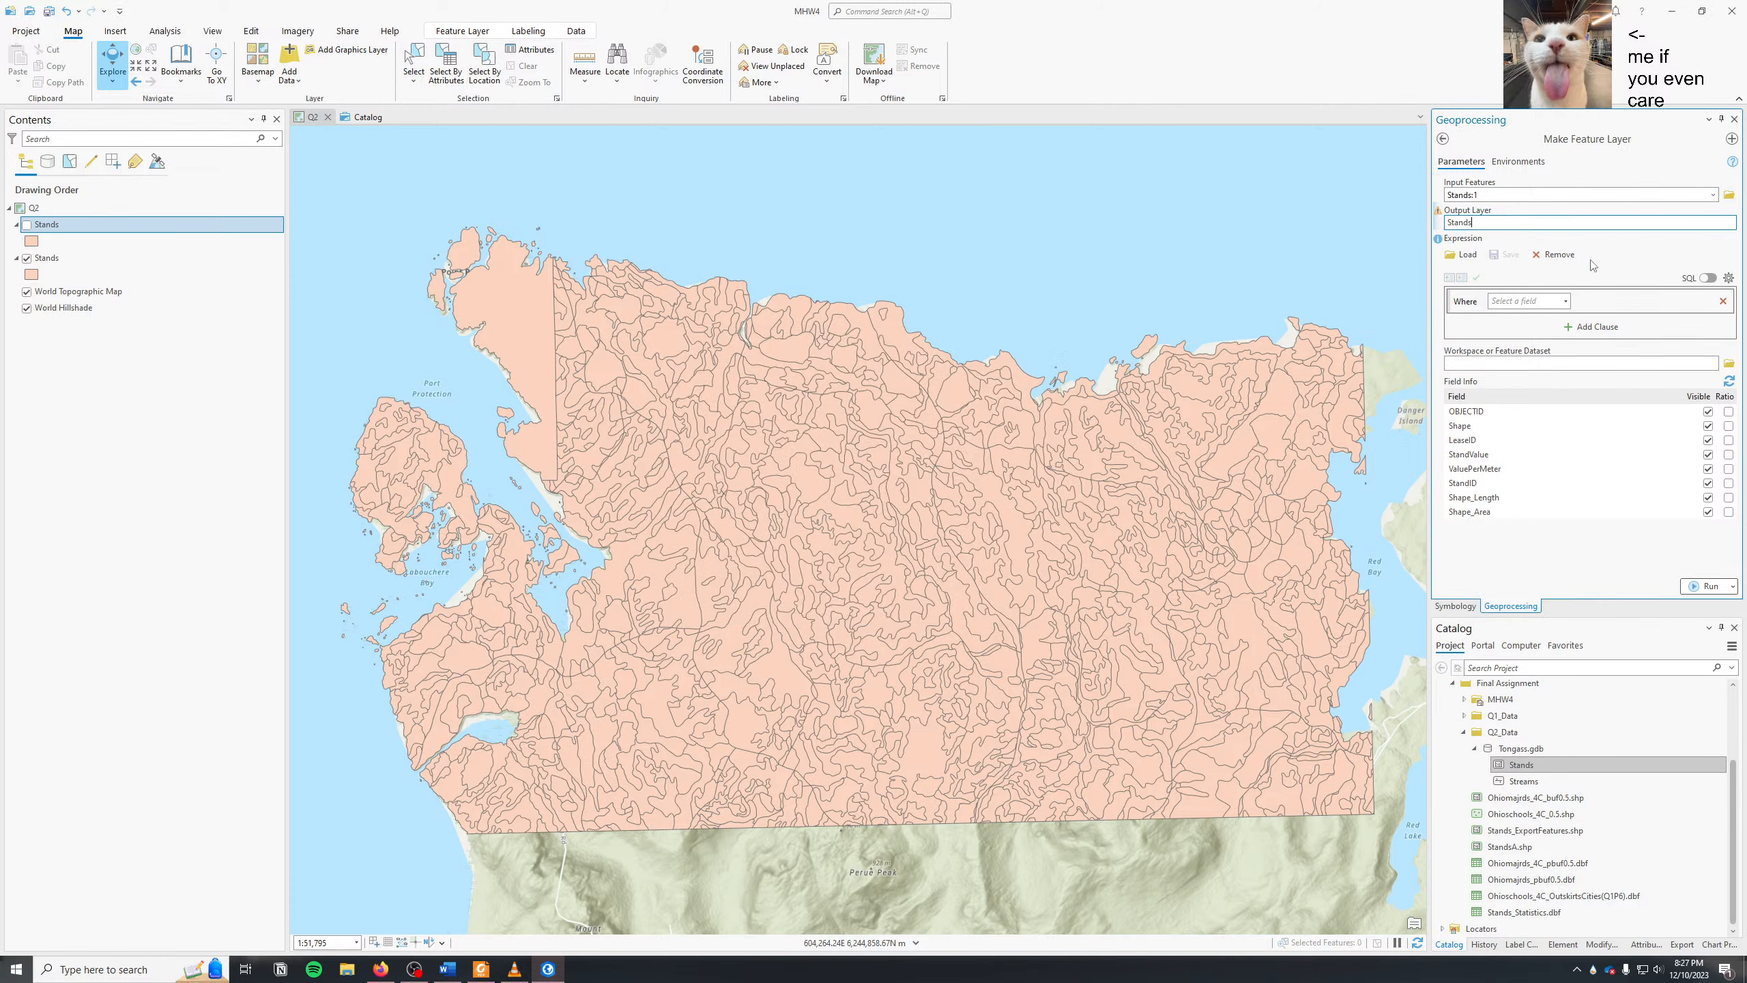
pyautogui.click(1708, 586)
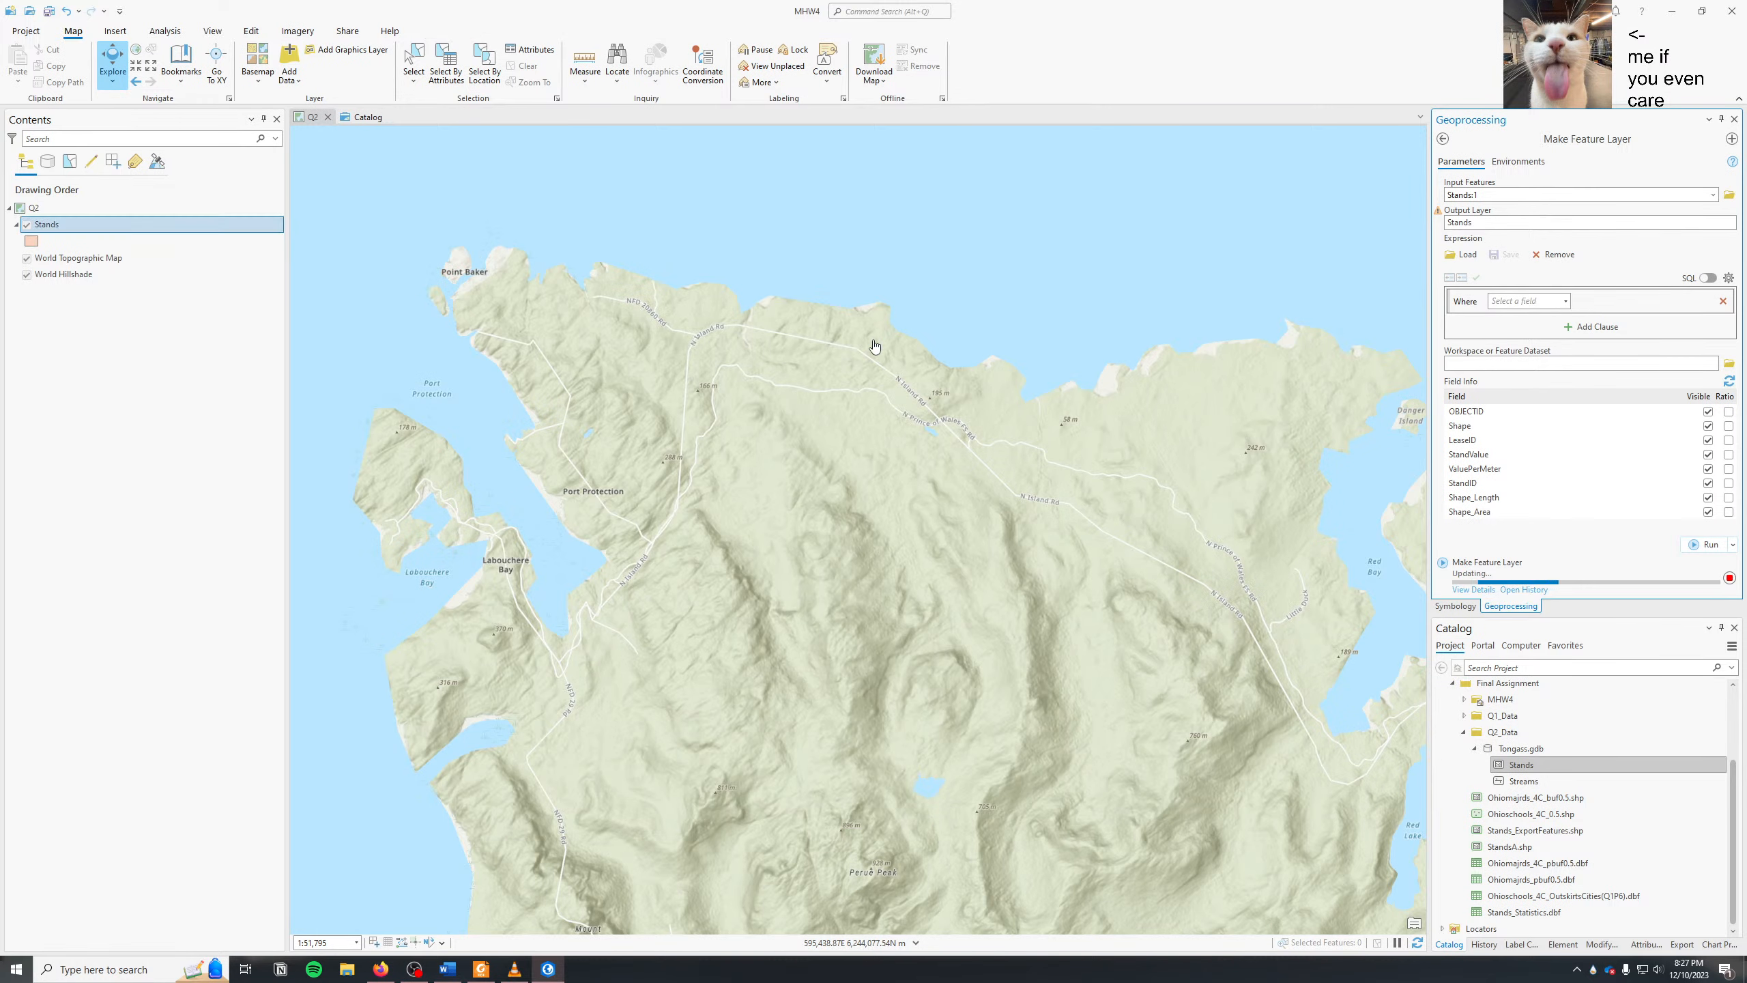
# - Check which database the Stands layer points to in its source properties, and close them without changes
pyautogui.rightClick(63, 229)
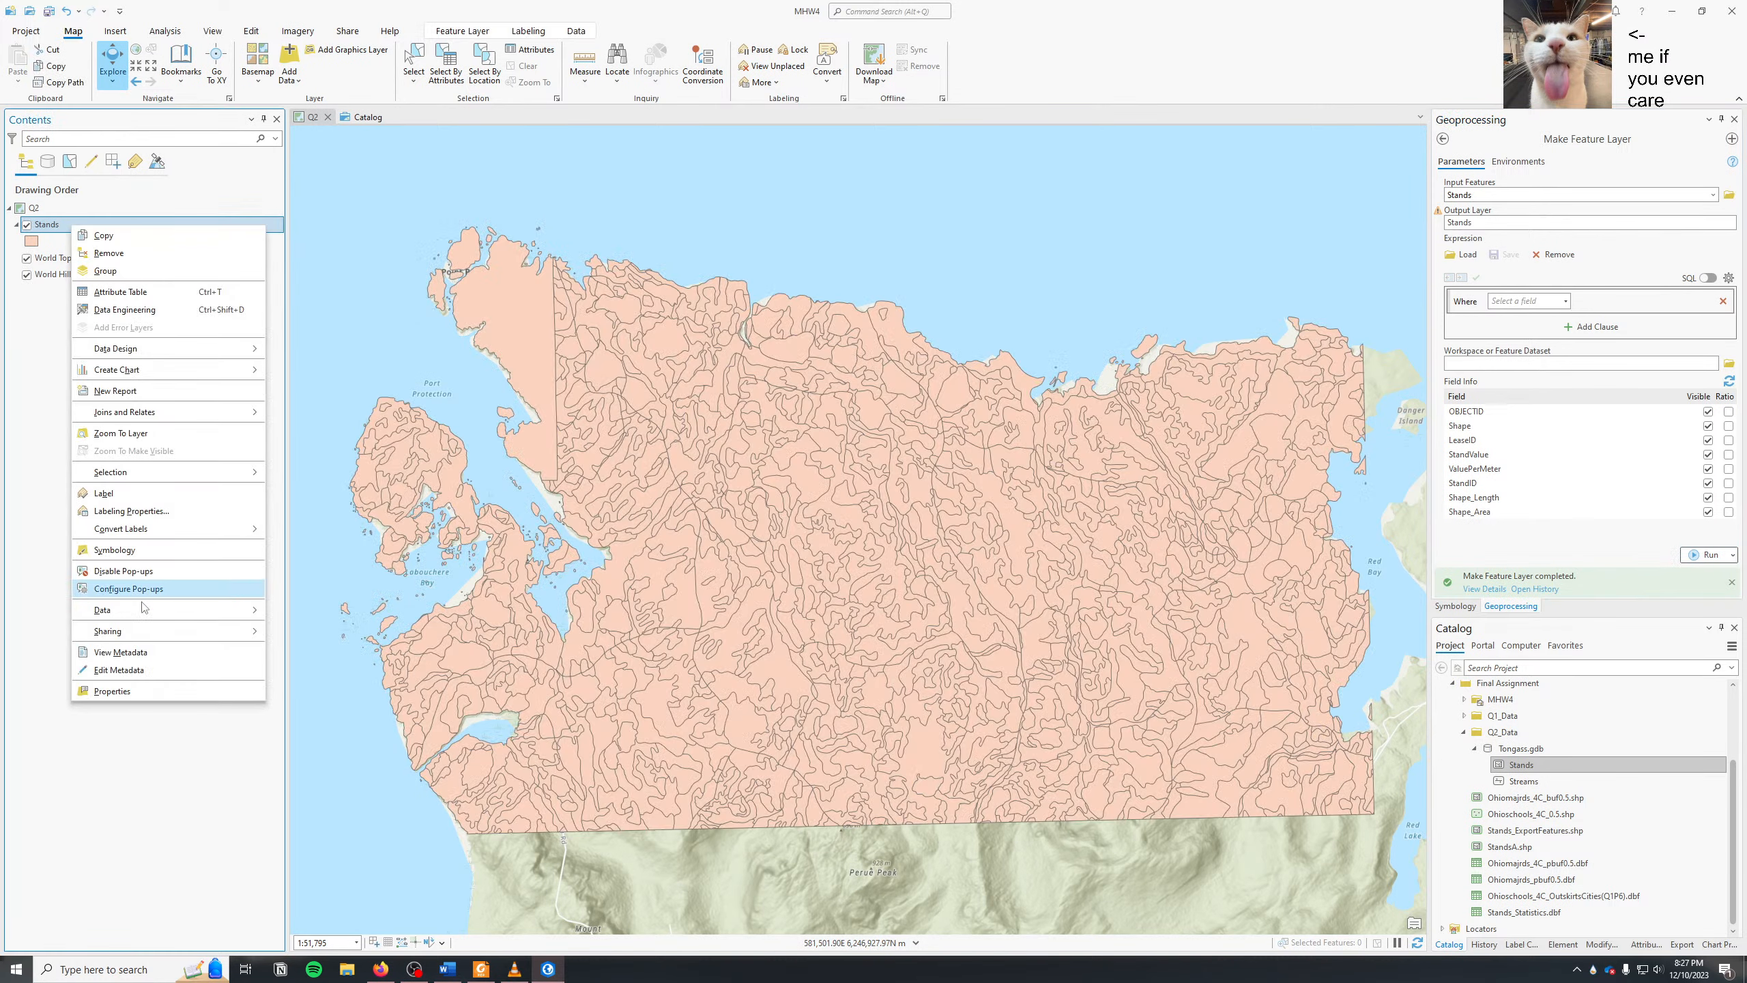
pyautogui.click(117, 701)
pyautogui.click(687, 381)
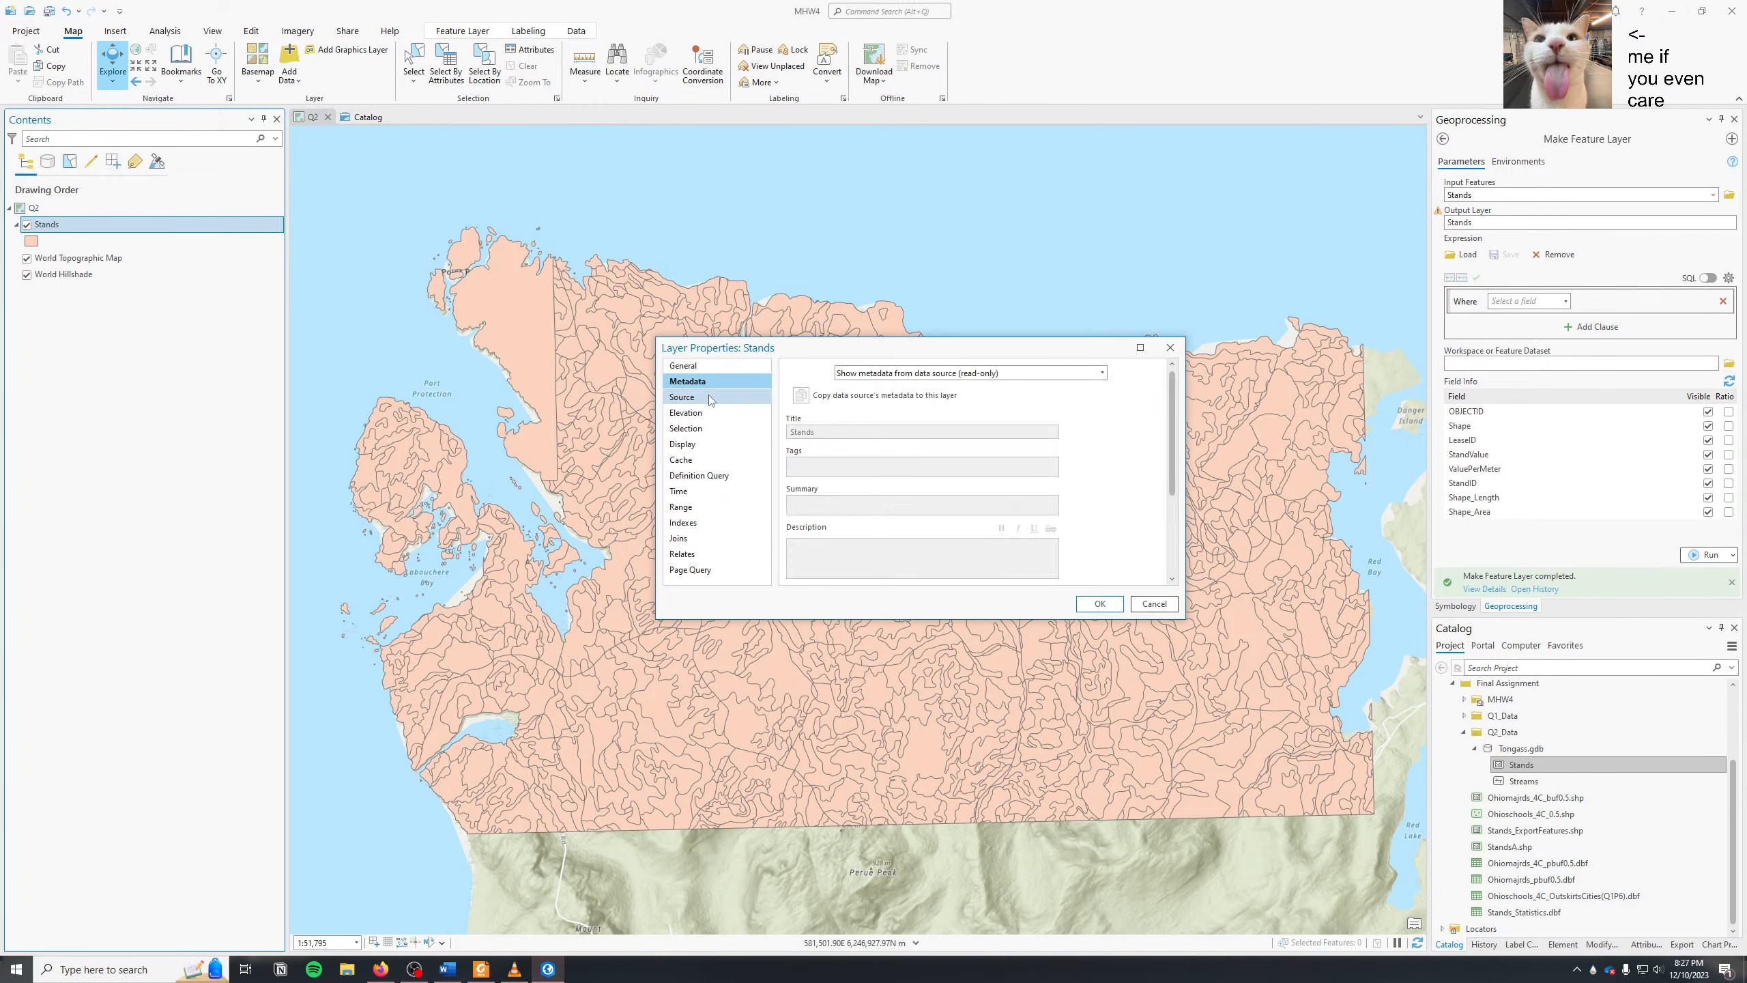
pyautogui.click(683, 397)
pyautogui.click(971, 411)
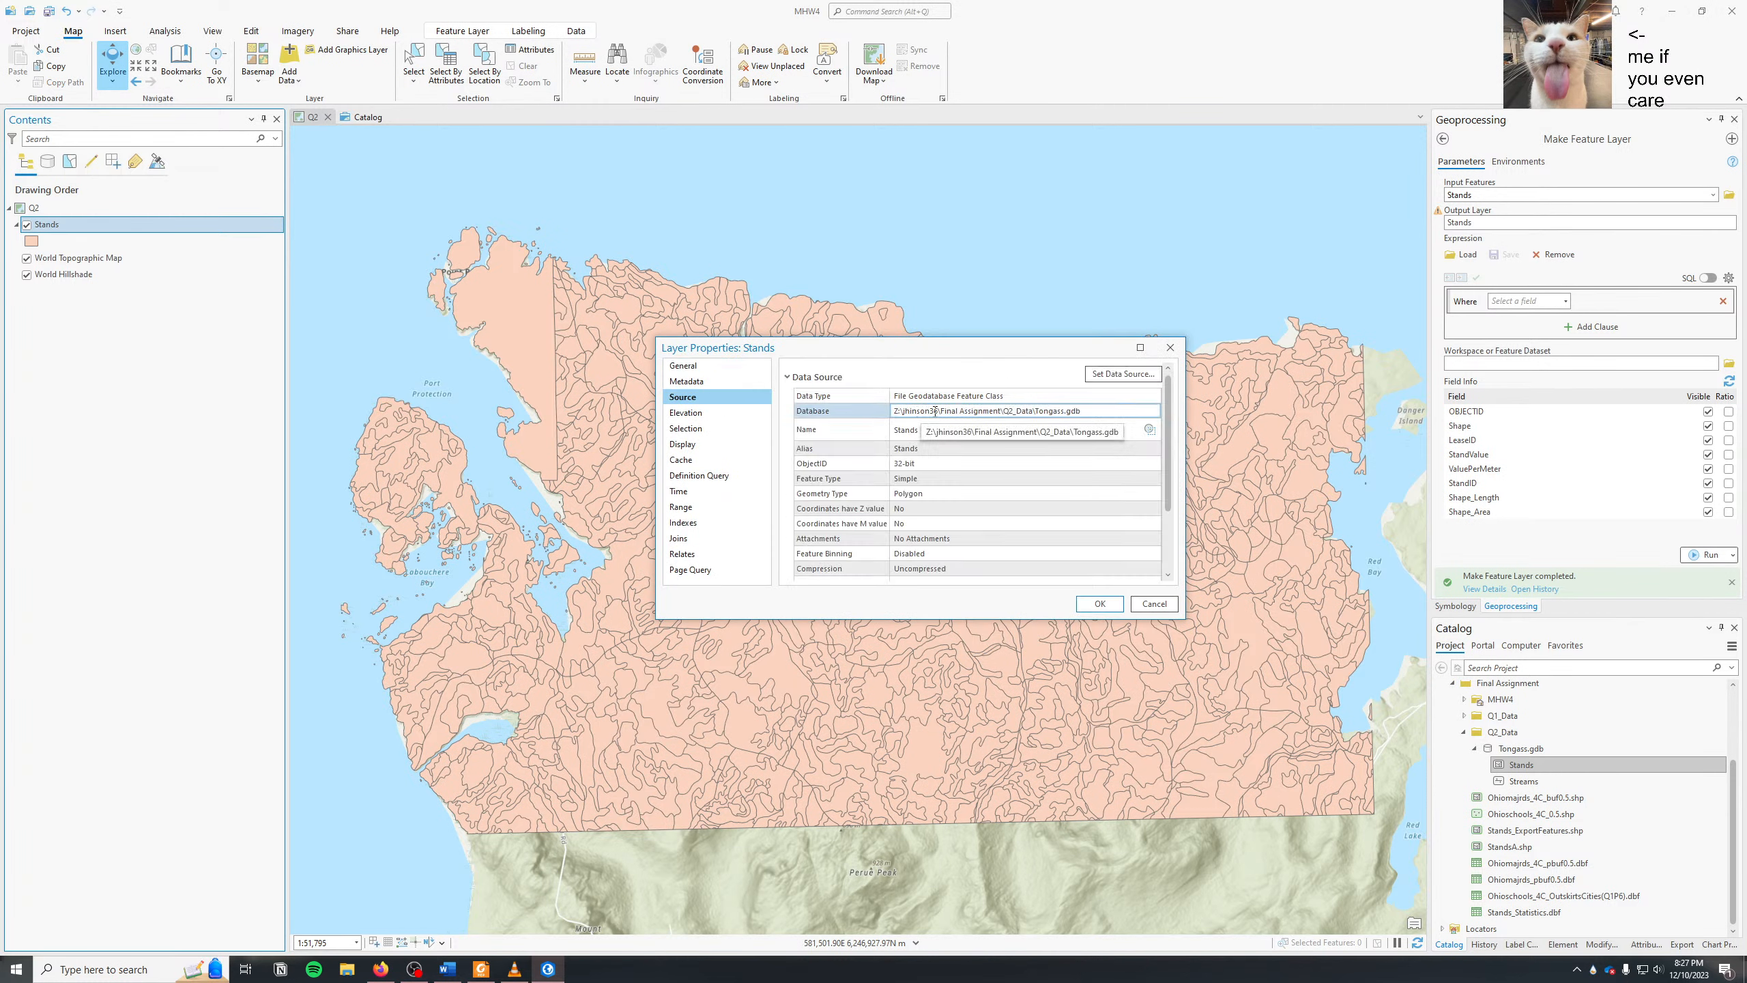
pyautogui.click(1160, 607)
# - Select the Stands features where LeaseID is equal to A, using Select Layer By Attribute with a new selection
pyautogui.click(1443, 139)
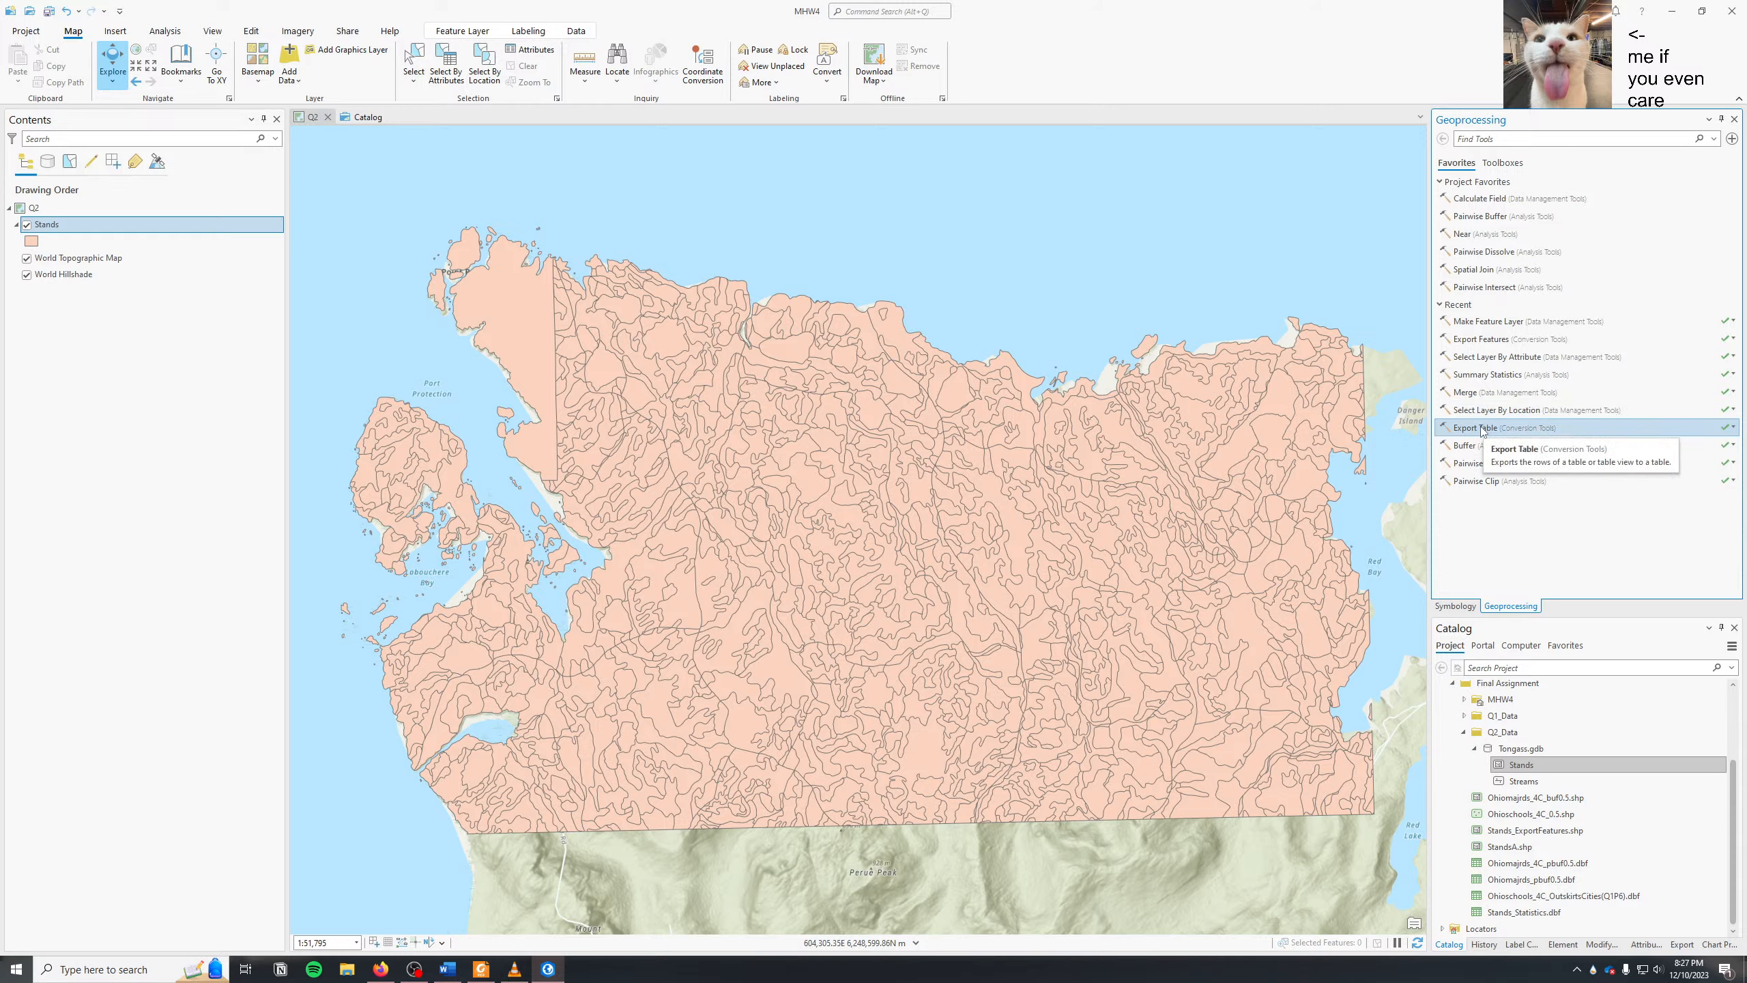
pyautogui.click(1480, 357)
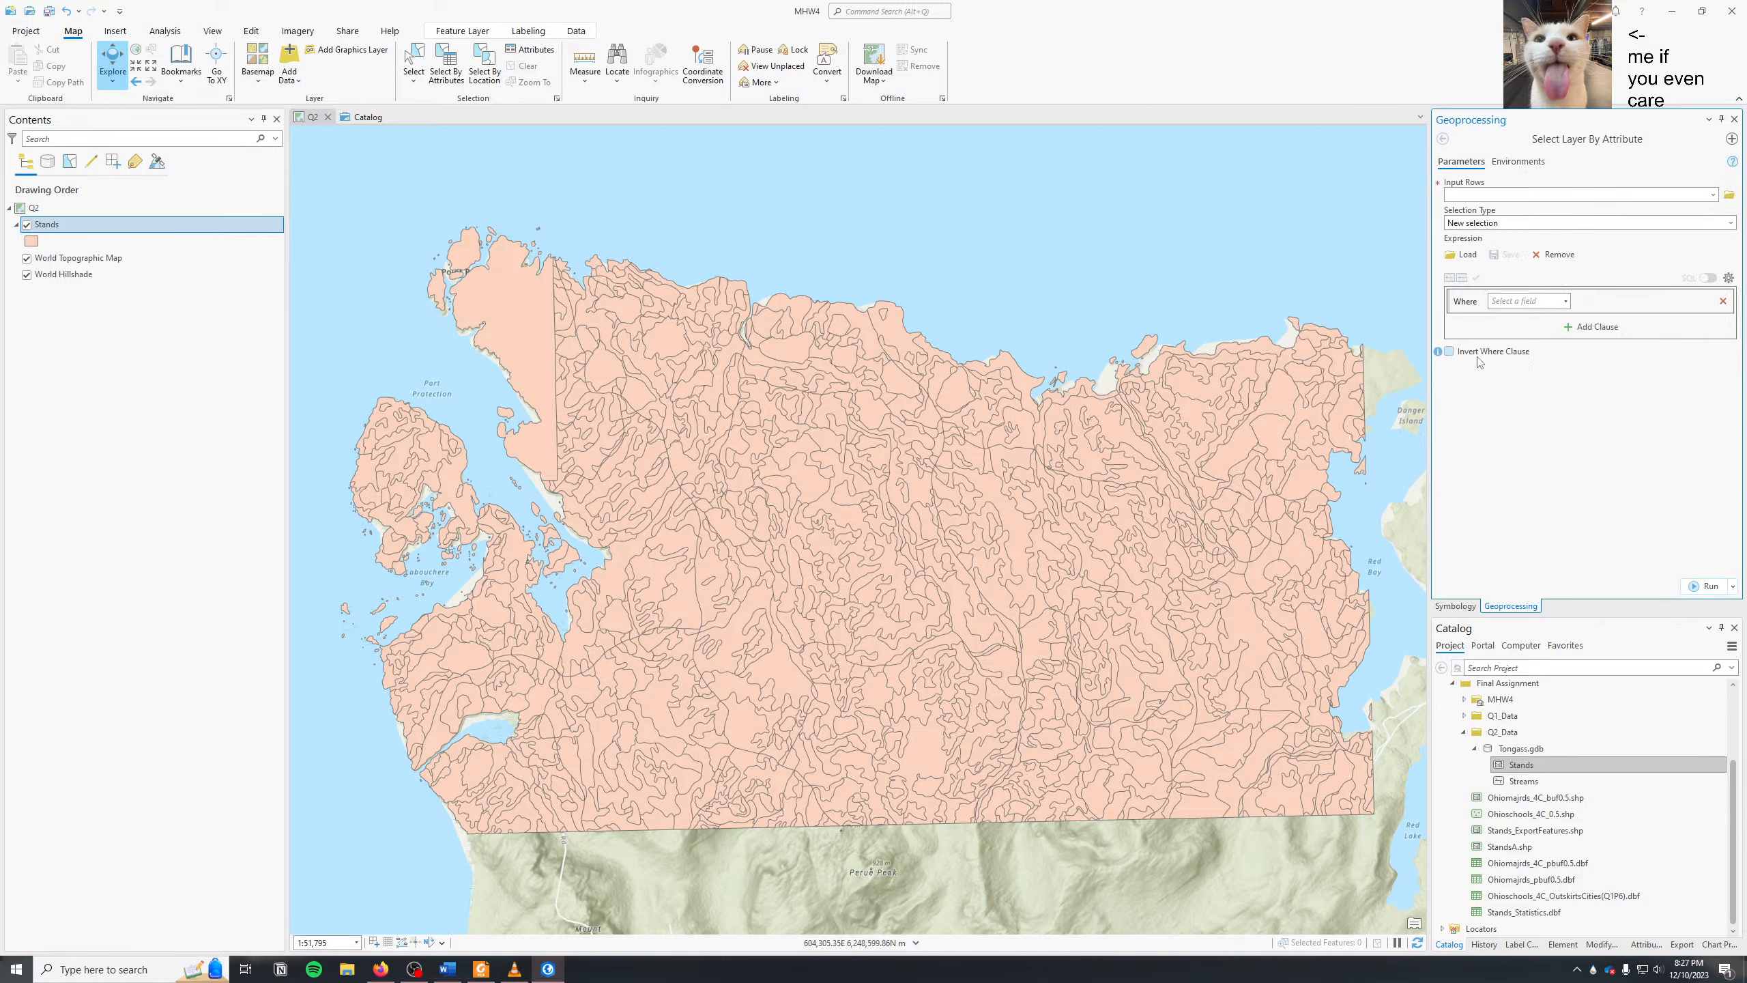
pyautogui.click(1713, 195)
pyautogui.click(1693, 217)
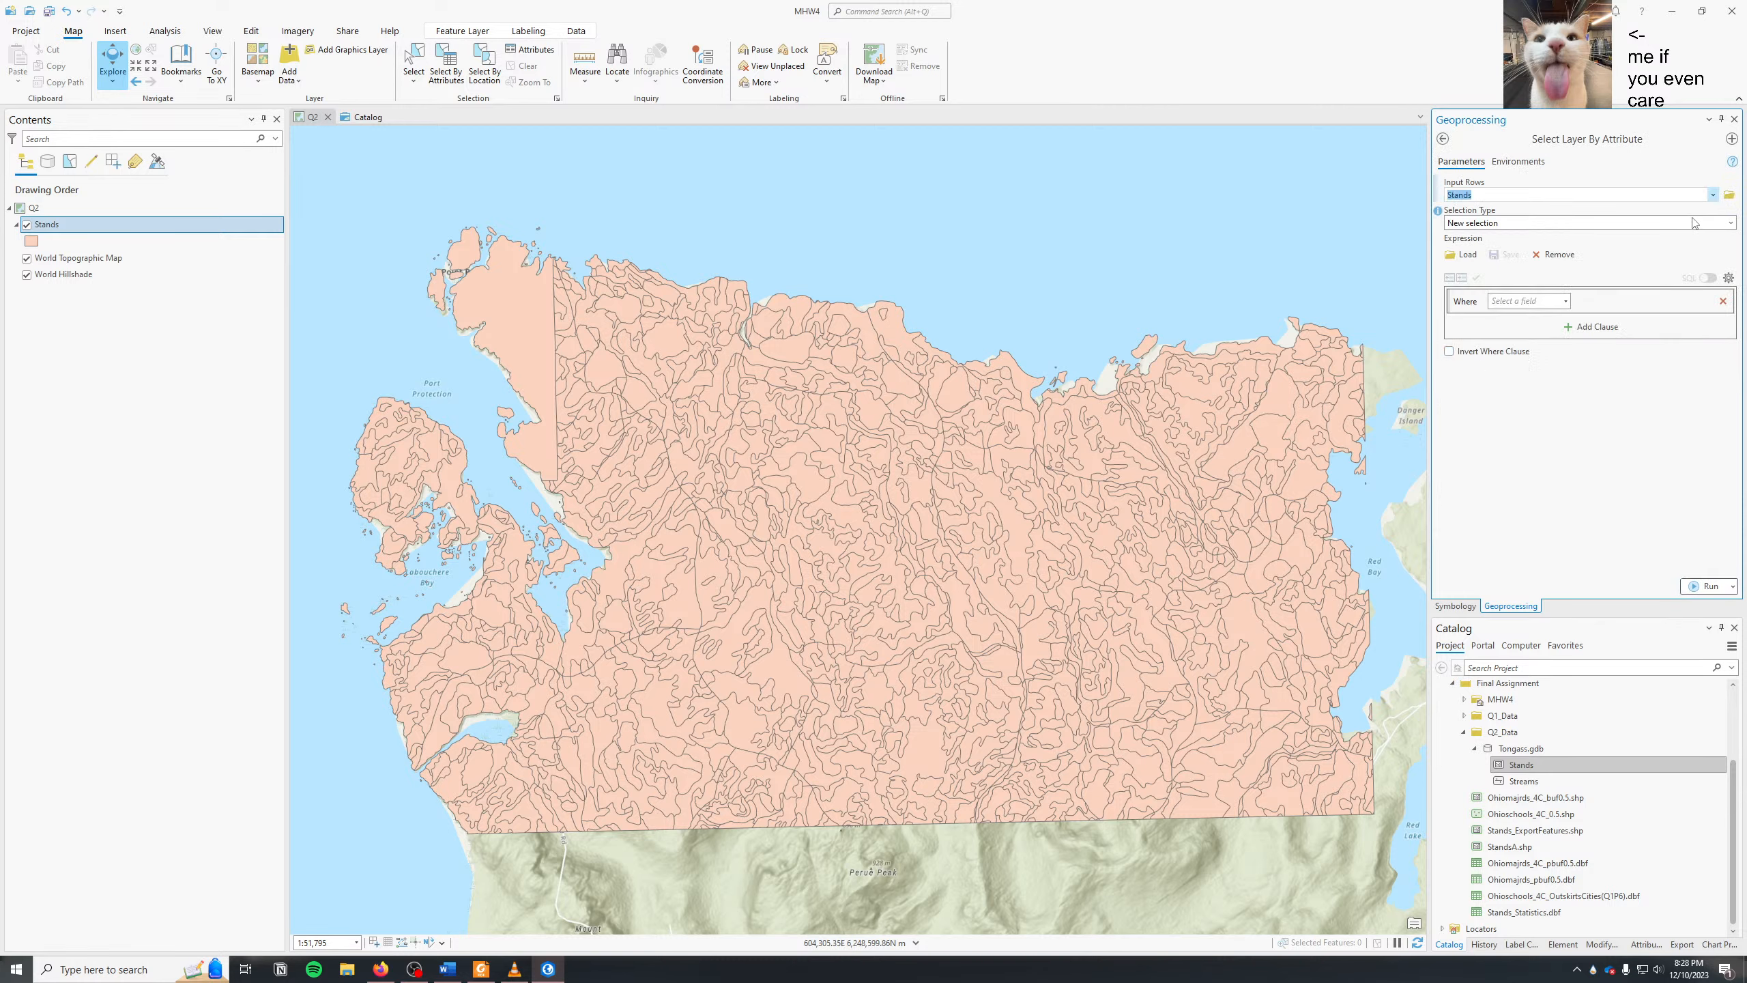
pyautogui.click(1566, 301)
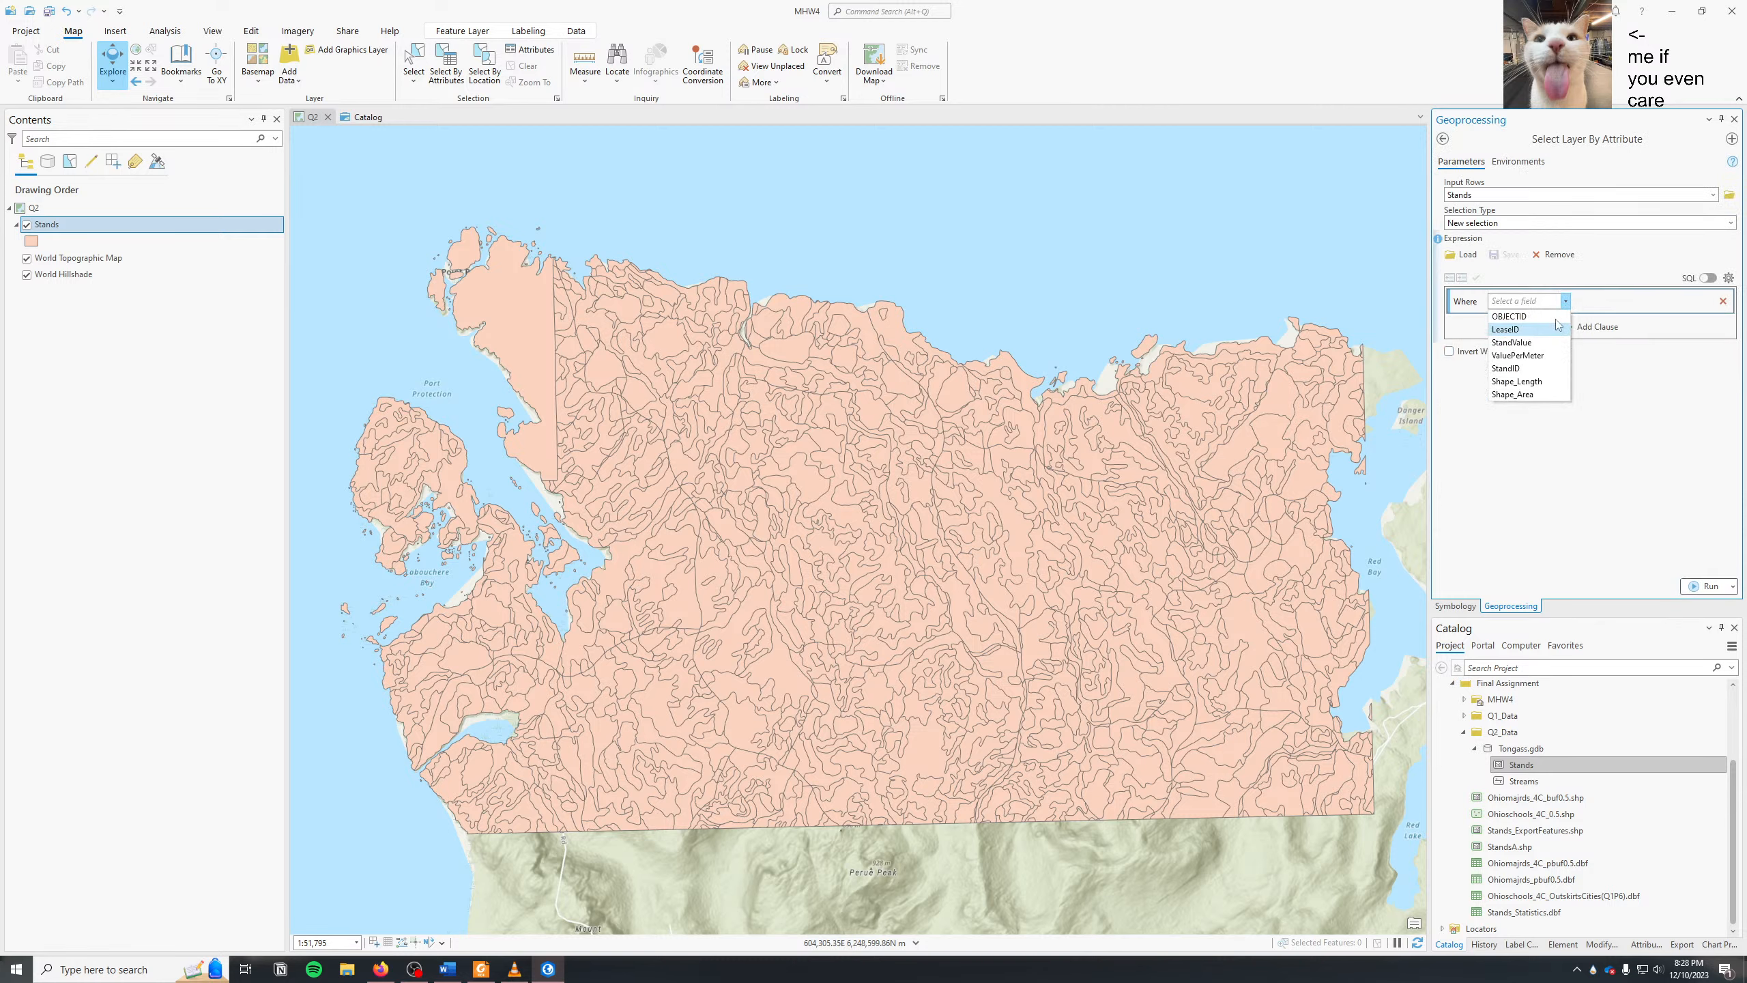
pyautogui.click(1559, 328)
pyautogui.click(1708, 301)
pyautogui.click(1651, 315)
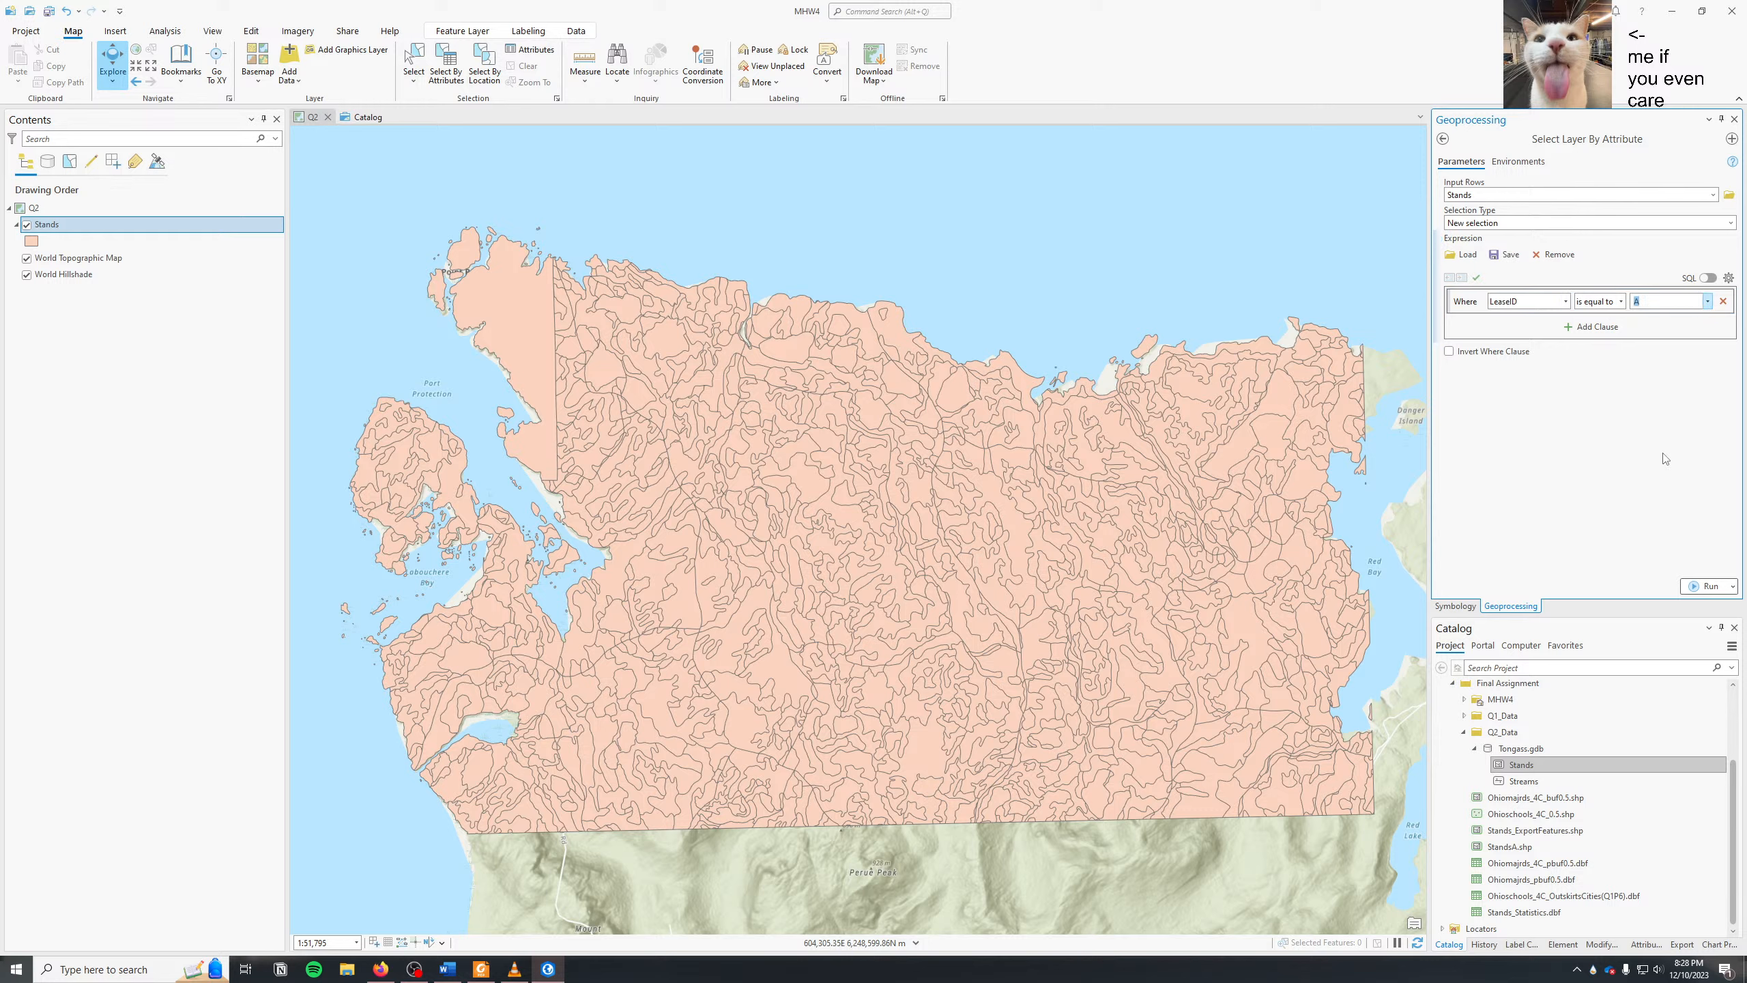
pyautogui.click(1707, 585)
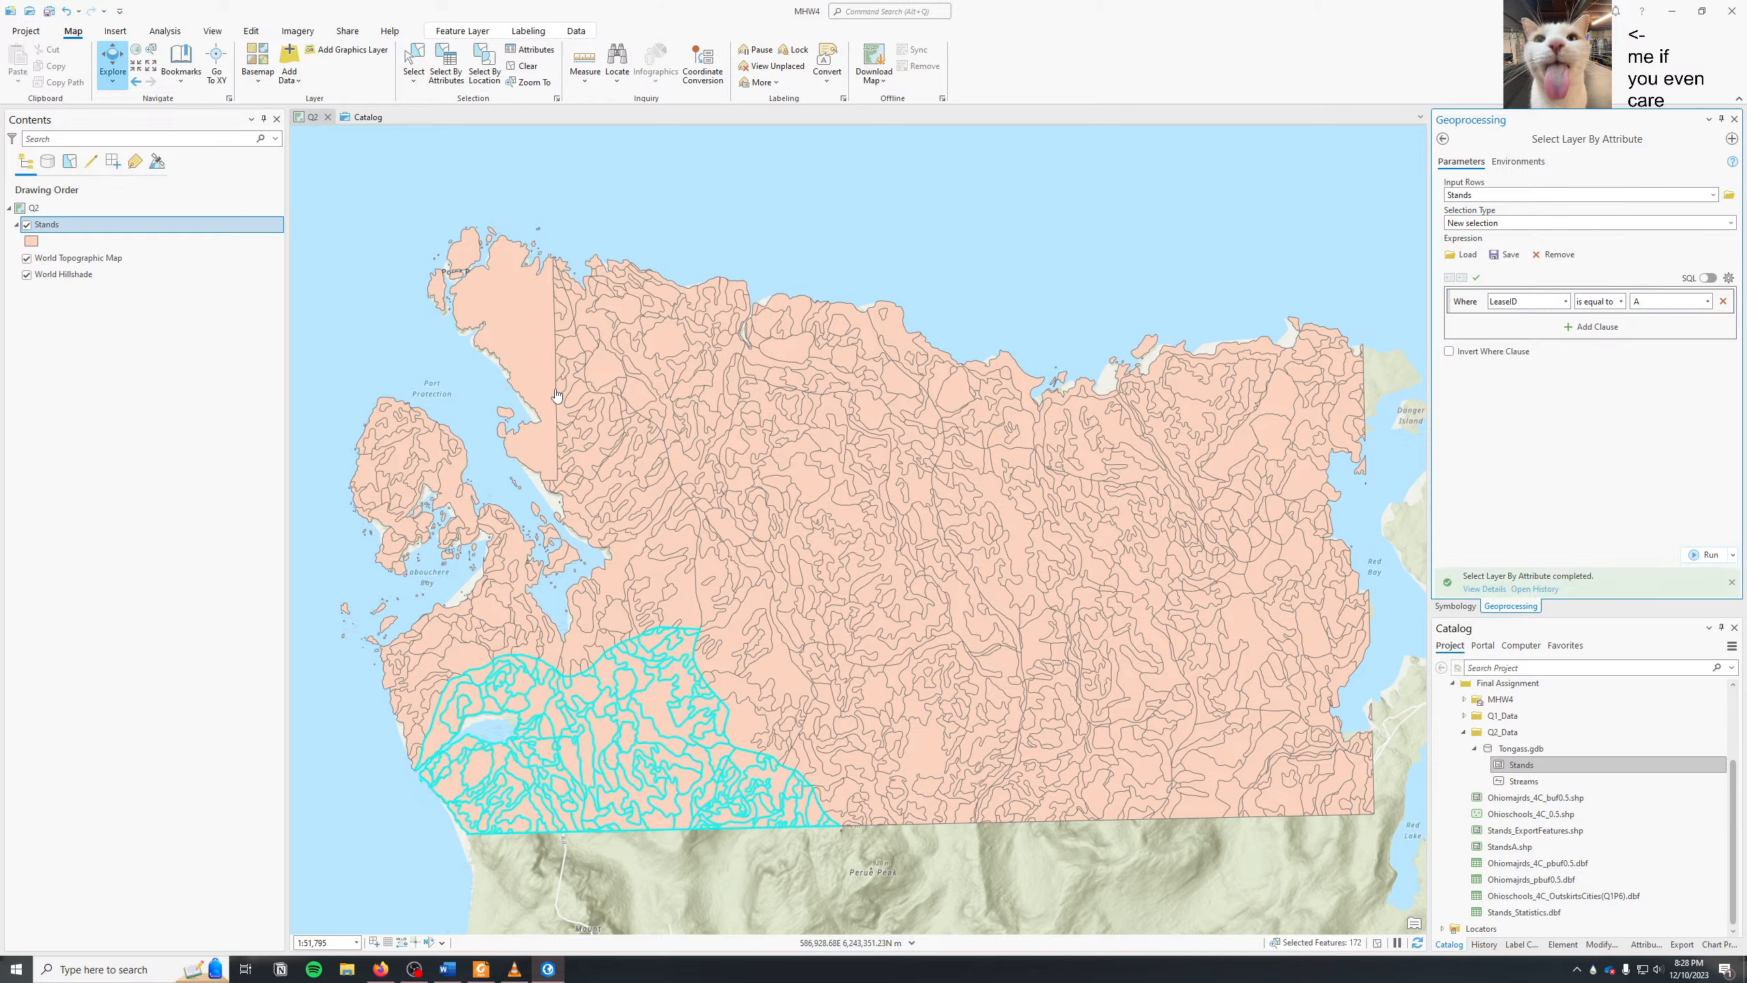
# - Export the table of the selected Stands features to Stands_ExportTable.dbf
pyautogui.rightClick(584, 680)
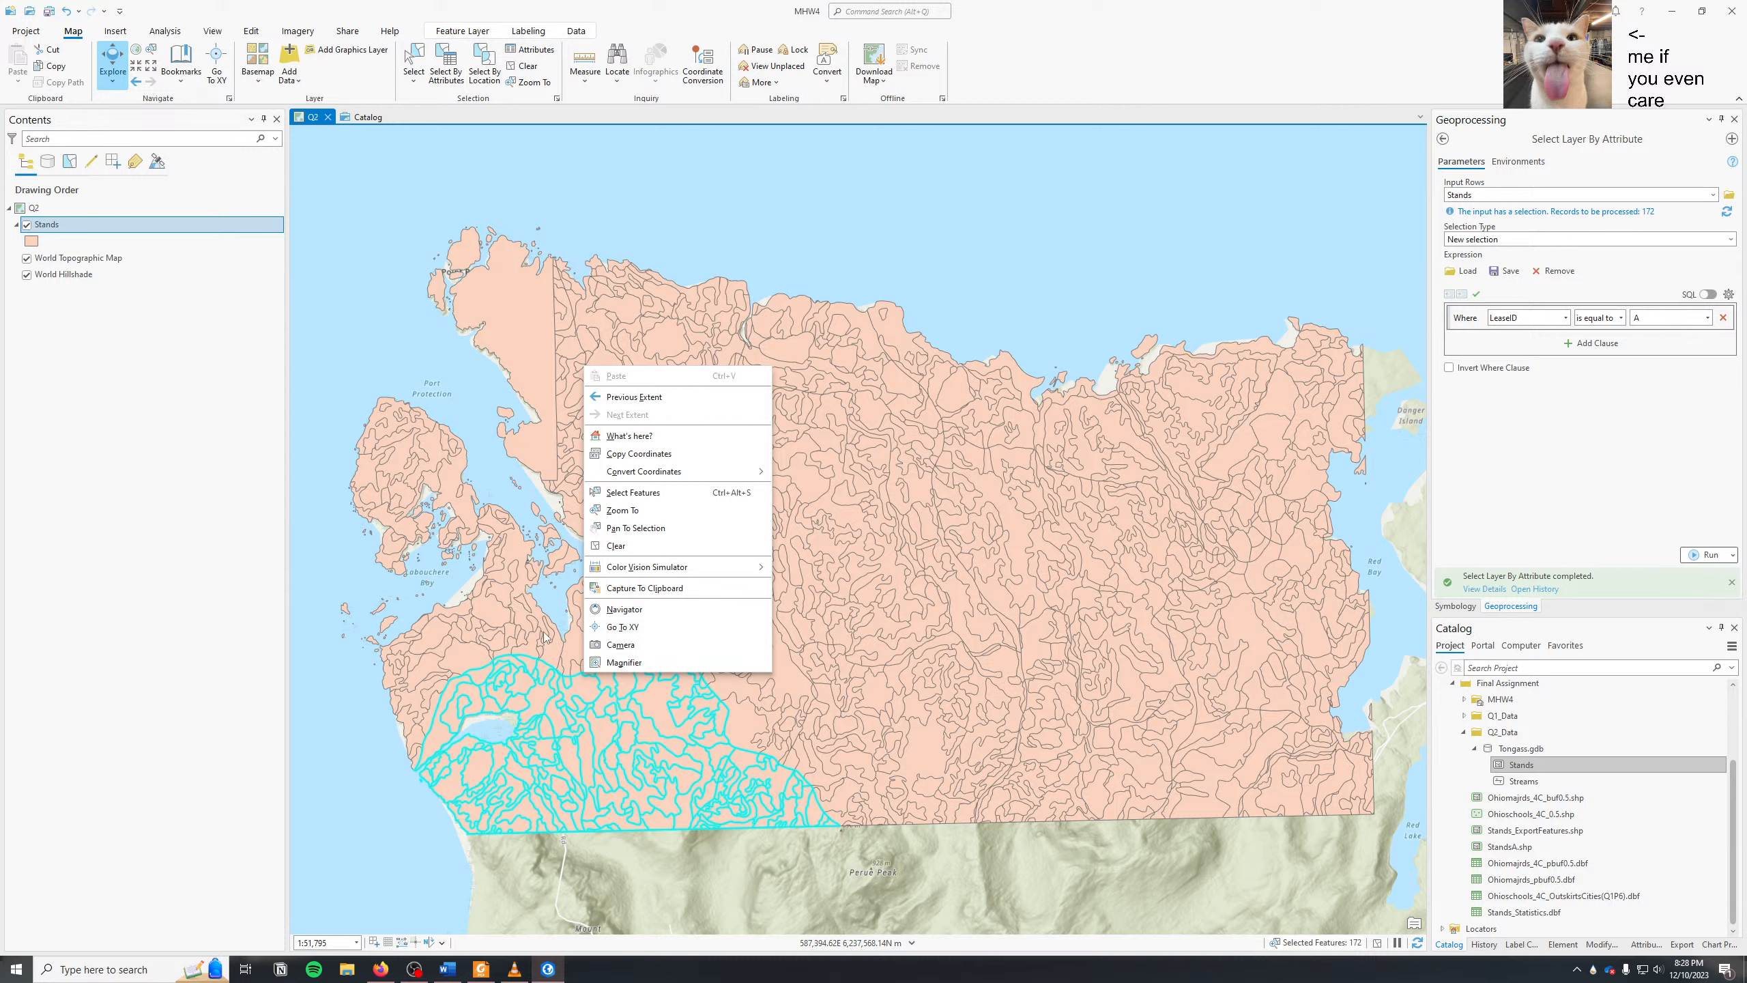
pyautogui.rightClick(133, 230)
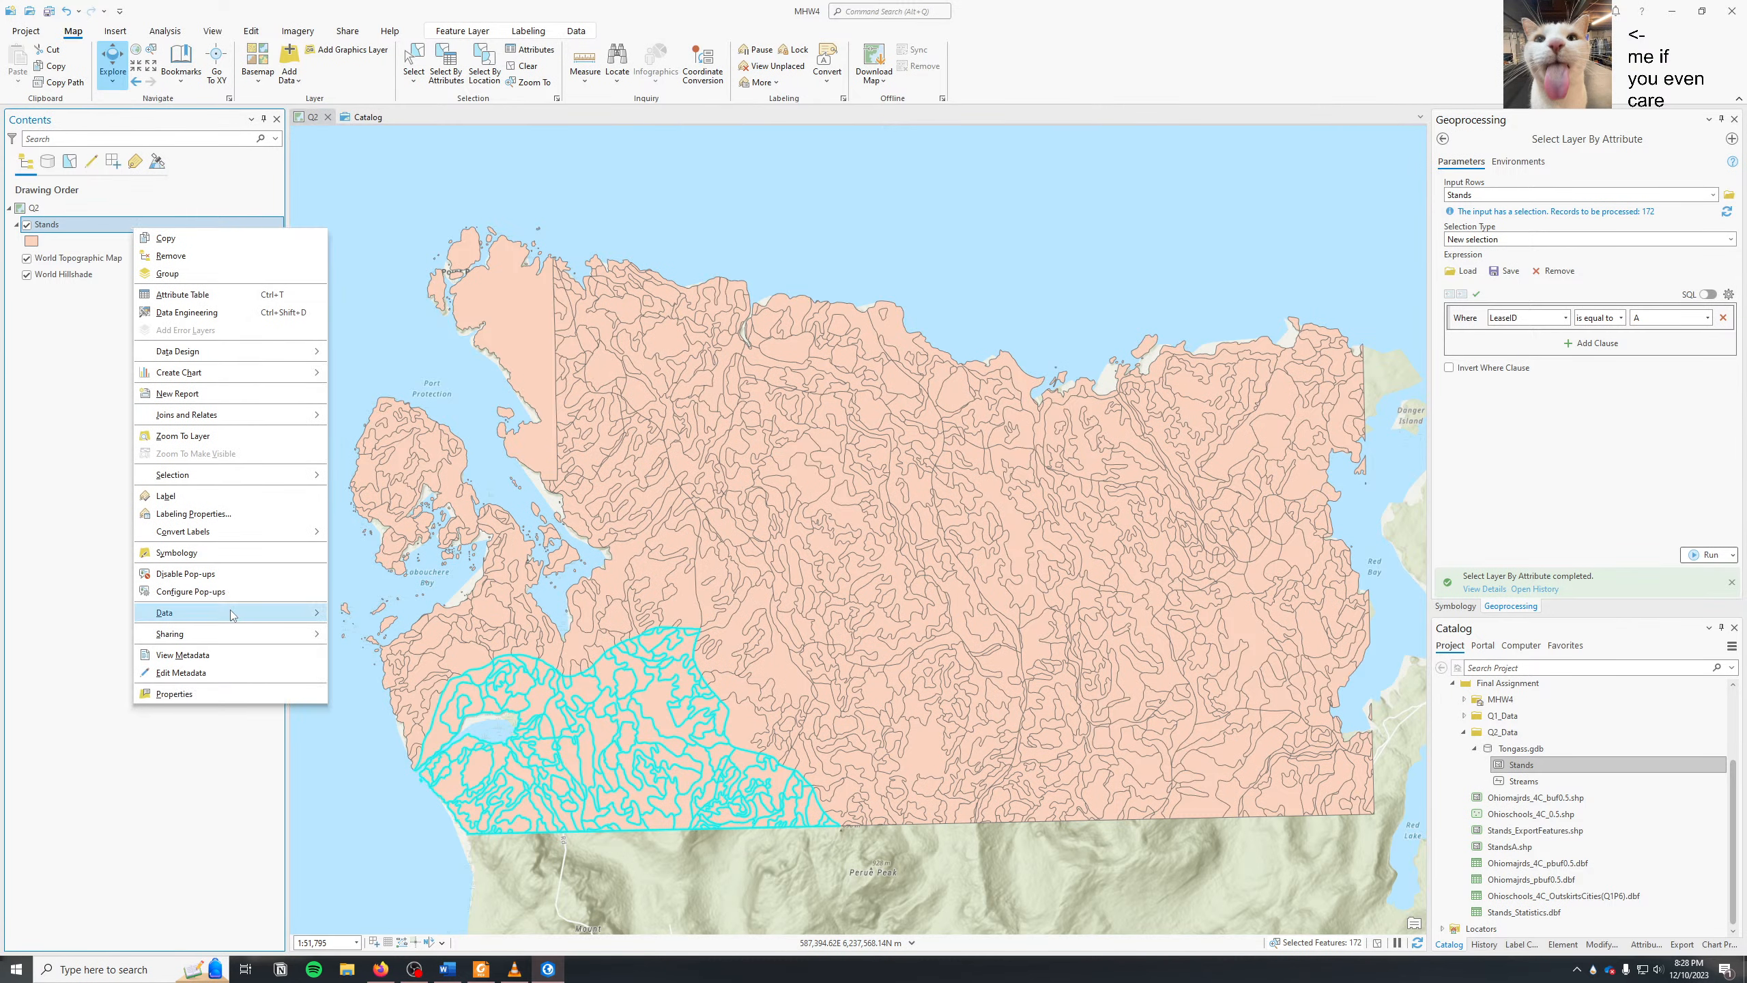
pyautogui.moveTo(275, 613)
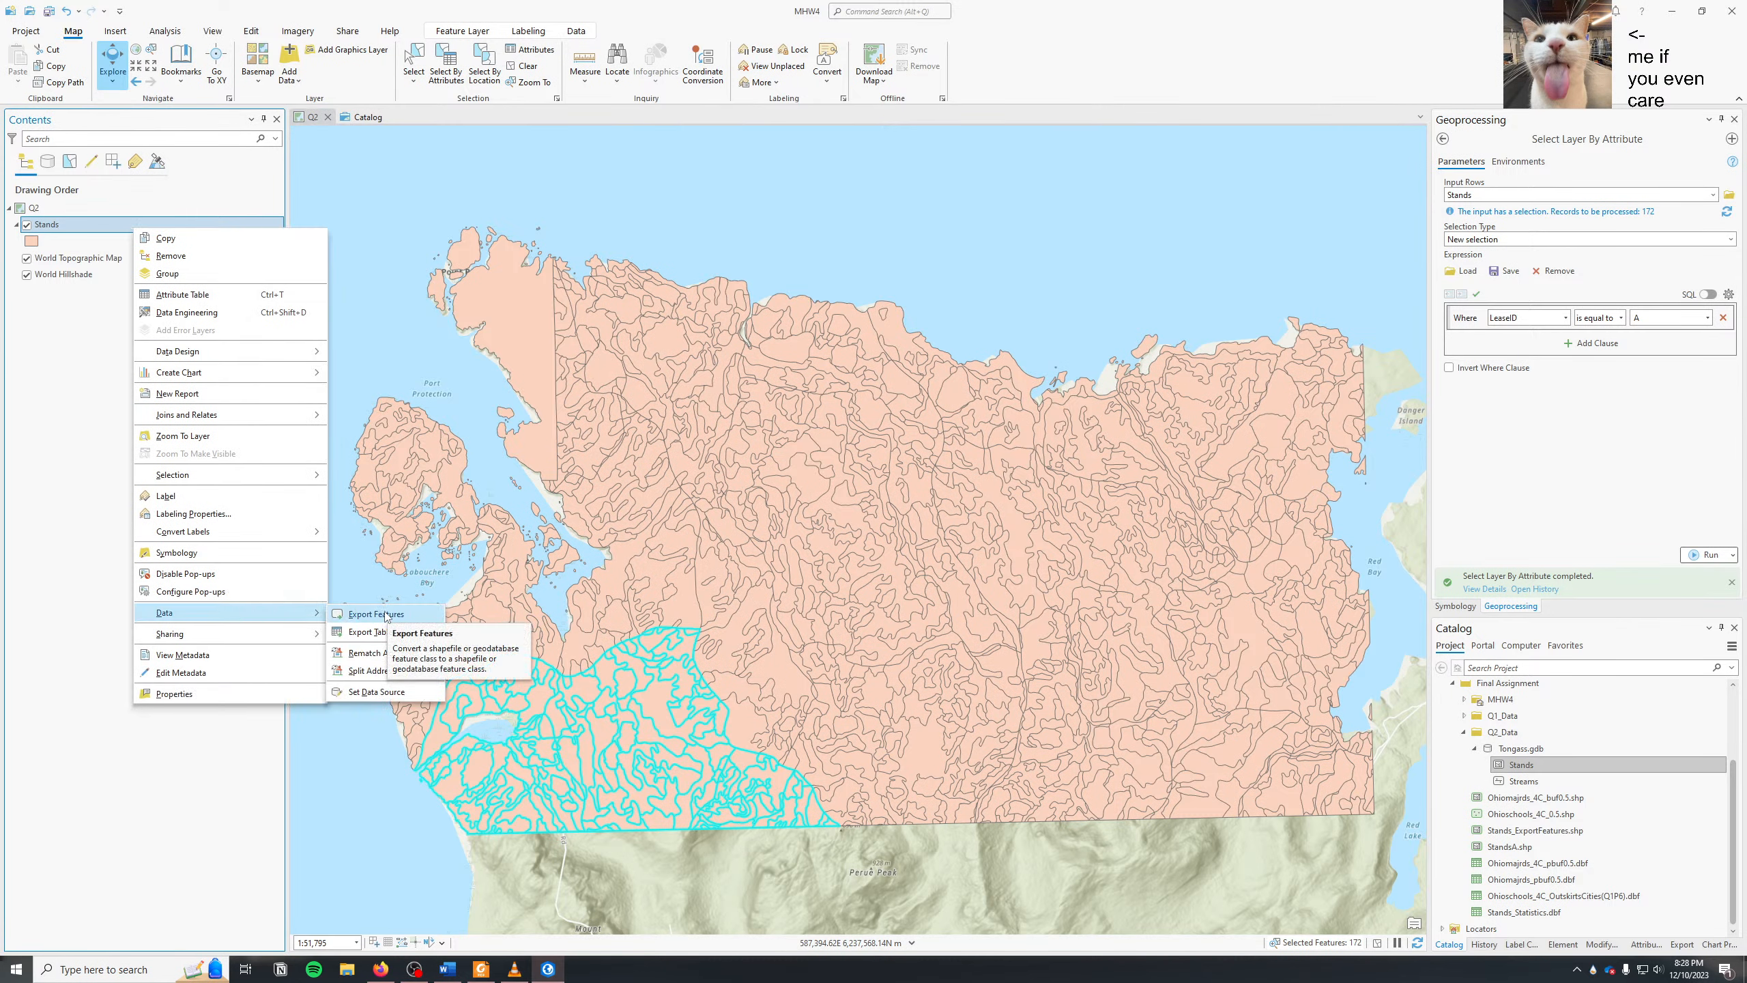
pyautogui.click(385, 632)
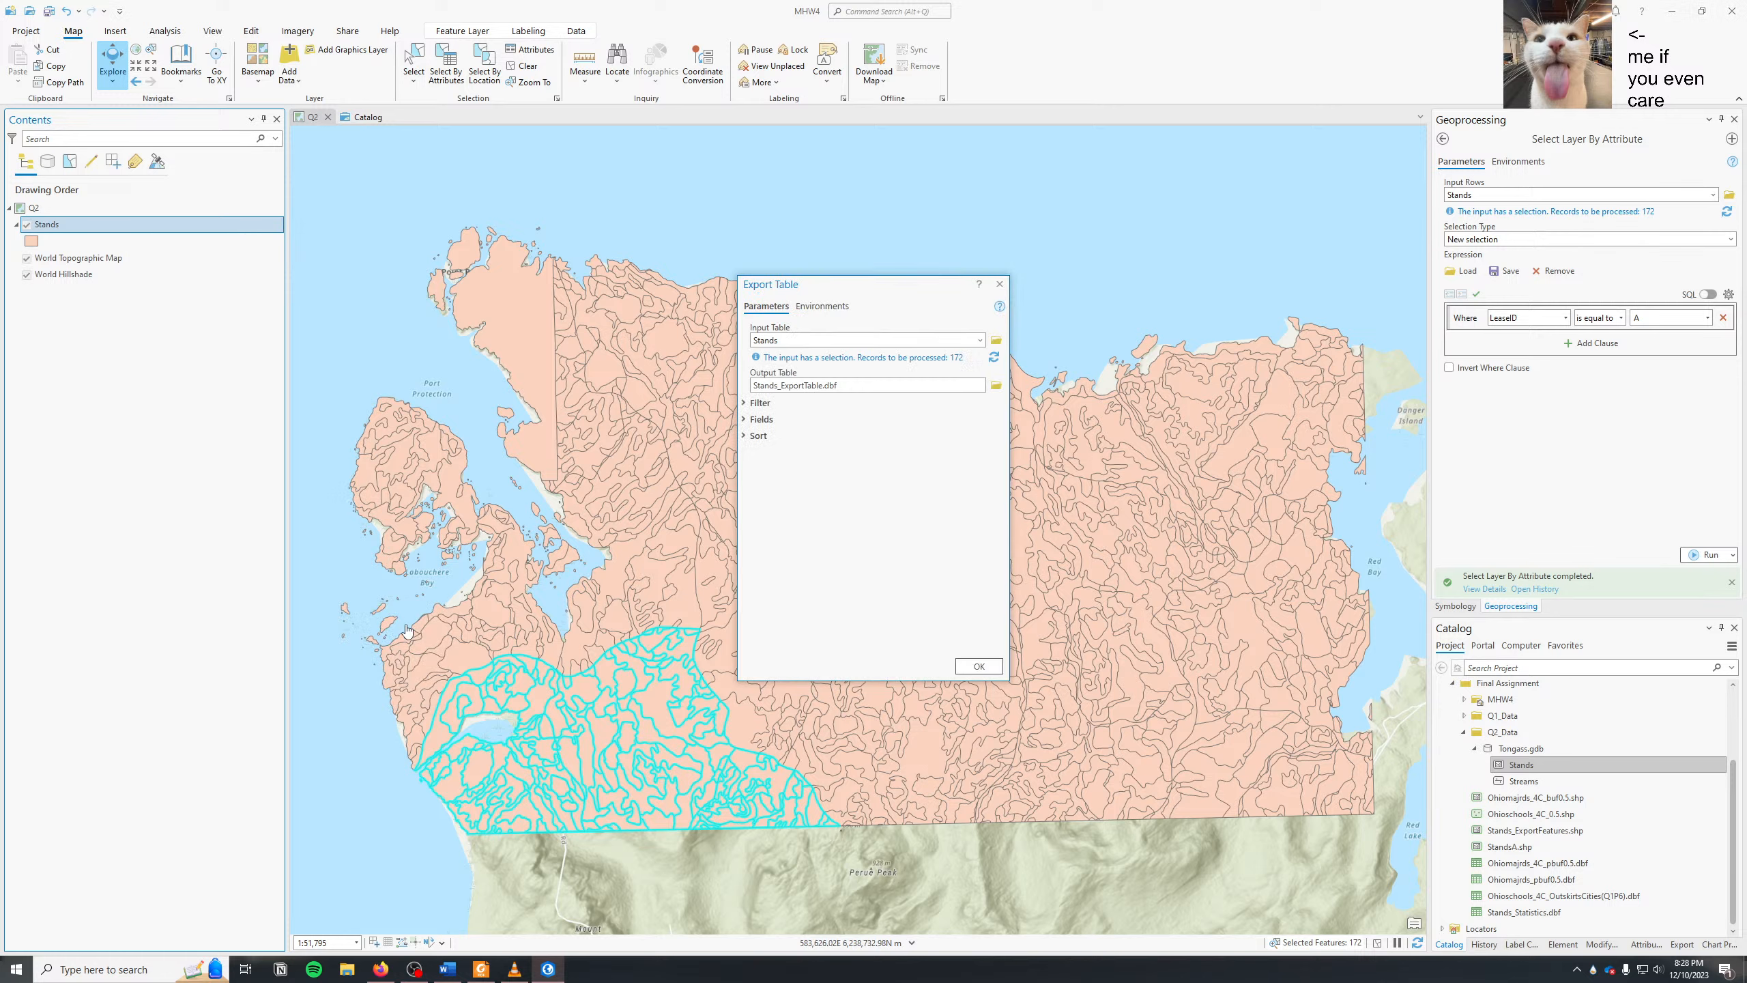
pyautogui.click(977, 668)
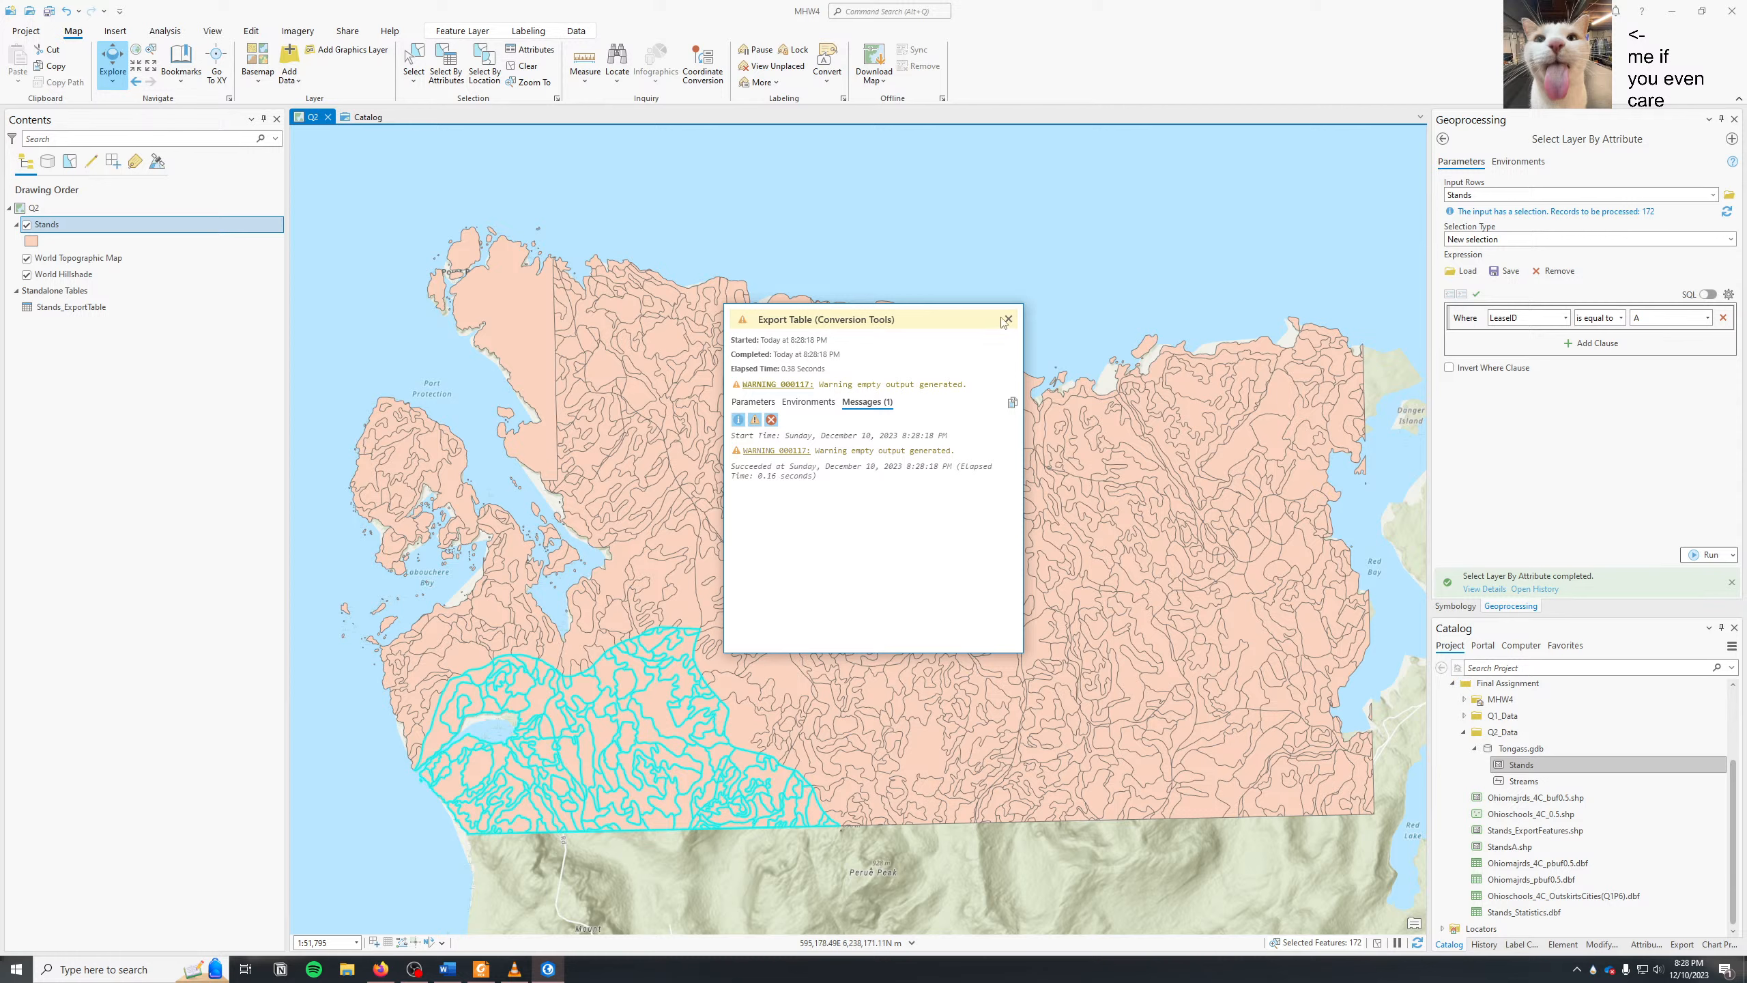
# - Dismiss the message window of the finished Export Table run
pyautogui.click(1007, 320)
pyautogui.rightClick(579, 729)
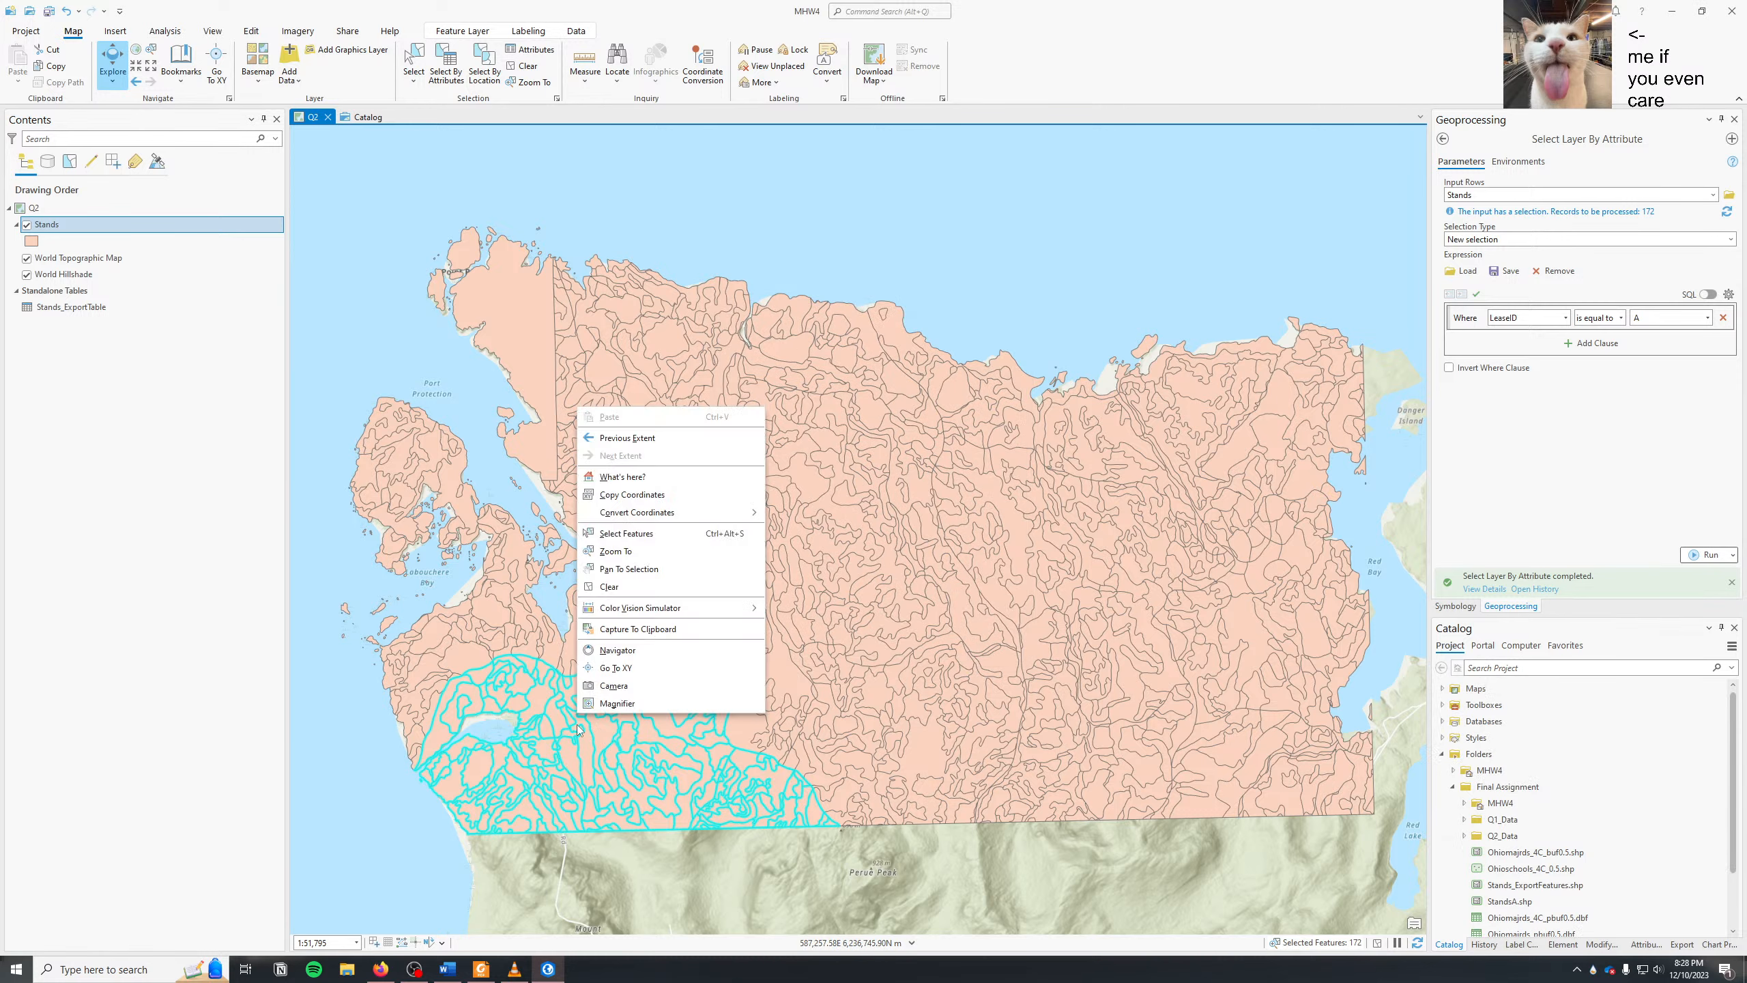
pyautogui.click(178, 234)
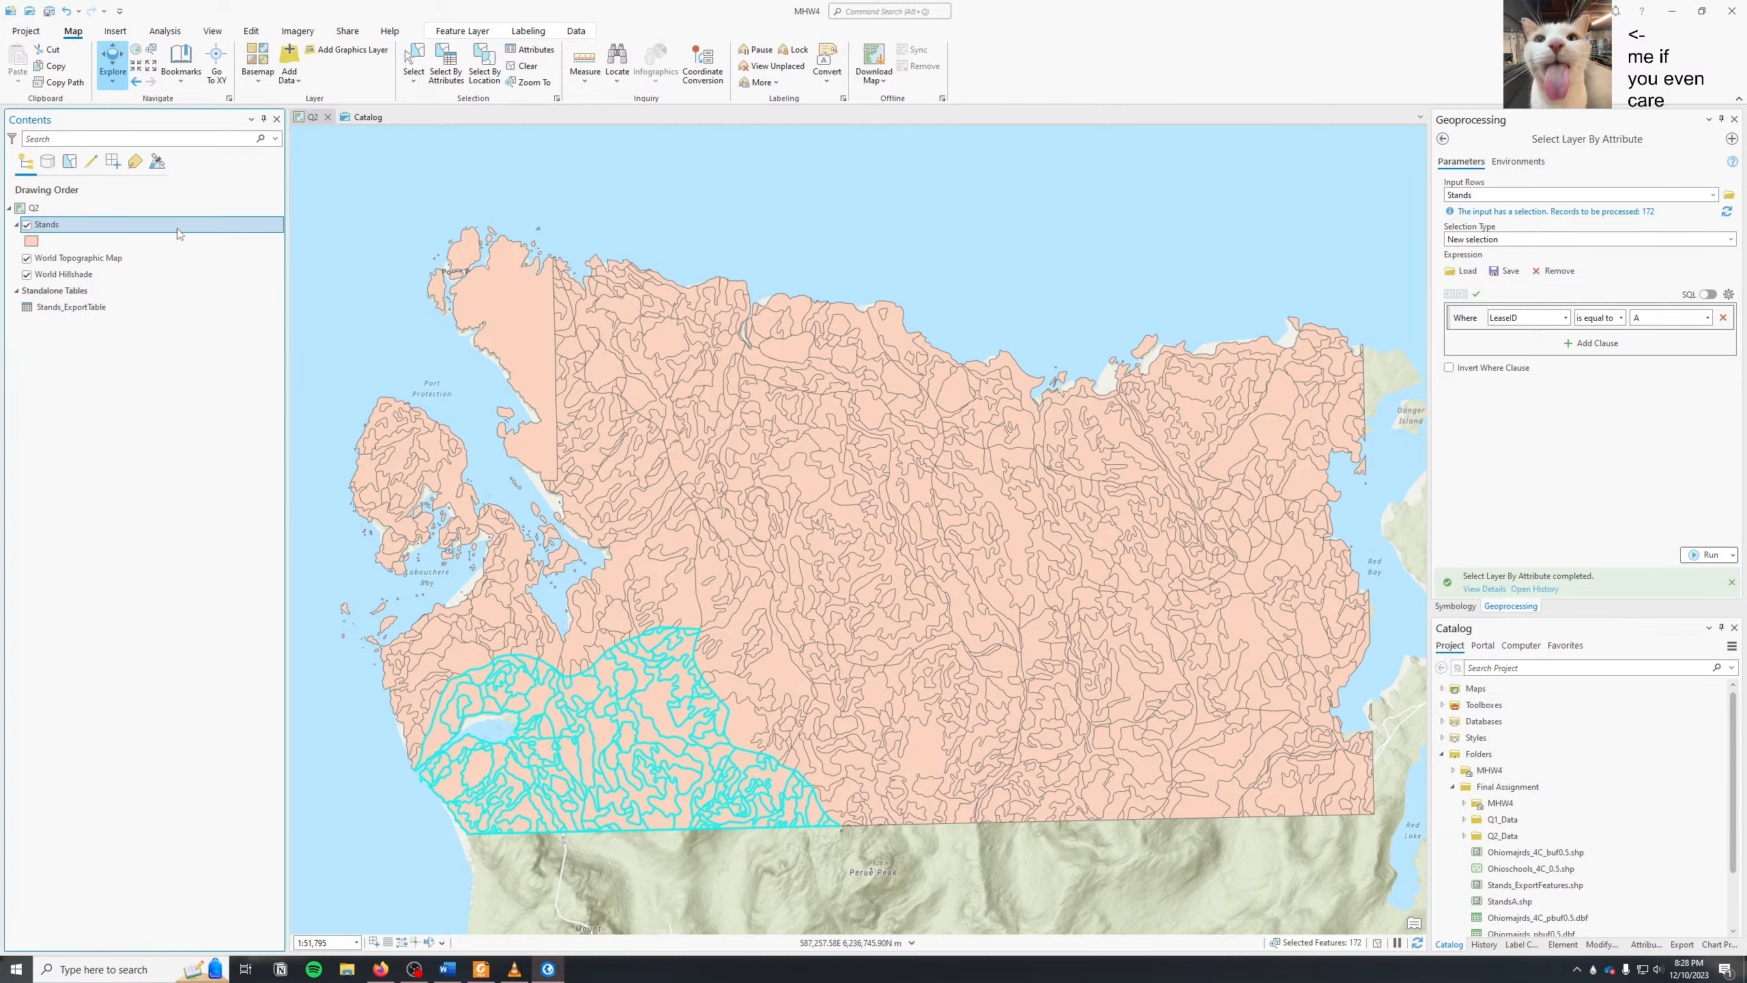
pyautogui.click(178, 228)
pyautogui.click(176, 259)
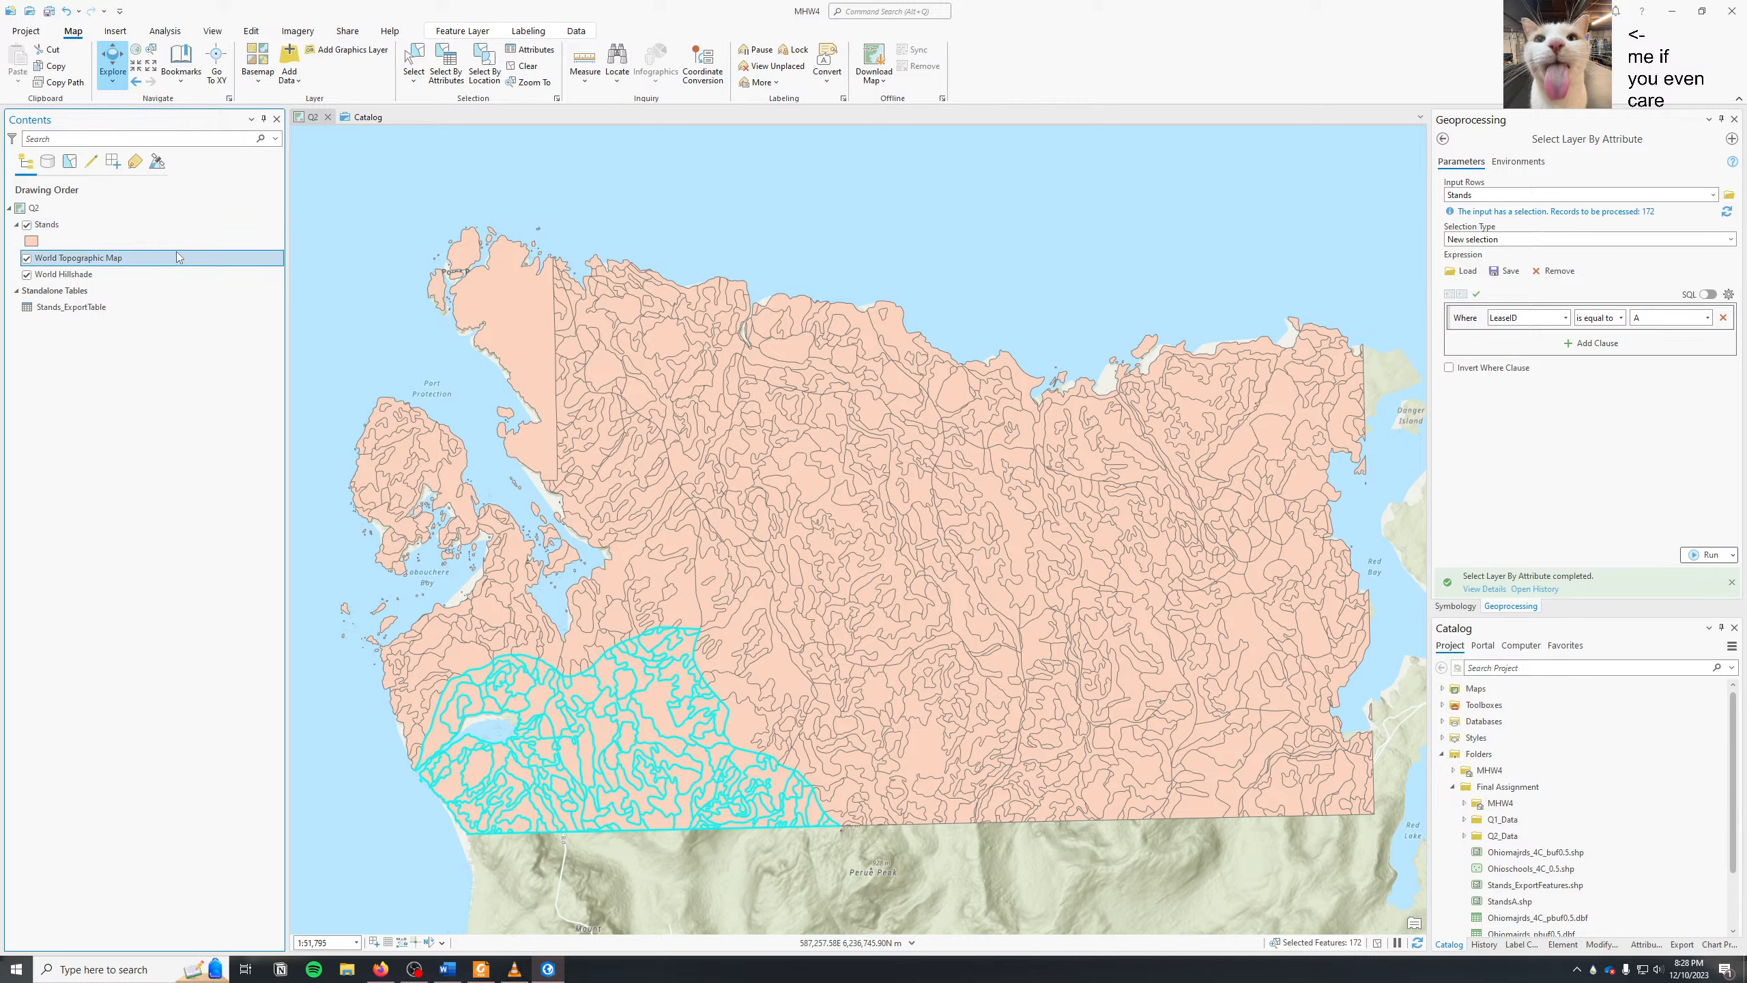
# - Examine the extent and spatial reference in the Stands layer's source properties, and close them without changes
pyautogui.click(161, 228)
pyautogui.rightClick(161, 232)
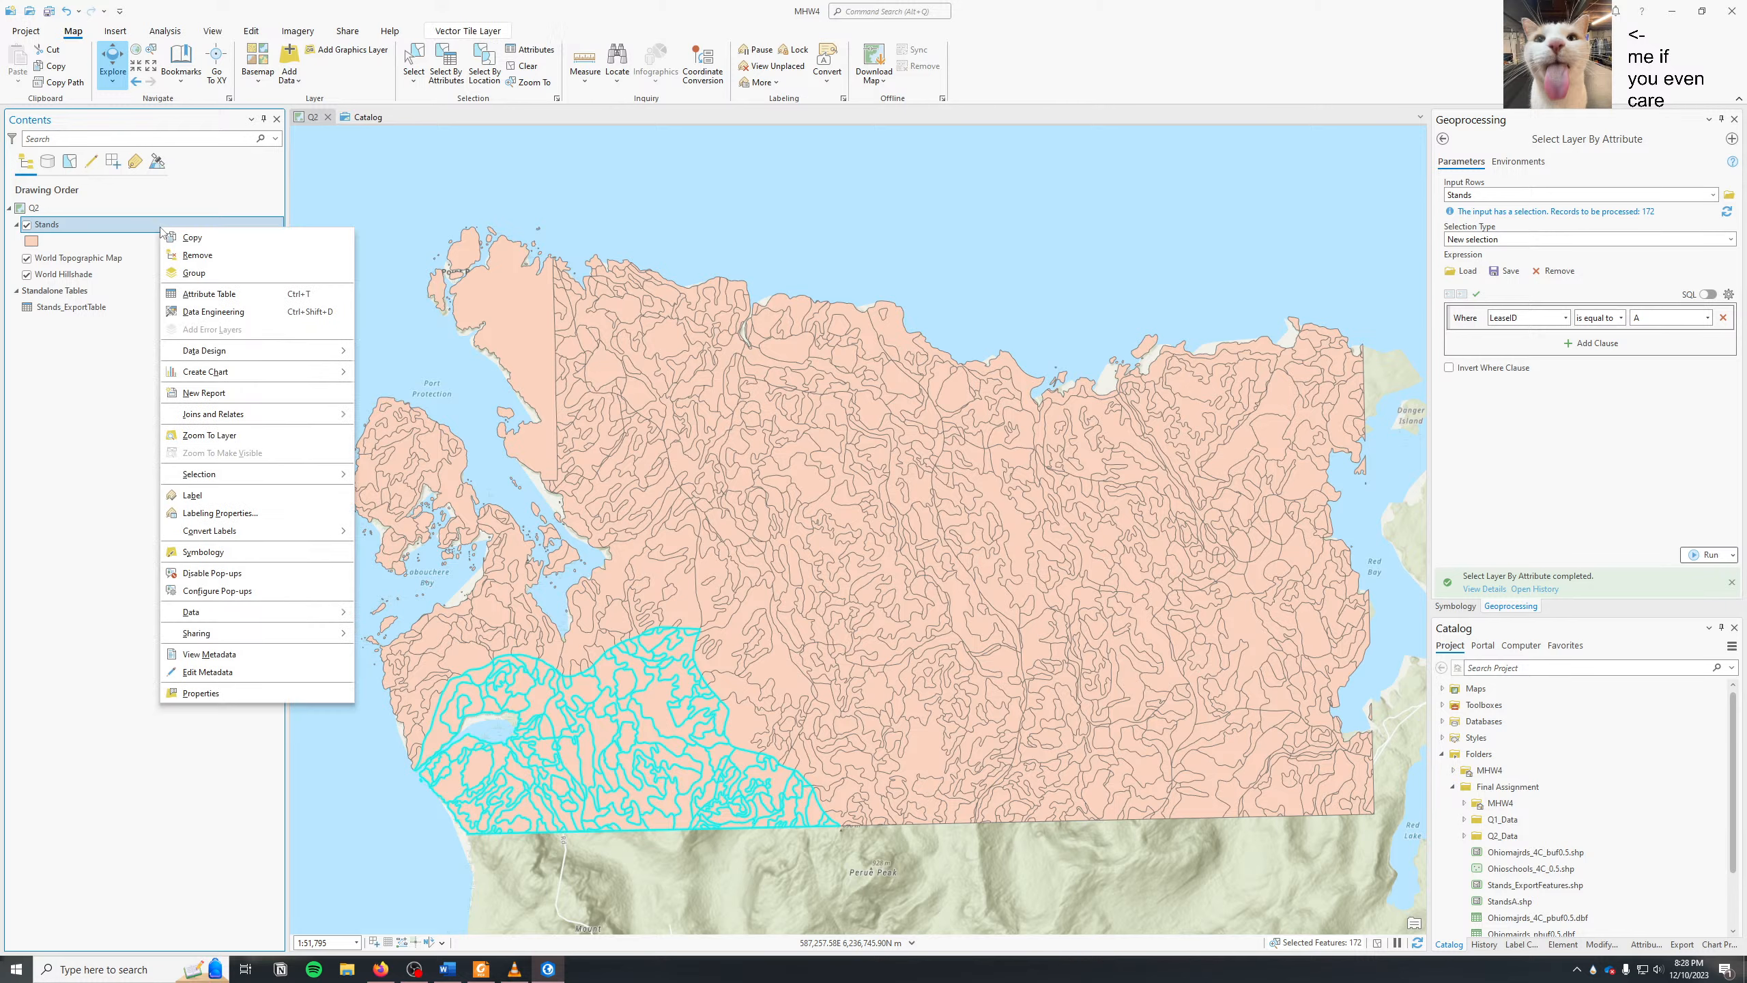
pyautogui.click(246, 695)
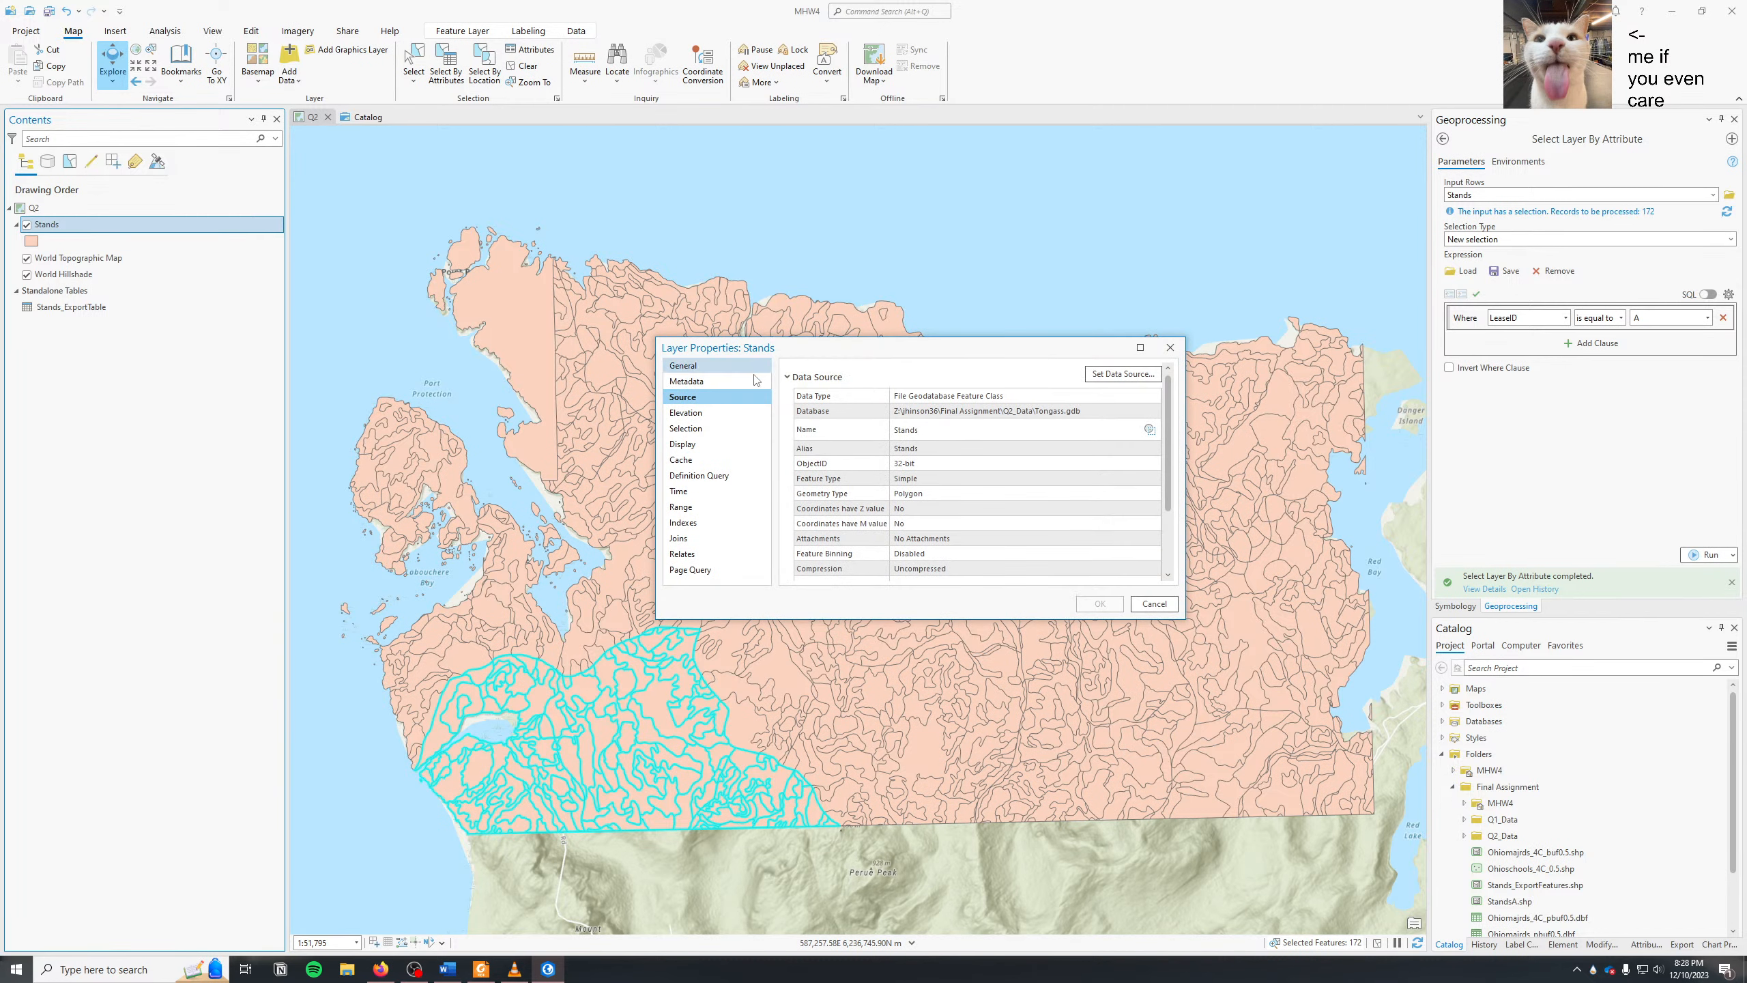
pyautogui.click(755, 382)
pyautogui.click(750, 367)
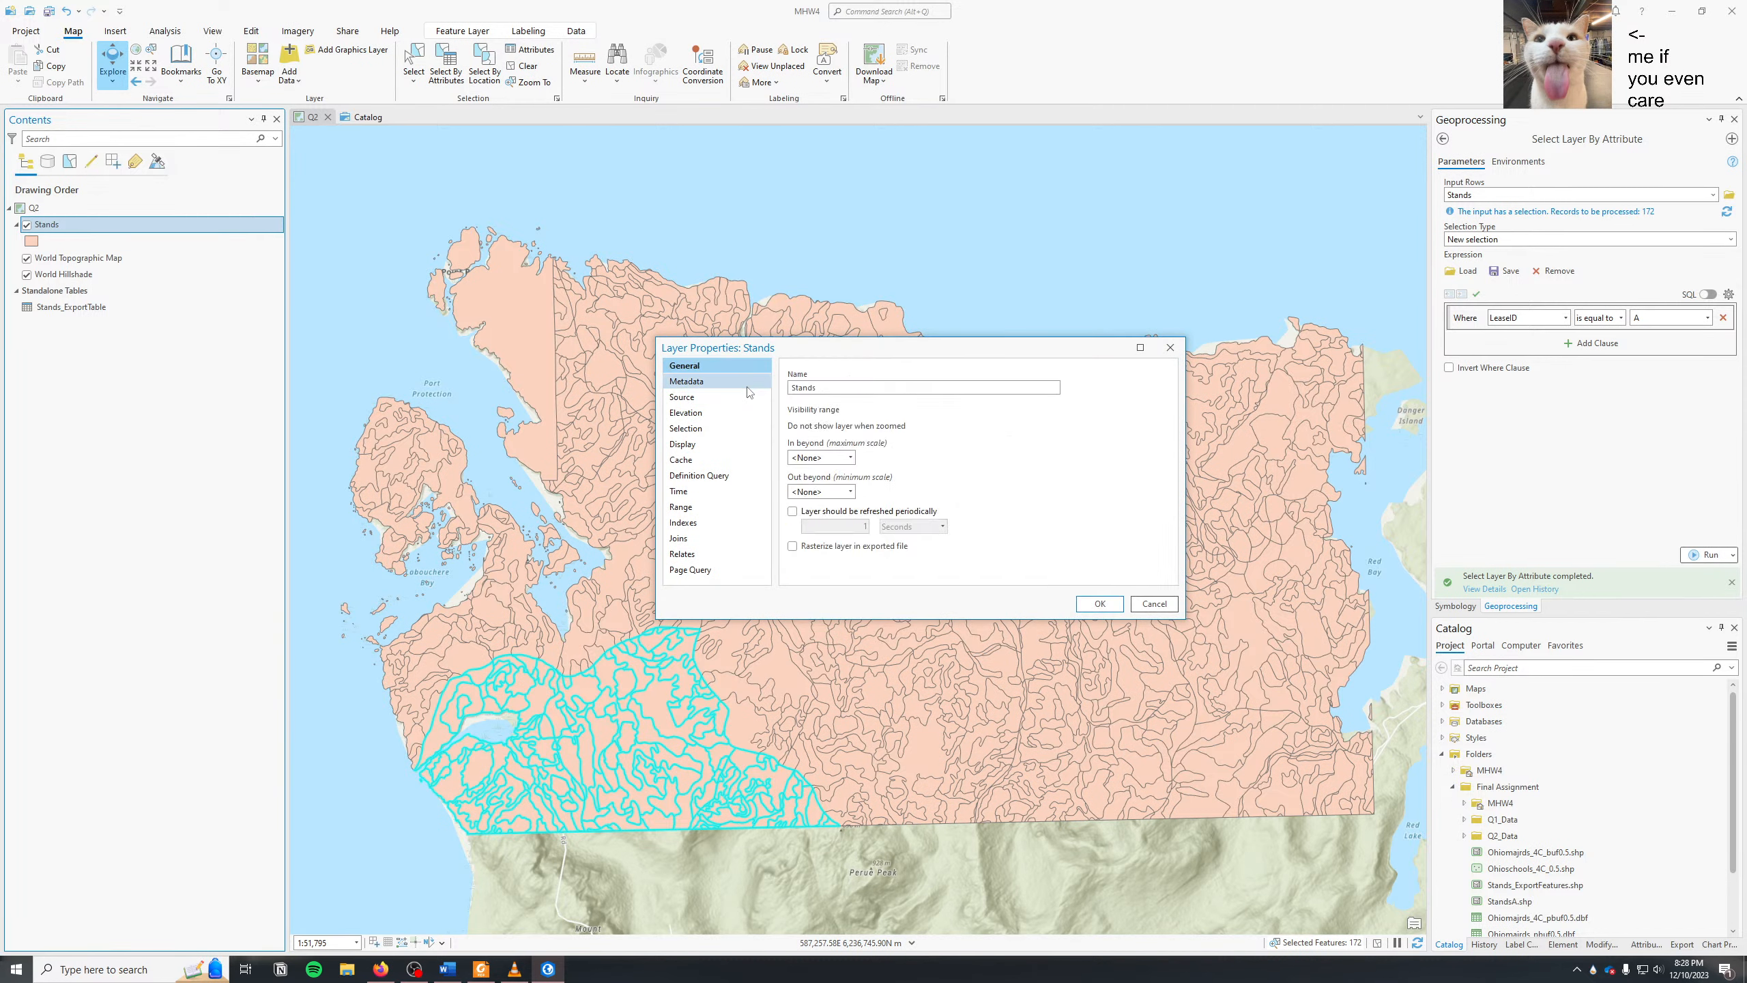
pyautogui.click(749, 386)
pyautogui.click(750, 398)
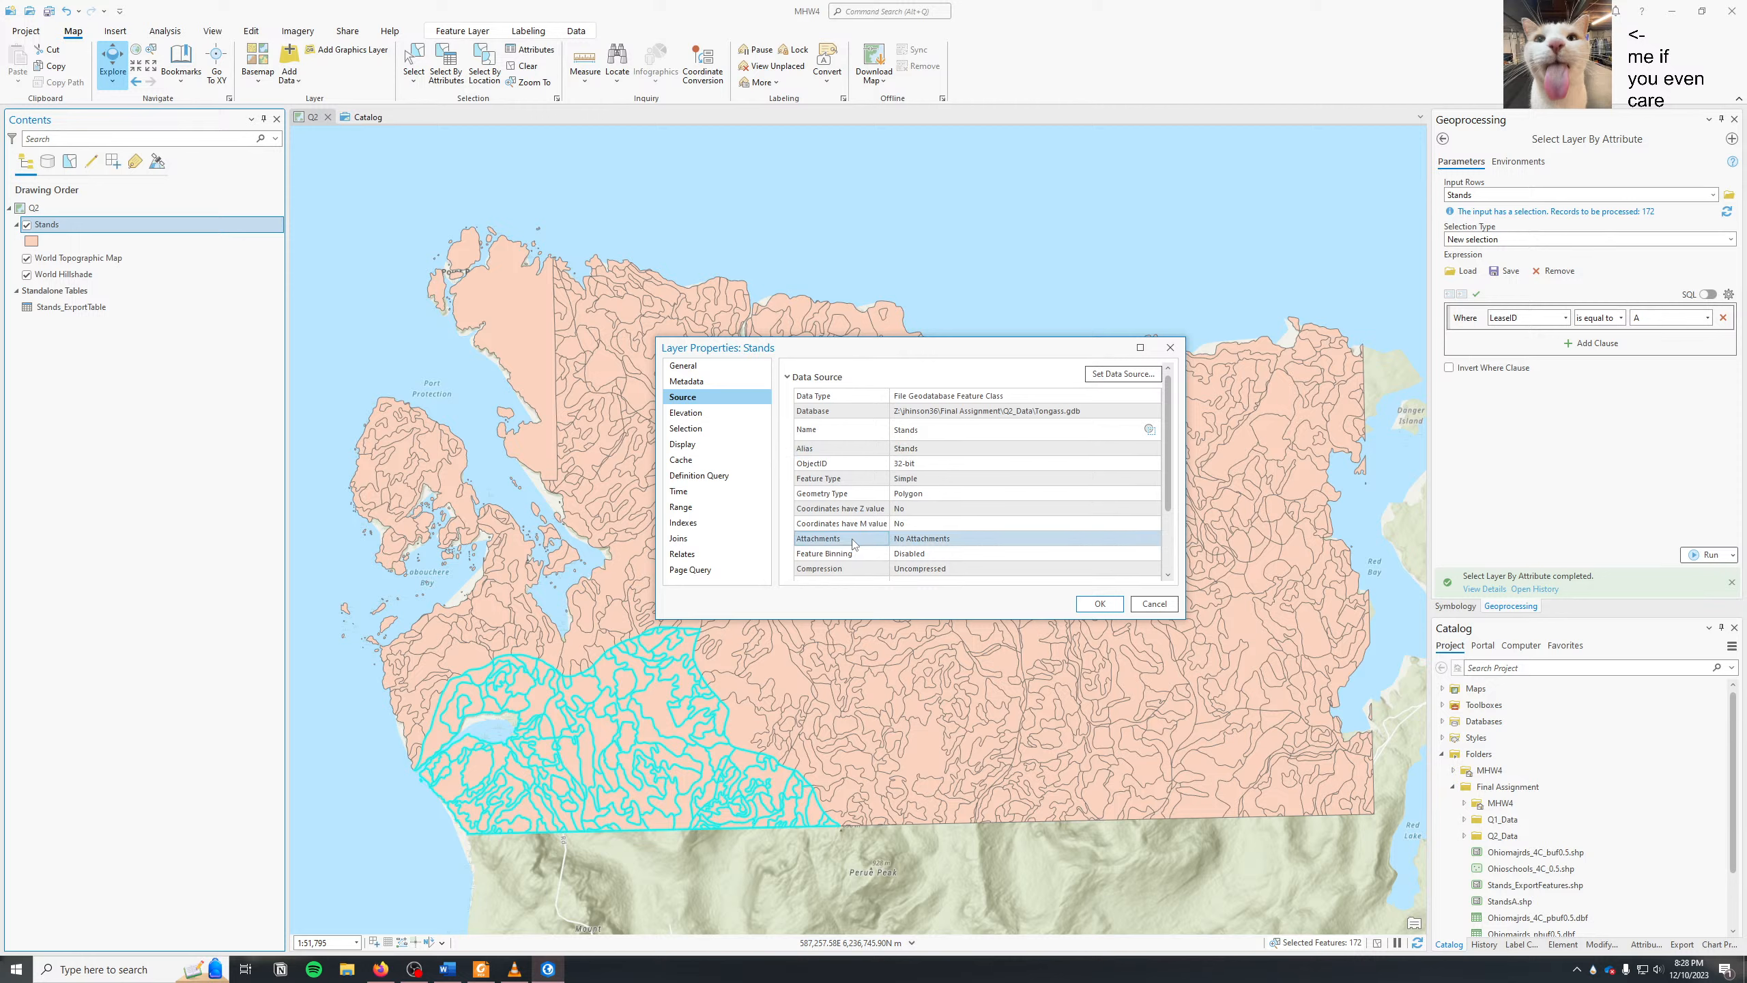
pyautogui.scroll(-3, 853, 544)
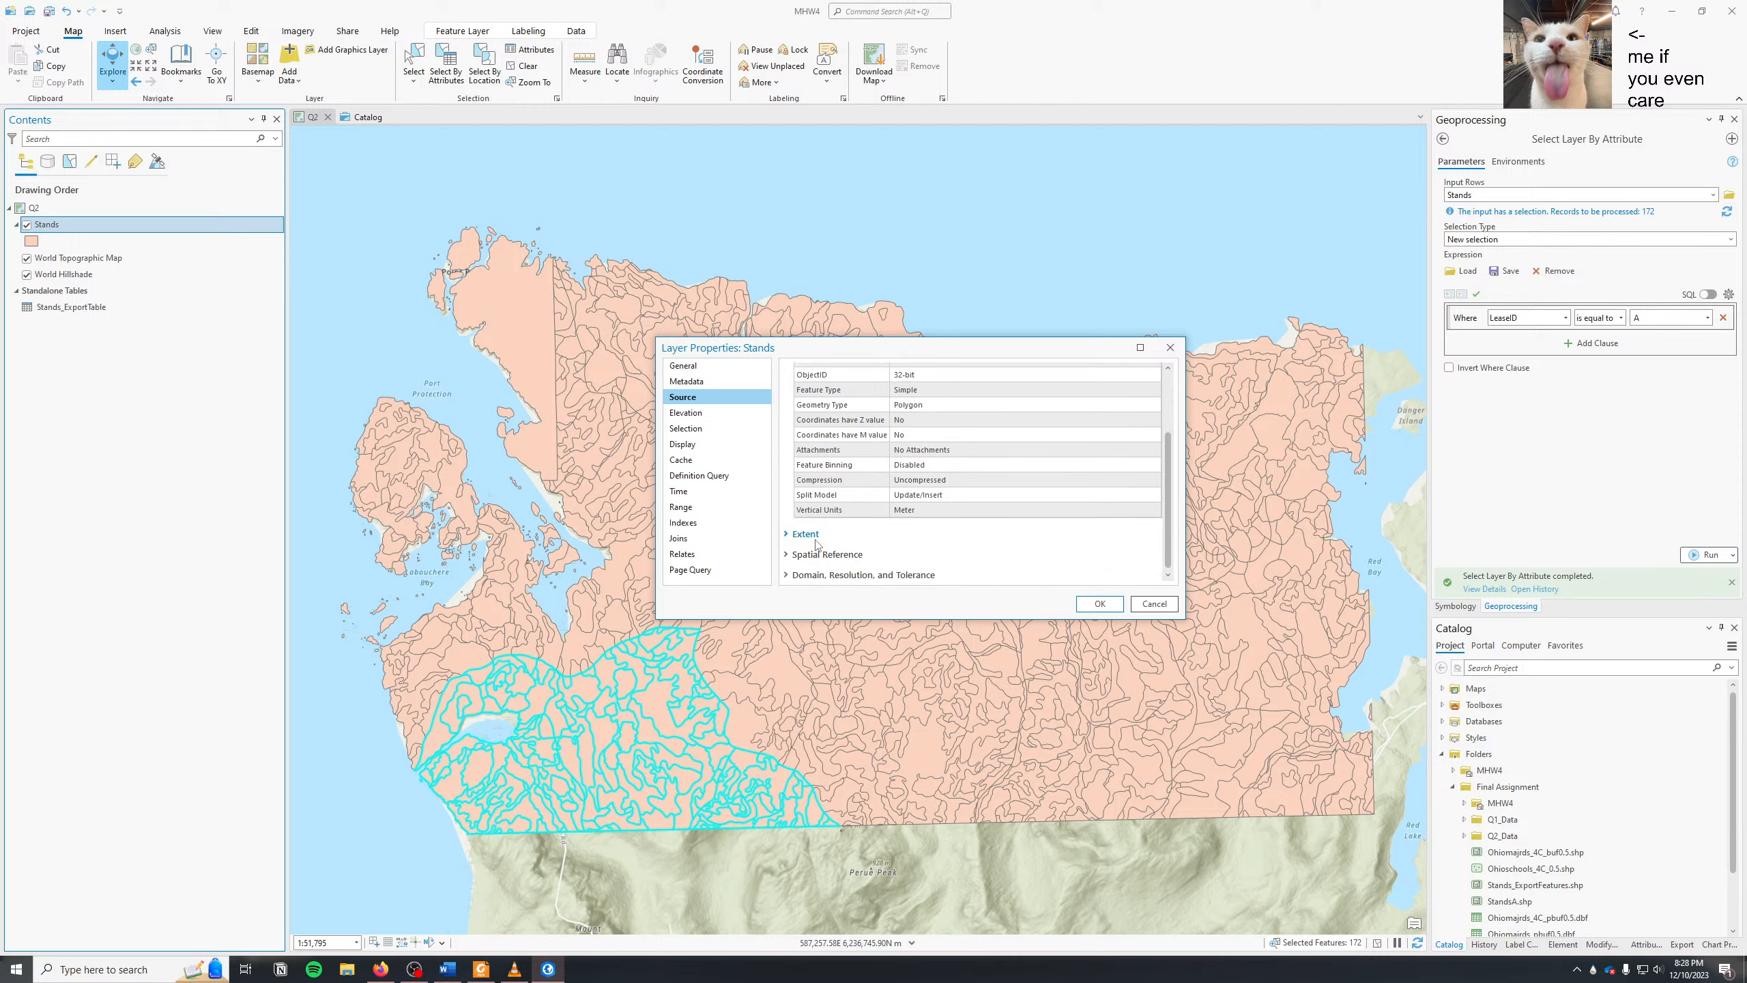
pyautogui.click(815, 539)
pyautogui.click(823, 557)
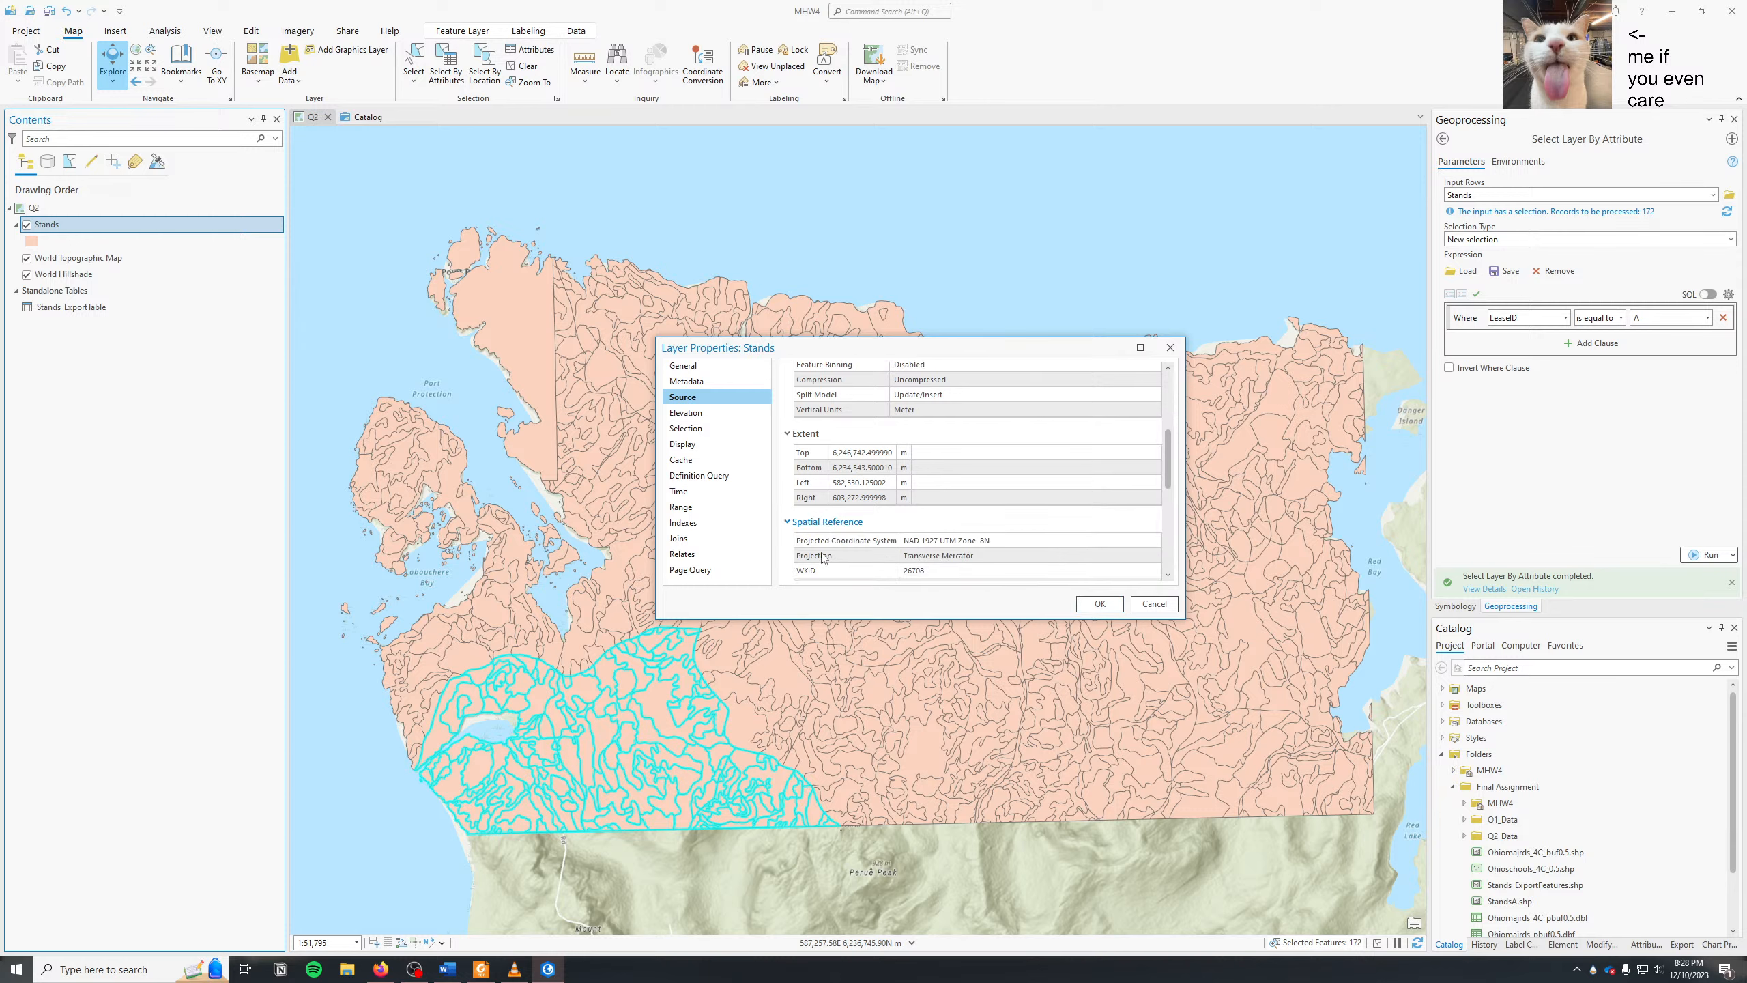
pyautogui.scroll(2, 822, 556)
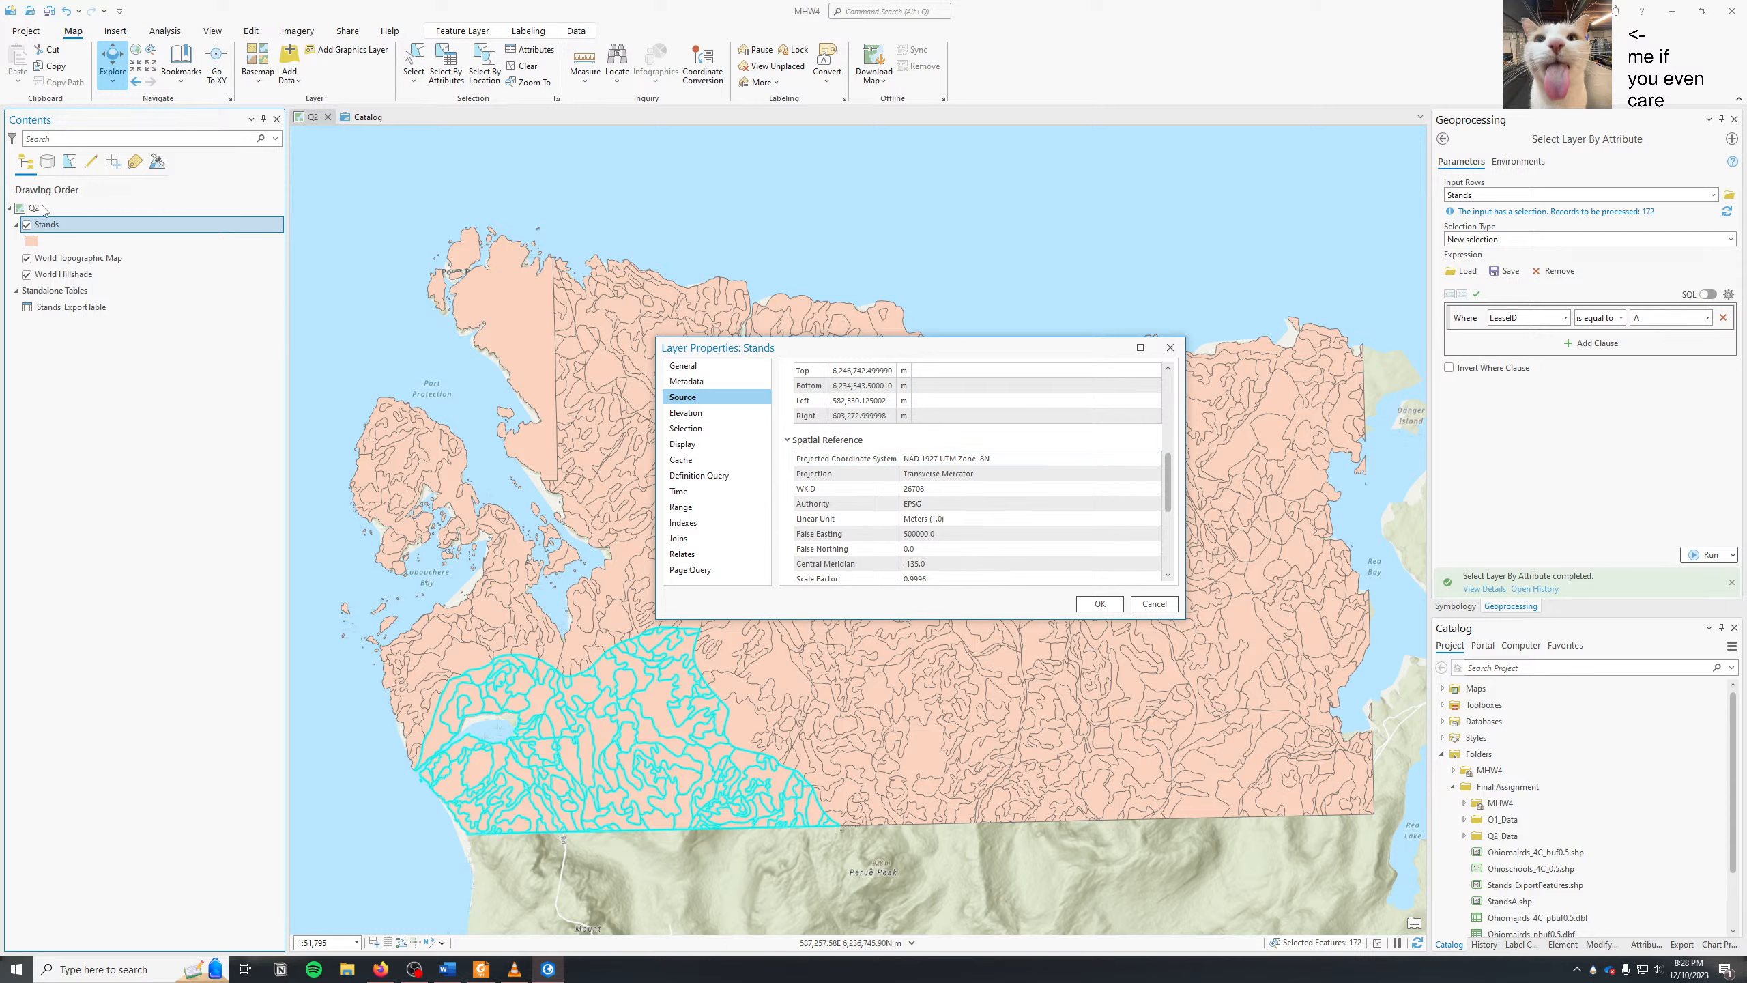
pyautogui.click(1154, 603)
# - Set the Q2 map's coordinate system to WGS 1984 Web Mercator (auxiliary sphere)
pyautogui.click(94, 210)
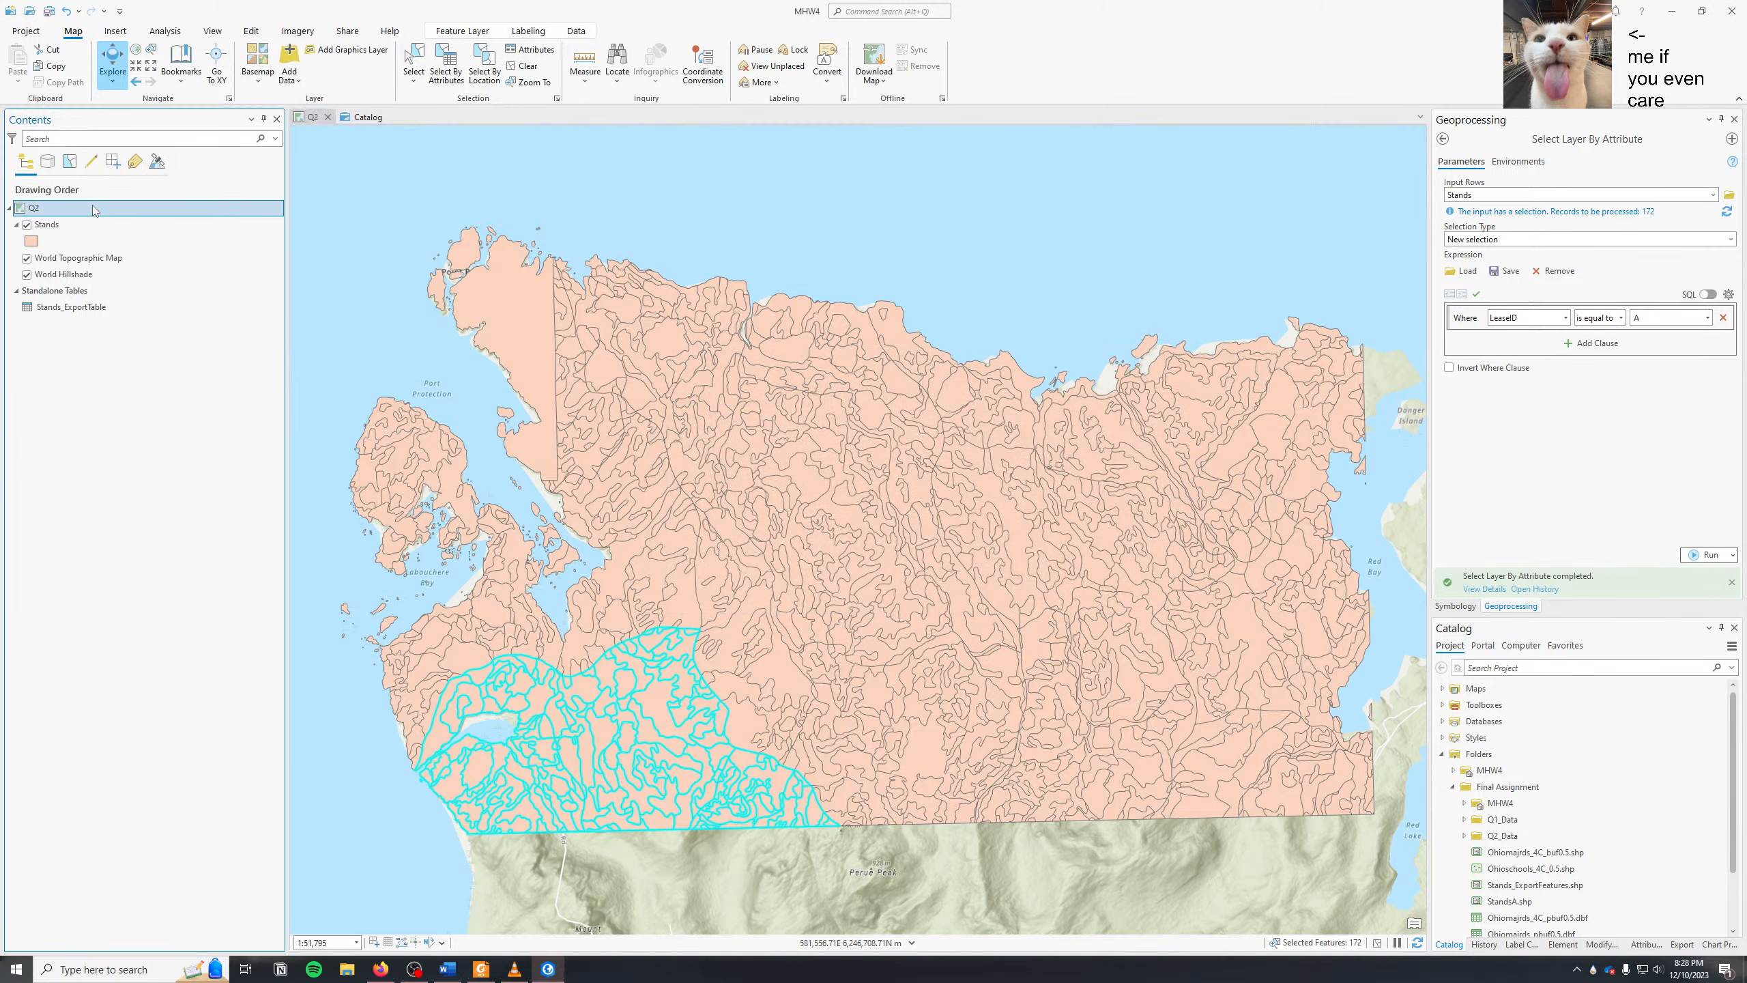
pyautogui.rightClick(94, 210)
pyautogui.click(180, 530)
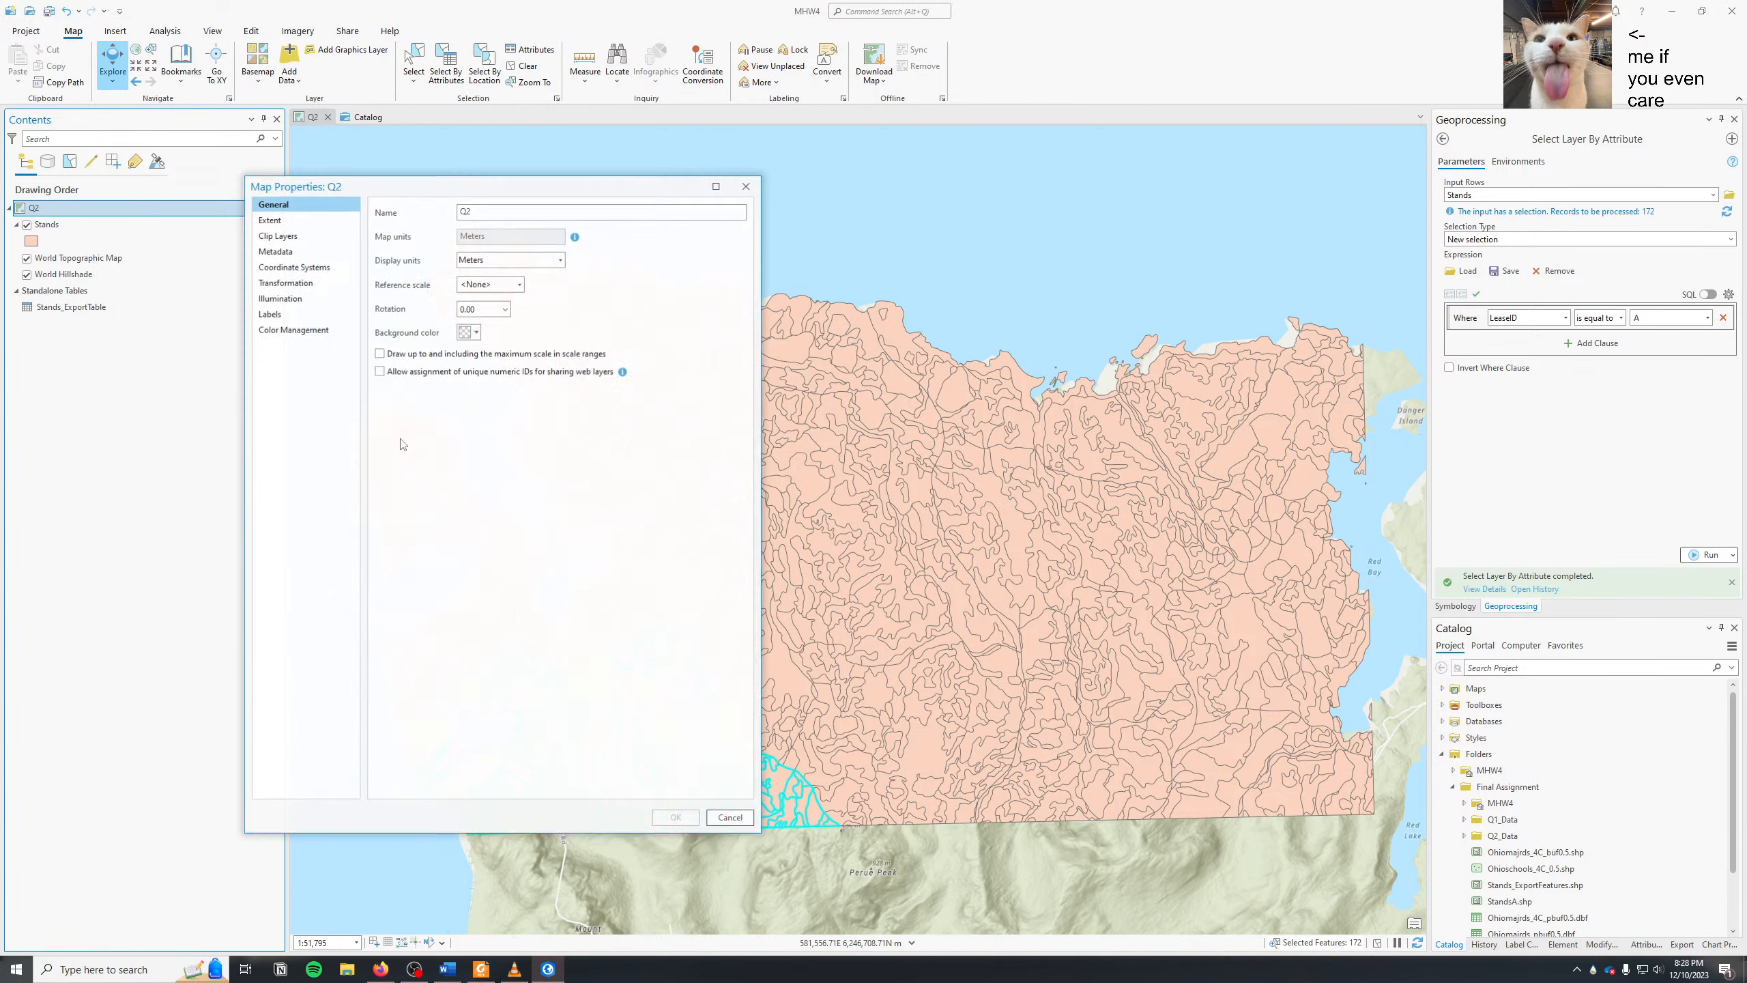
pyautogui.click(312, 237)
pyautogui.click(295, 266)
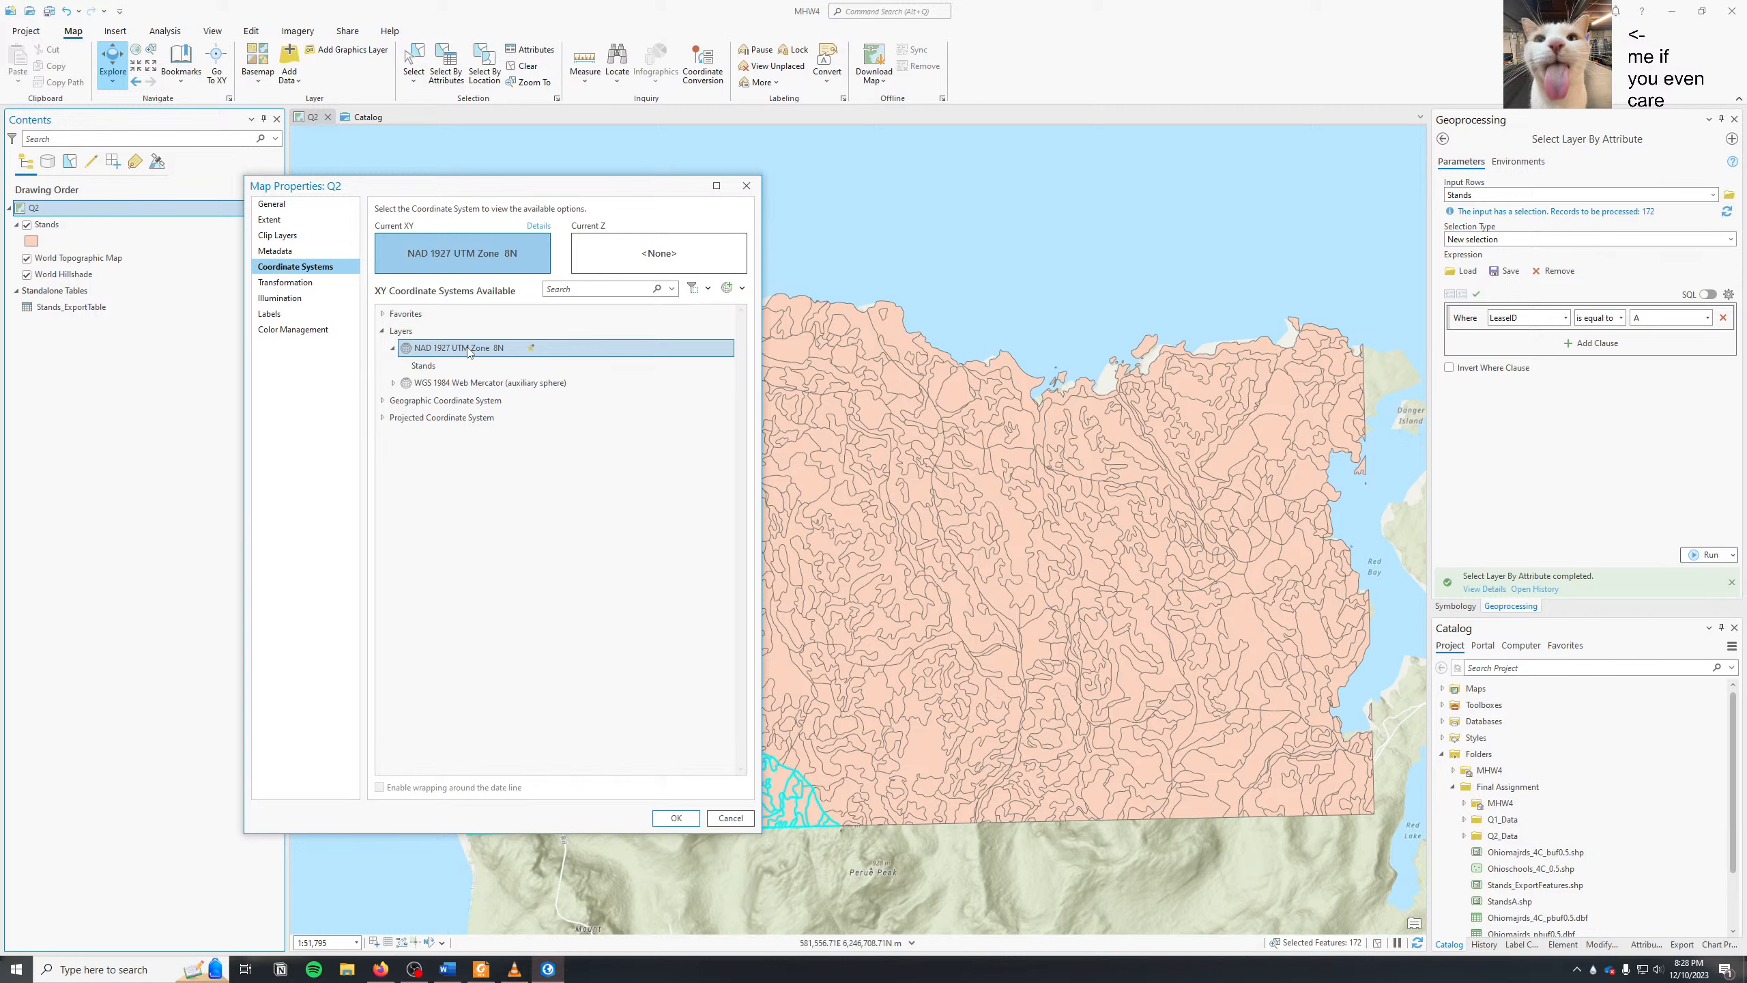
pyautogui.click(408, 383)
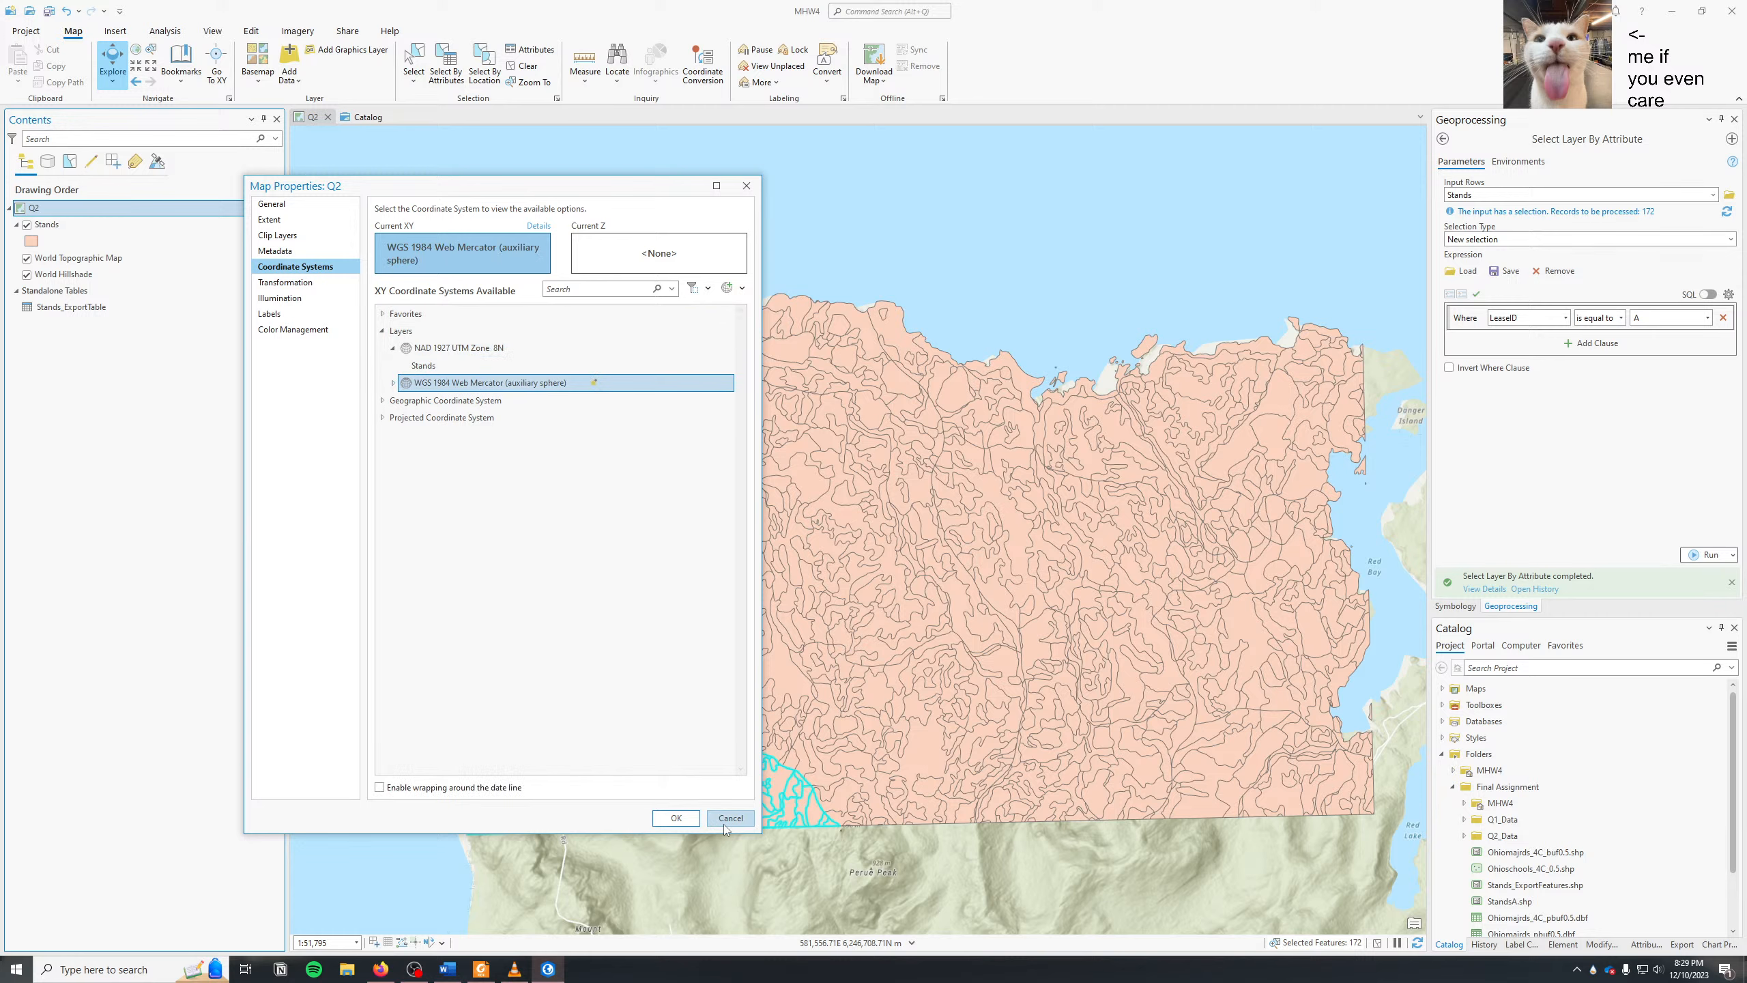
pyautogui.click(681, 820)
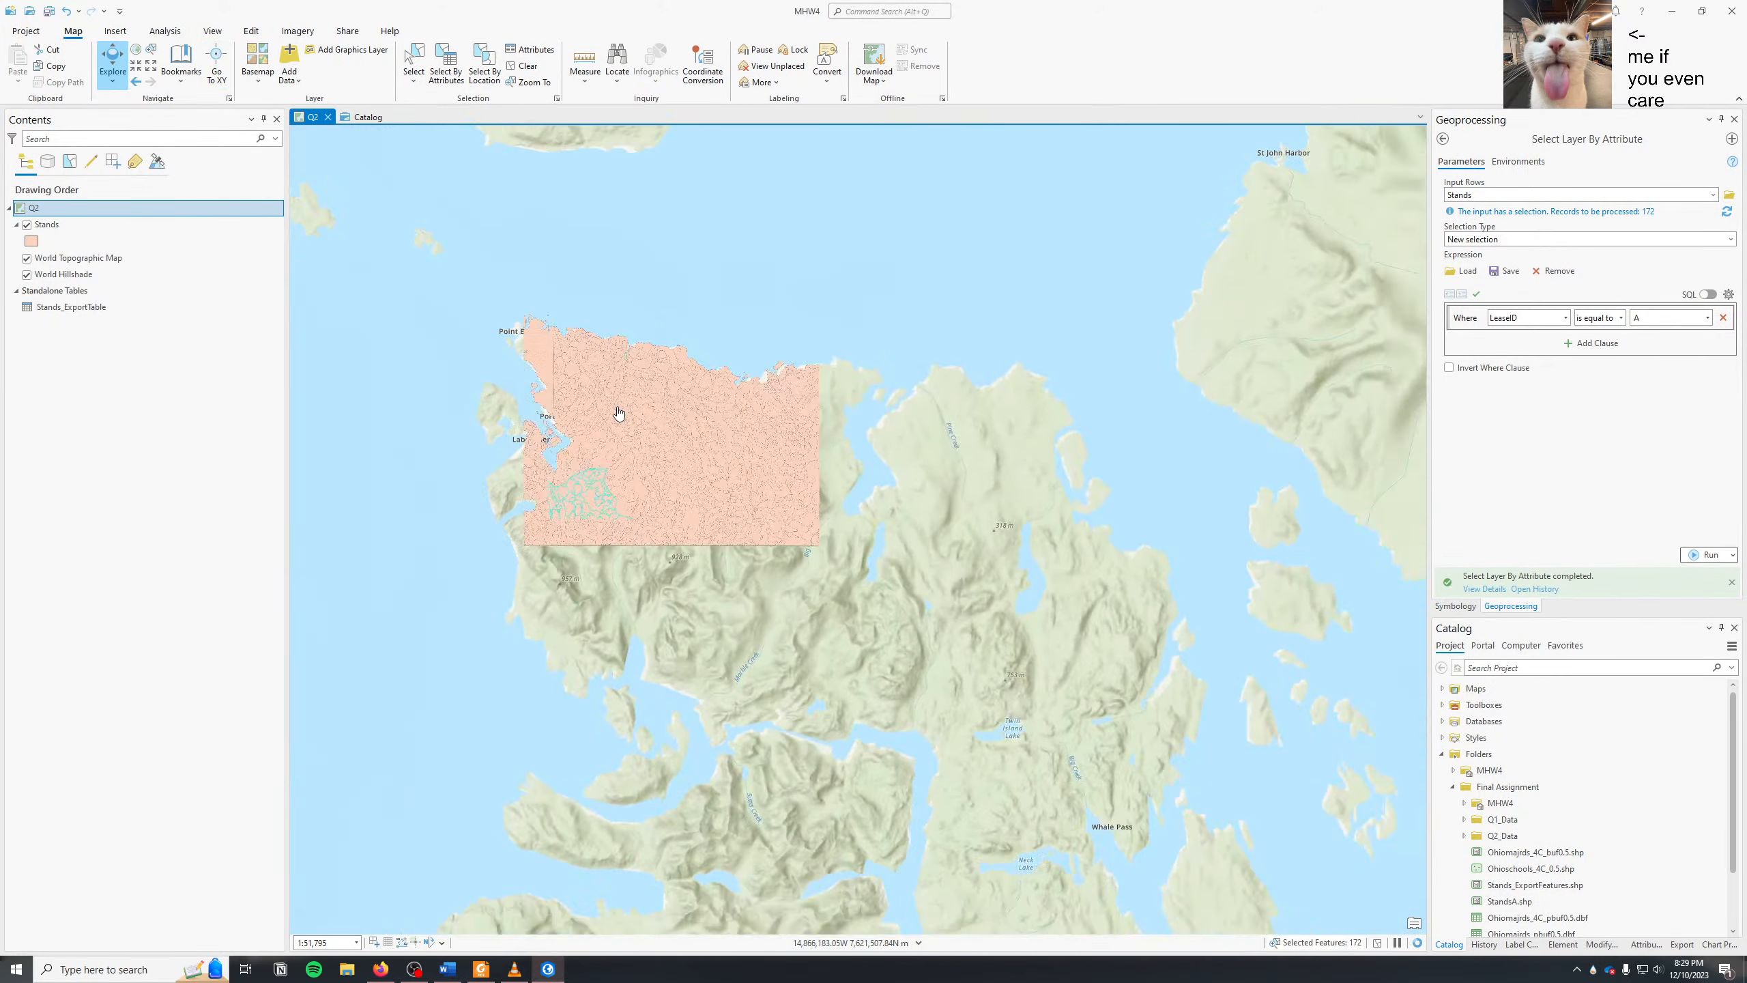
# - Set the geoprocessing environment's output coordinate system to that of the Stands layer, NAD_1927_UTM_Zone_8N
pyautogui.click(115, 33)
pyautogui.click(169, 36)
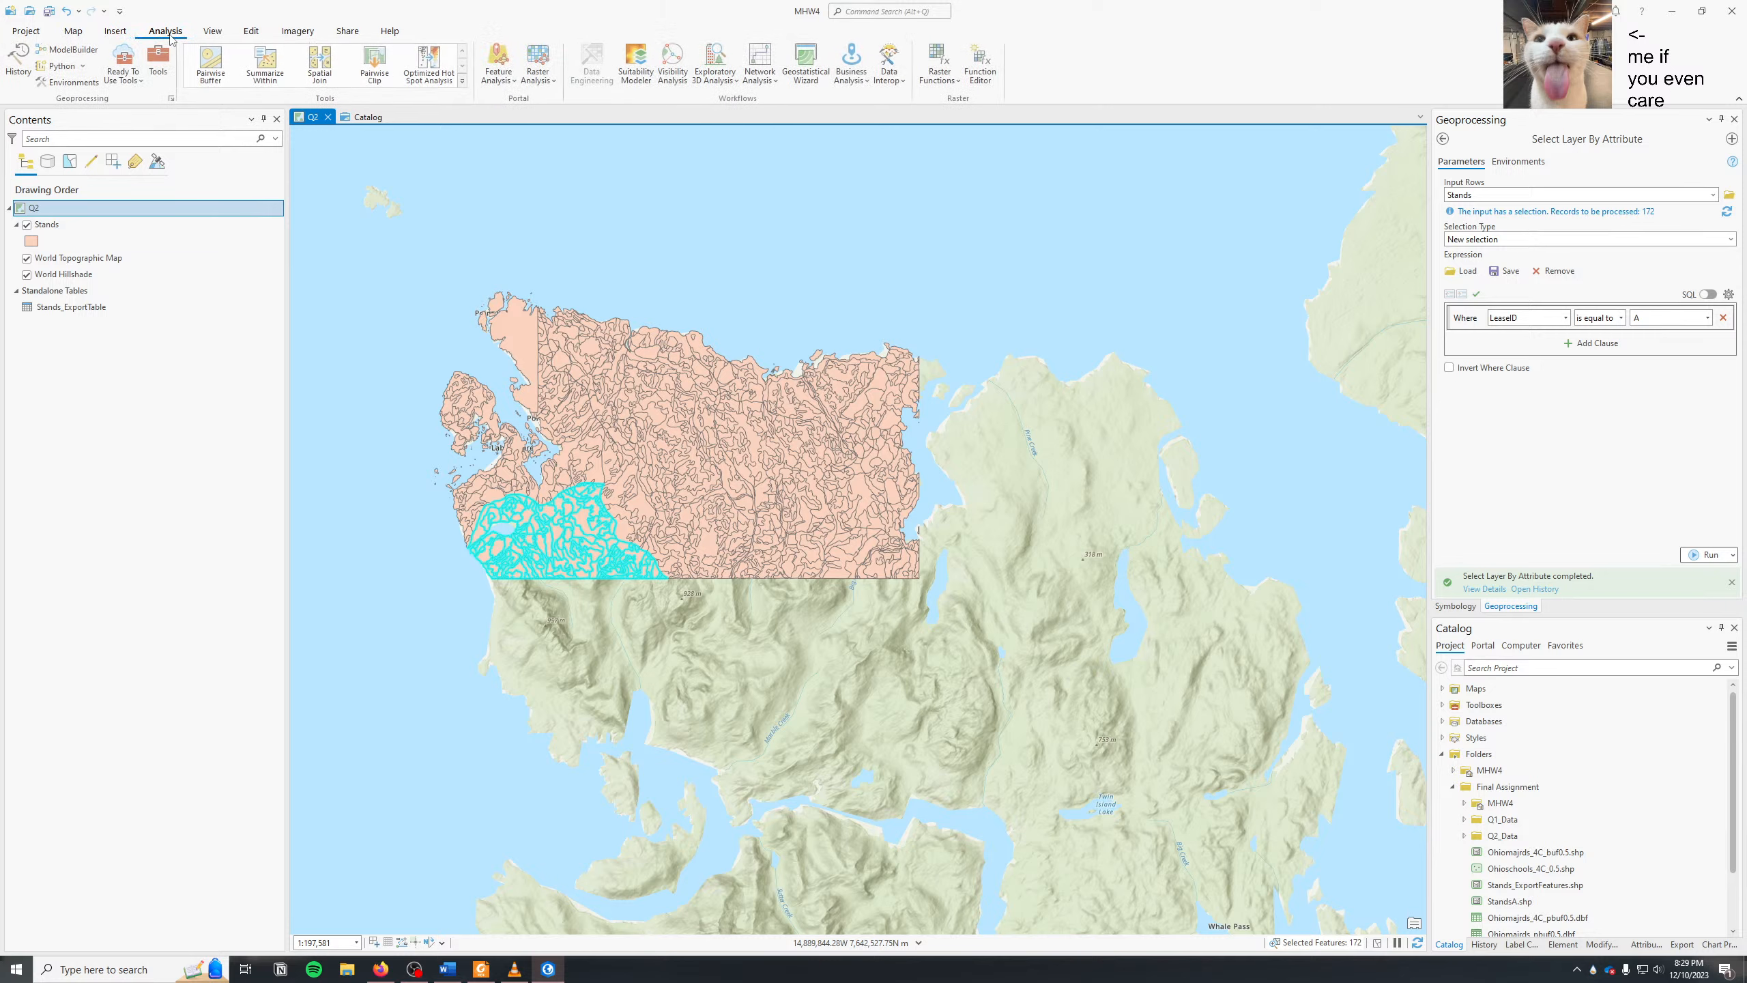
pyautogui.click(69, 82)
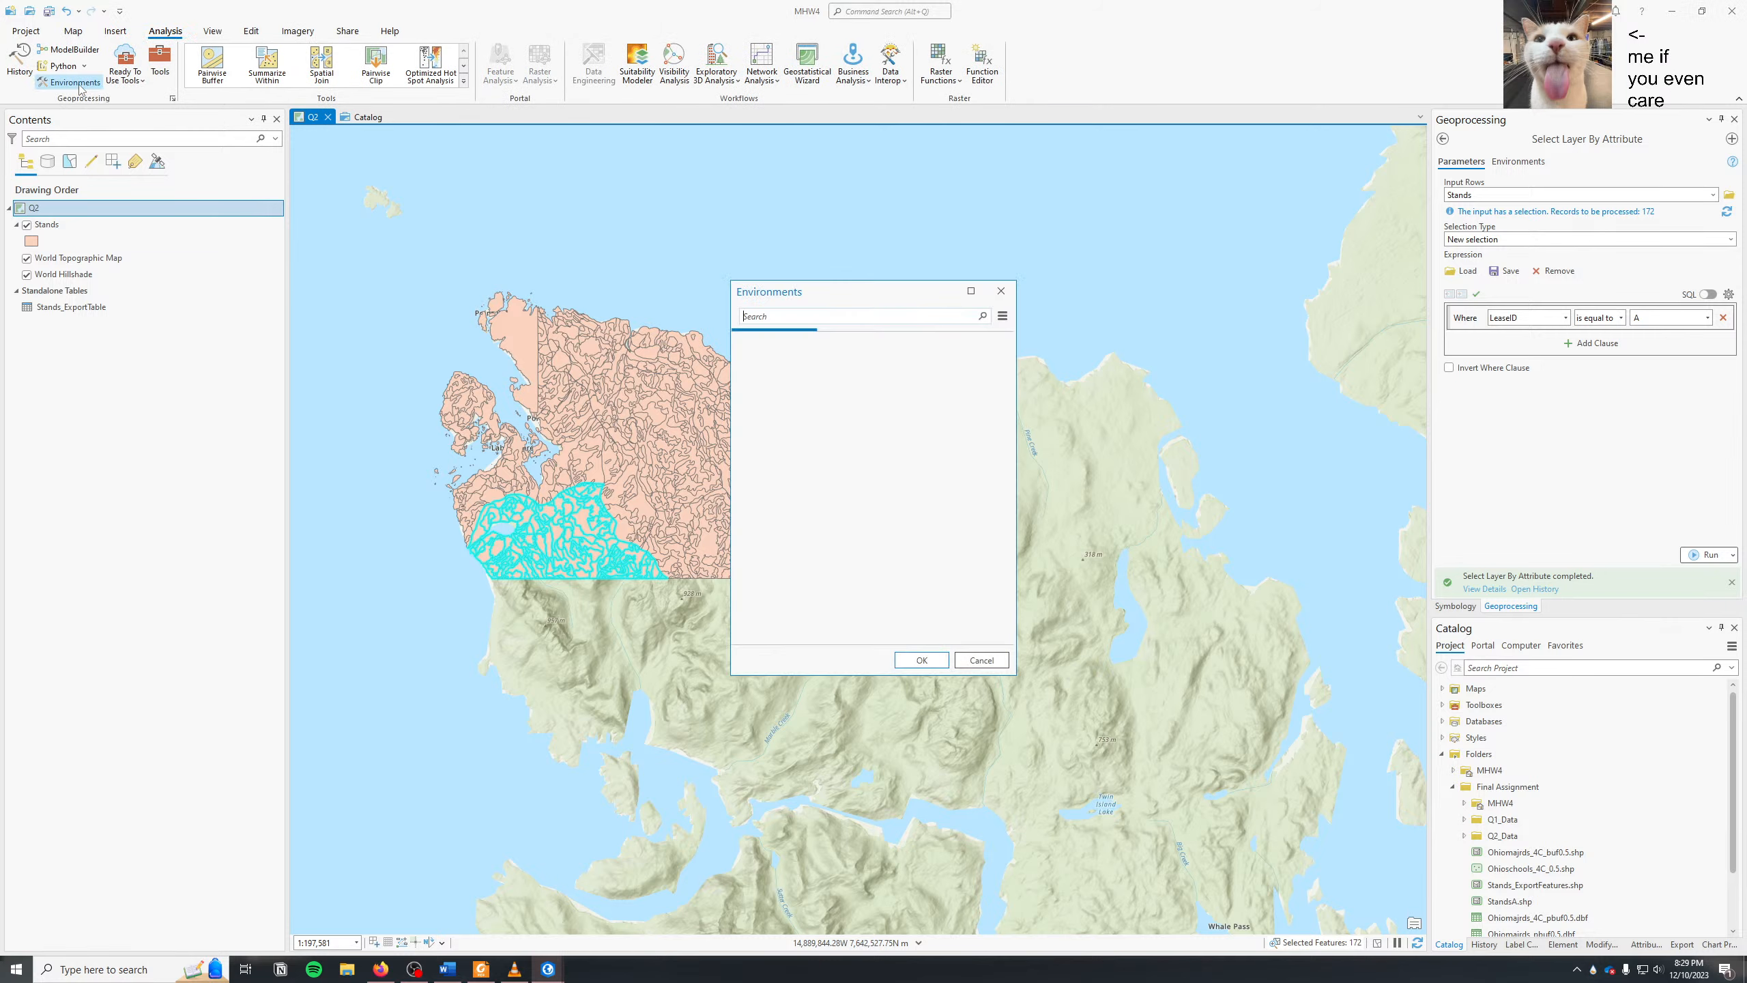
pyautogui.click(976, 416)
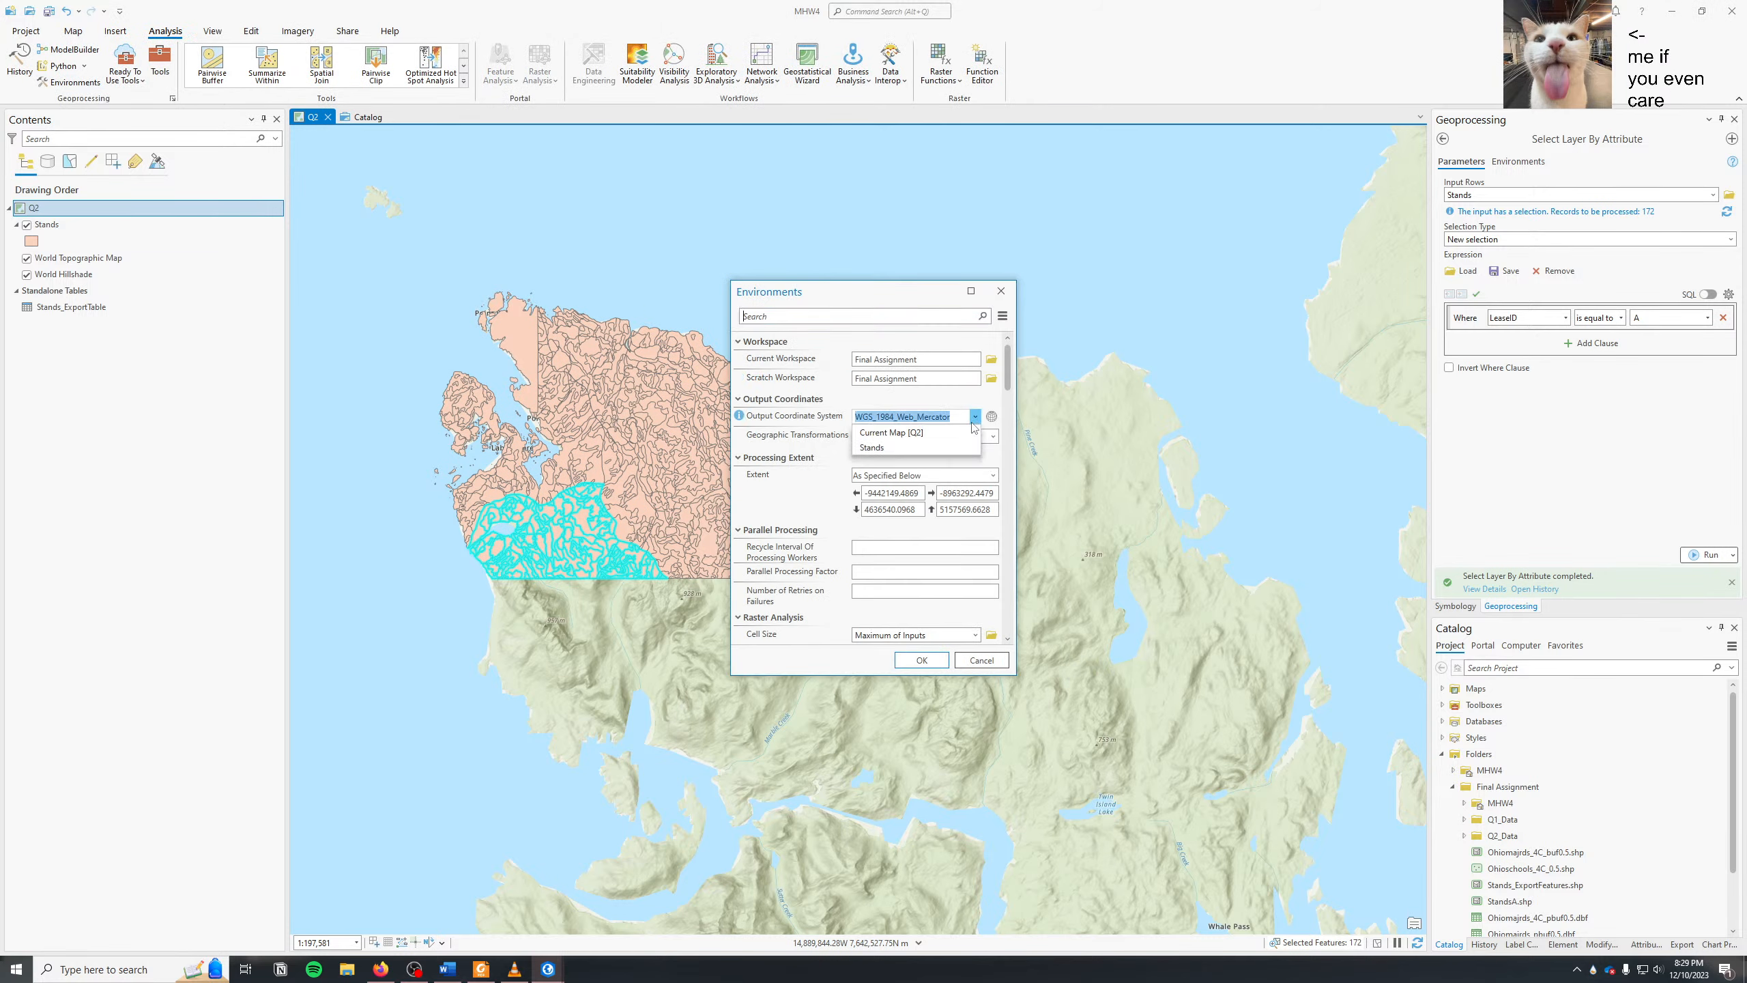
pyautogui.click(919, 451)
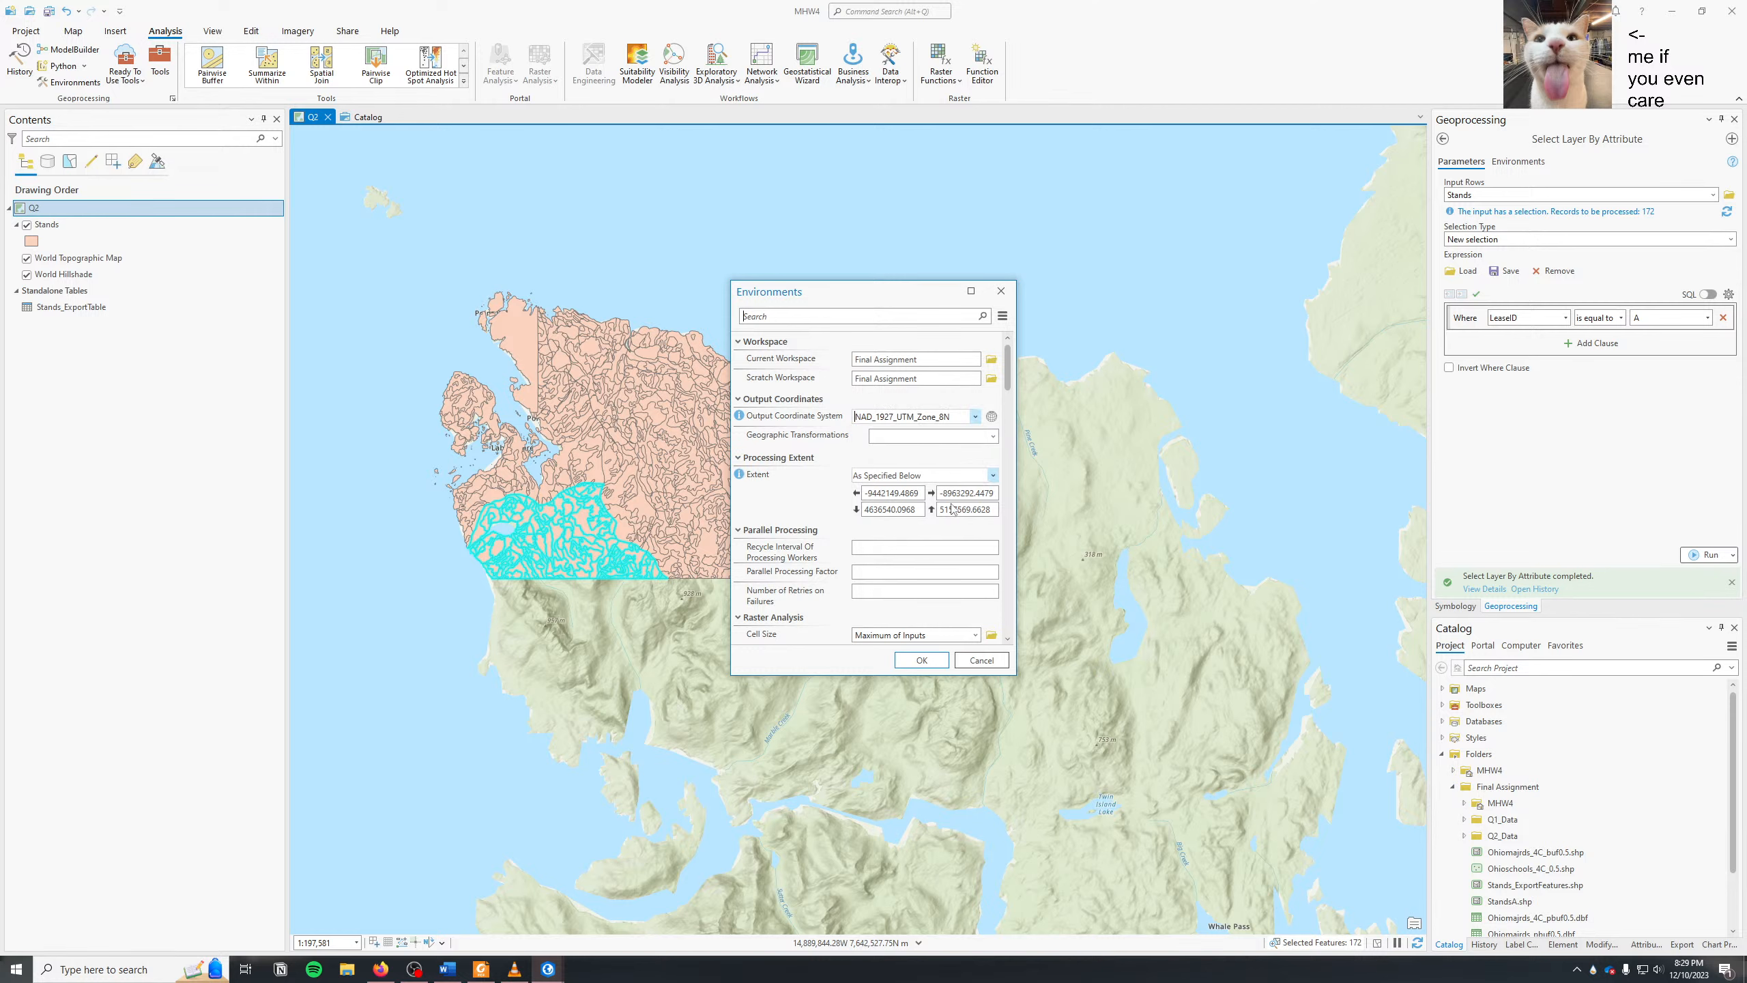
pyautogui.click(923, 660)
# - Export the selected Stands features to Stands_ExportFeatures1.shp
pyautogui.moveTo(495, 426); pyautogui.dragTo(559, 415)
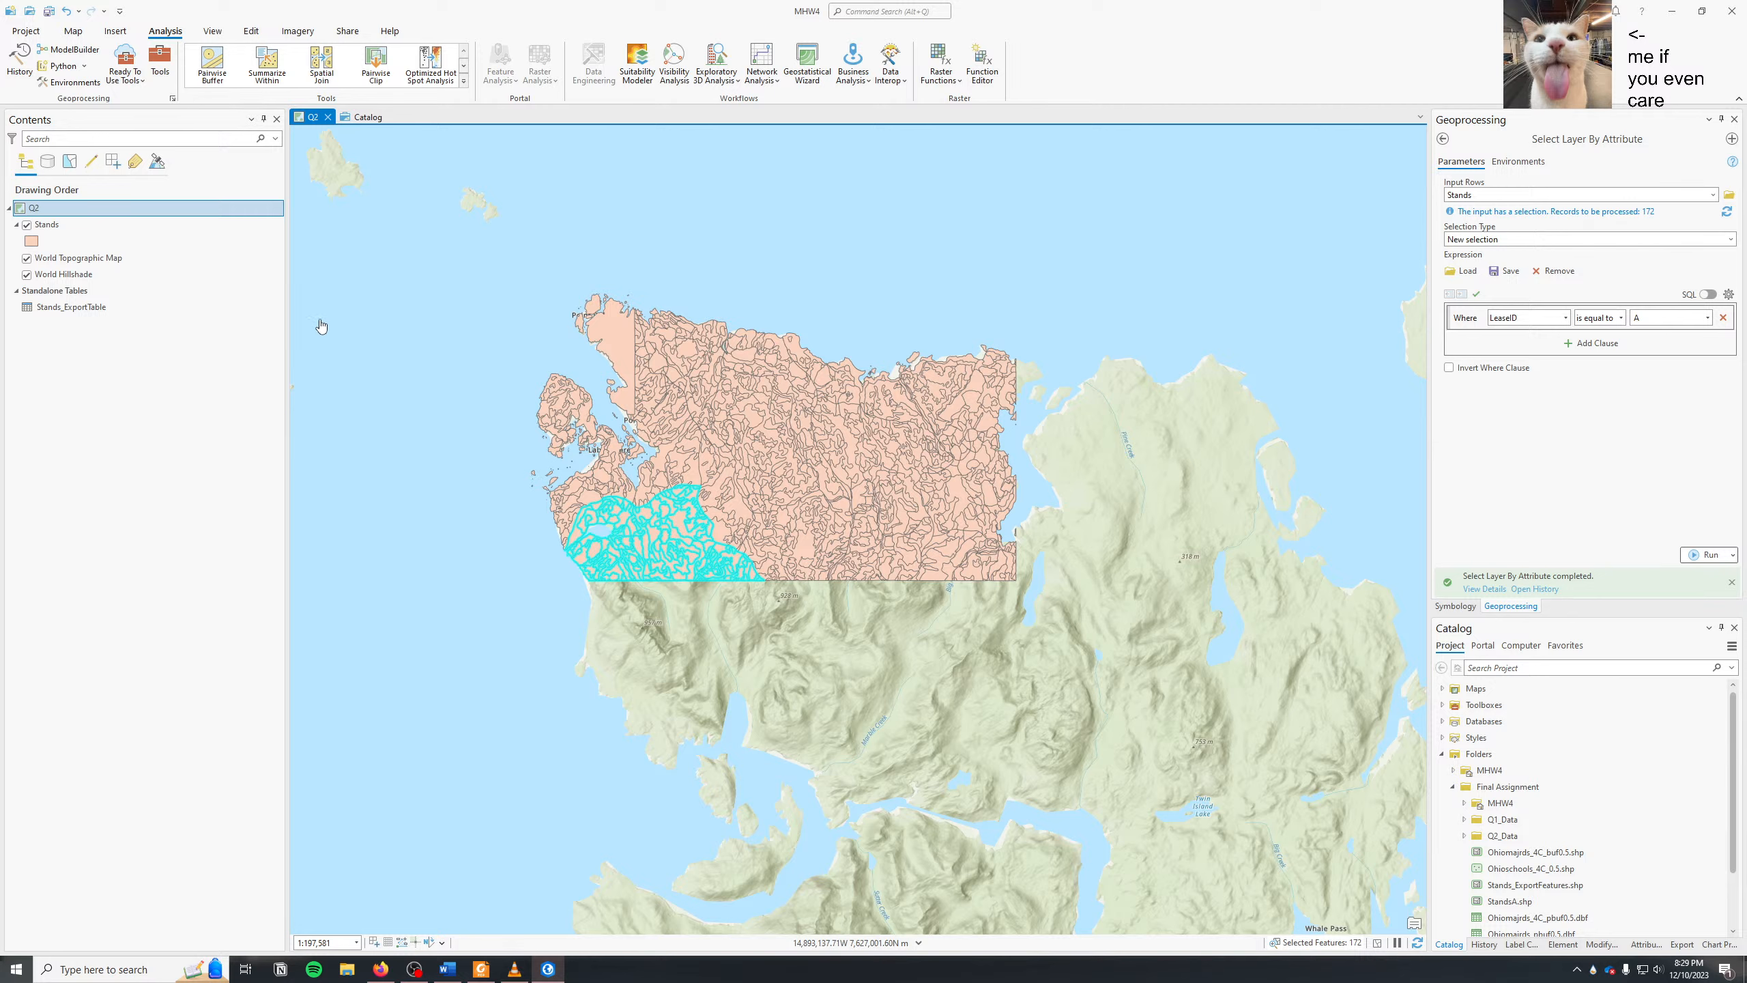
pyautogui.click(77, 39)
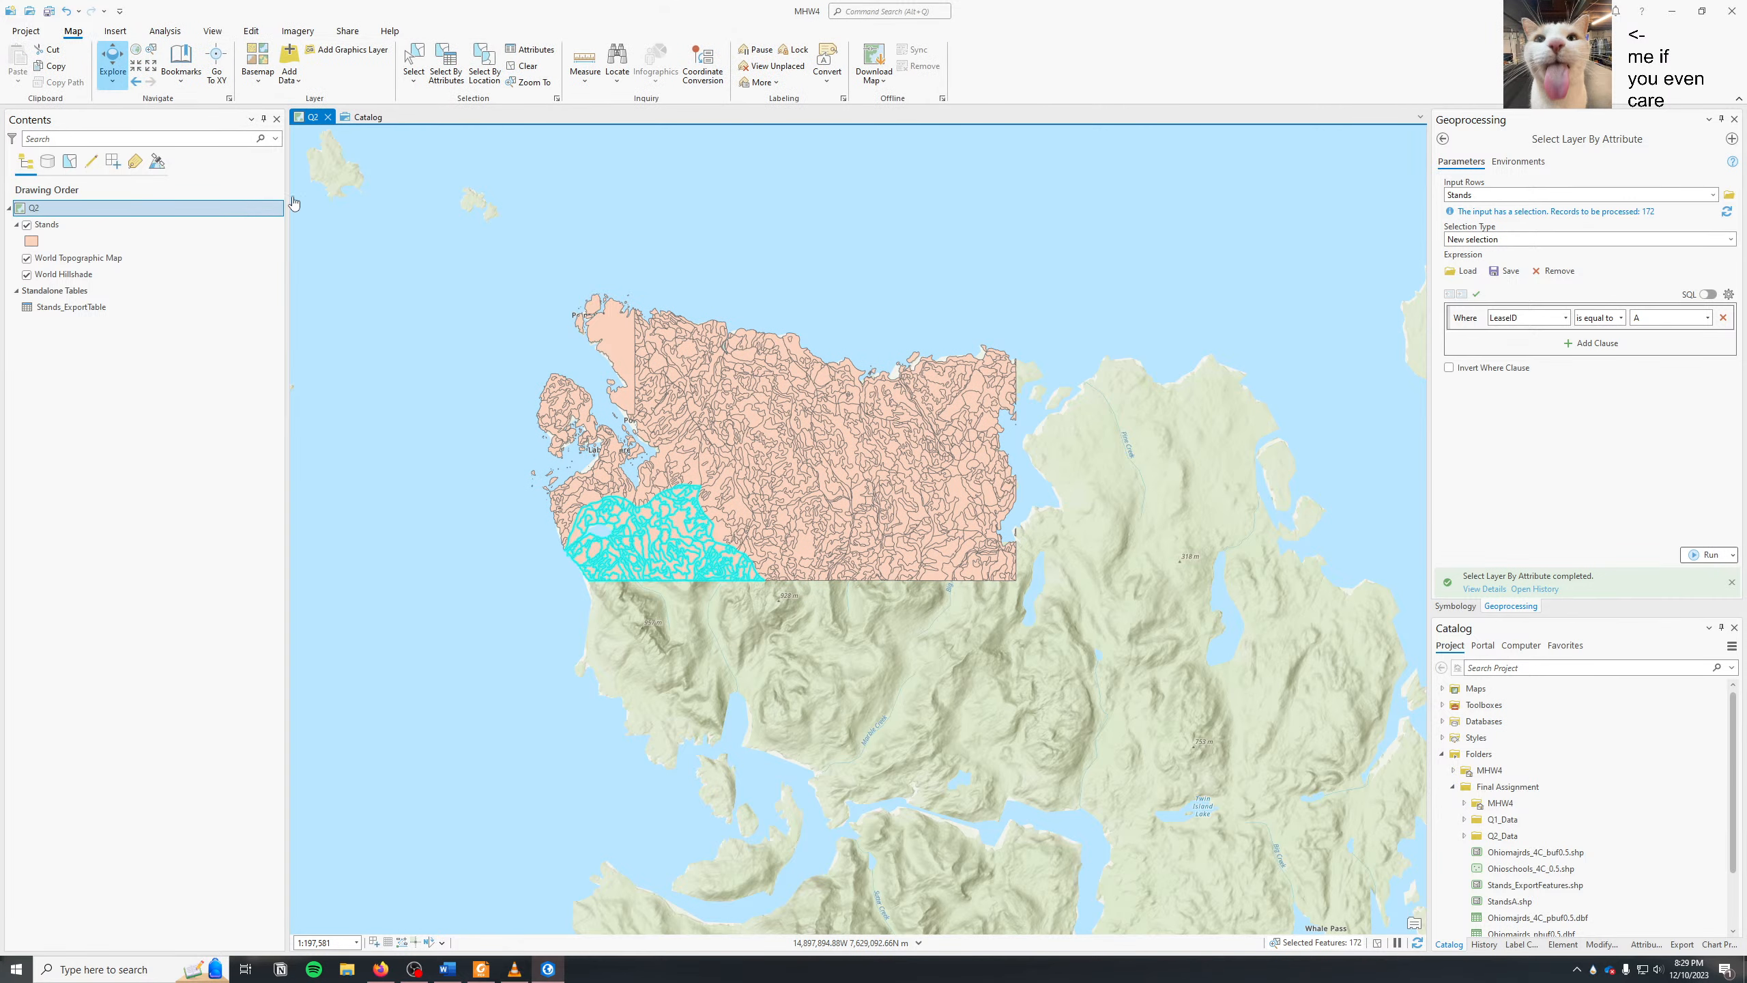
pyautogui.click(80, 228)
pyautogui.rightClick(80, 229)
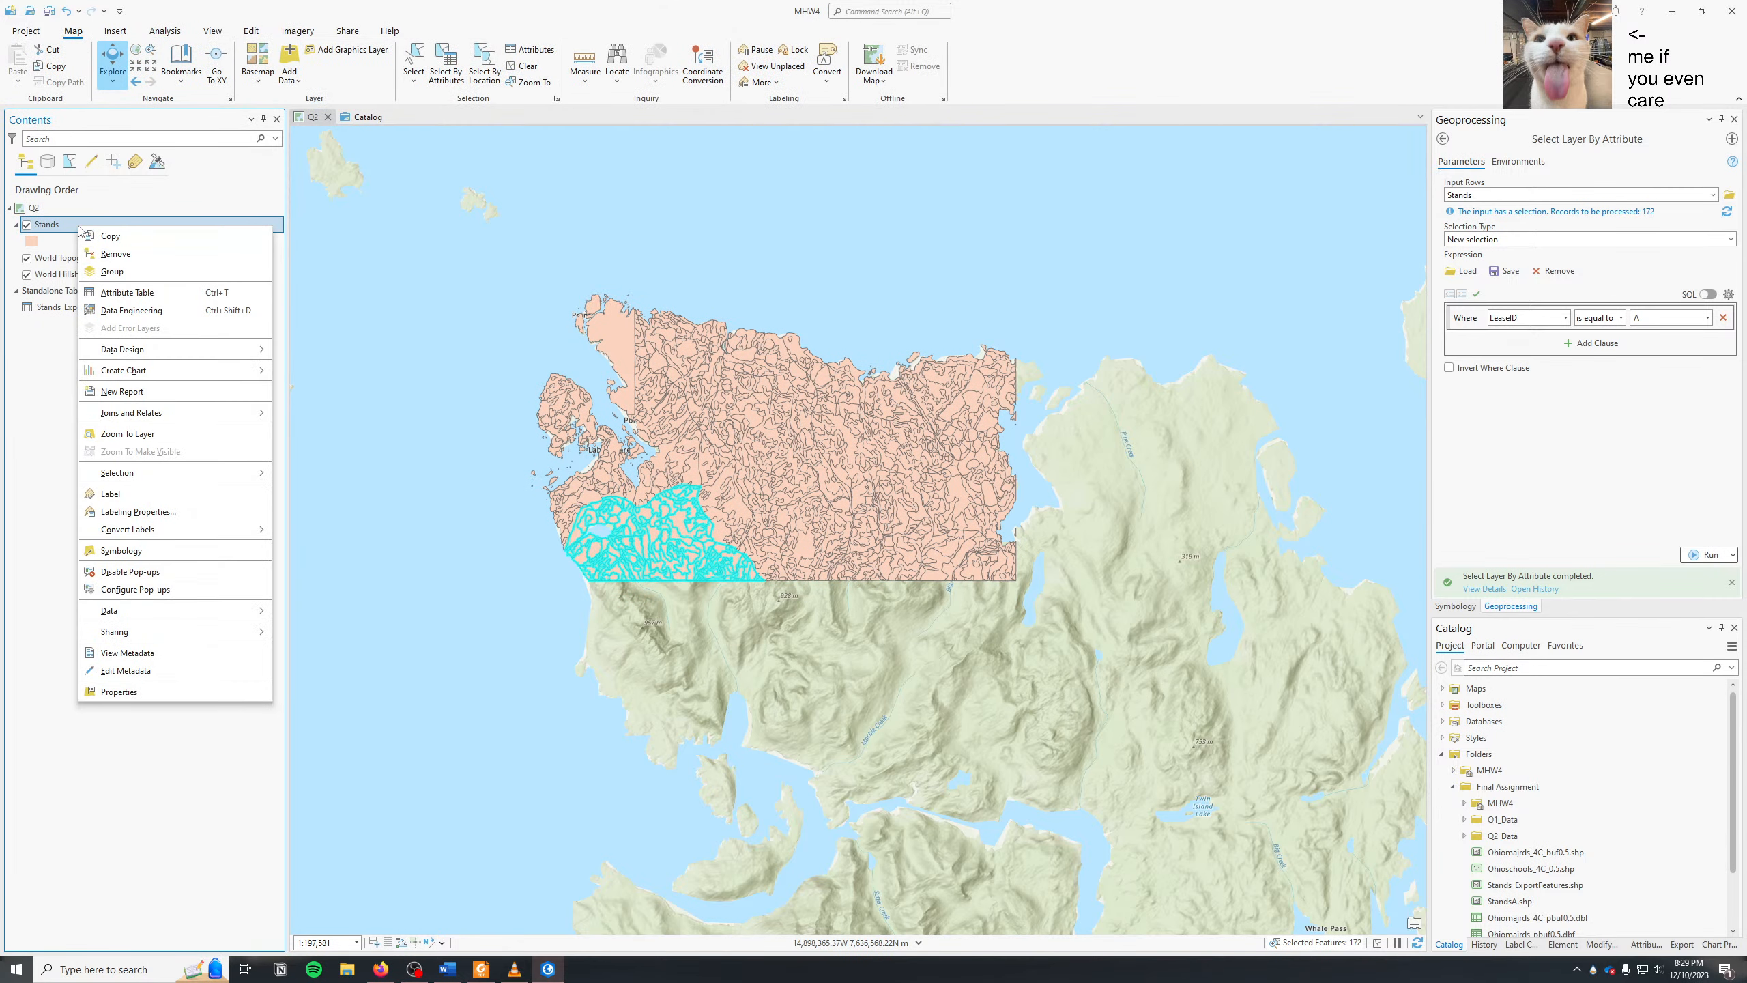
pyautogui.moveTo(206, 610)
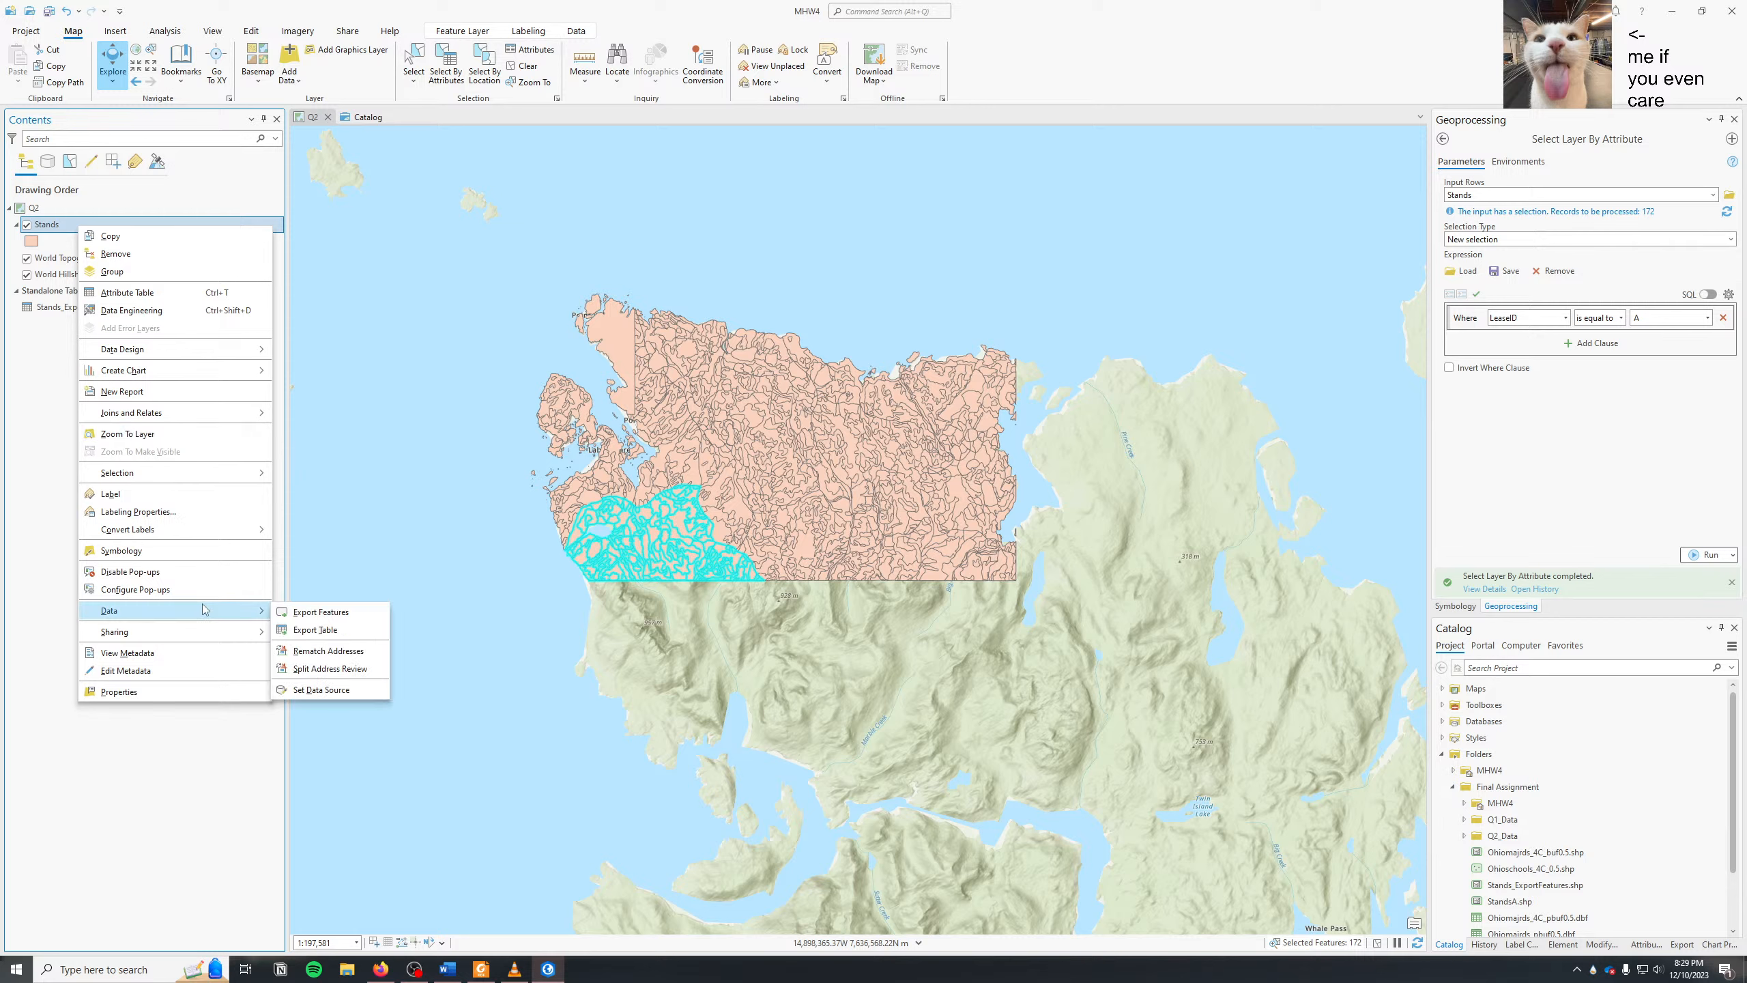
pyautogui.click(320, 612)
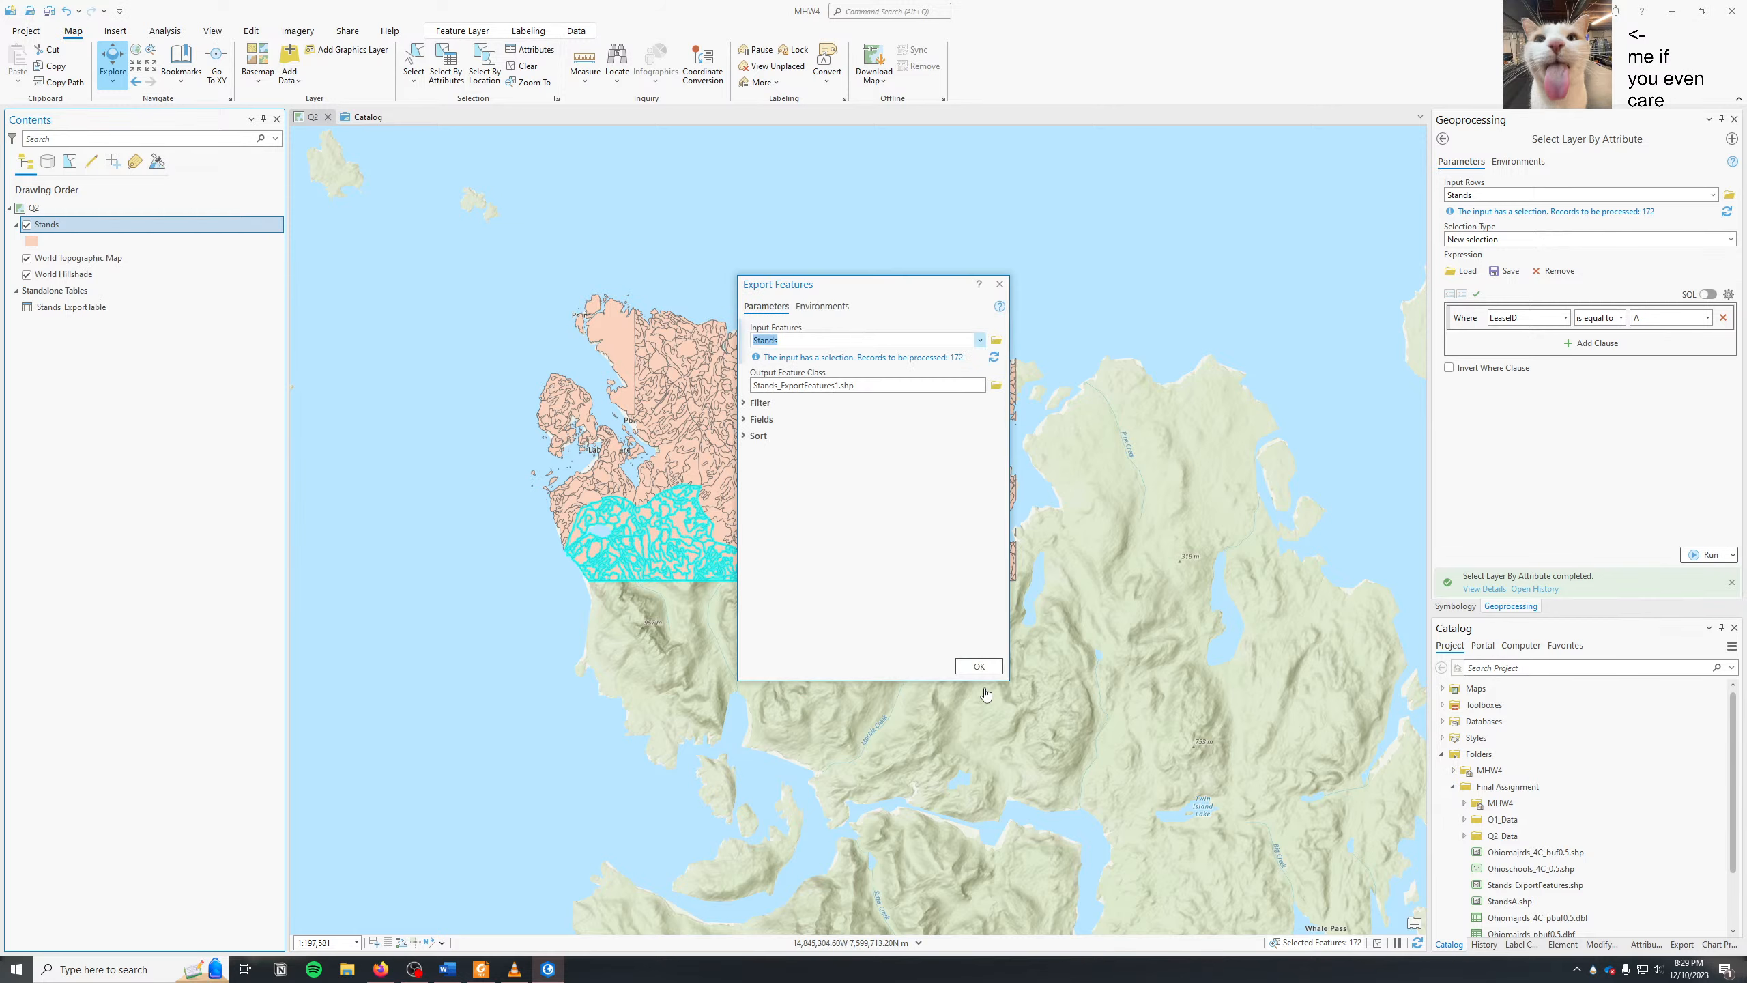
pyautogui.click(980, 667)
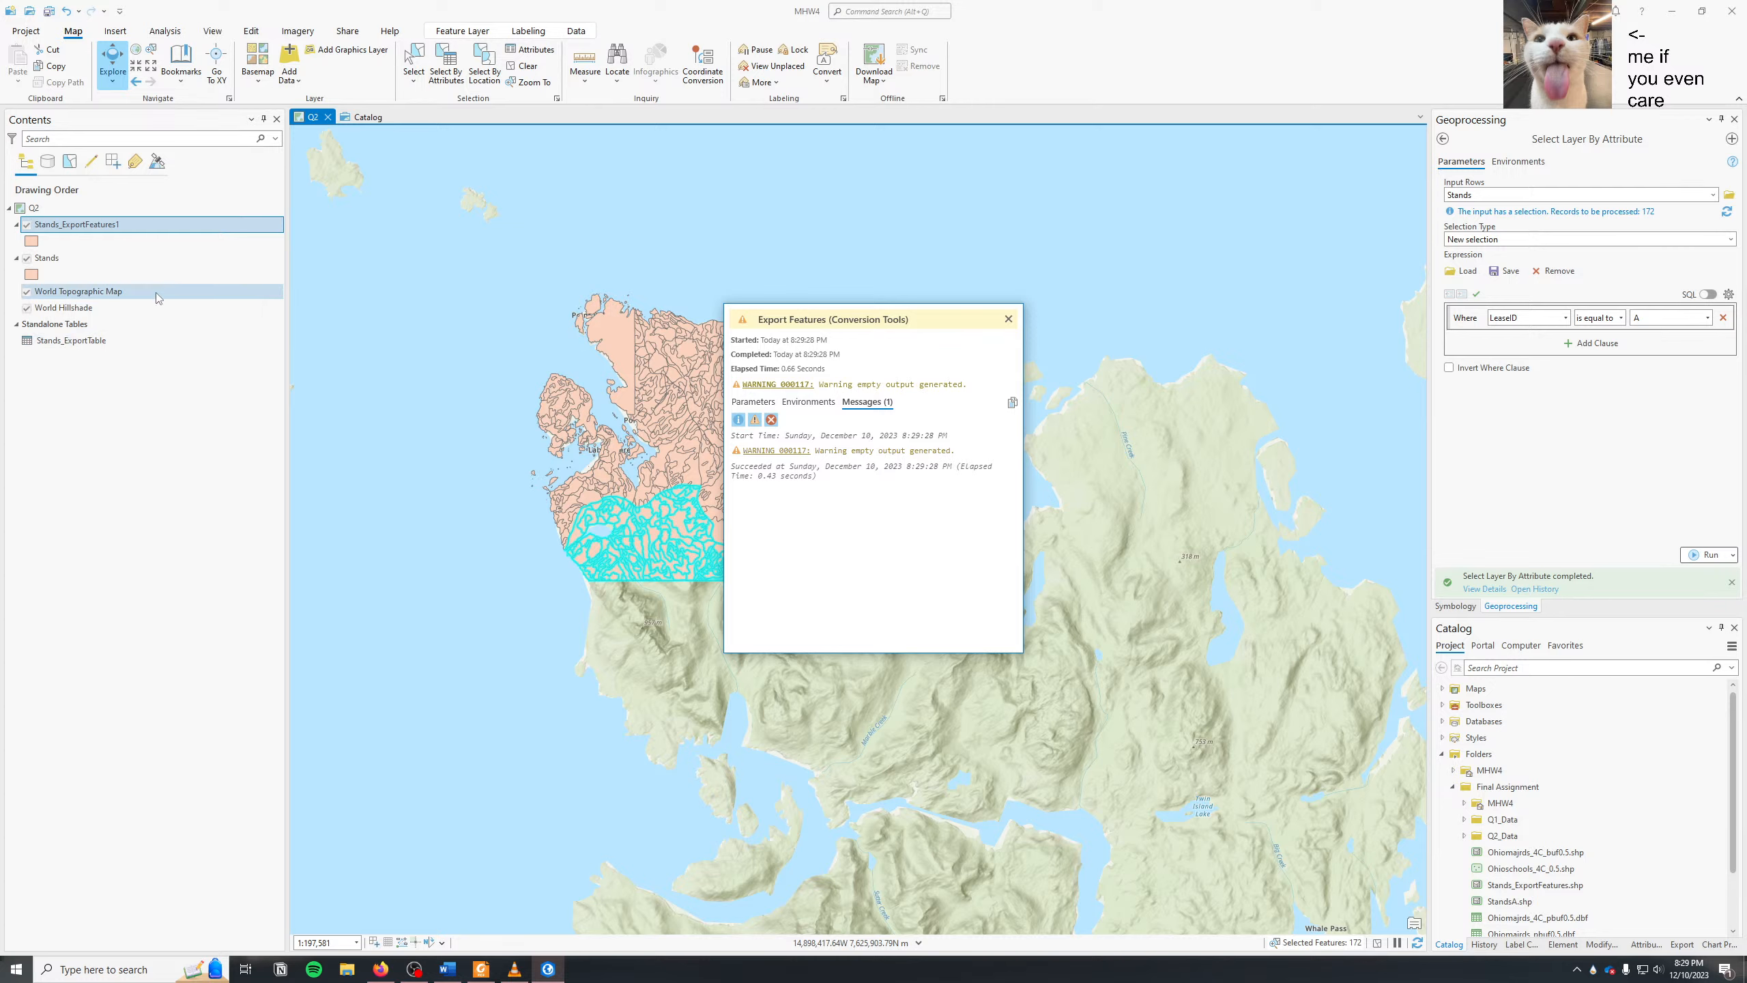
# - Read the Esri help page on warning 000117 for causes of empty output, and return to ArcGIS Pro to dismiss the export message
pyautogui.click(799, 387)
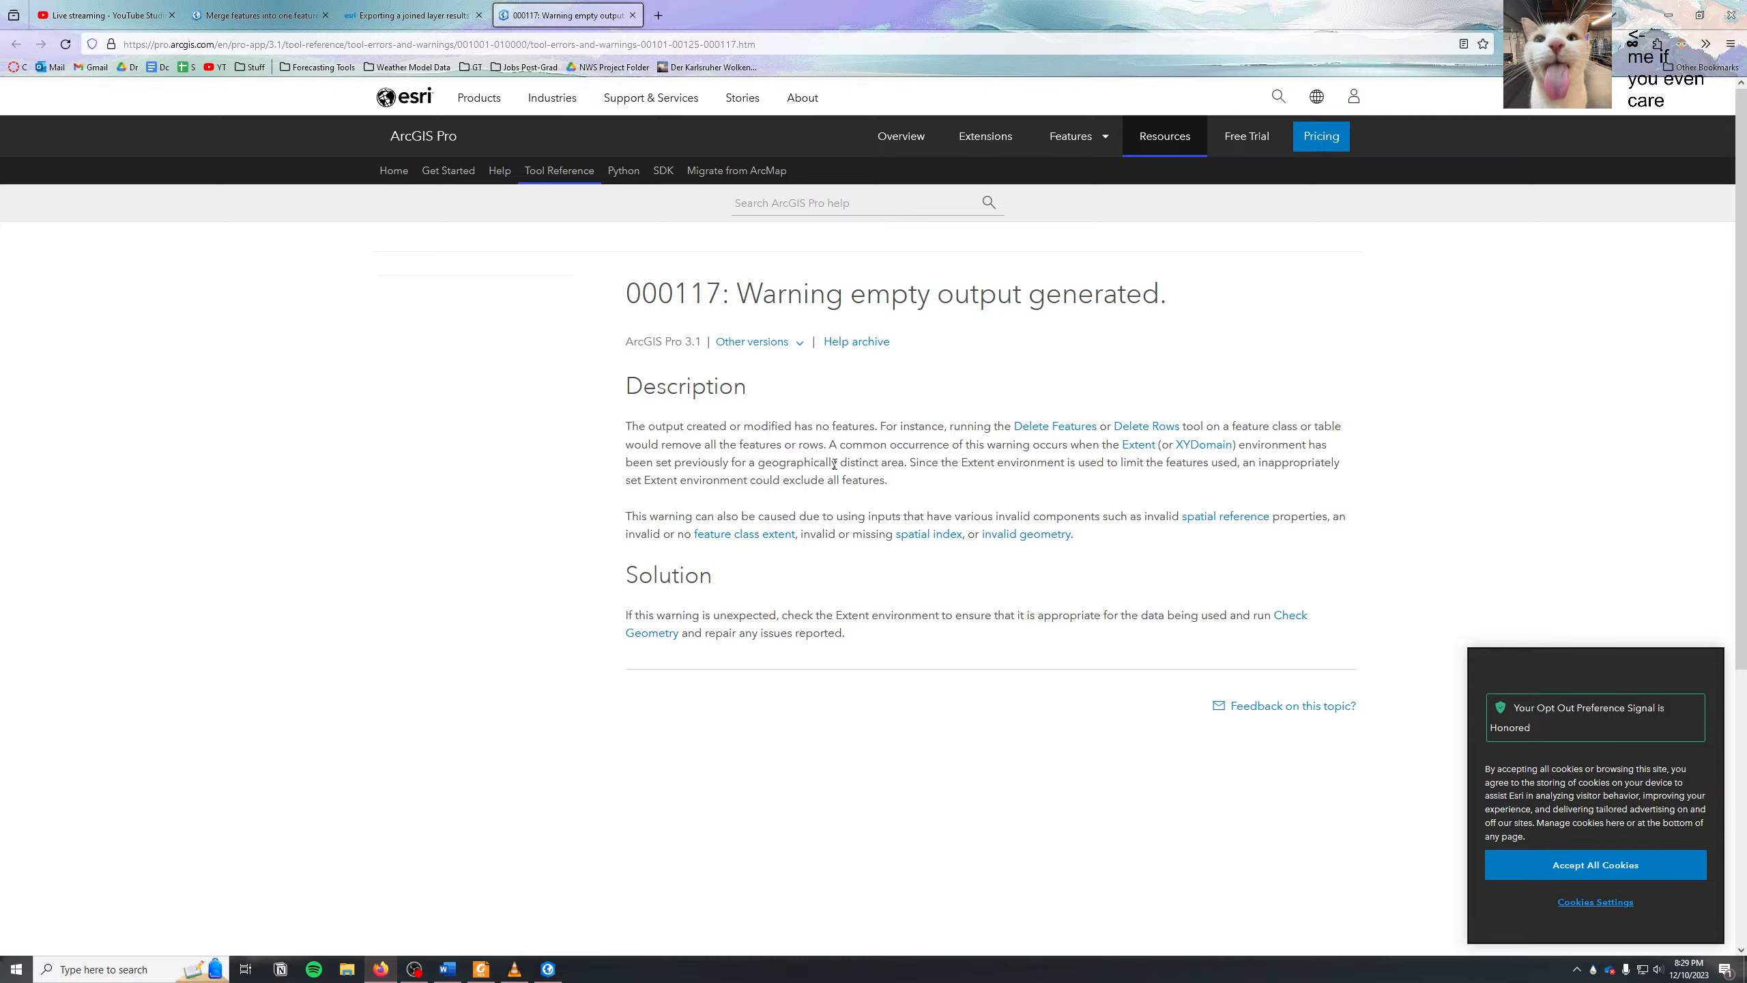
pyautogui.moveTo(832, 445); pyautogui.dragTo(908, 466)
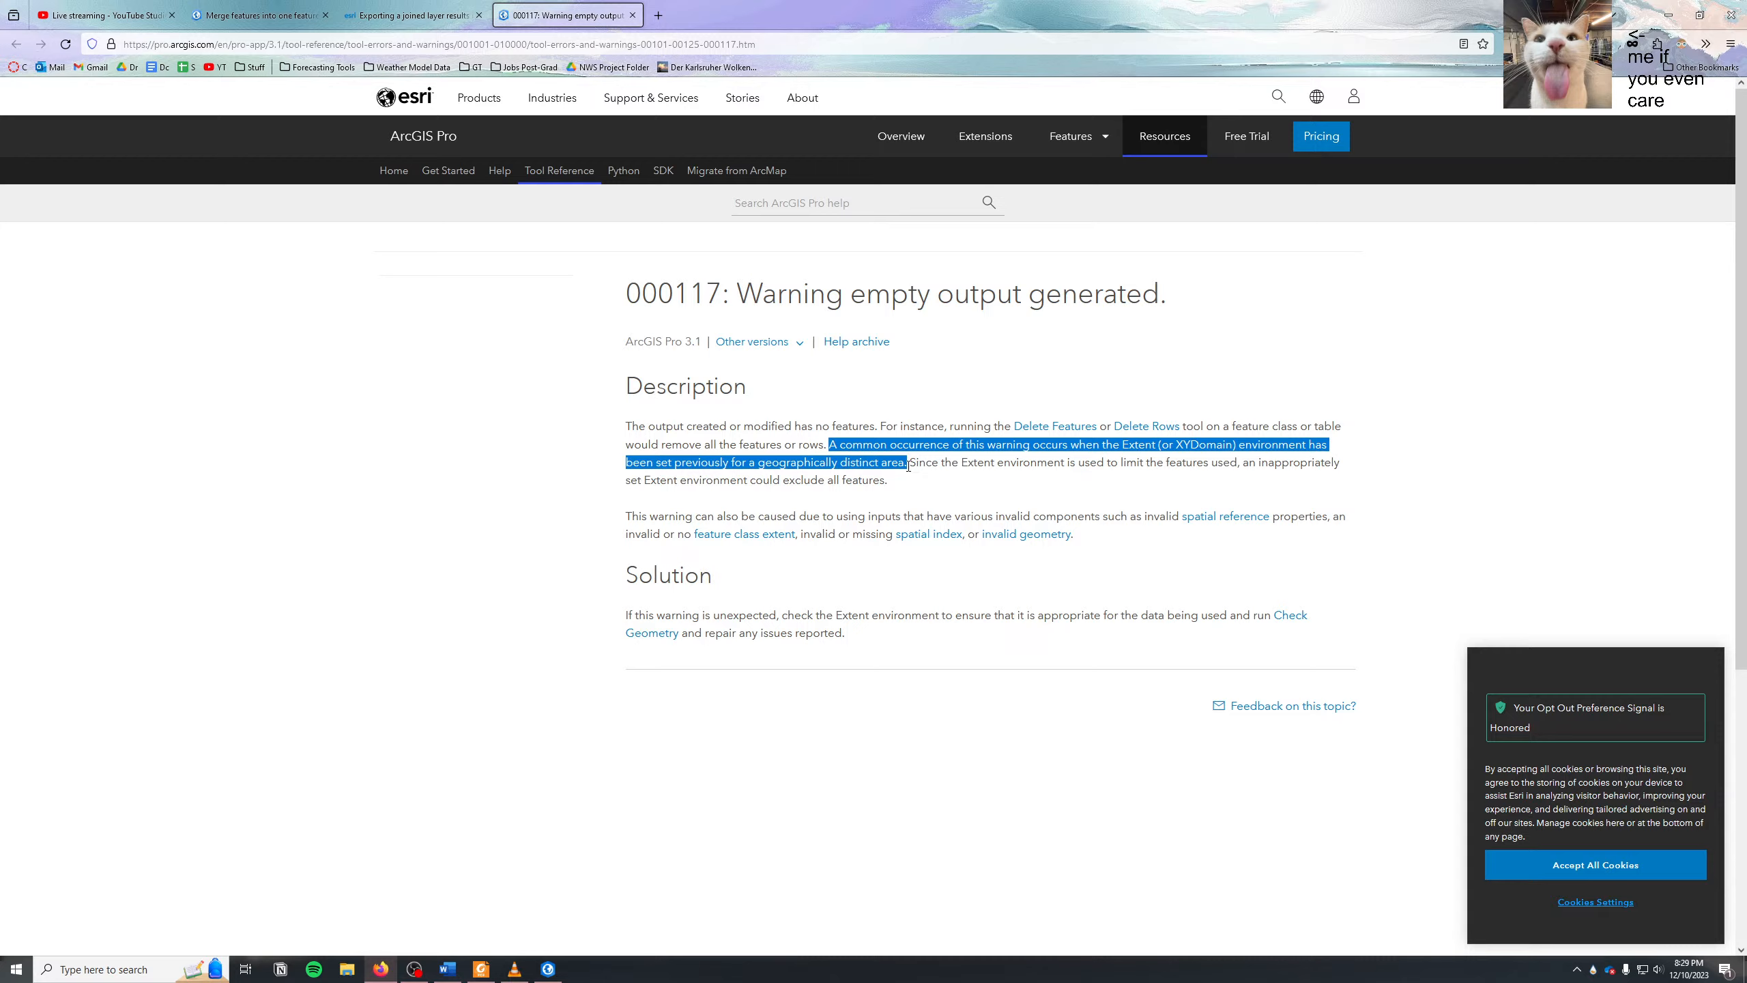
pyautogui.click(920, 463)
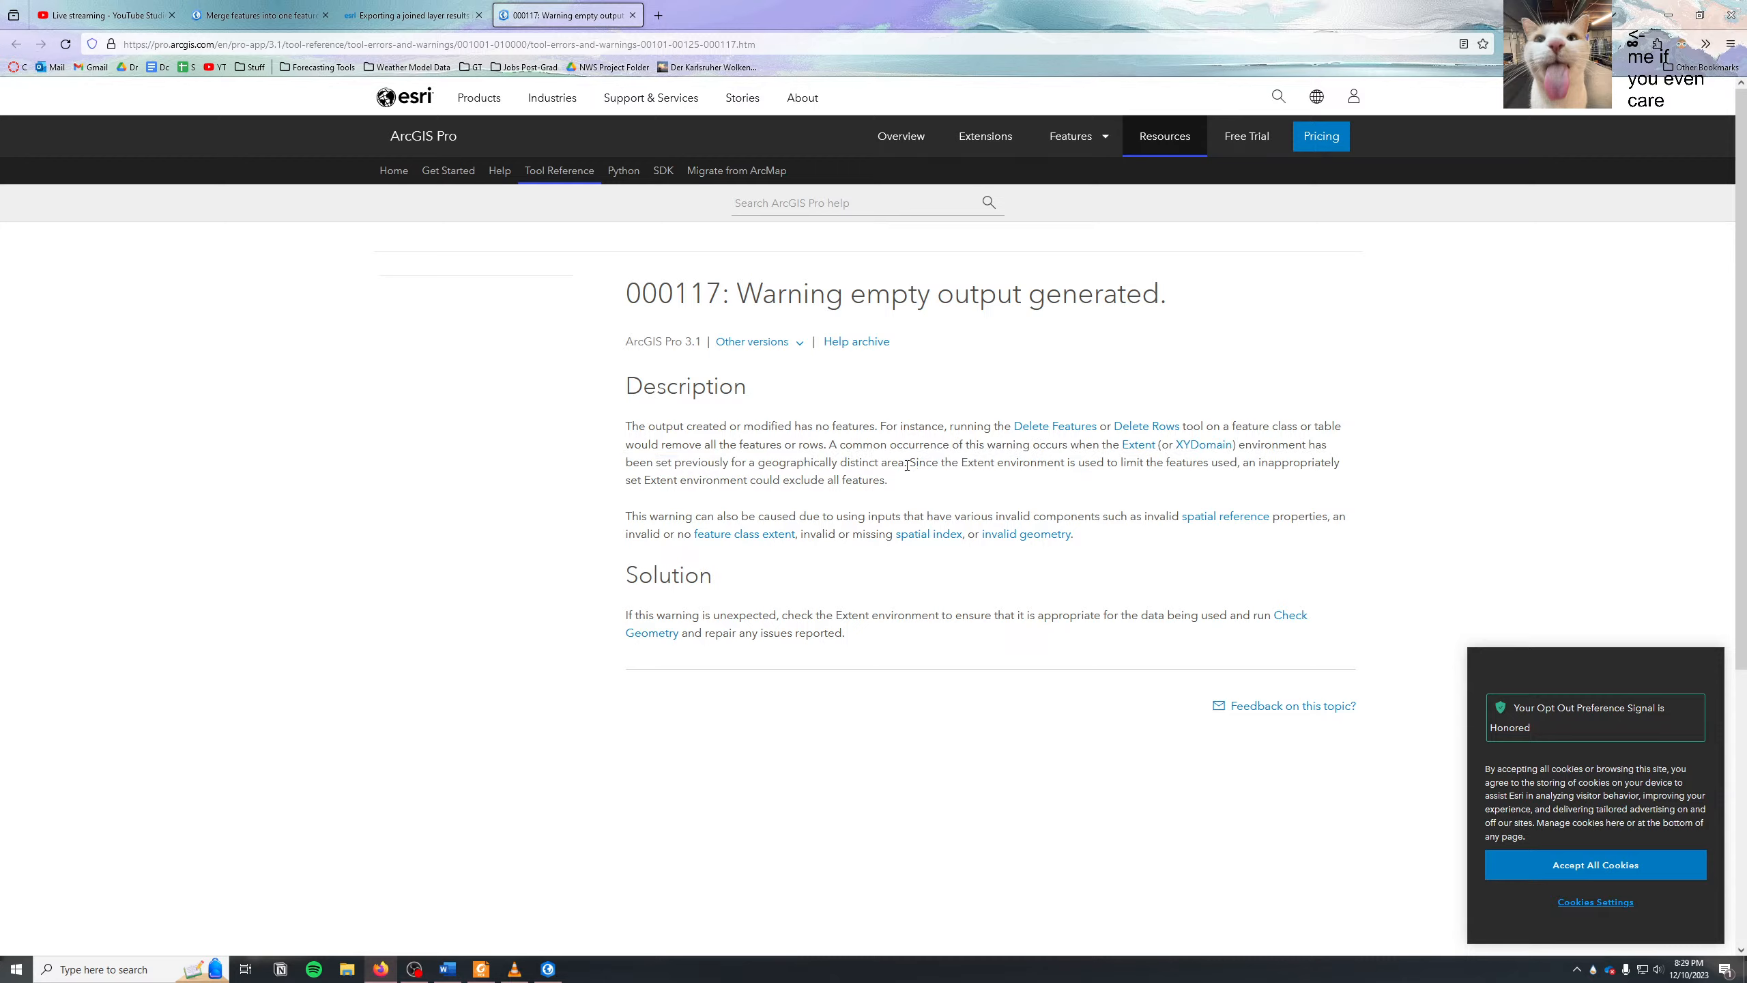
pyautogui.moveTo(912, 463); pyautogui.dragTo(911, 486)
pyautogui.click(909, 489)
pyautogui.hotkey('alt', 'Tab')
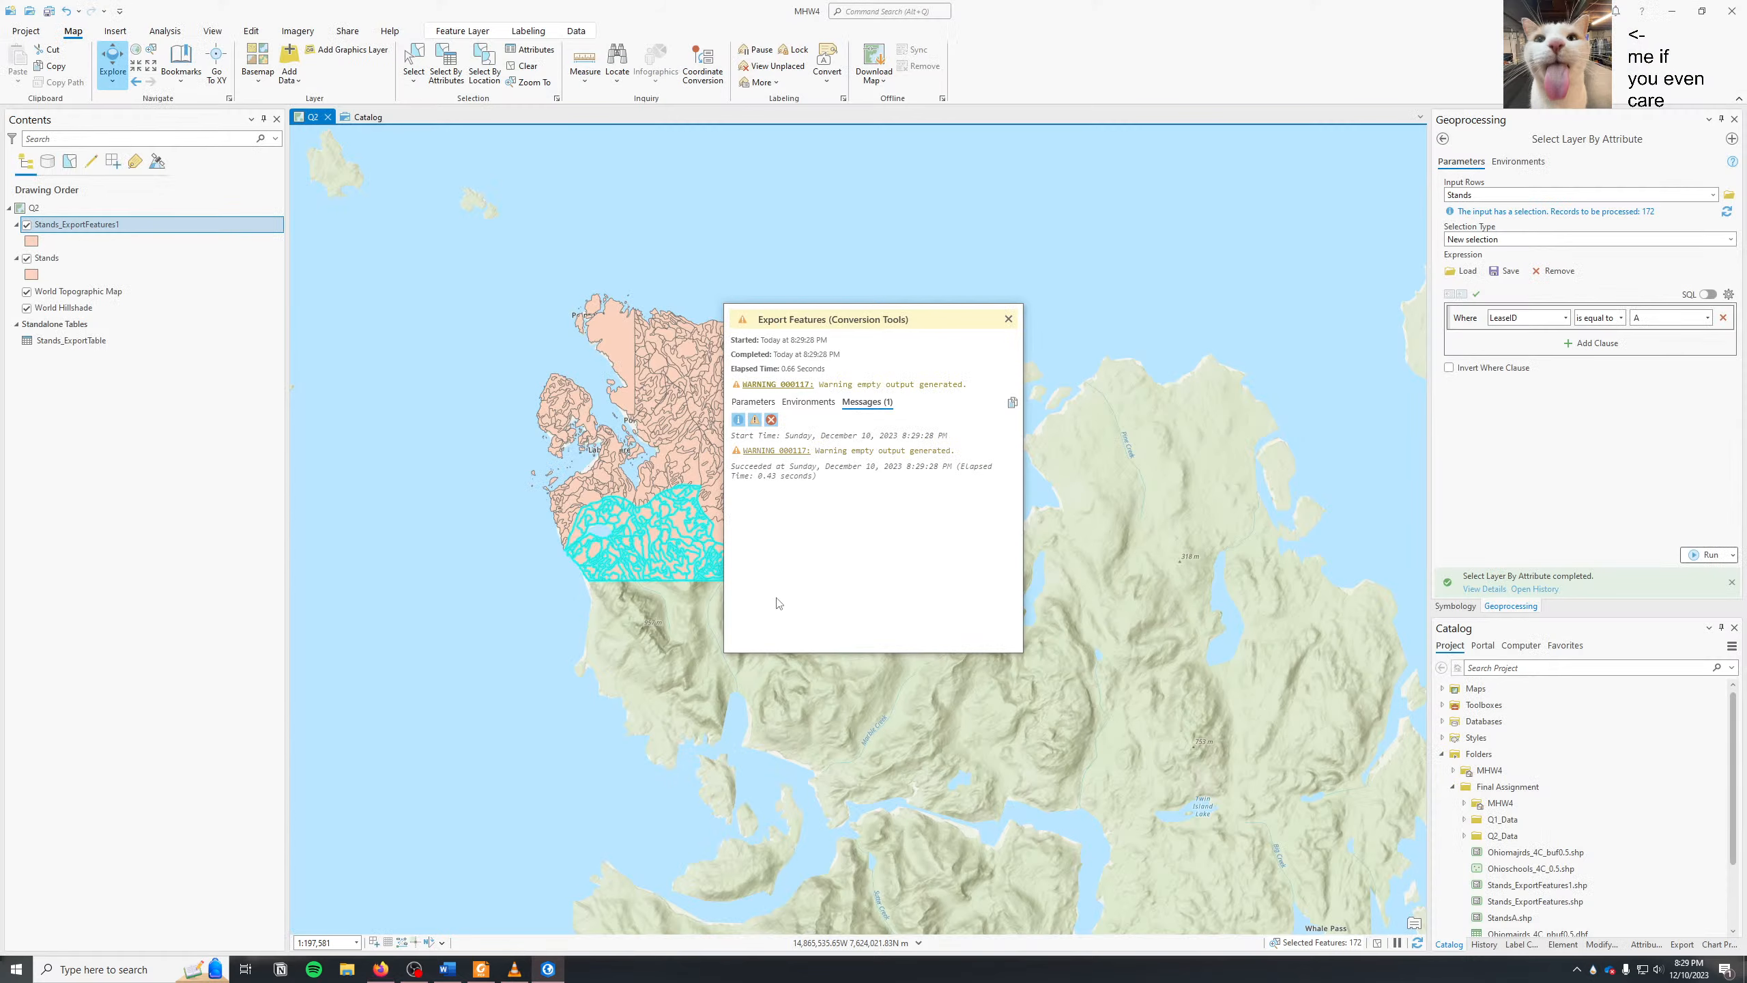
pyautogui.click(1014, 315)
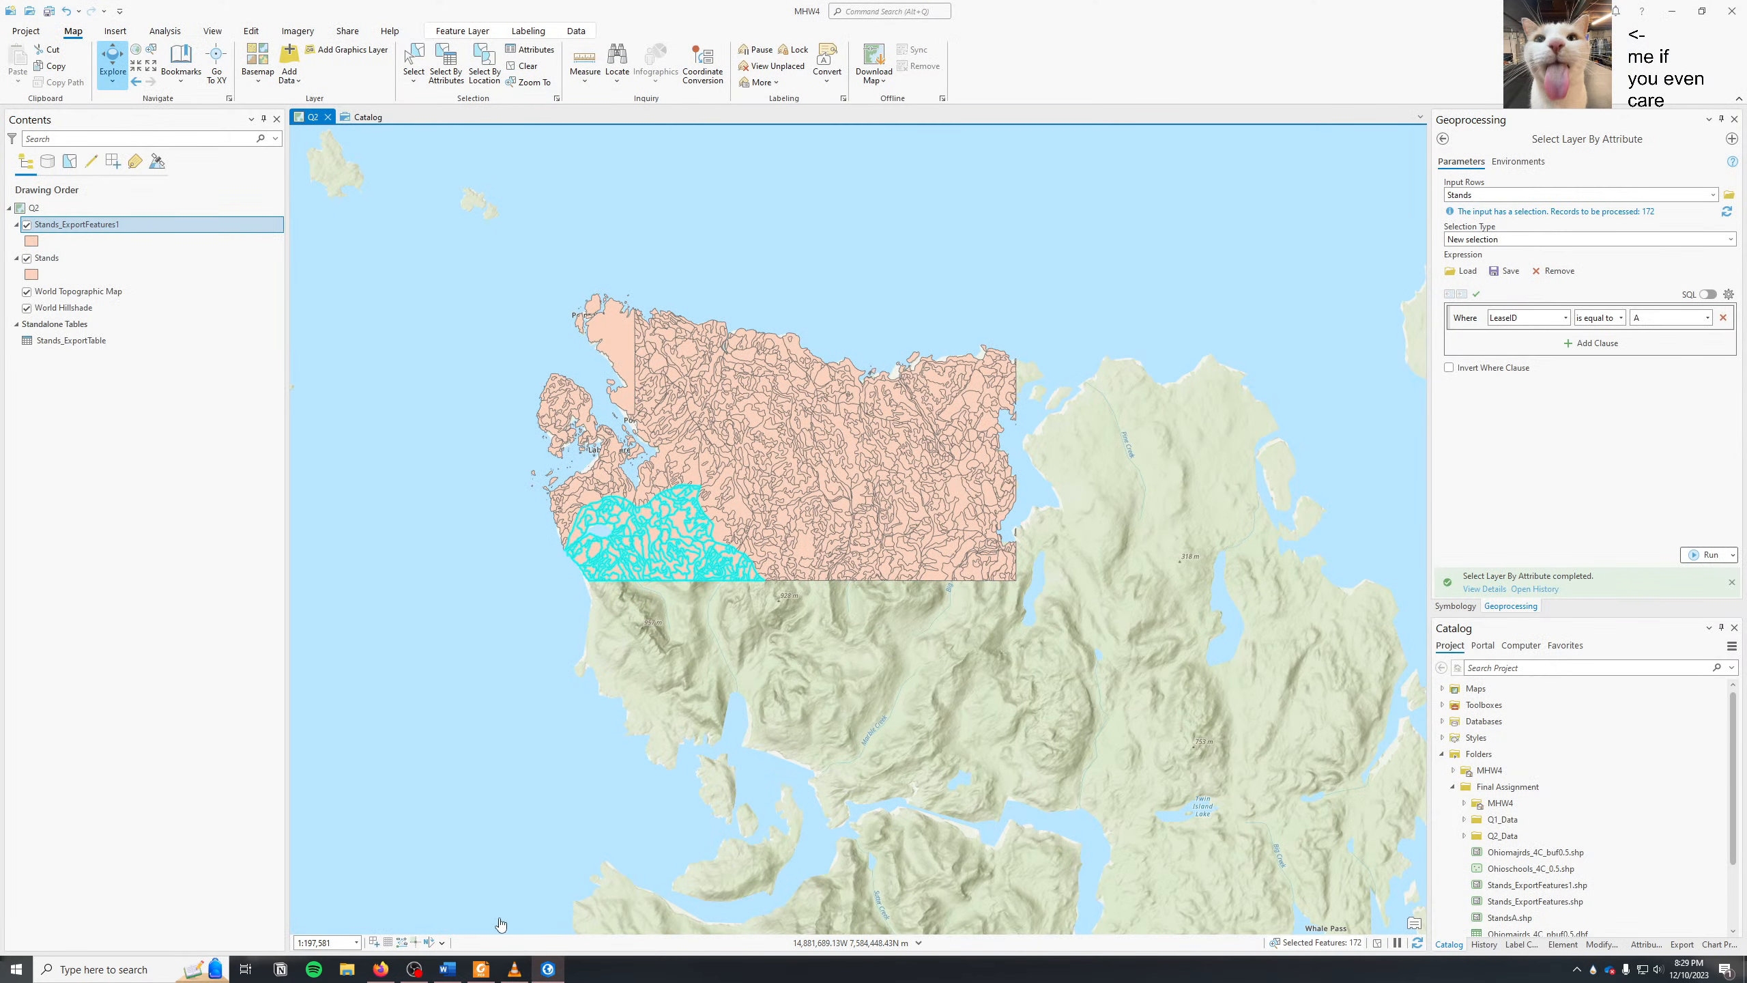
# - Review the Q2 instructions in the HW3 PDF in Foxit PDF Reader, and return to ArcGIS Pro
pyautogui.click(448, 969)
pyautogui.click(482, 970)
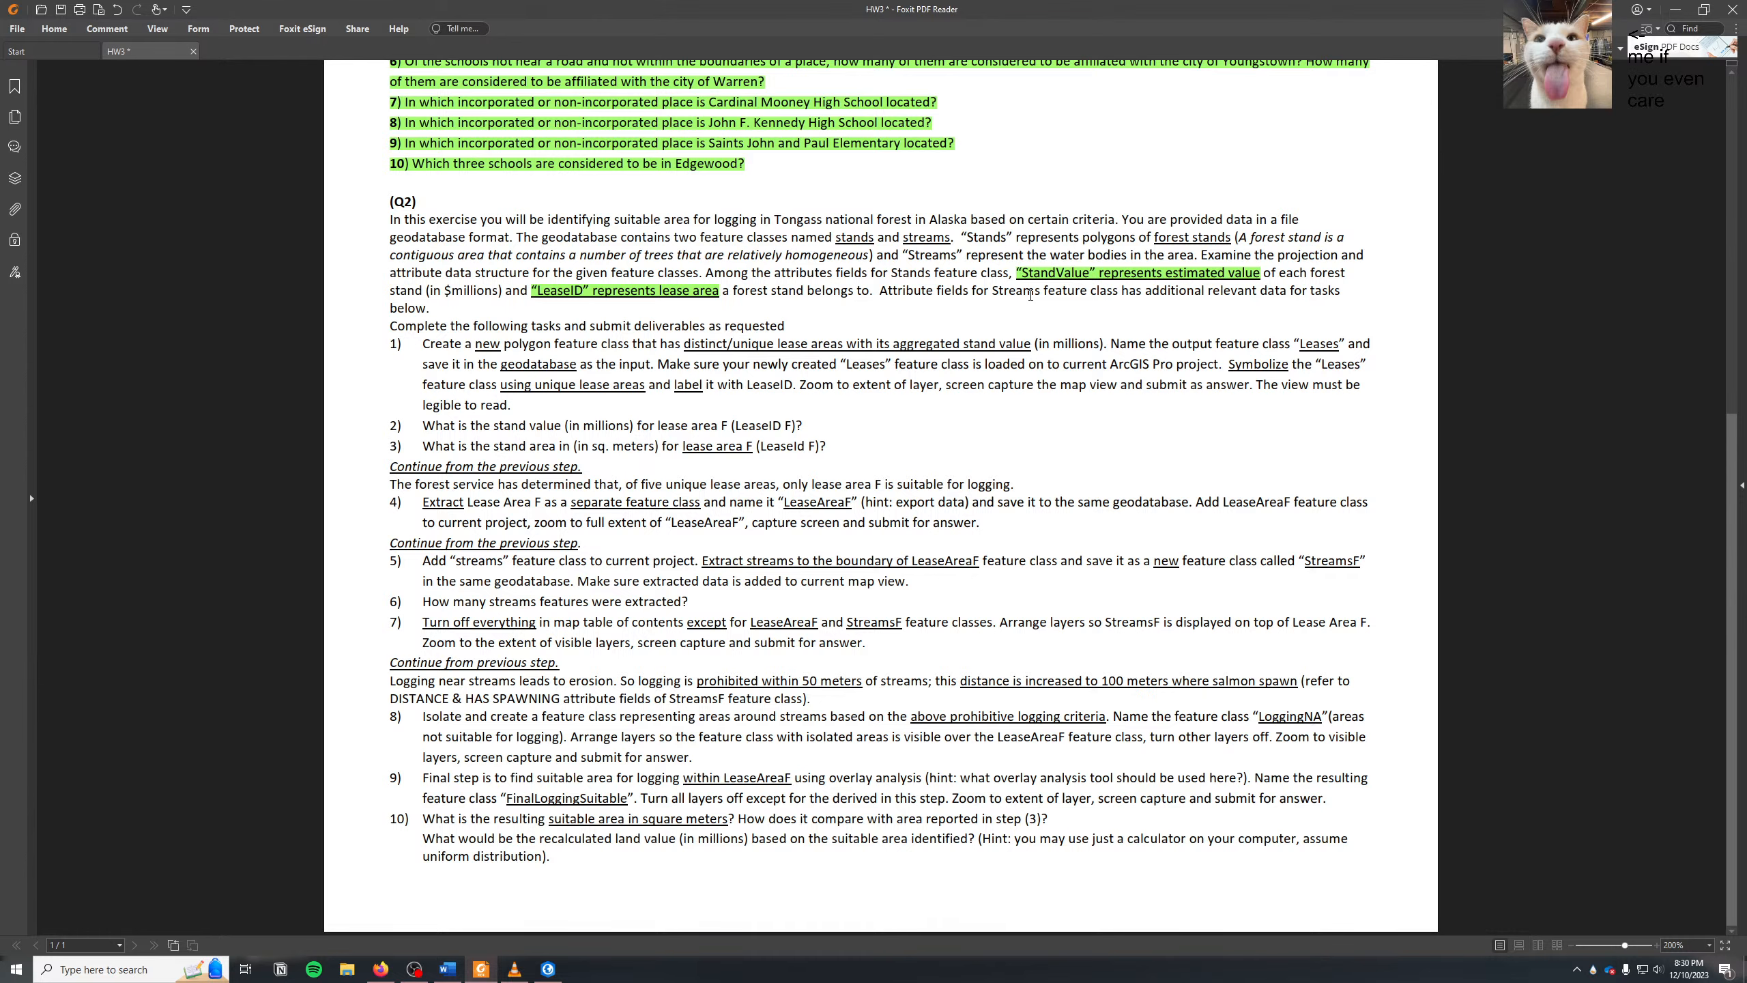
pyautogui.hotkey('alt', 'Tab')
pyautogui.hotkey('alt', 'Tab')
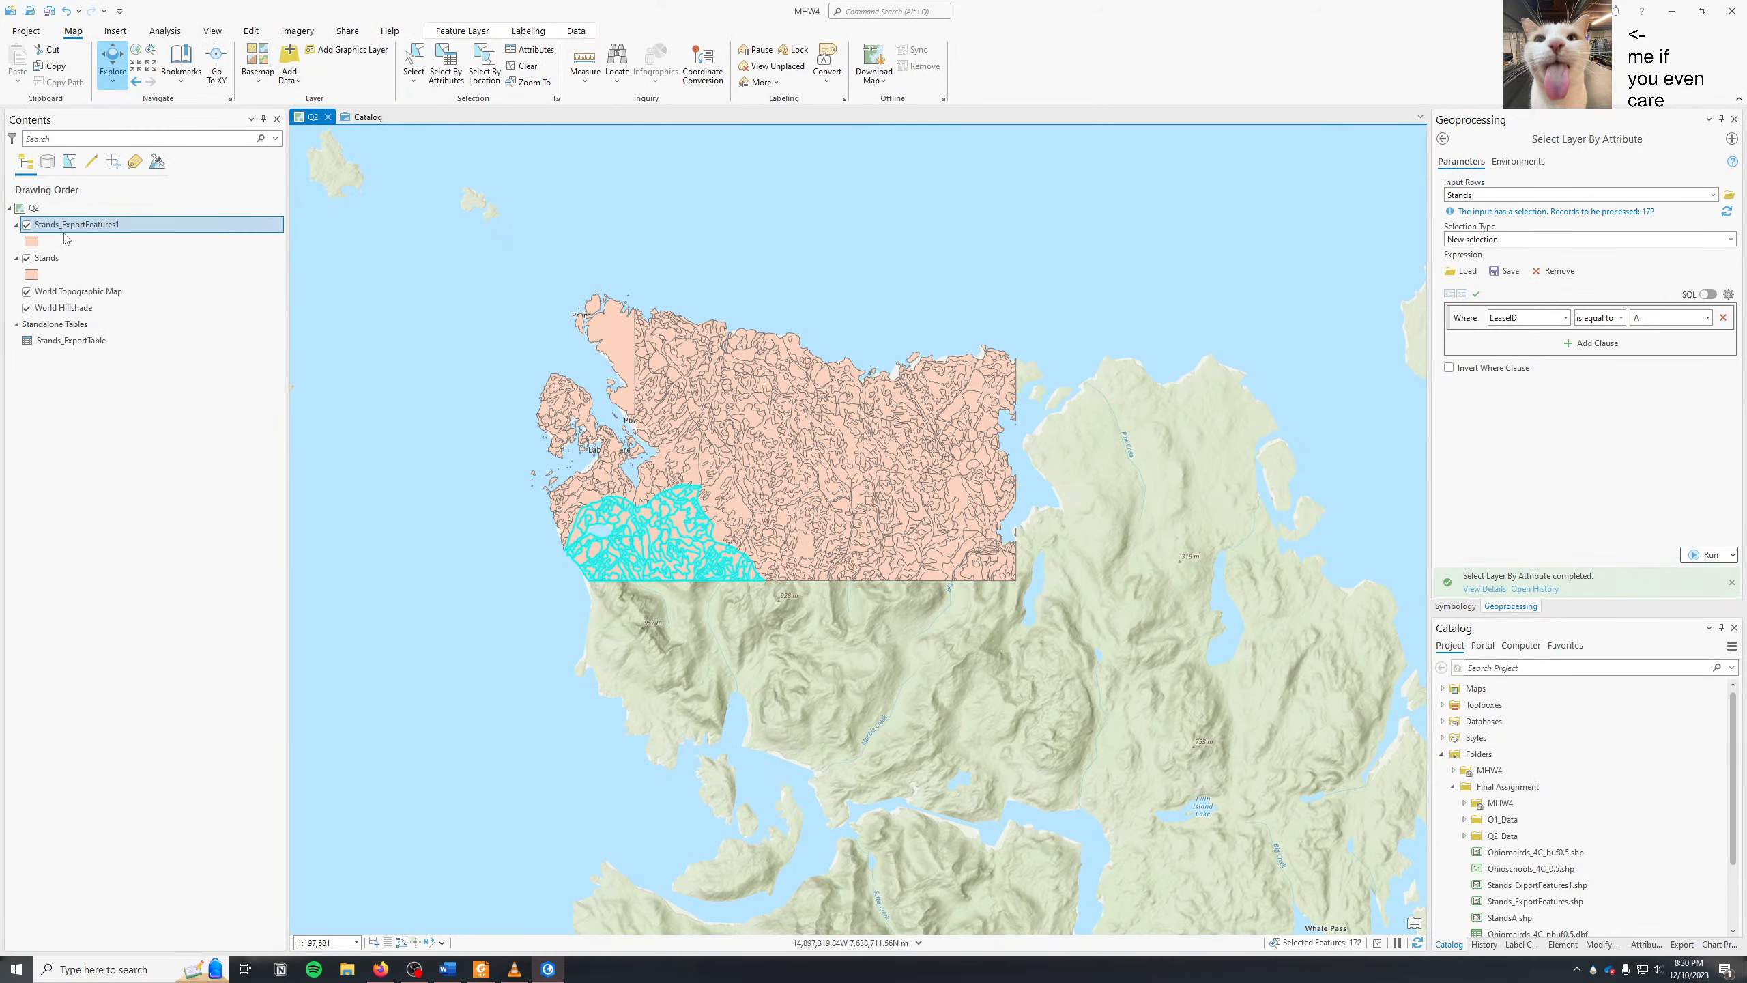
# - Remove the Stands_ExportFeatures1 layer and the Stands_ExportTable standalone table from the Q2 map
pyautogui.rightClick(58, 230)
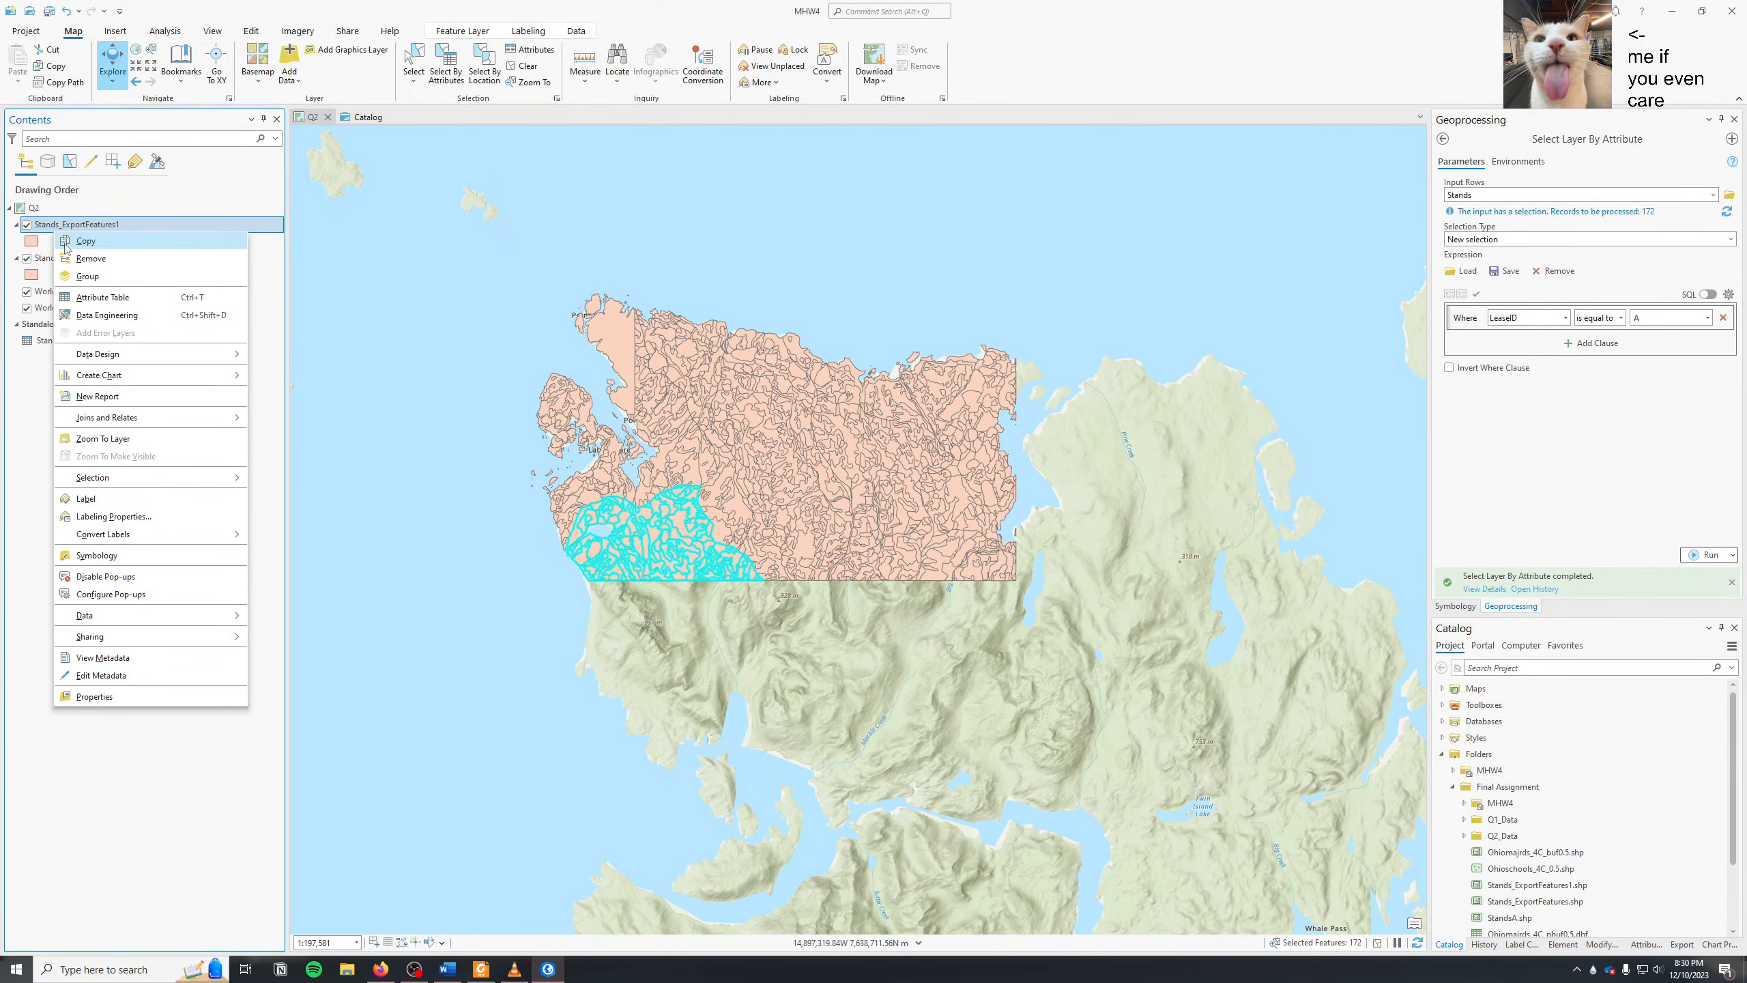
pyautogui.click(91, 259)
pyautogui.rightClick(82, 309)
pyautogui.click(100, 328)
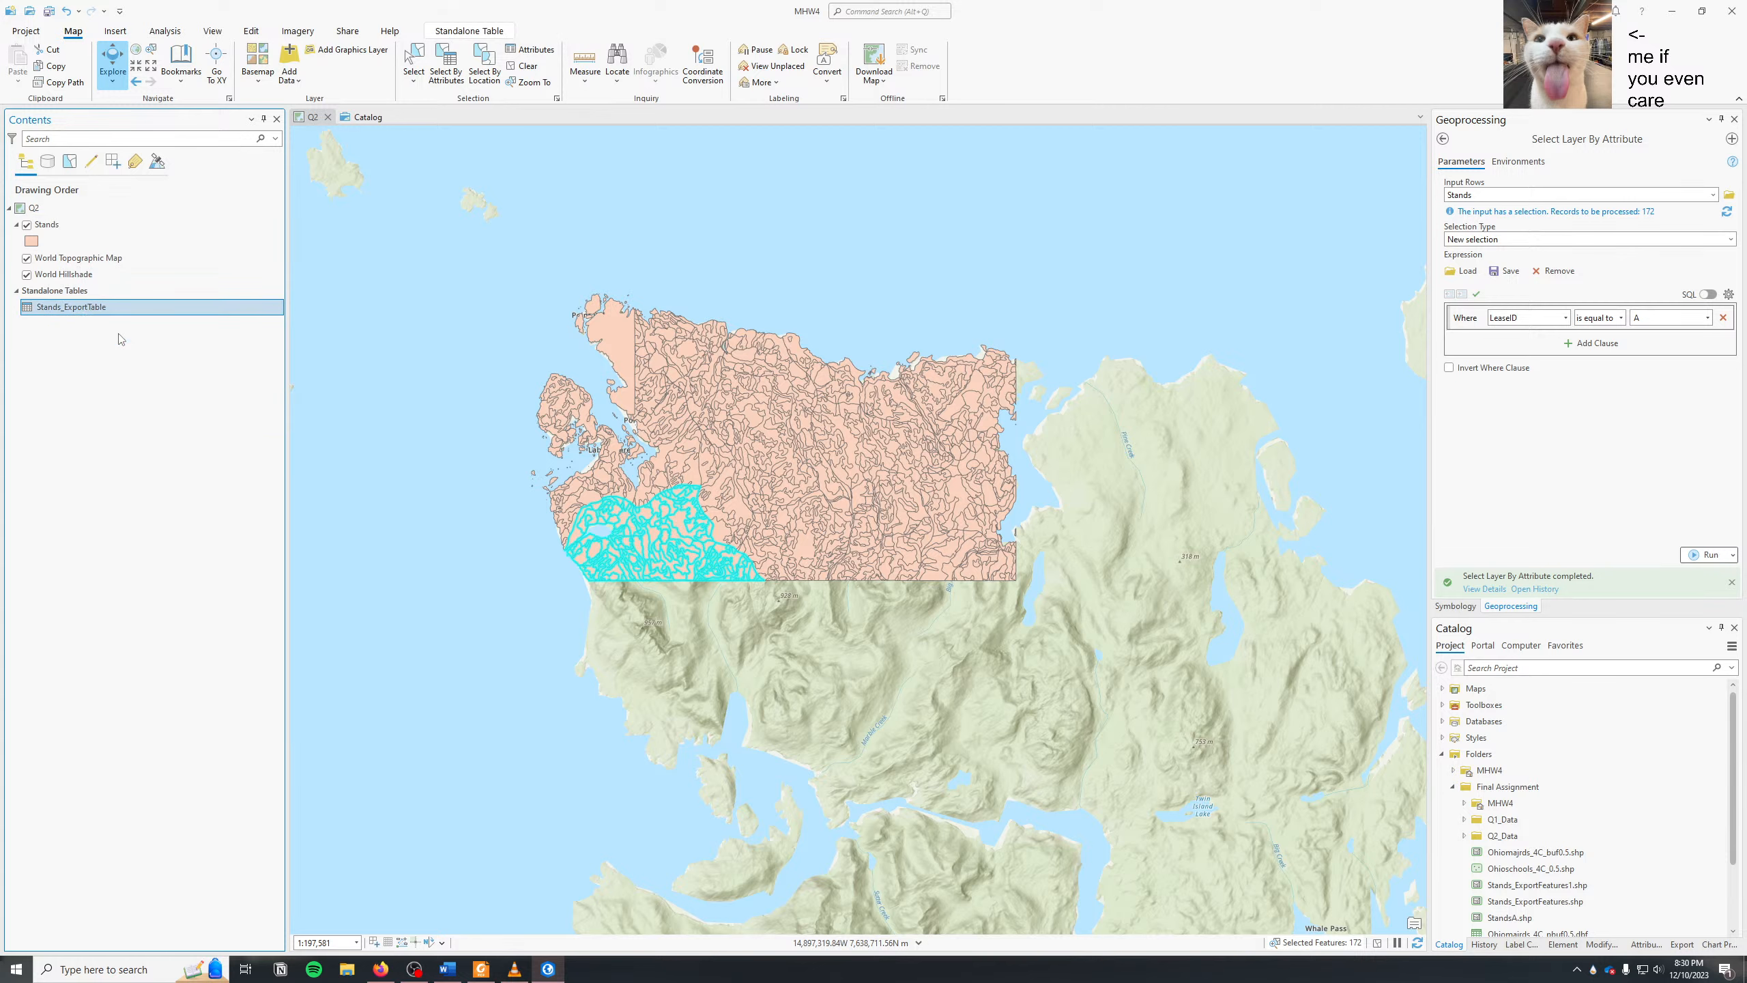
# - Examine the extent and spatial reference of the Stands layer's data source in its layer properties
pyautogui.rightClick(89, 231)
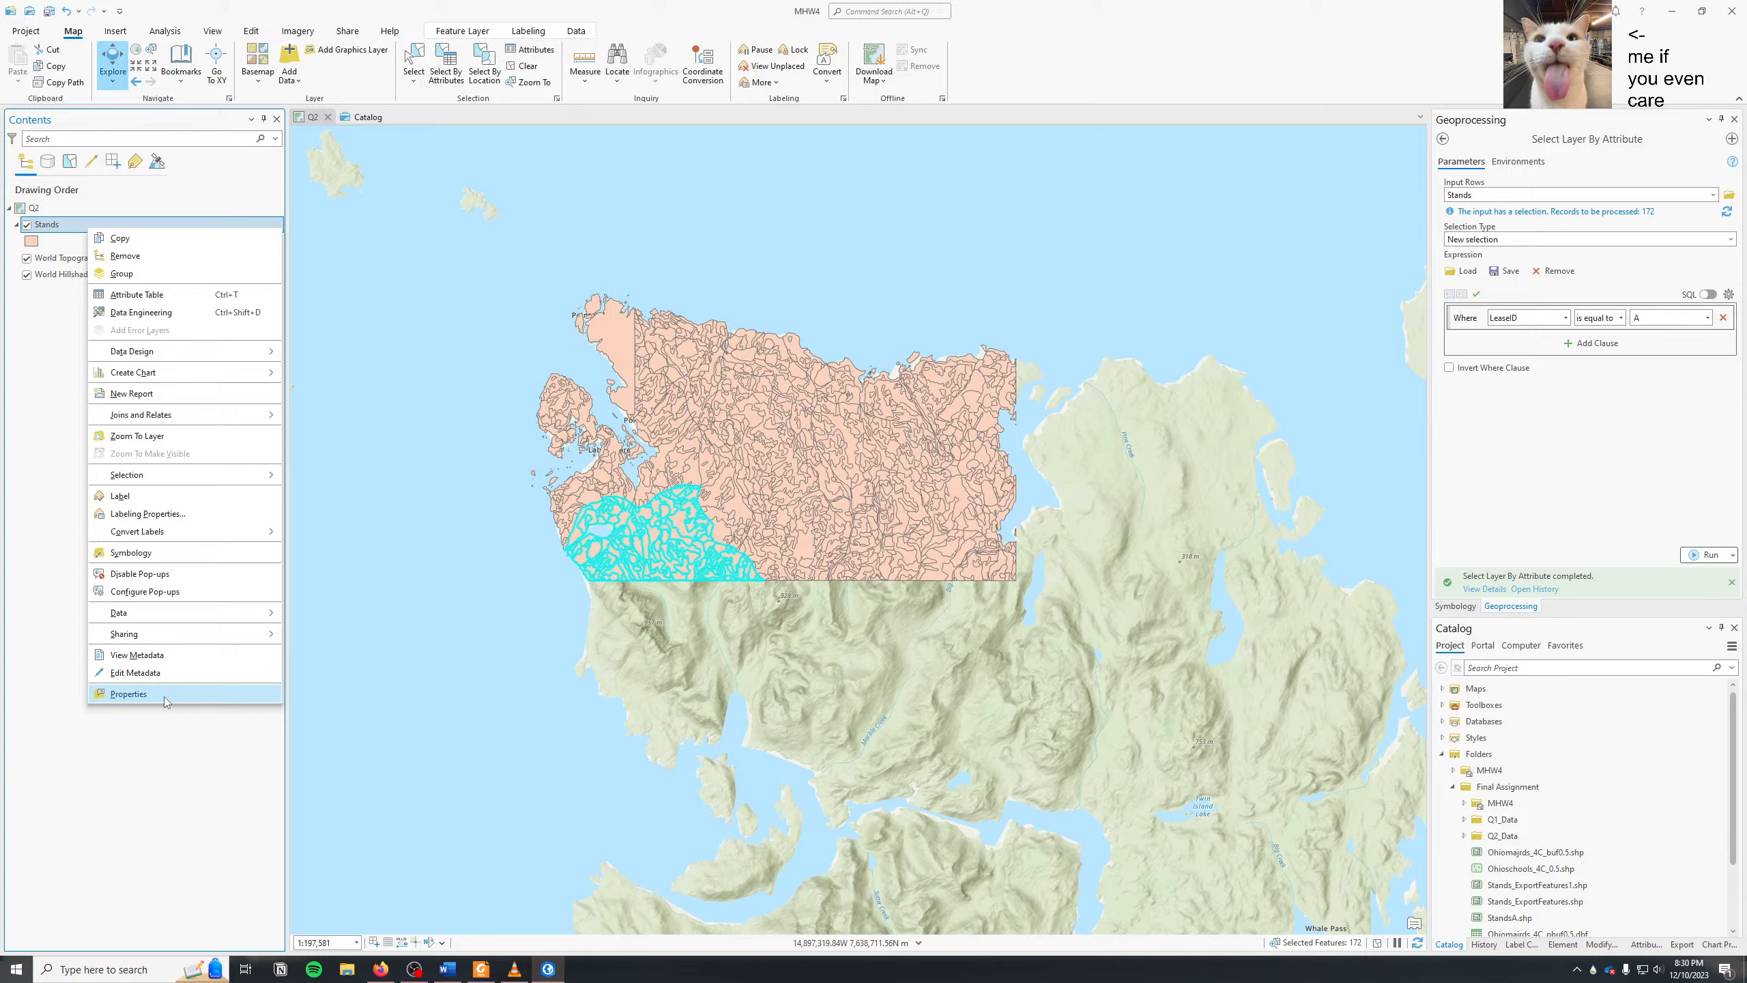
pyautogui.click(129, 693)
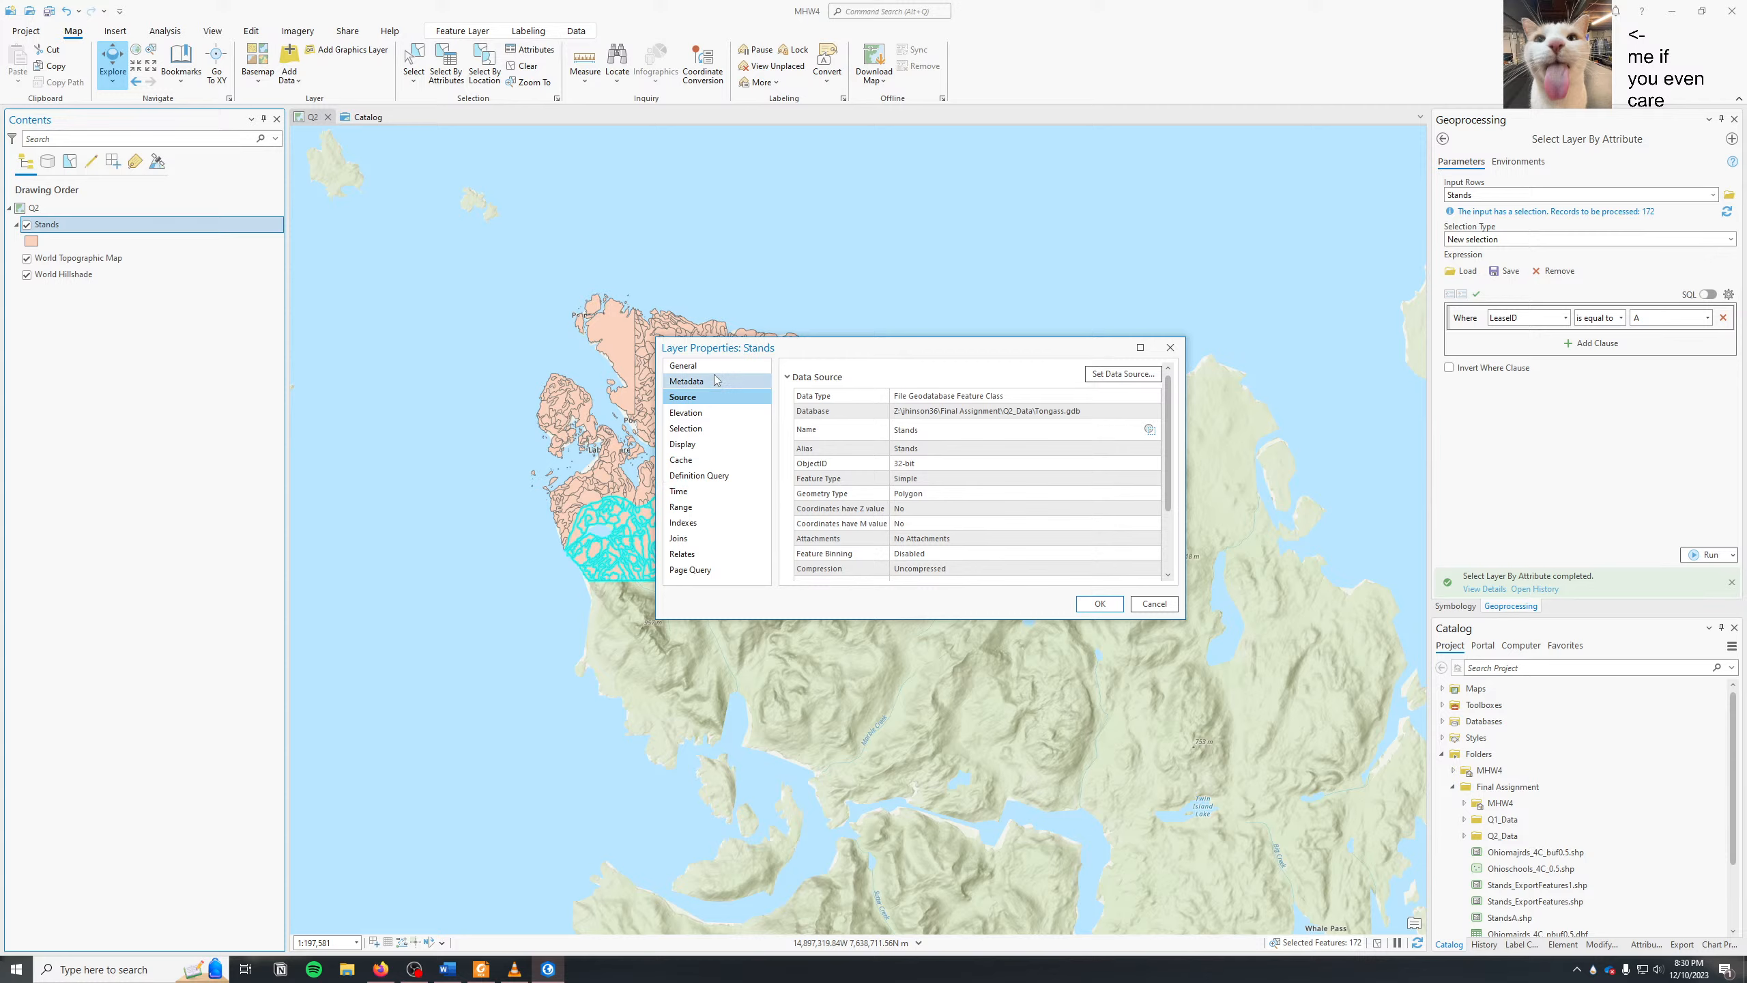
pyautogui.scroll(-5, 812, 566)
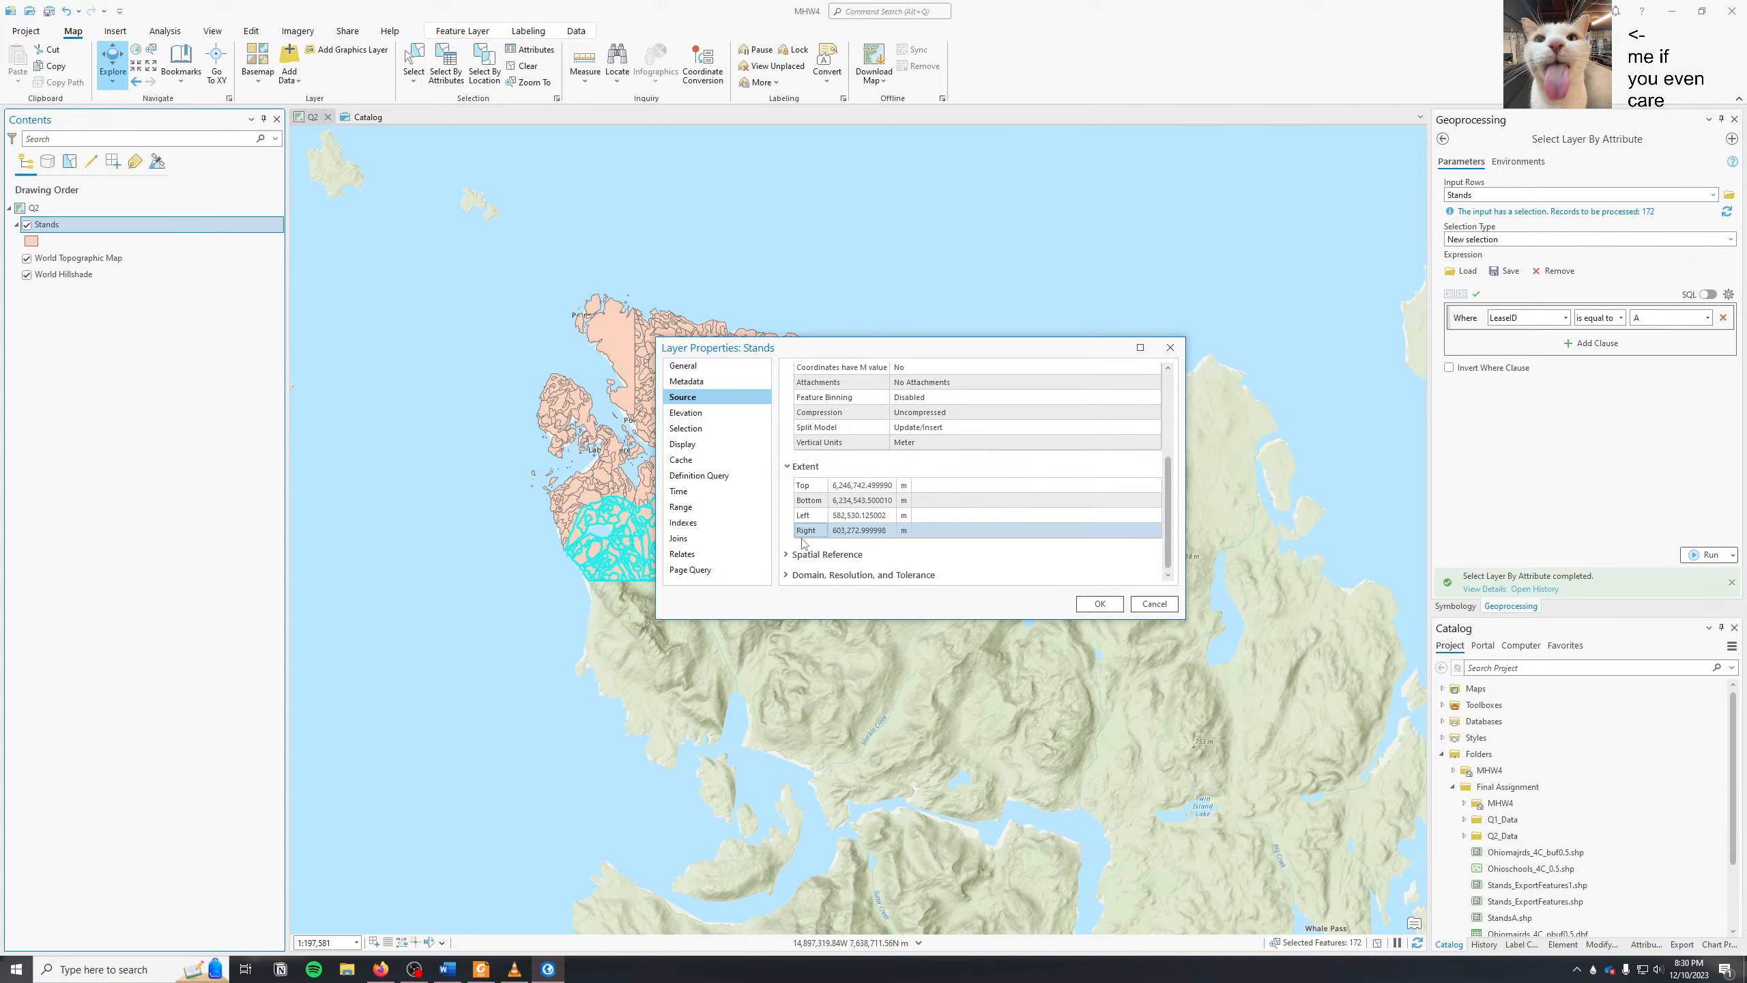
pyautogui.moveTo(833, 352); pyautogui.dragTo(1041, 249)
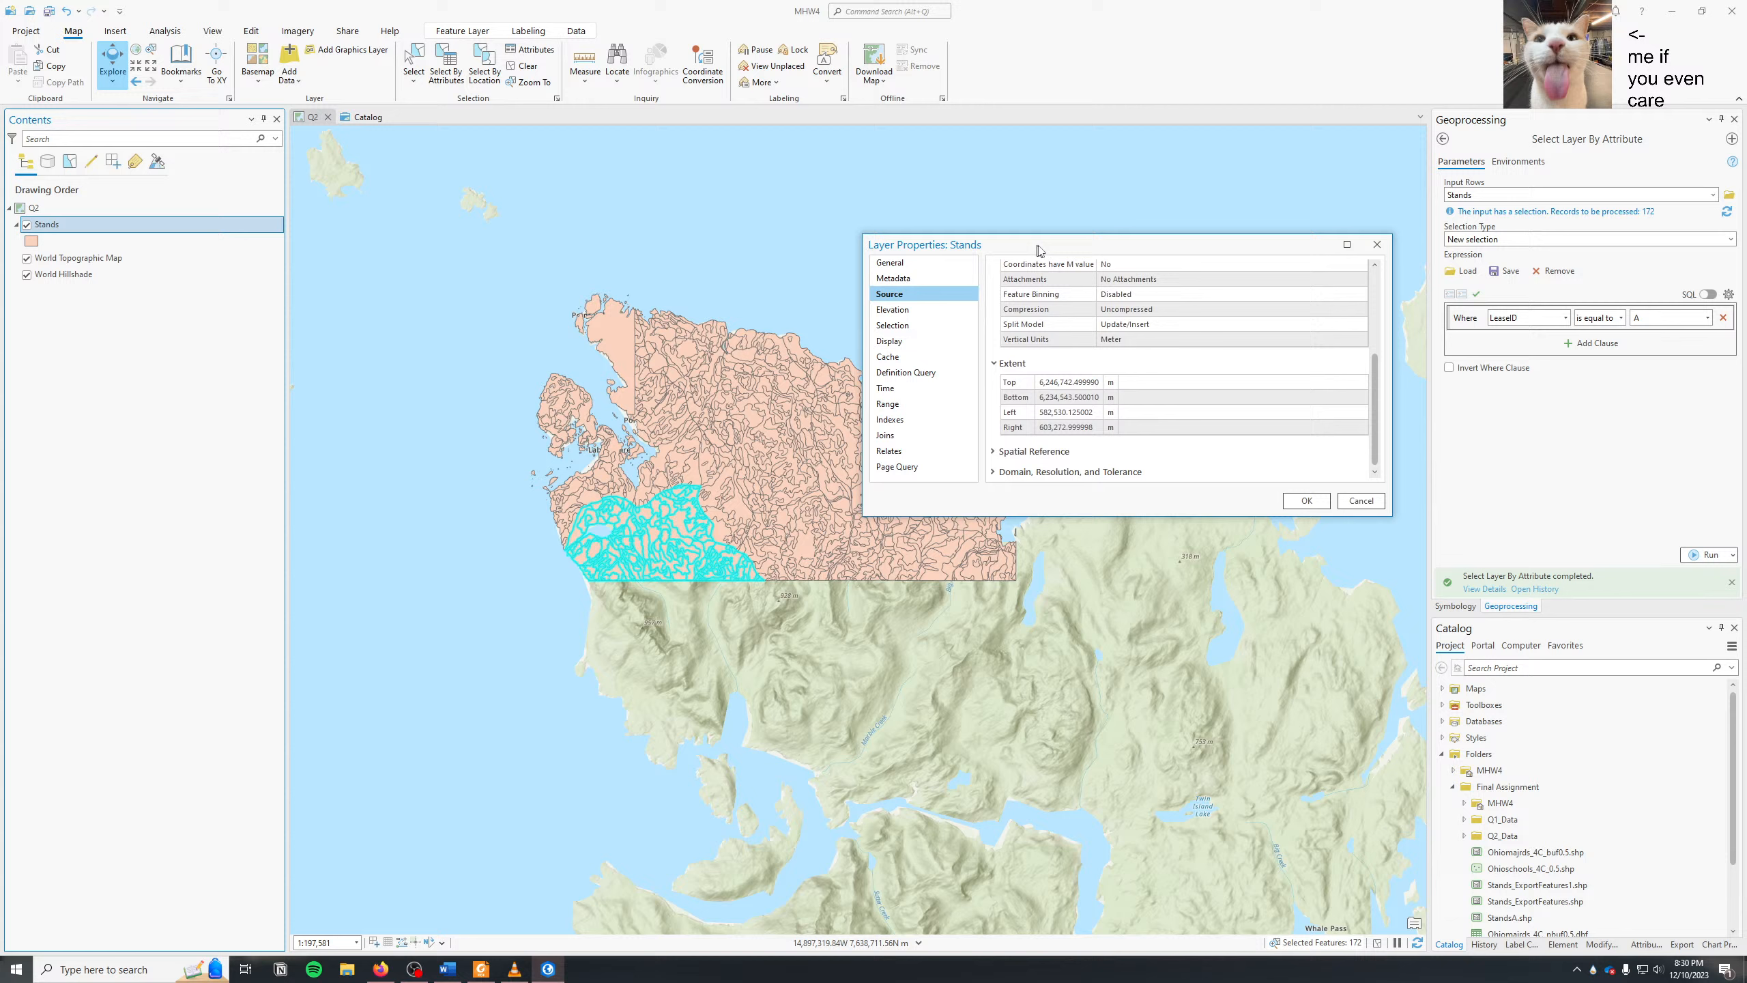
pyautogui.click(1045, 454)
pyautogui.scroll(-1, 1209, 449)
pyautogui.scroll(-5, 1208, 449)
pyautogui.scroll(10, 1049, 441)
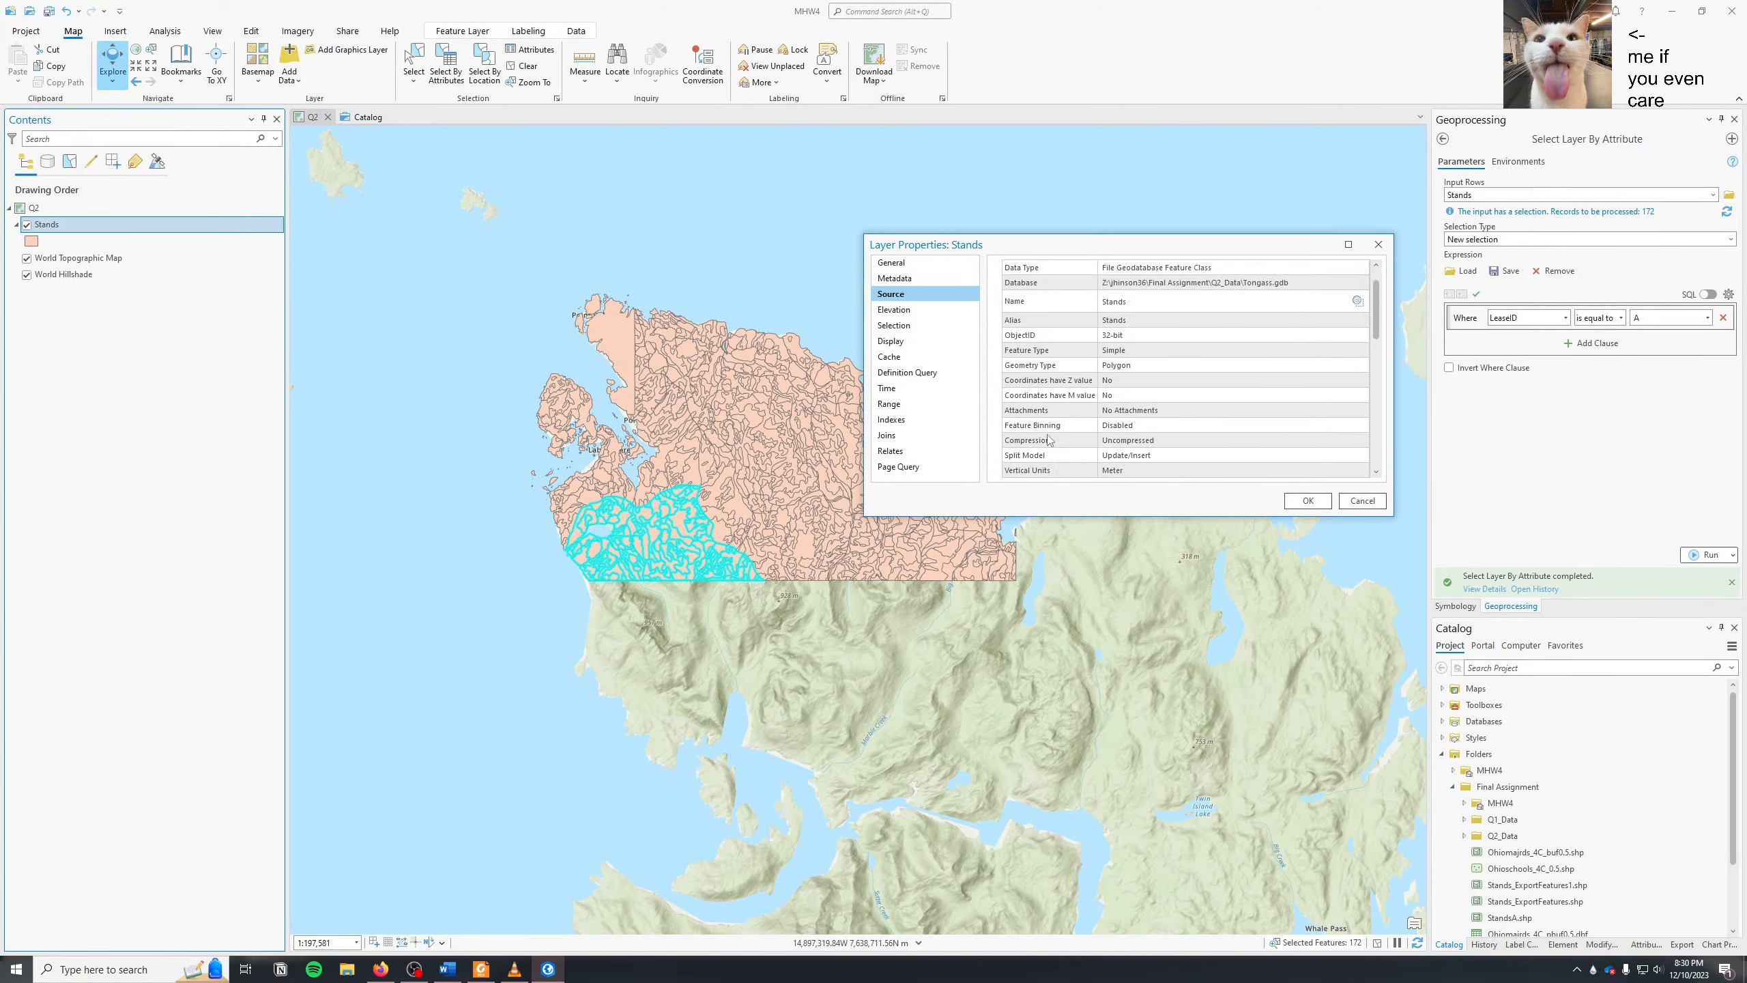
pyautogui.scroll(-5, 1049, 439)
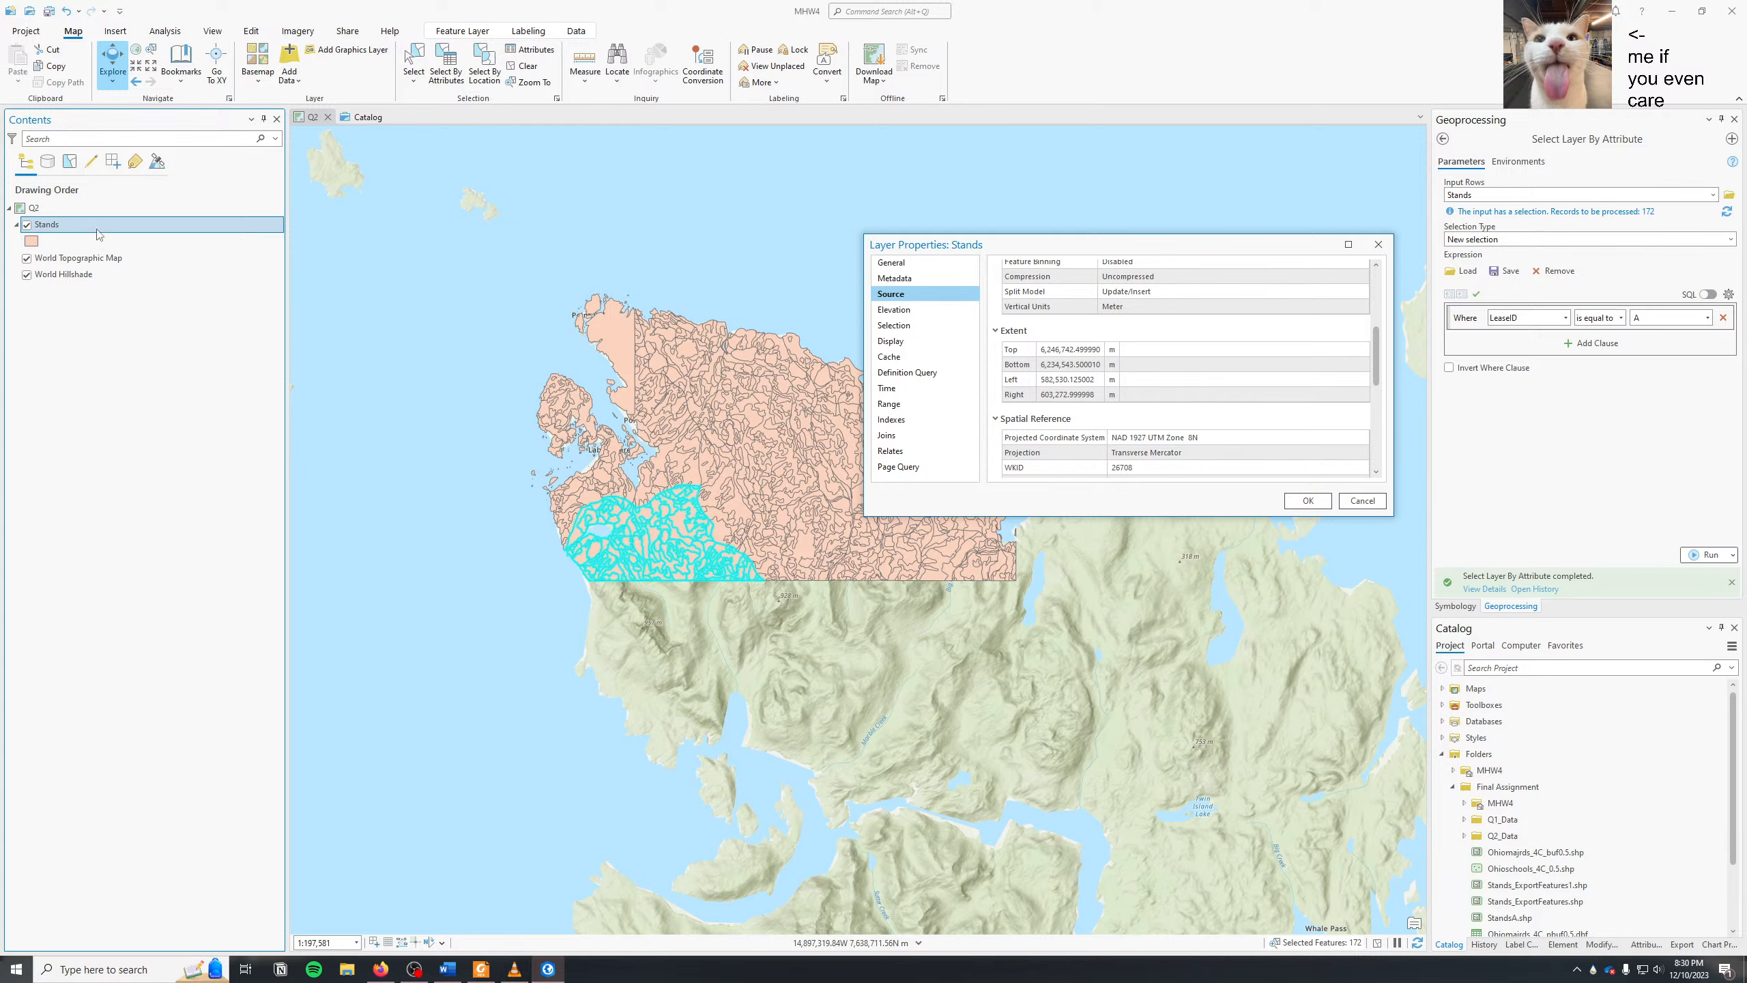
pyautogui.click(1308, 501)
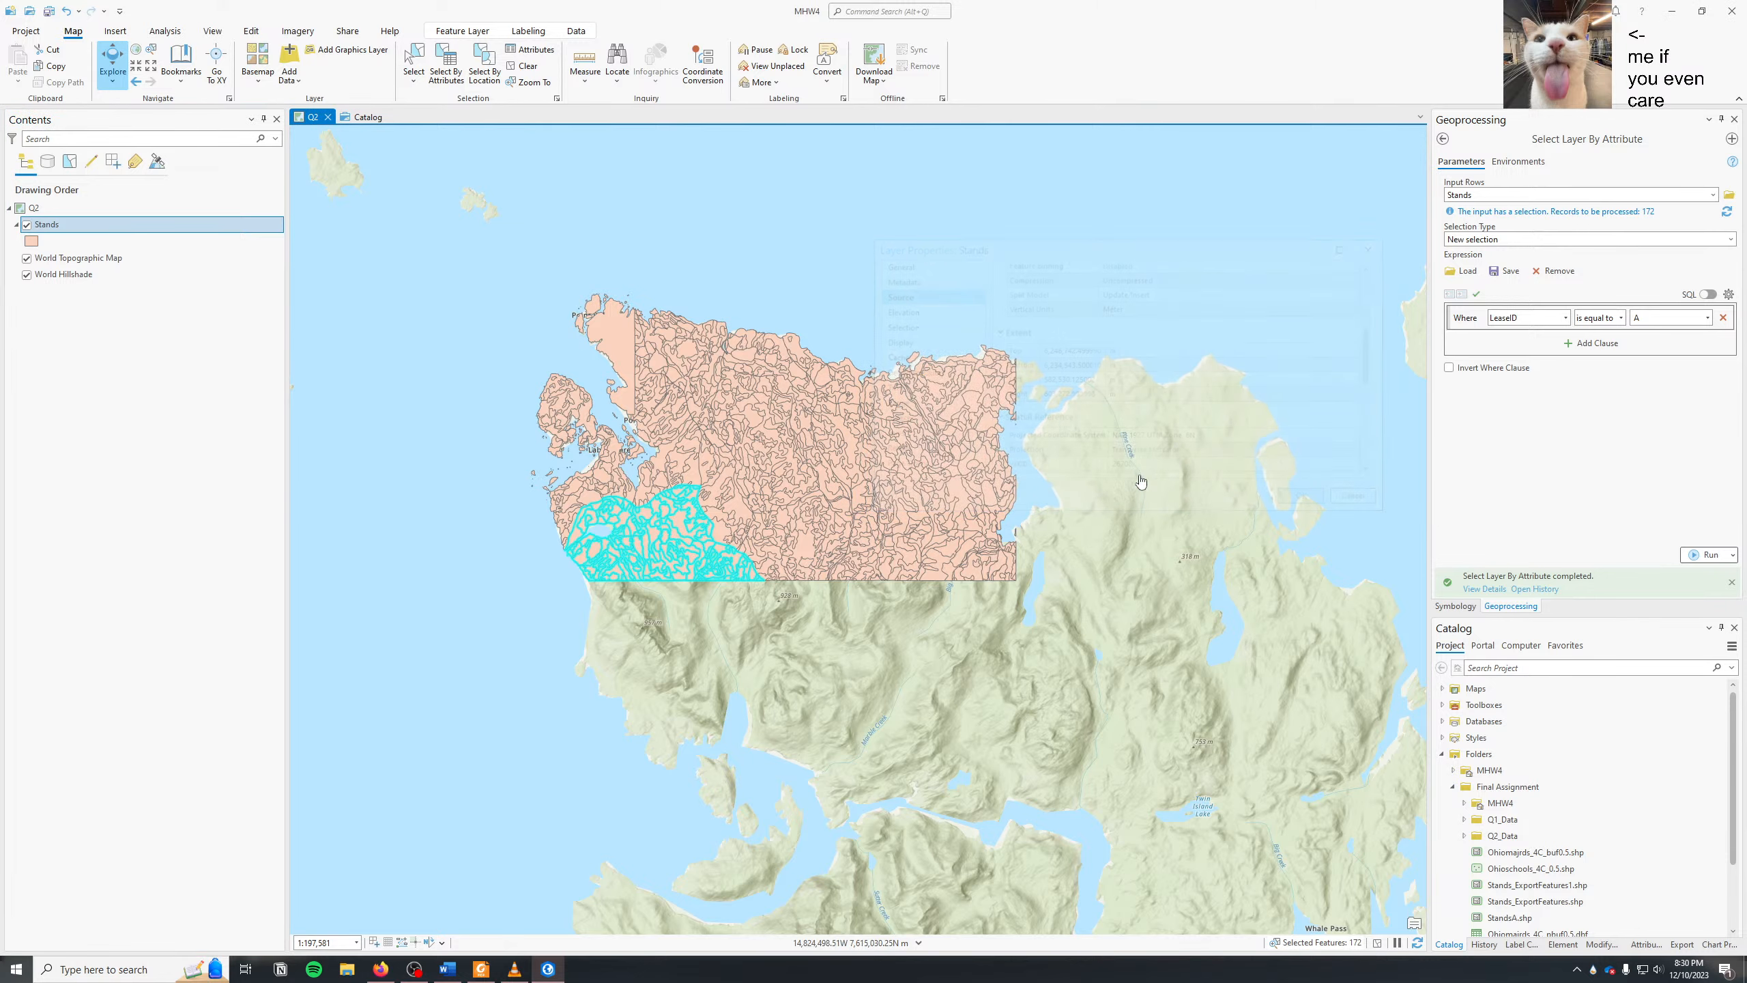
# - Give the Q2 map a custom extent taken from the Stands layer
pyautogui.rightClick(205, 230)
pyautogui.click(269, 434)
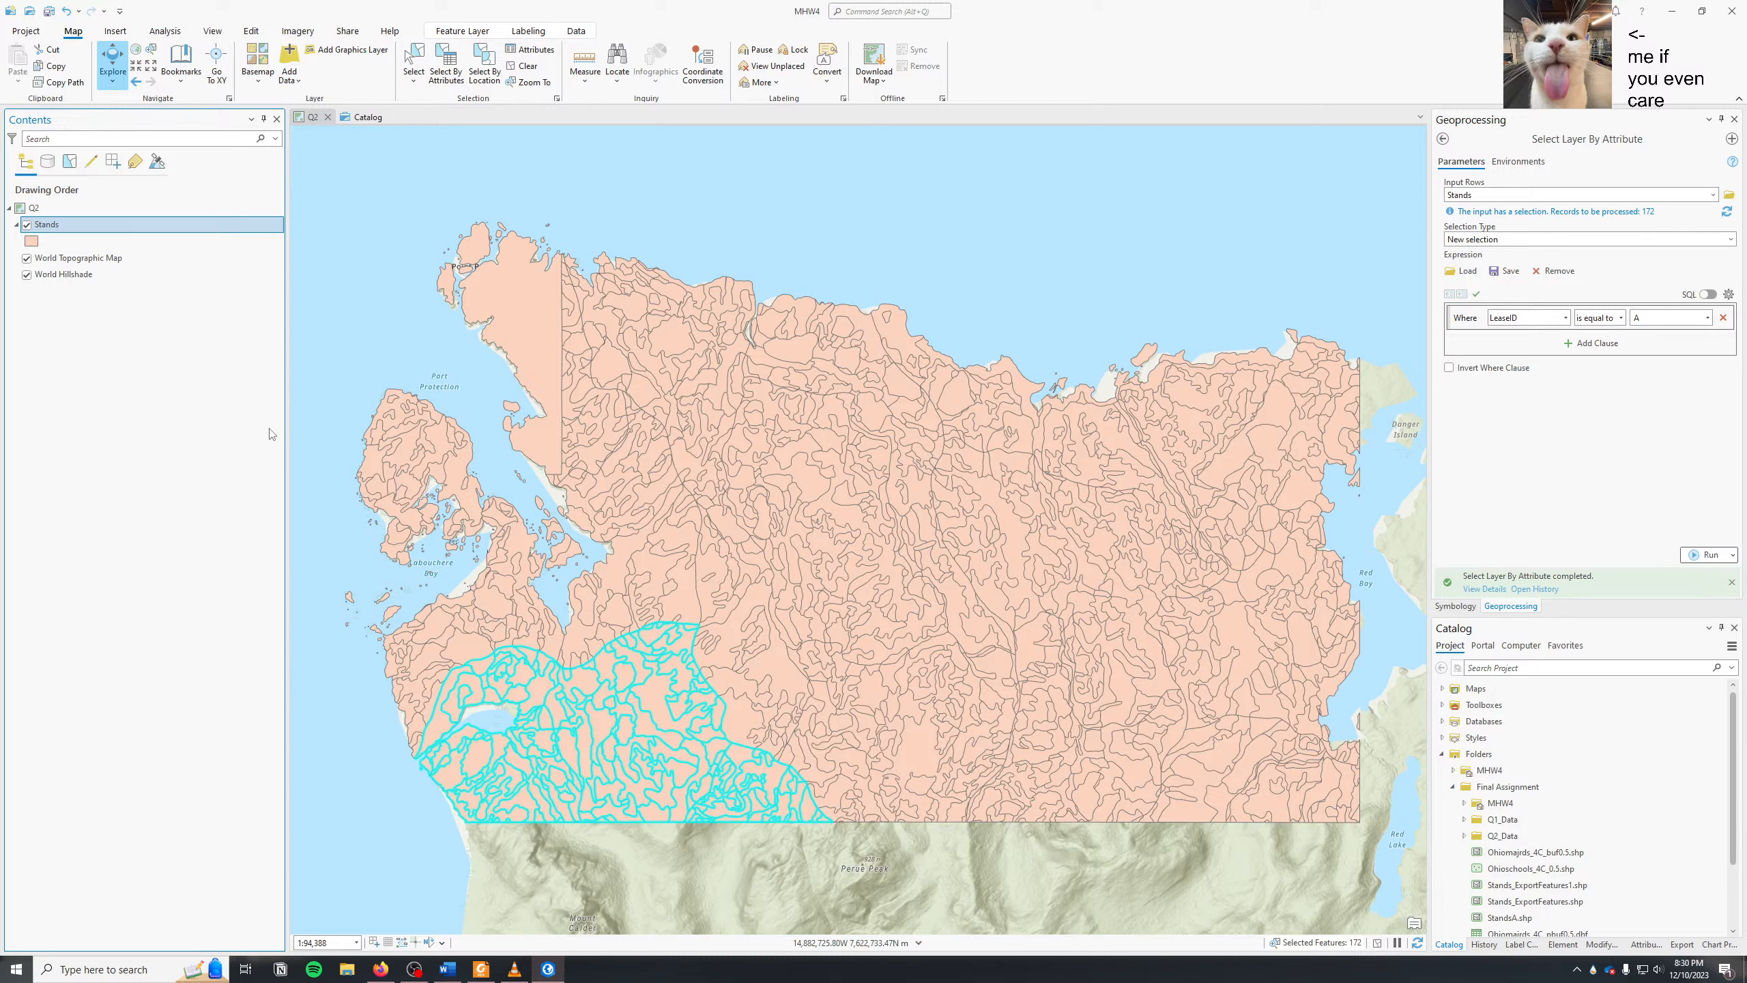
pyautogui.click(126, 36)
pyautogui.click(79, 33)
pyautogui.rightClick(34, 207)
pyautogui.click(137, 529)
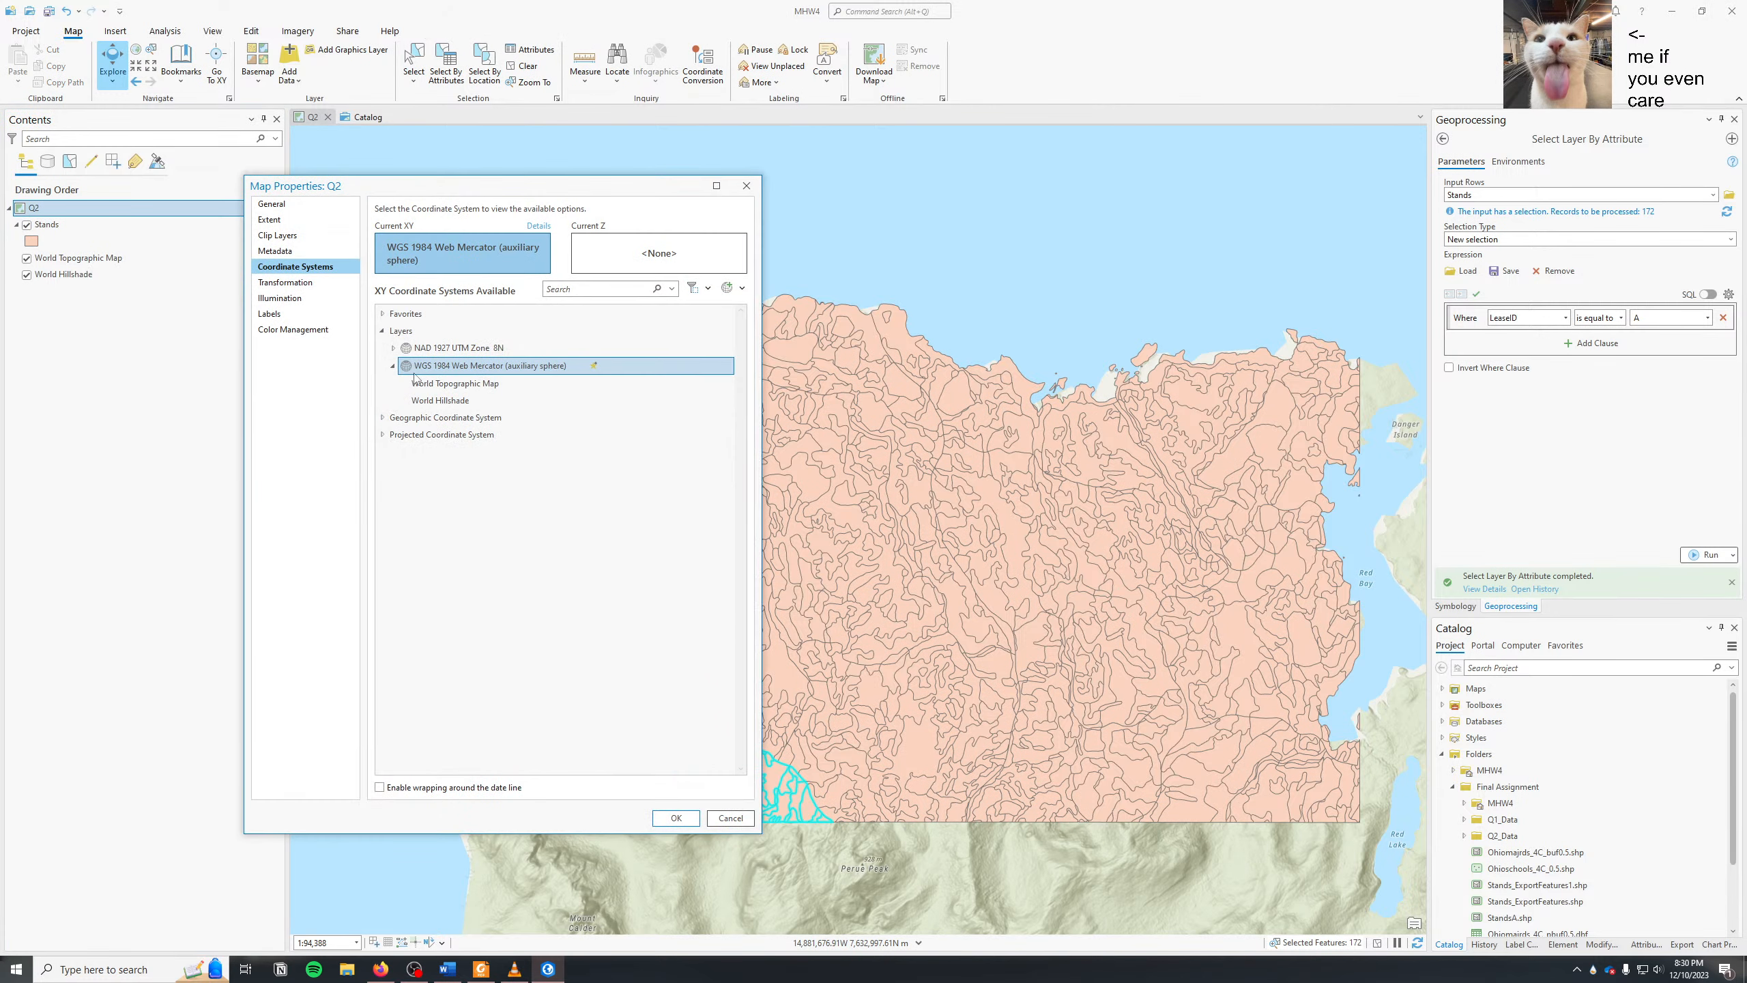
pyautogui.click(283, 220)
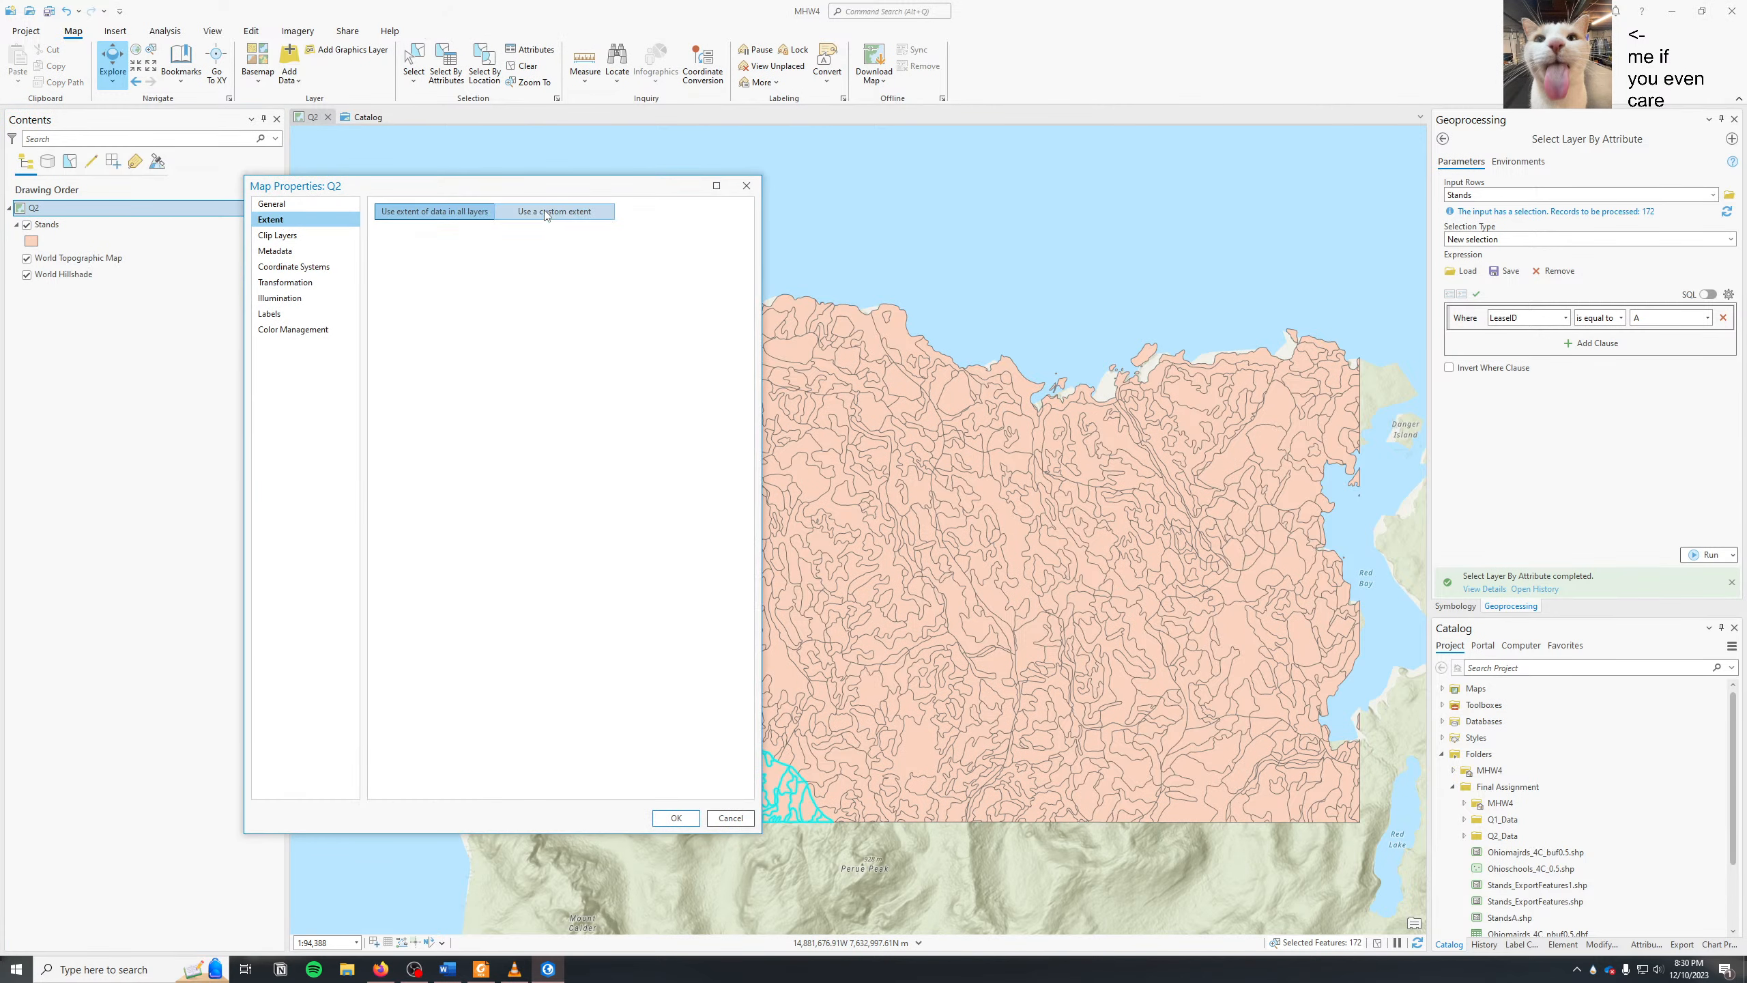
pyautogui.click(531, 213)
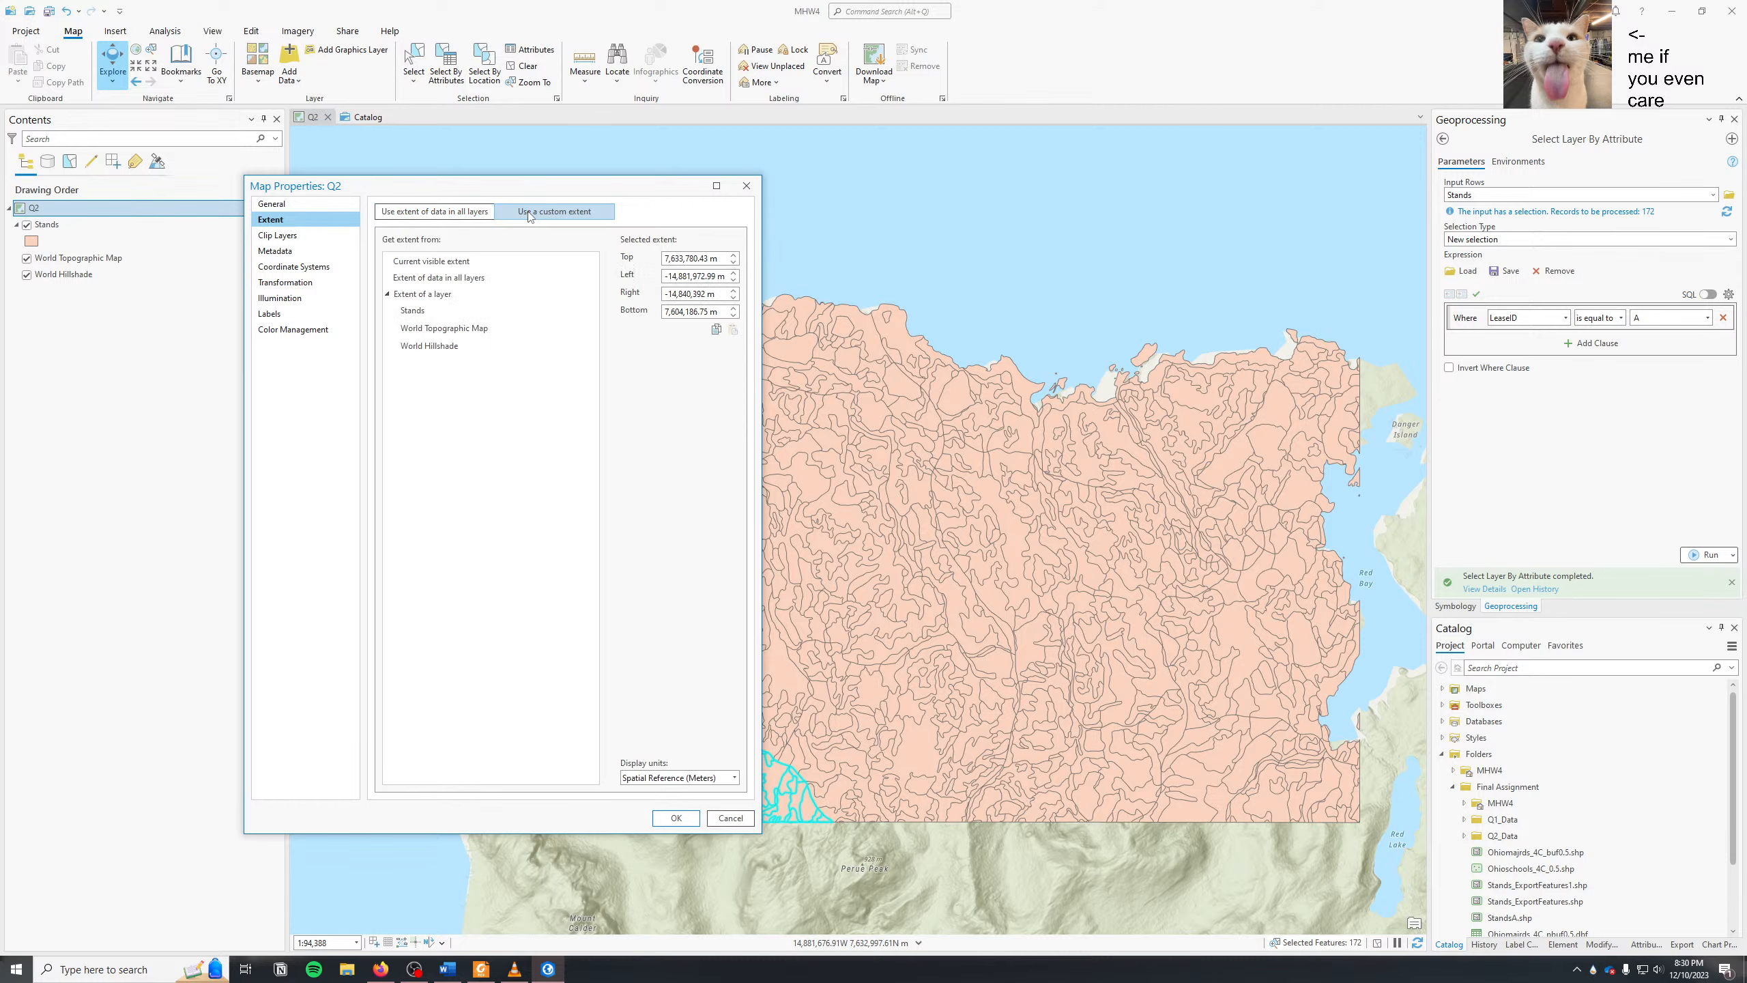
pyautogui.click(417, 311)
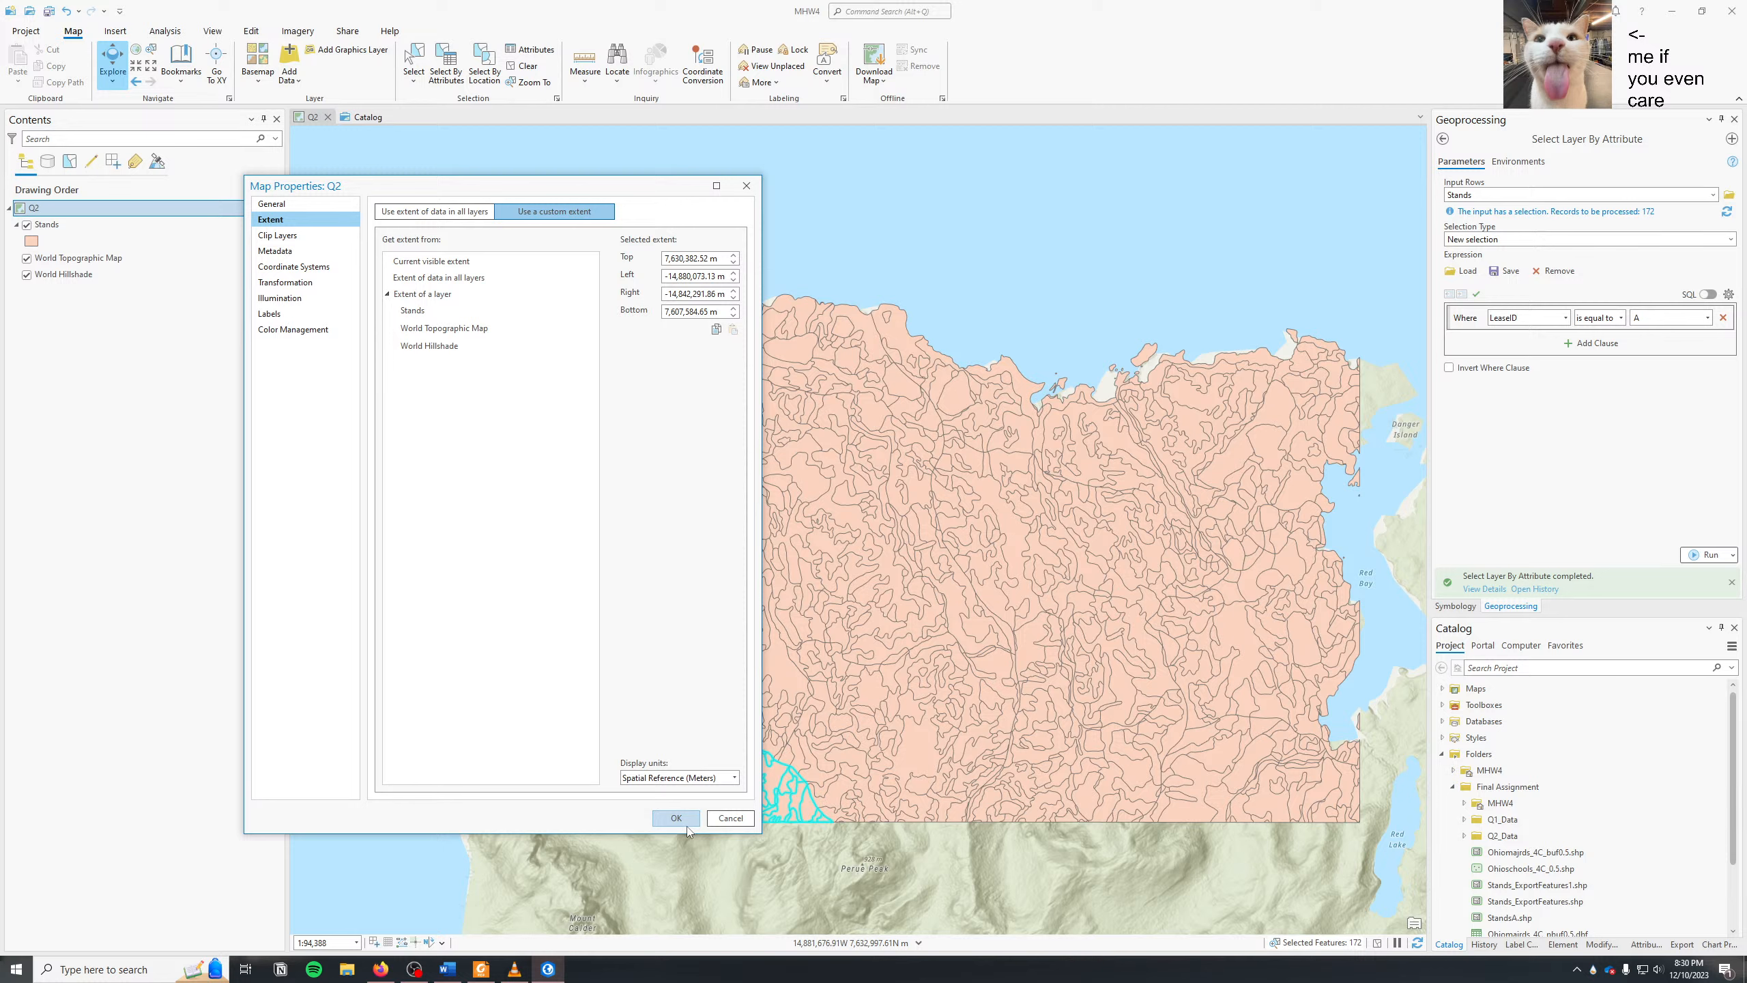
pyautogui.click(414, 311)
pyautogui.moveTo(480, 195); pyautogui.dragTo(702, 157)
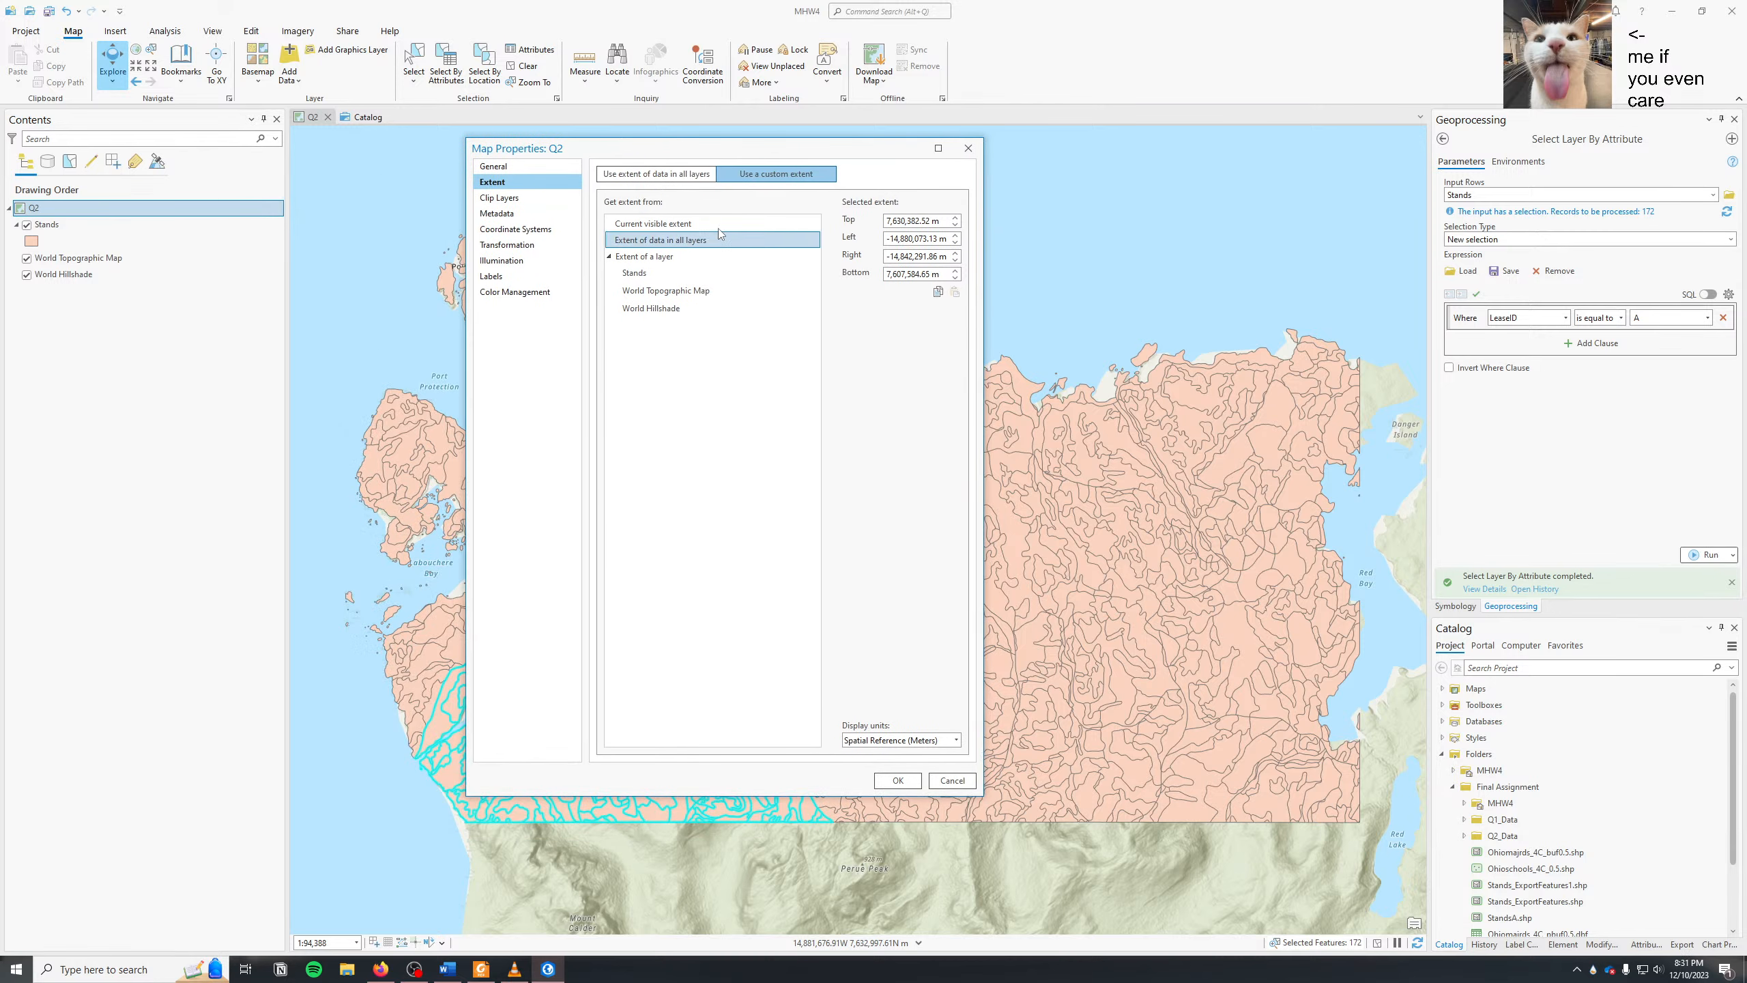
pyautogui.click(899, 780)
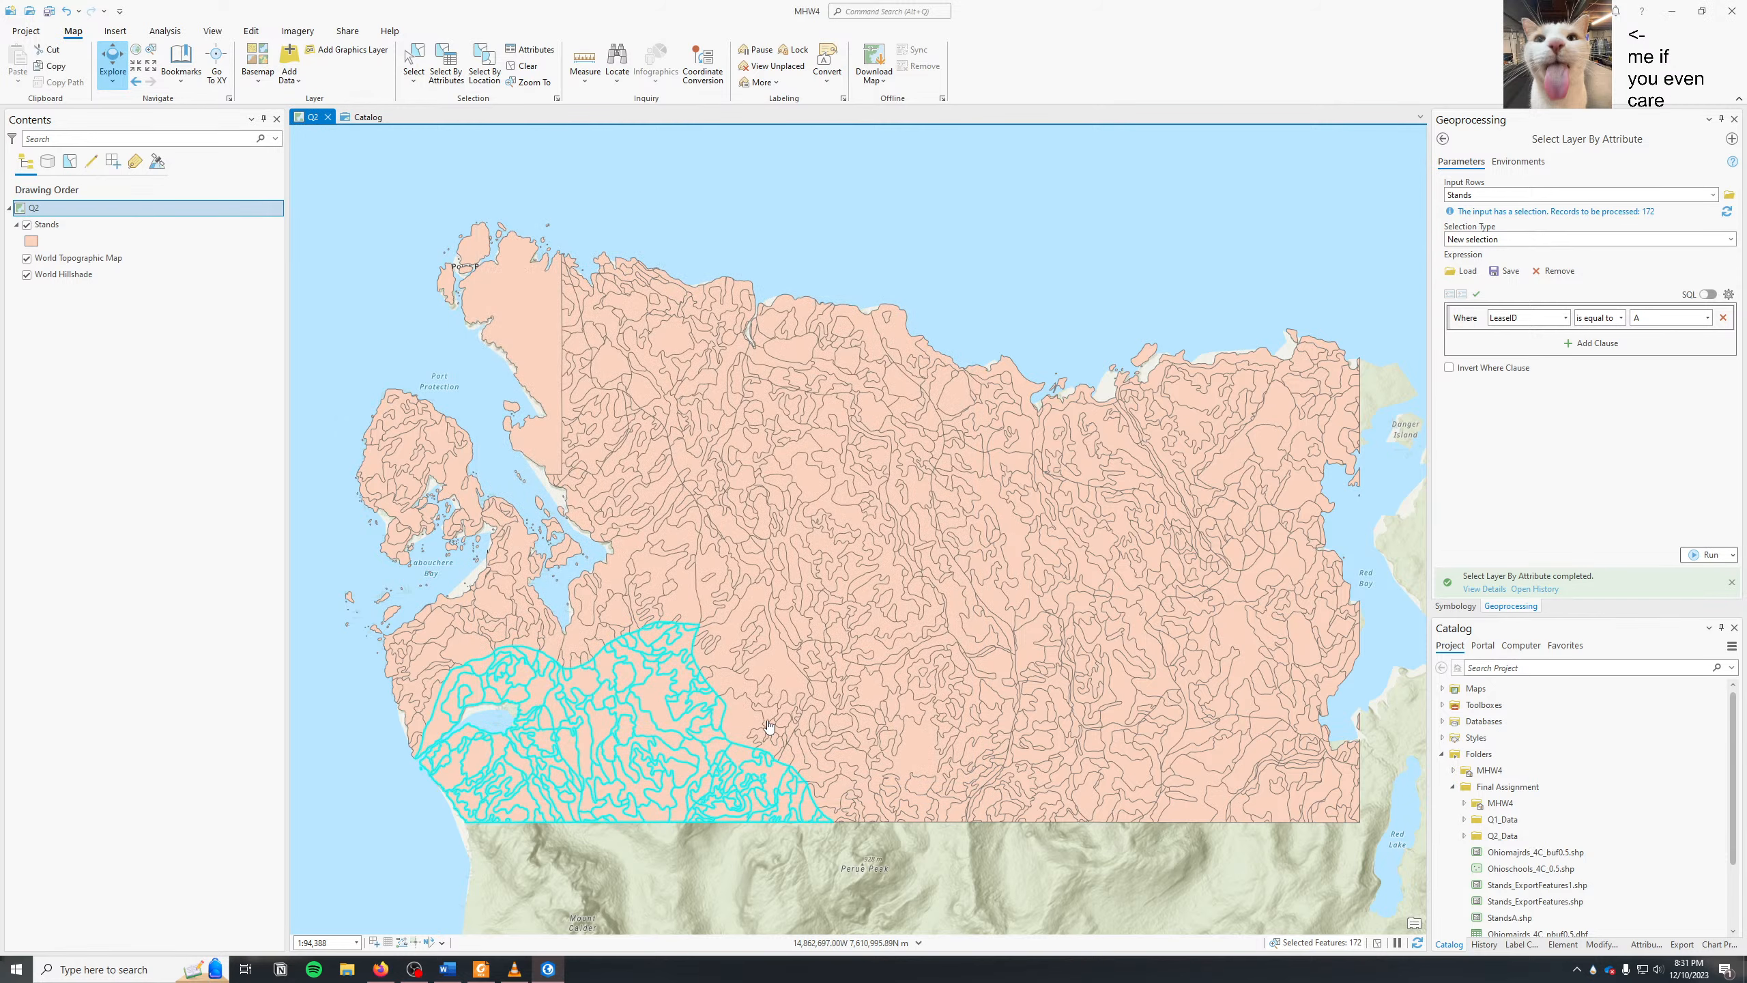
# - Check the top, bottom, left and right extent coordinates in the Stands layer's source properties
pyautogui.rightClick(135, 225)
pyautogui.click(172, 695)
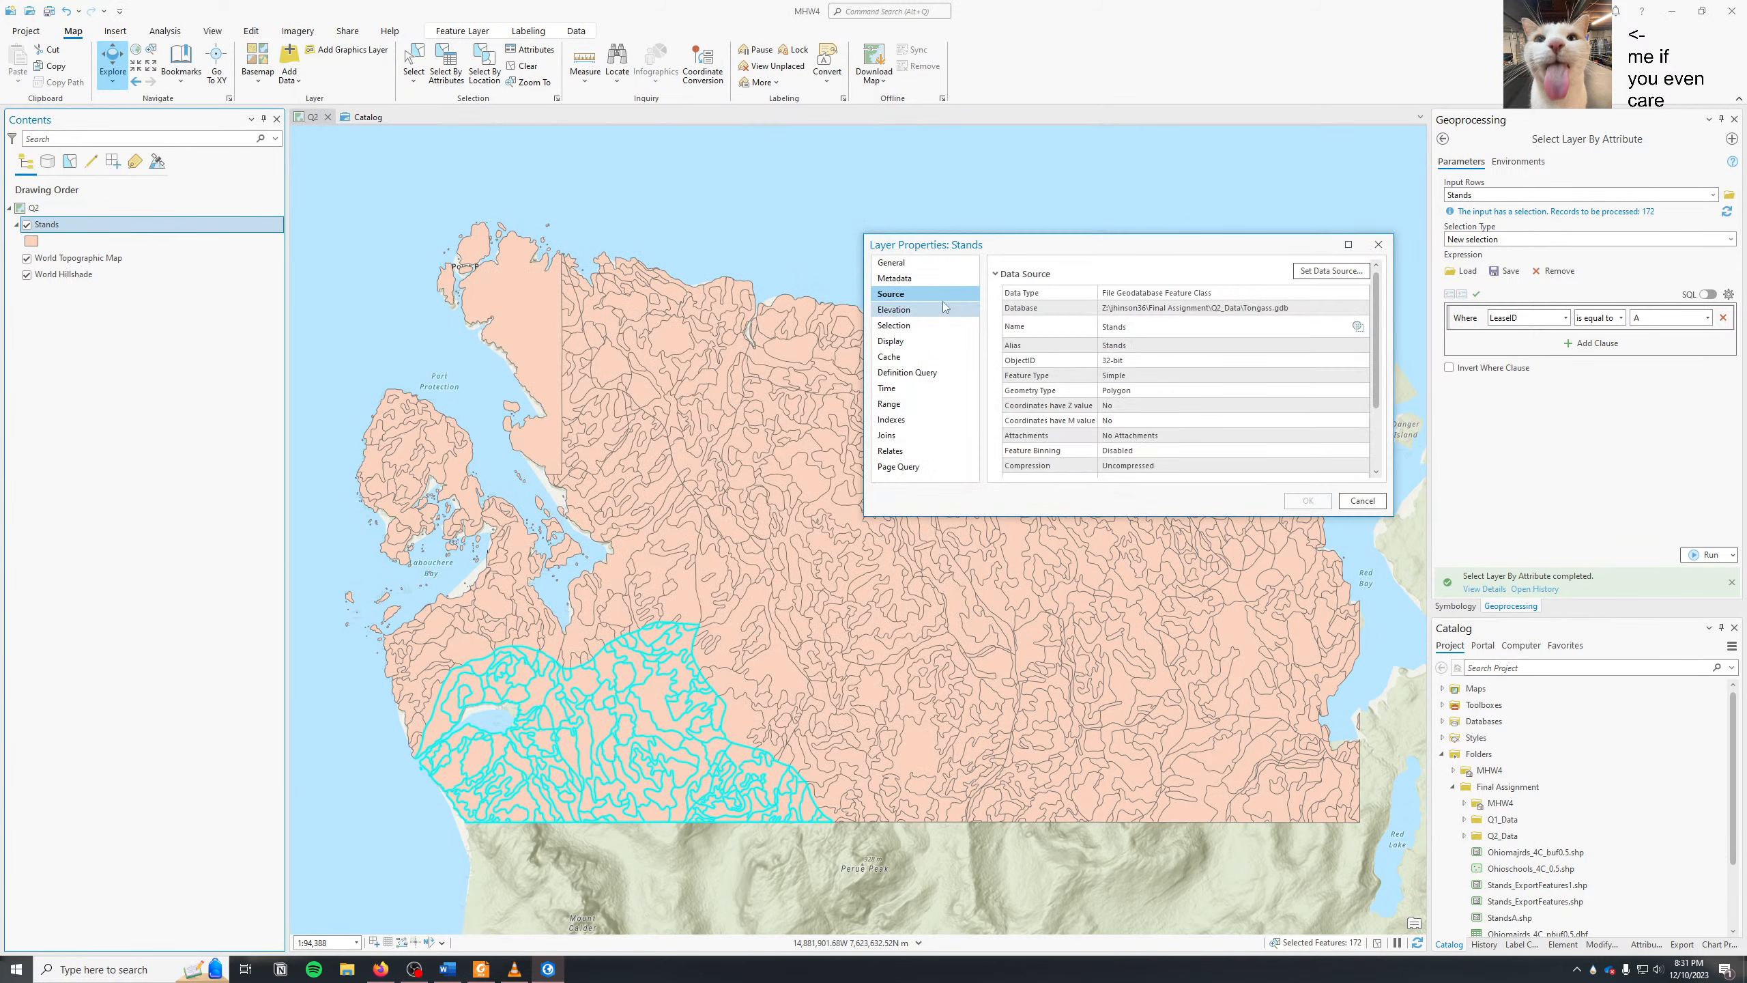
pyautogui.scroll(-5, 1032, 396)
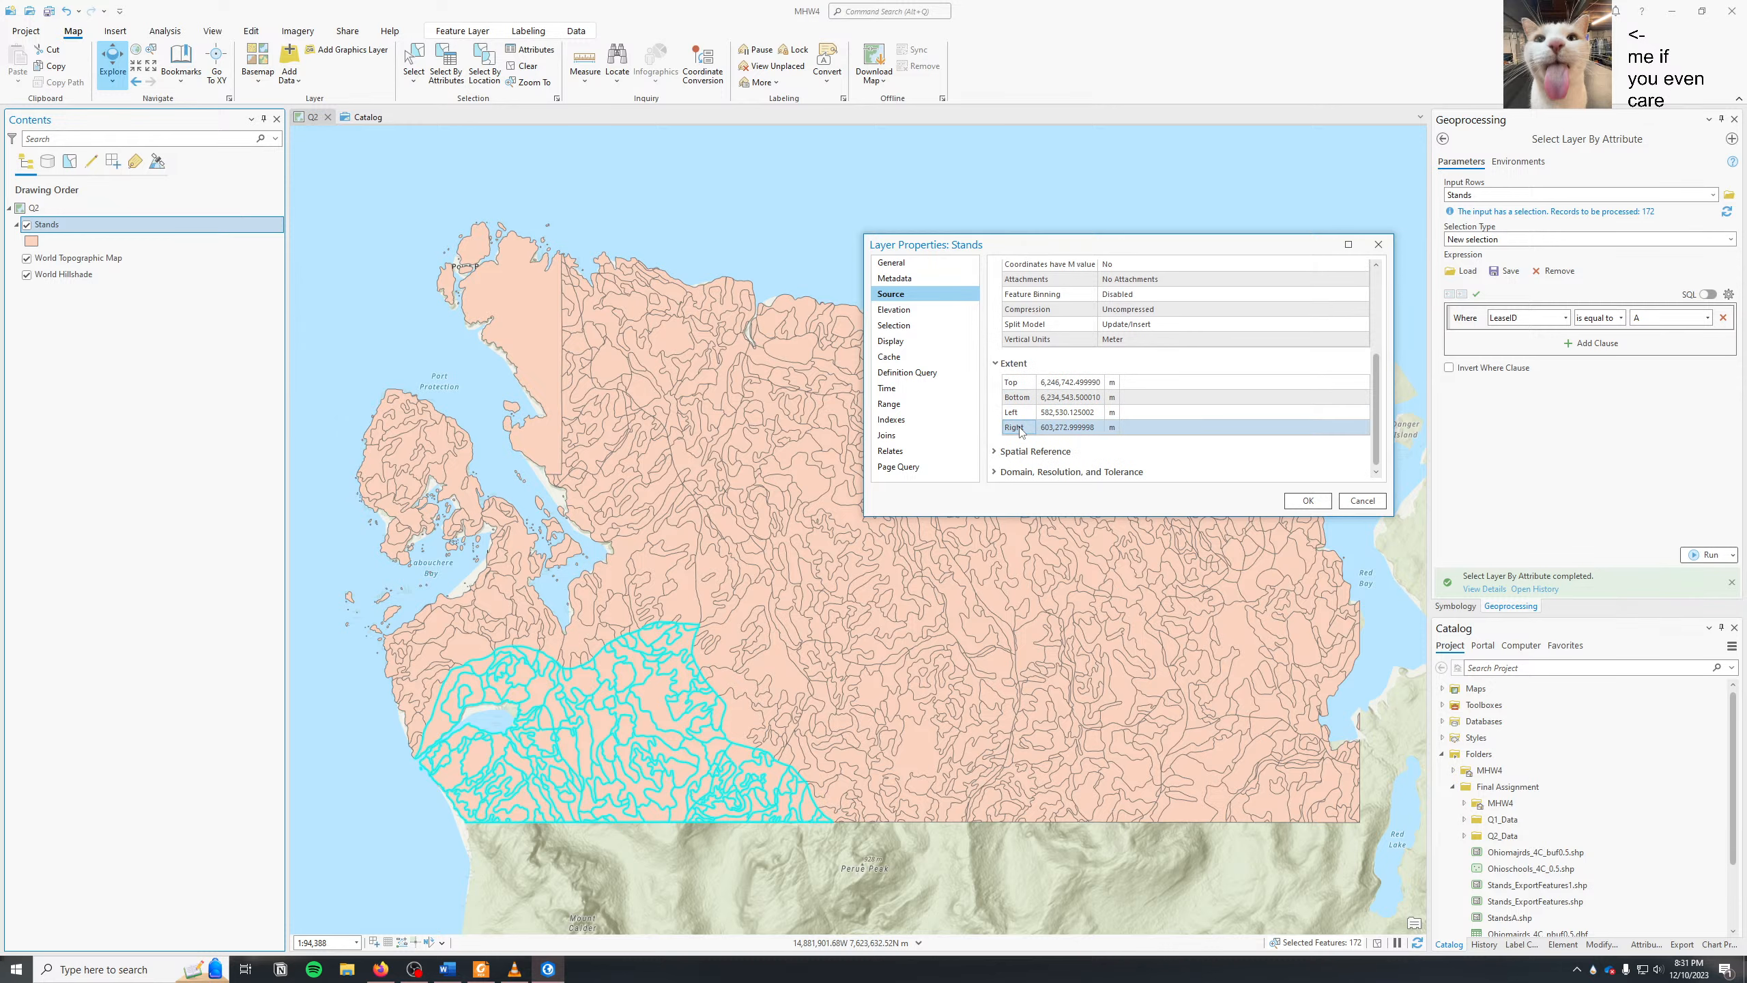
pyautogui.click(1055, 383)
pyautogui.click(1019, 384)
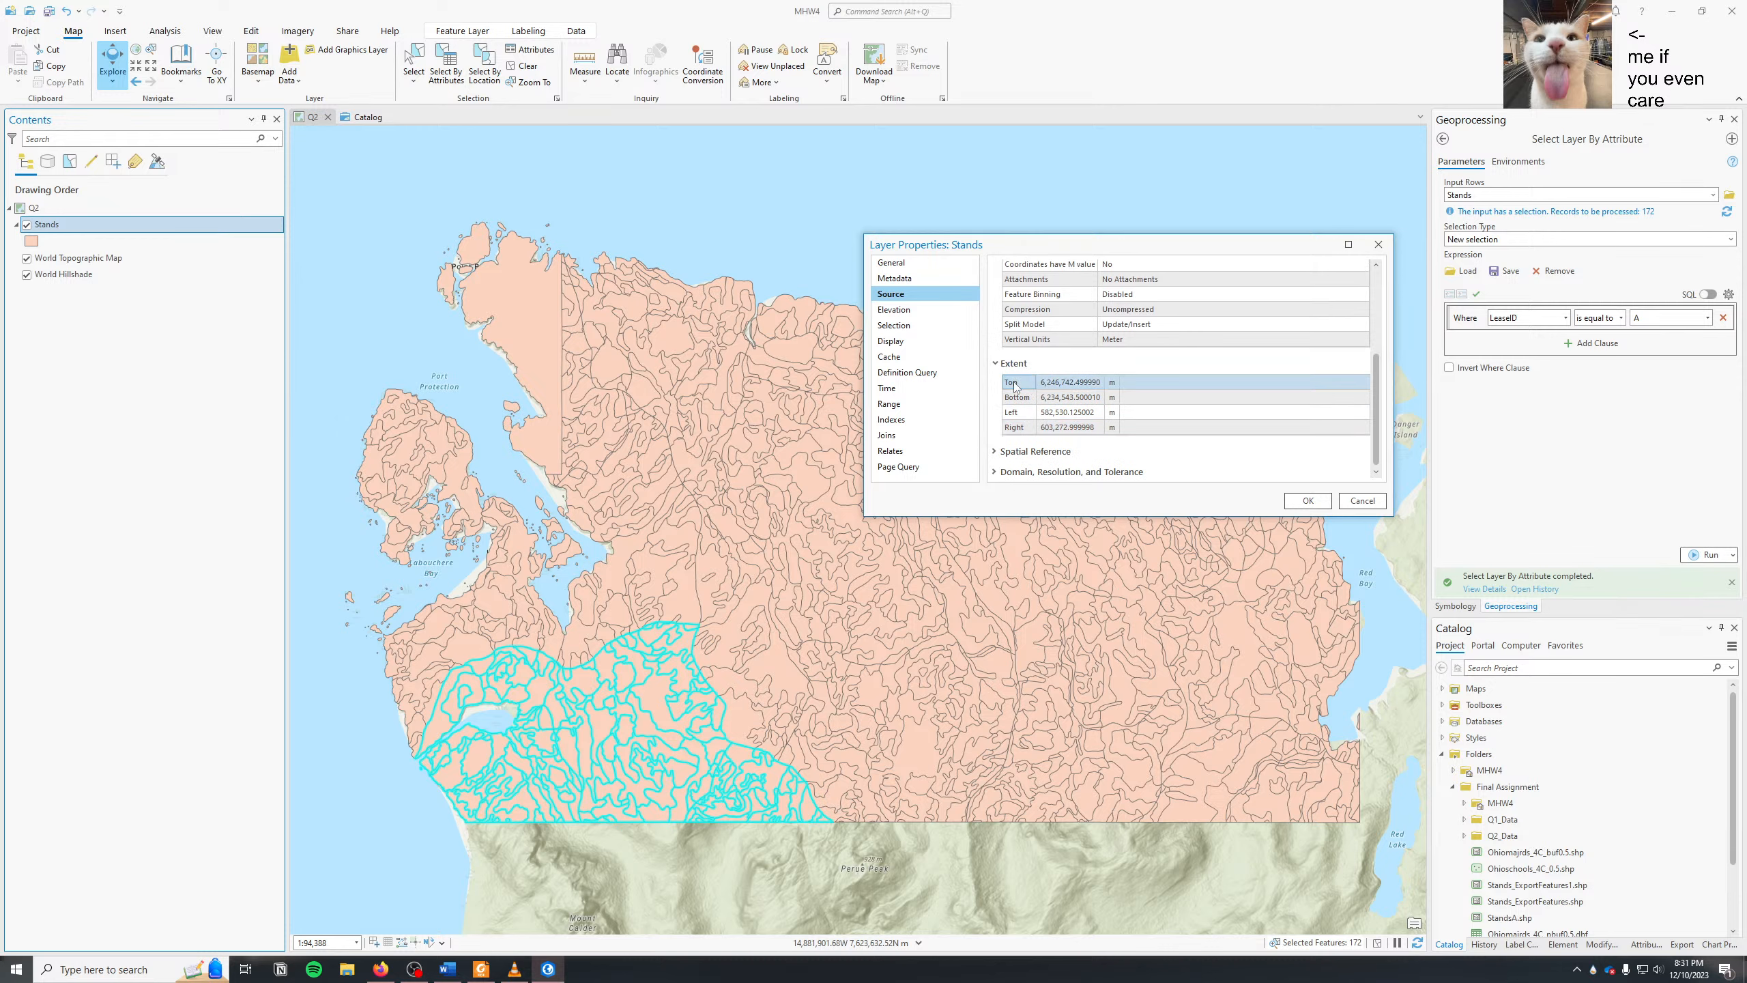
pyautogui.click(1016, 400)
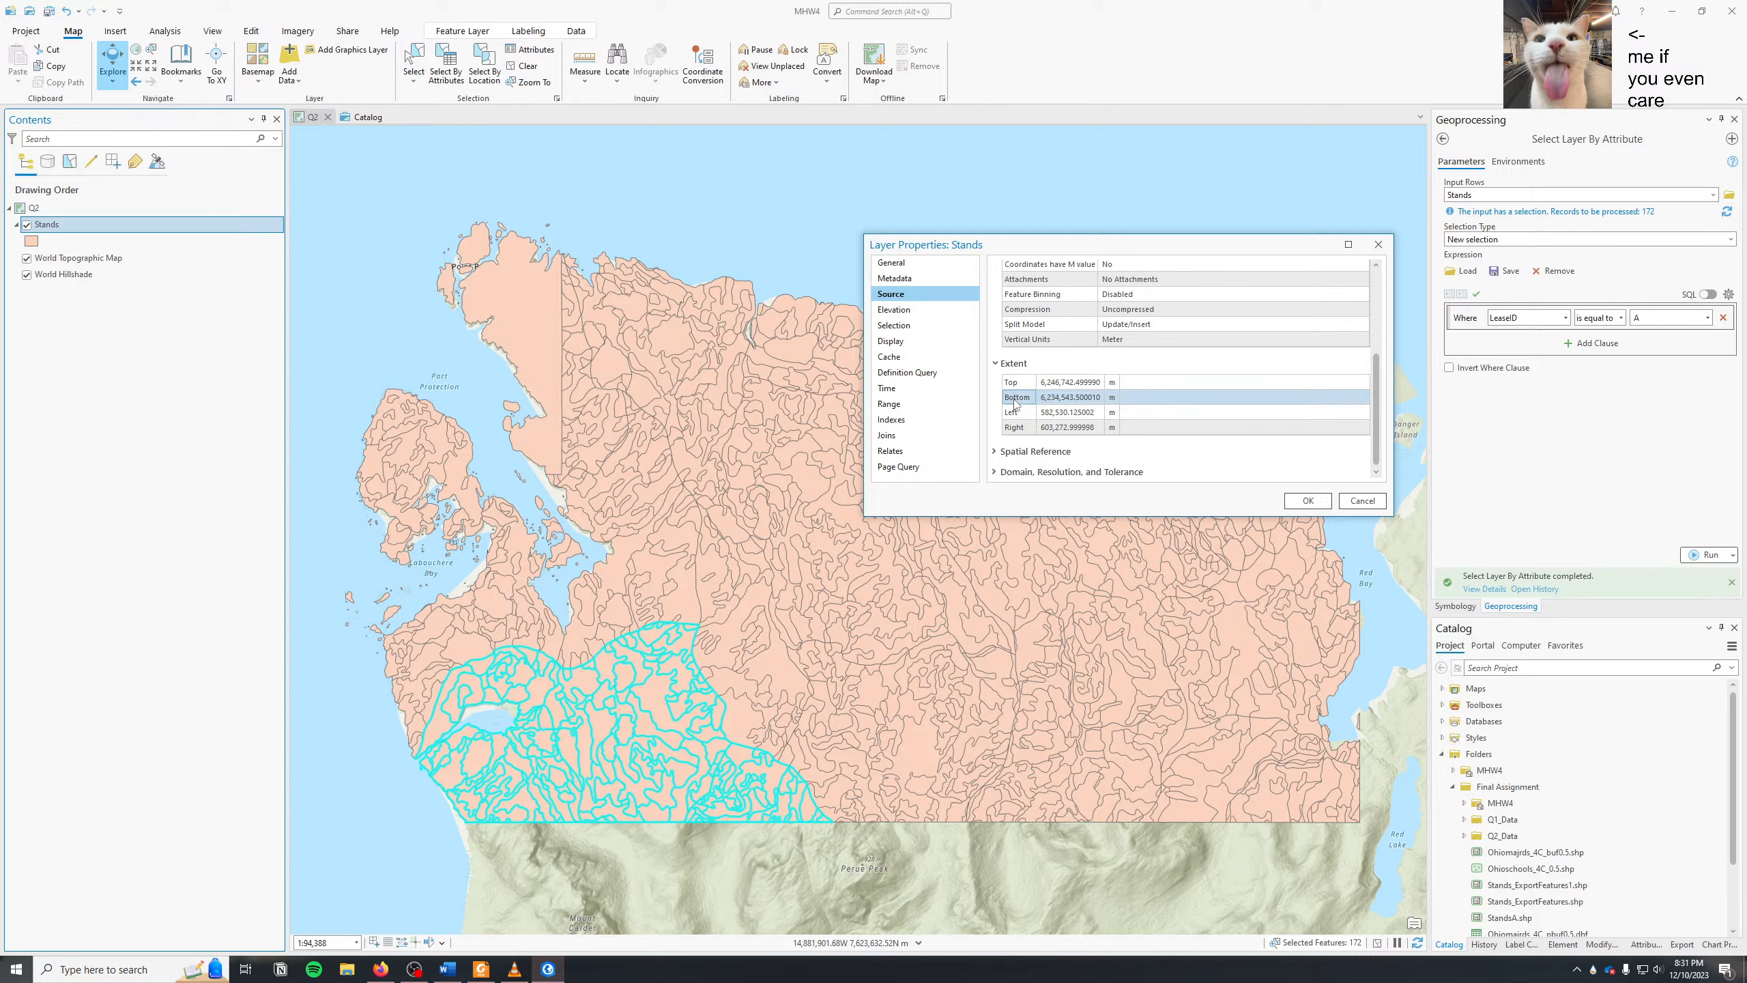
pyautogui.click(1015, 402)
pyautogui.click(1024, 413)
pyautogui.click(1021, 428)
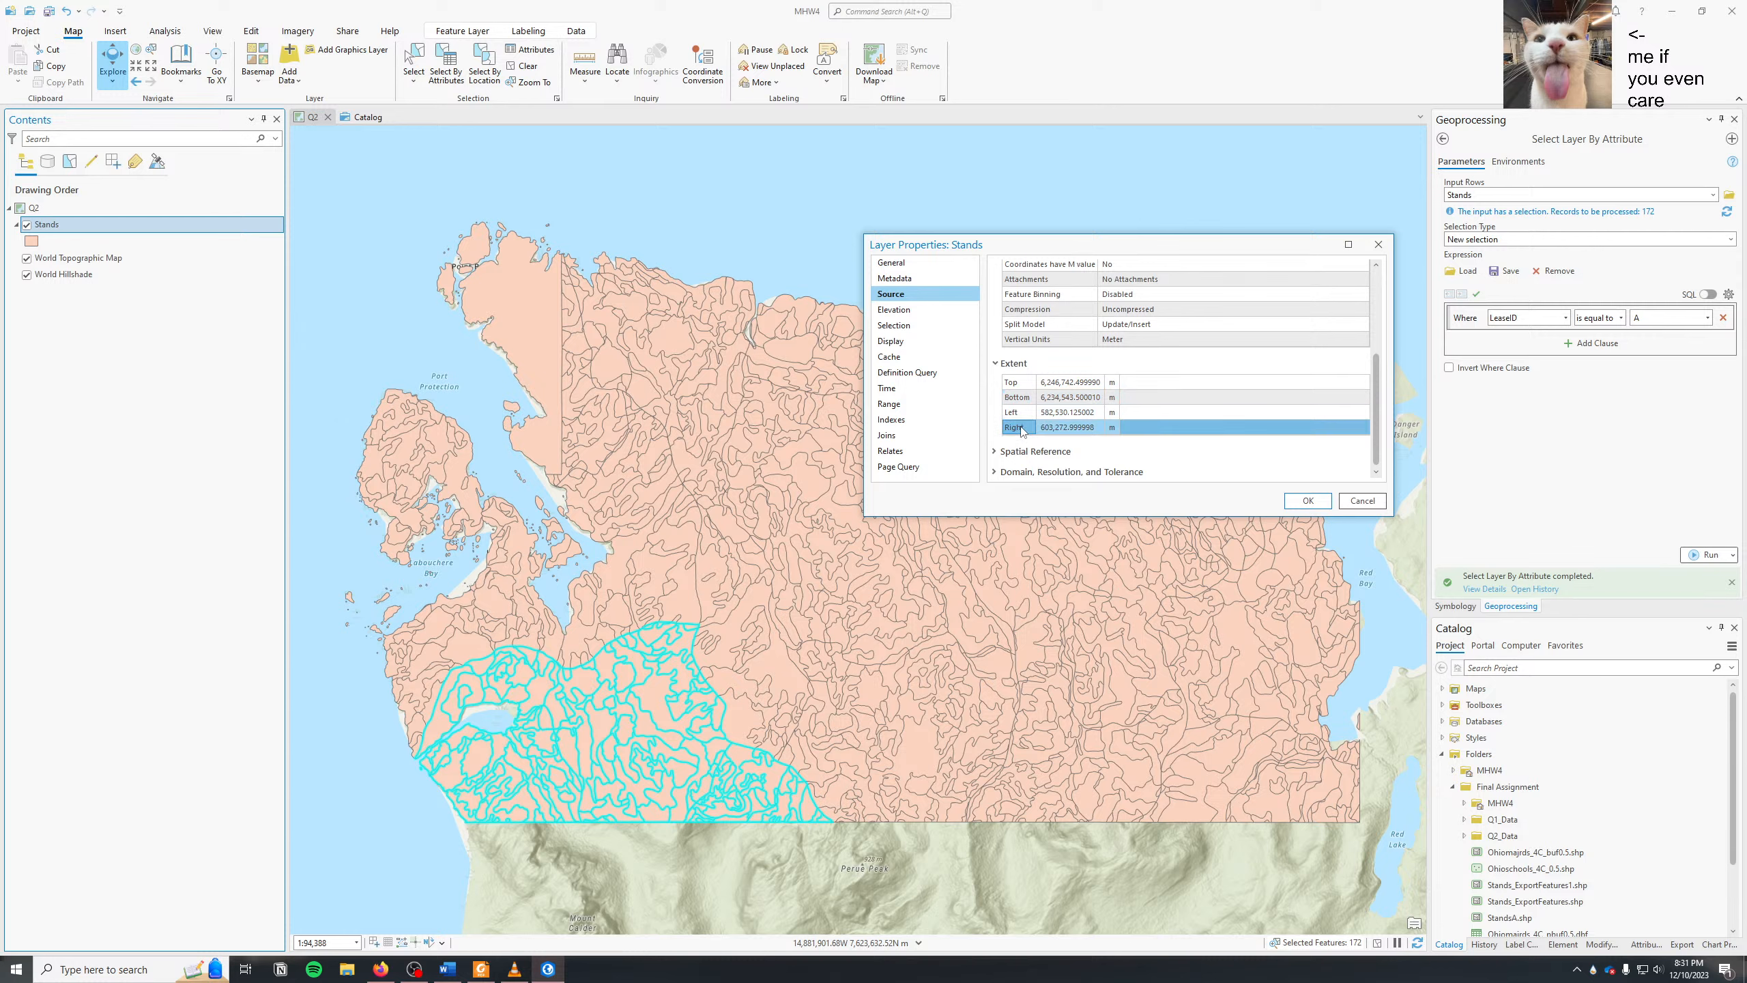
pyautogui.click(1032, 384)
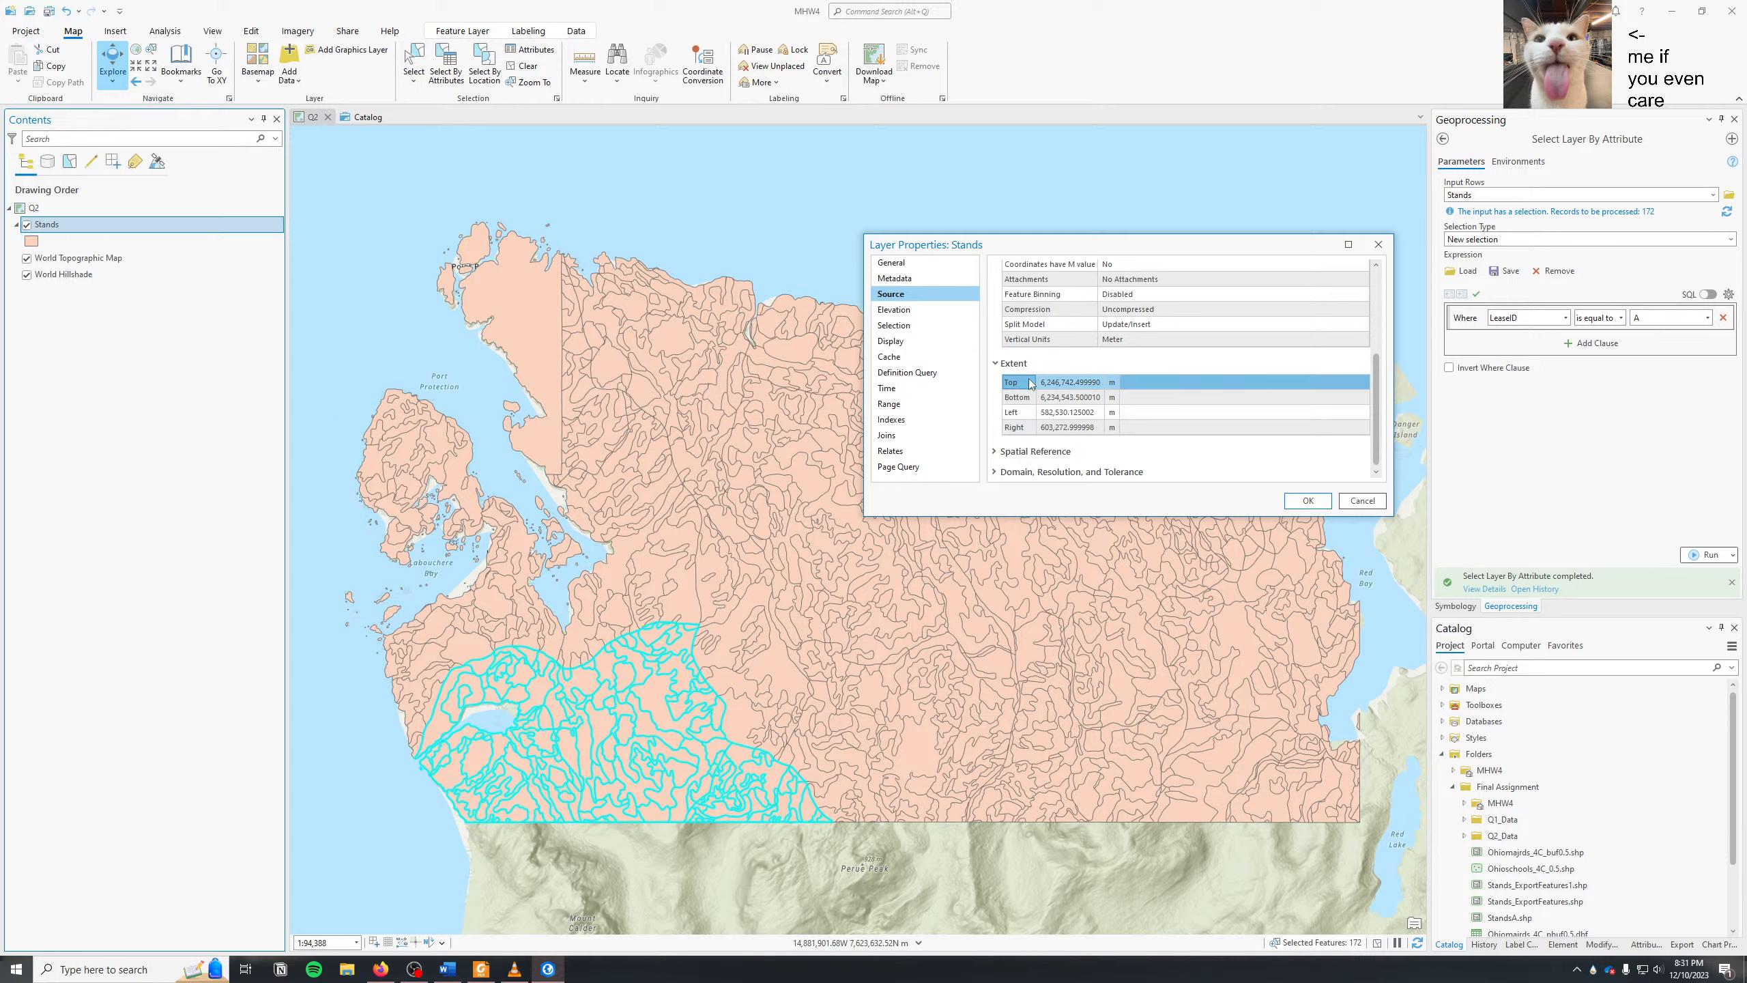
pyautogui.click(1323, 507)
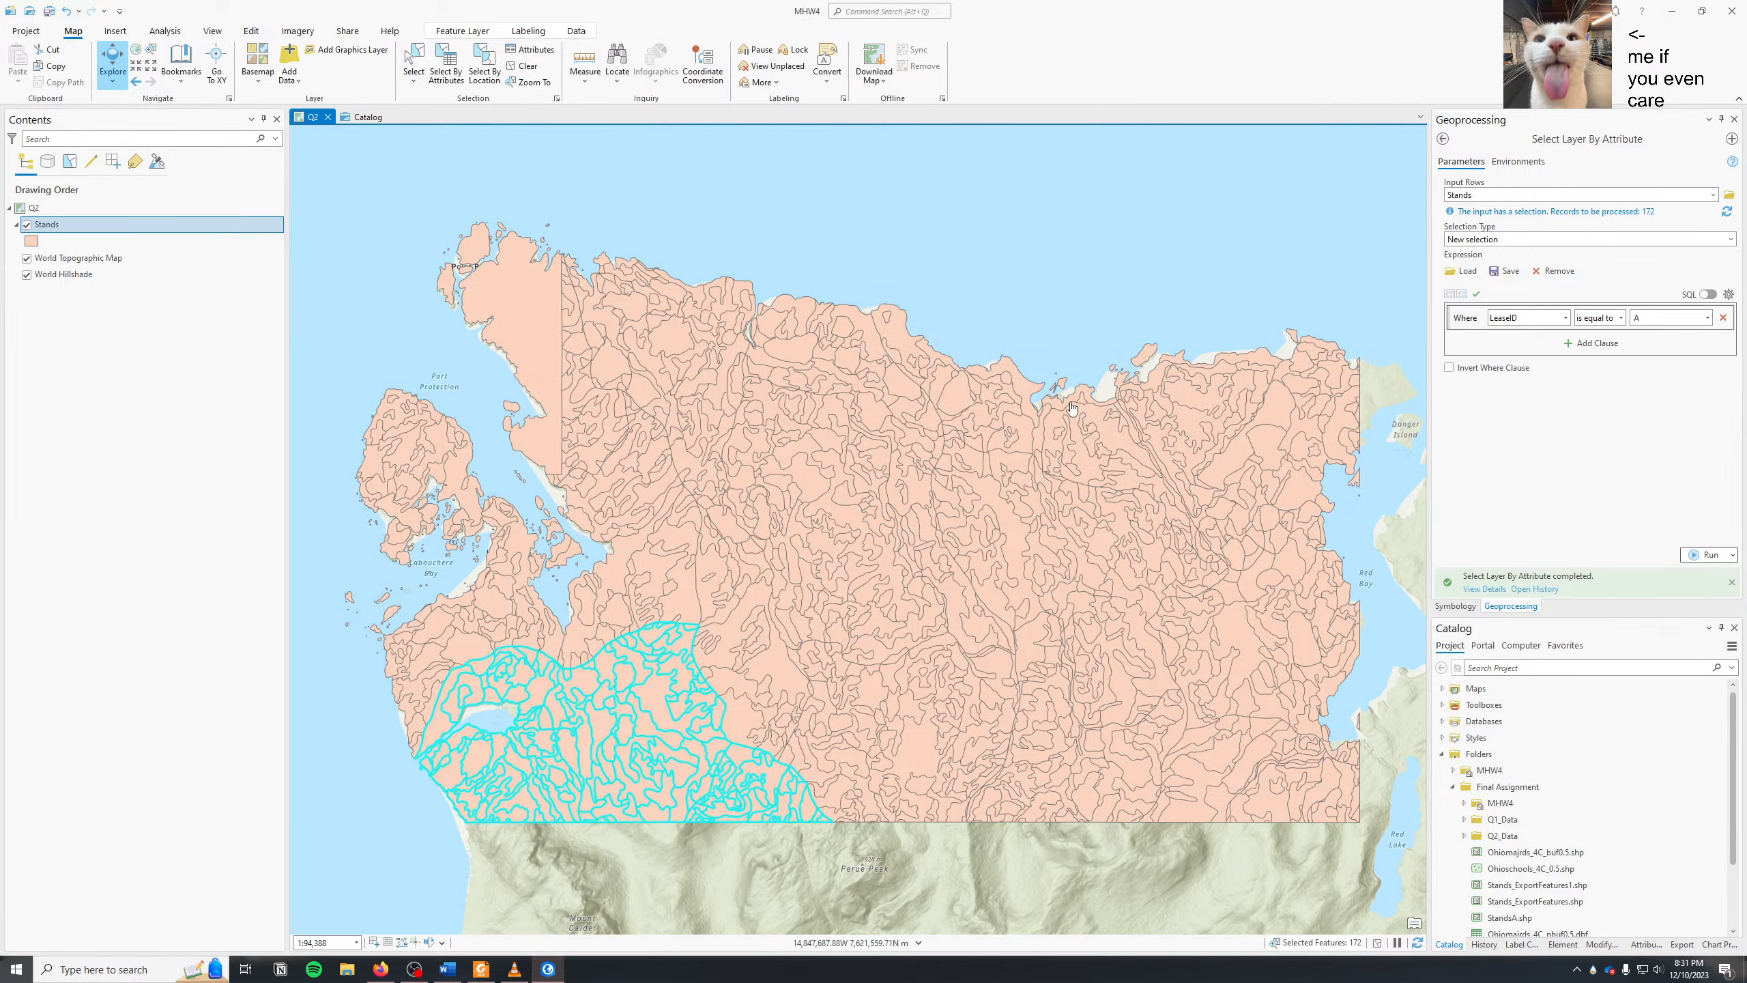
# - Change the Q2 map's XY coordinate system to NAD 1927 UTM Zone 8N, the one used by the Stands layer
pyautogui.rightClick(50, 209)
pyautogui.click(108, 531)
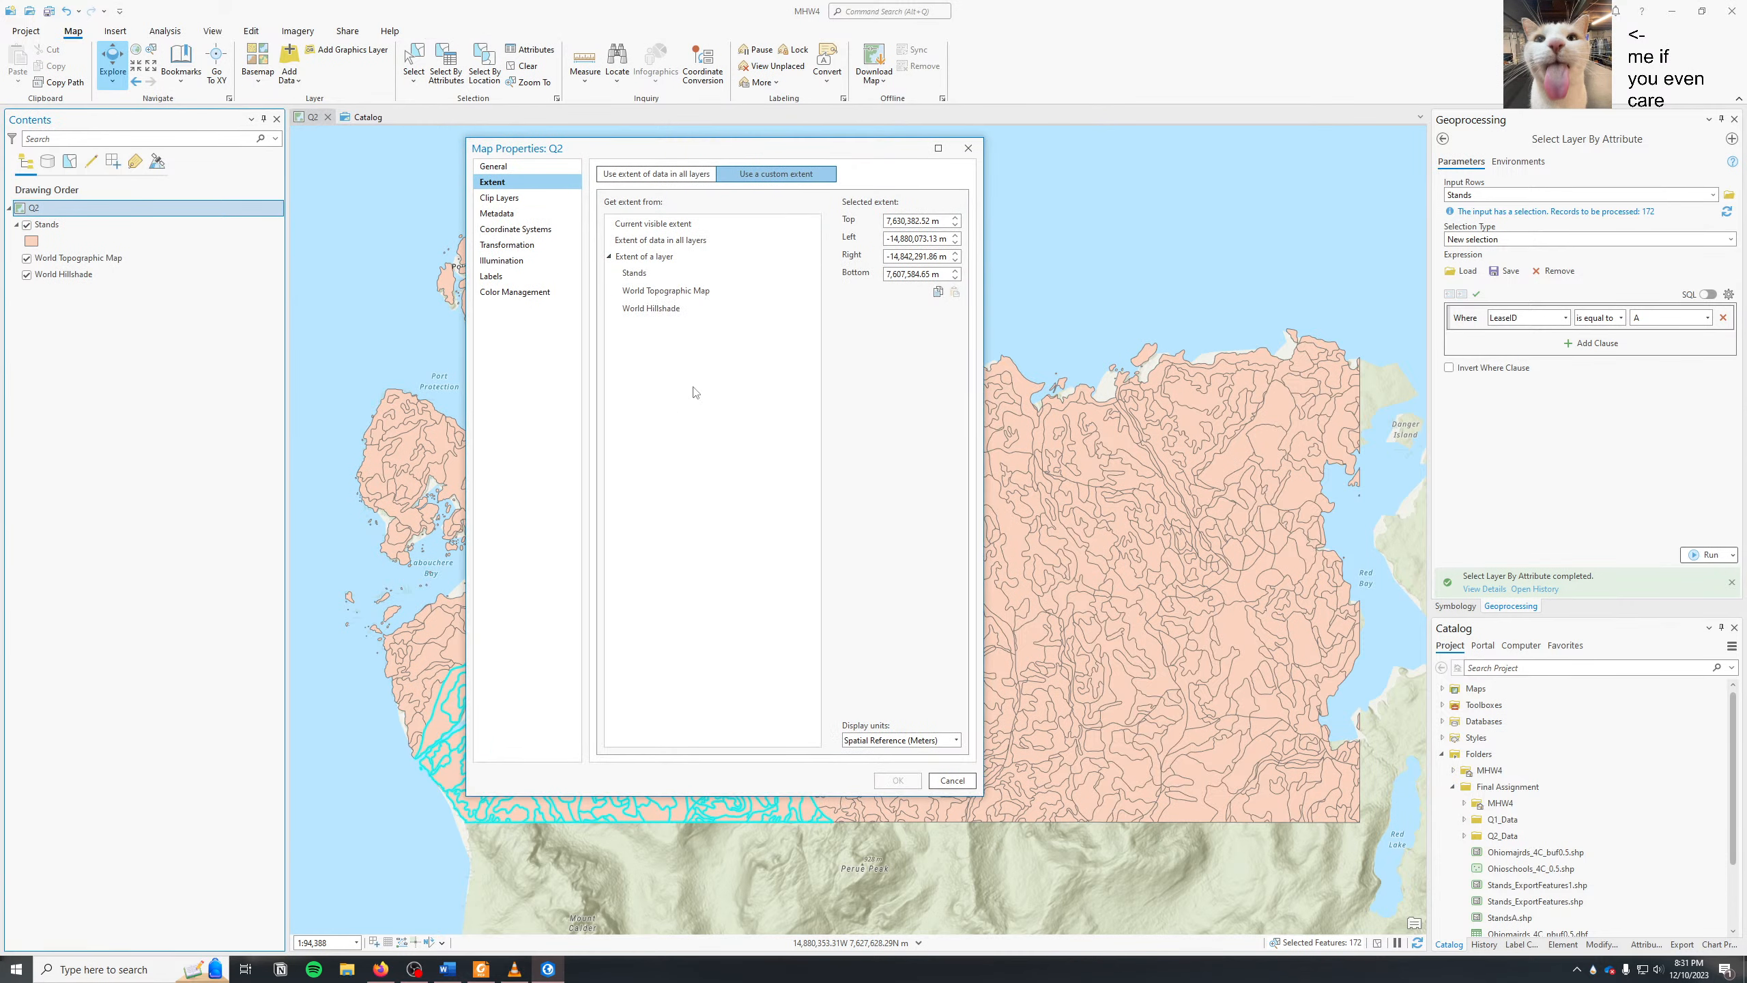
pyautogui.click(507, 214)
pyautogui.click(512, 230)
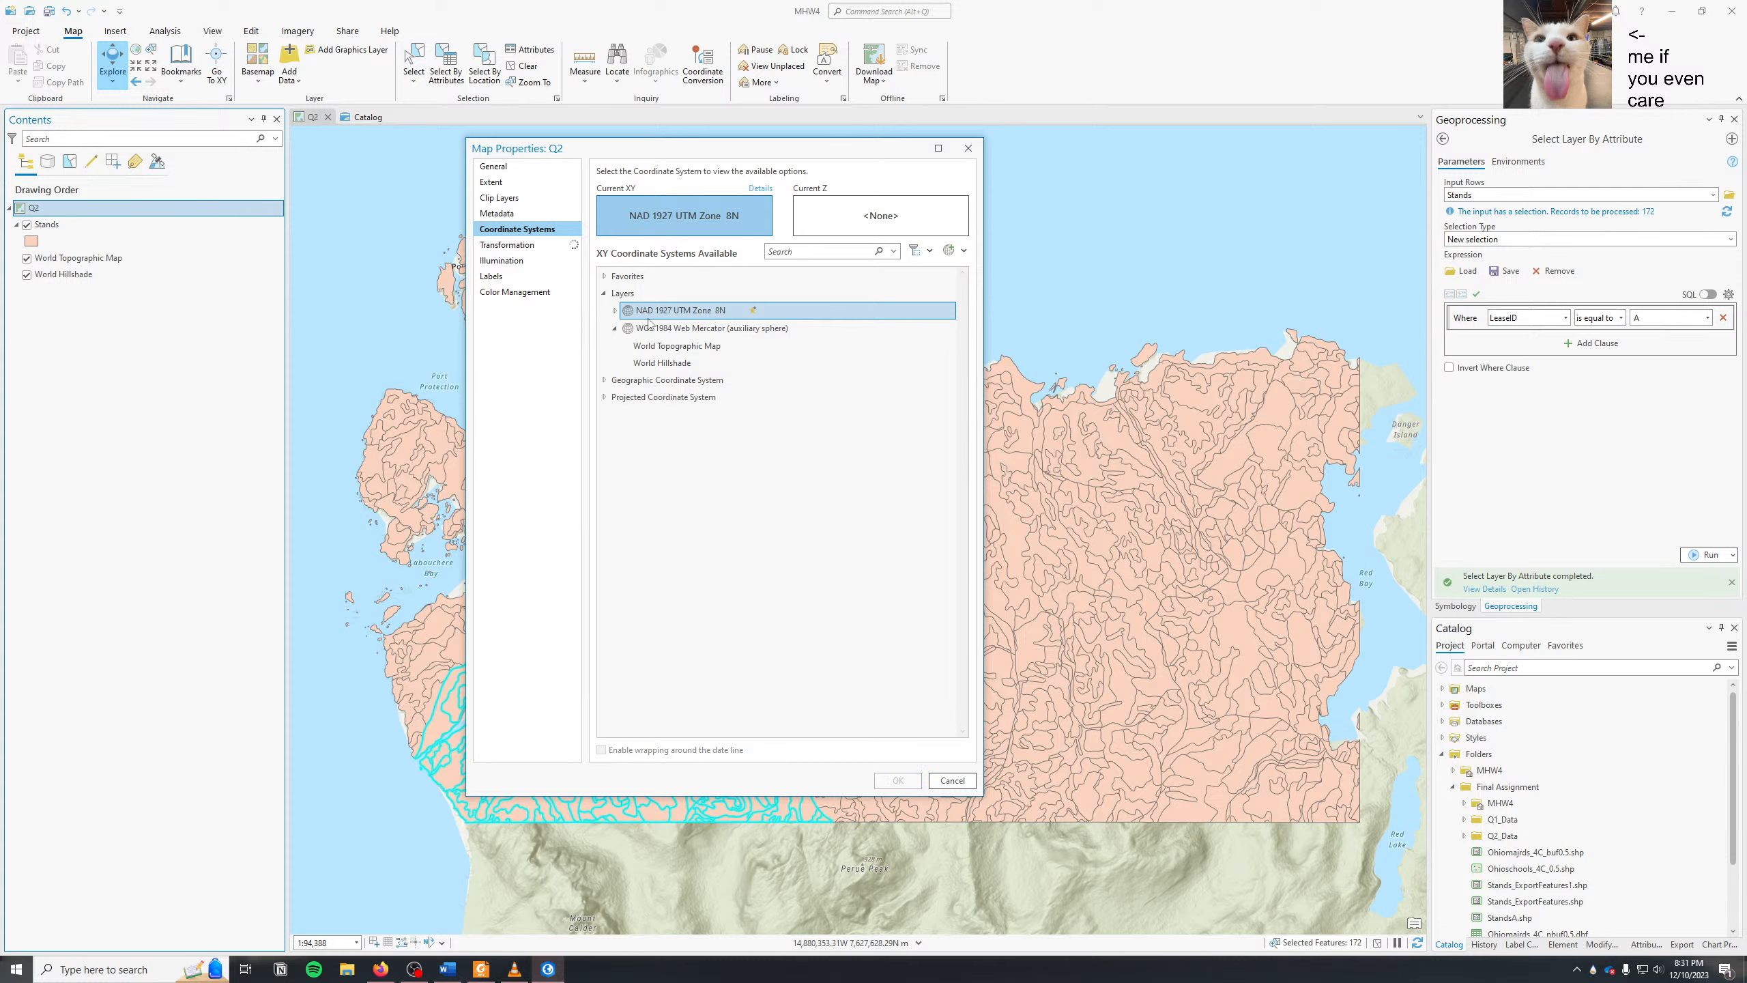
pyautogui.click(616, 311)
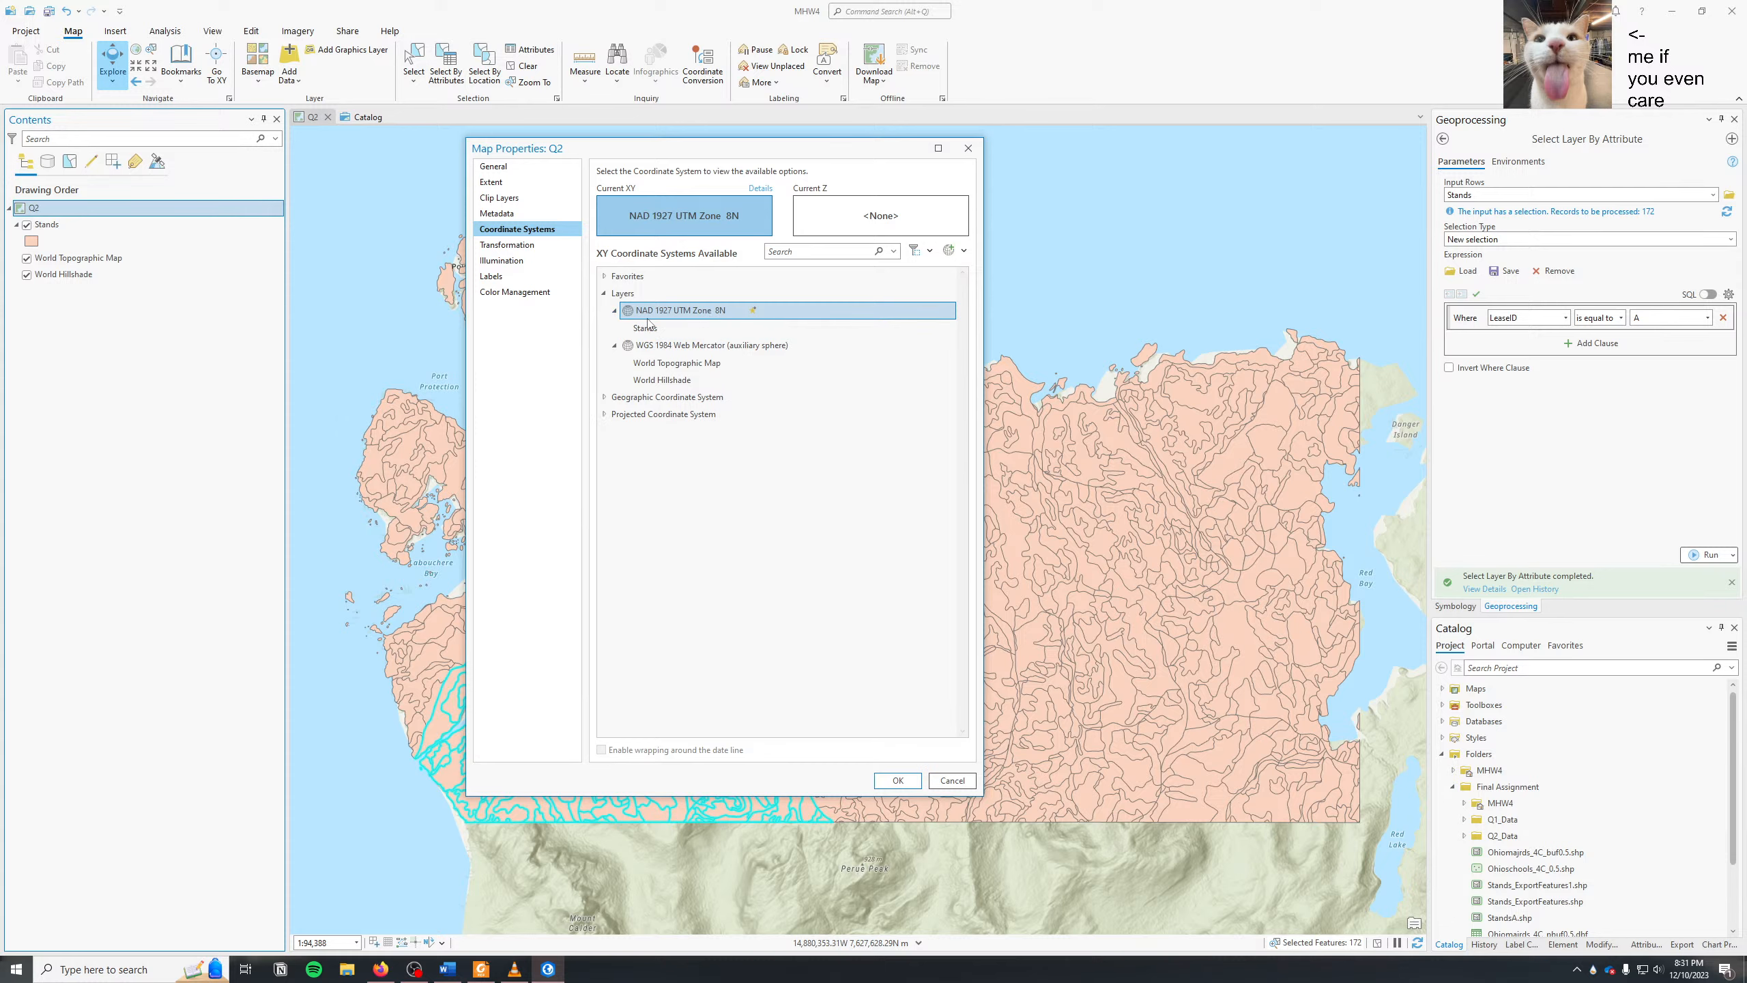
pyautogui.click(904, 776)
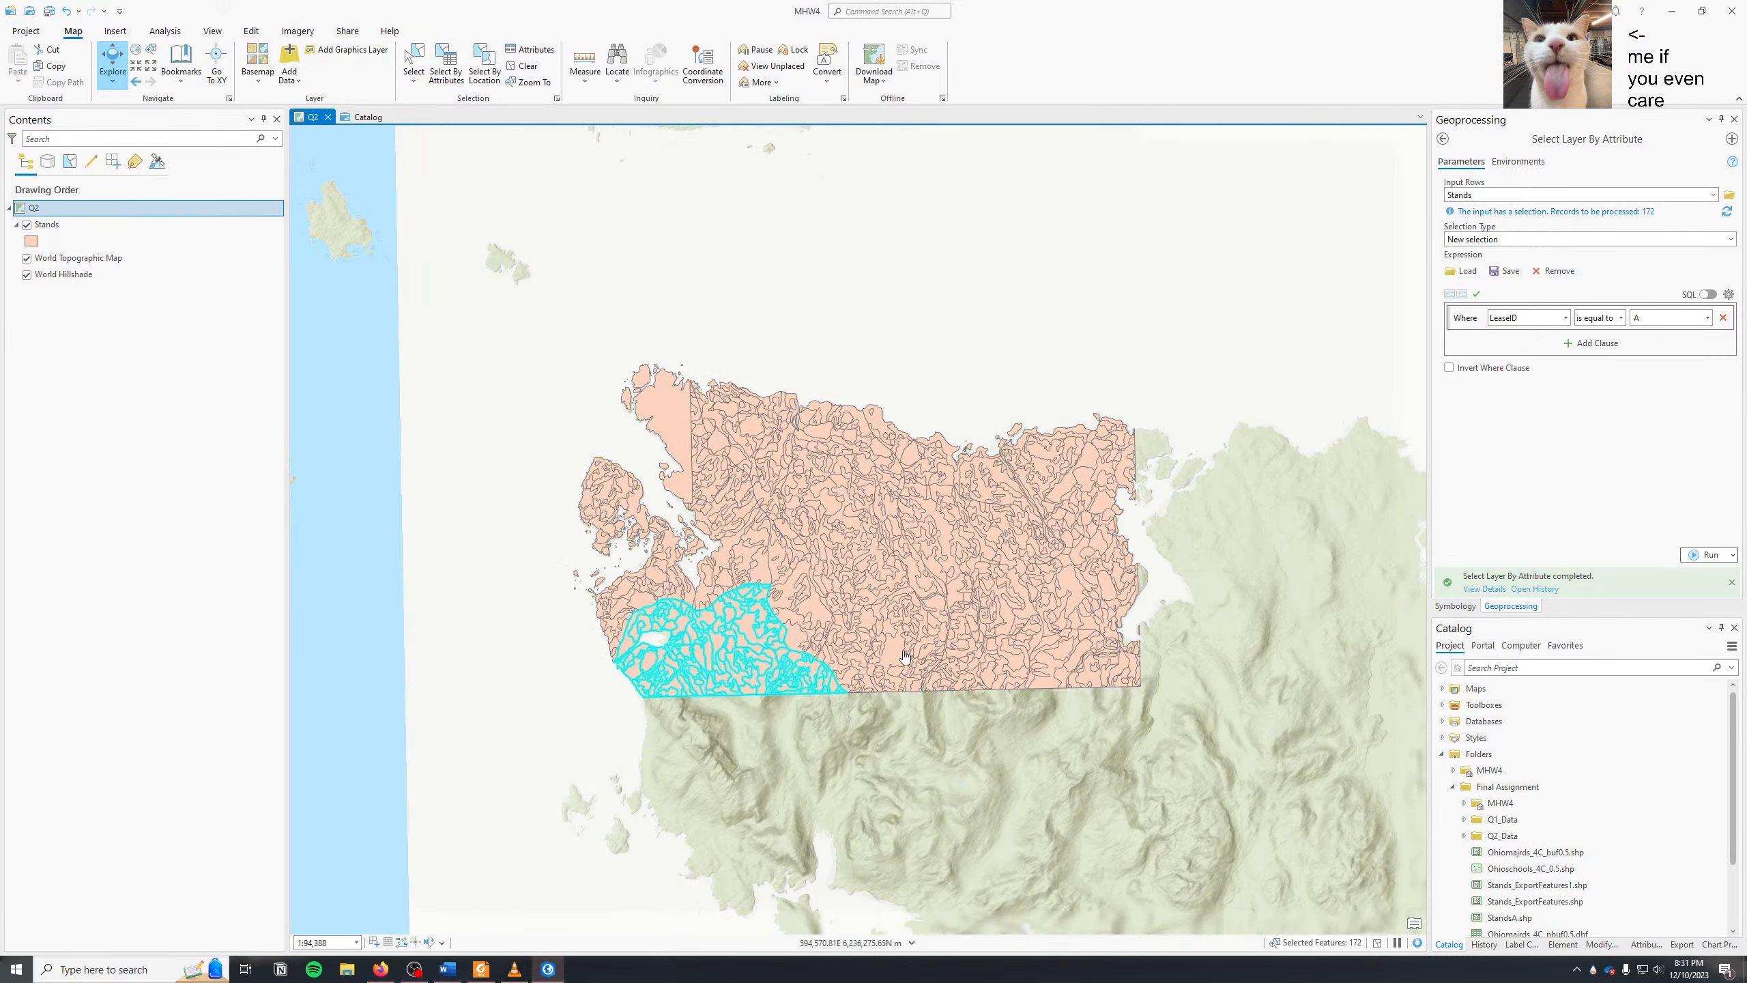
pyautogui.scroll(1, 831, 588)
pyautogui.scroll(3, 831, 589)
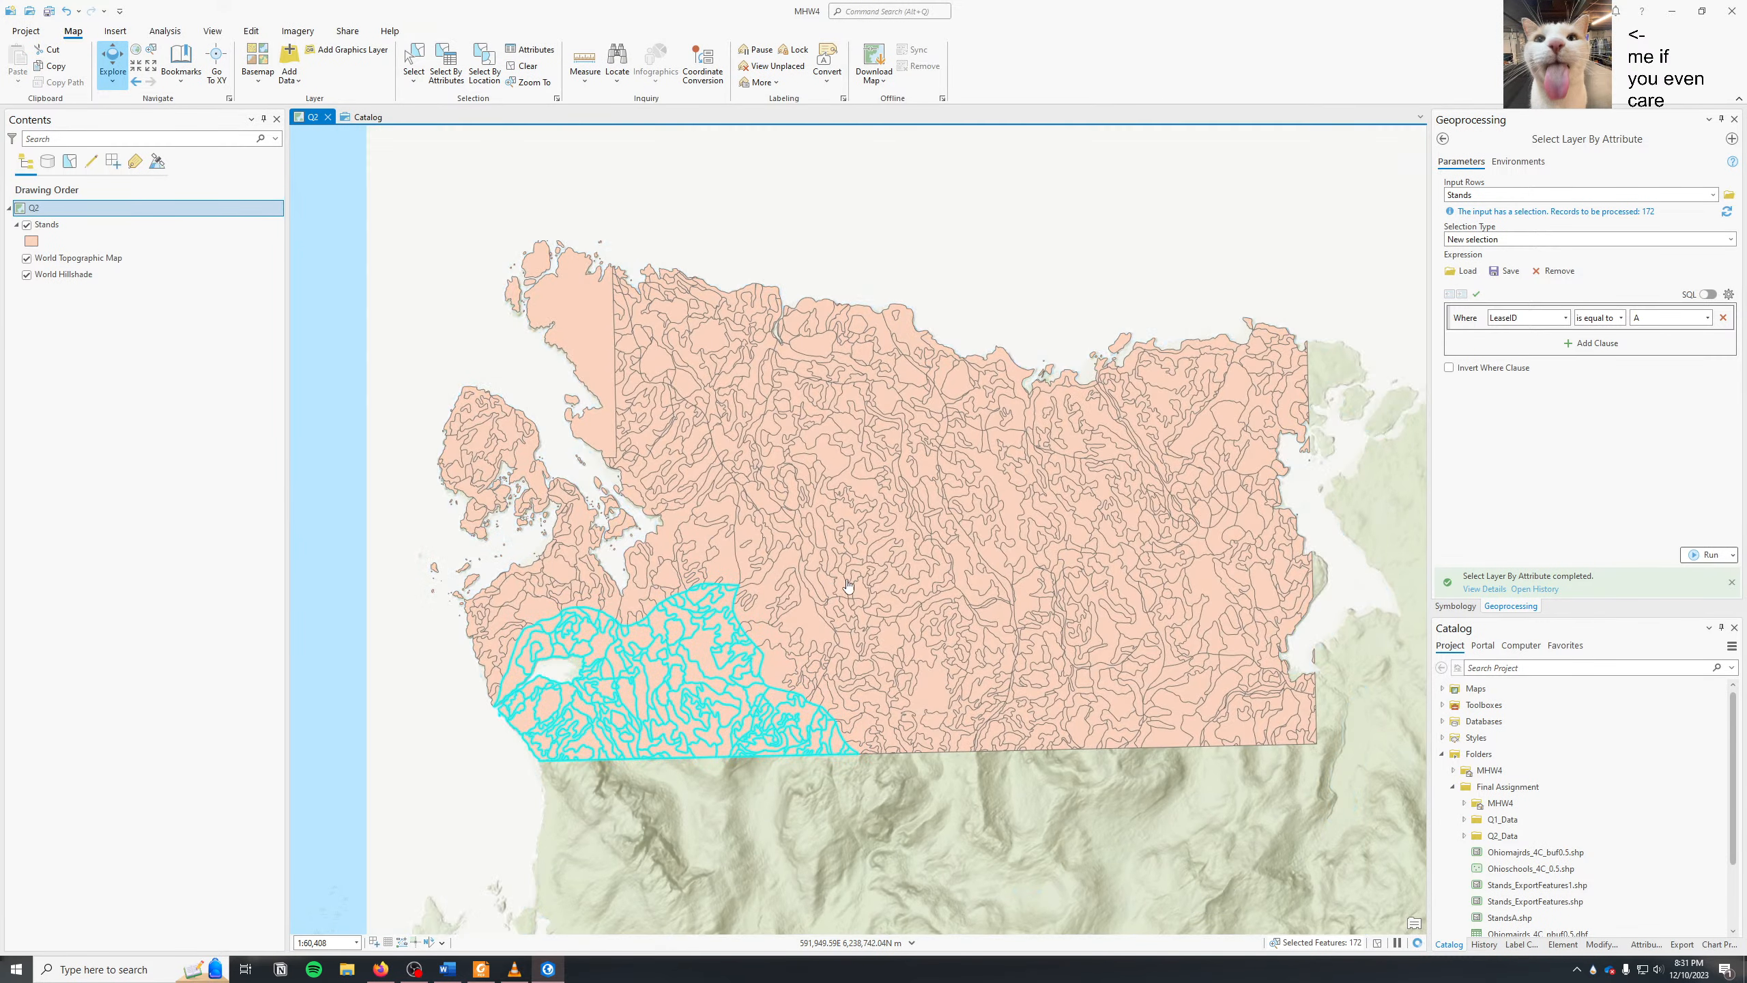
pyautogui.scroll(-3, 333, 441)
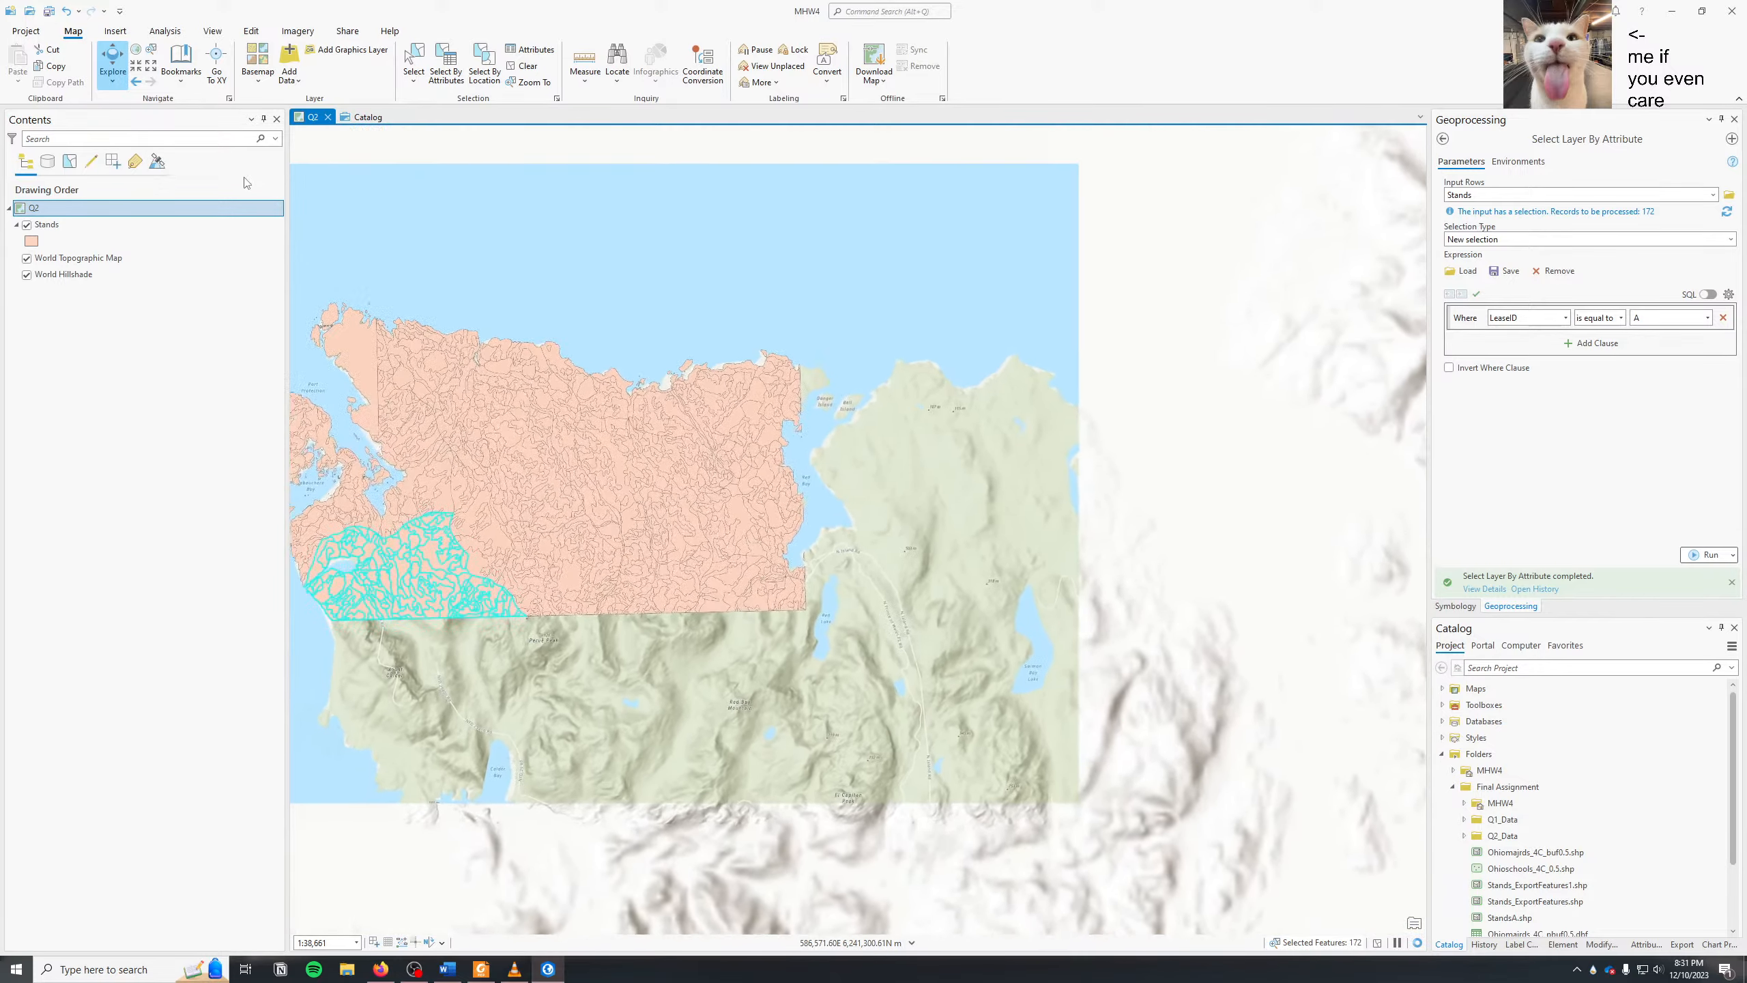
# - Review the output coordinate system and processing extent in the geoprocessing environment settings
pyautogui.click(165, 31)
pyautogui.click(90, 88)
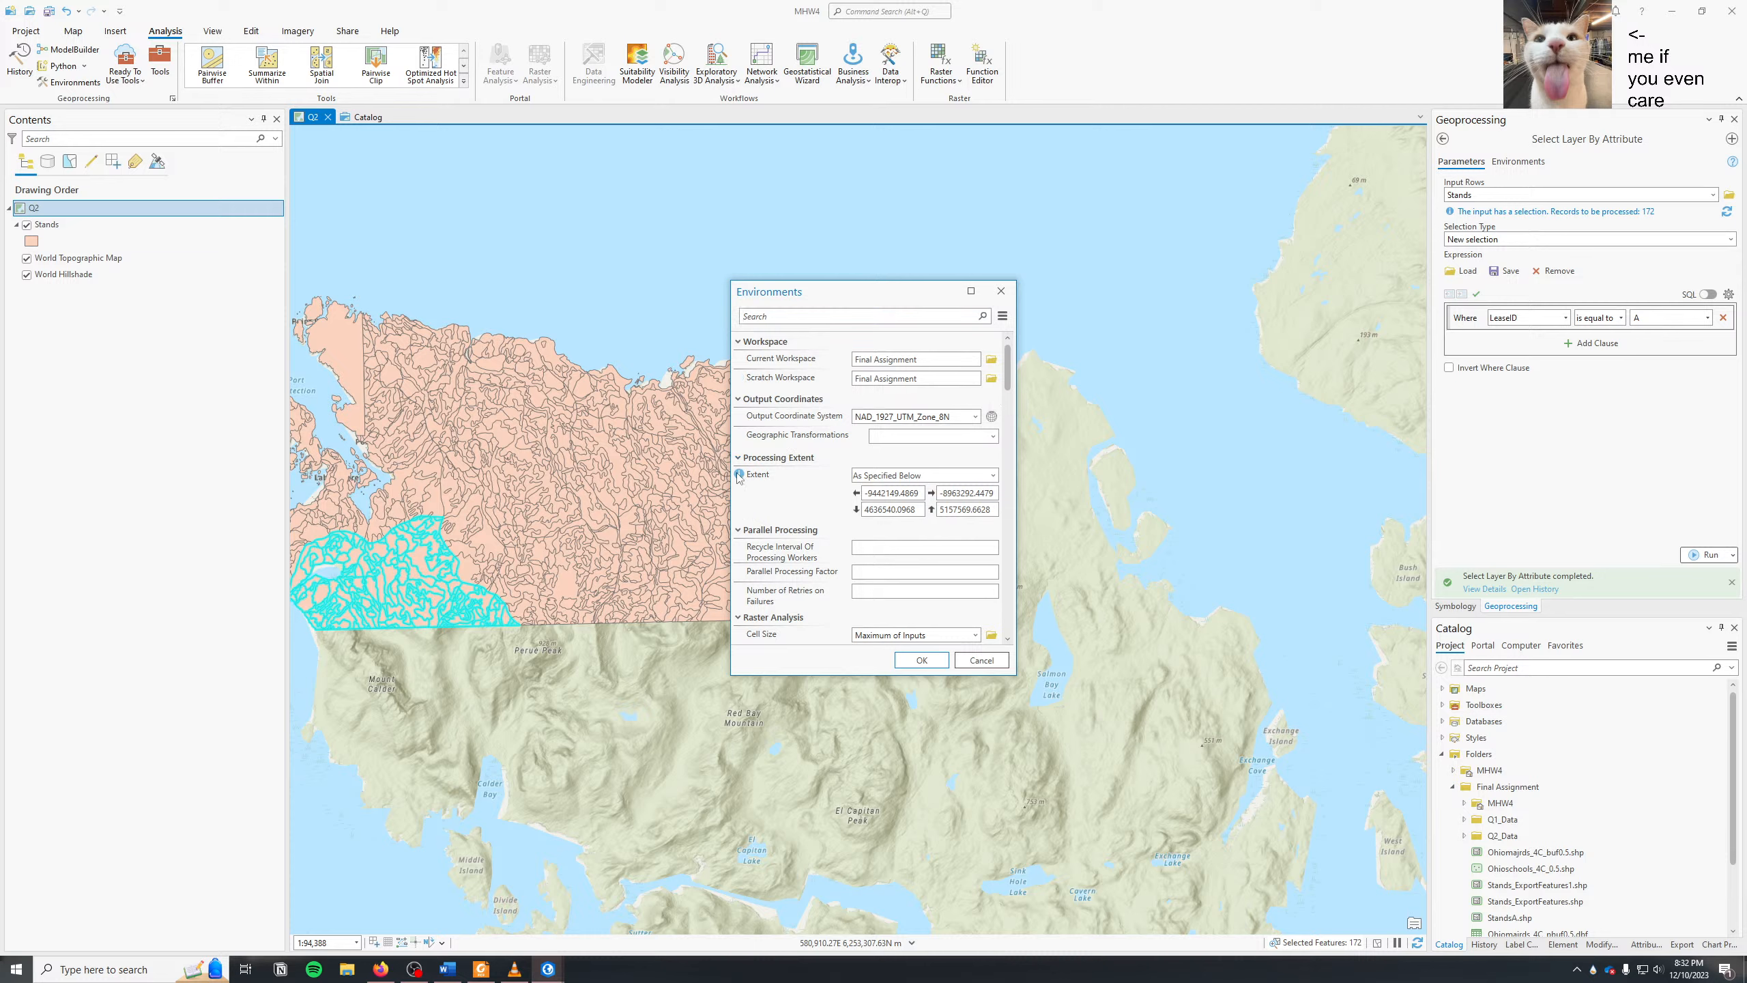
pyautogui.click(940, 661)
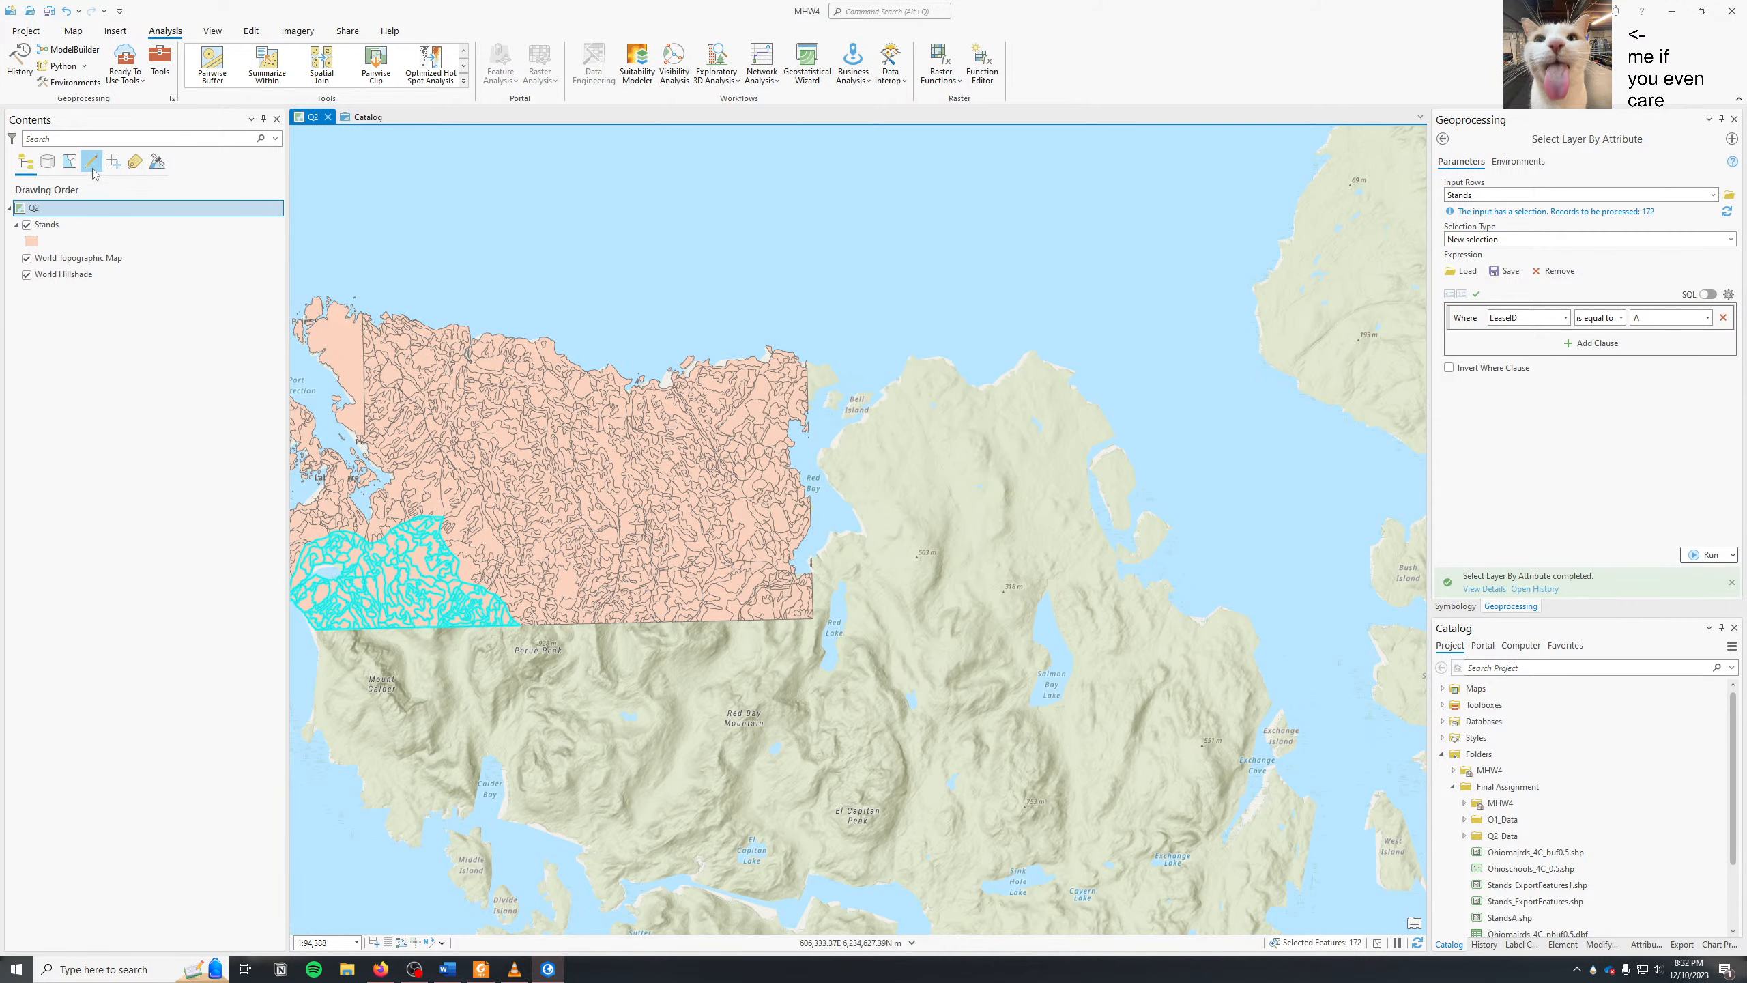
# - Reset the Q2 map's custom extent from the Stands layer in the map properties
pyautogui.rightClick(108, 207)
pyautogui.click(141, 537)
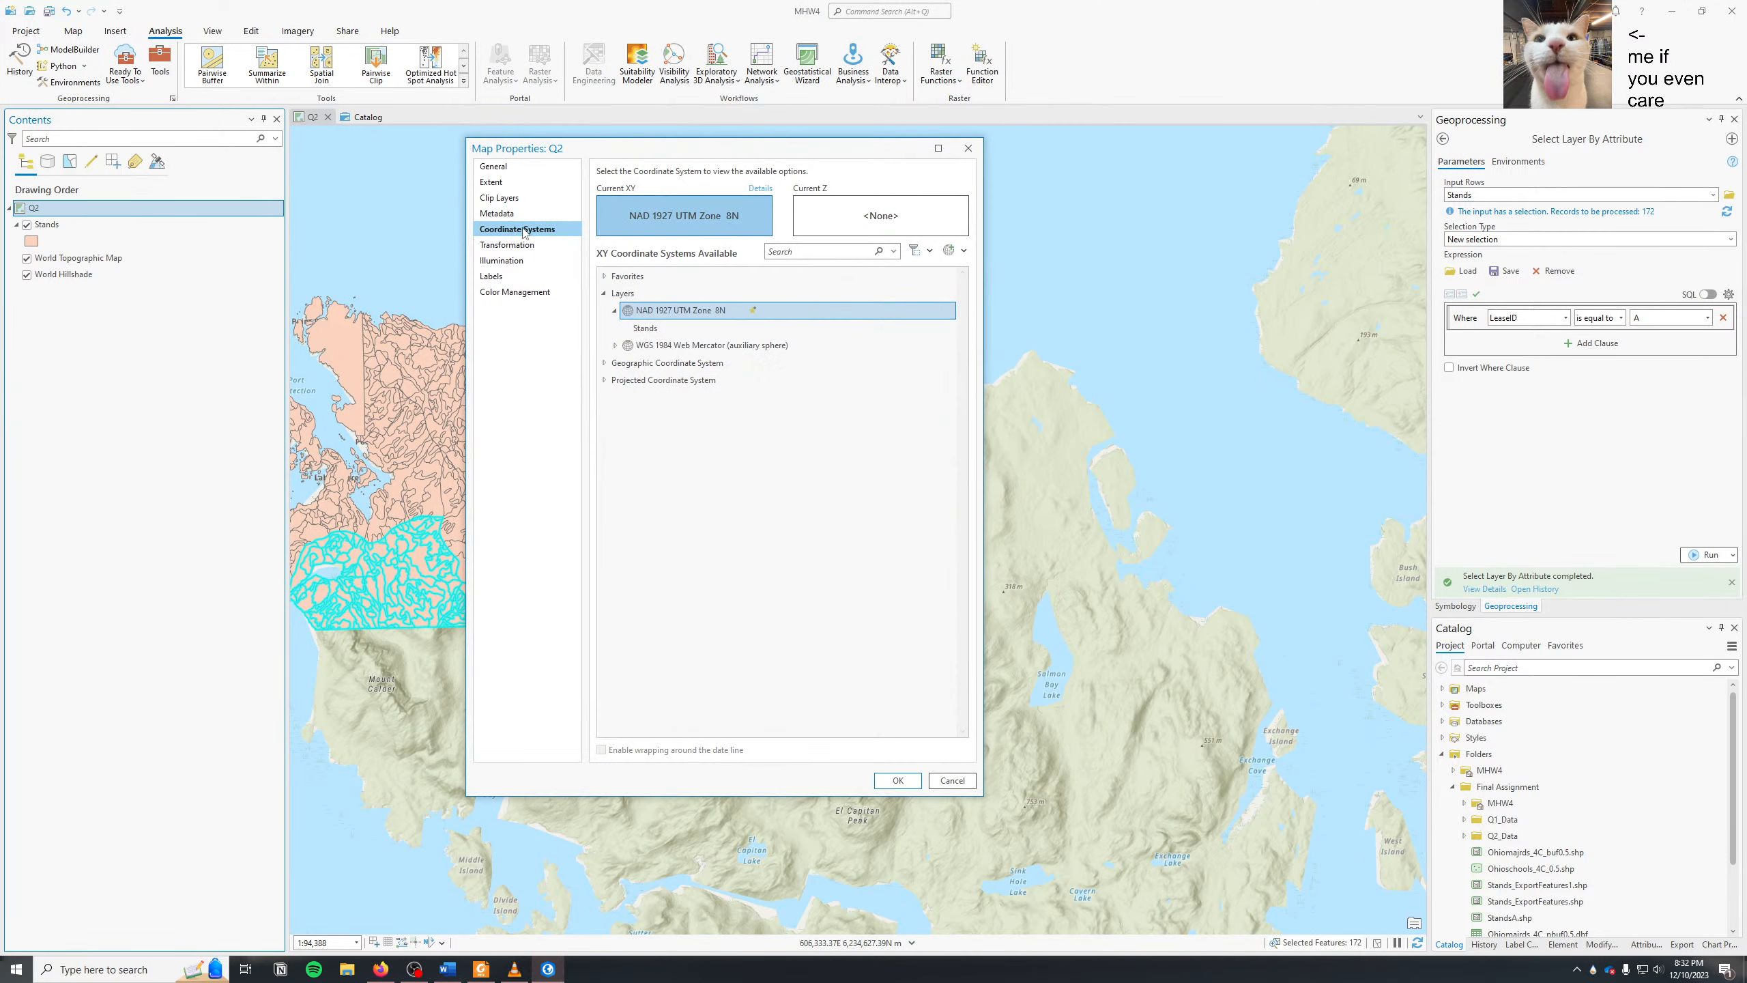
pyautogui.click(492, 182)
pyautogui.click(646, 273)
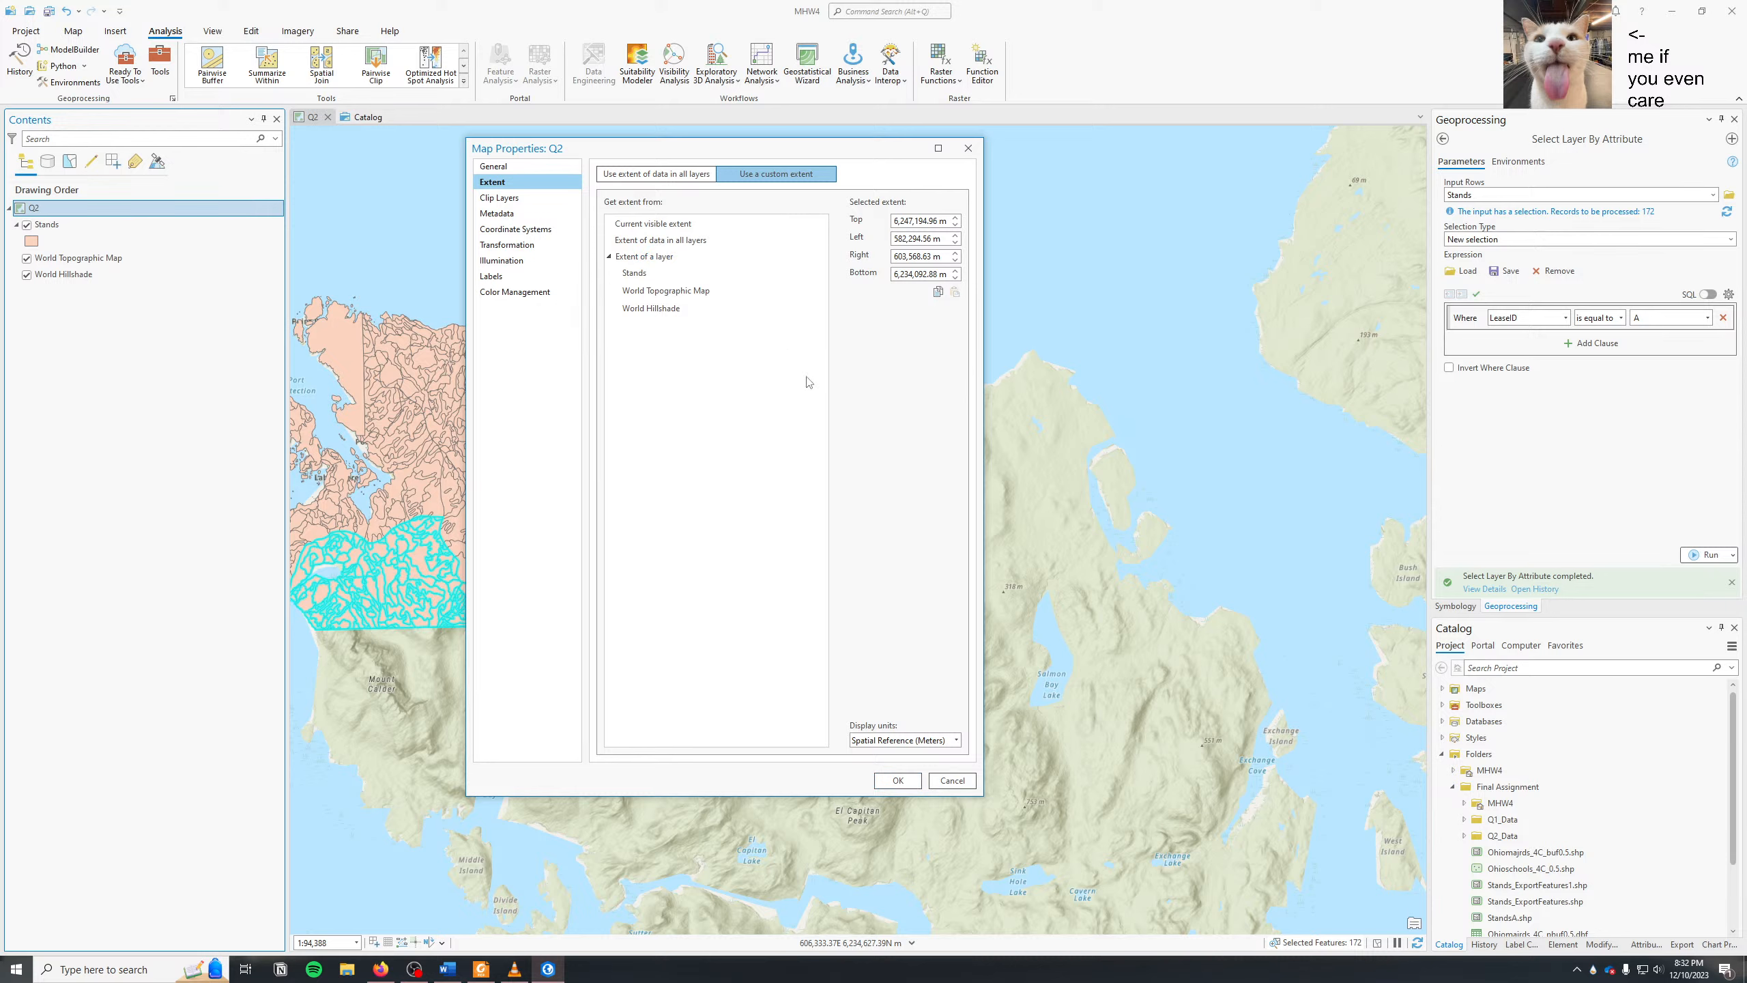
pyautogui.click(898, 782)
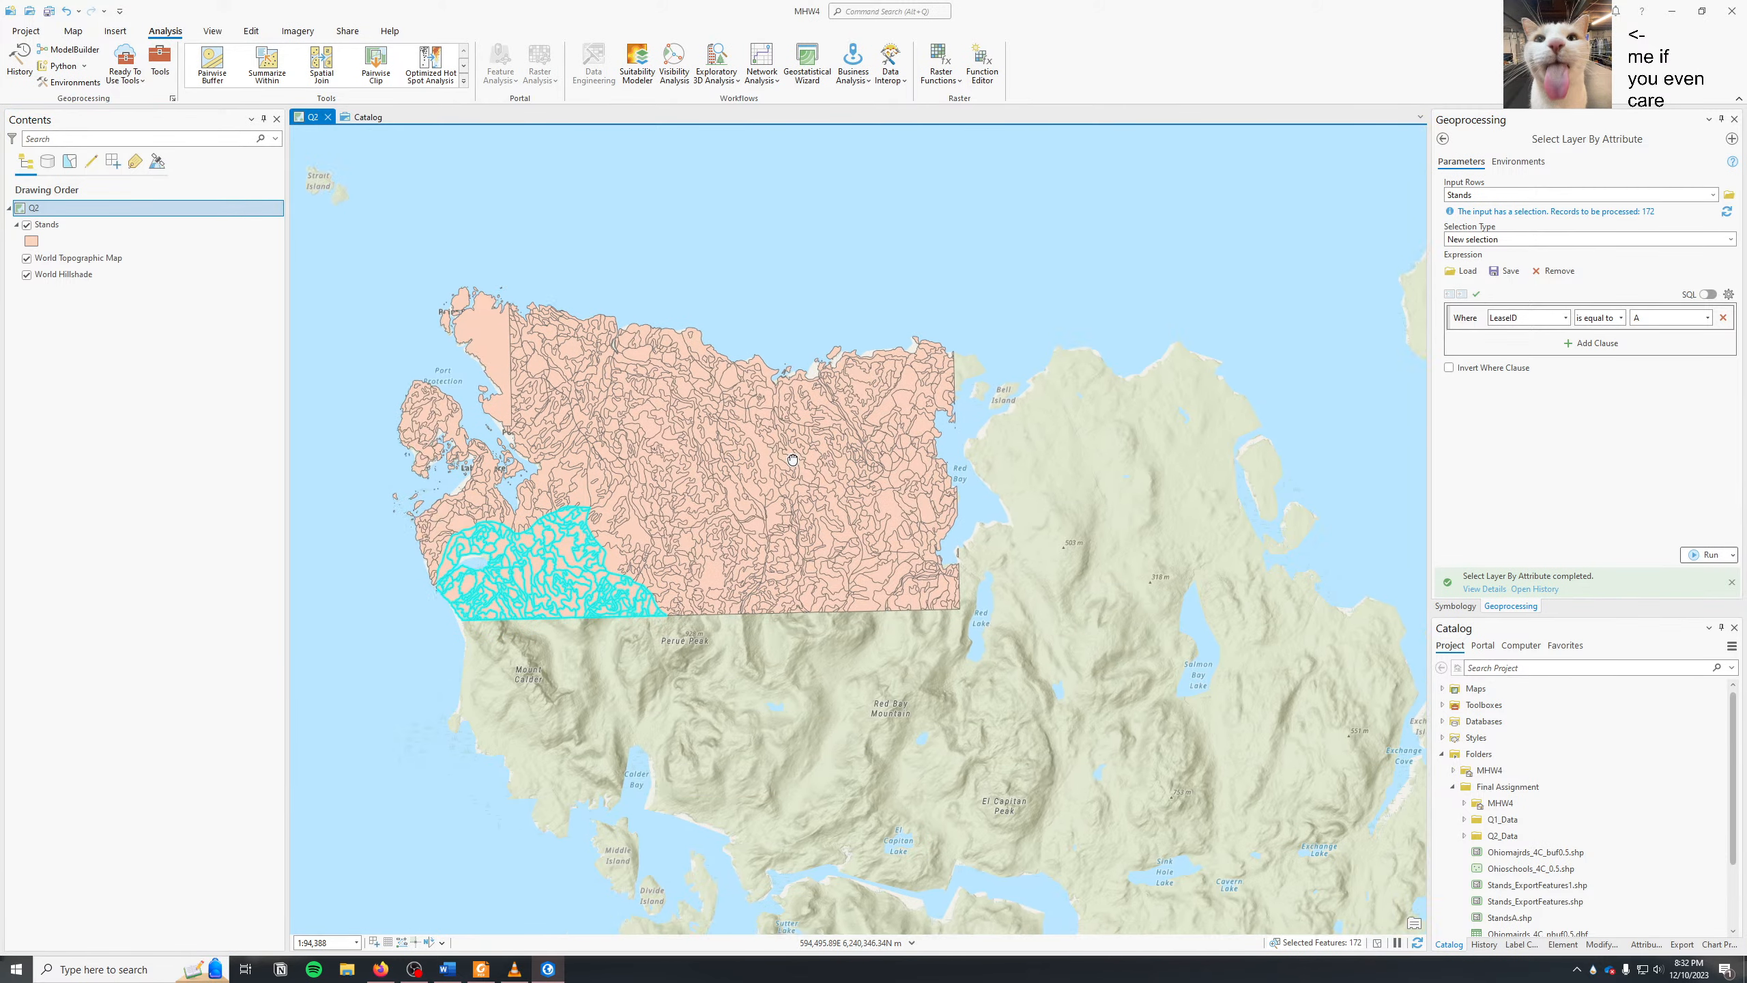
# - Review the Stands layer's spatial reference and its domain, resolution and tolerance in the source properties
pyautogui.rightClick(81, 226)
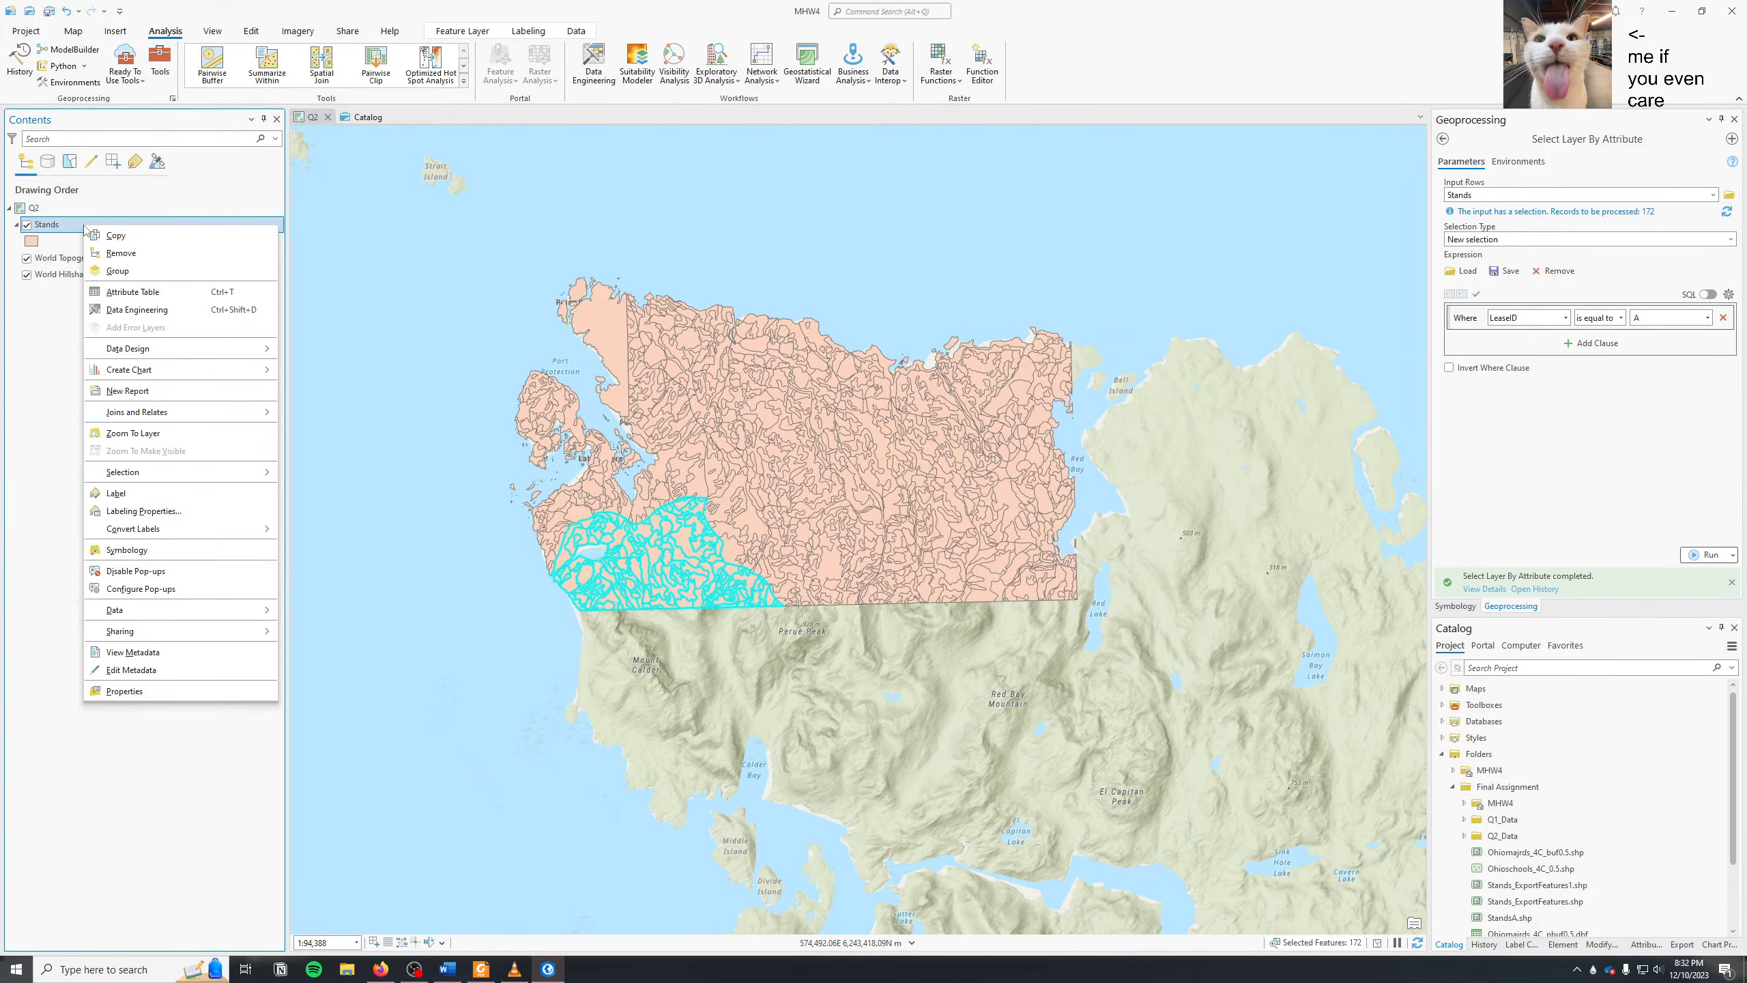
pyautogui.click(178, 694)
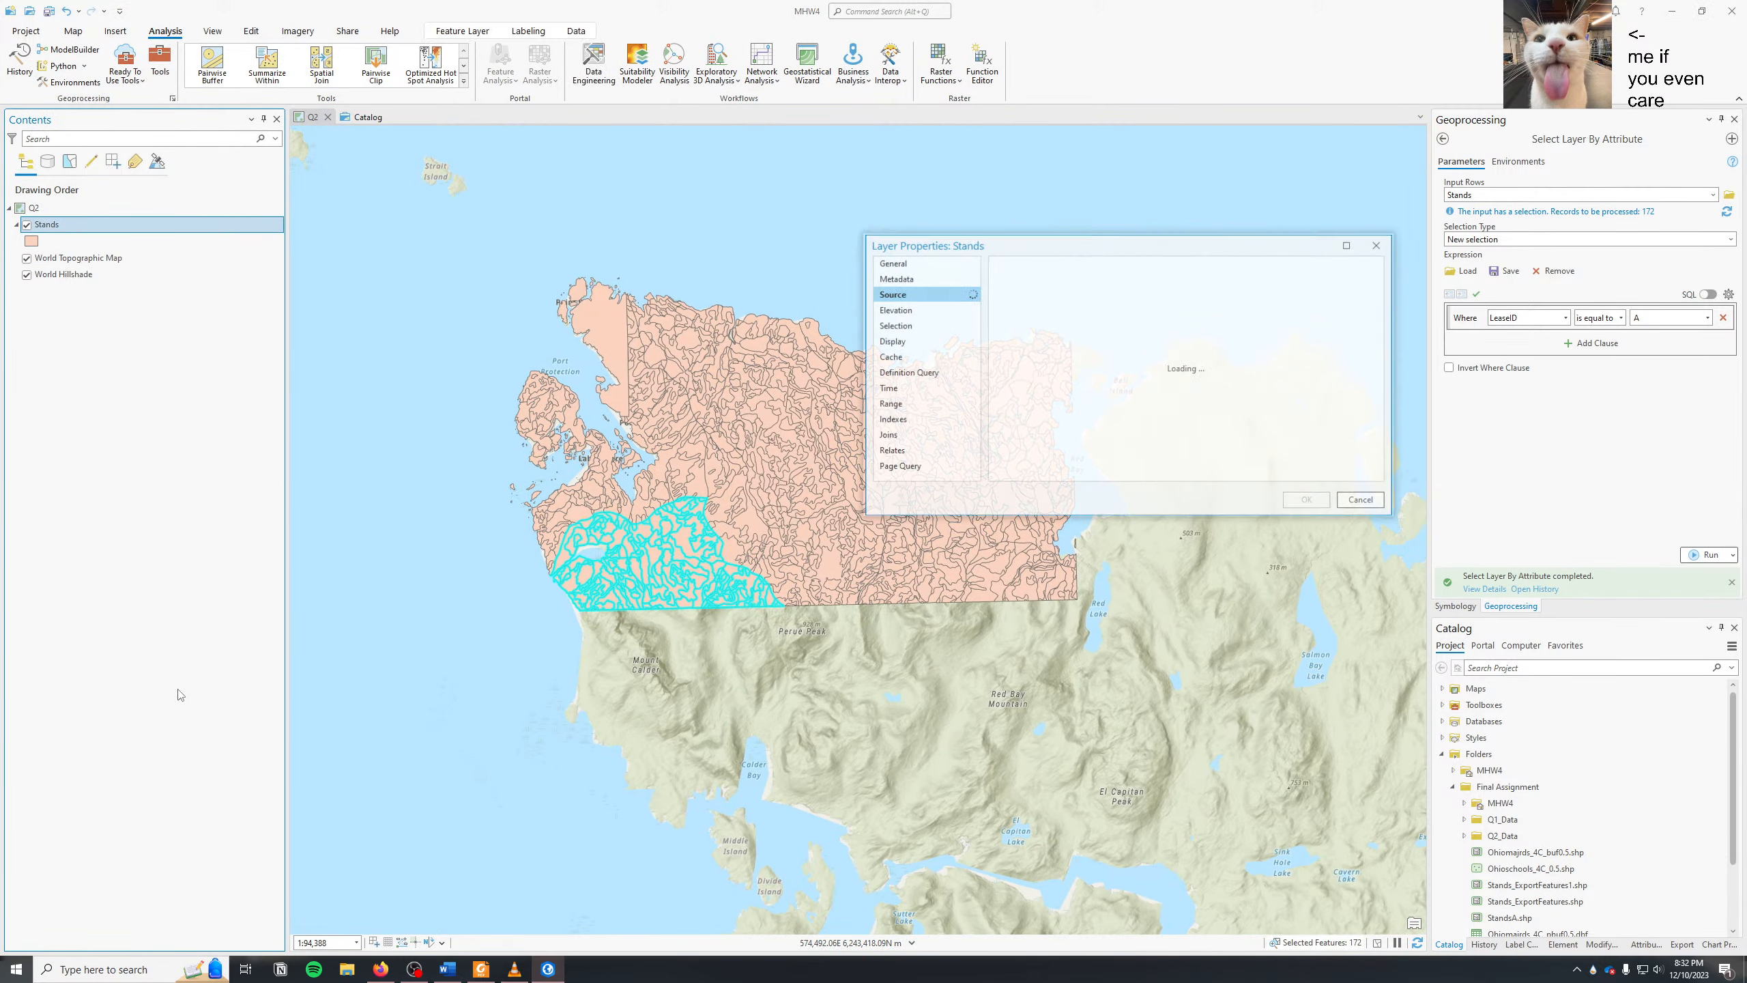
pyautogui.click(923, 389)
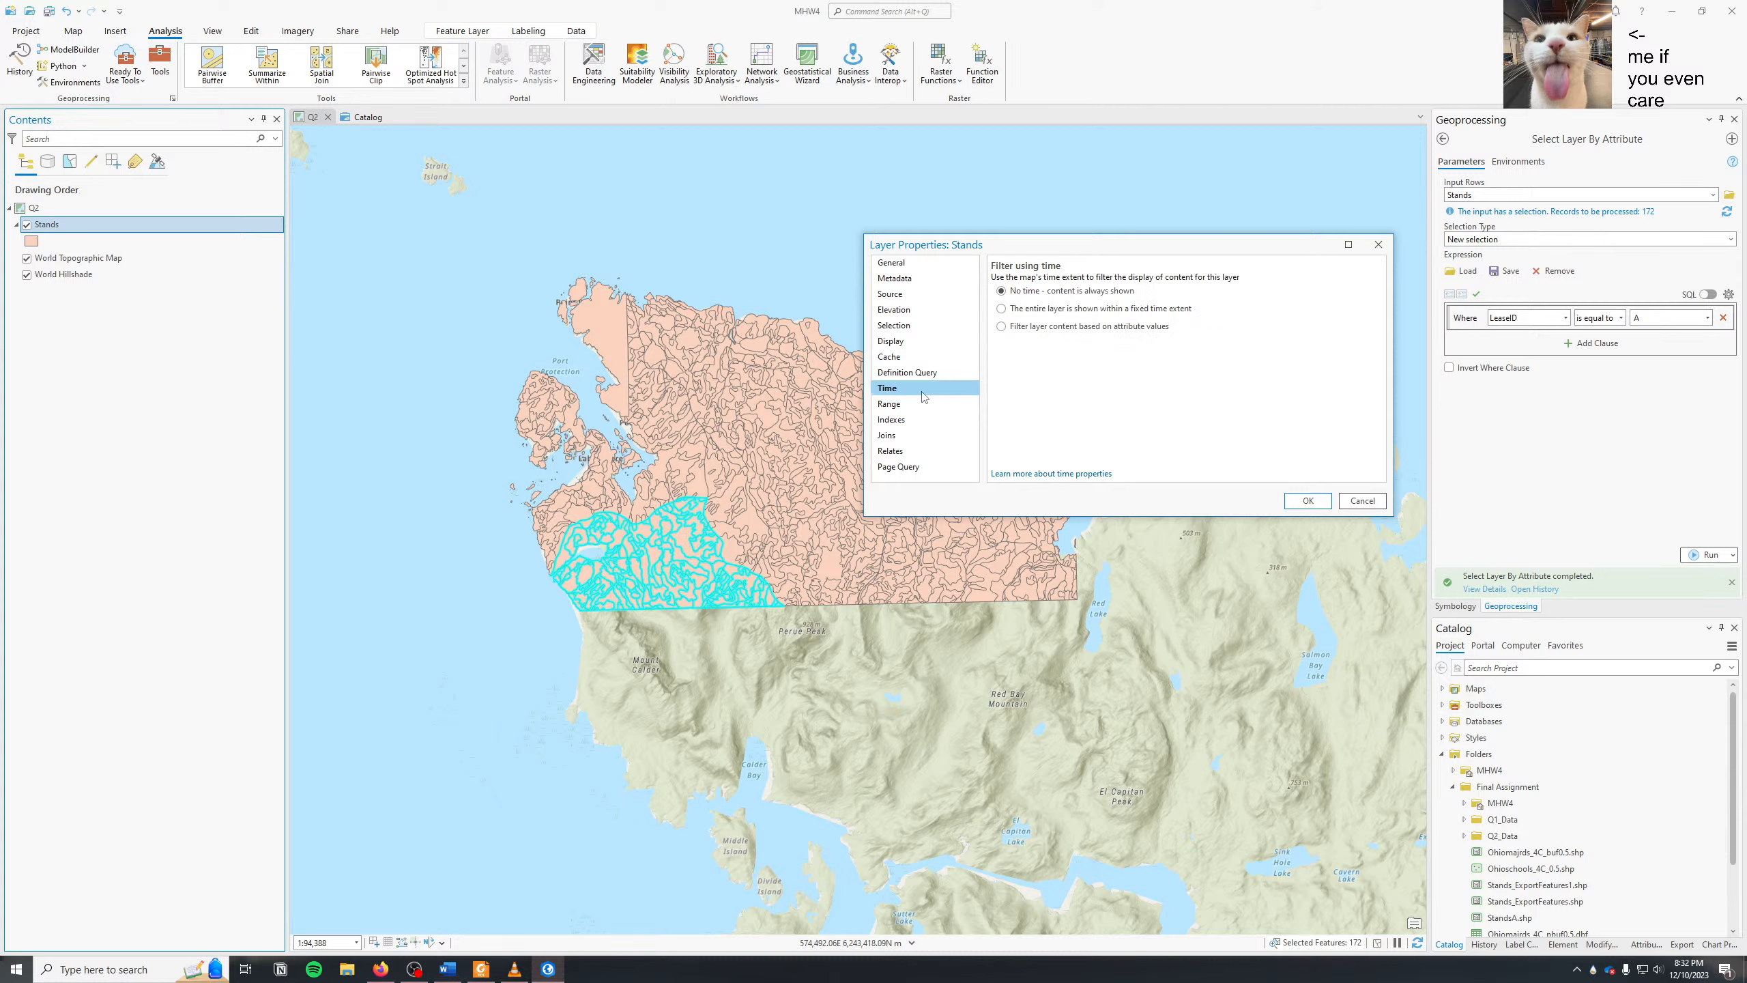
pyautogui.click(914, 310)
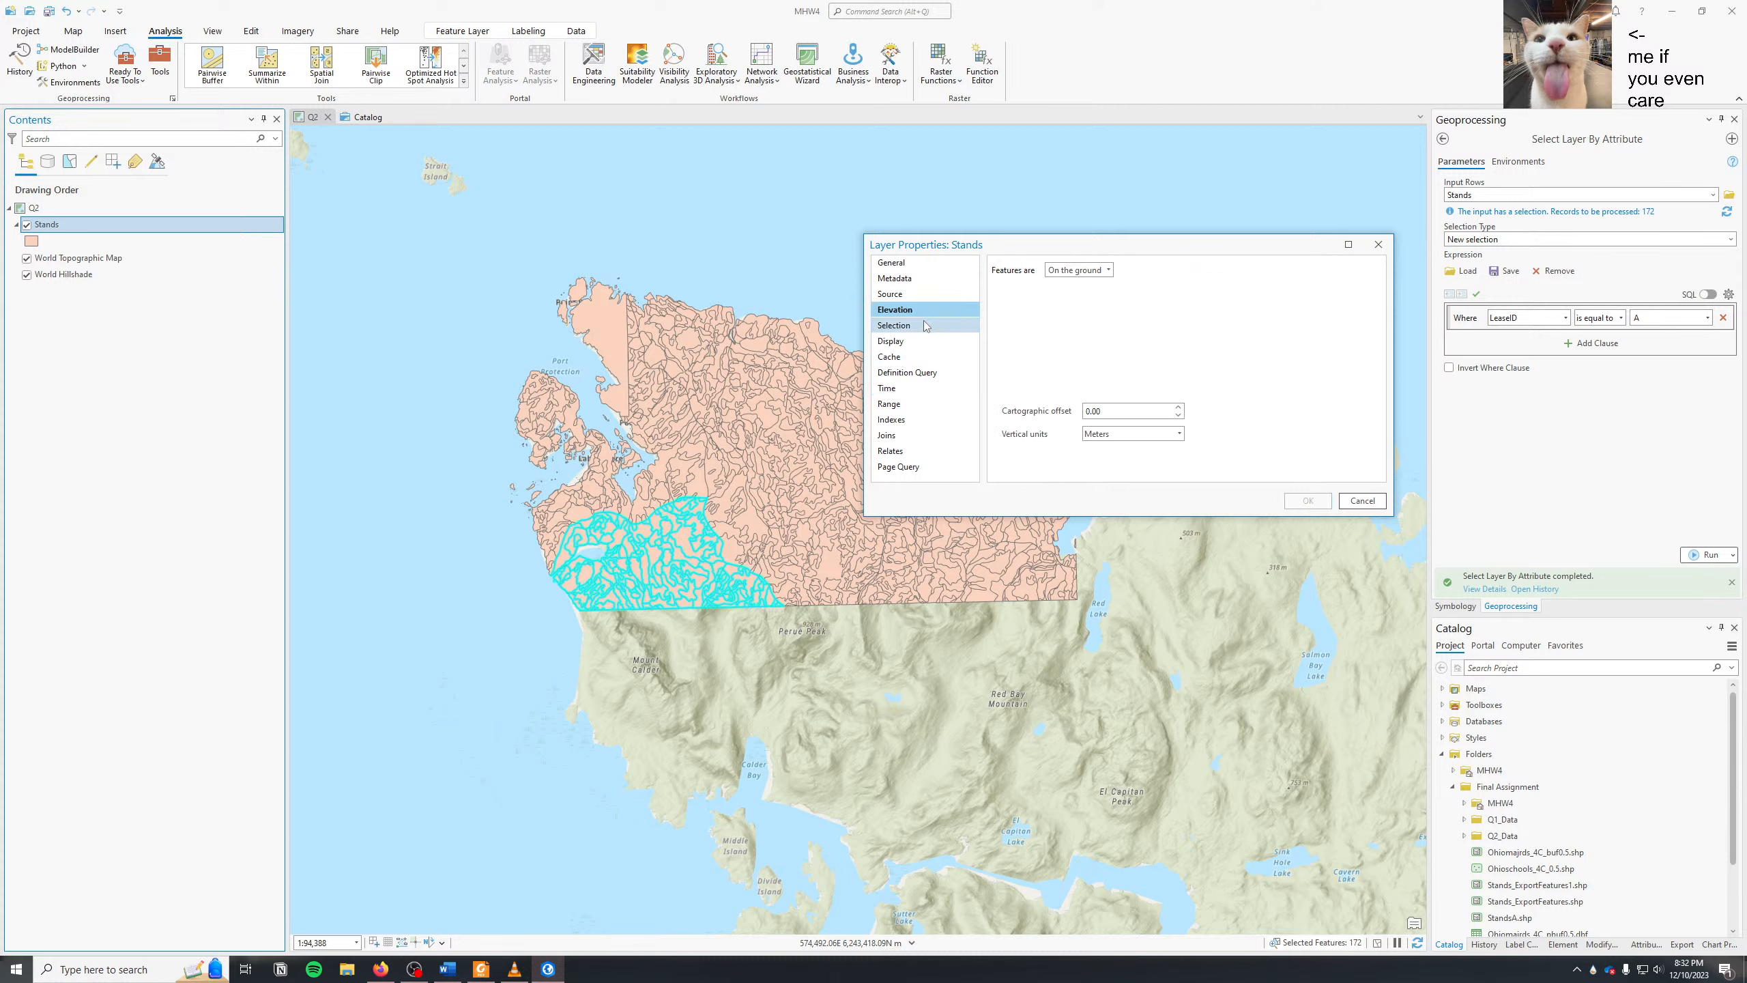
pyautogui.click(926, 326)
pyautogui.click(917, 295)
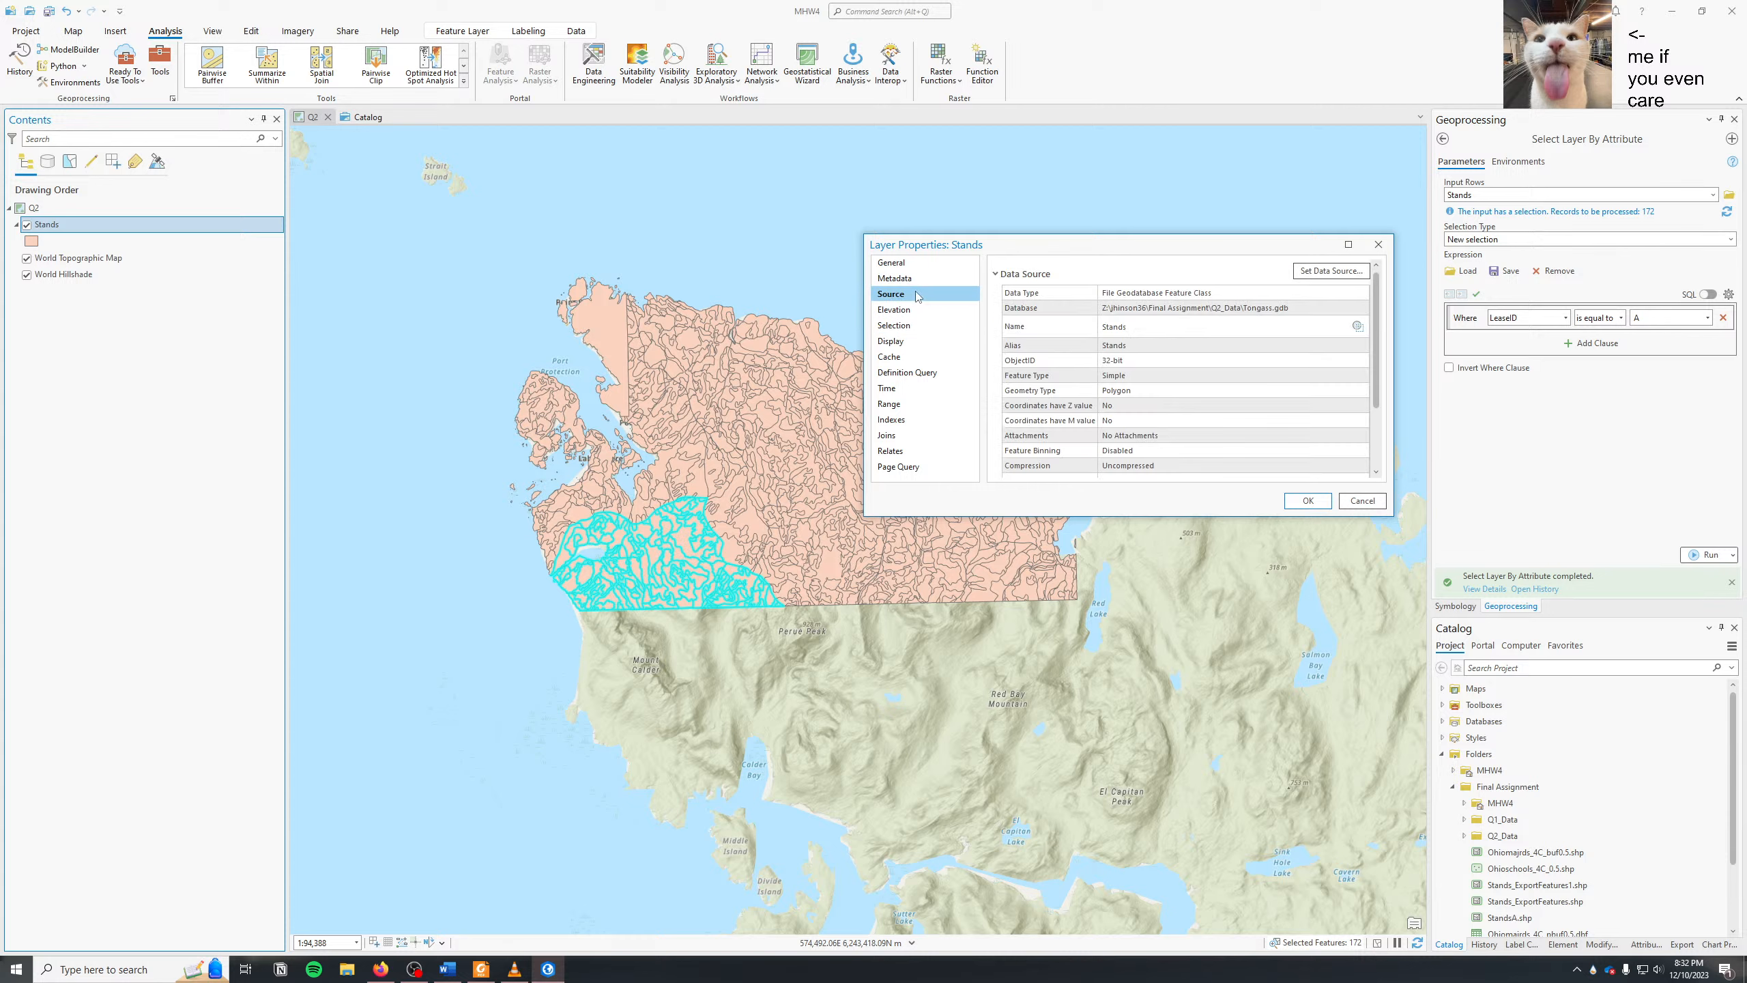
pyautogui.scroll(-5, 1029, 442)
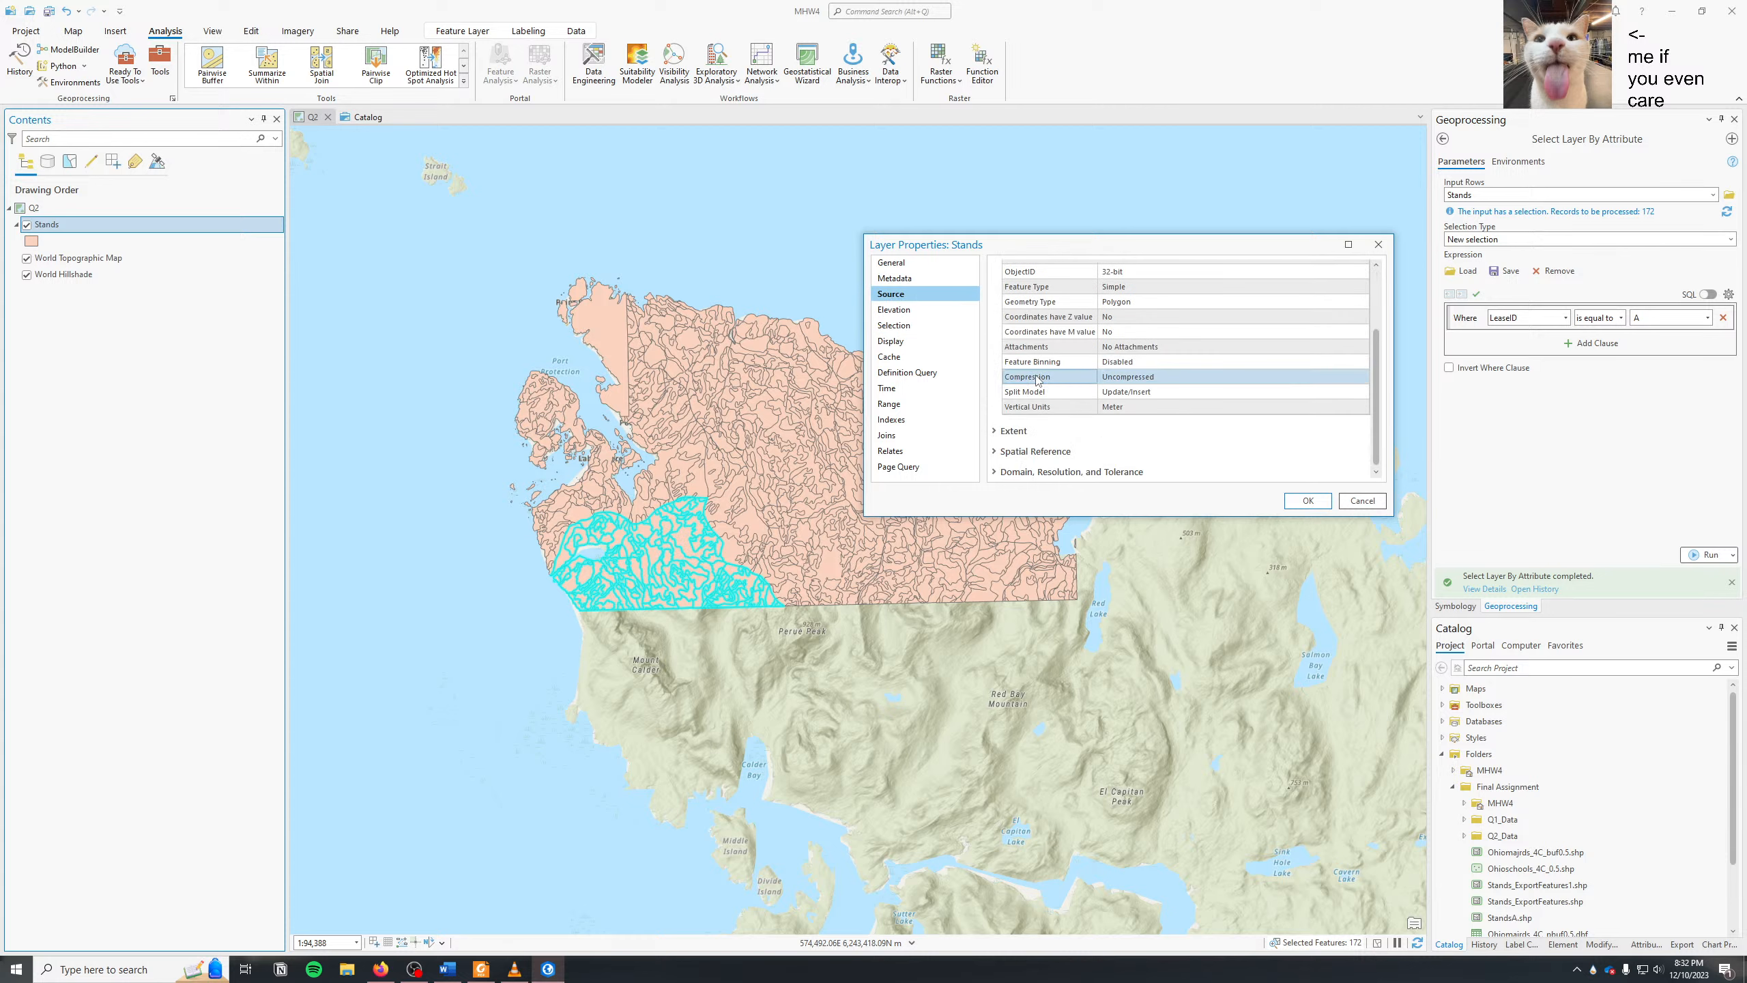
pyautogui.click(1031, 458)
pyautogui.scroll(-5, 1031, 459)
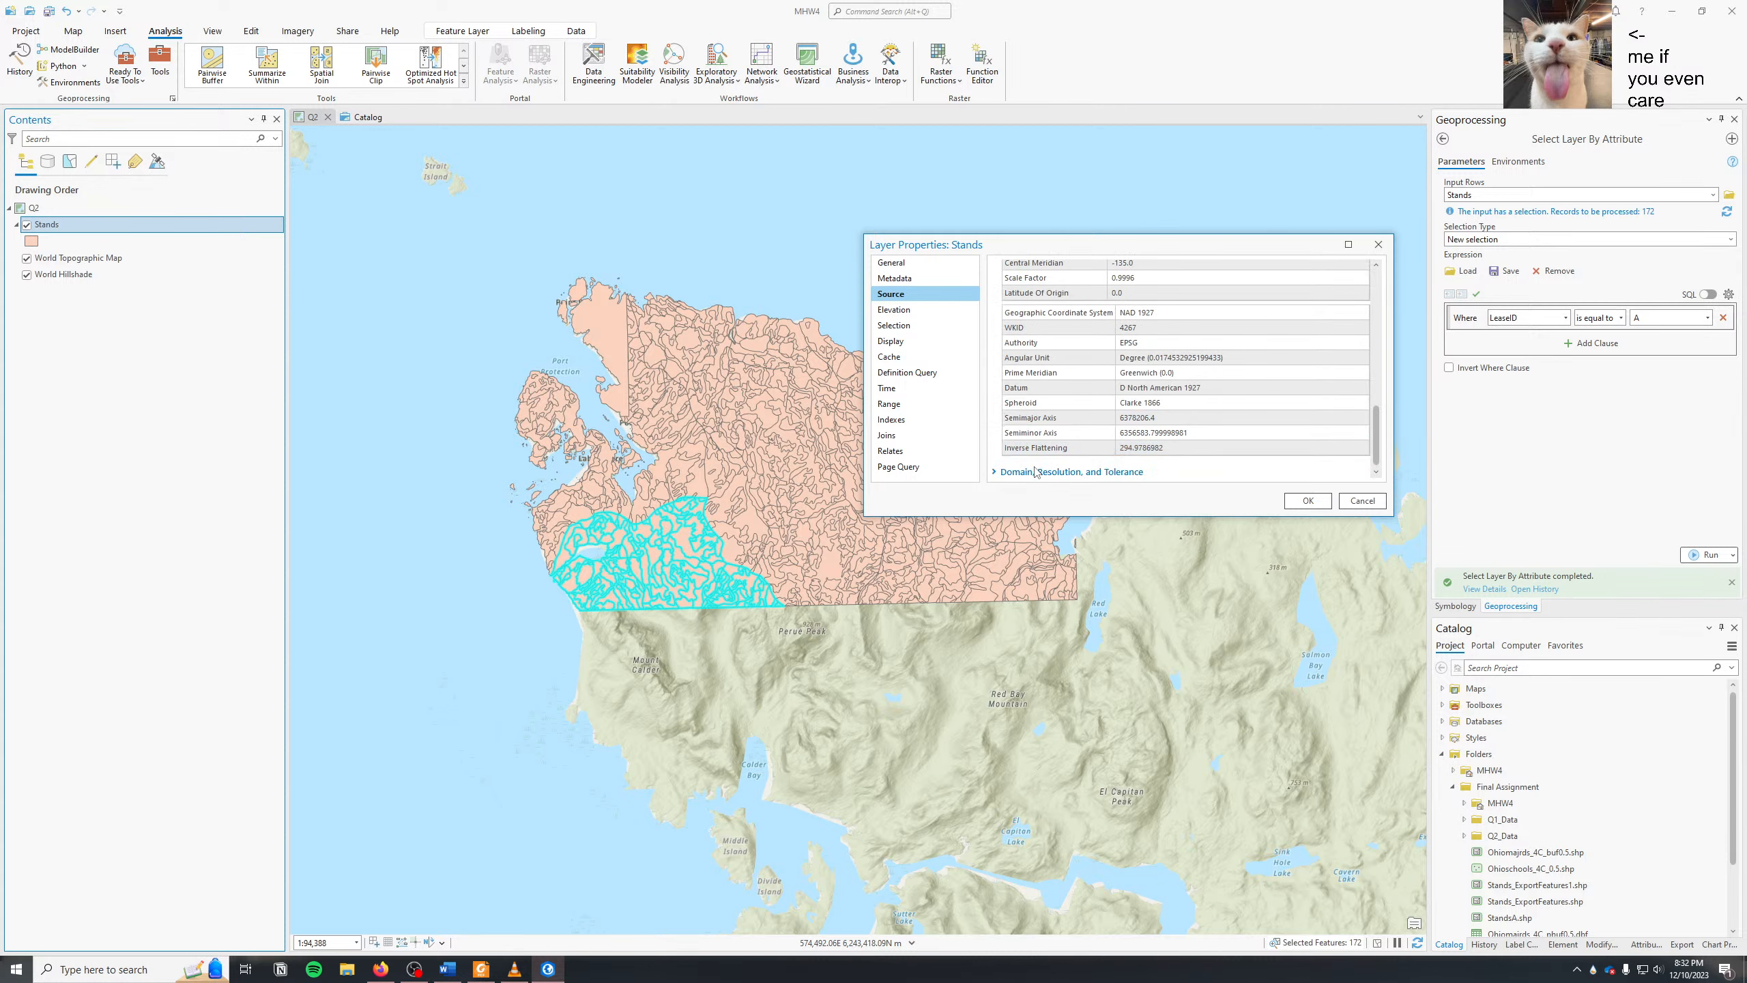
pyautogui.click(1036, 472)
pyautogui.scroll(-3, 1035, 471)
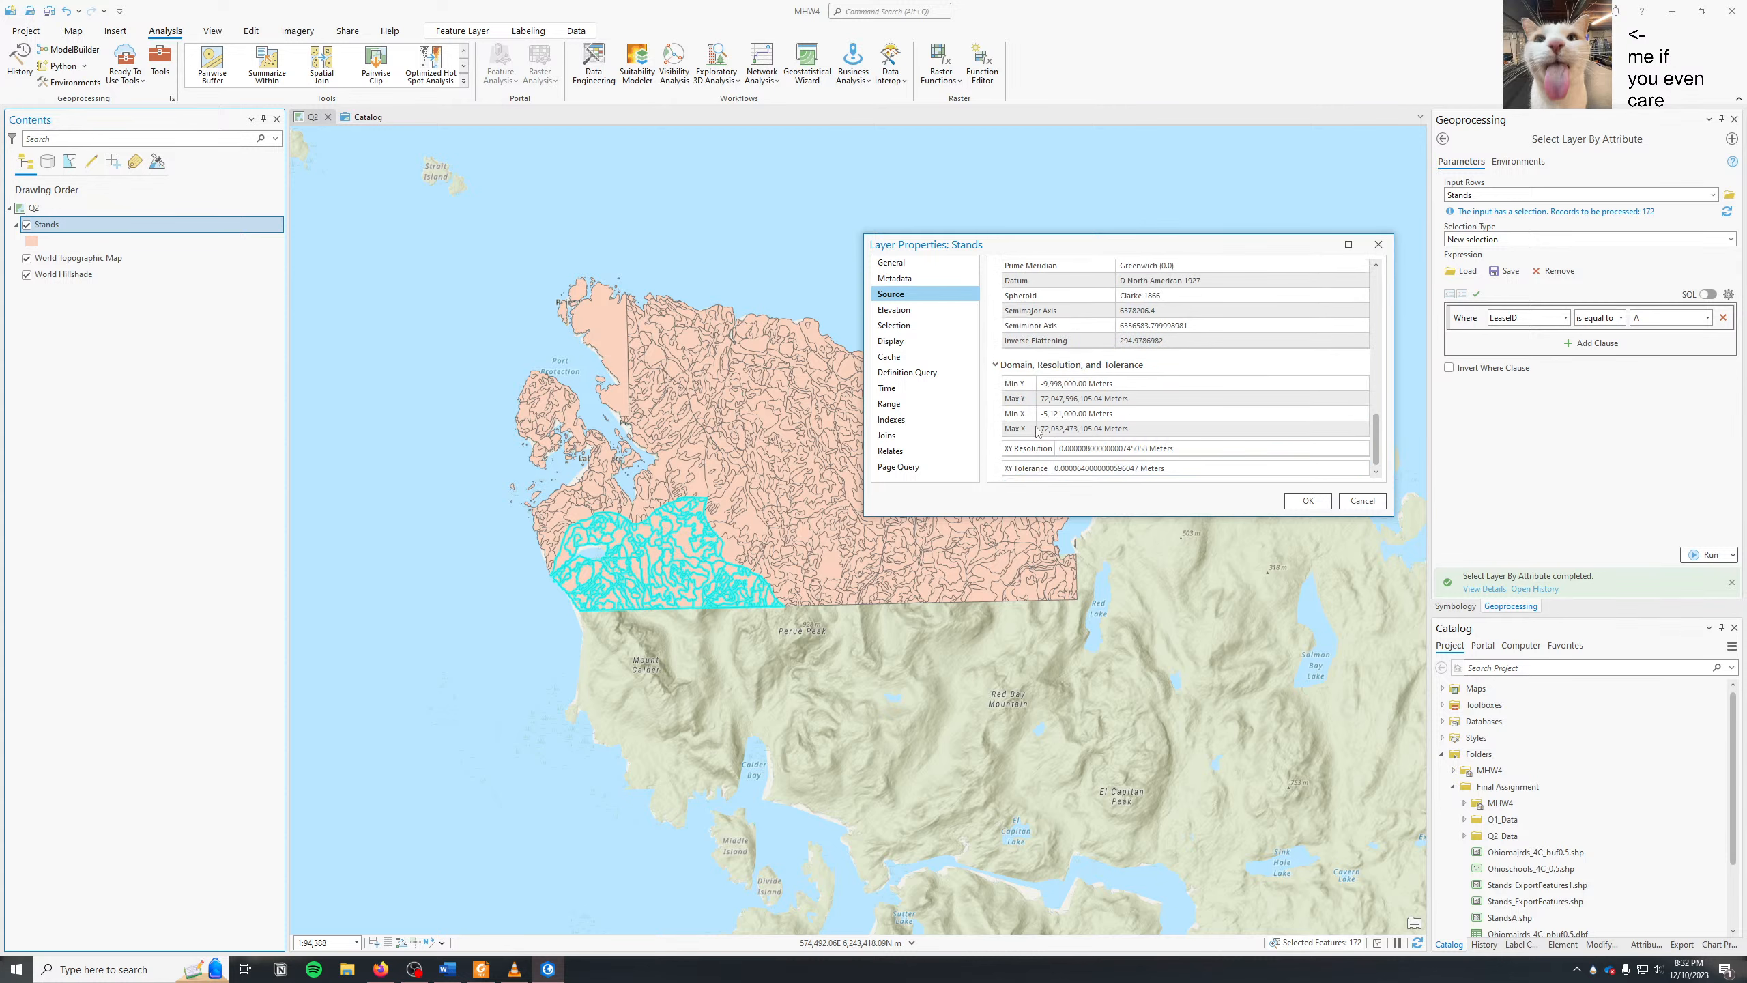
pyautogui.click(1306, 502)
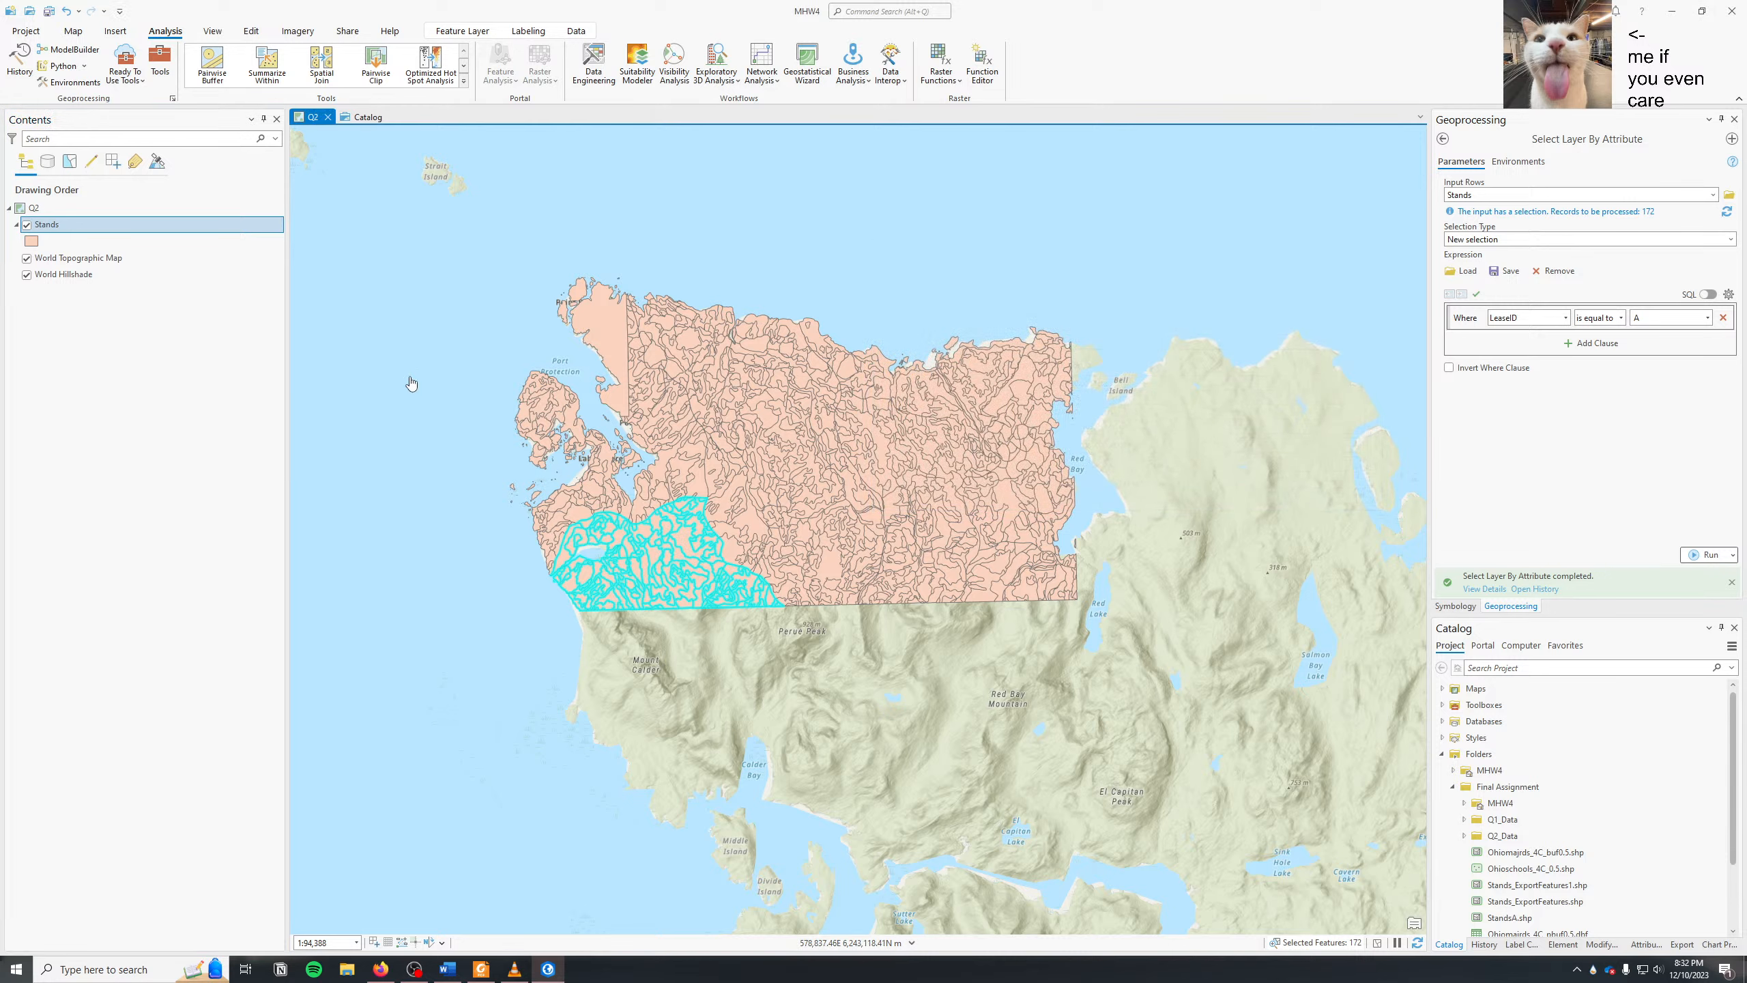
# - Clear the current selection and reselect the stands whose LeaseID is equal to A
pyautogui.click(1378, 943)
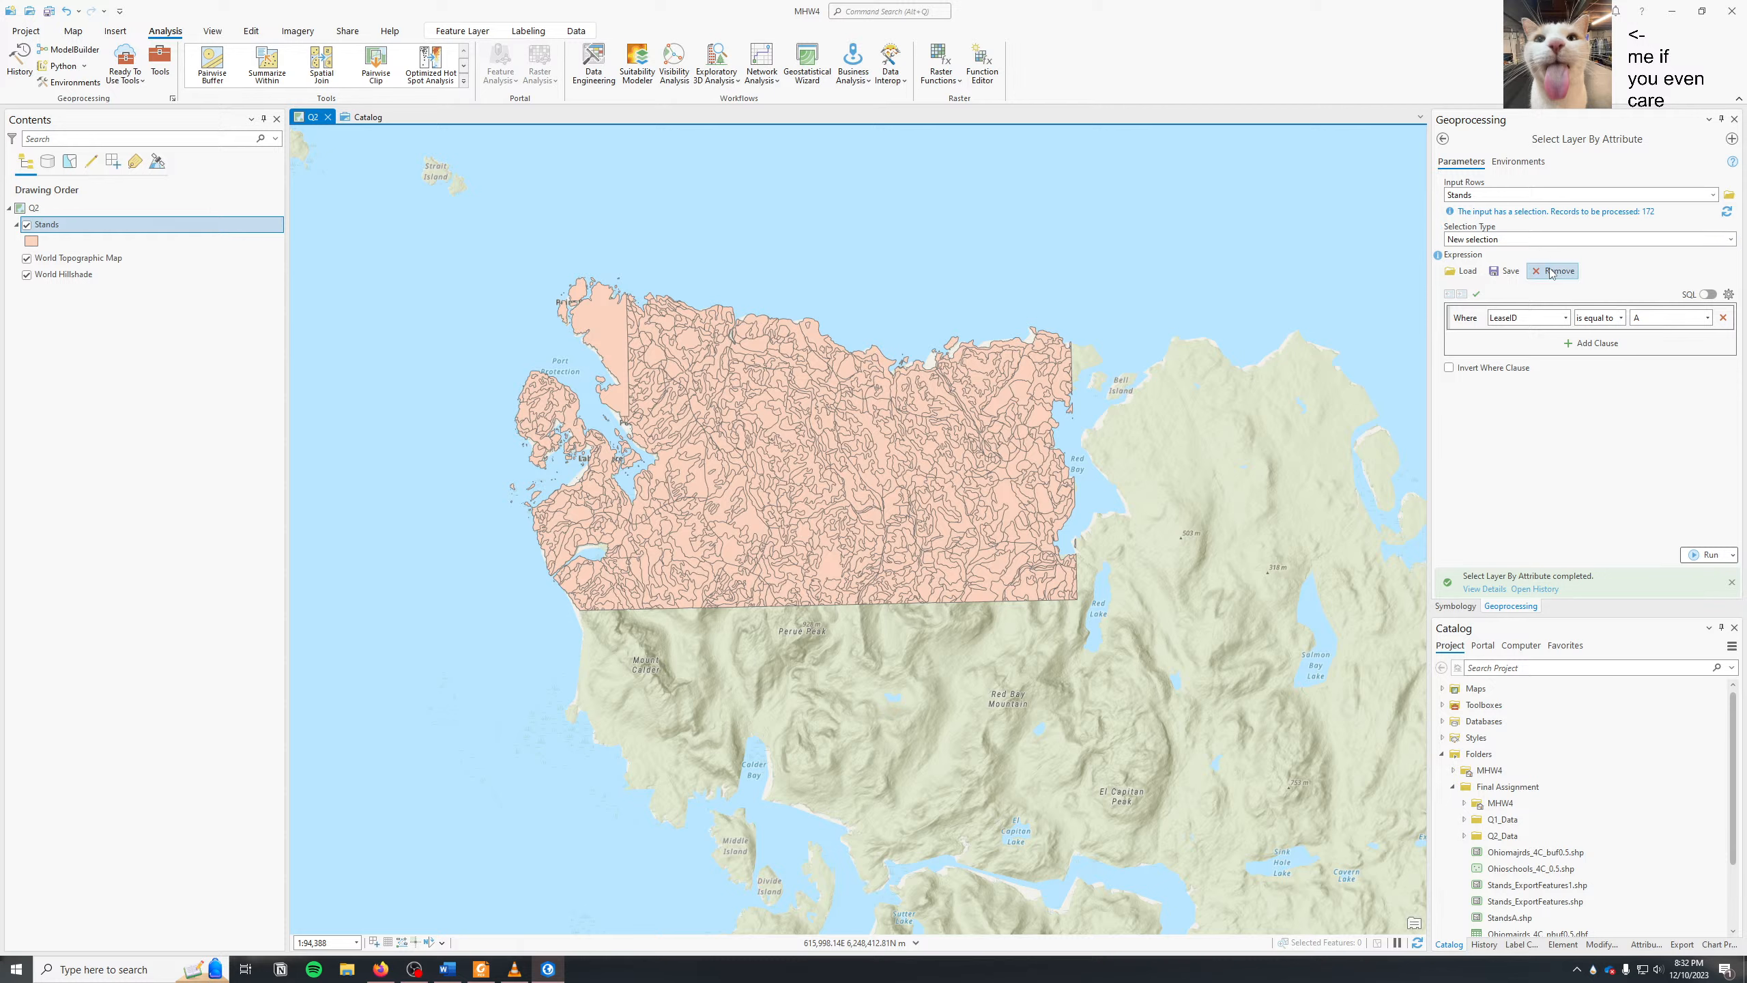
pyautogui.click(1631, 413)
pyautogui.click(1700, 557)
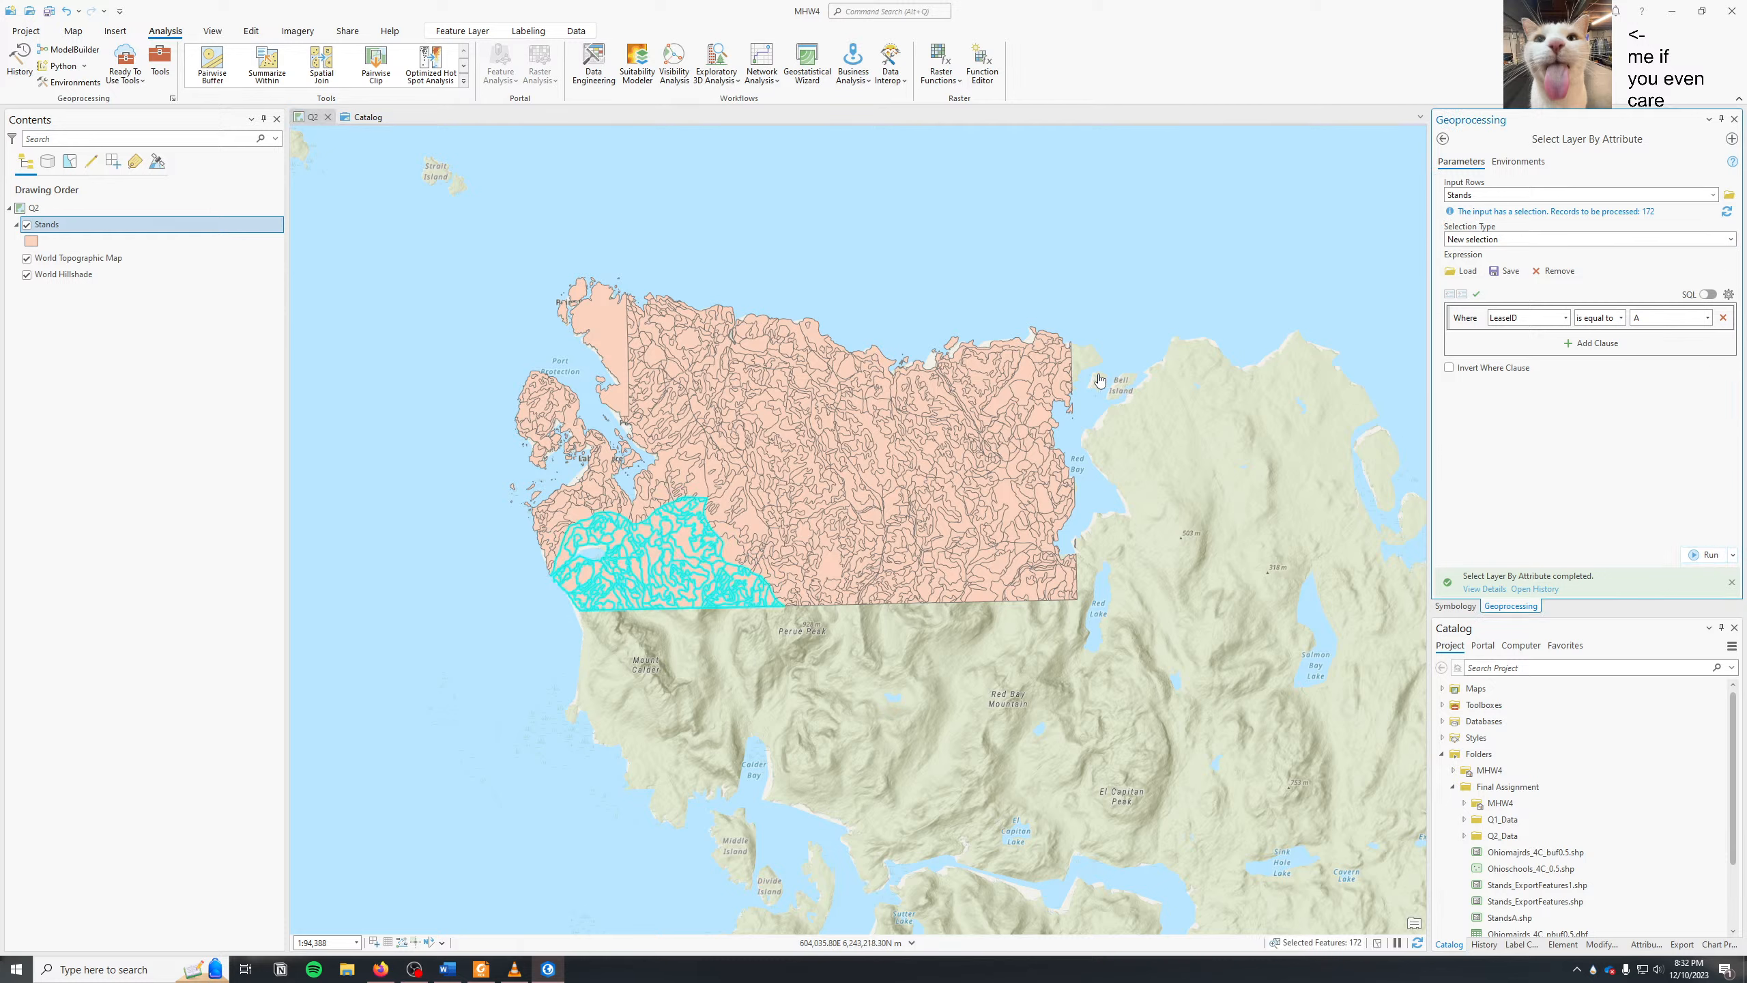
# - Export the selected features of the Stands layer to StandsA.shp in the Final Assignment folder
pyautogui.rightClick(105, 226)
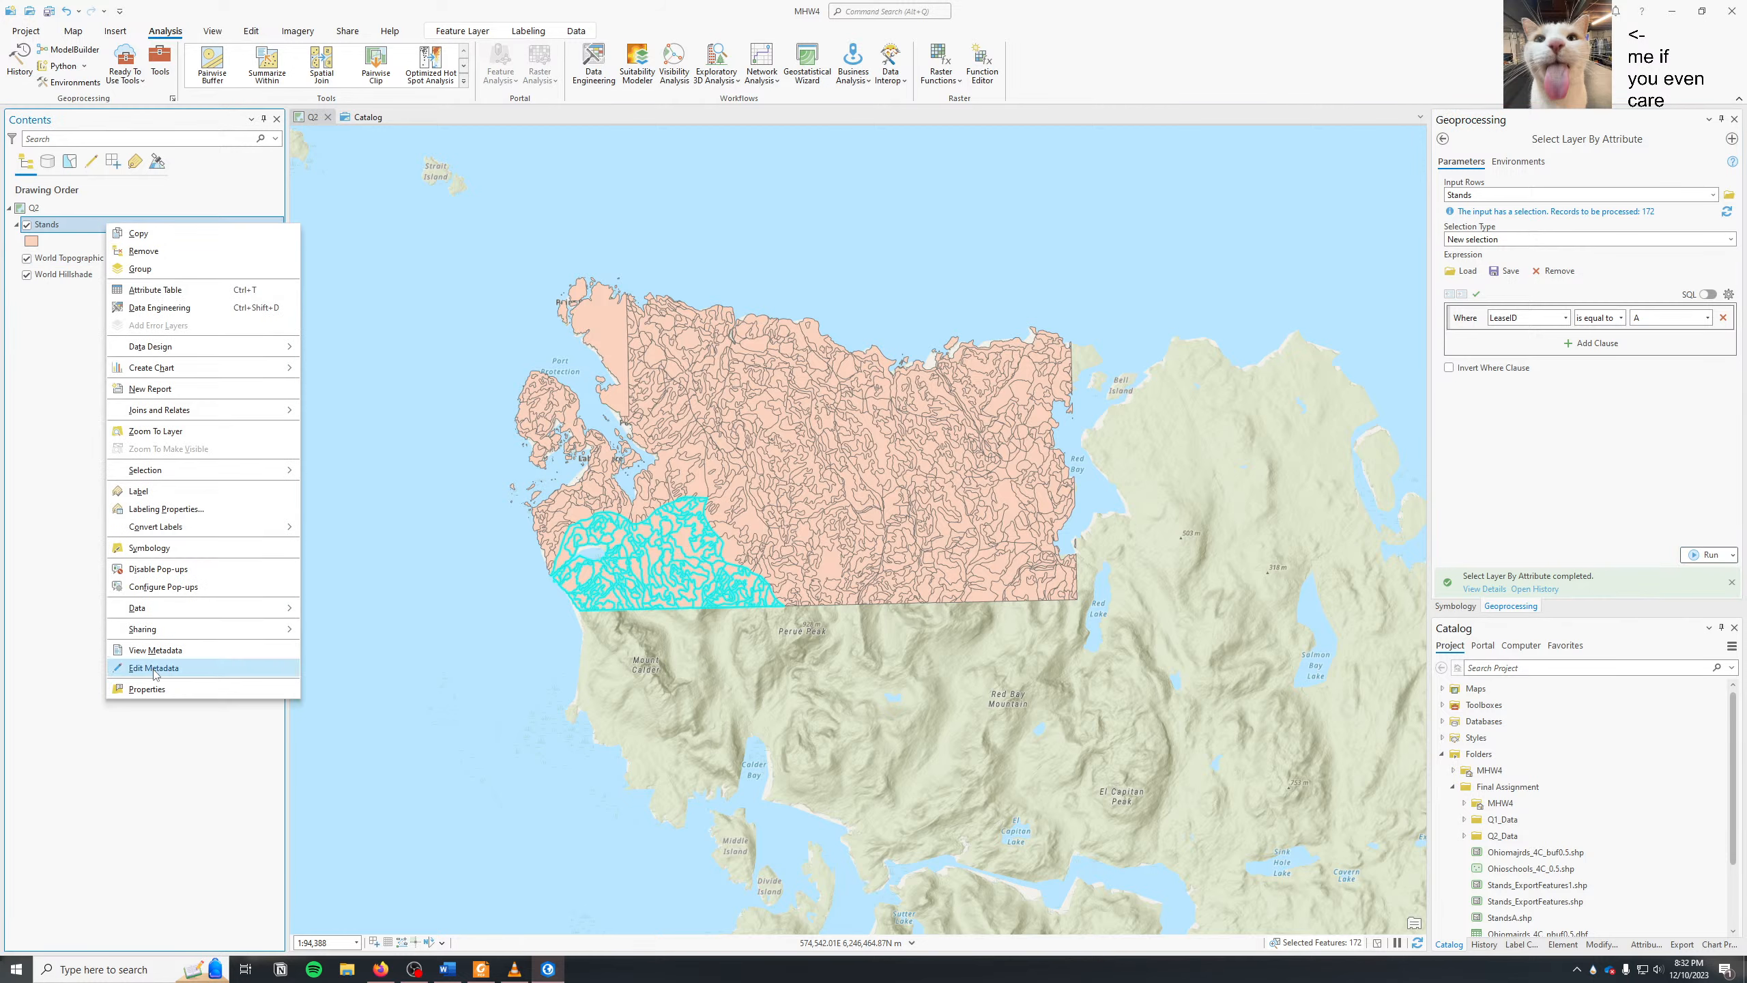
pyautogui.moveTo(175, 615)
pyautogui.click(313, 612)
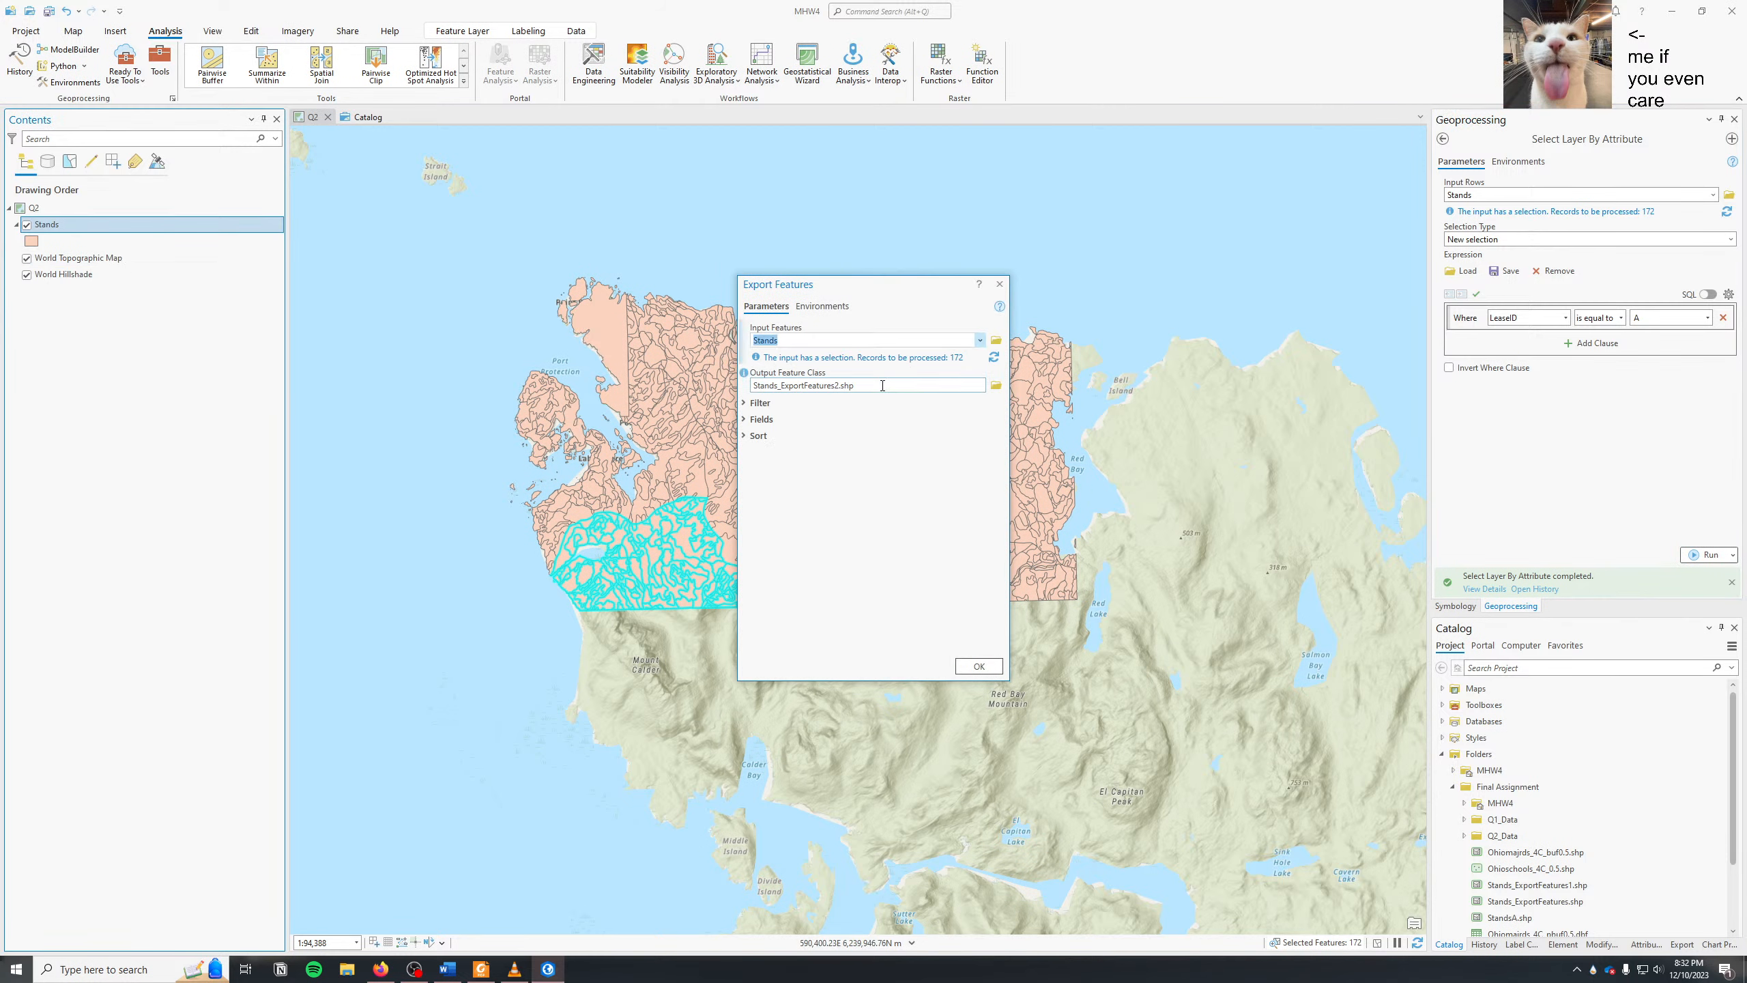
pyautogui.moveTo(837, 386); pyautogui.dragTo(892, 392)
pyautogui.click(933, 386)
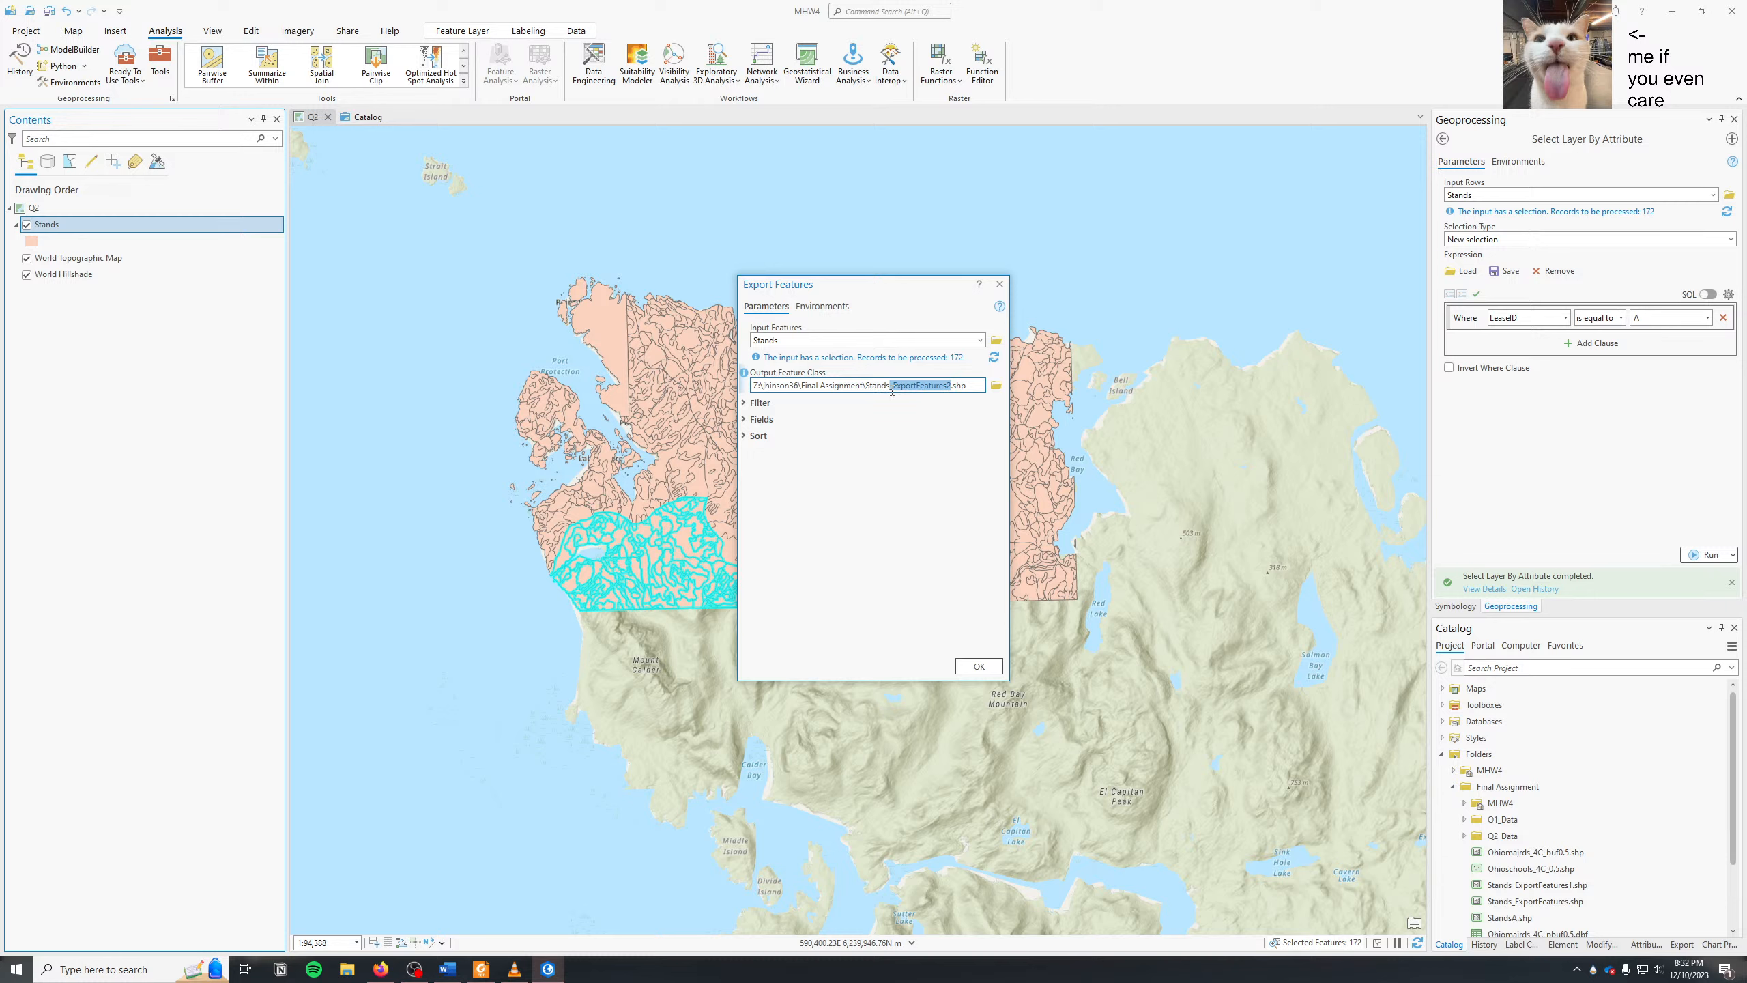
pyautogui.write('A')
pyautogui.click(953, 666)
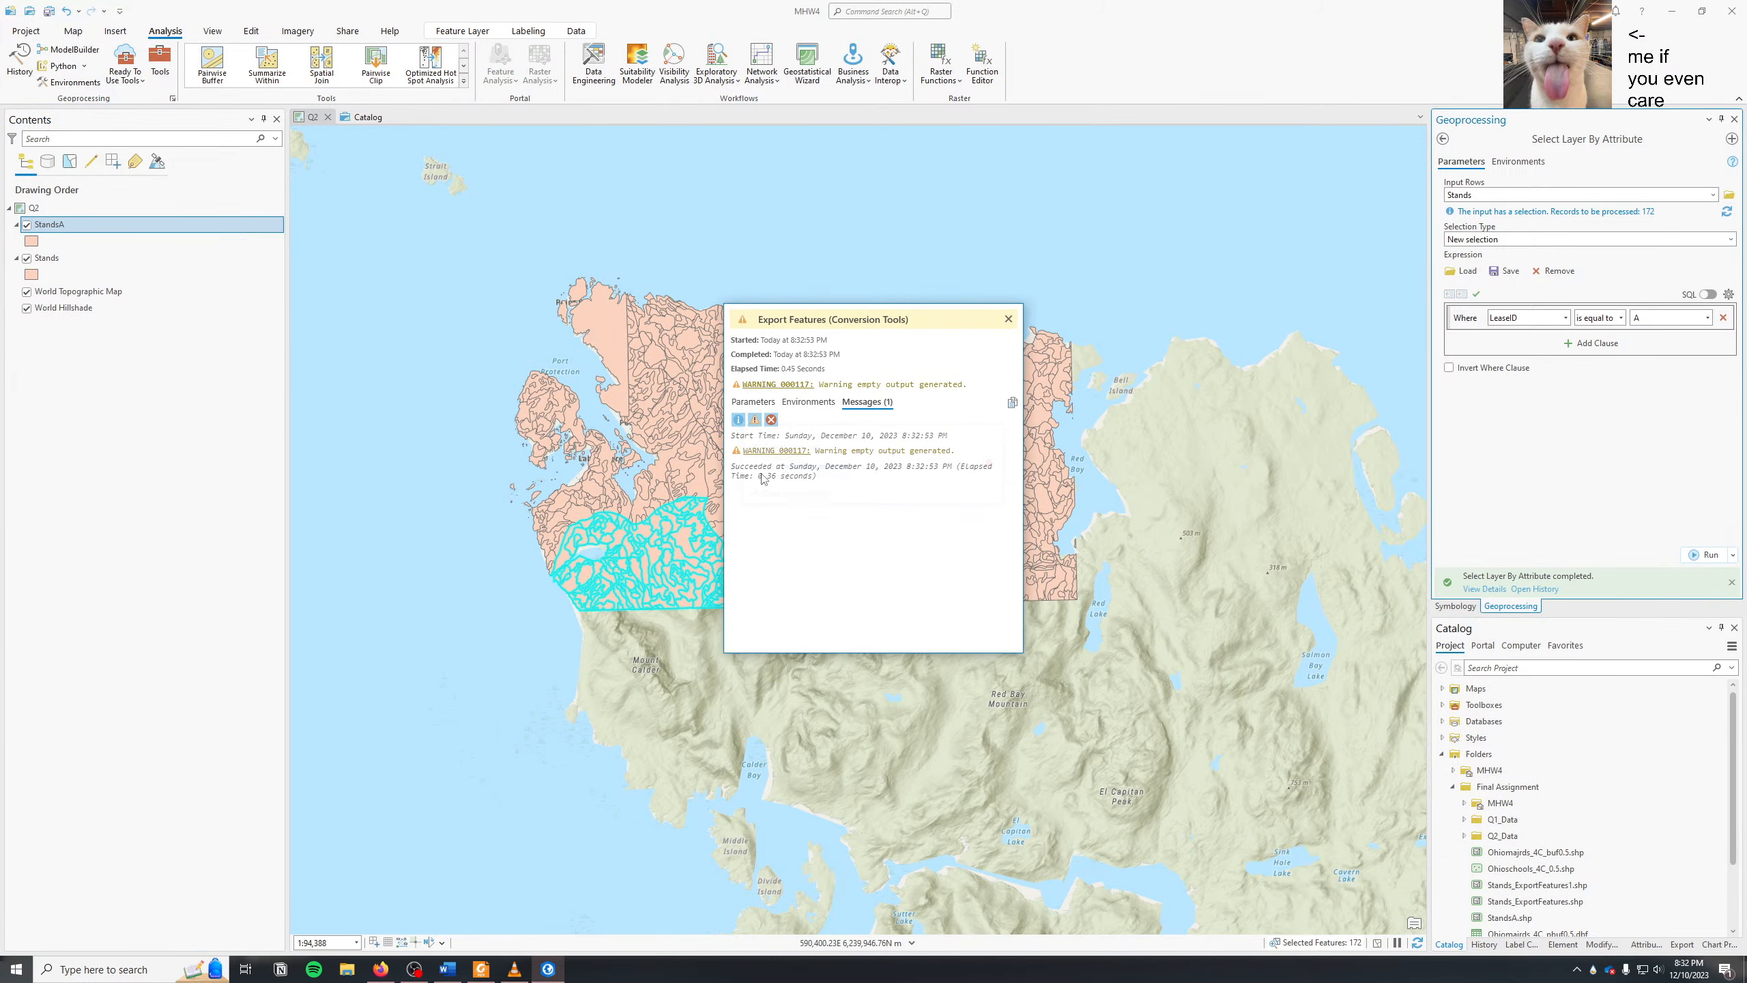
# - Examine the messages, parameters and environments of the Export Features run for the cause of its warning
pyautogui.moveTo(730, 468); pyautogui.dragTo(964, 468)
pyautogui.click(803, 404)
pyautogui.click(755, 402)
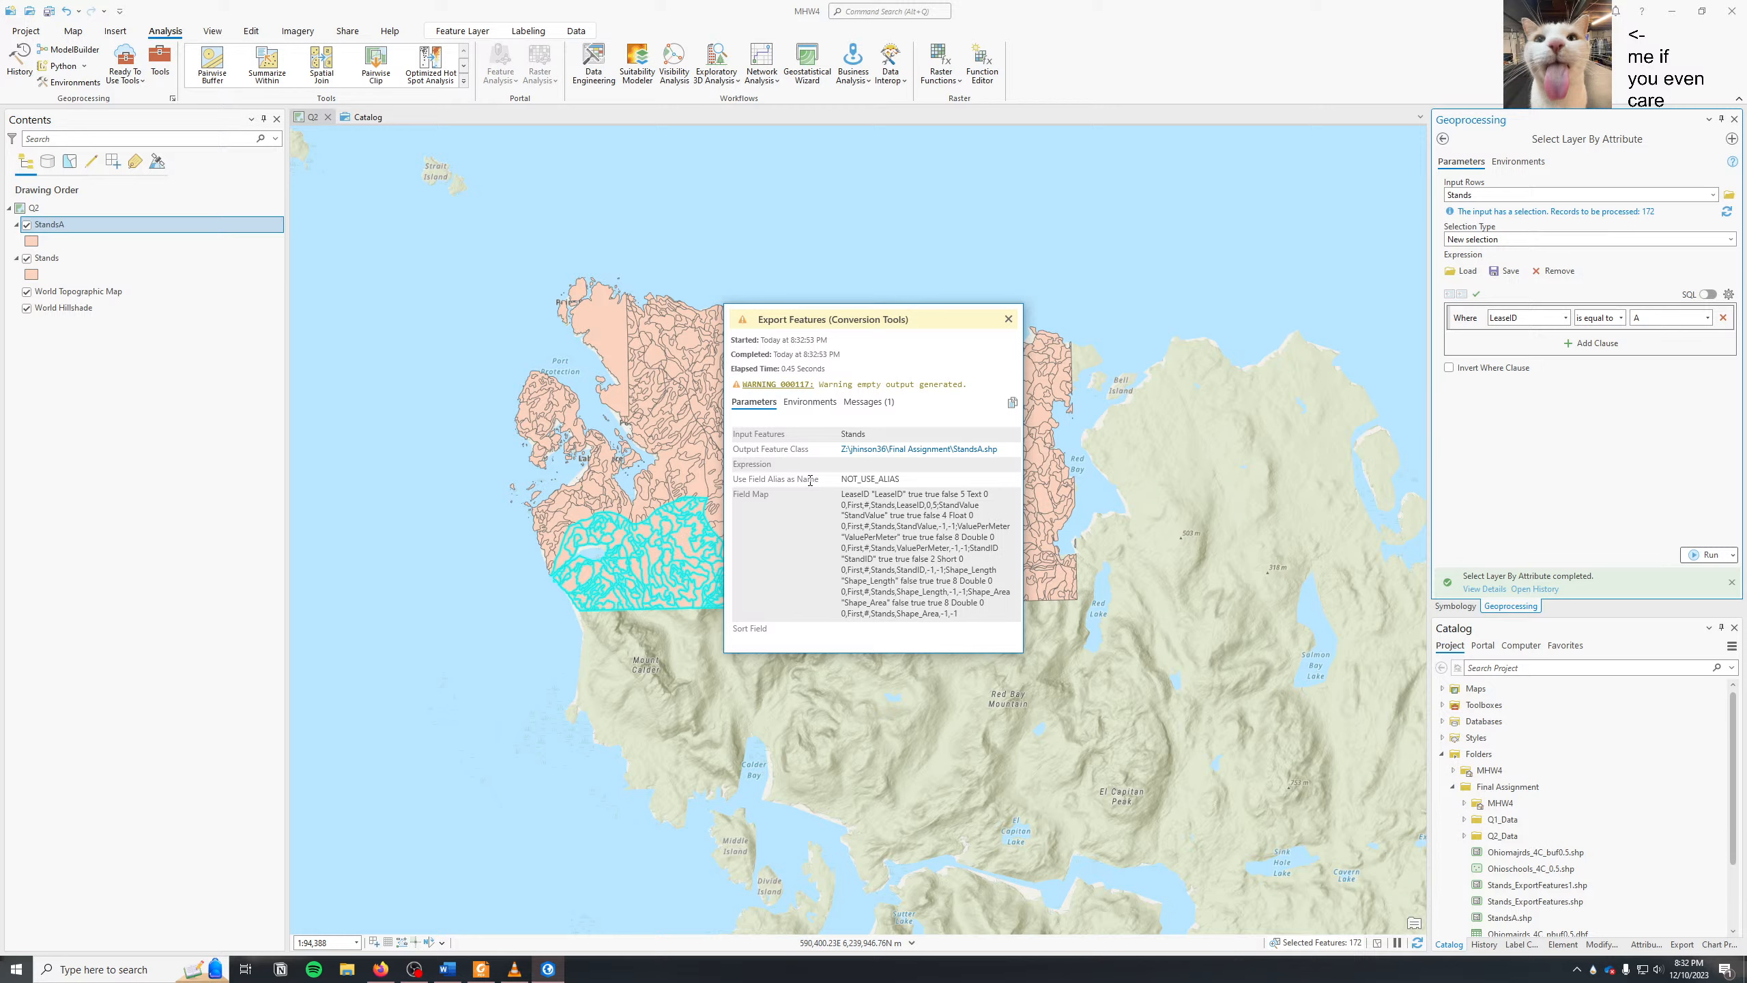
pyautogui.click(914, 510)
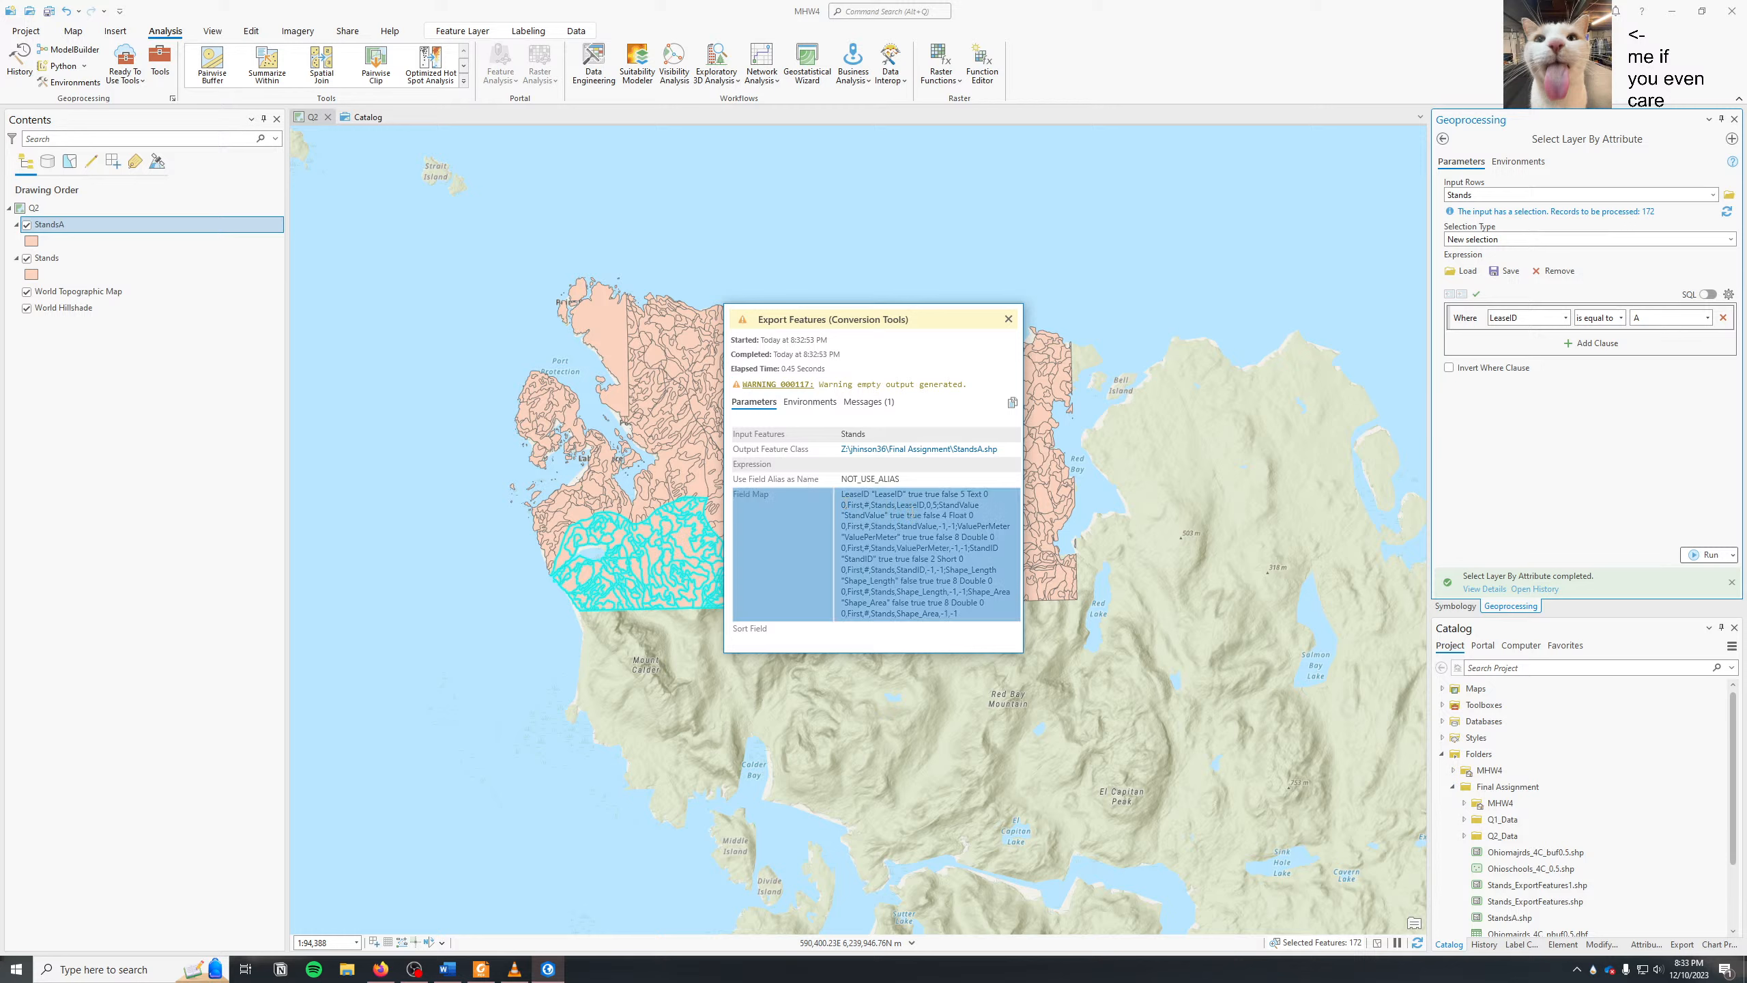
pyautogui.click(867, 403)
pyautogui.click(750, 403)
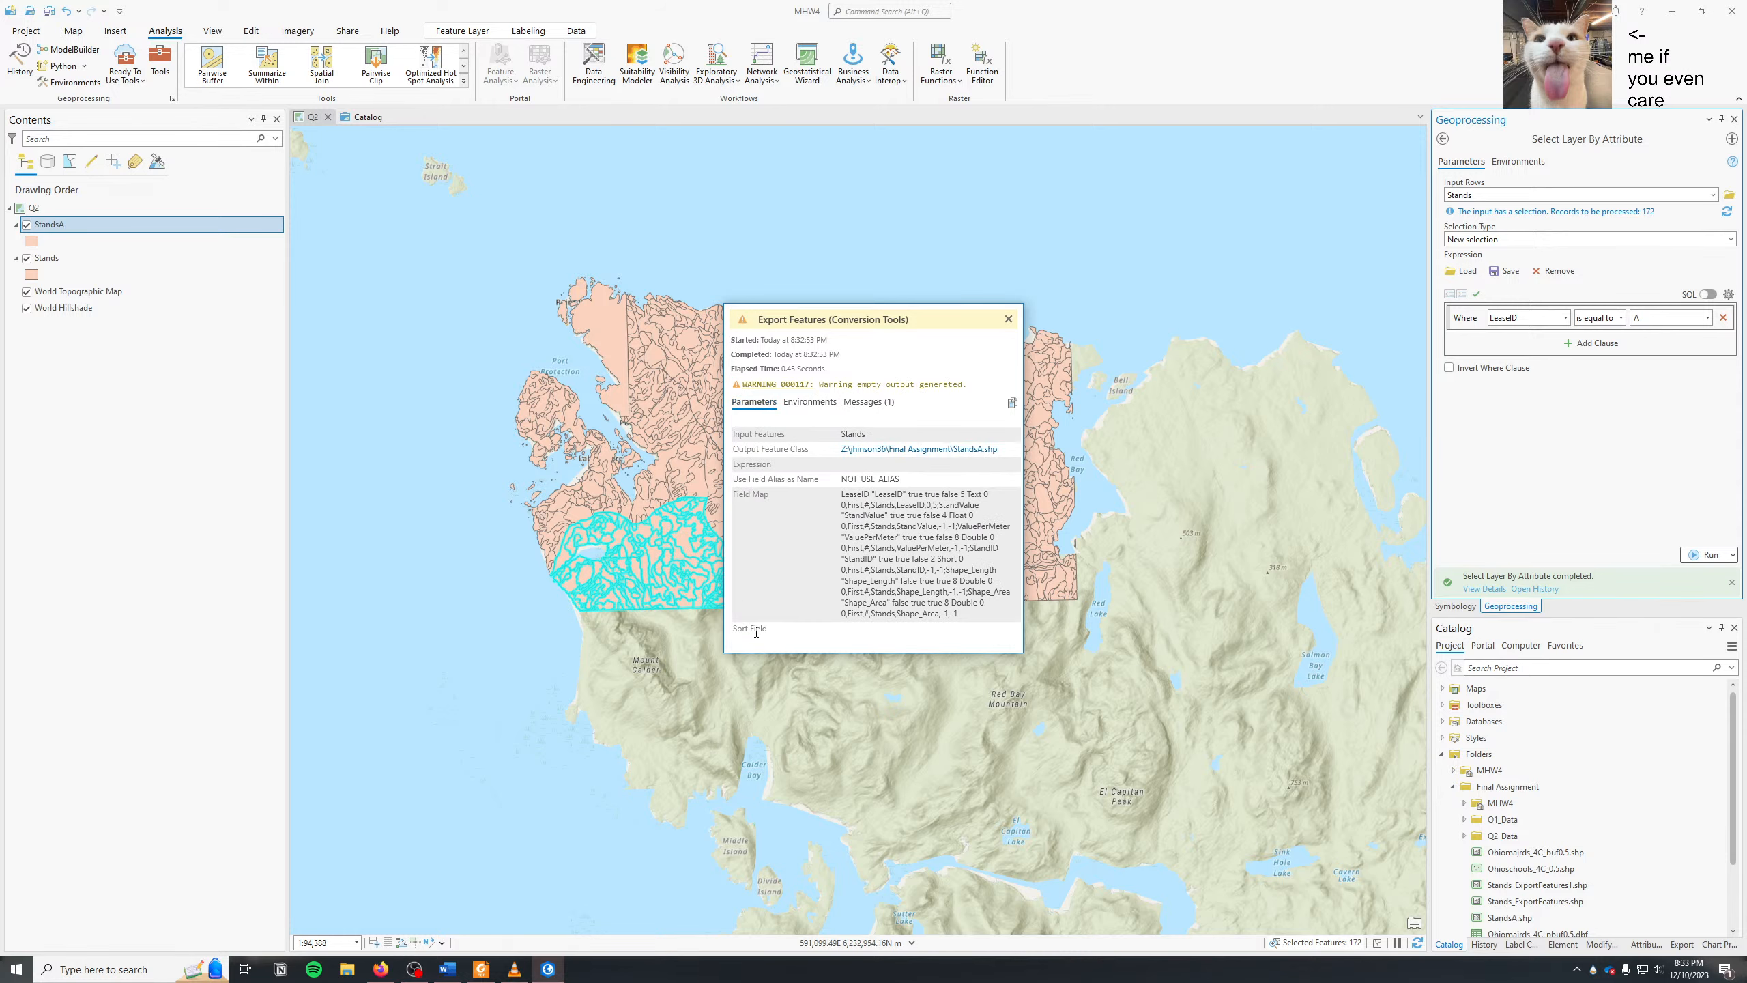
pyautogui.click(805, 405)
pyautogui.click(865, 405)
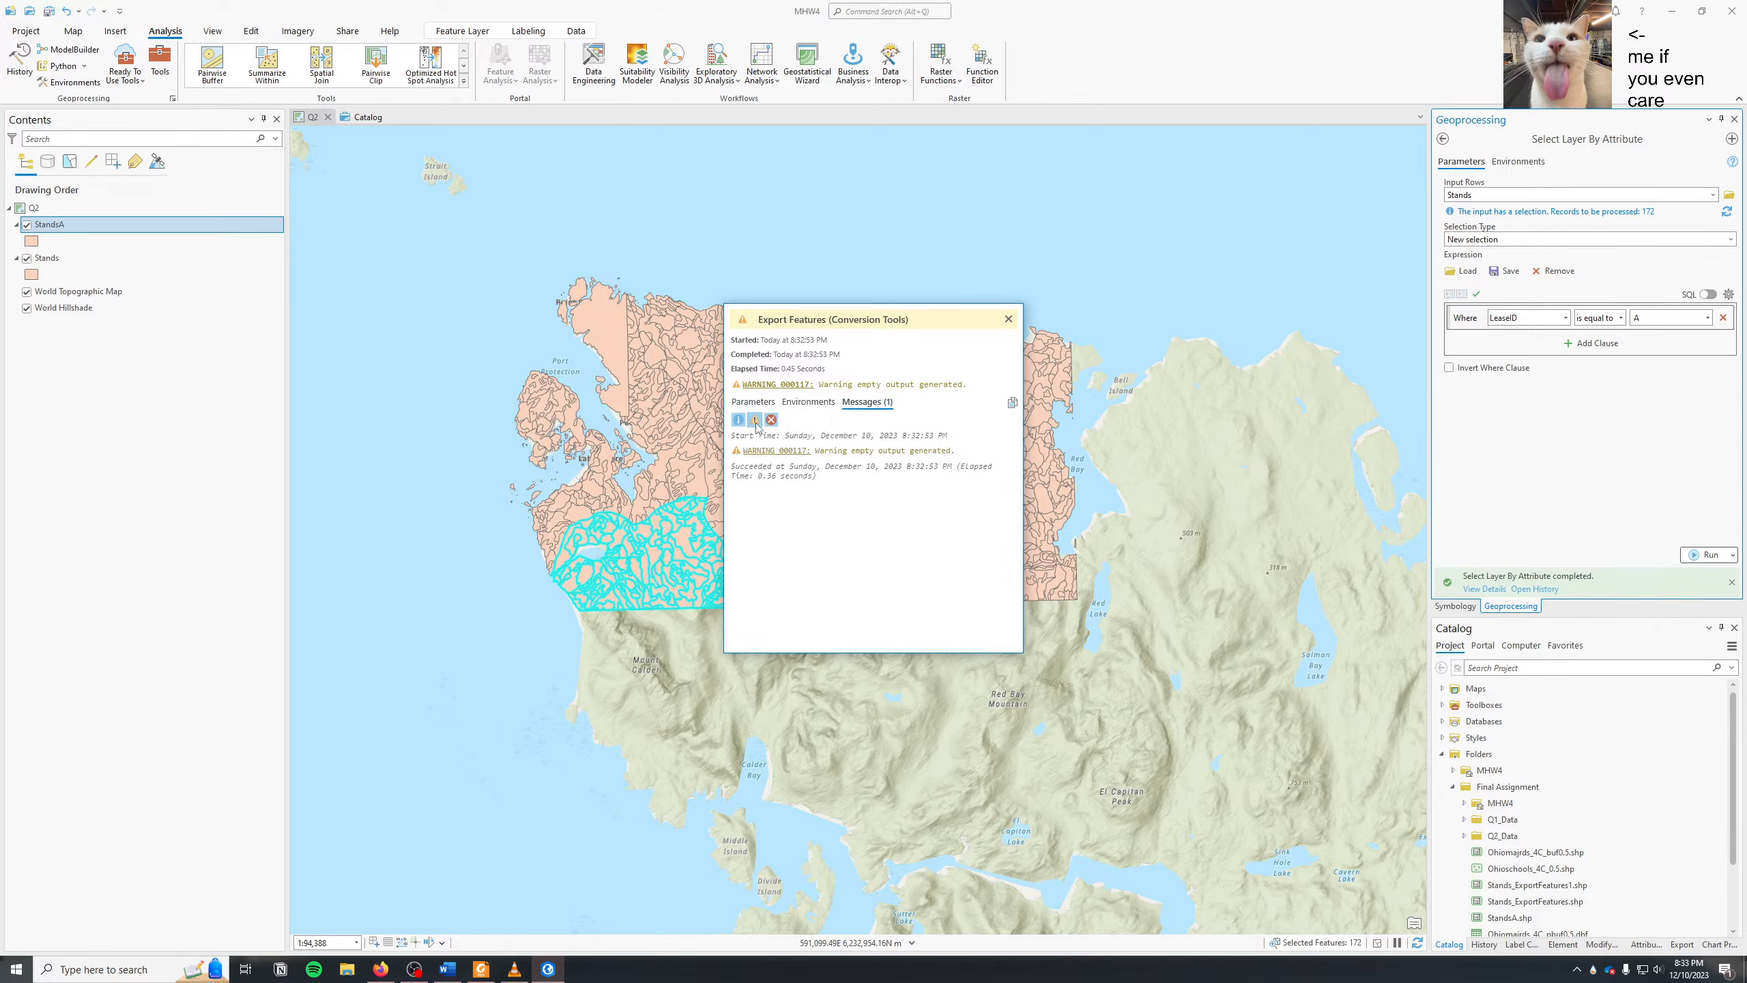
pyautogui.click(755, 422)
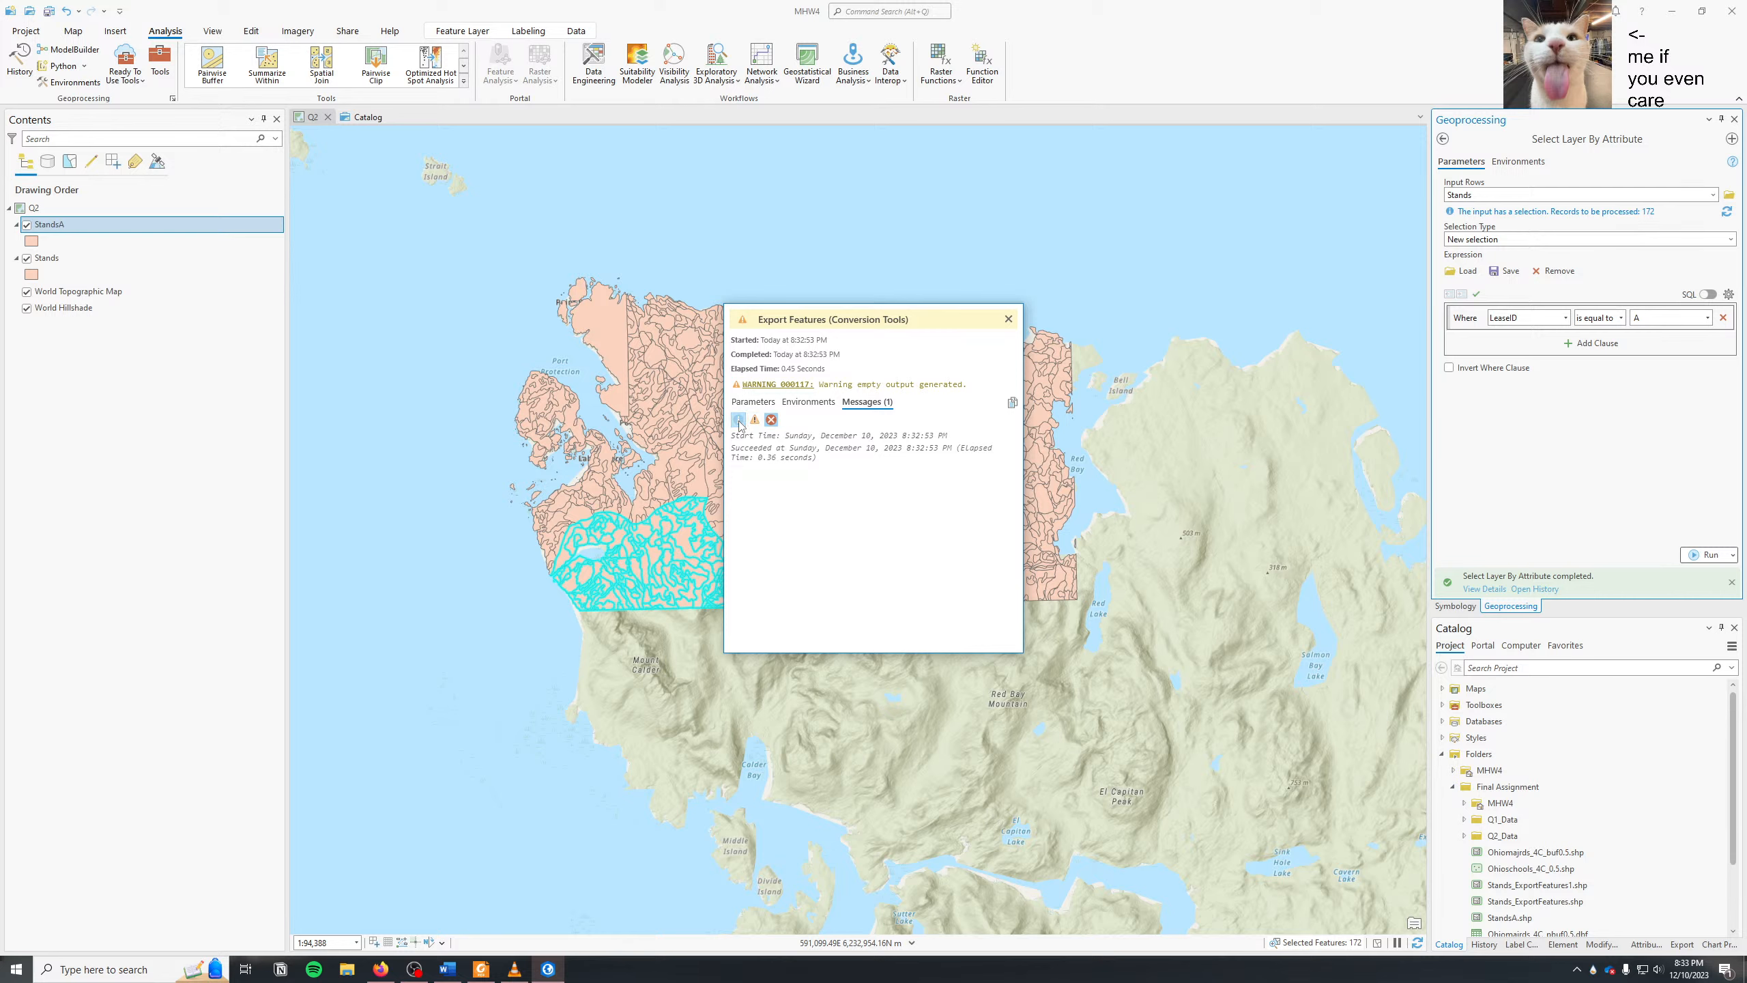
pyautogui.click(740, 422)
pyautogui.click(755, 422)
pyautogui.click(740, 422)
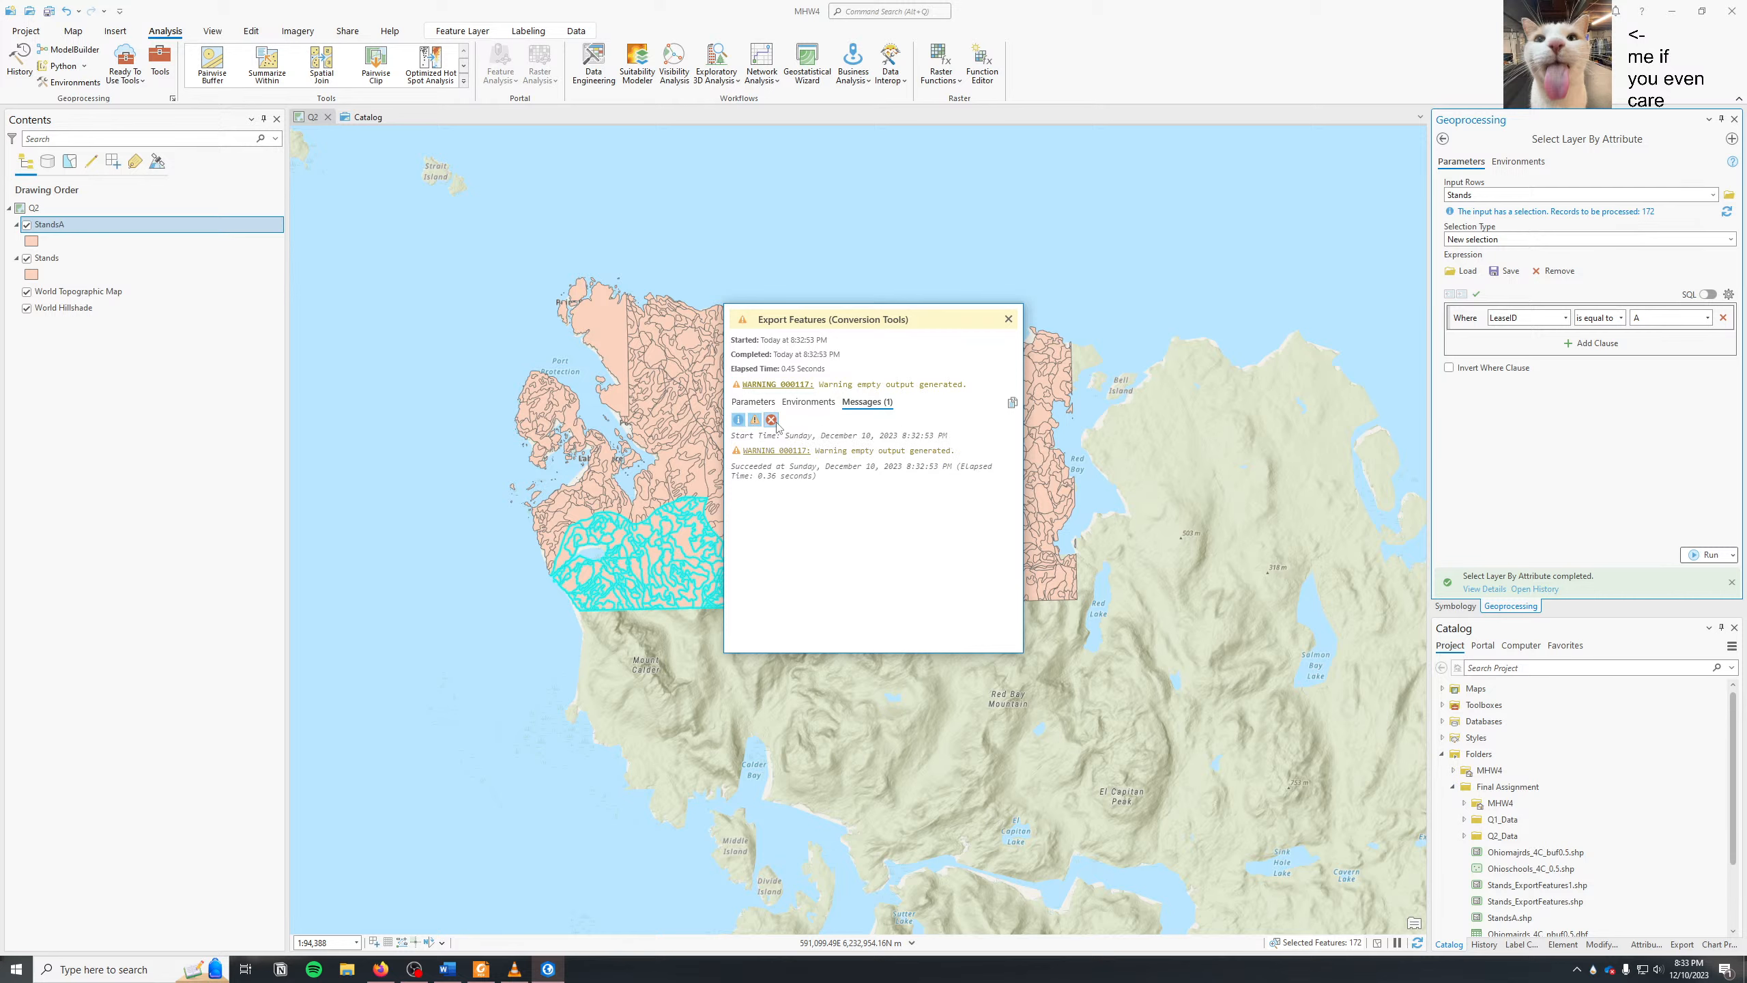
pyautogui.click(1009, 319)
# - Hide and show the Stands layer again to check whether StandsA draws any features
pyautogui.click(151, 260)
pyautogui.click(28, 259)
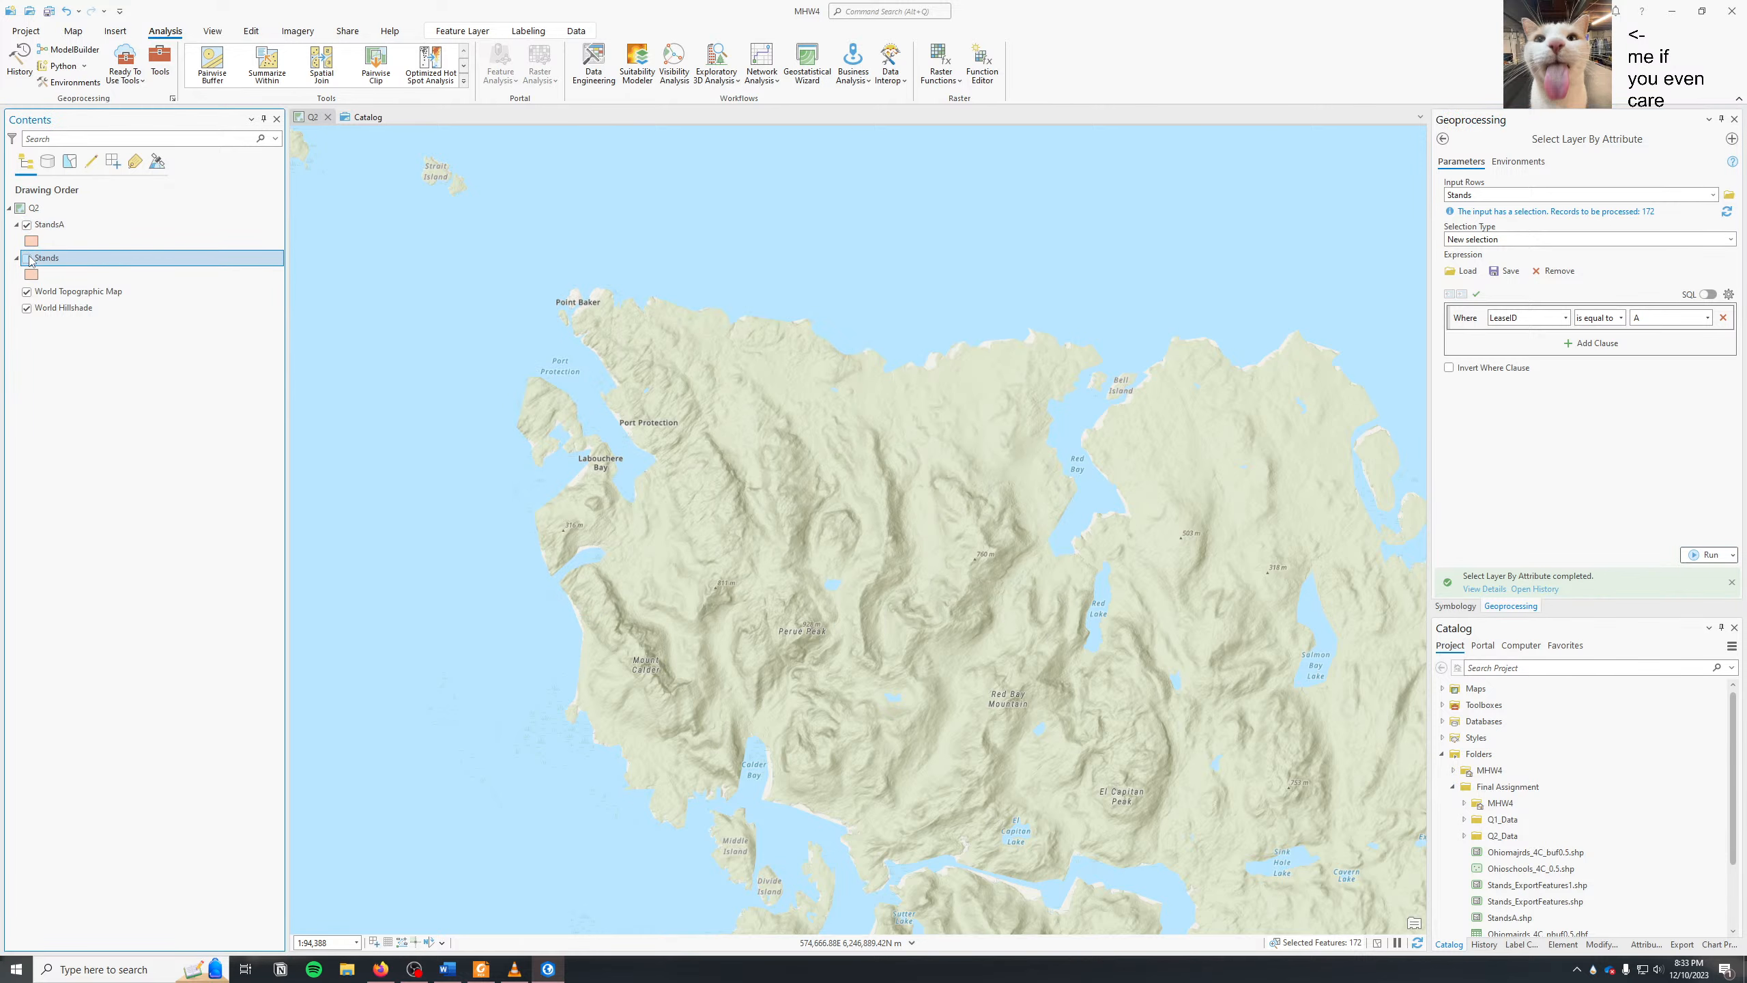
pyautogui.click(28, 259)
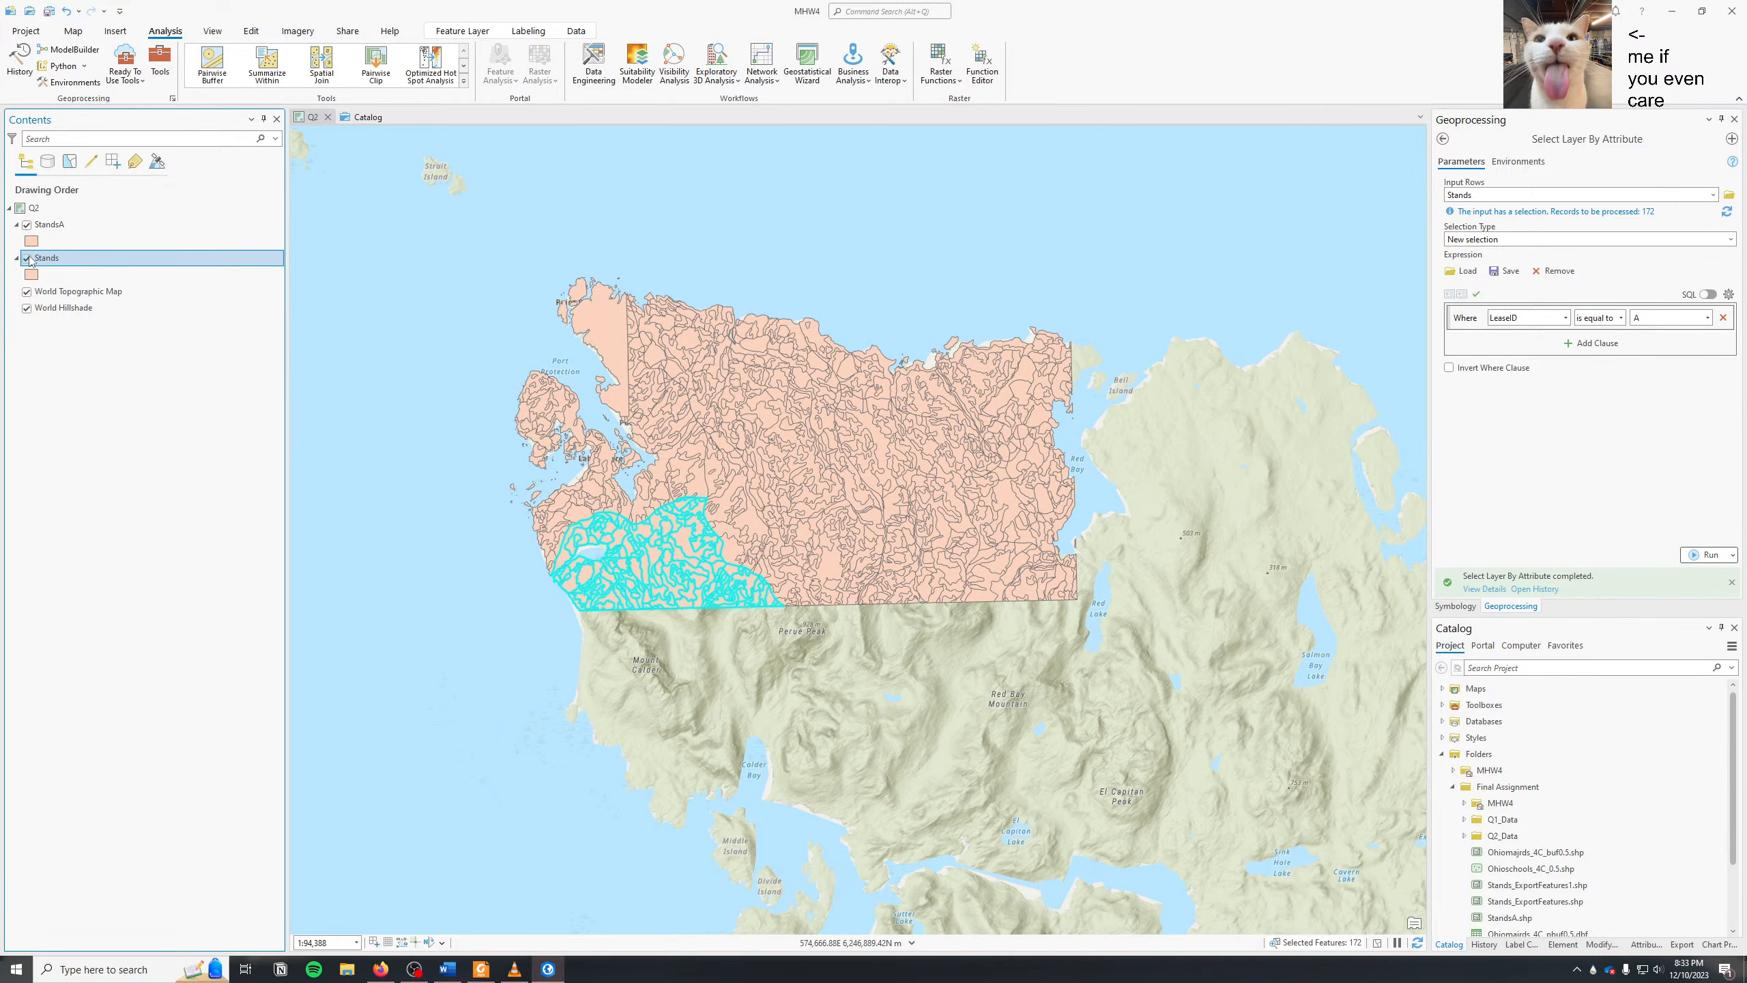
pyautogui.rightClick(69, 260)
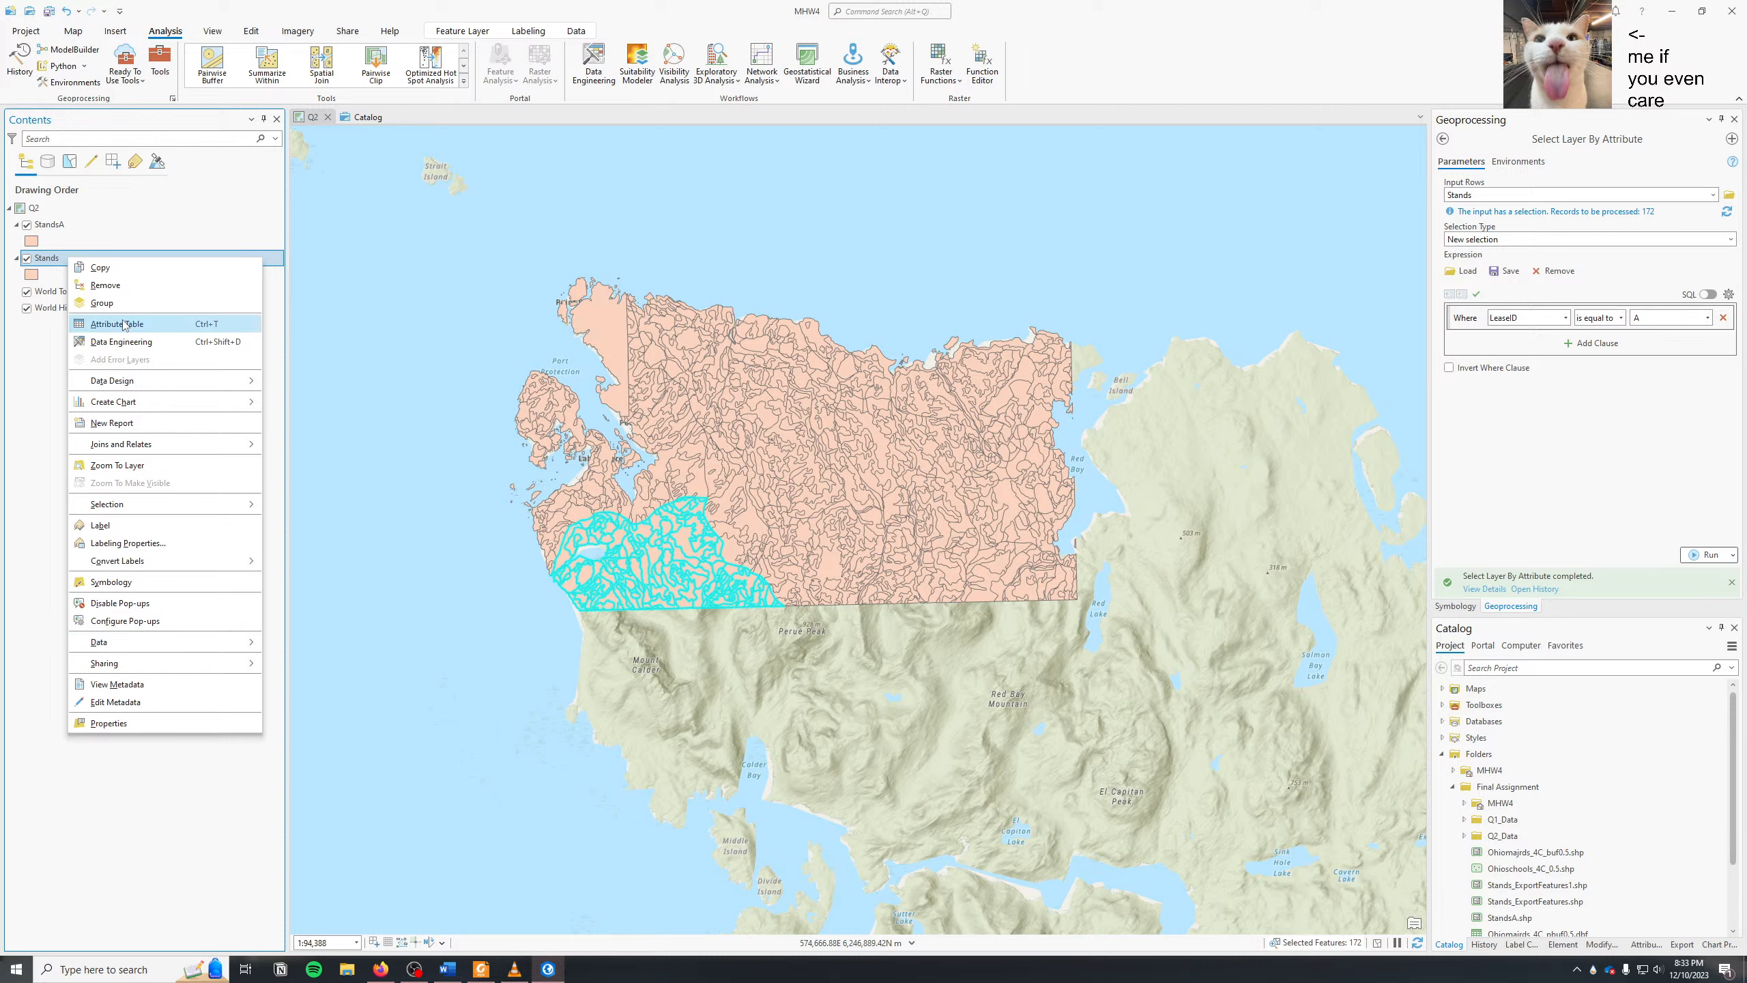
pyautogui.click(26, 387)
# - Clear the stand selection and run the Merge tool with Stands as the only input dataset and Stands_Merge.shp as output
pyautogui.click(1443, 139)
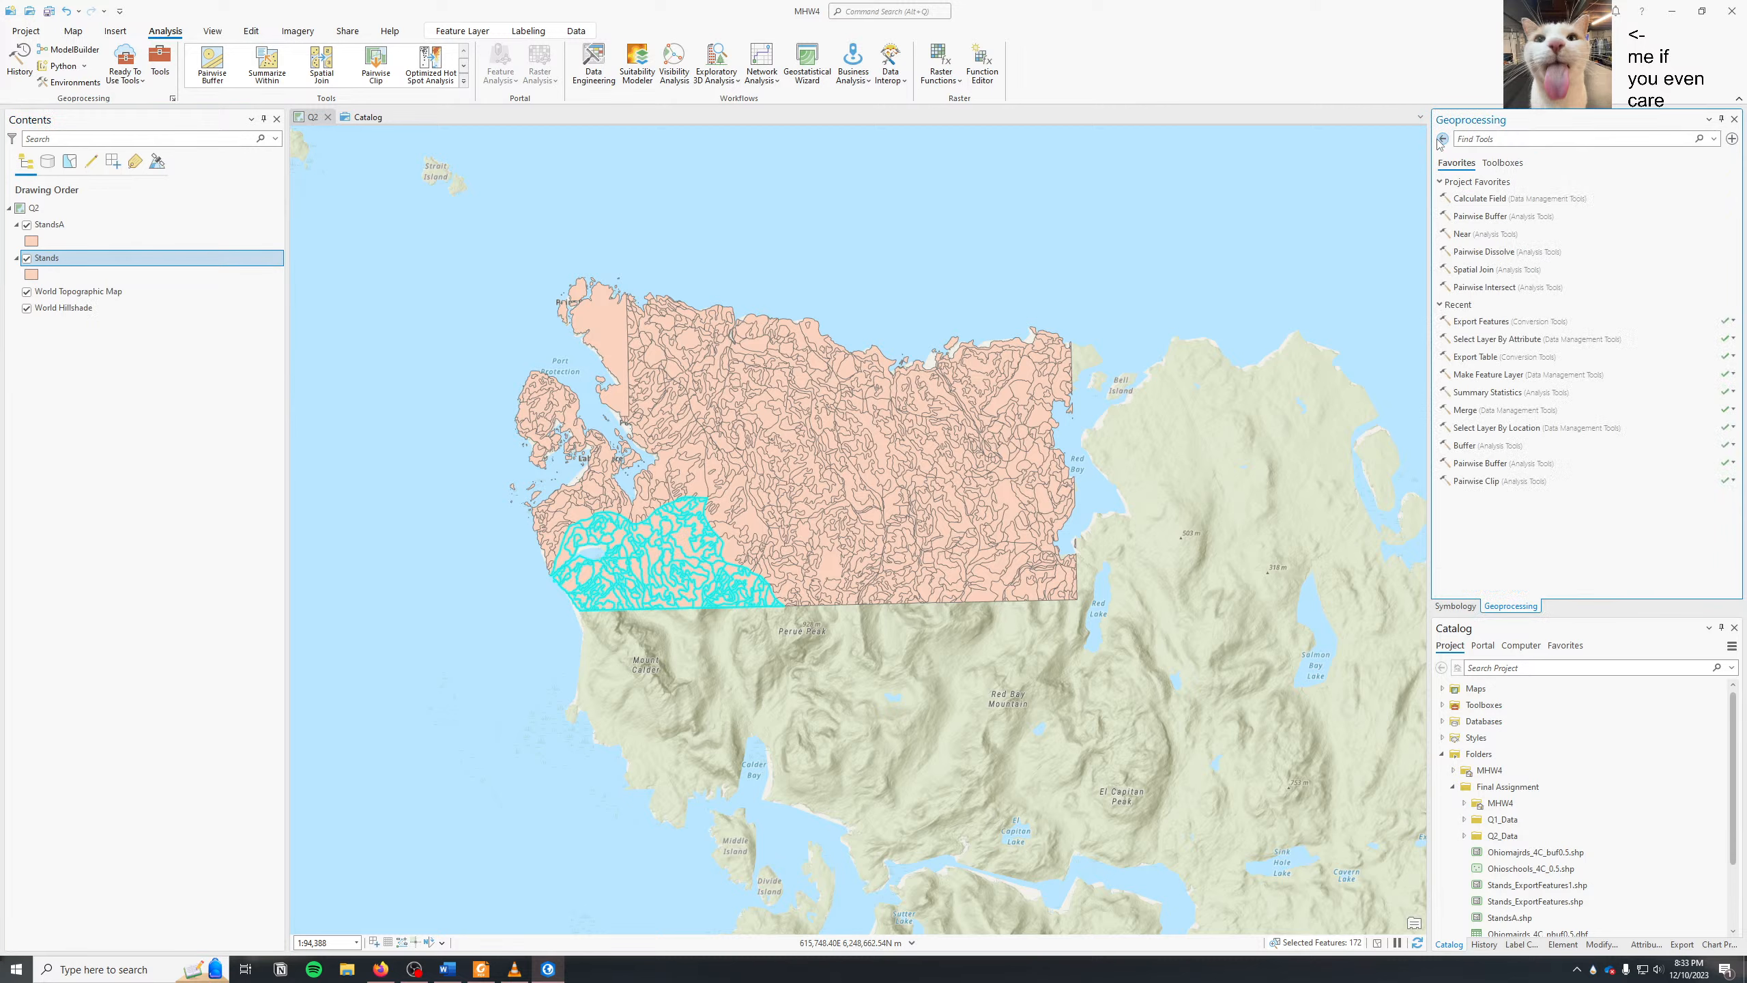
pyautogui.click(1500, 140)
pyautogui.write('merge')
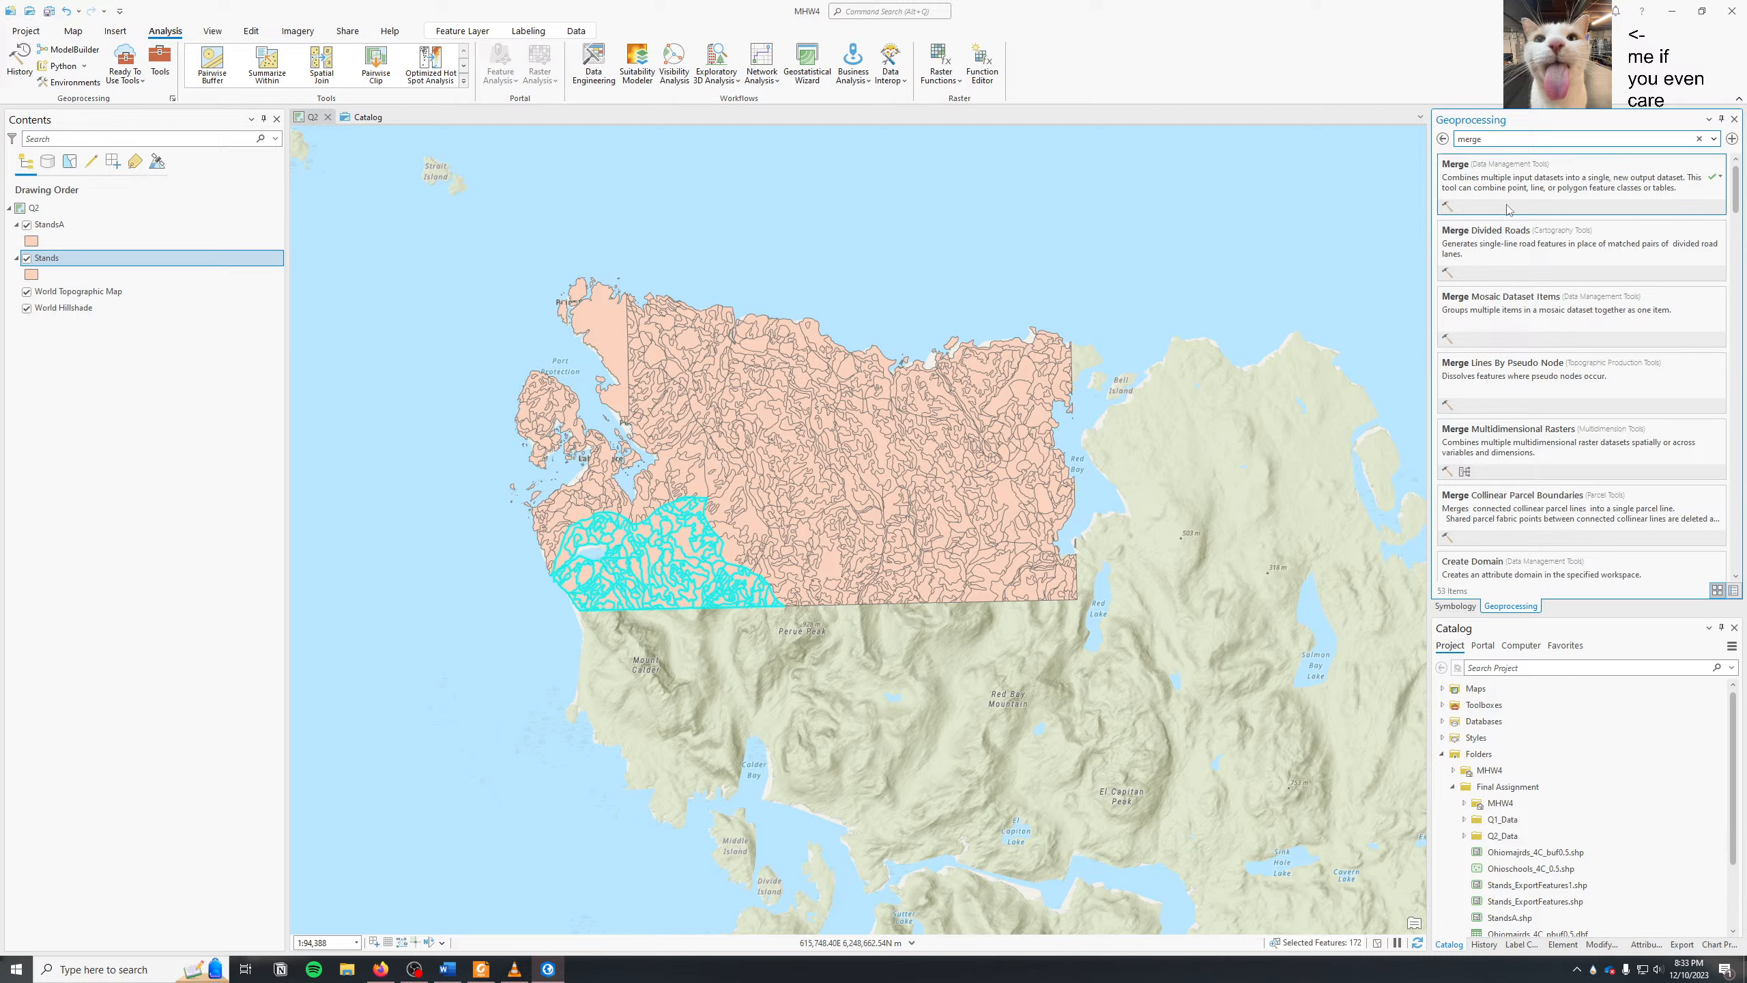
pyautogui.click(1507, 210)
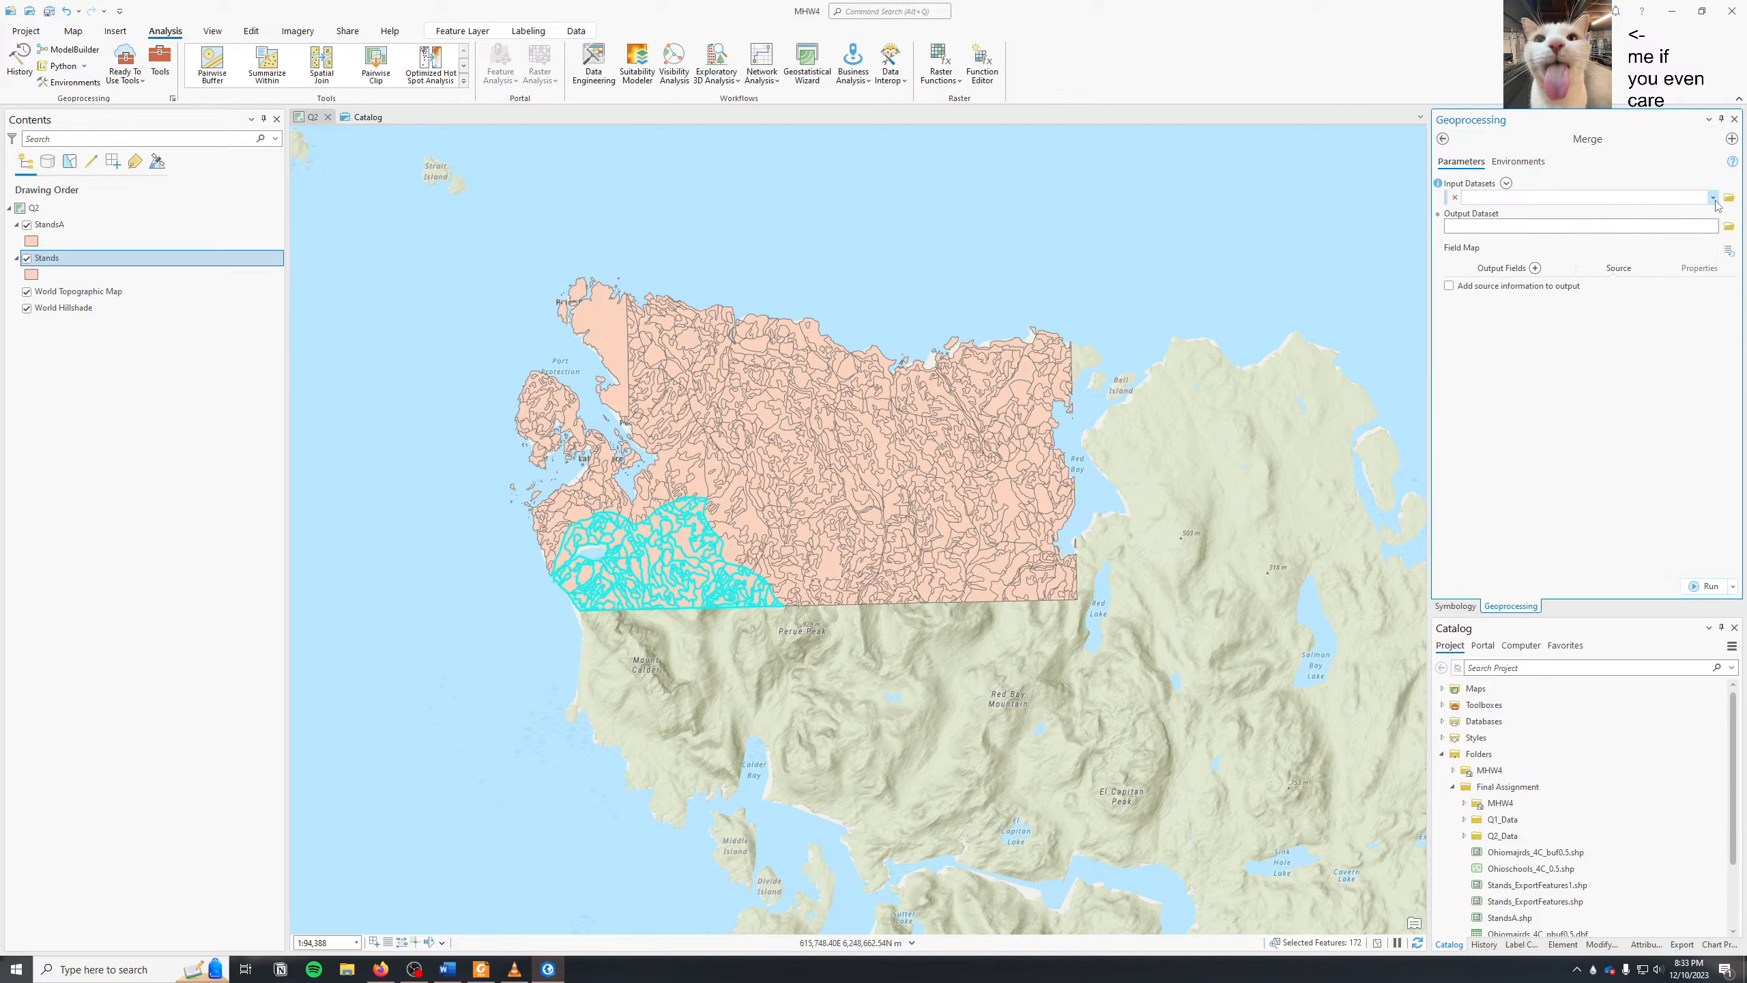
pyautogui.click(1713, 198)
pyautogui.click(1699, 228)
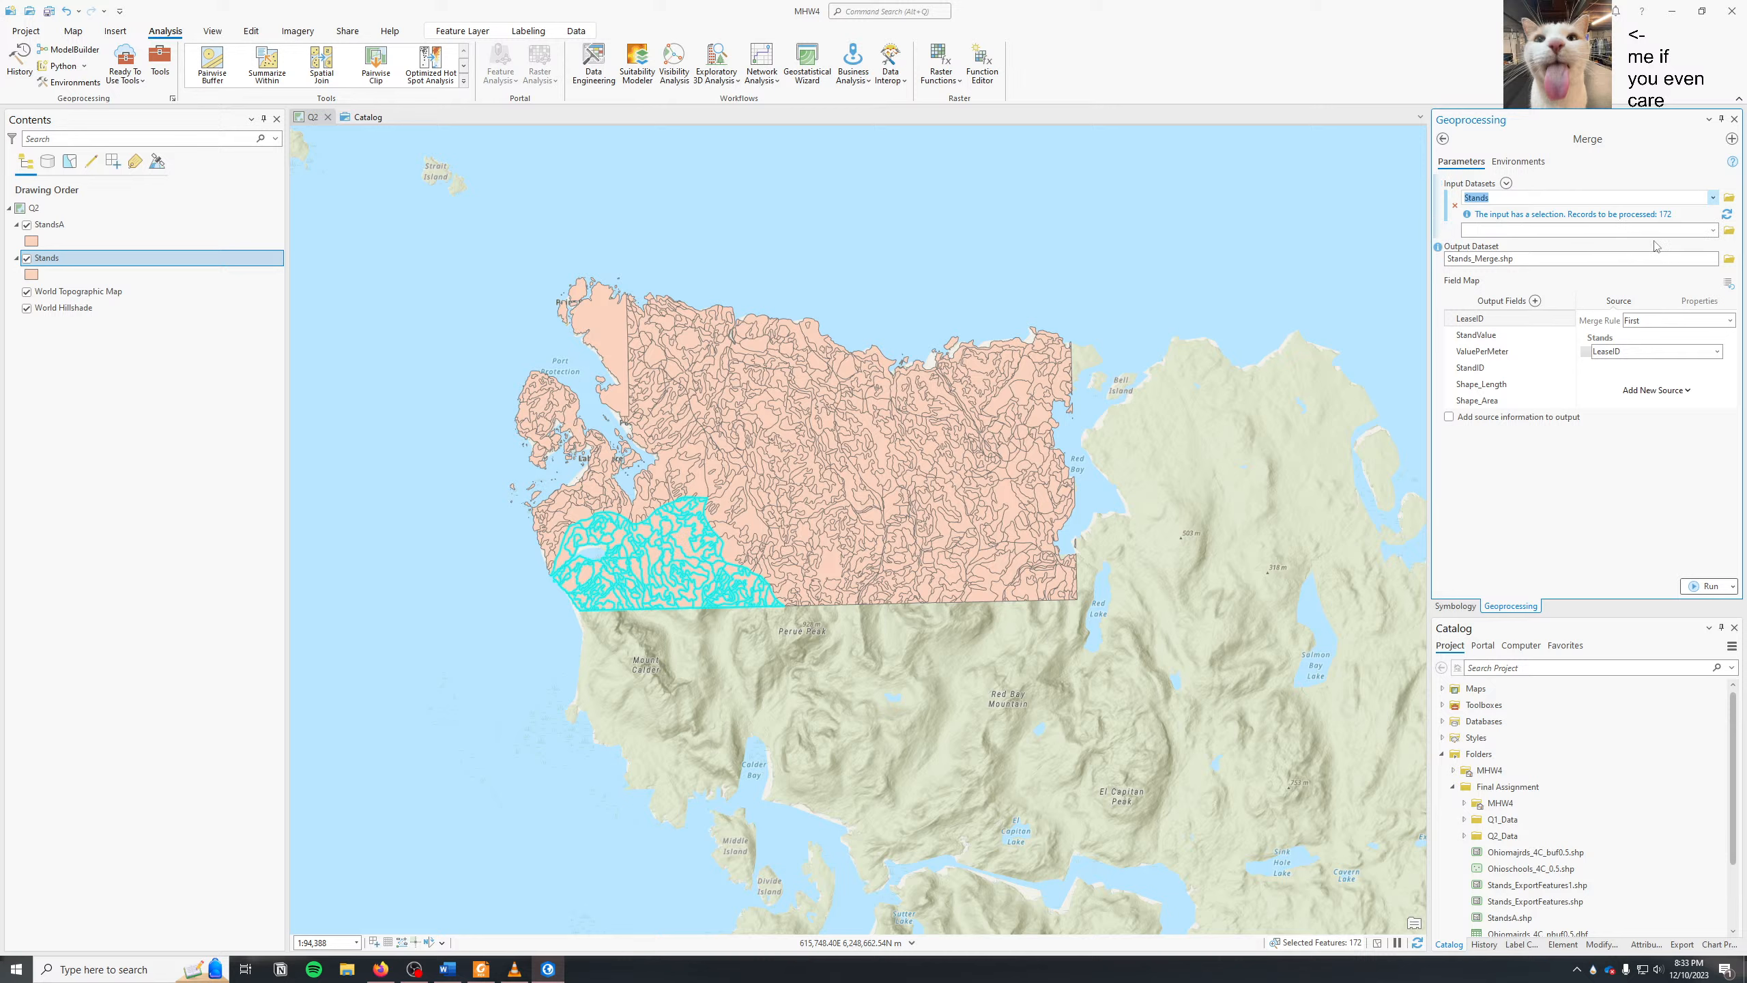
pyautogui.click(1377, 942)
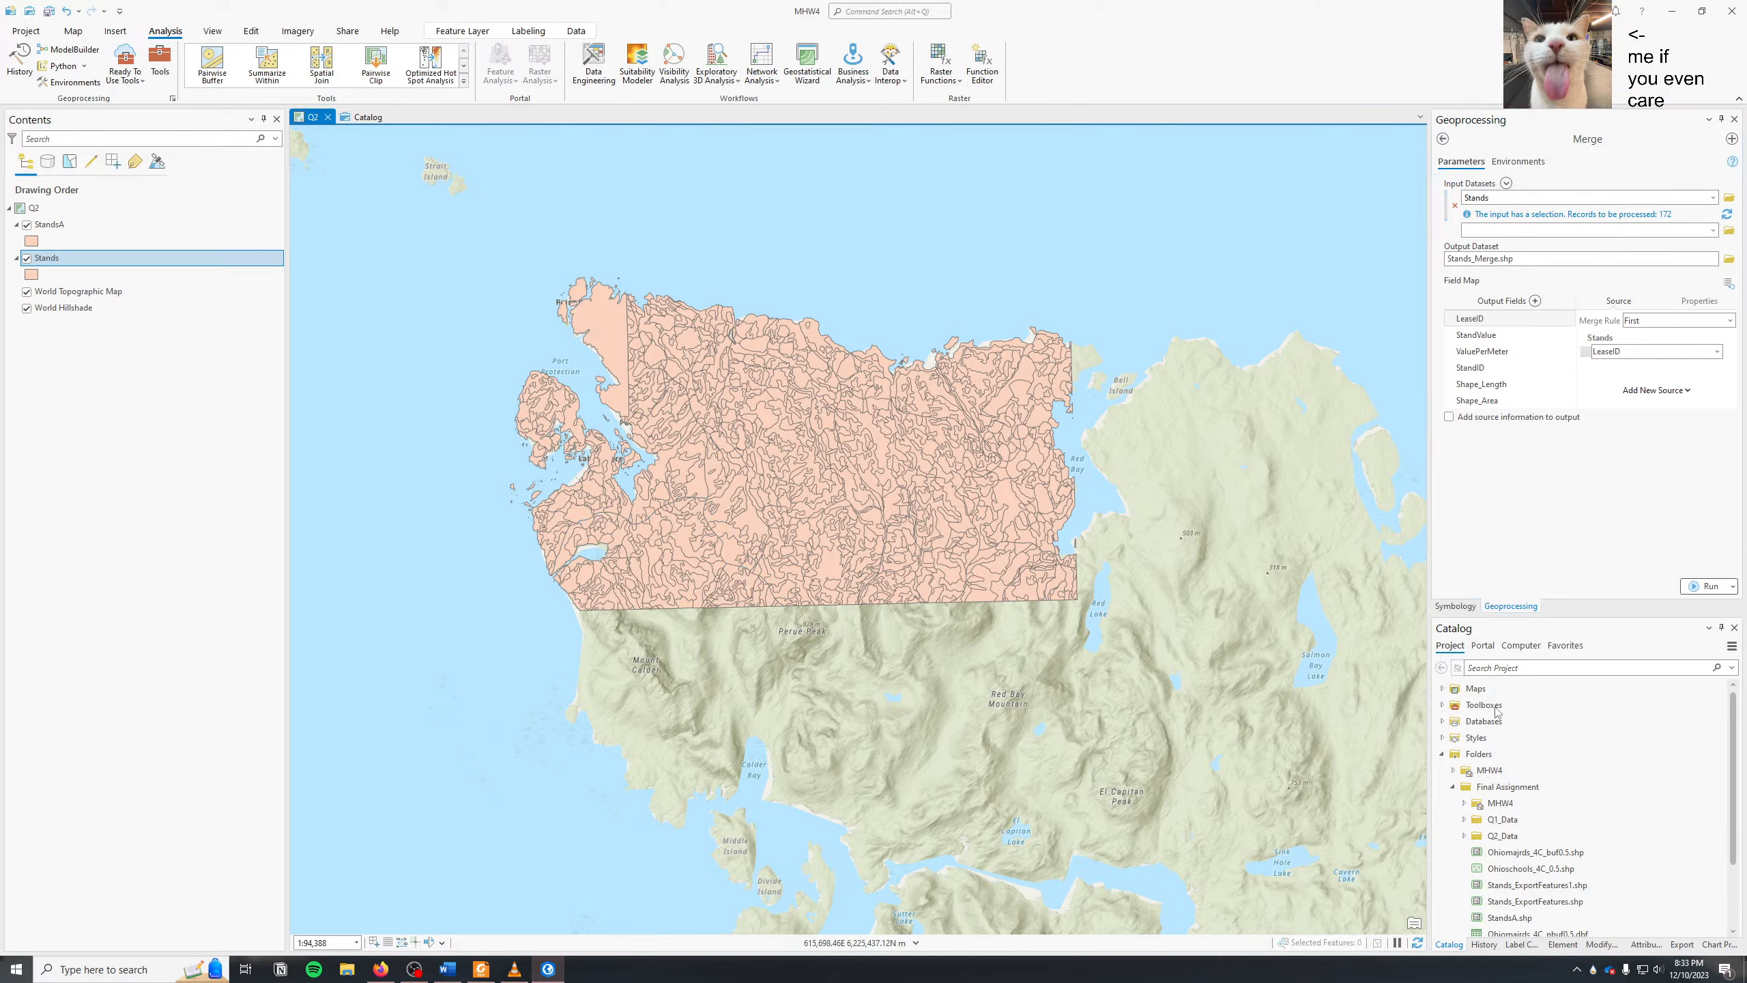
pyautogui.click(1713, 230)
pyautogui.click(1713, 230)
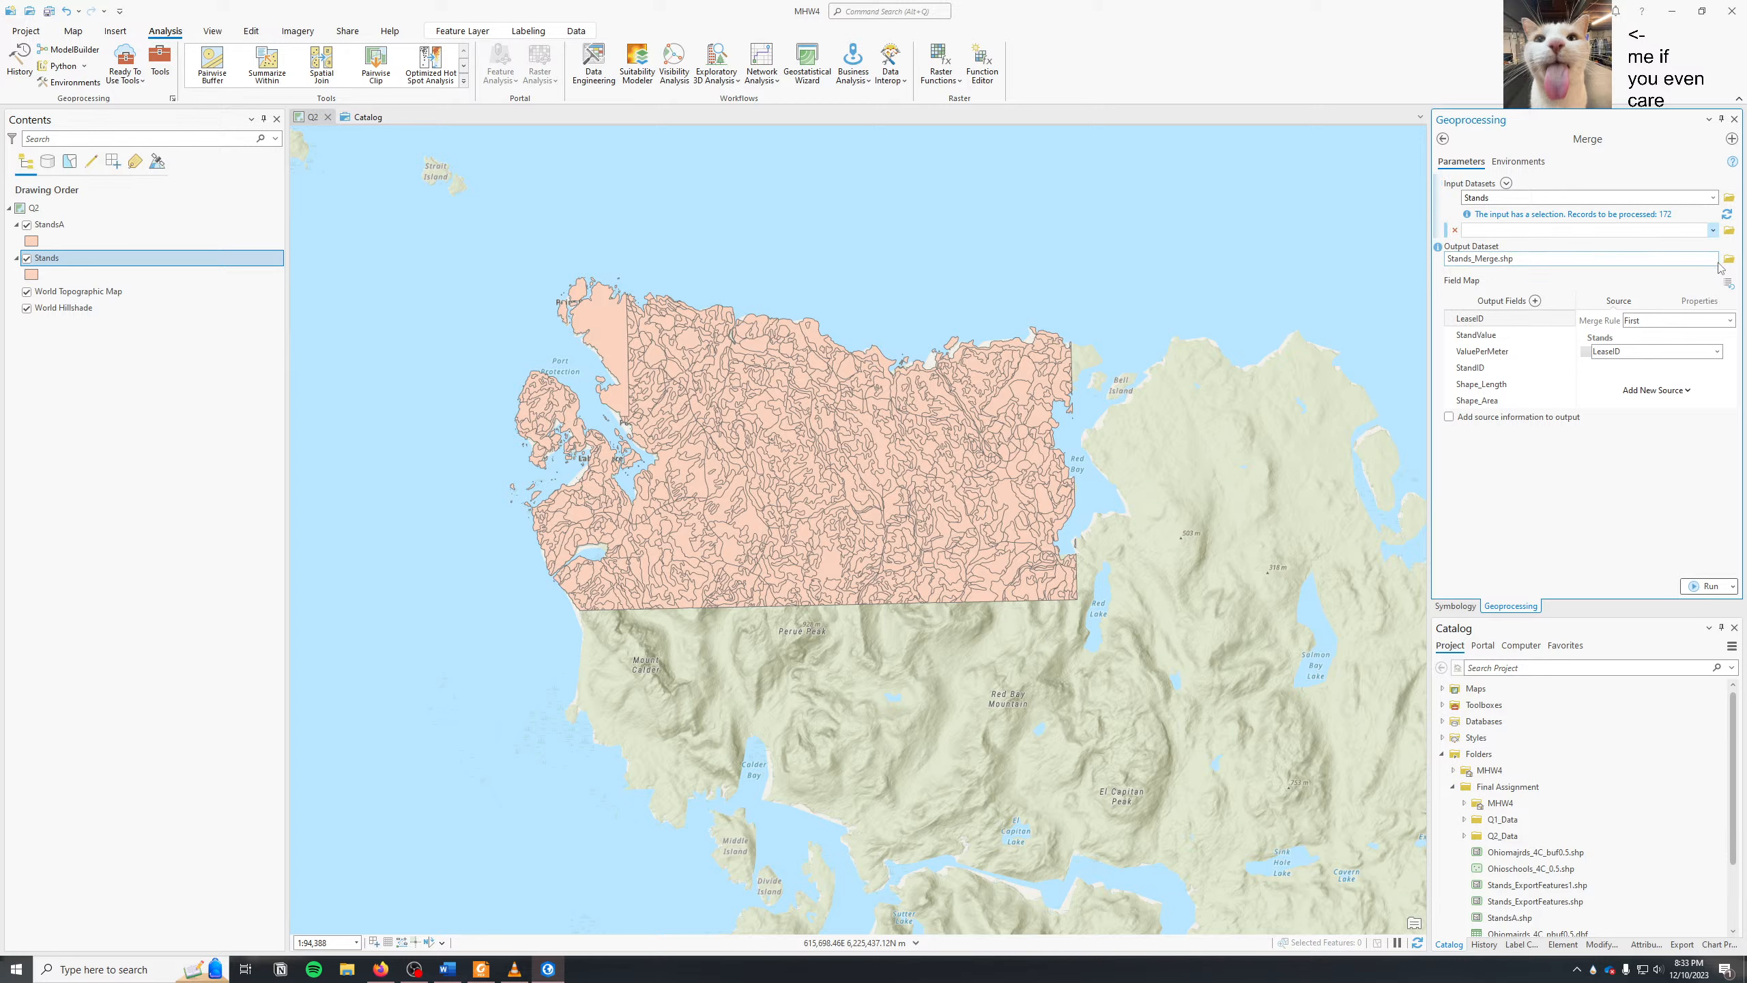
pyautogui.moveTo(1708, 262); pyautogui.dragTo(1539, 260)
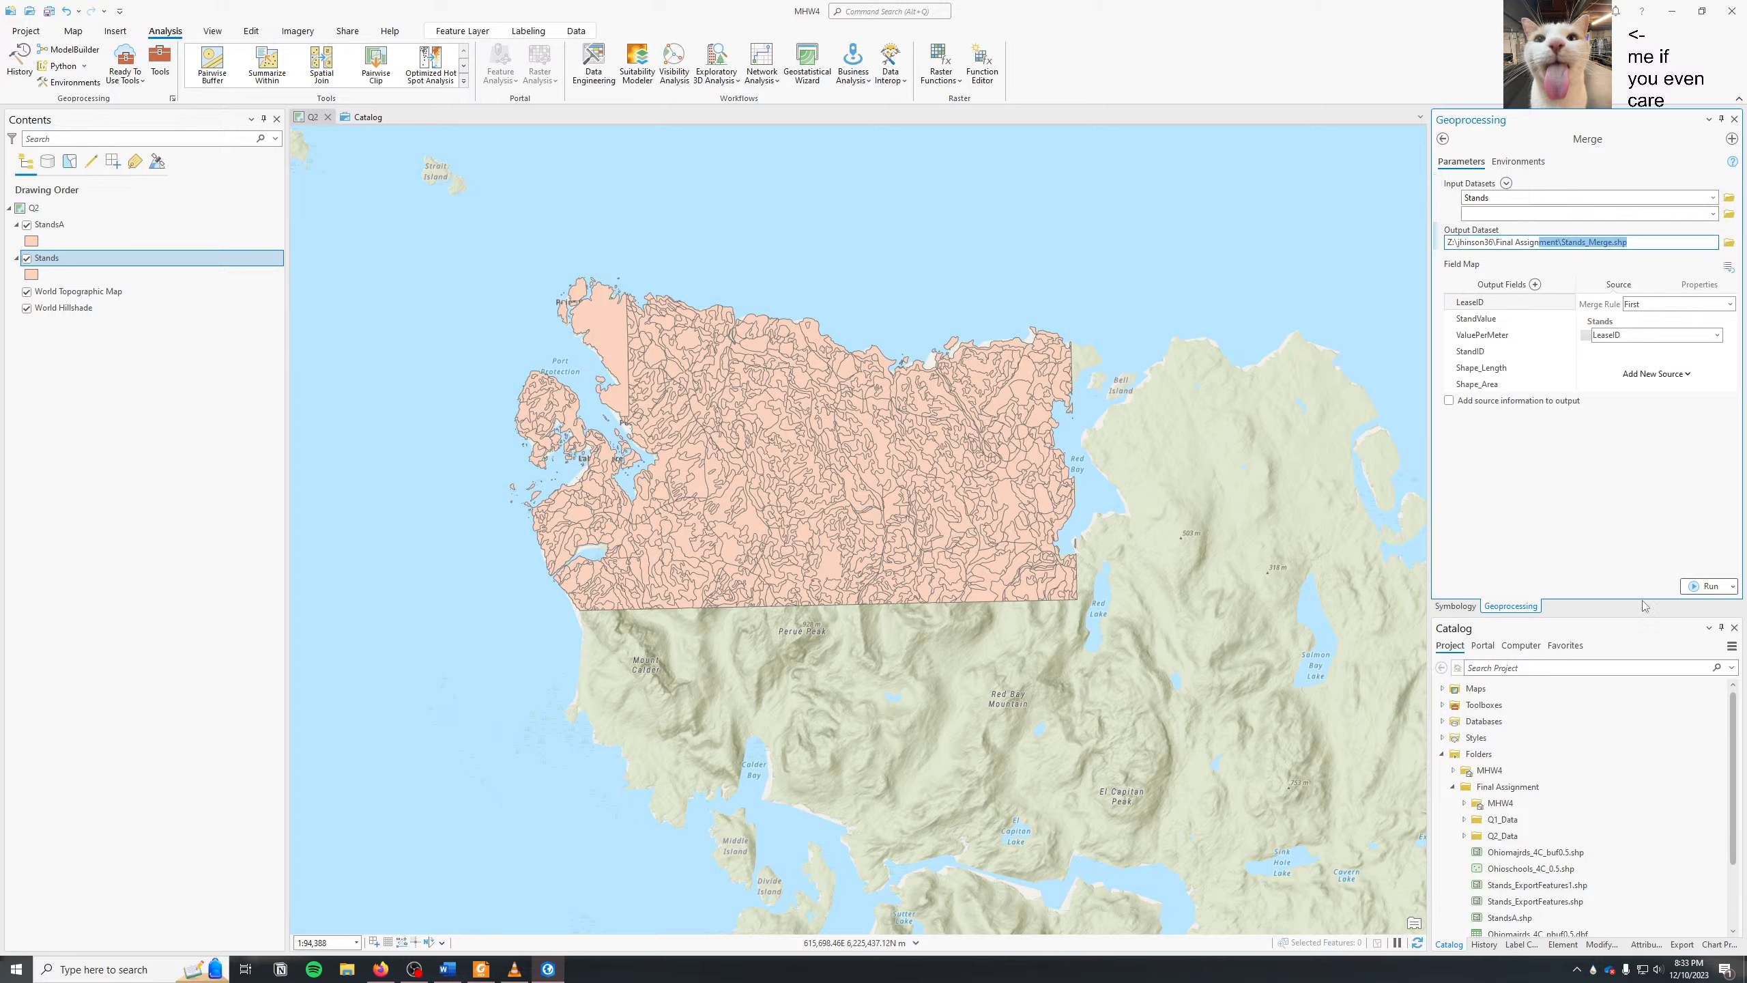
pyautogui.click(1709, 585)
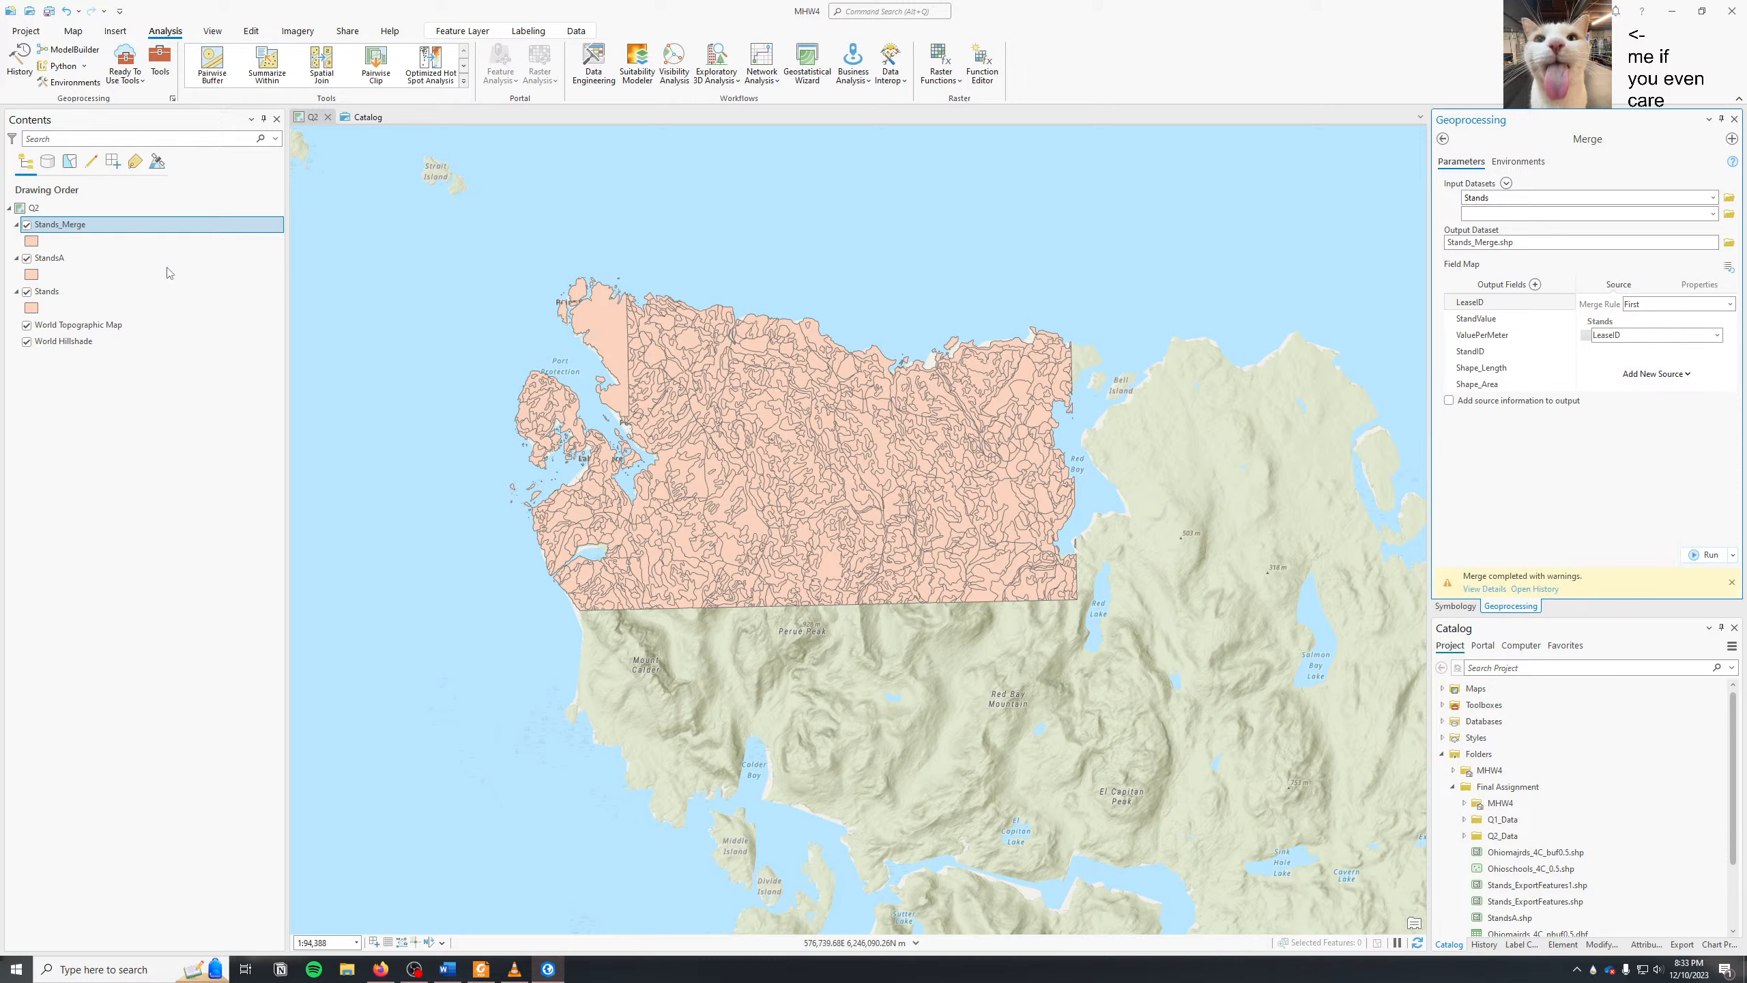
# - Toggle the StandsA and Stands layers off and on to inspect Stands_Merge, and open the Merge run's details
pyautogui.click(29, 265)
pyautogui.click(27, 259)
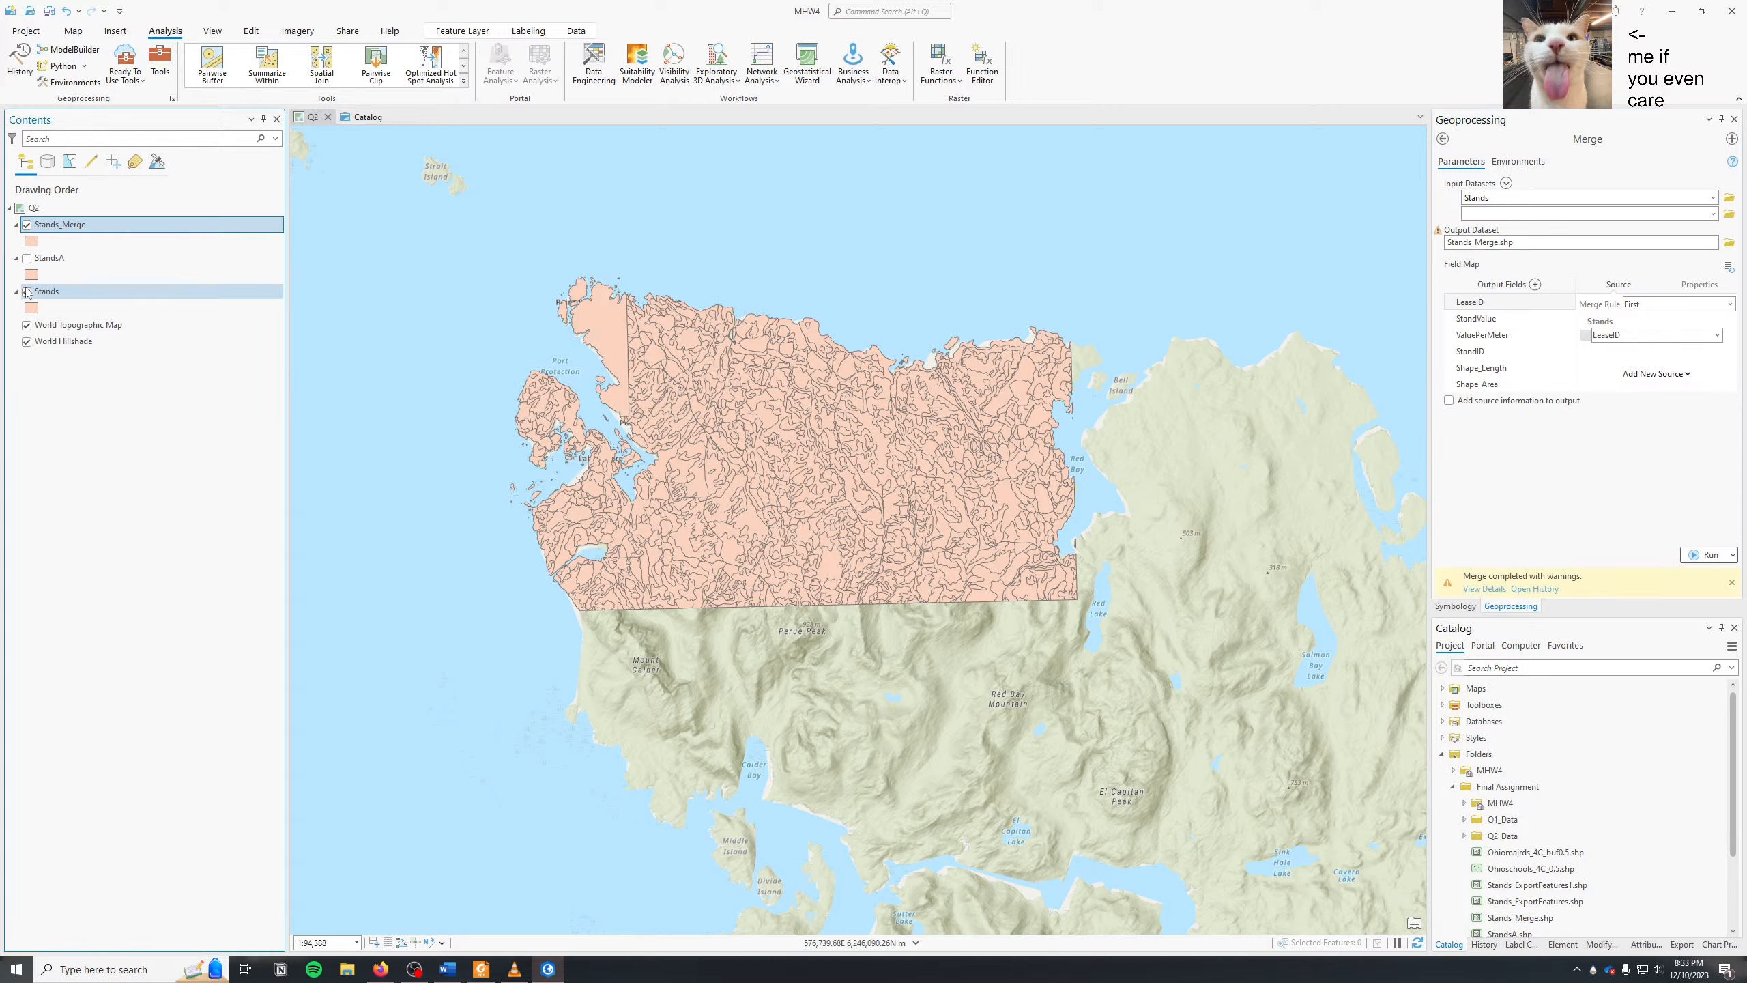
pyautogui.click(27, 292)
pyautogui.click(27, 293)
pyautogui.click(27, 259)
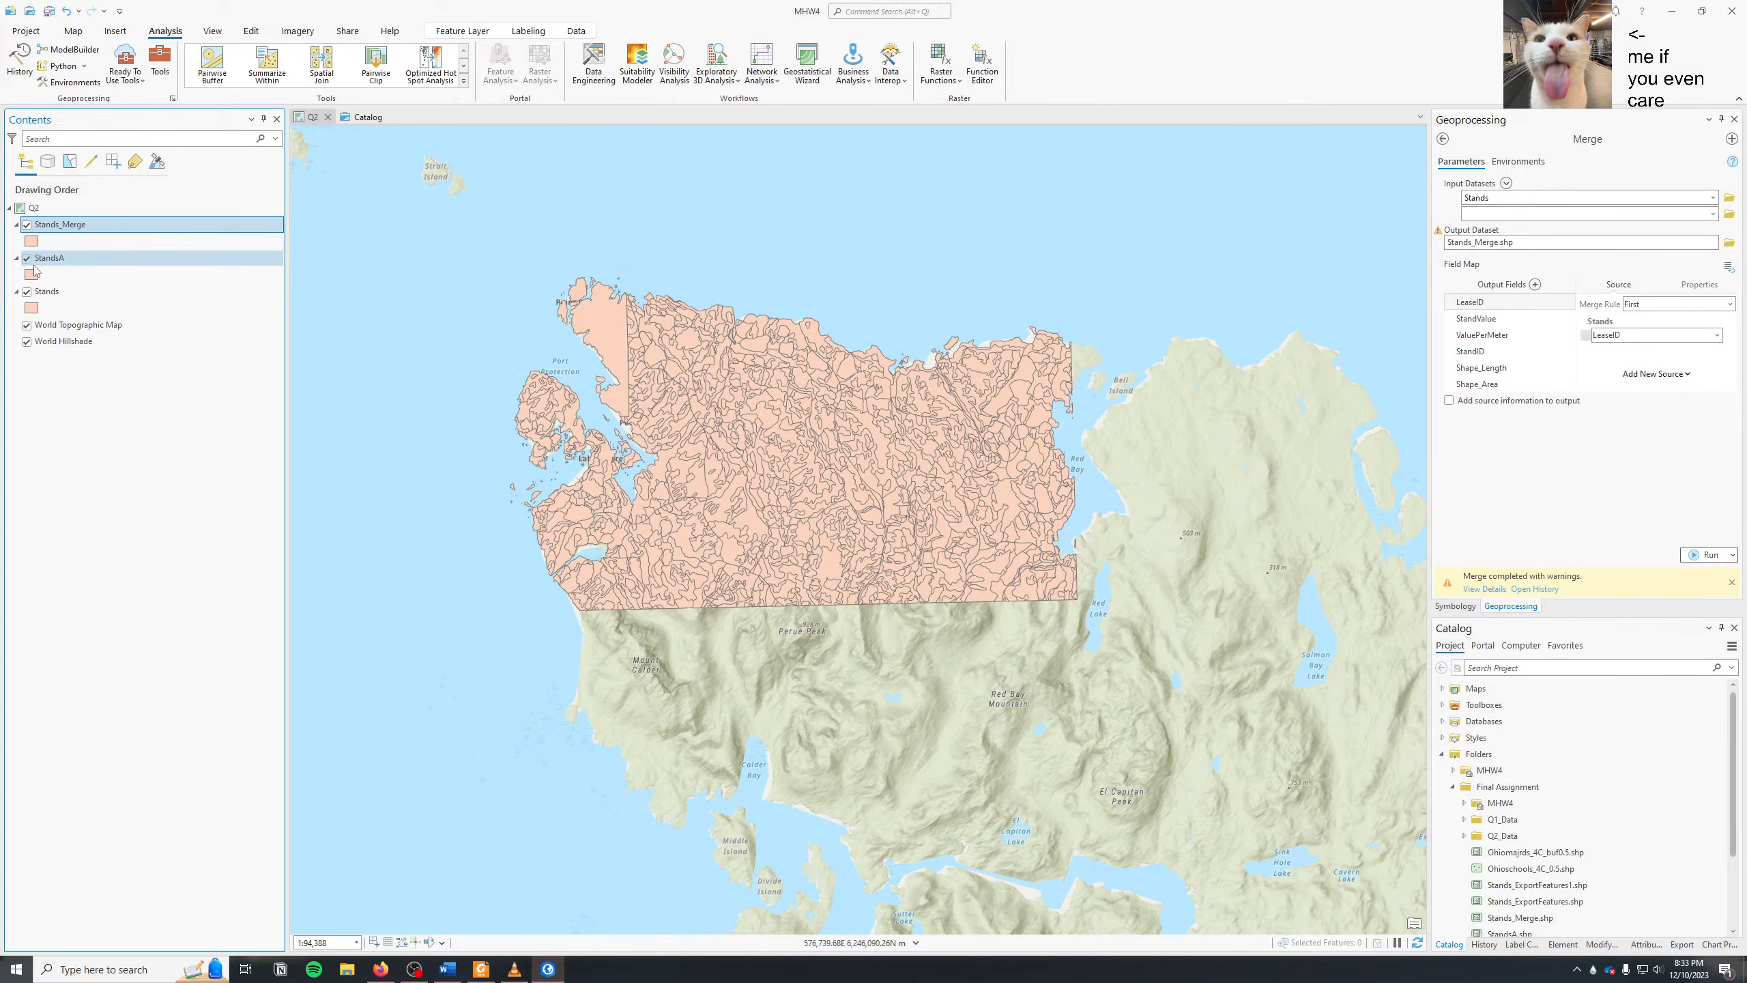
pyautogui.click(1485, 589)
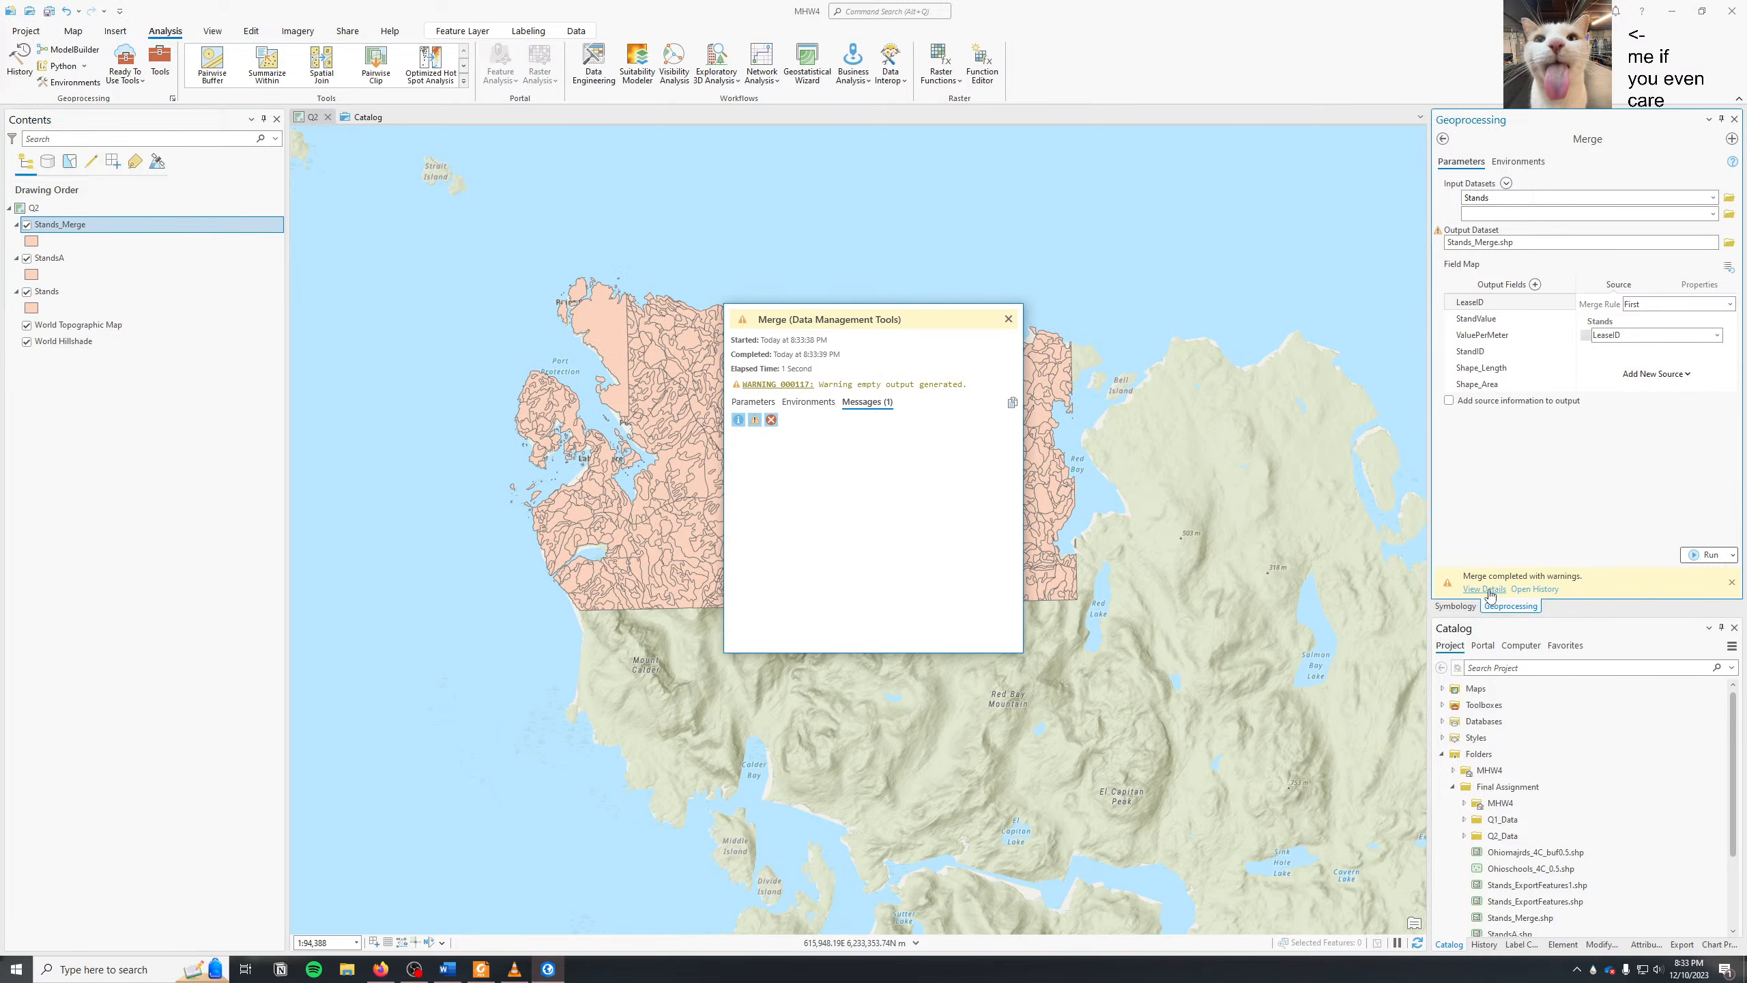
# - Review the Merge tool's environment settings, and look through the tool search results for alternatives to Merge
pyautogui.click(1009, 319)
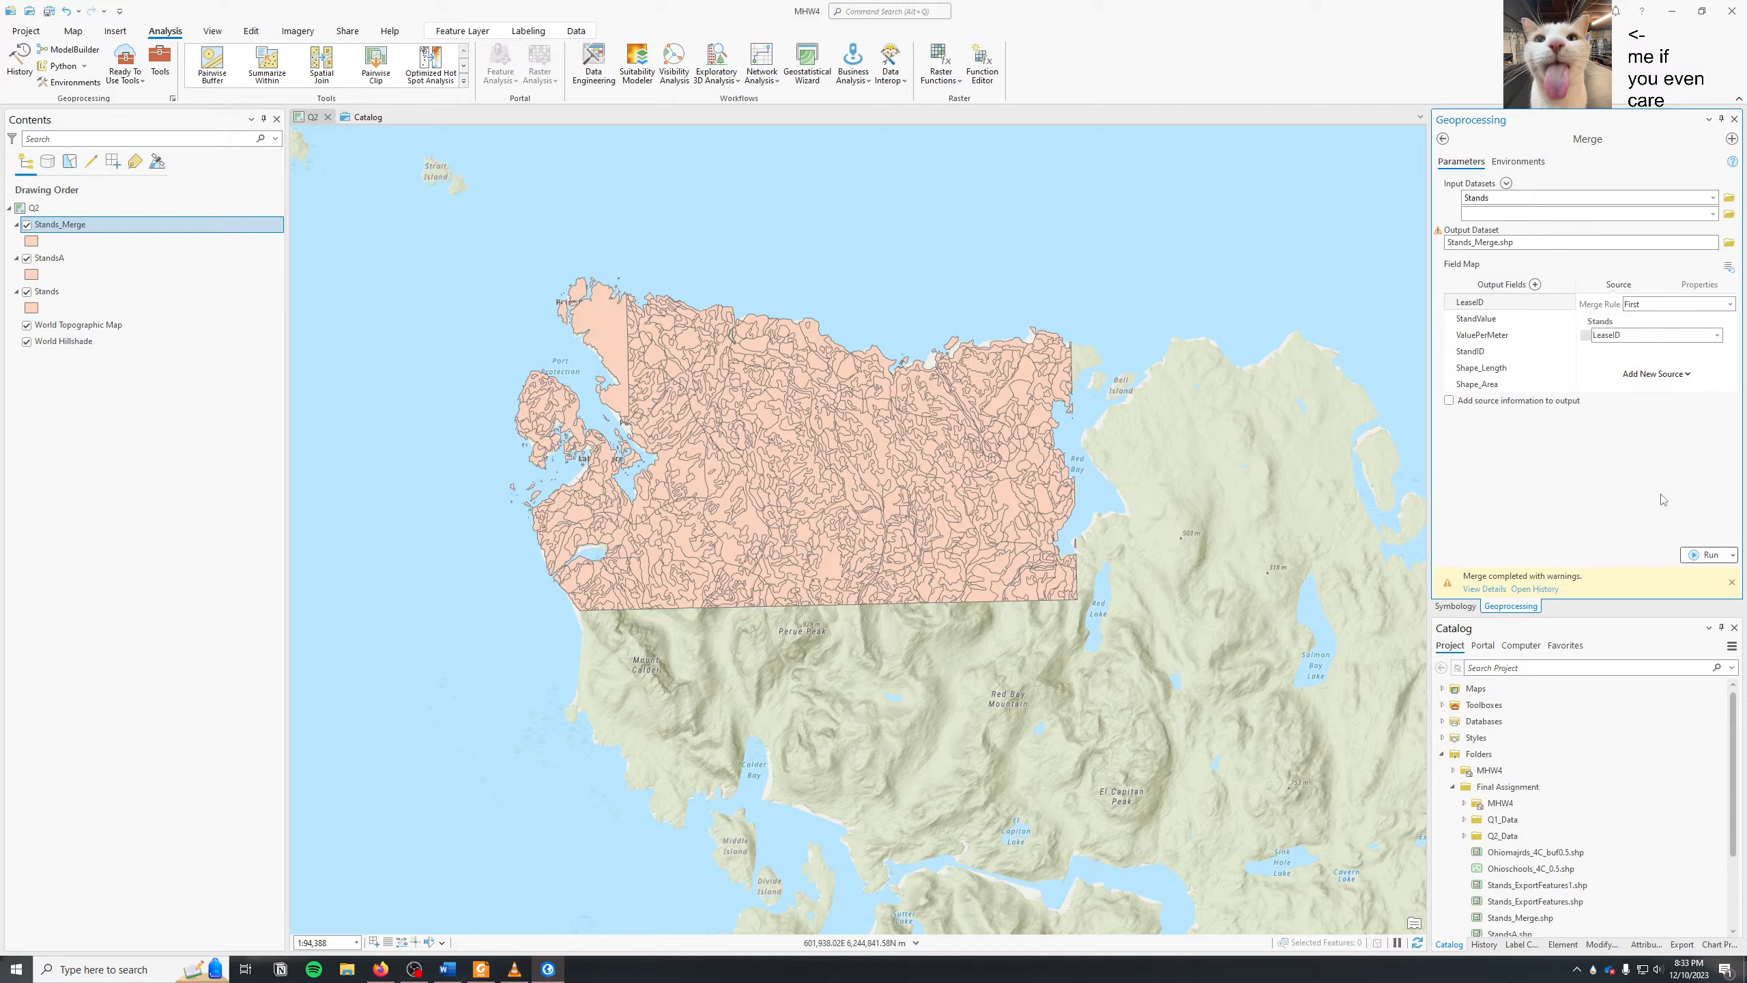
pyautogui.click(1520, 162)
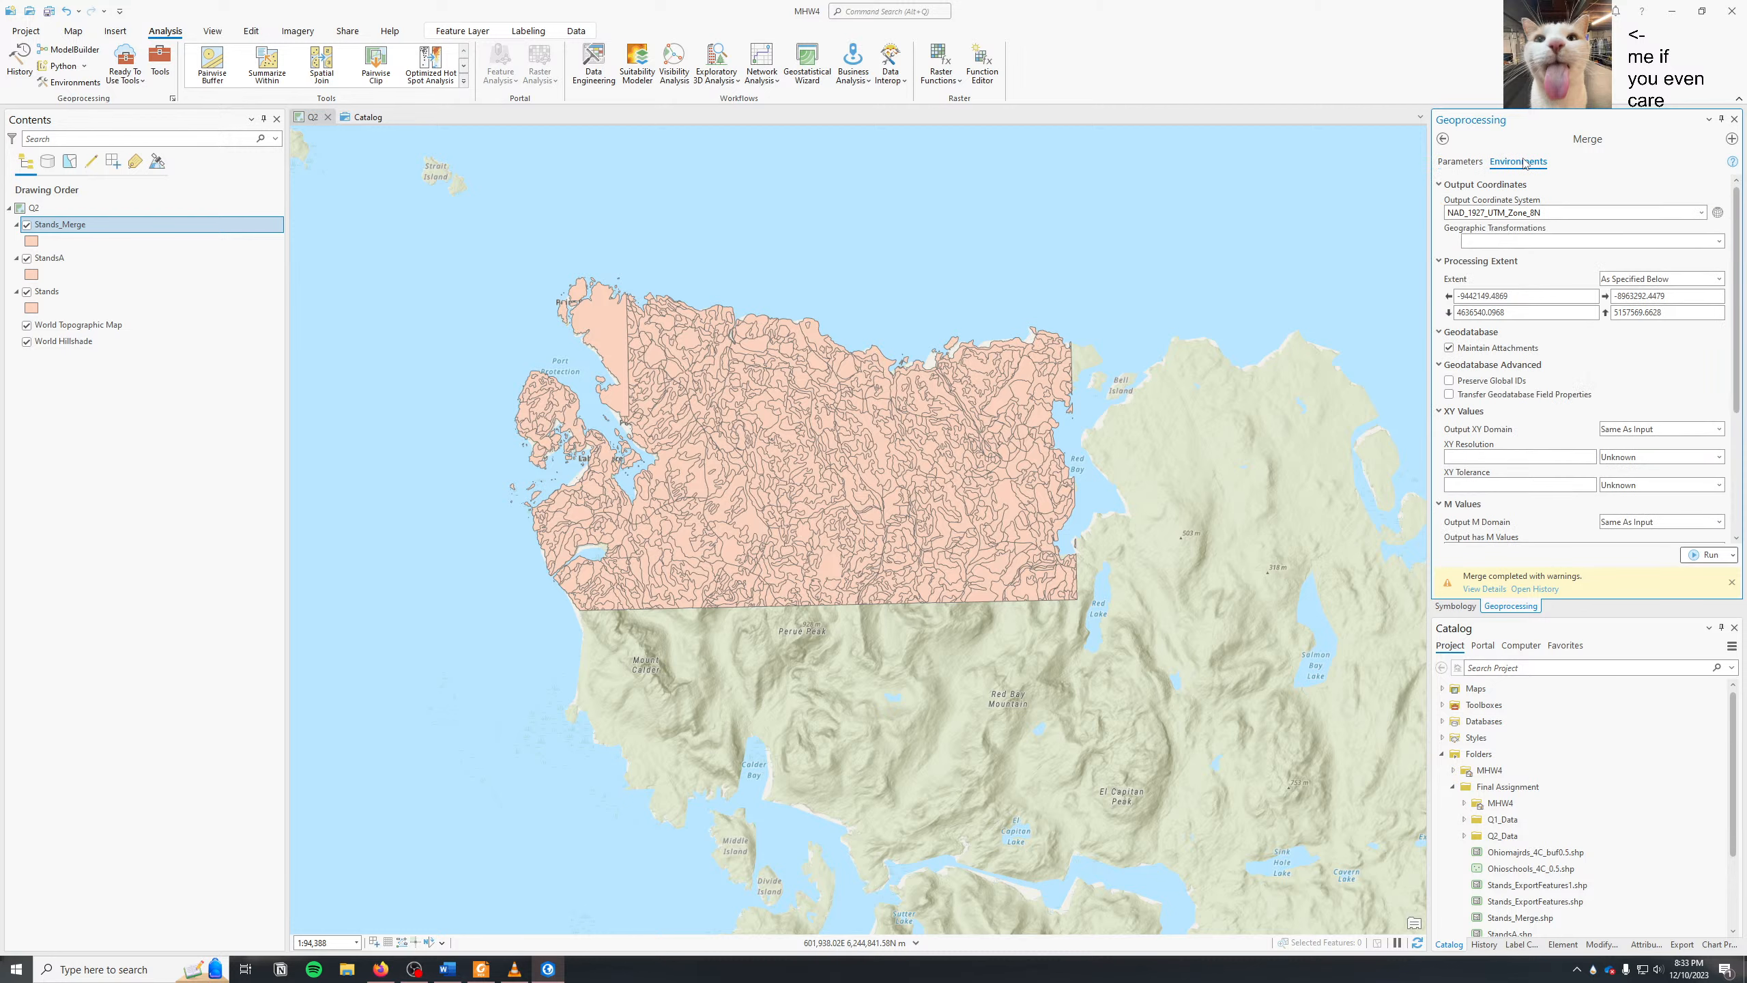
pyautogui.click(1460, 161)
pyautogui.click(1442, 138)
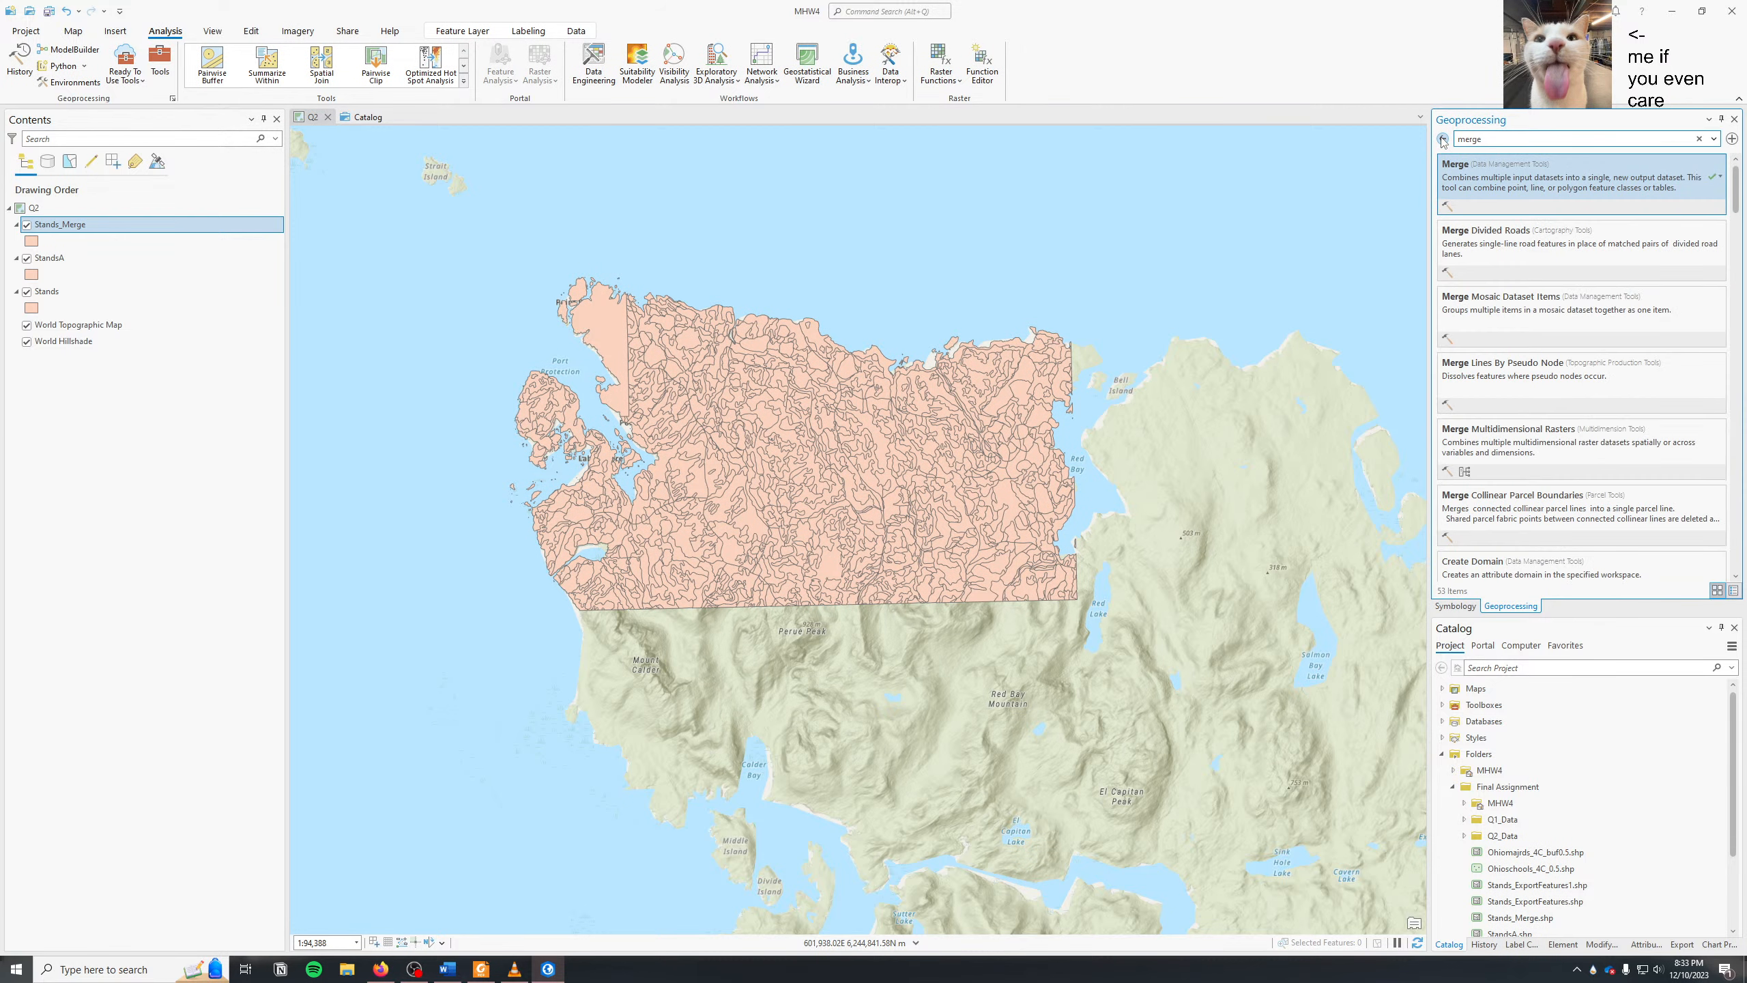
pyautogui.scroll(-4, 1513, 393)
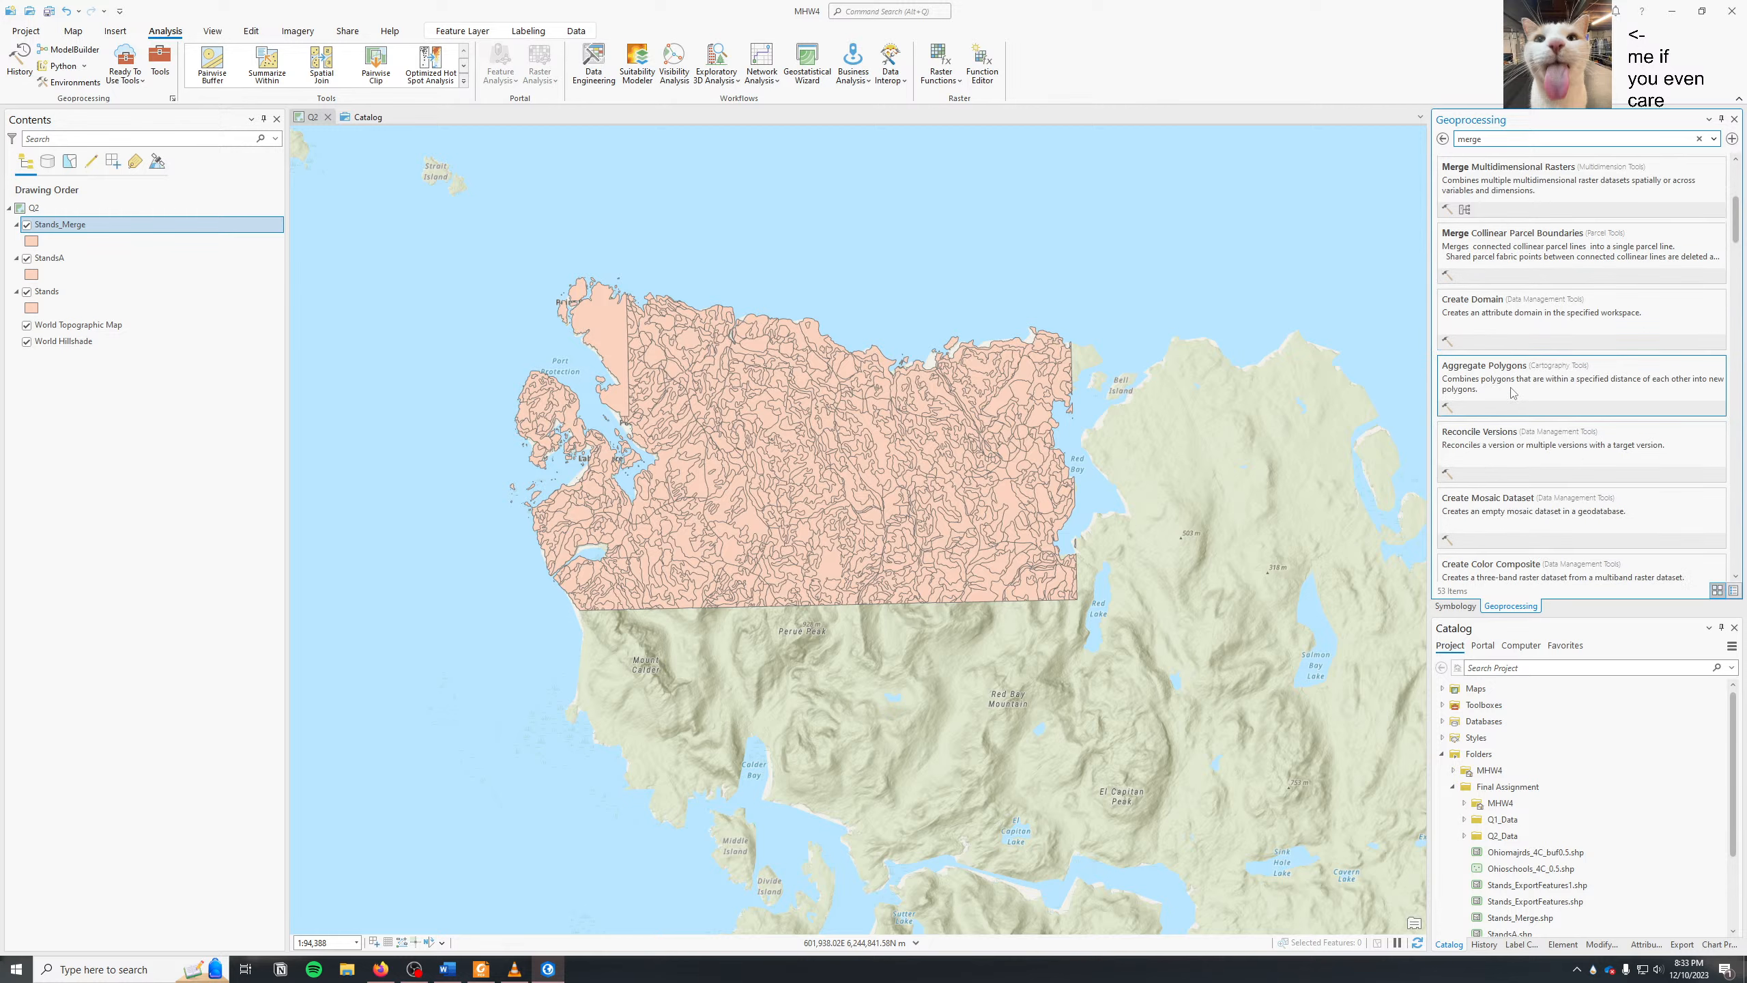
pyautogui.scroll(-2, 1514, 392)
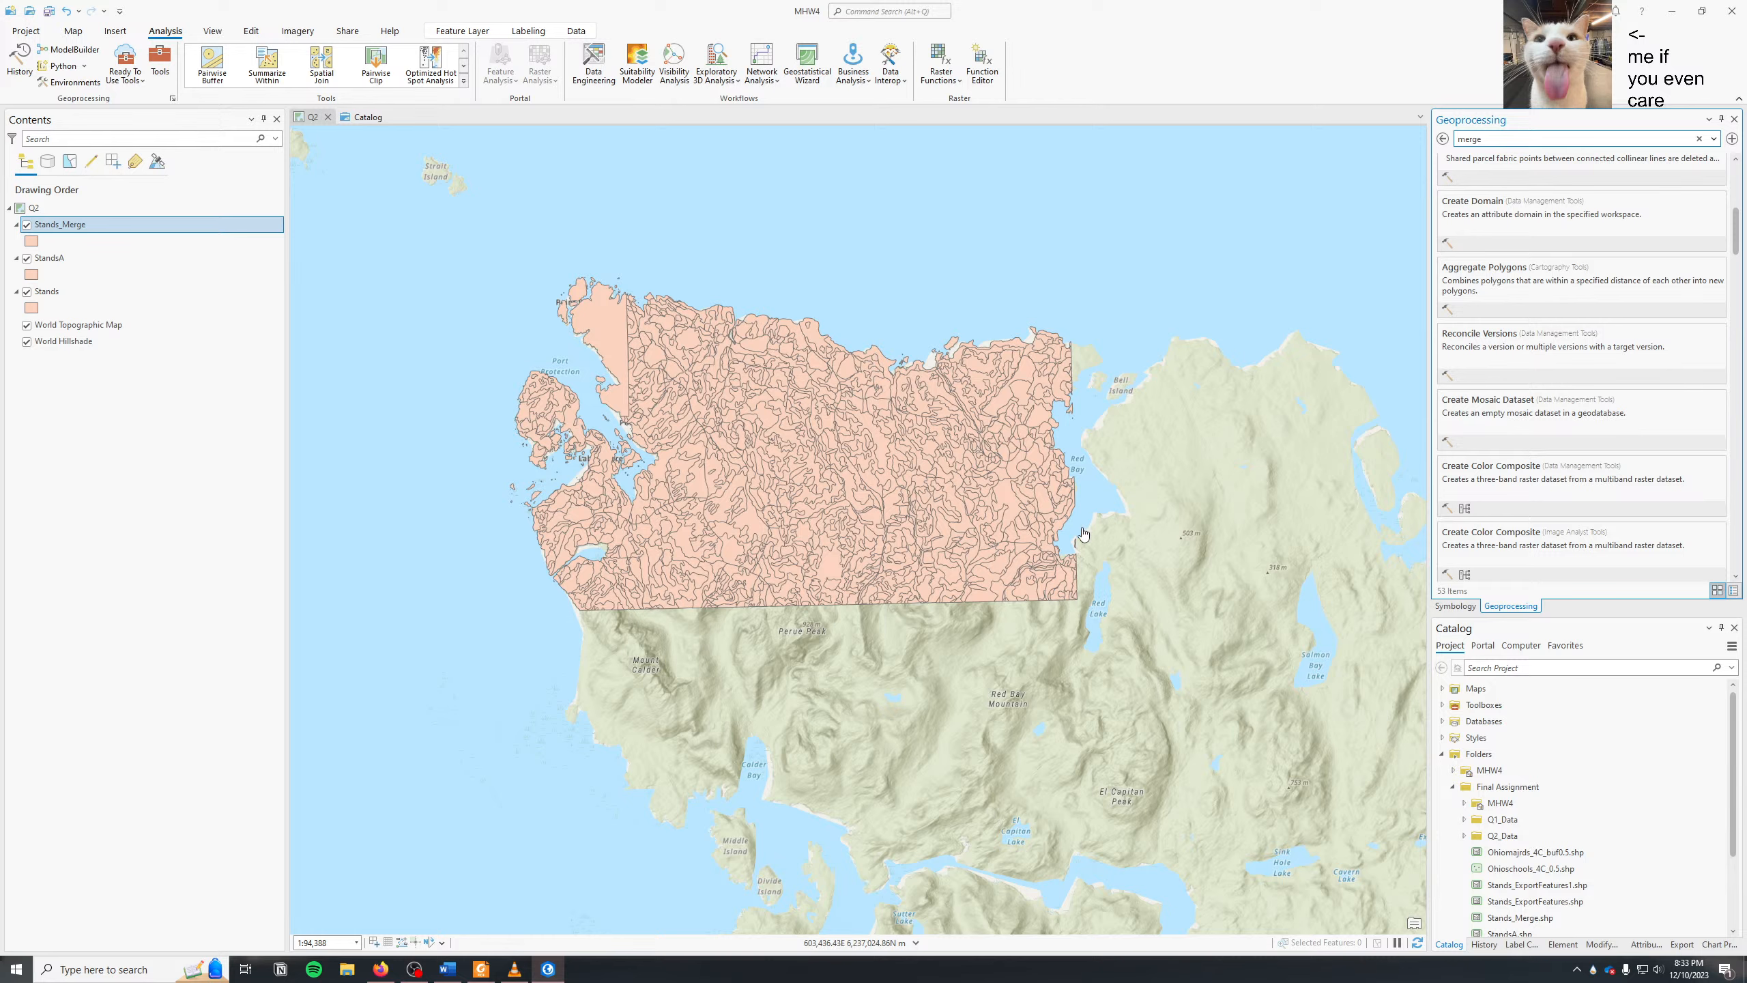
# - Inspect the attributes of the large stand at the northwest corner of the Stands layer in its pop-up
pyautogui.scroll(-2, 1084, 536)
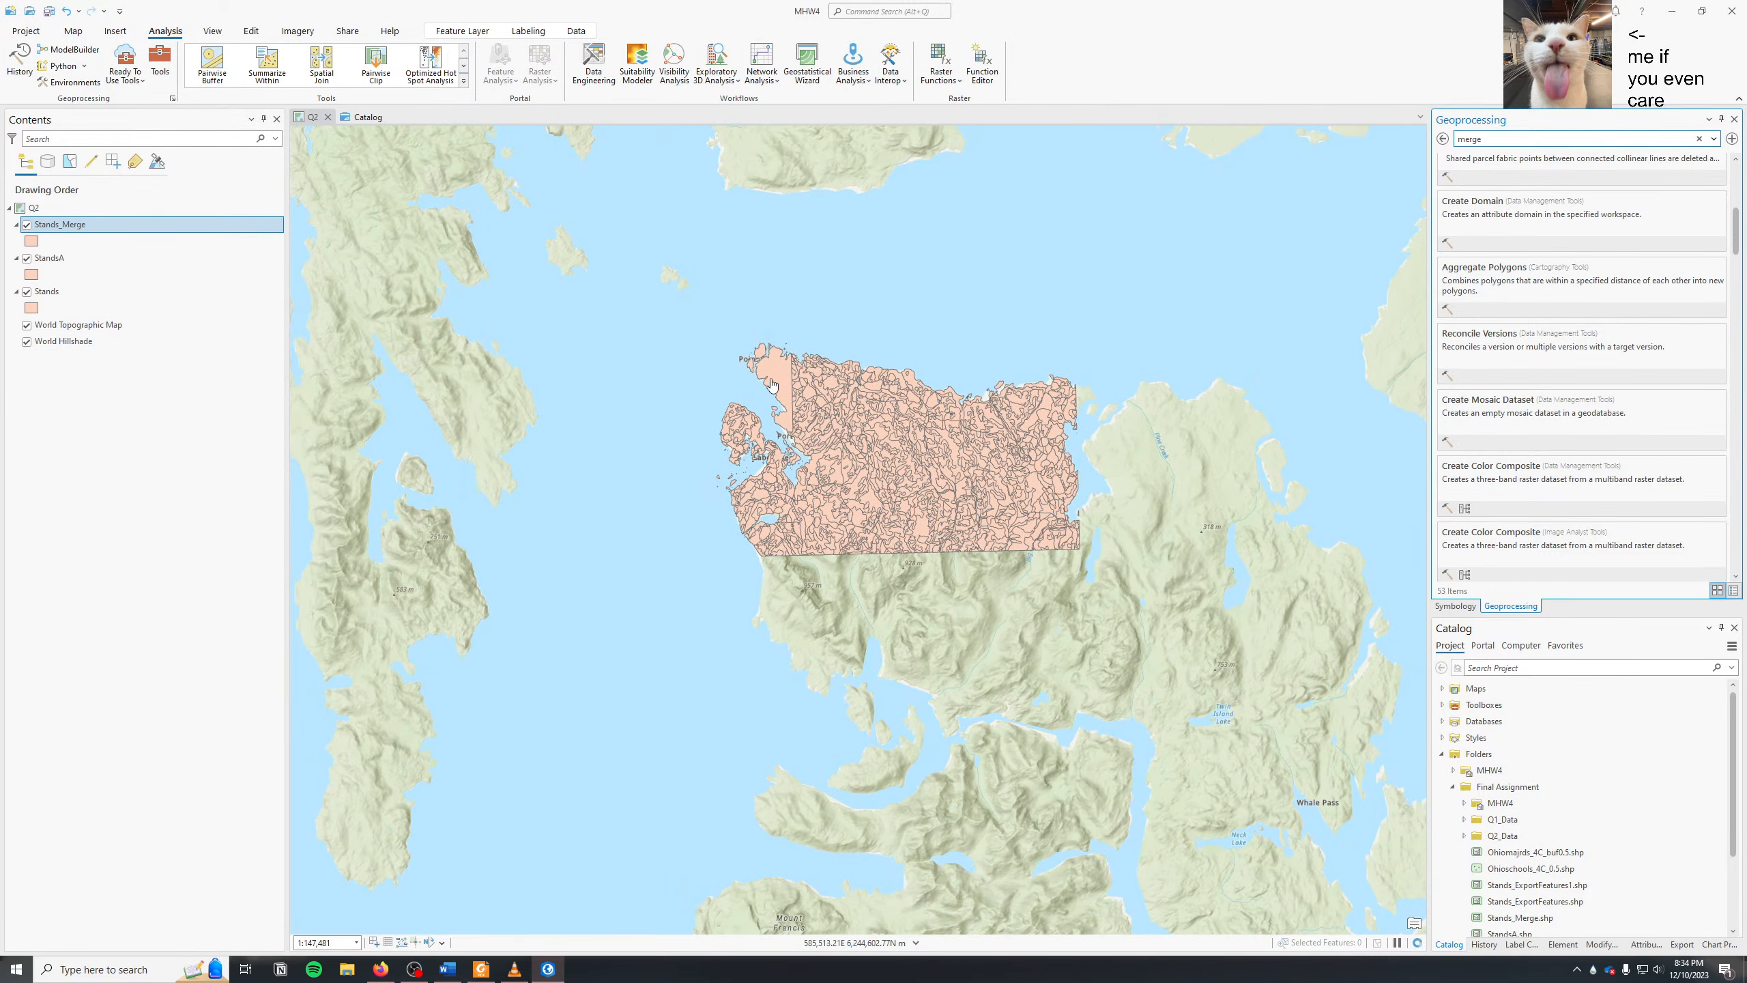
pyautogui.click(774, 381)
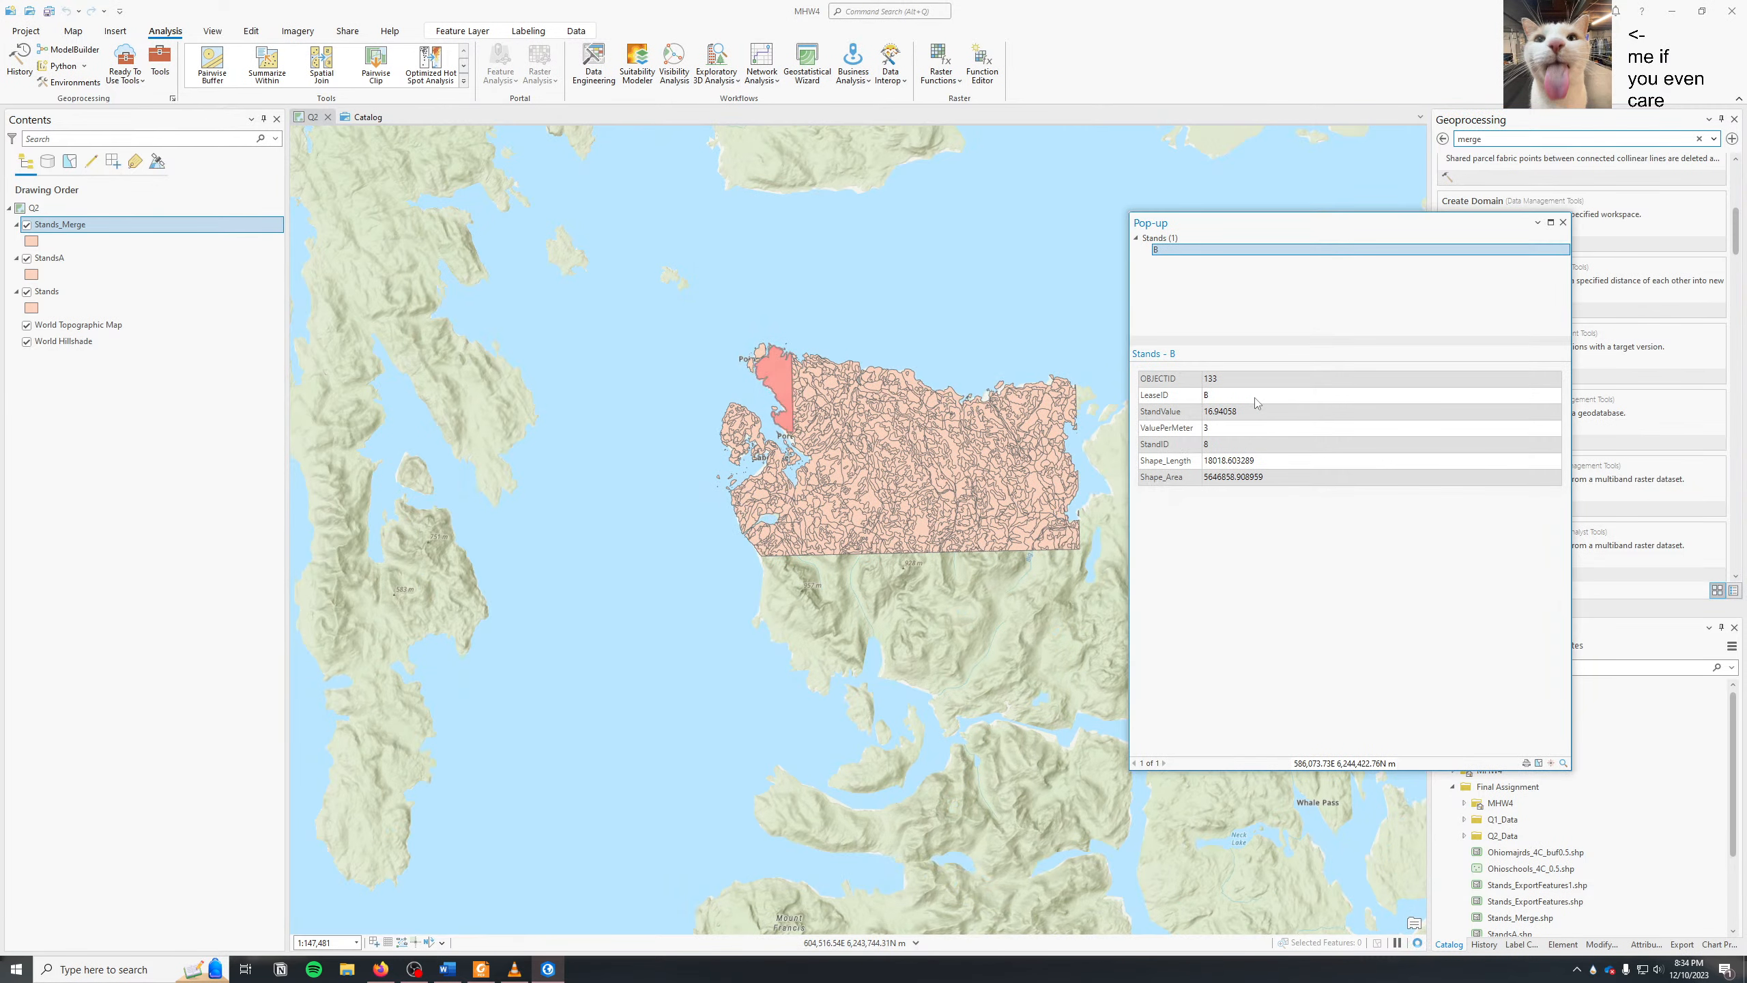
pyautogui.moveTo(1142, 378); pyautogui.dragTo(1281, 483)
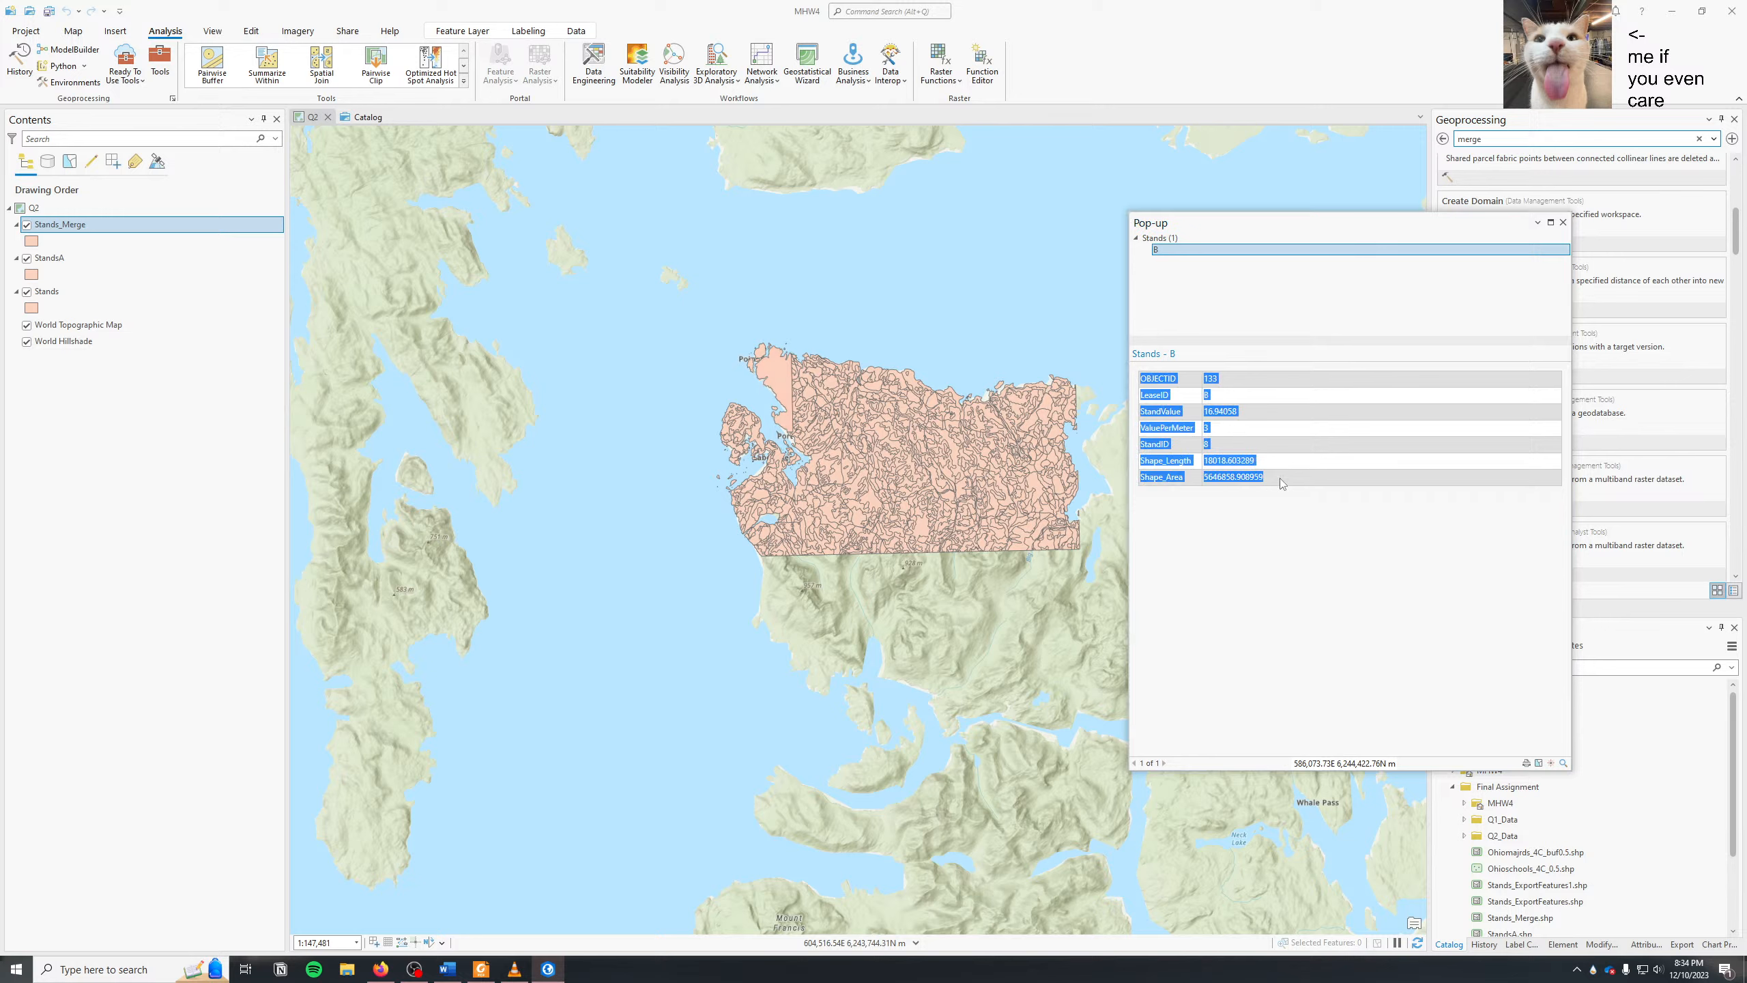
pyautogui.click(1252, 490)
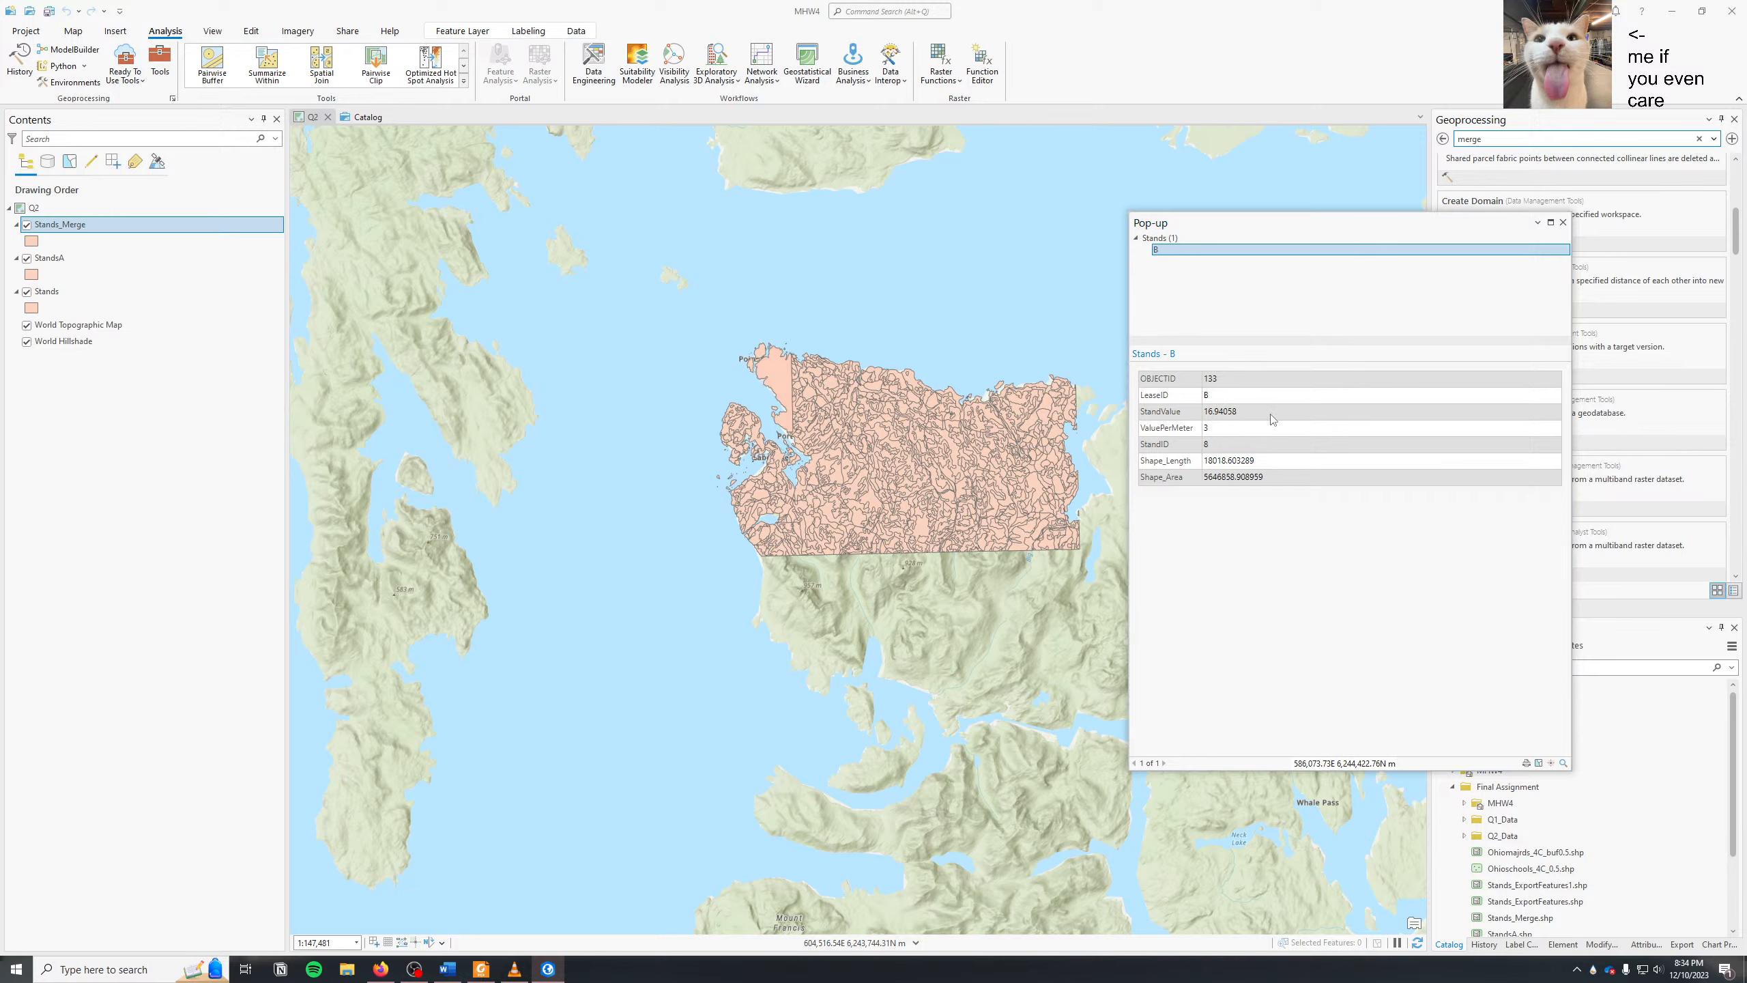
pyautogui.click(1563, 222)
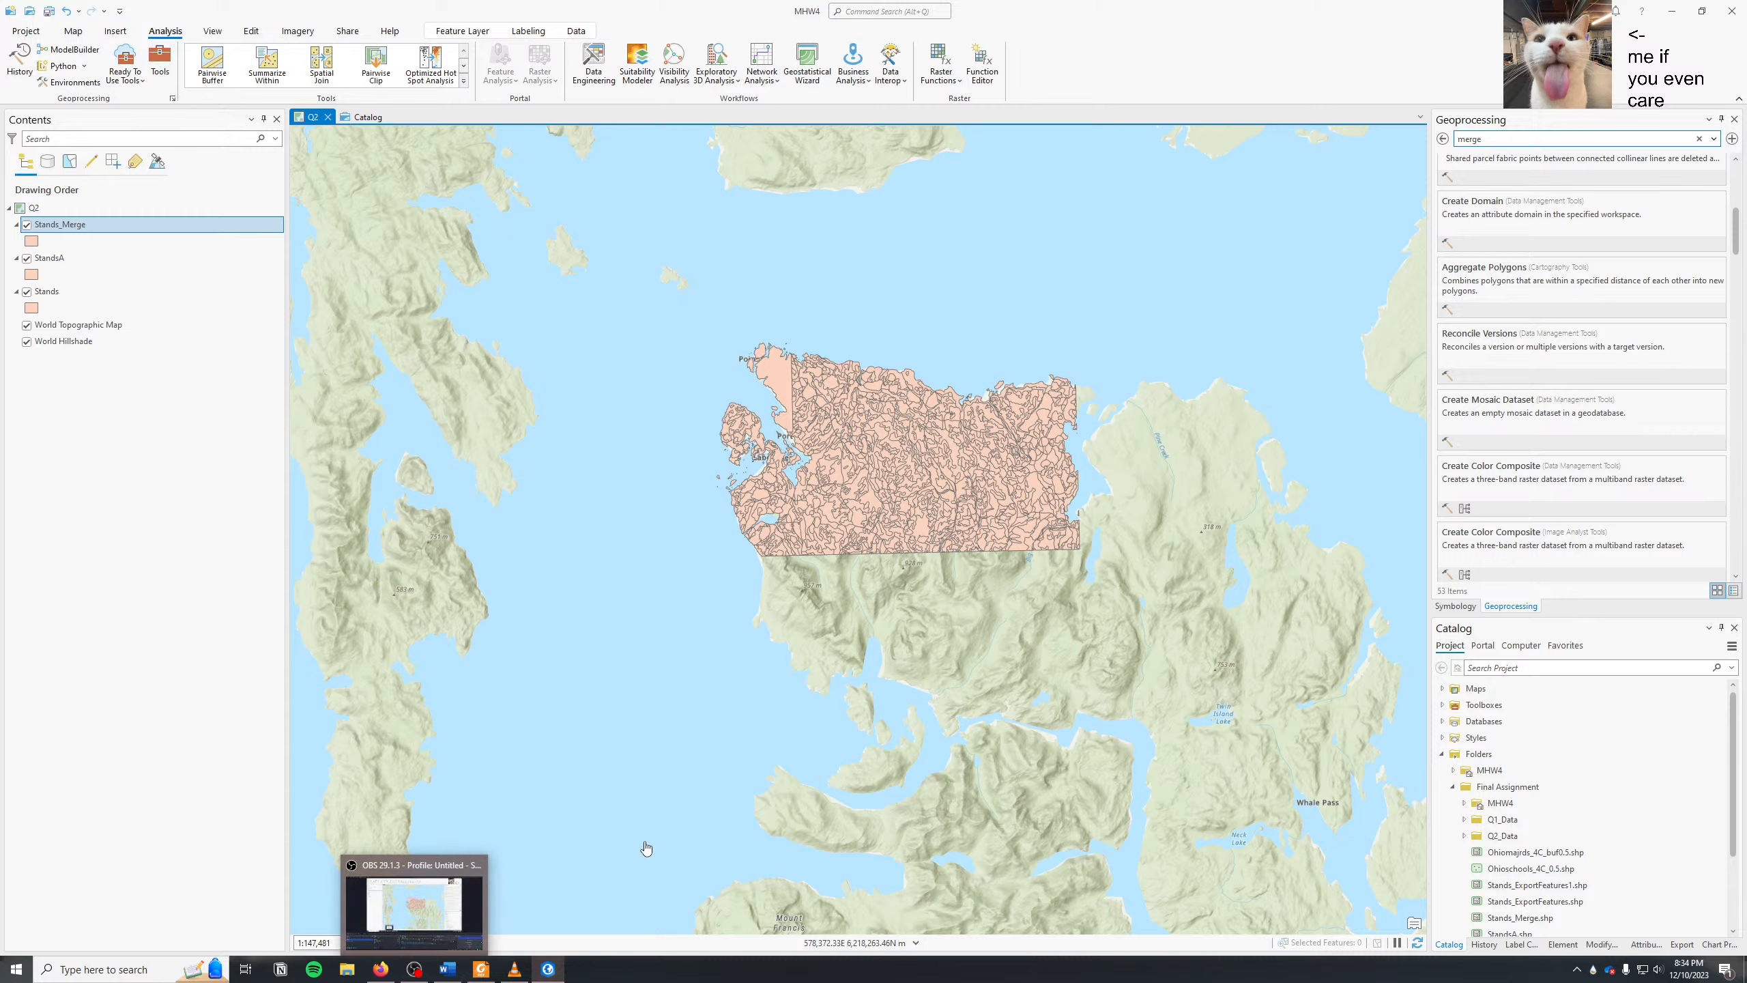
# - Switch to Firefox to check the YouTube Studio livestream dashboard, and return to ArcGIS Pro
pyautogui.click(396, 974)
pyautogui.click(106, 15)
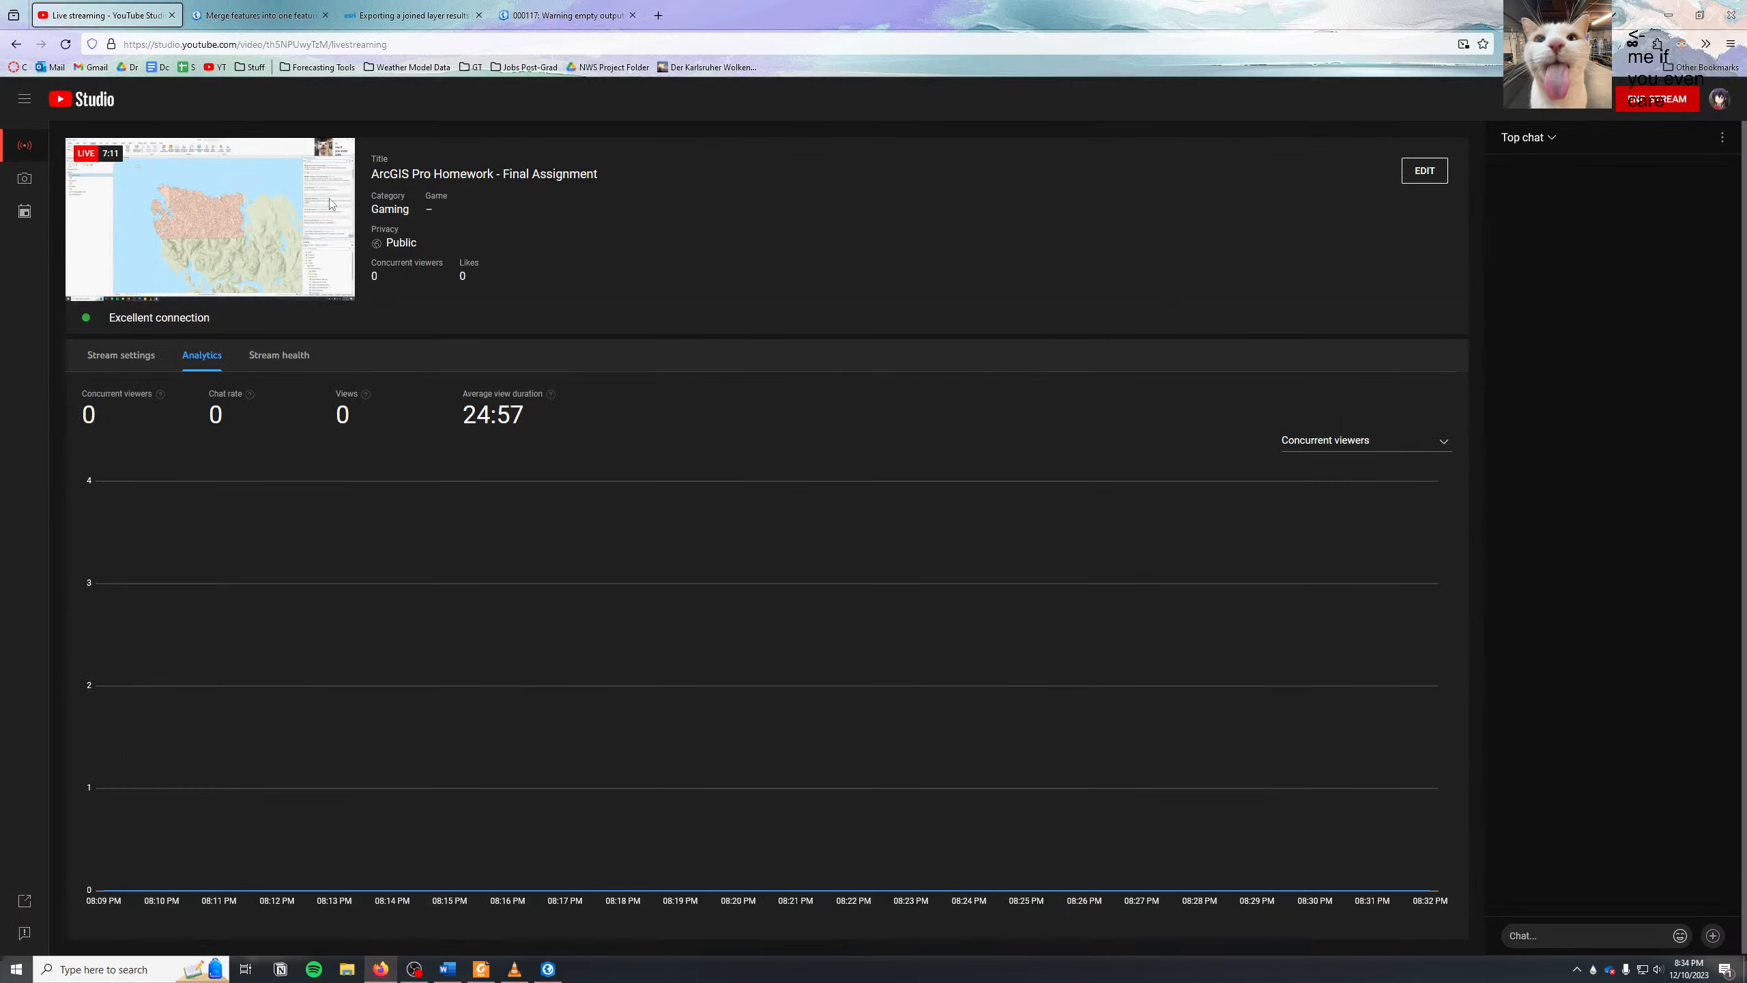
pyautogui.click(394, 969)
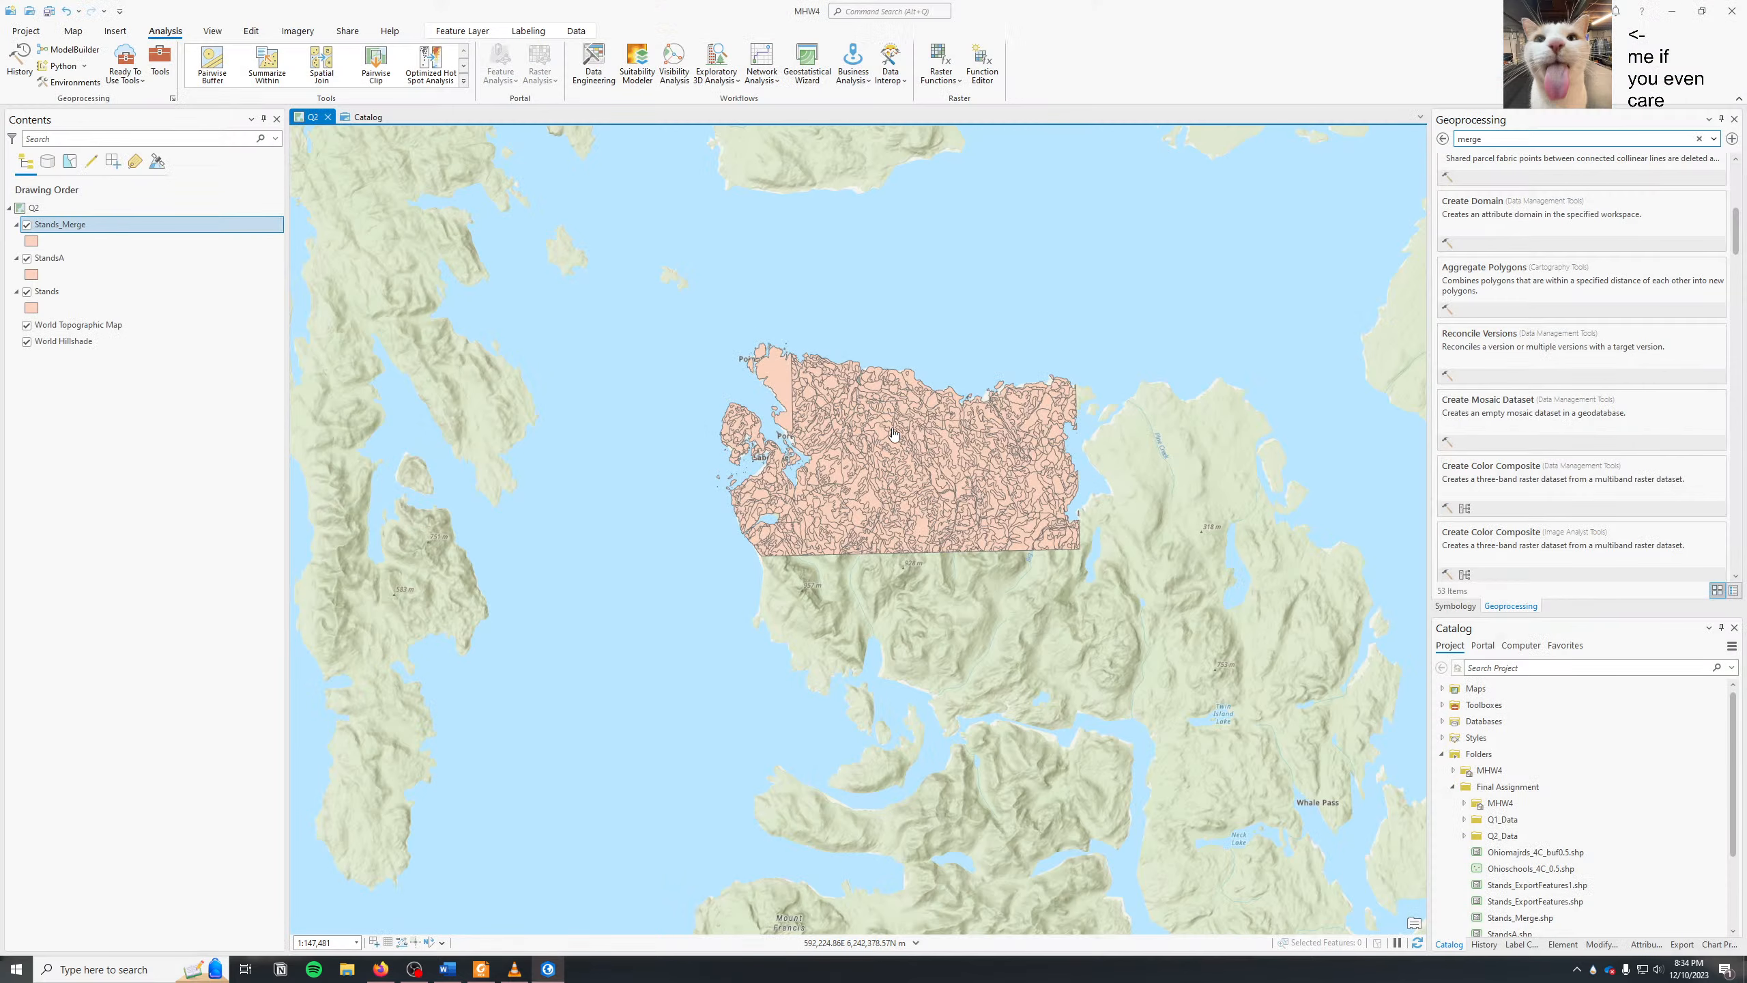